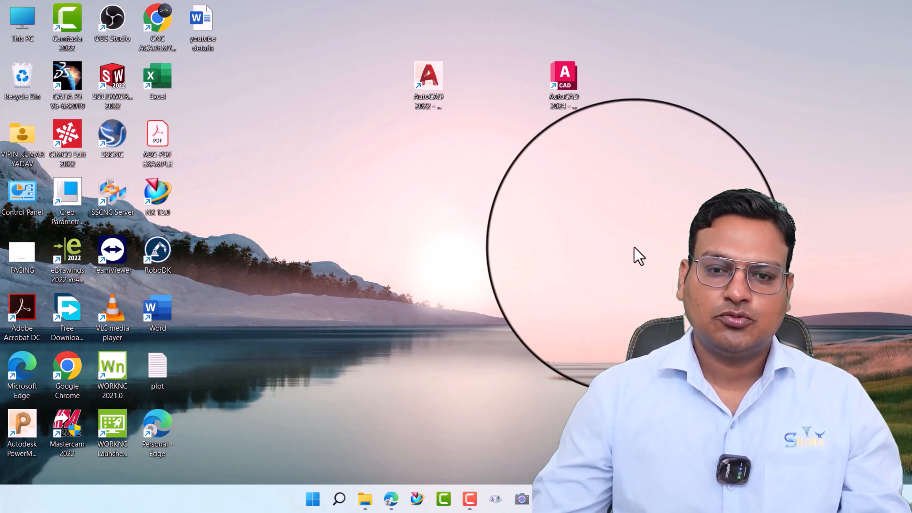
# Step: Launch AutoCAD 2024 and preview the recent drawings as a thumbnail grid, returning to the list view
pyautogui.doubleClick(566, 79)
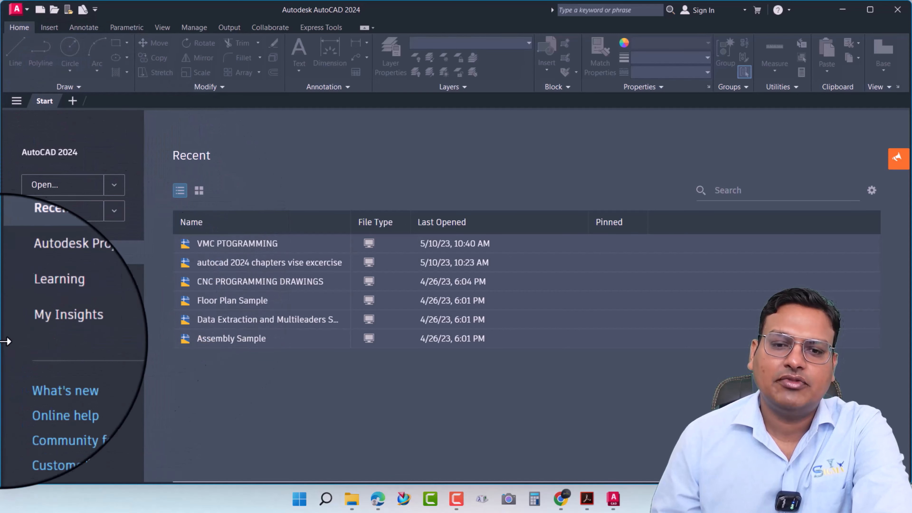
pyautogui.click(199, 189)
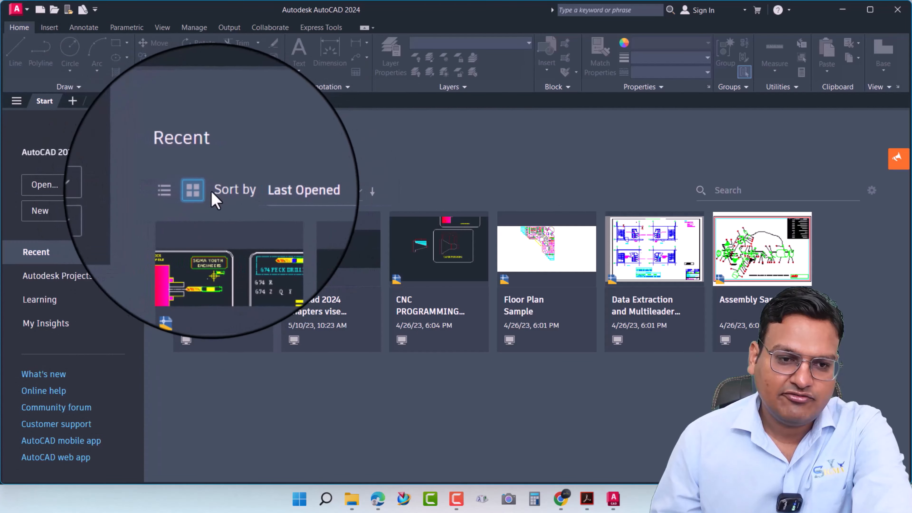
pyautogui.click(176, 192)
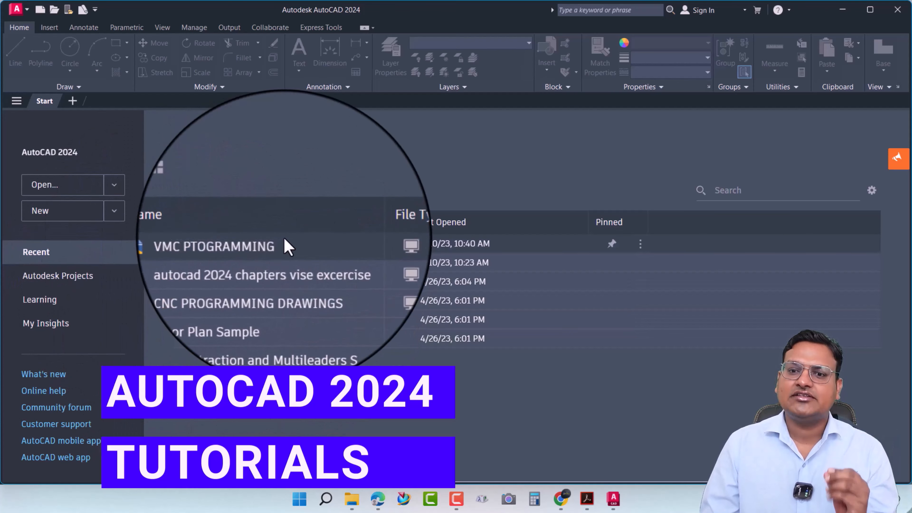
# Step: Search the recent drawings for "ass"
pyautogui.click(716, 192)
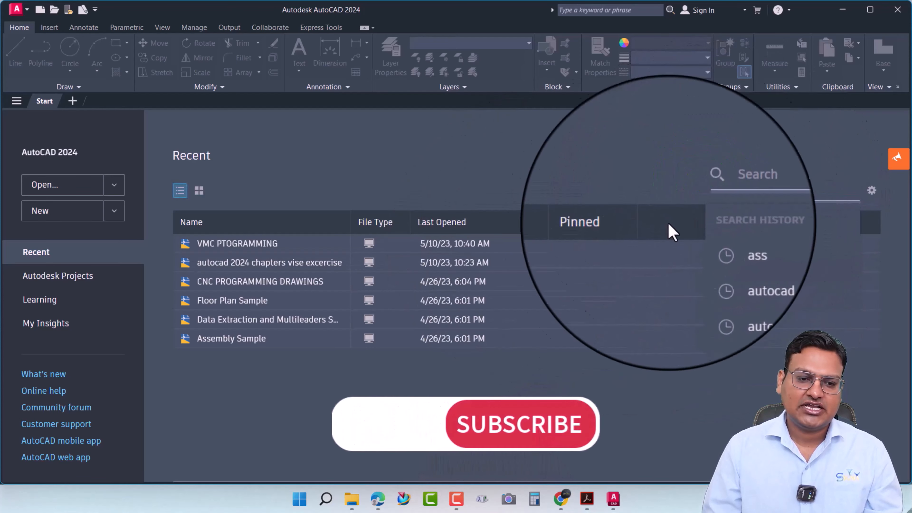
pyautogui.click(727, 194)
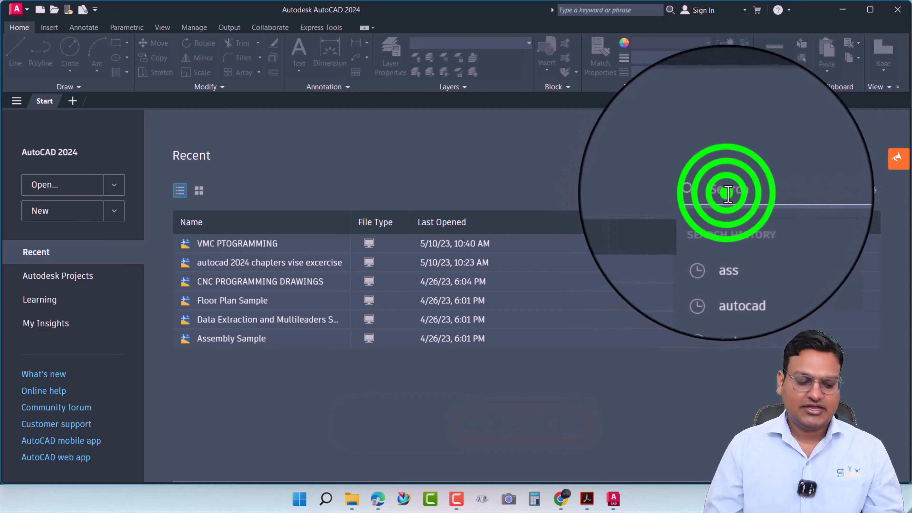
pyautogui.write('ass')
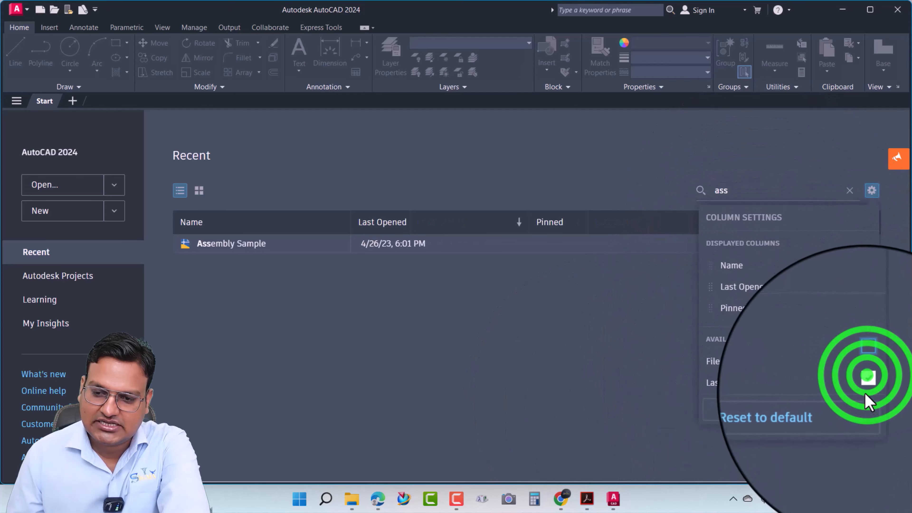
# Step: Display the File Type column instead of Last Opened in the recent drawings list, and clear the search text
pyautogui.click(868, 385)
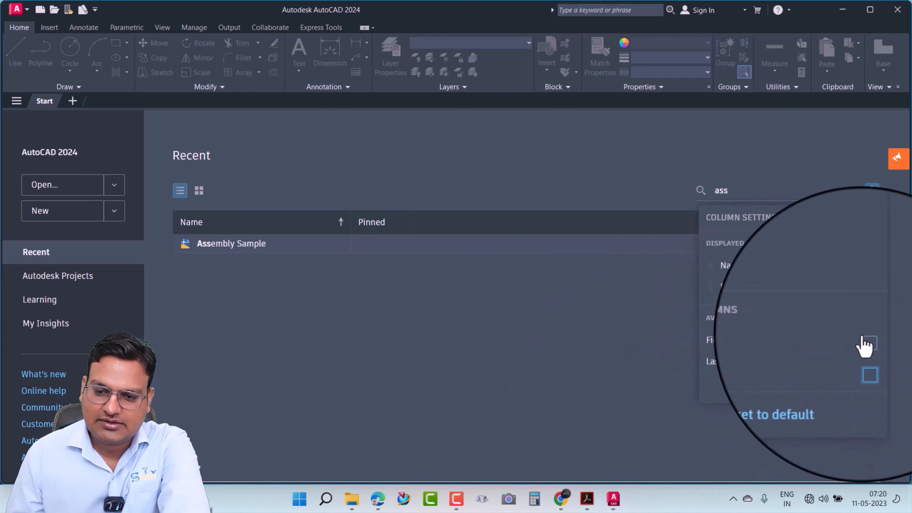
pyautogui.click(867, 345)
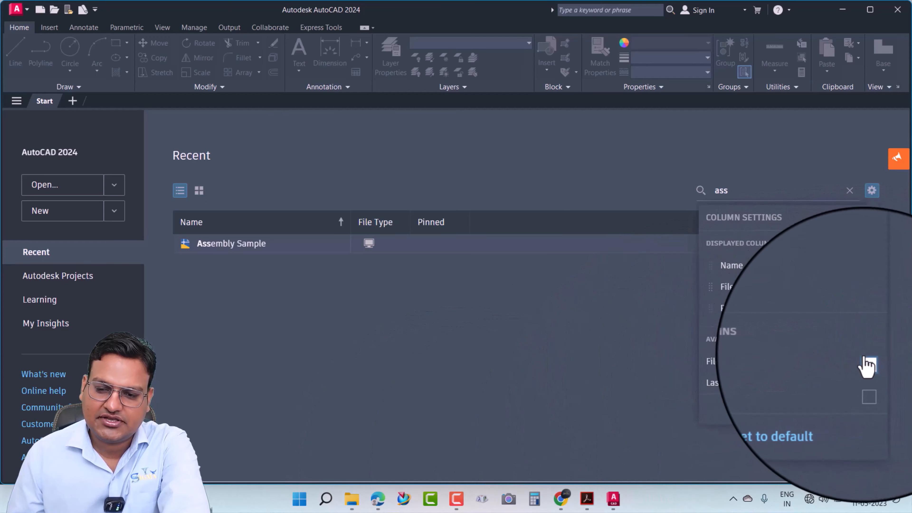
pyautogui.moveTo(372, 249)
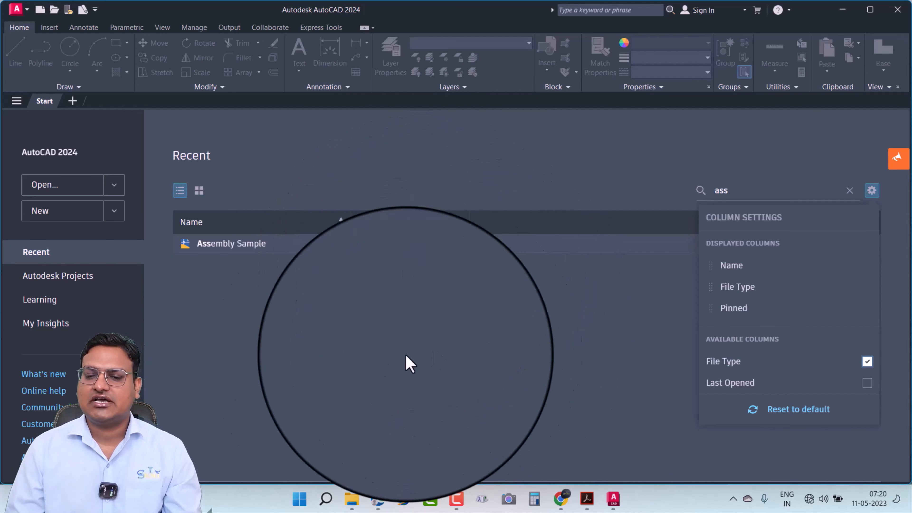
pyautogui.click(848, 192)
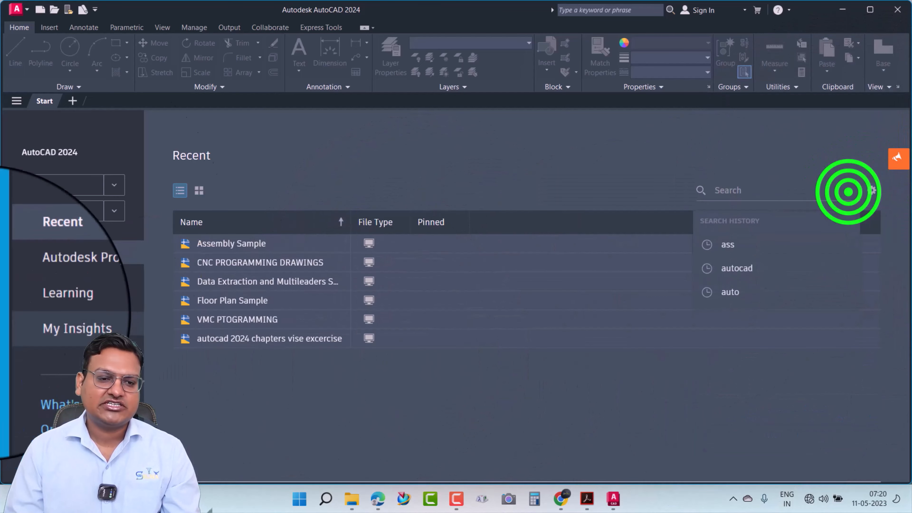
pyautogui.click(315, 140)
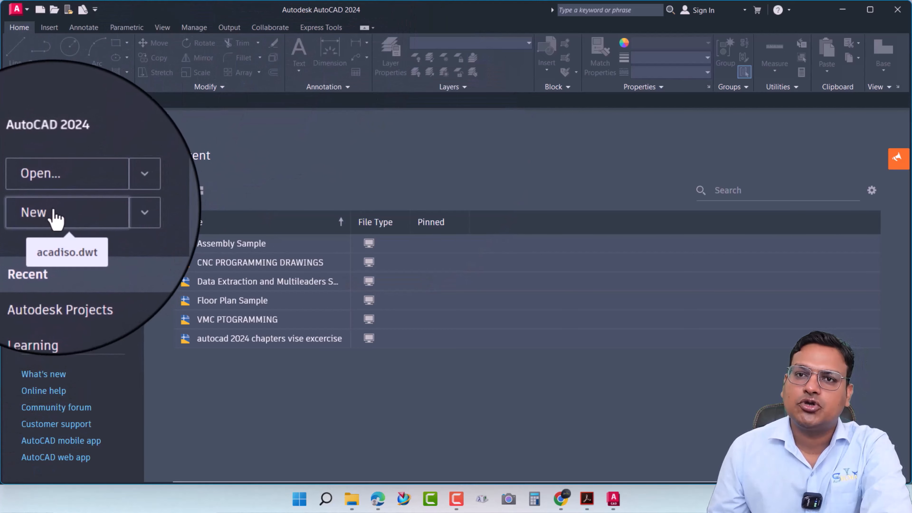
# Step: Create a new drawing from acadiso.dwt and save it as "autocad 2024 sample 1" in the D: drive's "autocad 2024 files" folder
pyautogui.click(55, 217)
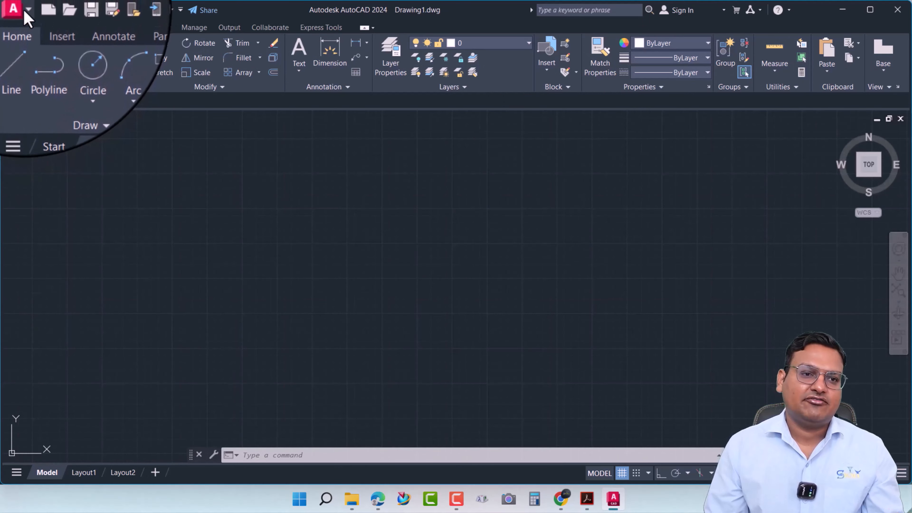
pyautogui.click(27, 12)
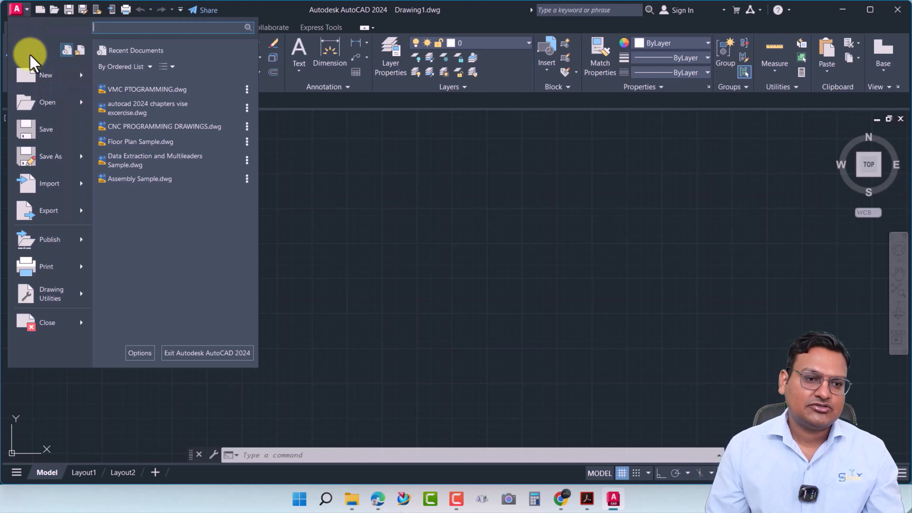
pyautogui.click(45, 130)
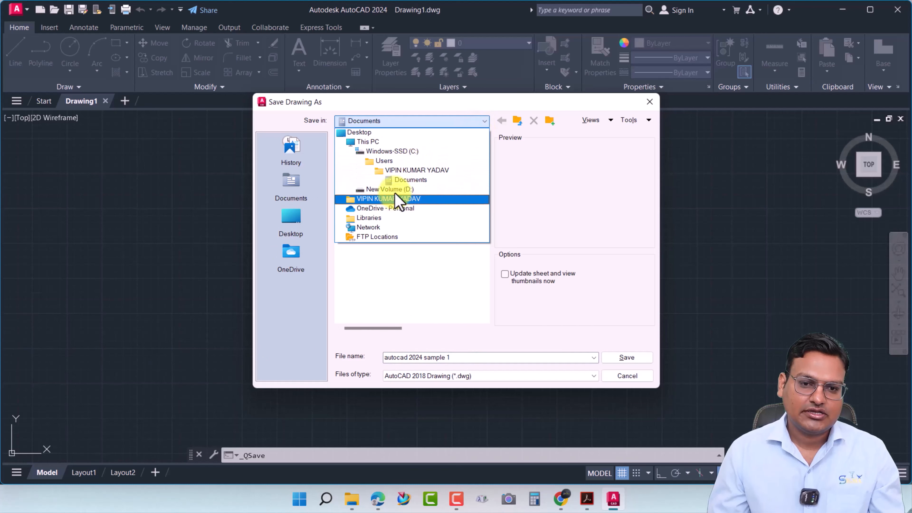
pyautogui.click(405, 194)
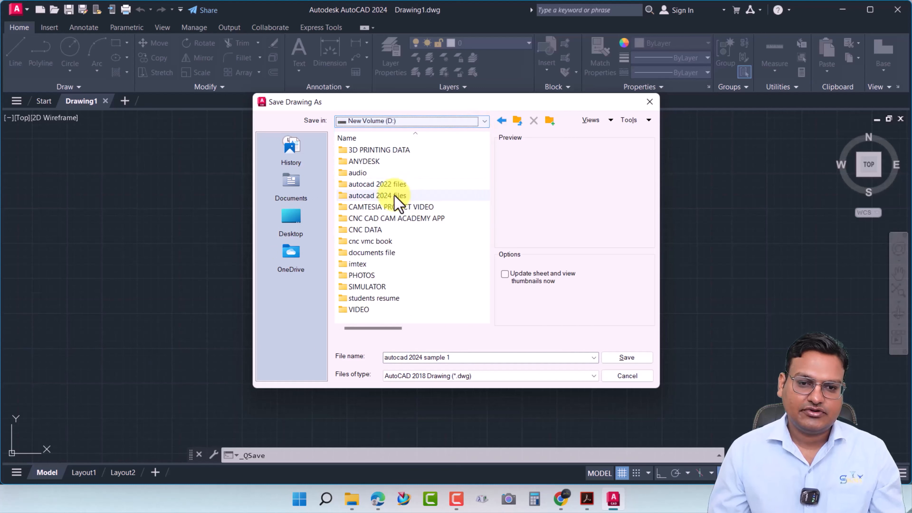
pyautogui.doubleClick(395, 188)
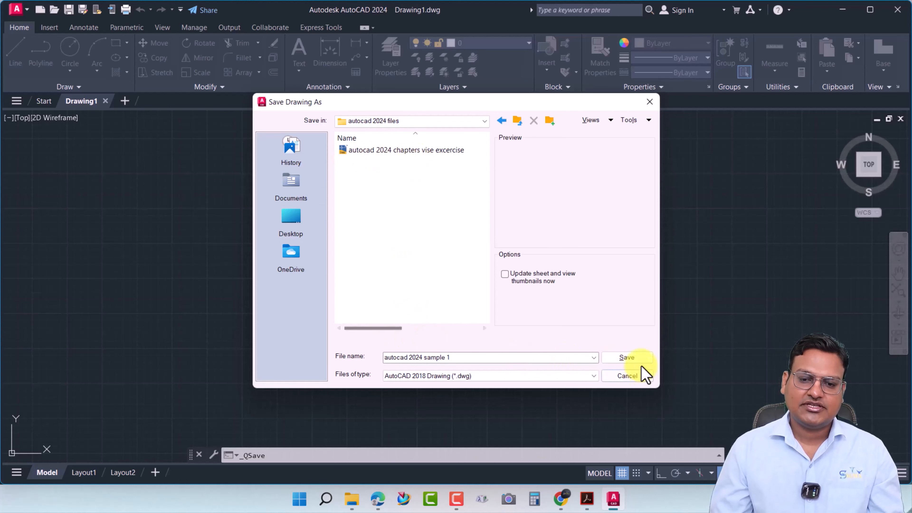
pyautogui.click(634, 357)
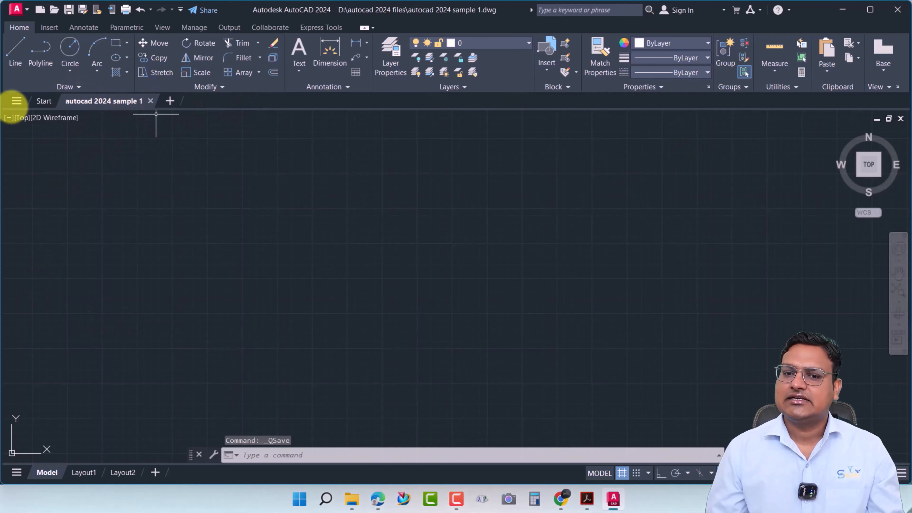
# Step: Open the existing drawing "autocad 2024 chapters vise excercise" from the "autocad 2024 files" folder
pyautogui.click(37, 102)
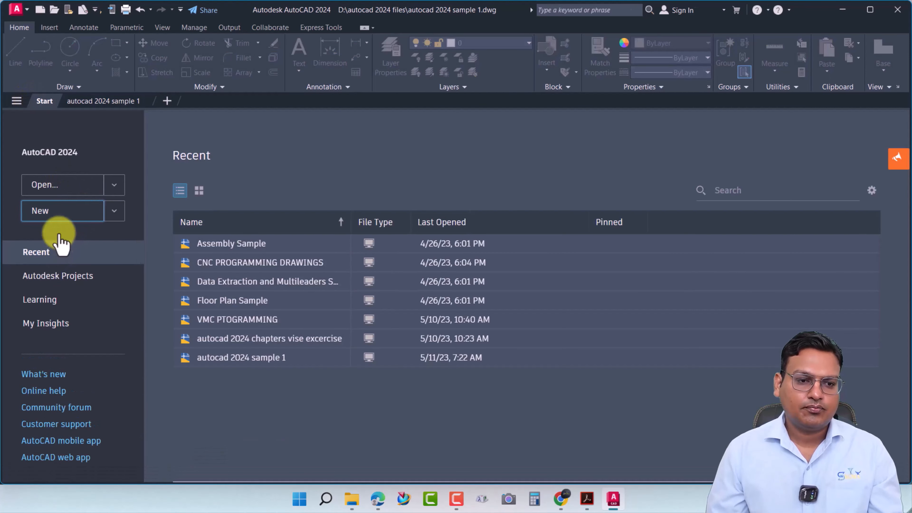
pyautogui.click(62, 190)
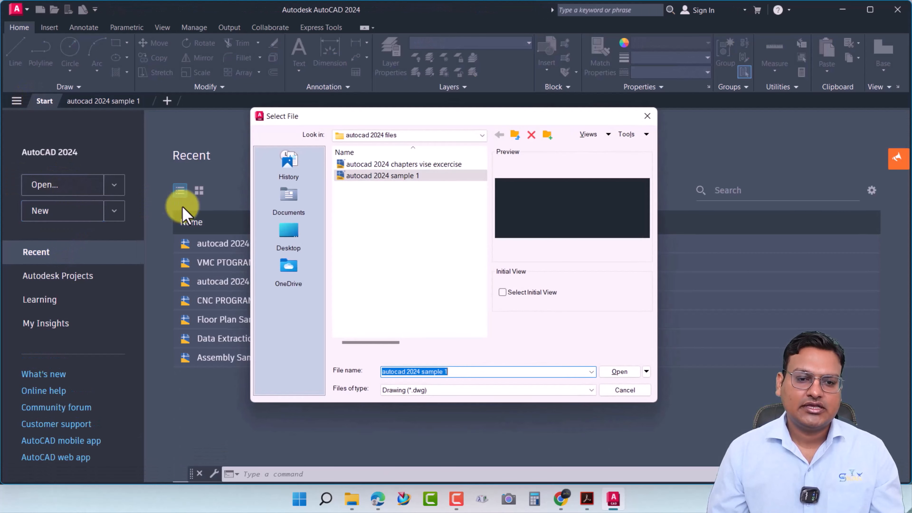
pyautogui.click(370, 164)
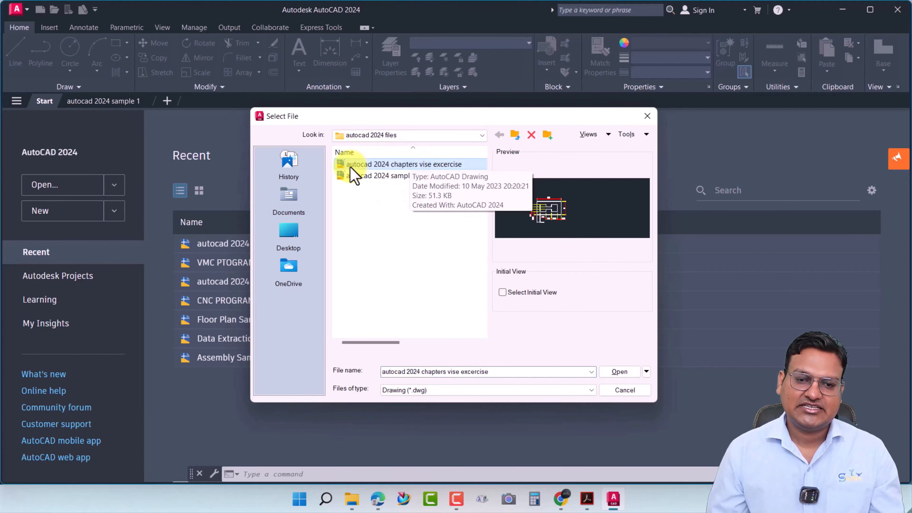
pyautogui.click(625, 371)
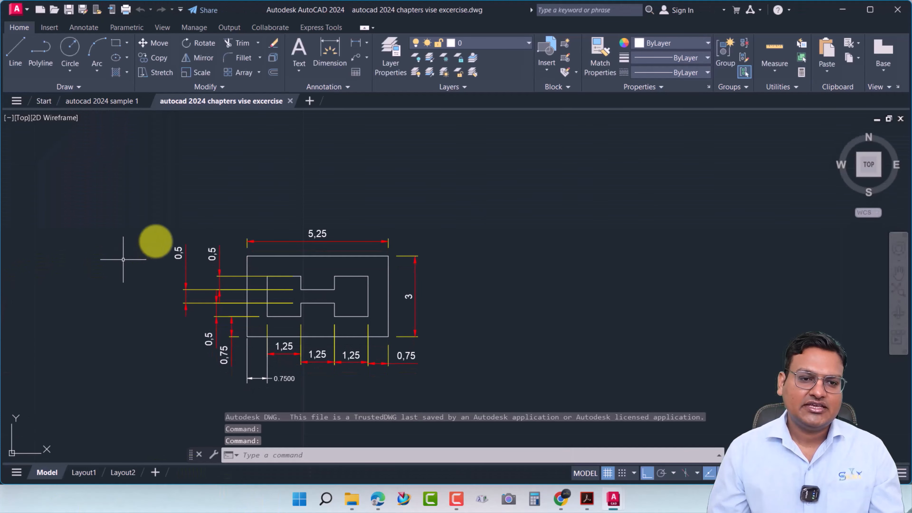
# Step: Look over the exercise drawings spread across model space, from the dimensioned rectangular part to the outlying profiles
pyautogui.scroll(-6, 392, 295)
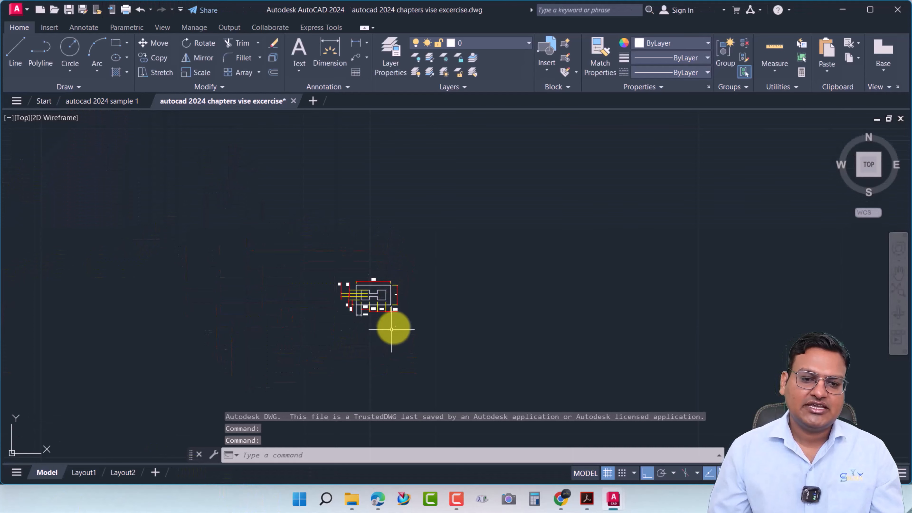
pyautogui.moveTo(391, 329); pyautogui.dragTo(655, 229, button='middle')
pyautogui.scroll(-6, 444, 321)
pyautogui.moveTo(228, 311)
pyautogui.mouseDown(button='middle')
pyautogui.moveTo(605, 271)
pyautogui.moveTo(305, 312)
pyautogui.mouseUp(button='middle')
pyautogui.scroll(-2, 558, 279)
pyautogui.scroll(6, 554, 281)
pyautogui.scroll(-8, 305, 311)
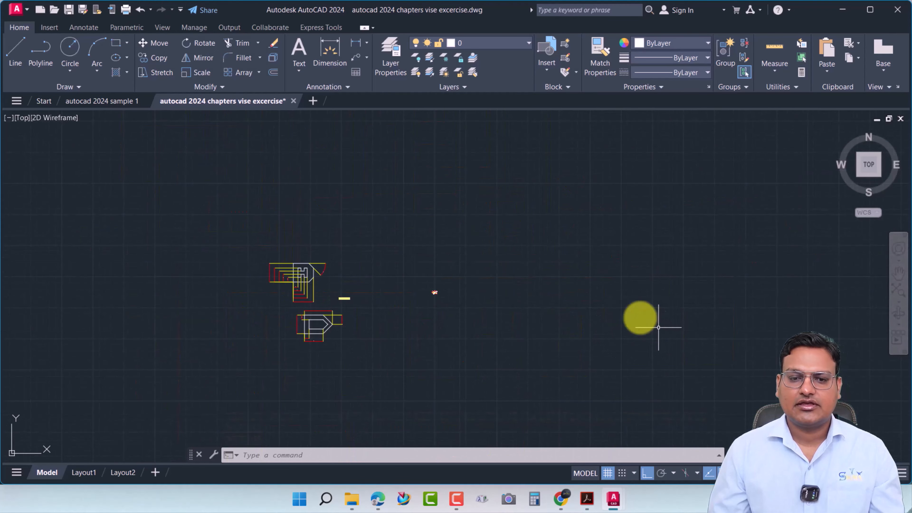
pyautogui.scroll(4, 474, 323)
pyautogui.scroll(5, 368, 238)
pyautogui.moveTo(387, 238); pyautogui.dragTo(12, 318, button='middle')
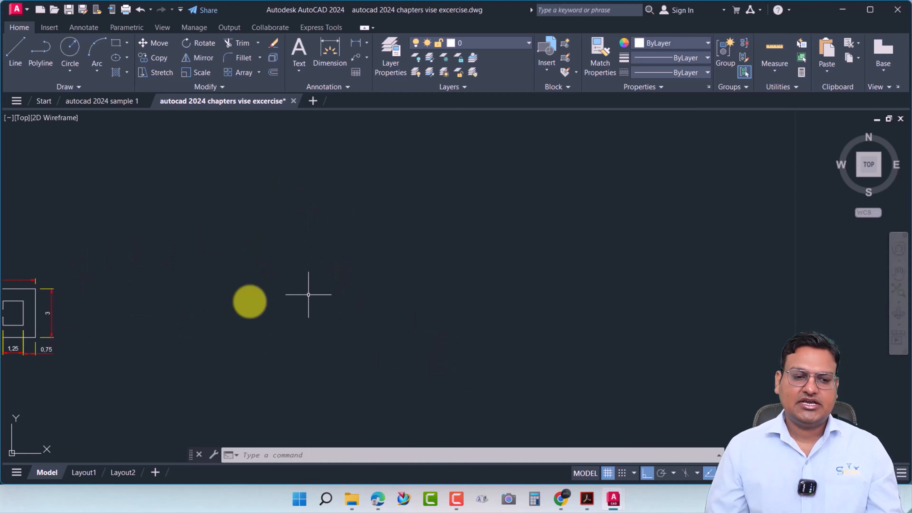
pyautogui.moveTo(141, 289); pyautogui.dragTo(389, 266, button='middle')
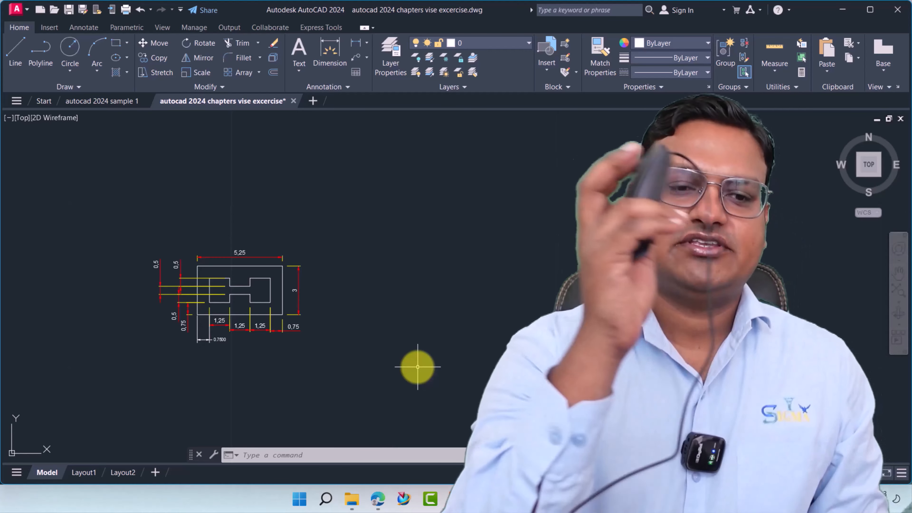
# Step: Examine the dimensioned rectangular part with the inner slotted profile at closer and wider magnifications
pyautogui.scroll(2, 417, 366)
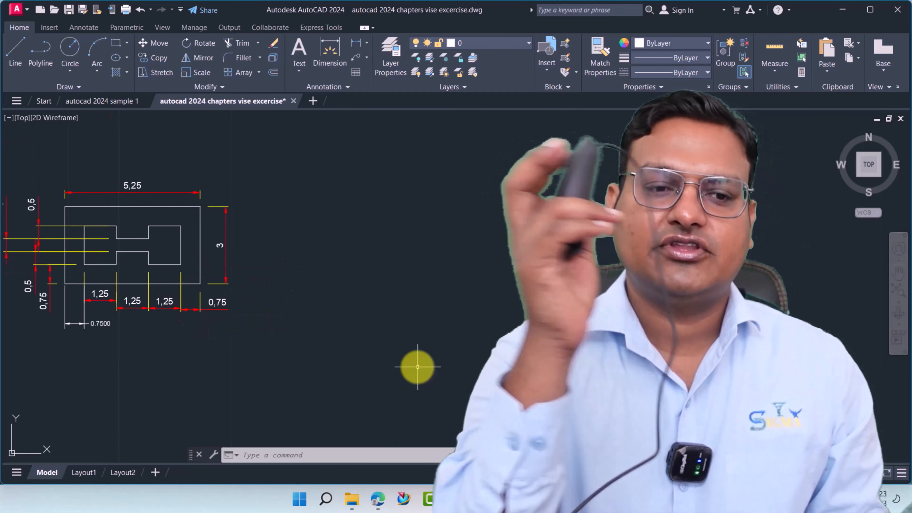
pyautogui.scroll(-2, 417, 366)
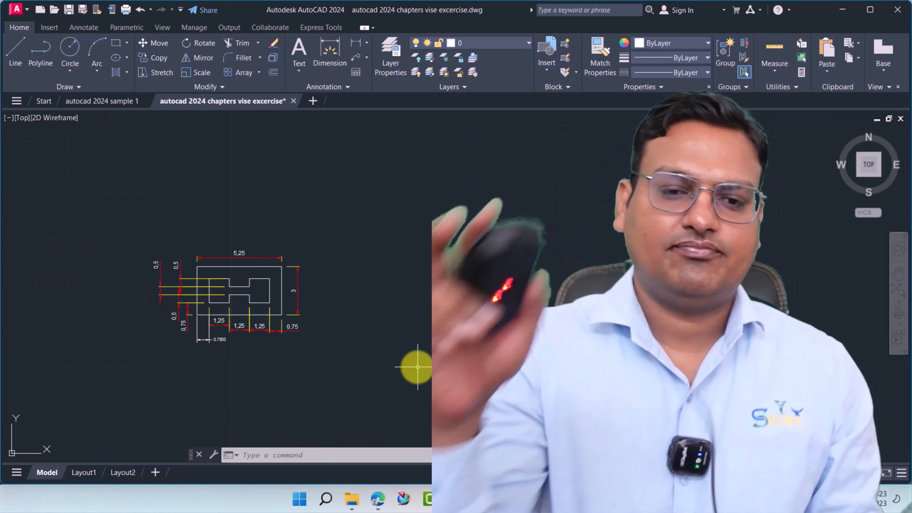
pyautogui.moveTo(200, 307)
pyautogui.mouseDown(button='middle')
pyautogui.moveTo(447, 274)
pyautogui.moveTo(600, 277)
pyautogui.mouseUp(button='middle')
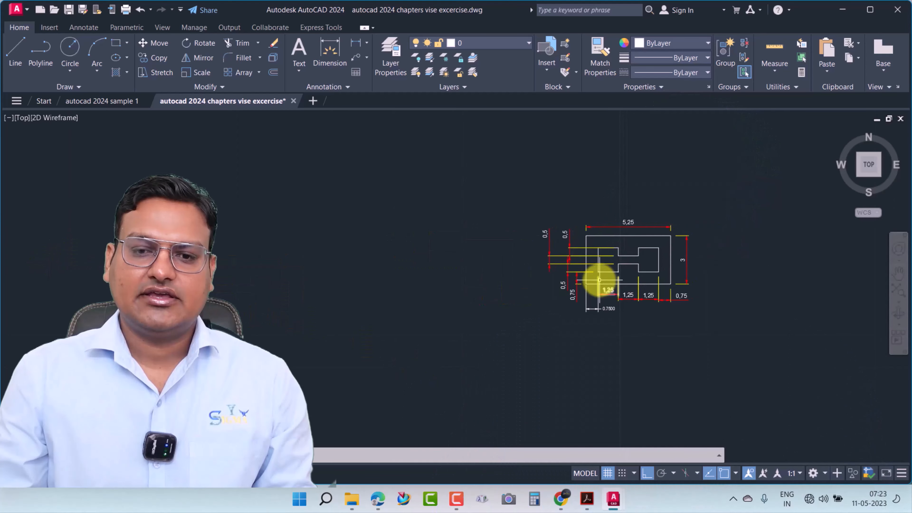
pyautogui.scroll(2, 599, 279)
pyautogui.scroll(-4, 599, 280)
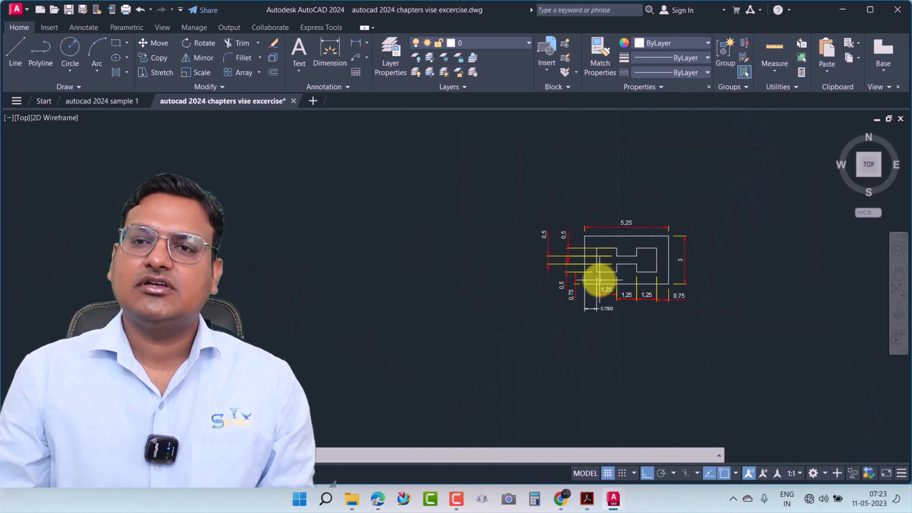
pyautogui.scroll(6, 590, 281)
pyautogui.scroll(-6, 590, 280)
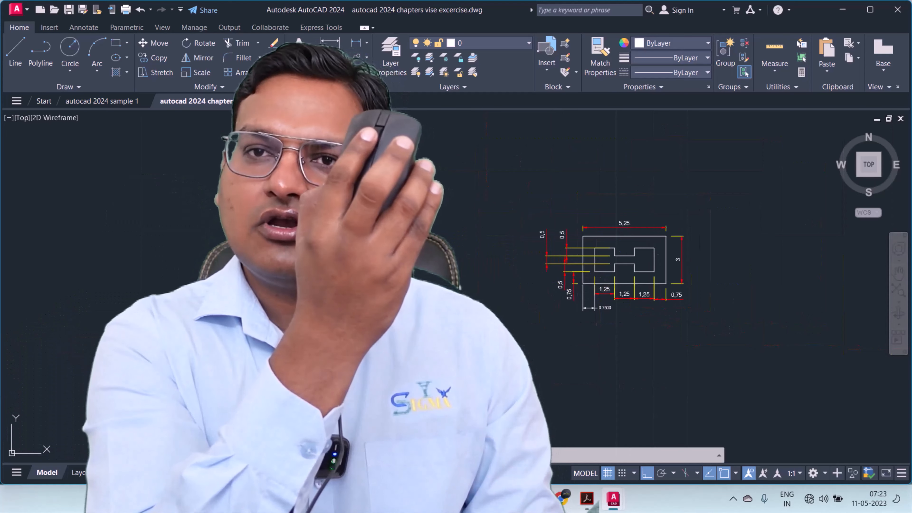
pyautogui.scroll(-2, 371, 297)
pyautogui.scroll(-2, 370, 297)
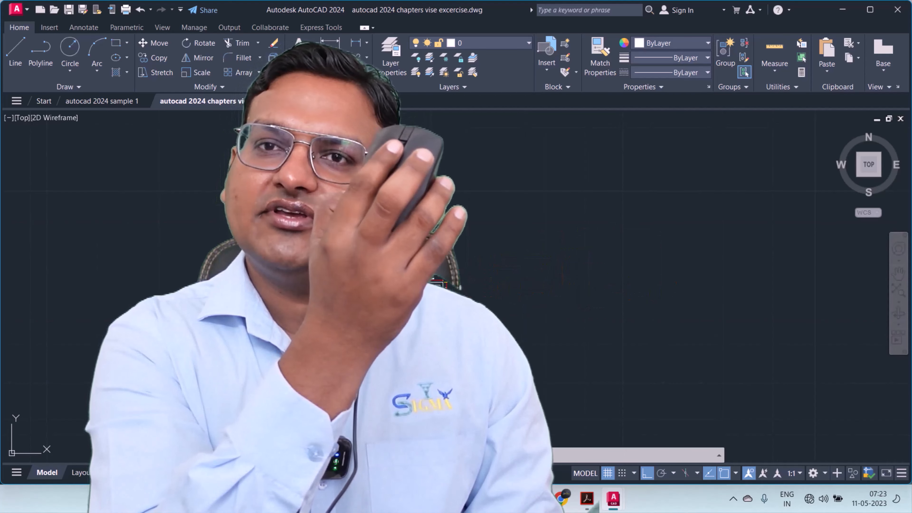
pyautogui.scroll(5, 370, 297)
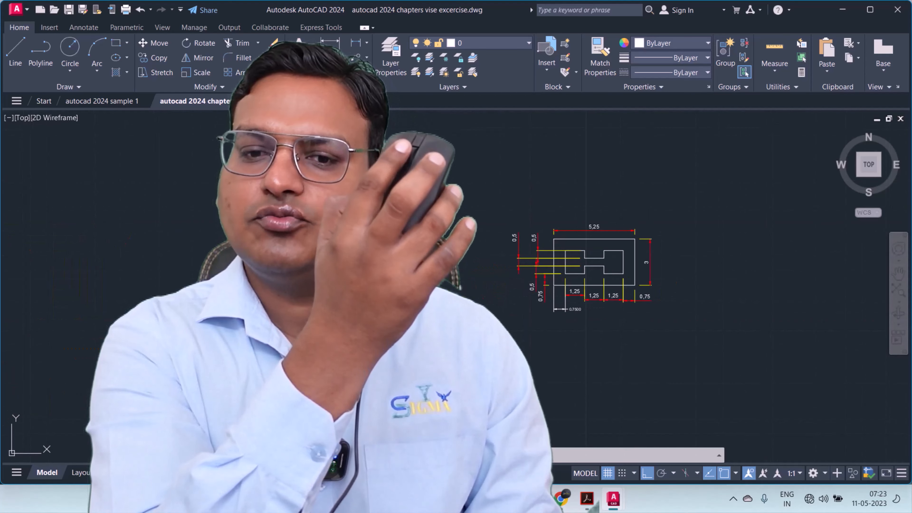
pyautogui.scroll(2, 373, 298)
pyautogui.scroll(-2, 371, 298)
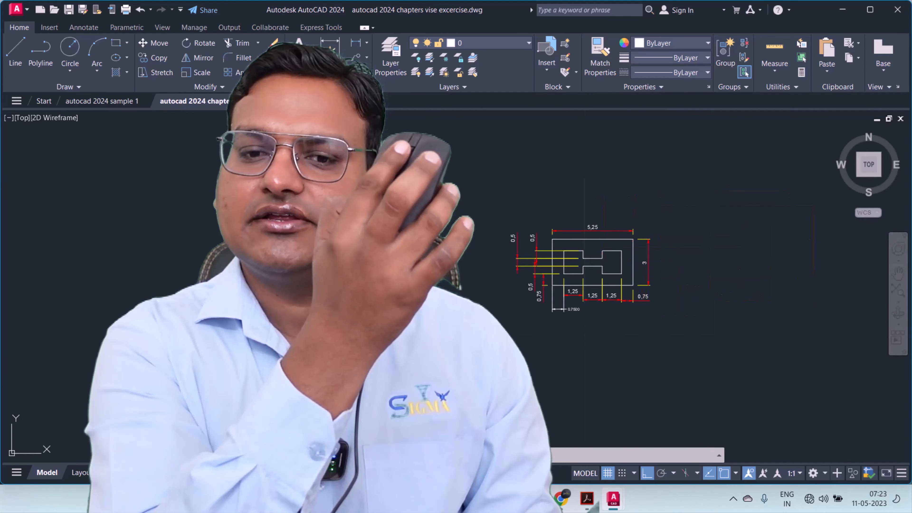
pyautogui.scroll(2, 370, 298)
pyautogui.scroll(-2, 370, 297)
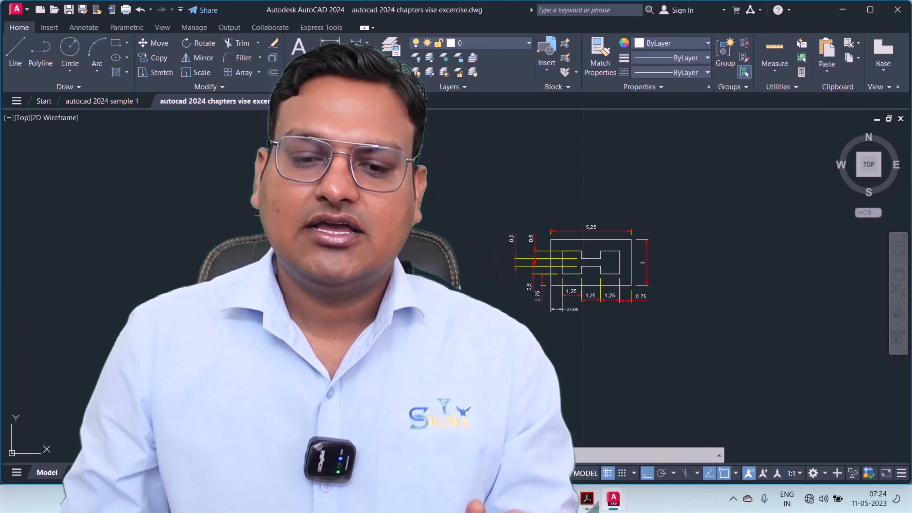
# Step: Switch to Adobe Acrobat and view the cover page of the AutoCAD Shortcuts Guide PDF
pyautogui.click(588, 500)
pyautogui.scroll(20, 482, 147)
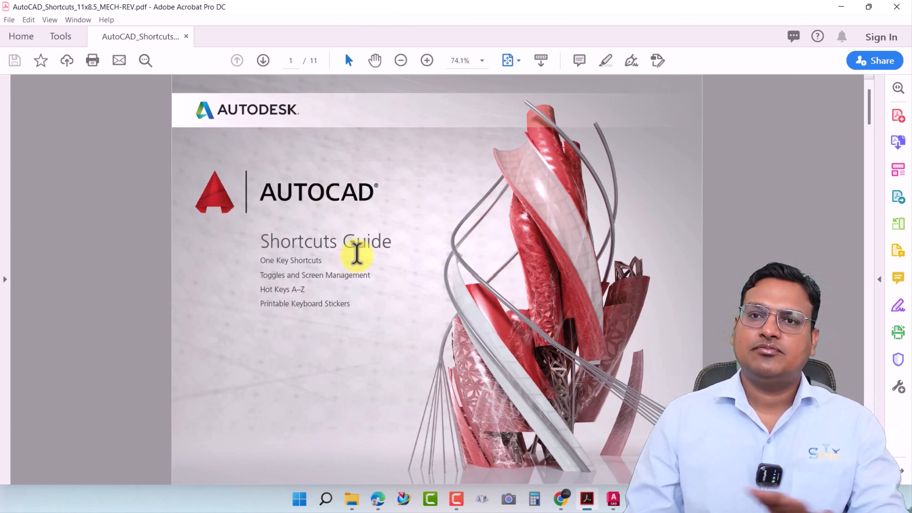
# Step: Examine the One Key Shortcuts page of the guide, covering the function keys and single-letter commands
pyautogui.scroll(-1, 393, 260)
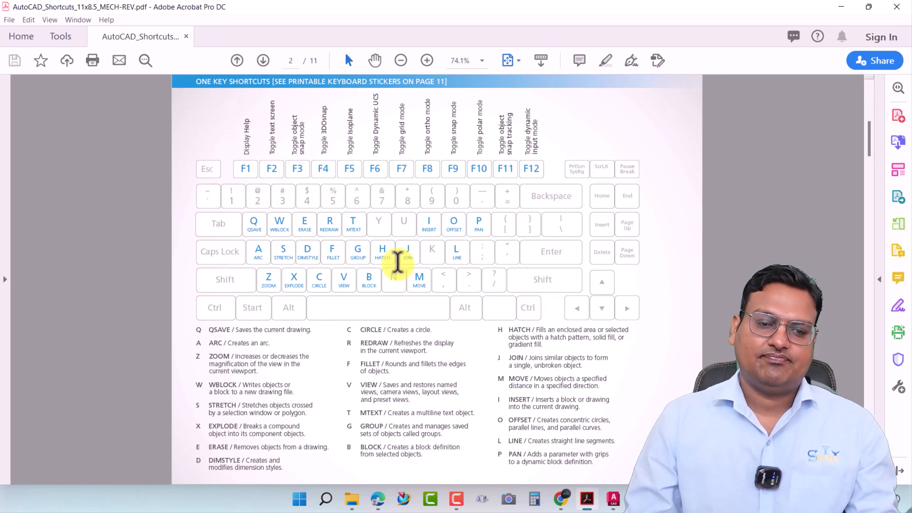
pyautogui.scroll(-1, 395, 261)
pyautogui.scroll(2, 344, 253)
pyautogui.scroll(-1, 282, 249)
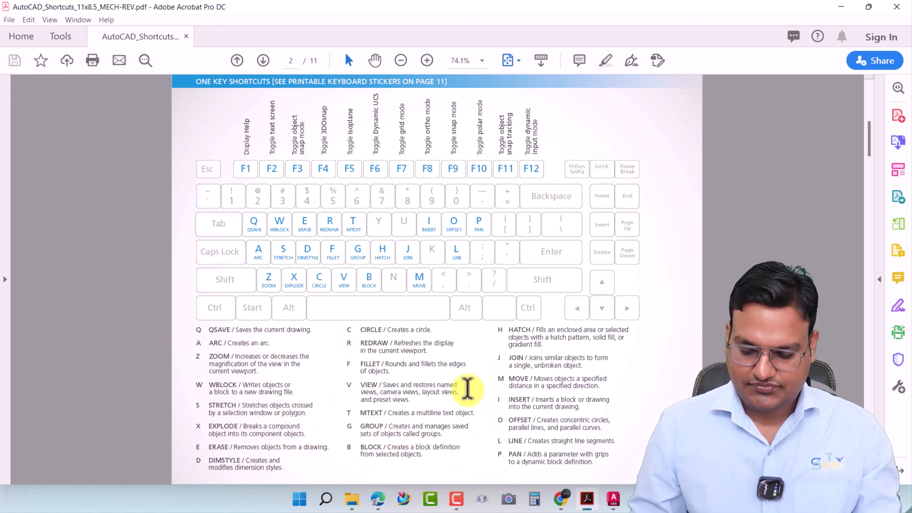
# Step: Look through the Hot Keys A–Z pages and the printable keyboard stickers, ending on the P and Q hot keys
pyautogui.scroll(-3, 466, 387)
pyautogui.scroll(-12, 467, 387)
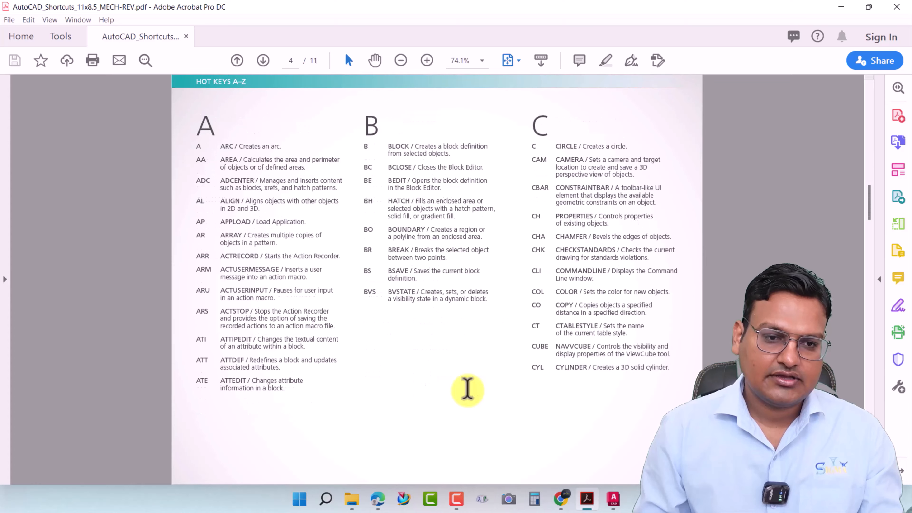
pyautogui.scroll(-12, 467, 387)
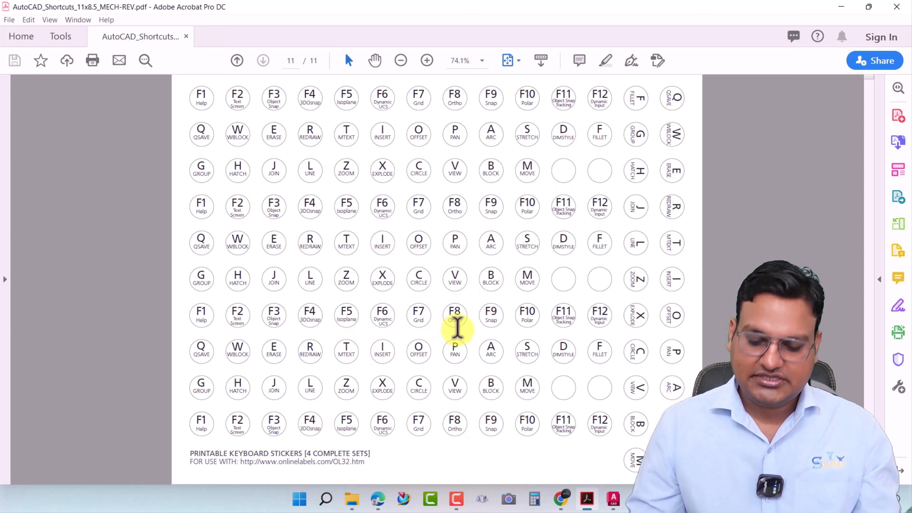
pyautogui.scroll(3, 456, 327)
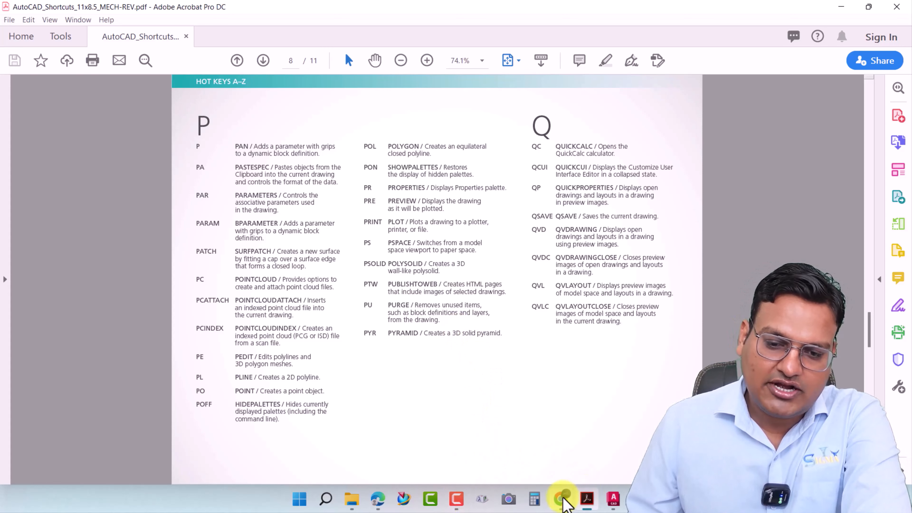
# Step: Switch to the AutoCAD drawing "autocad 2024 chapters vise excercise" and look over the dimensioned part and the empty space around it
pyautogui.moveTo(615, 501)
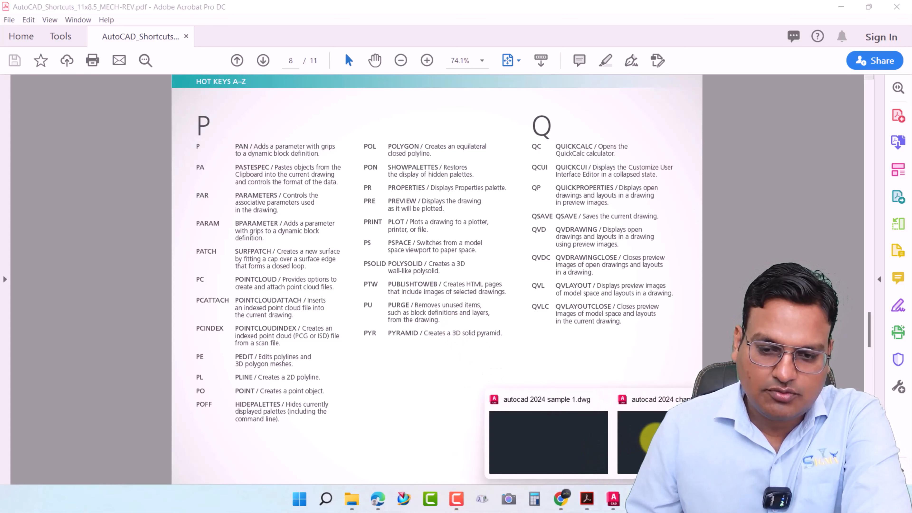
pyautogui.click(650, 438)
pyautogui.moveTo(472, 280); pyautogui.dragTo(256, 295, button='middle')
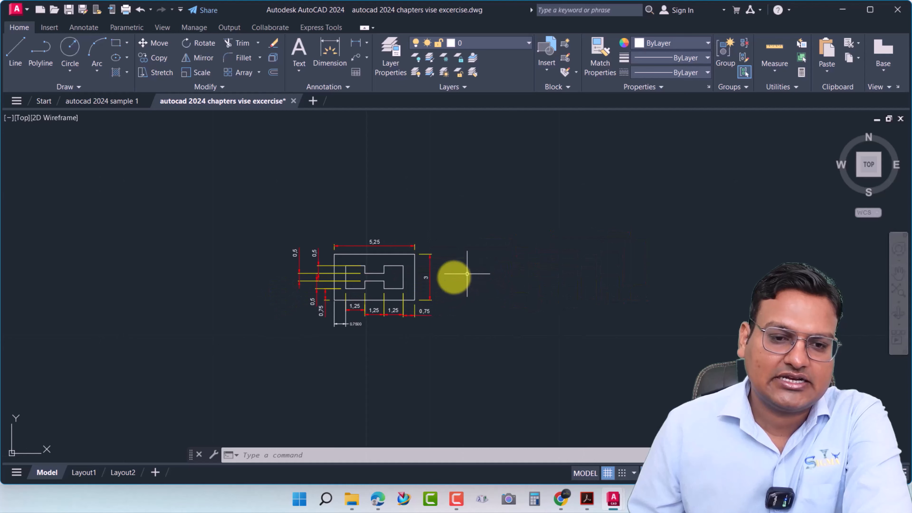
pyautogui.scroll(5, 409, 268)
pyautogui.scroll(-5, 410, 267)
pyautogui.moveTo(575, 290); pyautogui.dragTo(105, 323, button='middle')
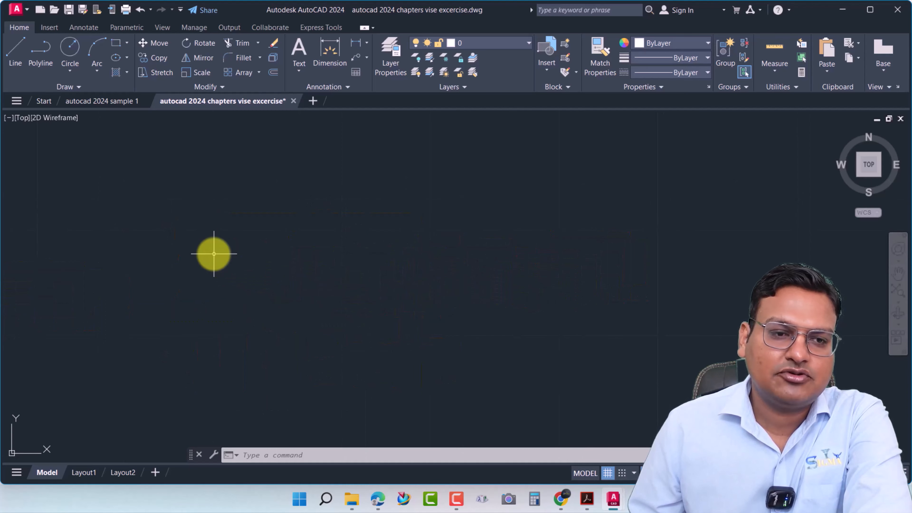
pyautogui.moveTo(215, 254); pyautogui.dragTo(351, 245, button='middle')
# Step: Switch to the "autocad 2024 sample 1" drawing and back to the exercise drawing, framing the dimensioned rectangular part close up
pyautogui.click(102, 100)
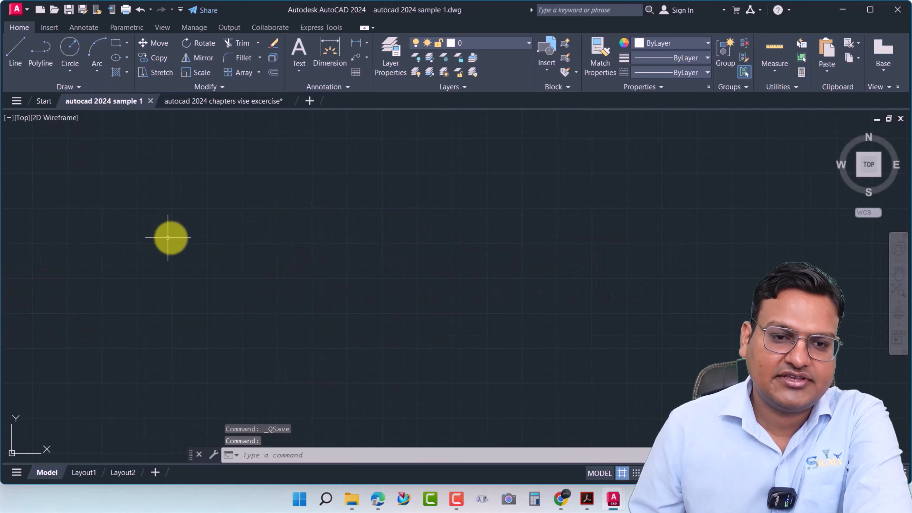
pyautogui.scroll(5, 254, 235)
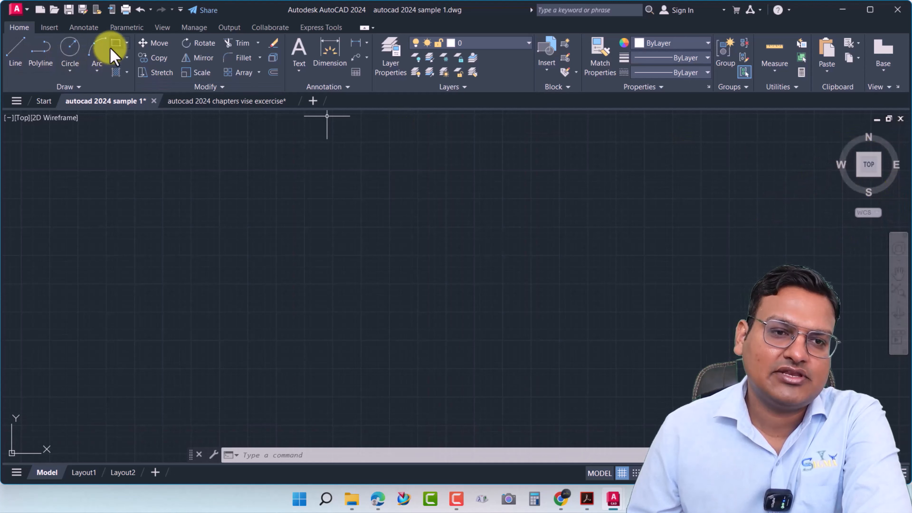
pyautogui.click(197, 101)
pyautogui.moveTo(87, 261)
pyautogui.mouseDown(button='middle')
pyautogui.moveTo(448, 196)
pyautogui.moveTo(393, 277)
pyautogui.moveTo(441, 270)
pyautogui.mouseUp(button='middle')
pyautogui.scroll(4, 358, 240)
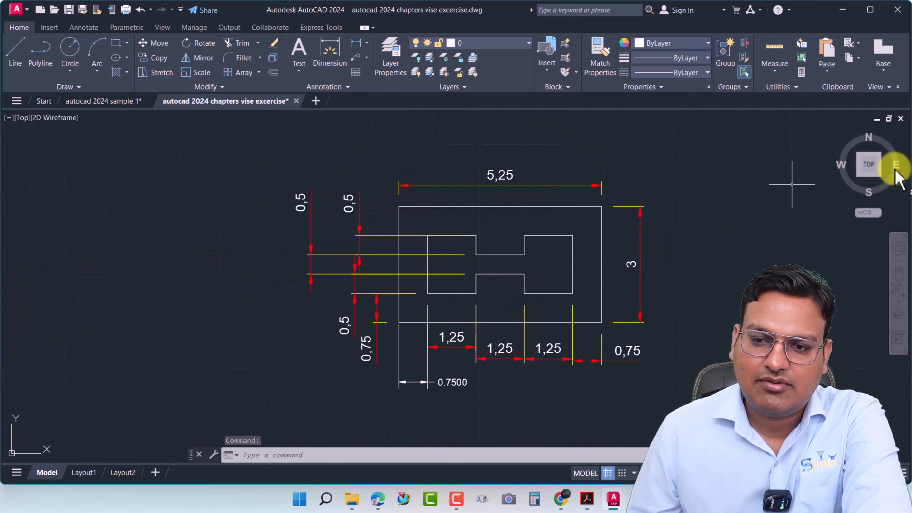
# Step: Change the exercise drawing to the SW Isometric view and examine the dimensioned part up close
pyautogui.click(859, 177)
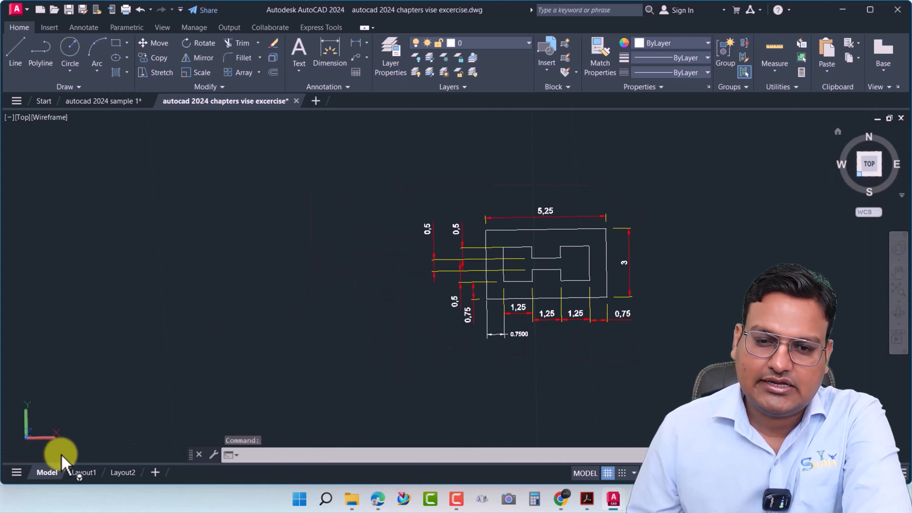
pyautogui.scroll(7, 575, 225)
pyautogui.moveTo(445, 186); pyautogui.dragTo(490, 397, button='middle')
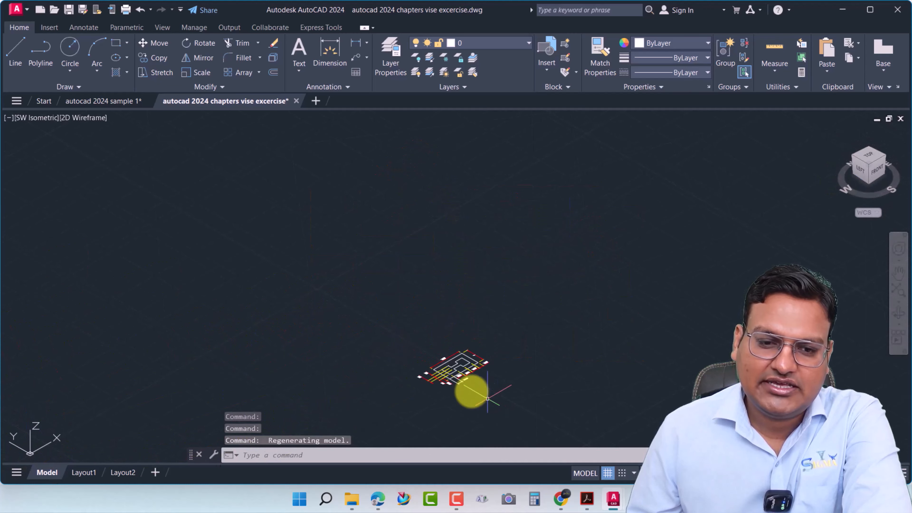
pyautogui.scroll(5, 438, 368)
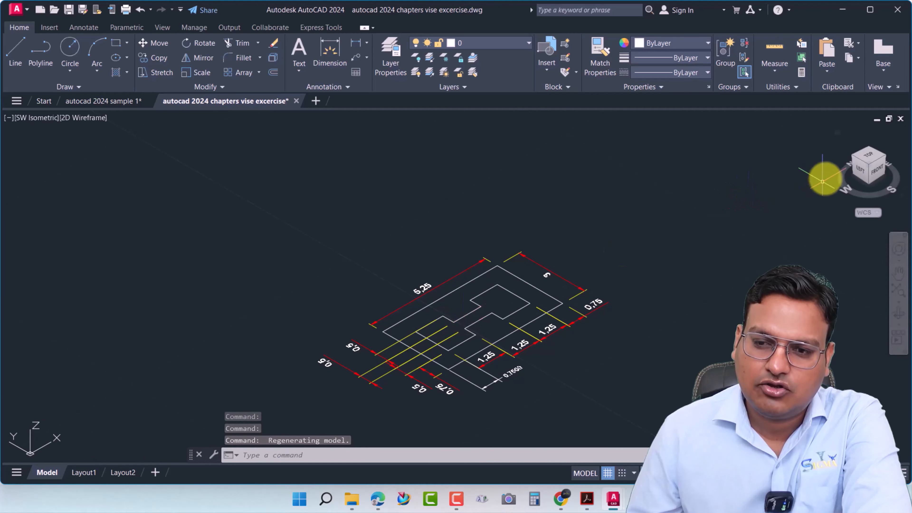
# Step: Return the exercise drawing to the Top view with north facing up and bring empty space beside the dimensioned part into view
pyautogui.click(867, 161)
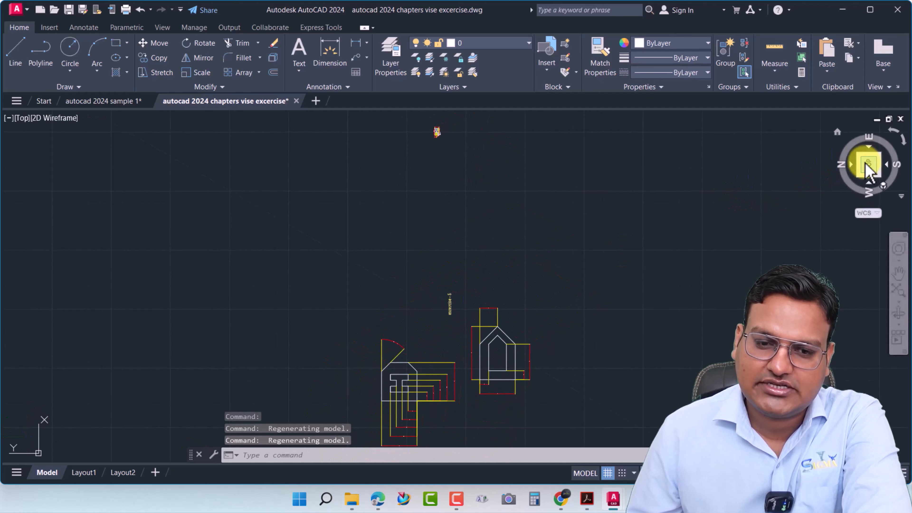
pyautogui.scroll(5, 441, 323)
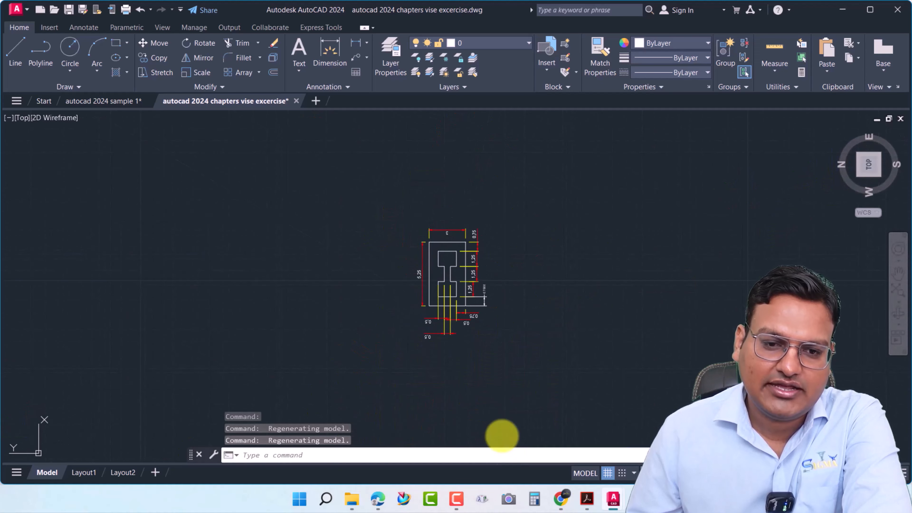
pyautogui.scroll(3, 459, 335)
pyautogui.moveTo(459, 336); pyautogui.dragTo(542, 503, button='middle')
pyautogui.scroll(-2, 456, 397)
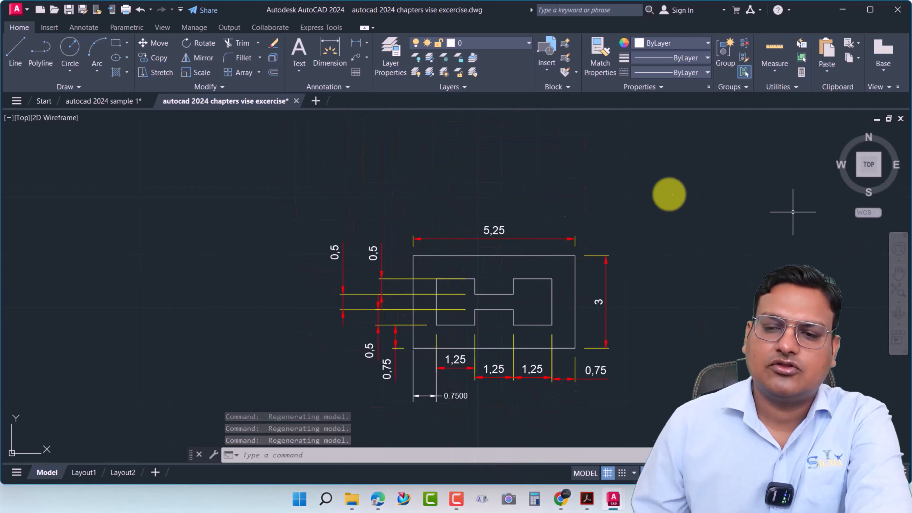
pyautogui.scroll(-3, 504, 291)
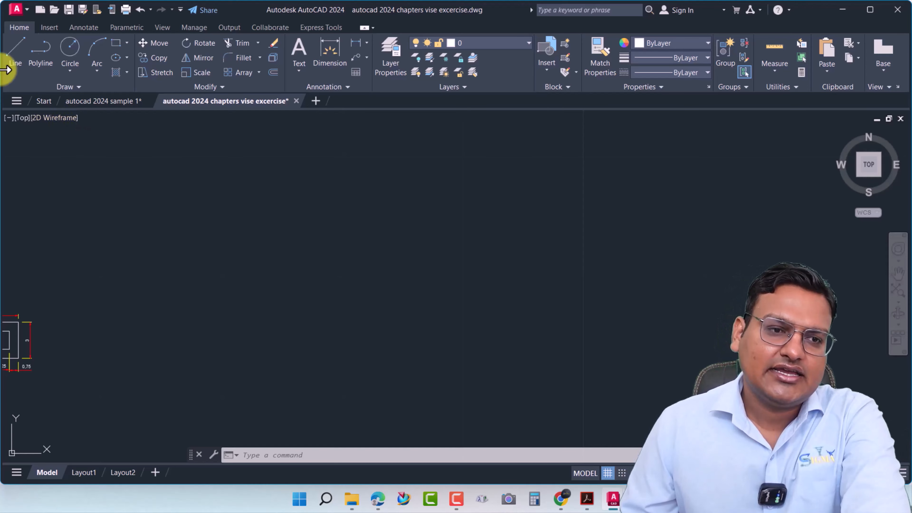
# Step: Start a line beside the dimensioned part, toggle Ortho mode to compare constrained and free directions, and cancel the line
pyautogui.click(15, 54)
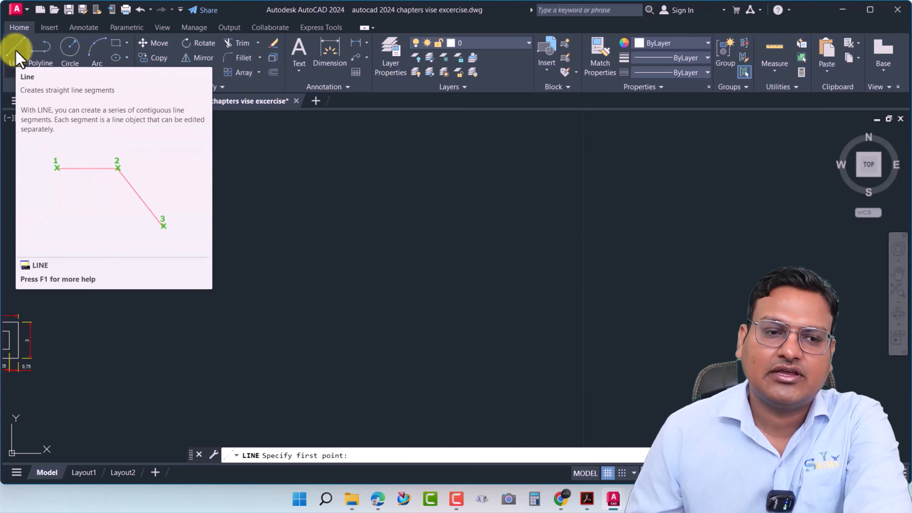
pyautogui.click(16, 51)
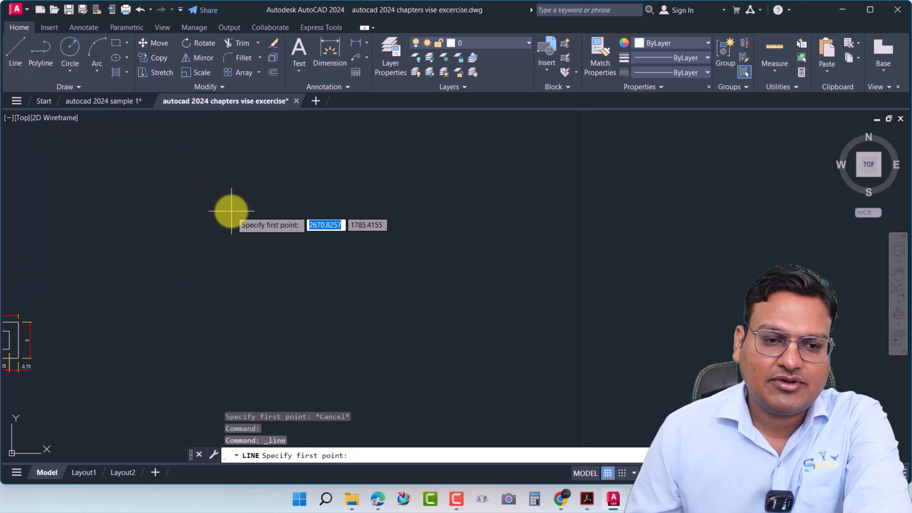
pyautogui.click(305, 231)
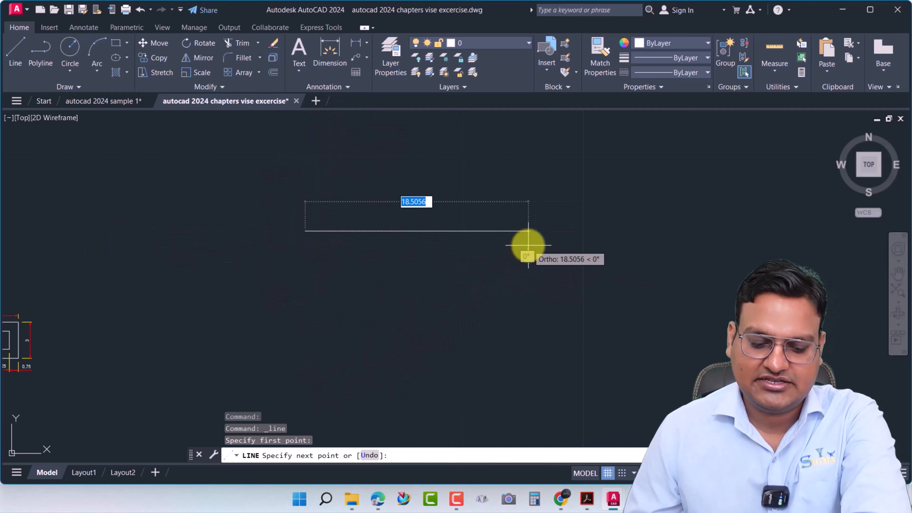
pyautogui.press('F8')
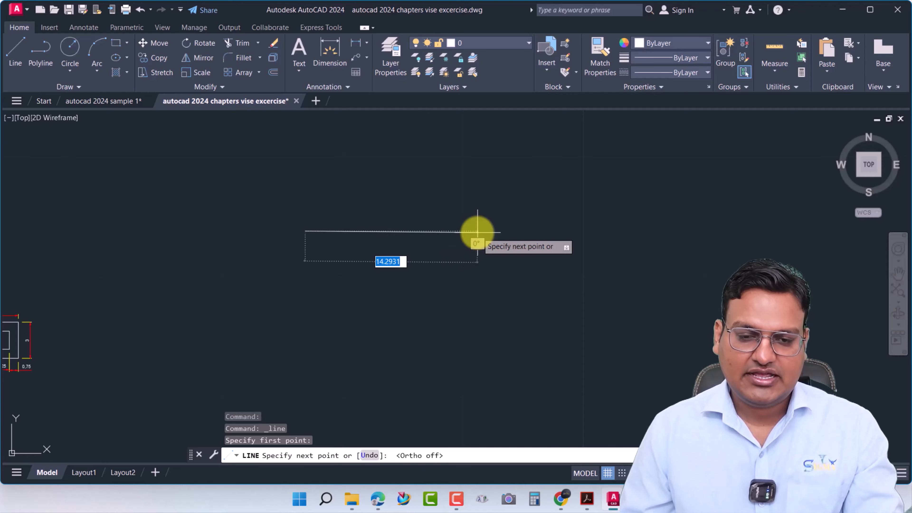
pyautogui.press('F8')
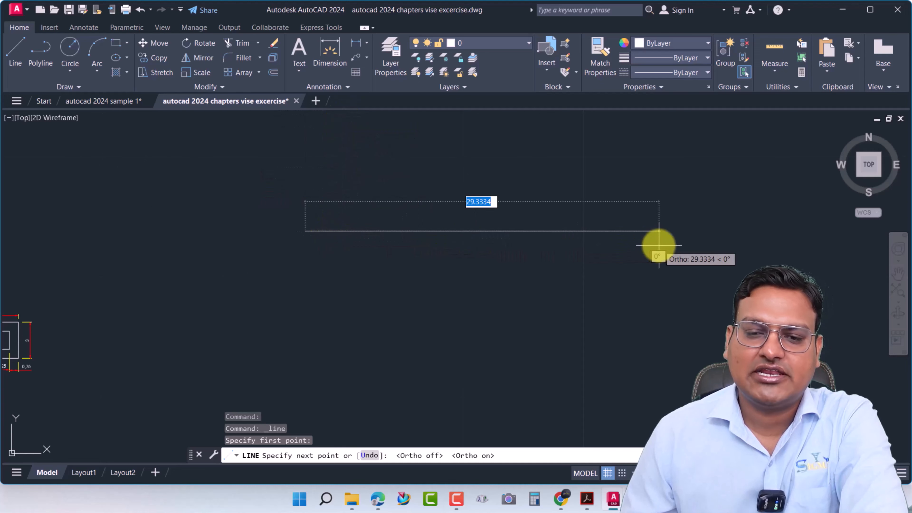
pyautogui.press('F8')
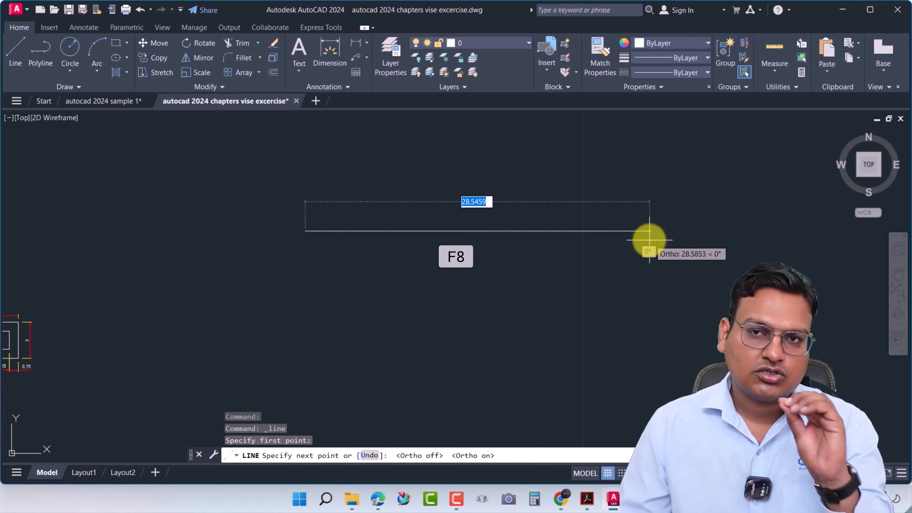
pyautogui.press('F8')
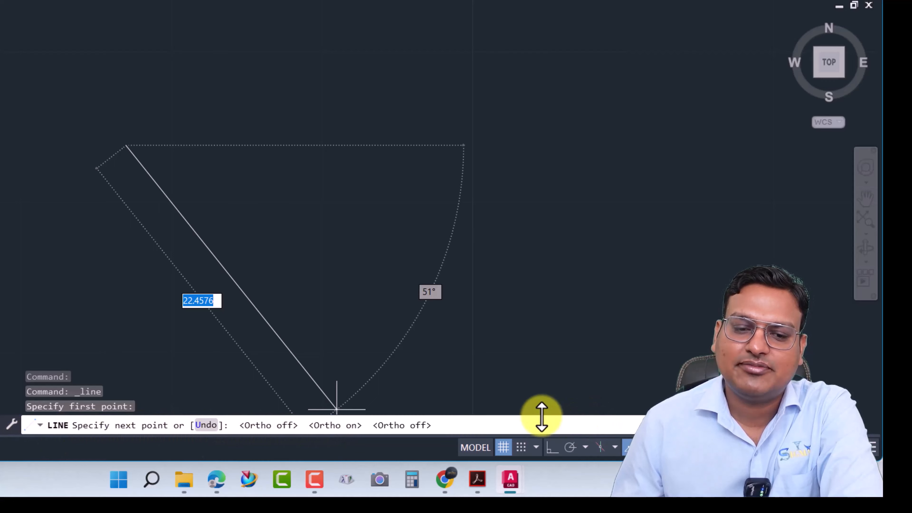
pyautogui.press('Escape')
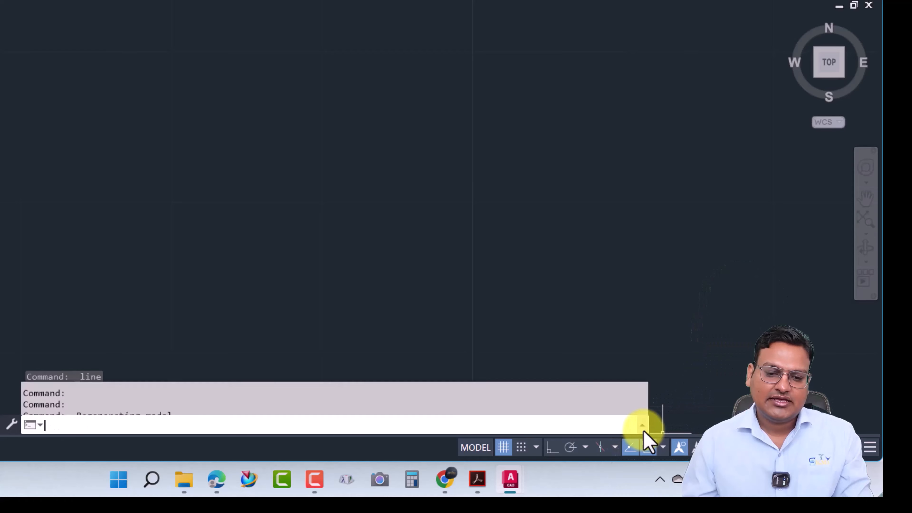
# Step: Expand and collapse the command history to review the previously issued commands
pyautogui.click(641, 425)
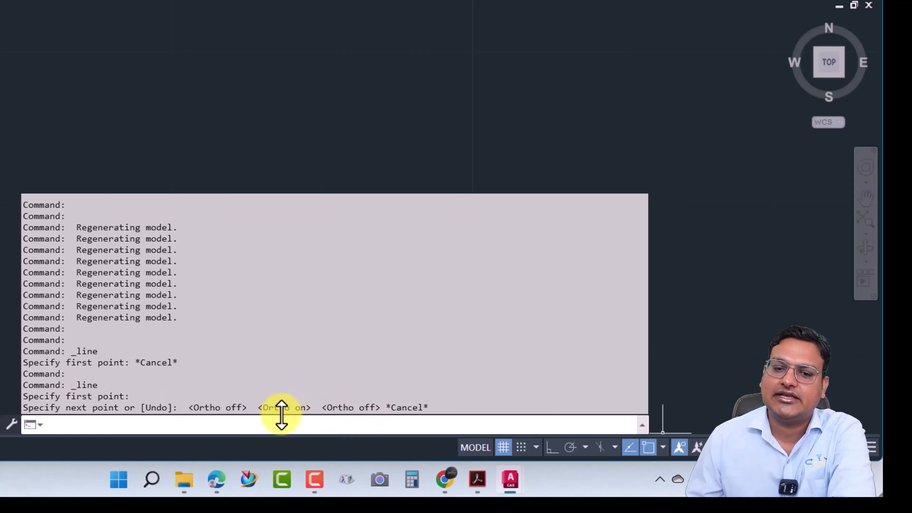
pyautogui.click(642, 426)
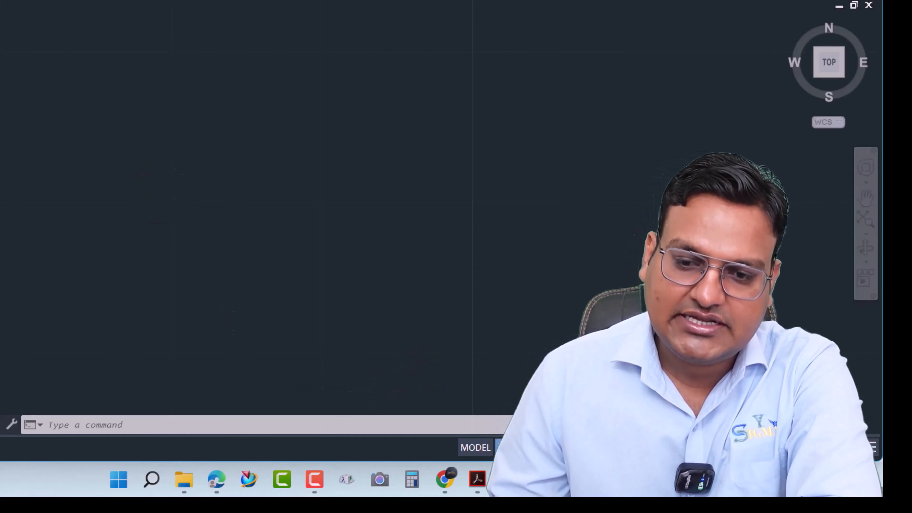
pyautogui.press('F2')
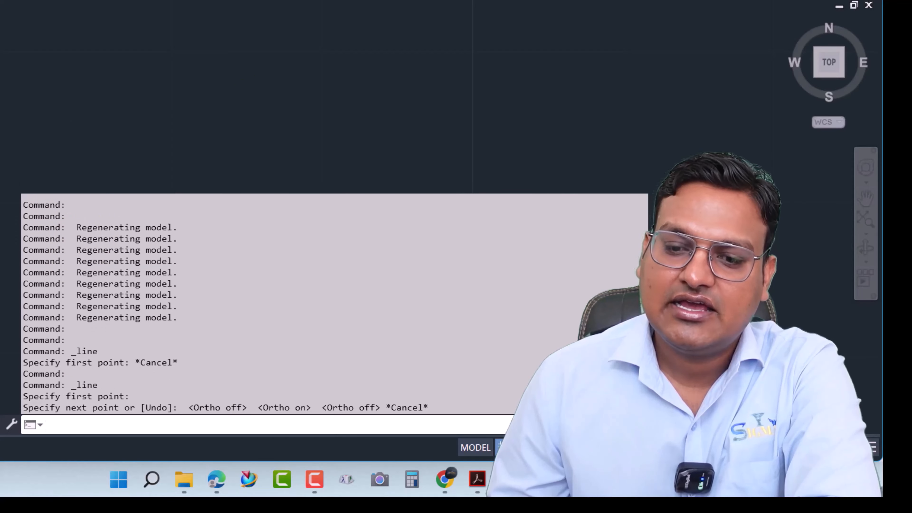
pyautogui.press('F2')
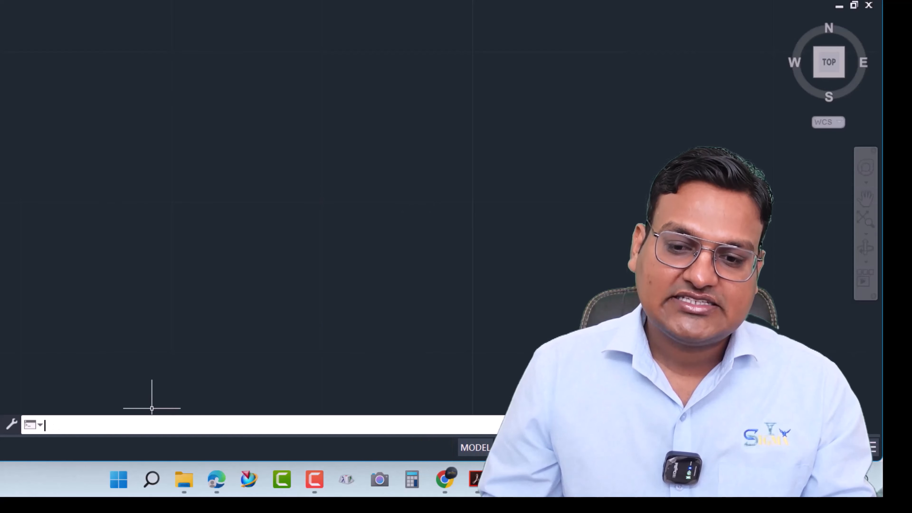
pyautogui.press('F2')
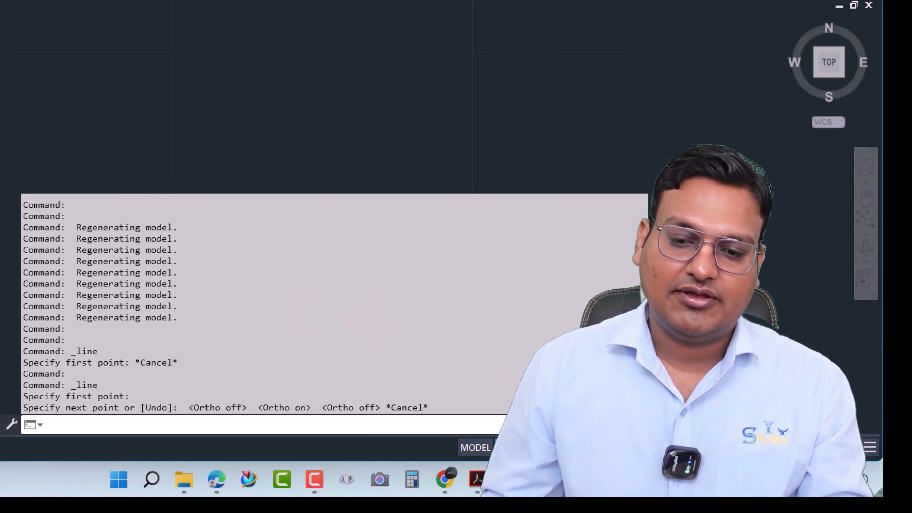
pyautogui.press('F2')
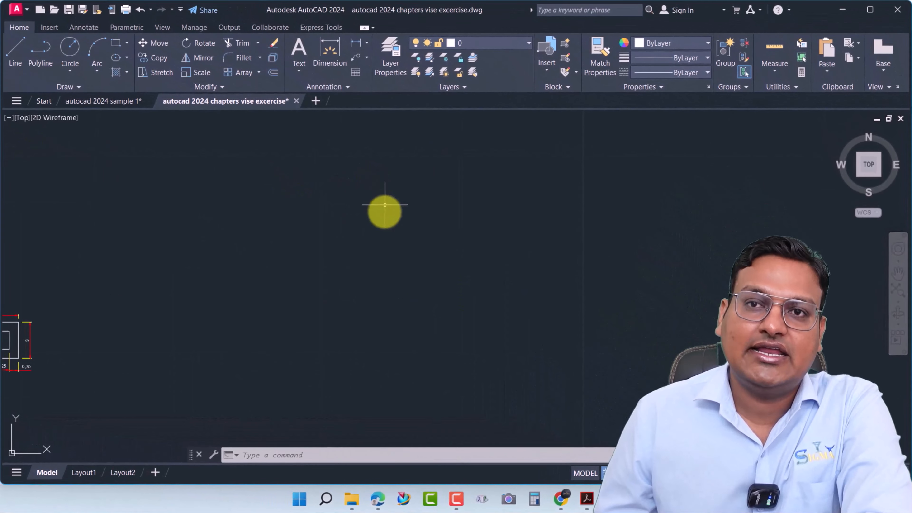
# Step: Start a line in the empty space beside the dimensioned part and draw a 25-unit segment to the right with Ortho on
pyautogui.click(14, 53)
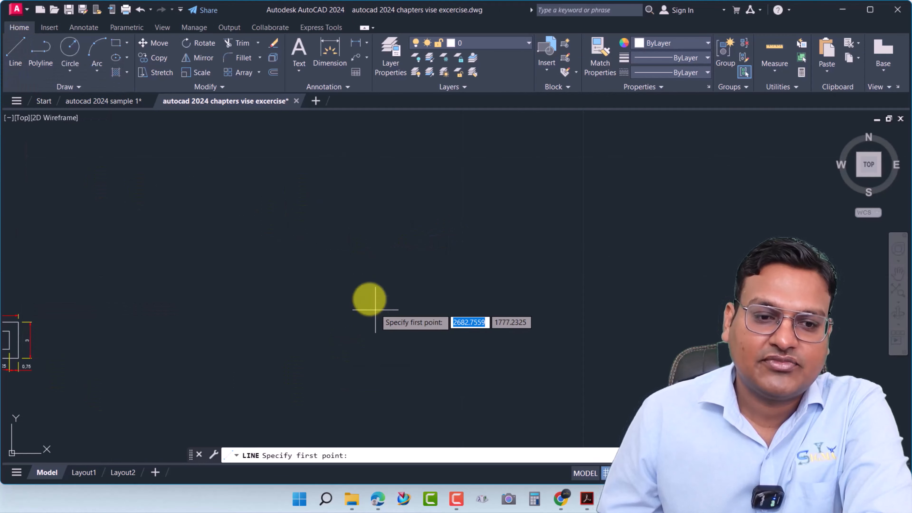
pyautogui.click(307, 220)
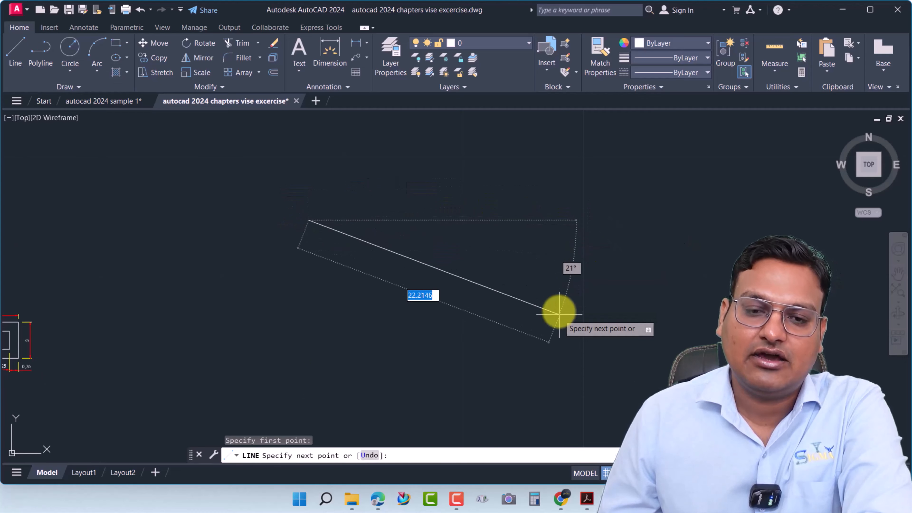
pyautogui.press('F8')
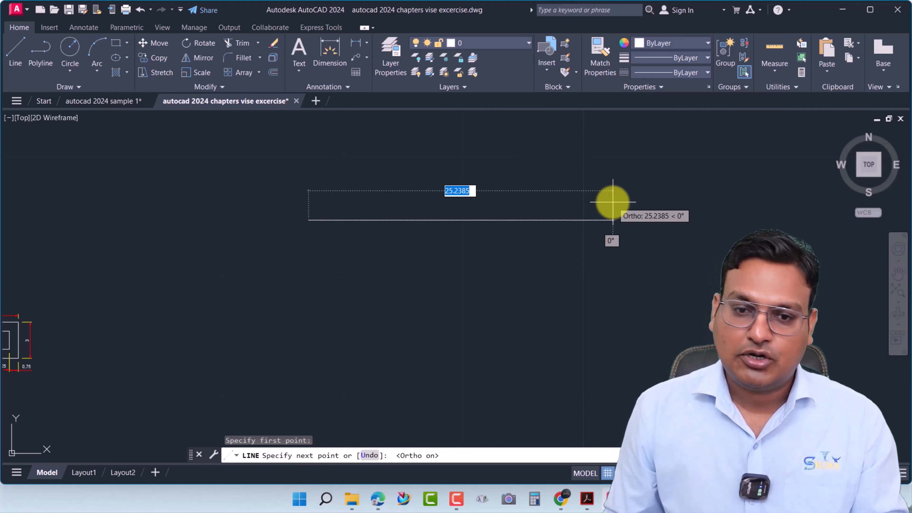
pyautogui.write('25')
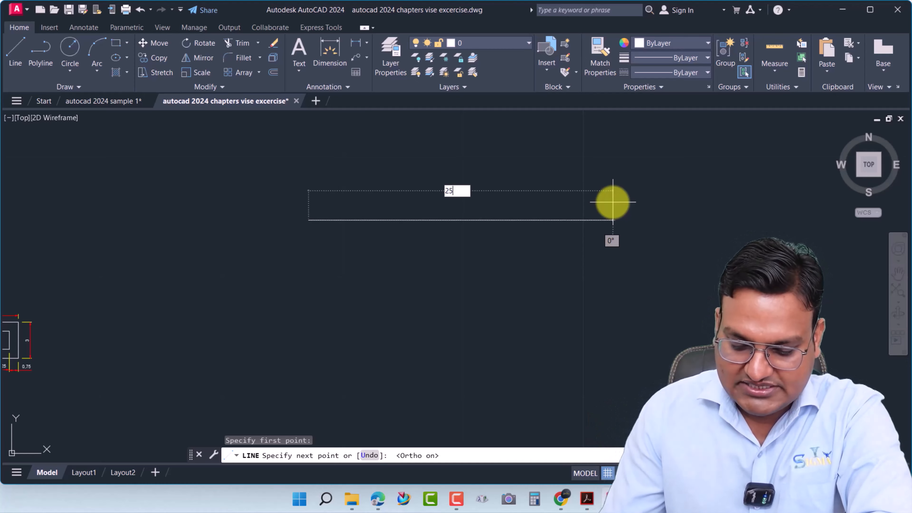
pyautogui.press('Return')
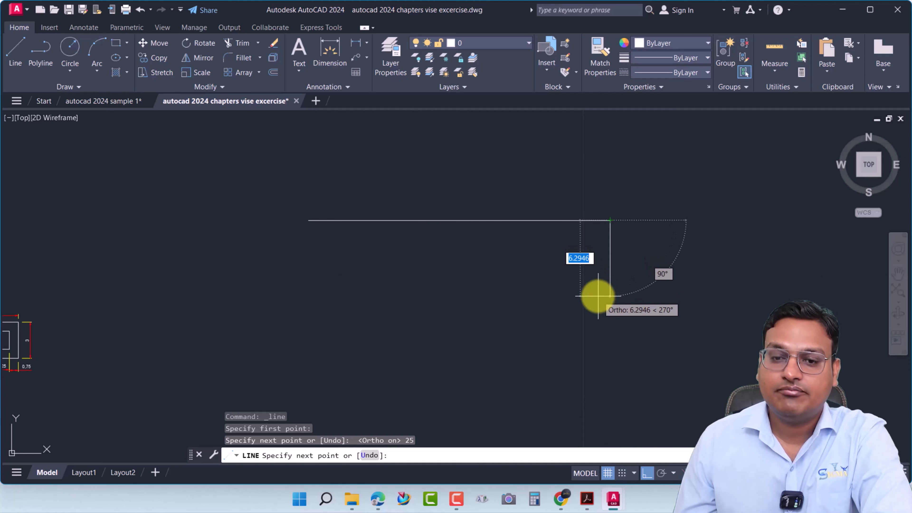
# Step: Continue the line 15 units straight down from the end of the horizontal segment
pyautogui.scroll(-3, 598, 295)
pyautogui.moveTo(607, 311); pyautogui.dragTo(587, 271, button='middle')
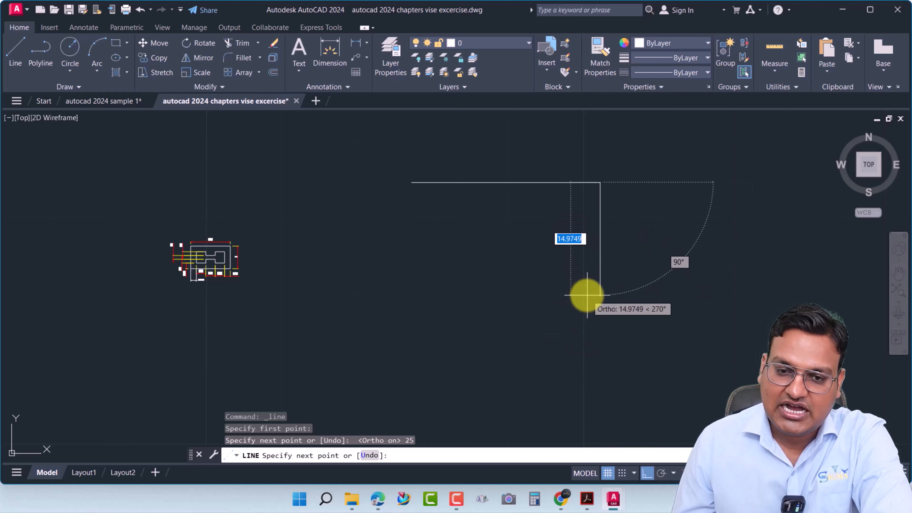
pyautogui.write('1')
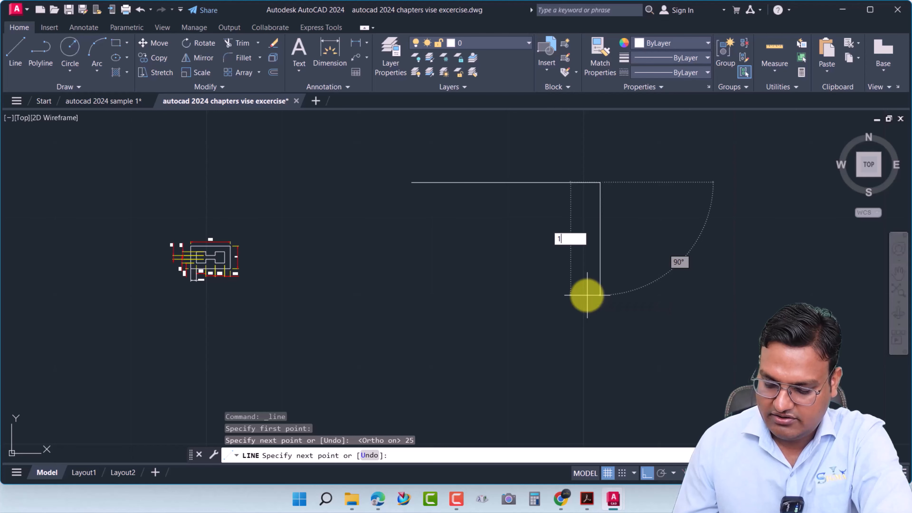
pyautogui.write('5')
pyautogui.press('Return')
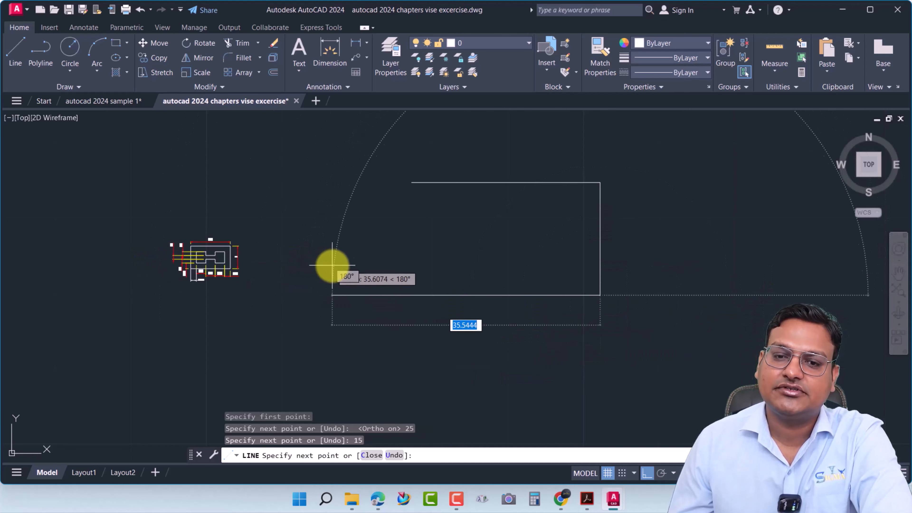
# Step: Continue the outline 15 units to the right and 15 units up to form the lower notch
pyautogui.moveTo(780, 292); pyautogui.dragTo(387, 266, button='middle')
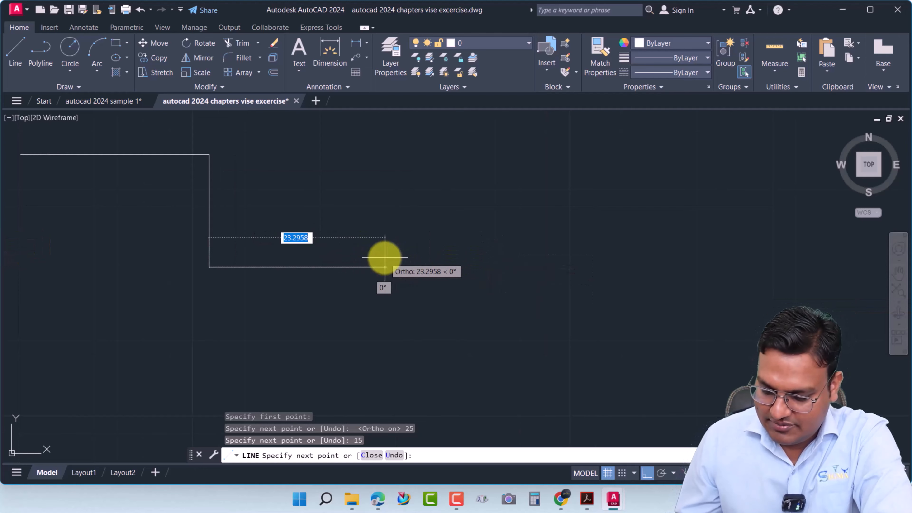
pyautogui.write('15')
pyautogui.press('Return')
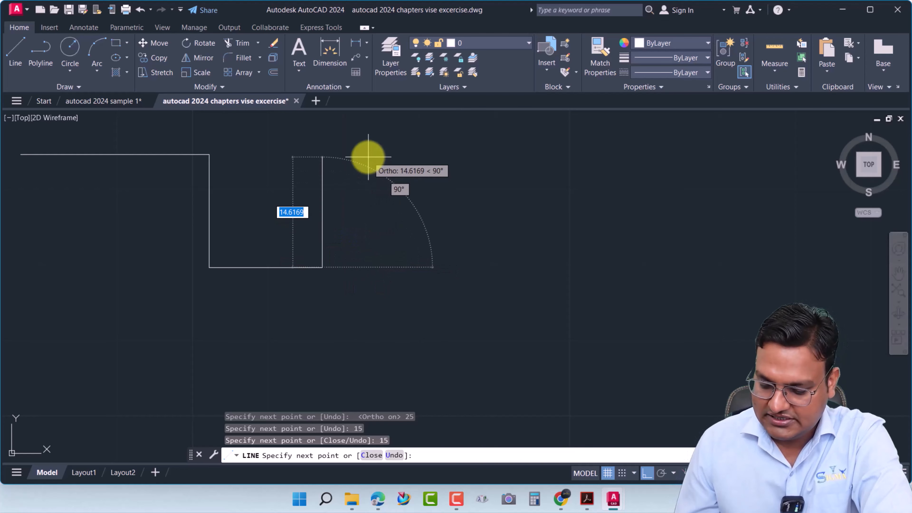
pyautogui.write('15')
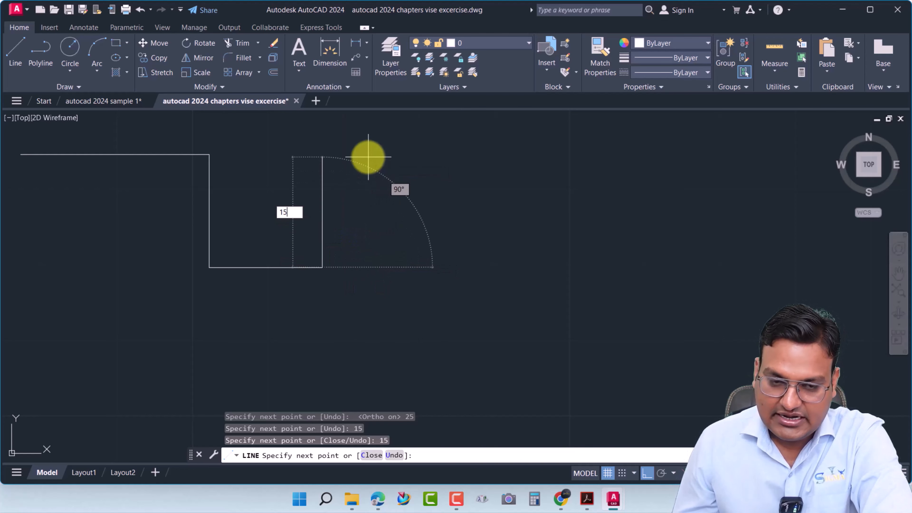
pyautogui.press('Return')
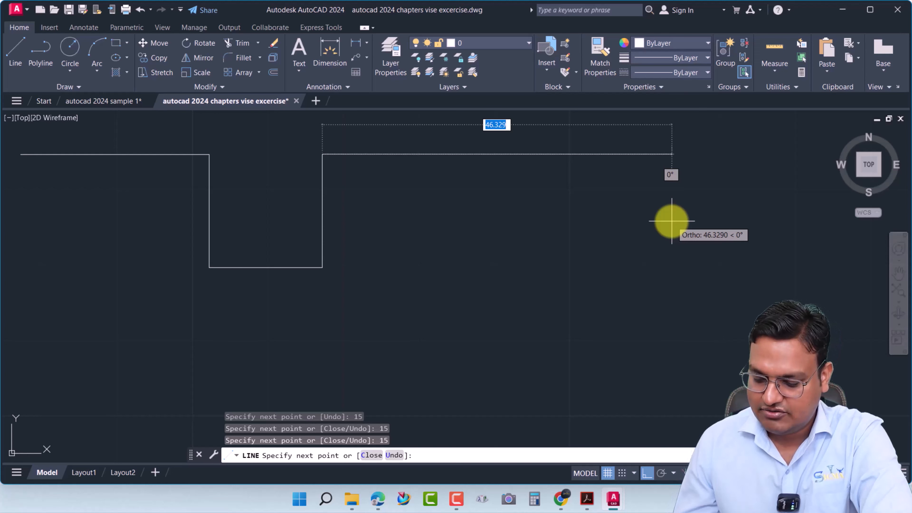
# Step: Extend the outline 25 units to the right and 25 units up
pyautogui.write('25')
pyautogui.press('Return')
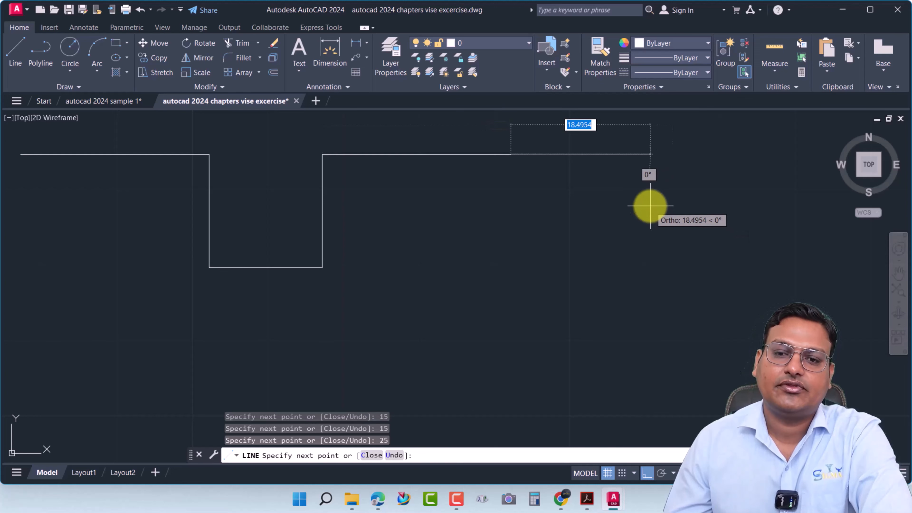
pyautogui.moveTo(650, 206); pyautogui.dragTo(643, 350, button='middle')
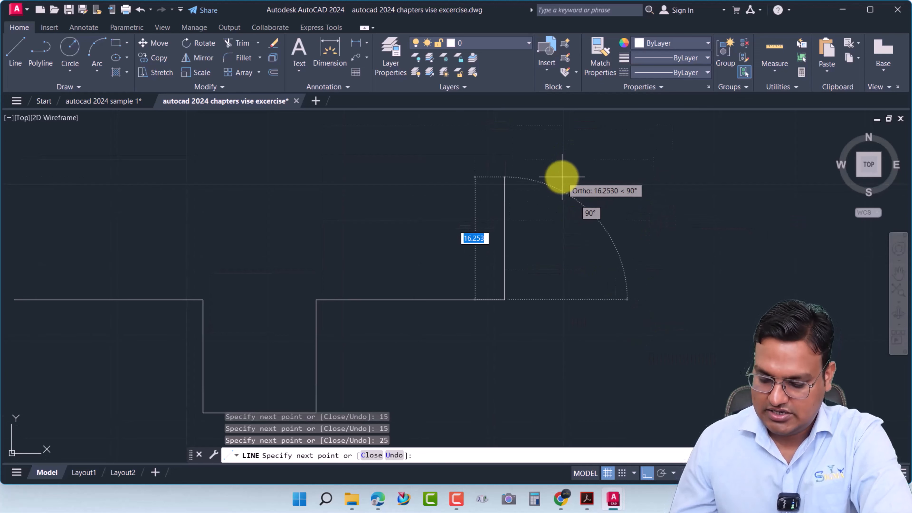
pyautogui.write('25')
pyautogui.press('Return')
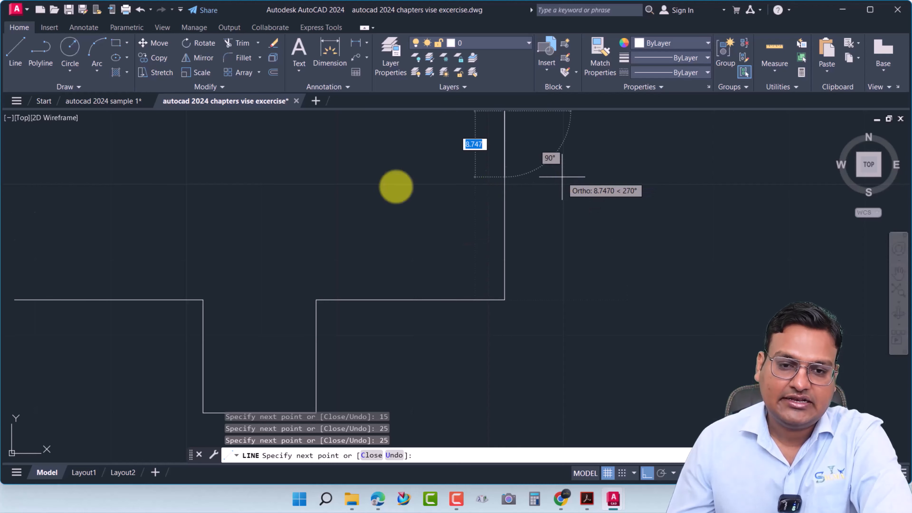
# Step: Complete the T-shaped outline with a 65-unit top edge to the left and a 25-unit edge down to the start point
pyautogui.scroll(-4, 247, 234)
pyautogui.moveTo(250, 234); pyautogui.dragTo(545, 250, button='middle')
pyautogui.scroll(-2, 545, 250)
pyautogui.scroll(2, 520, 246)
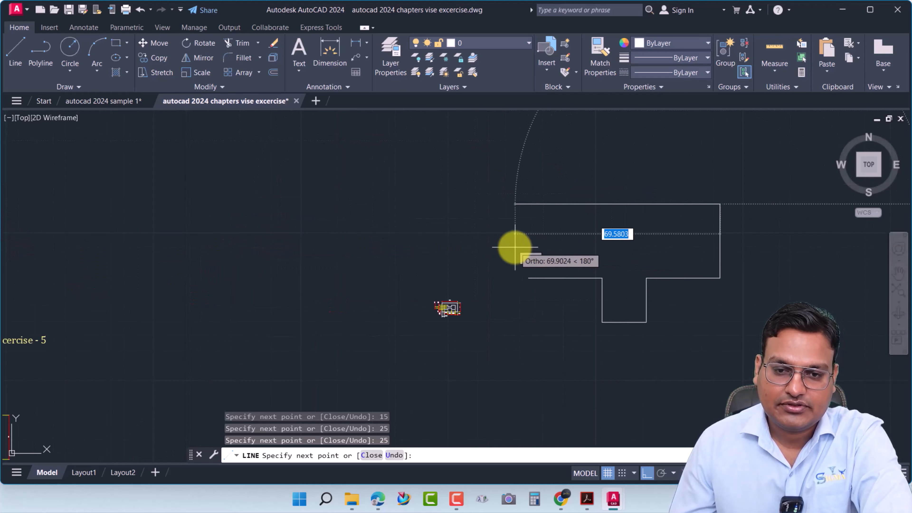
pyautogui.write('65')
pyautogui.press('Return')
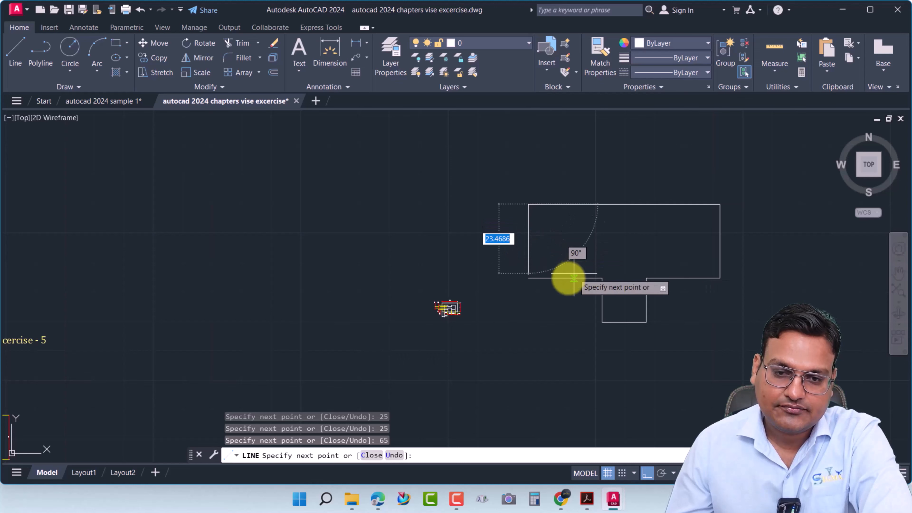
pyautogui.write('25')
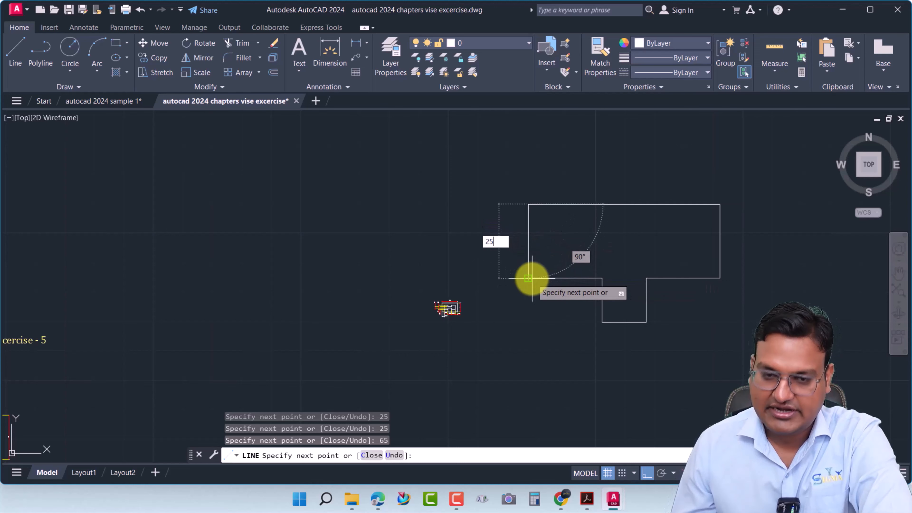
pyautogui.press('Return')
pyautogui.press('Return')
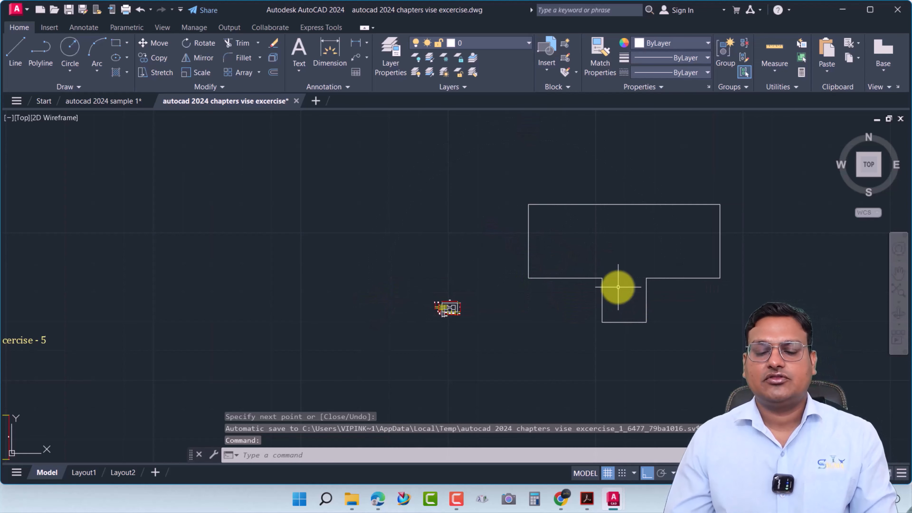
# Step: Add a linear dimension between the two upper corners of the T-shaped outline, placed just above the top edge
pyautogui.moveTo(617, 287); pyautogui.dragTo(480, 283, button='middle')
pyautogui.scroll(4, 468, 257)
pyautogui.moveTo(495, 253); pyautogui.dragTo(393, 272, button='middle')
pyautogui.scroll(-2, 392, 252)
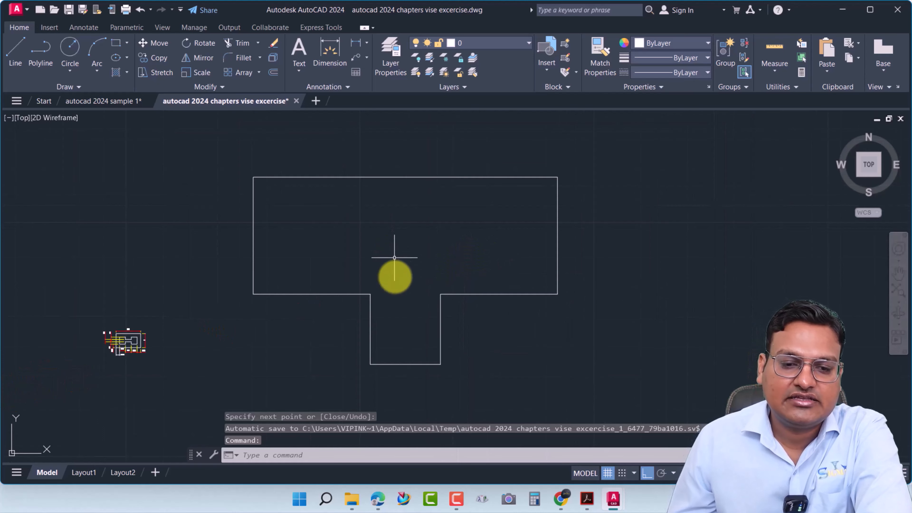
pyautogui.moveTo(329, 236); pyautogui.dragTo(304, 239, button='middle')
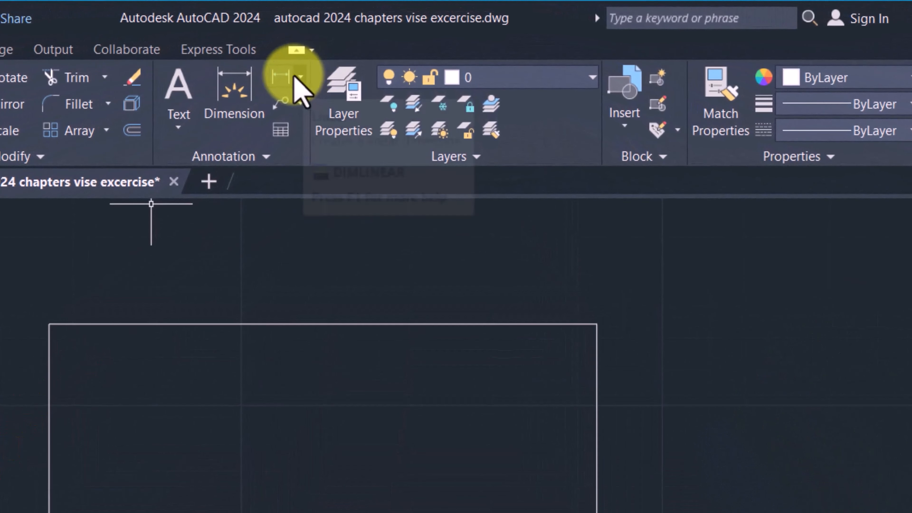
pyautogui.click(300, 77)
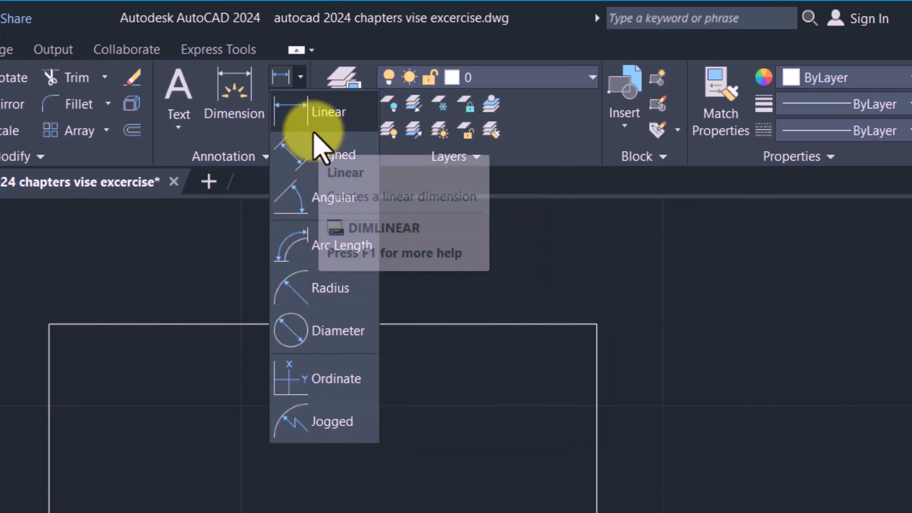
pyautogui.click(315, 121)
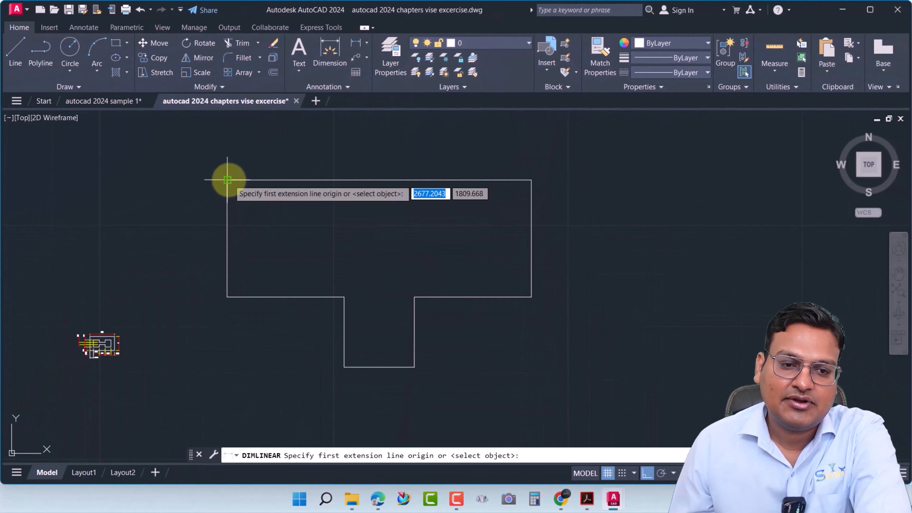
pyautogui.click(227, 179)
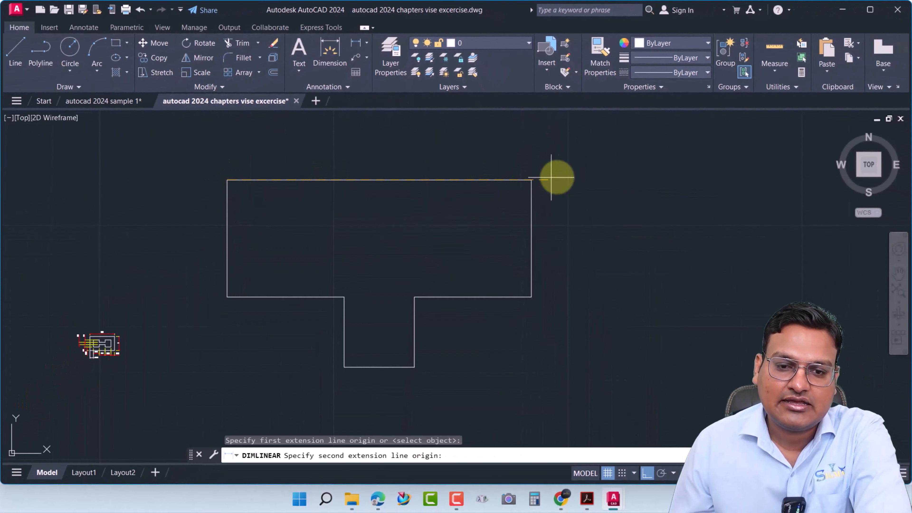
pyautogui.click(527, 179)
pyautogui.click(366, 153)
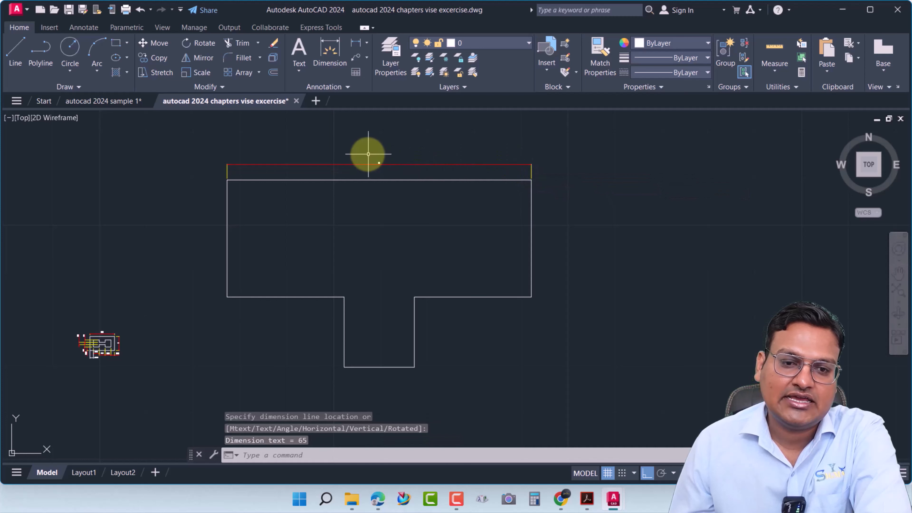
# Step: Add a linear dimension to the outline's right vertical edge, placed just outside the shape
pyautogui.scroll(6, 377, 157)
pyautogui.scroll(-5, 413, 177)
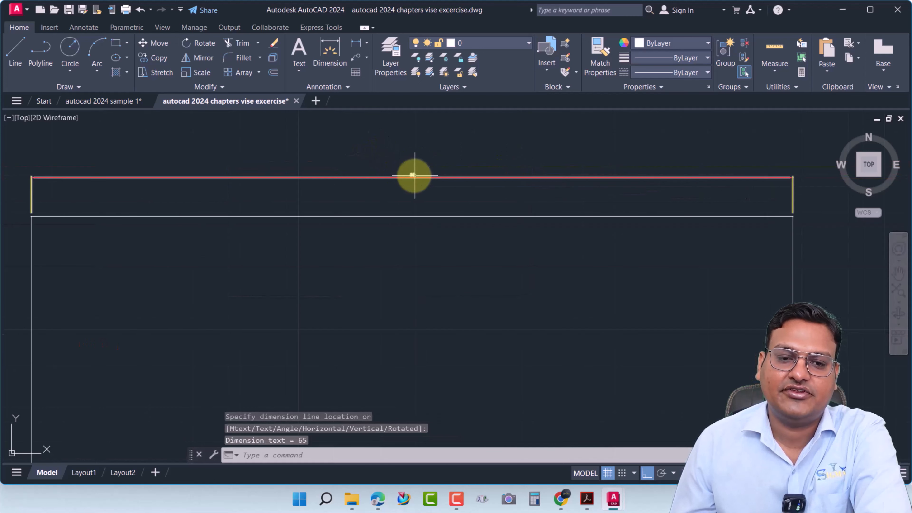
pyautogui.click(357, 45)
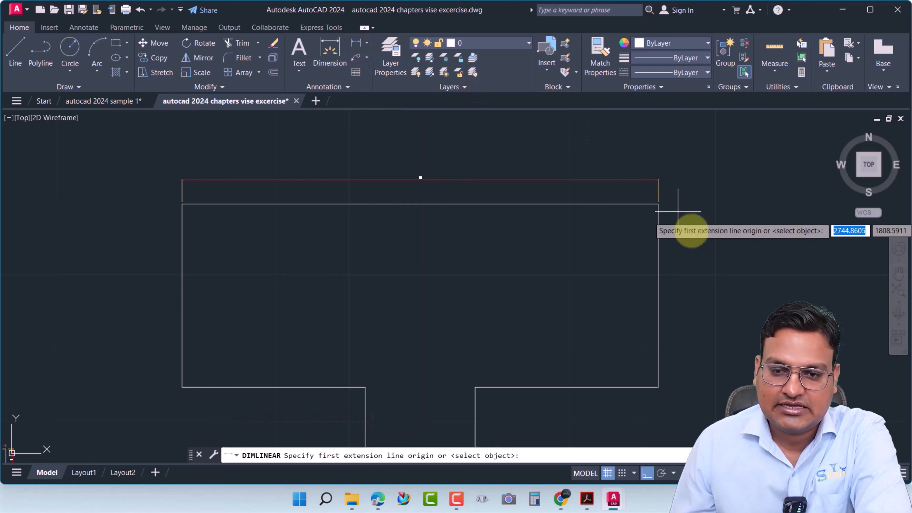
pyautogui.click(658, 204)
pyautogui.click(656, 387)
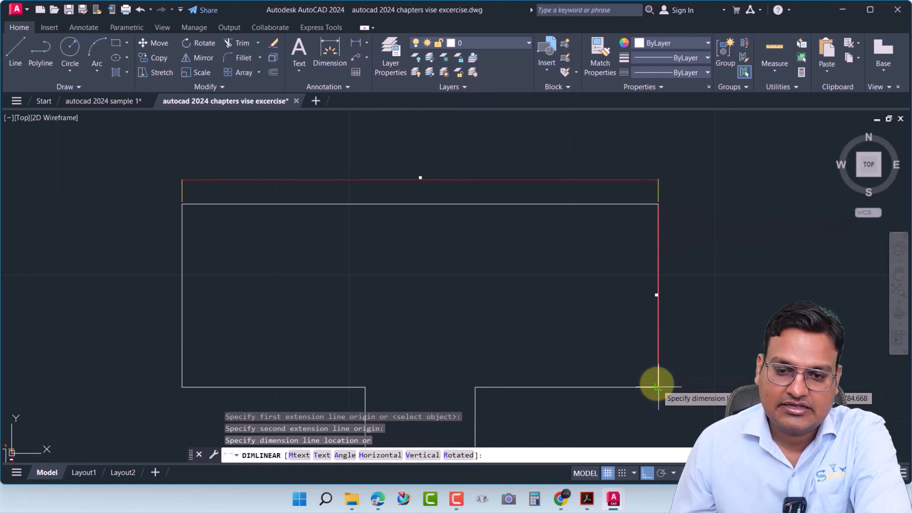
pyautogui.click(677, 373)
# Step: Examine the text size of the vertical and horizontal dimensions up close and against the whole outline
pyautogui.scroll(5, 679, 303)
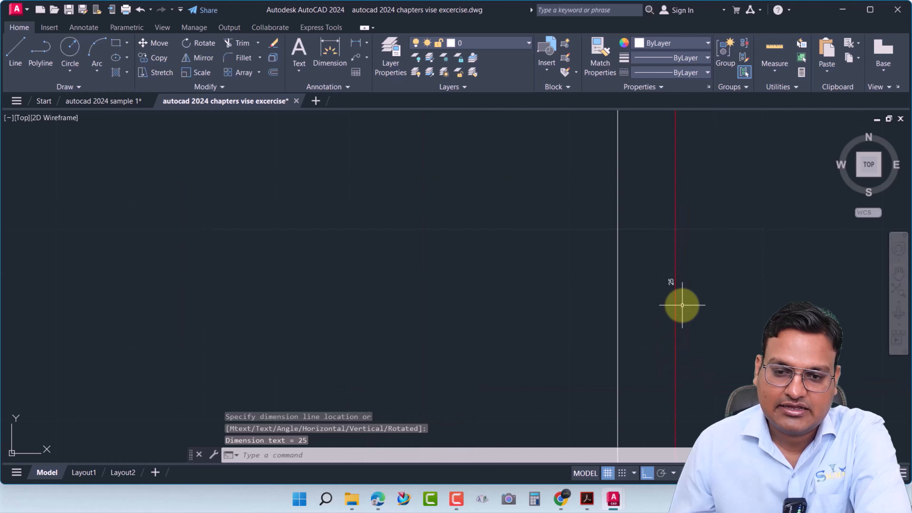
pyautogui.scroll(-6, 664, 251)
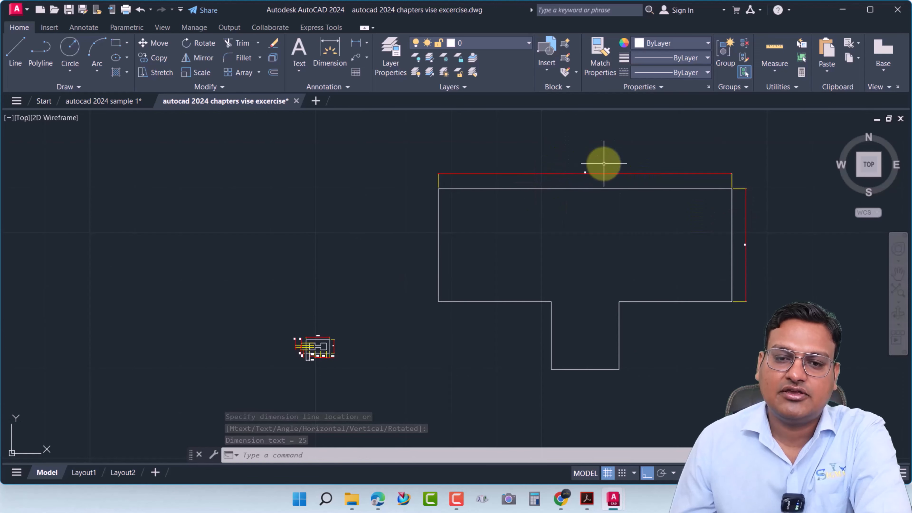
pyautogui.scroll(5, 604, 164)
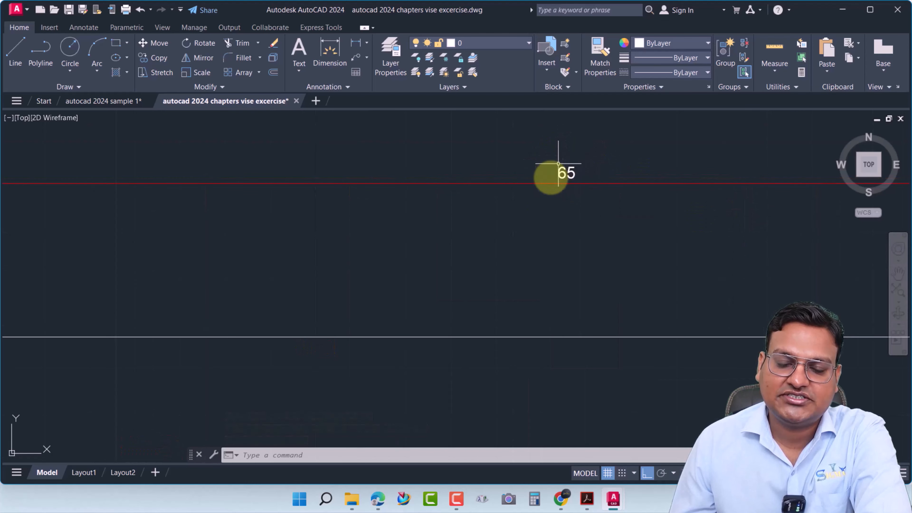
pyautogui.scroll(-4, 586, 250)
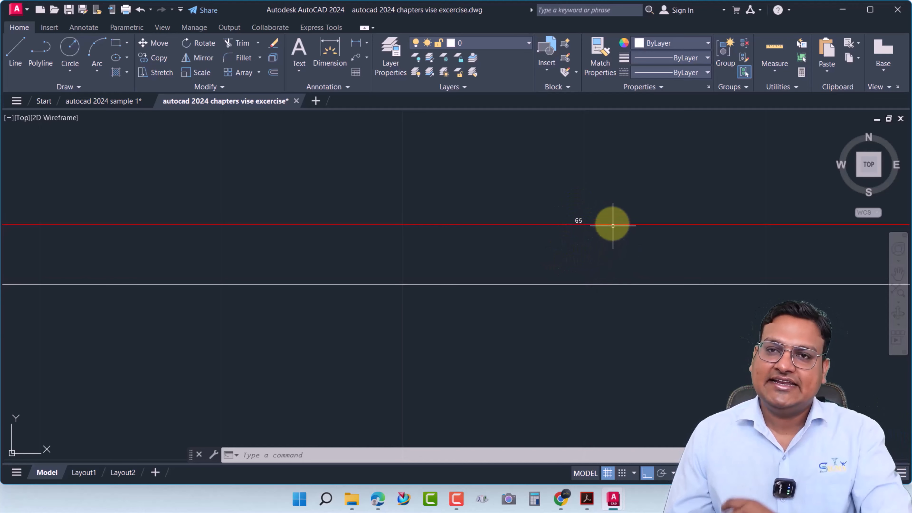
pyautogui.scroll(-5, 620, 256)
pyautogui.moveTo(637, 285); pyautogui.dragTo(526, 256, button='middle')
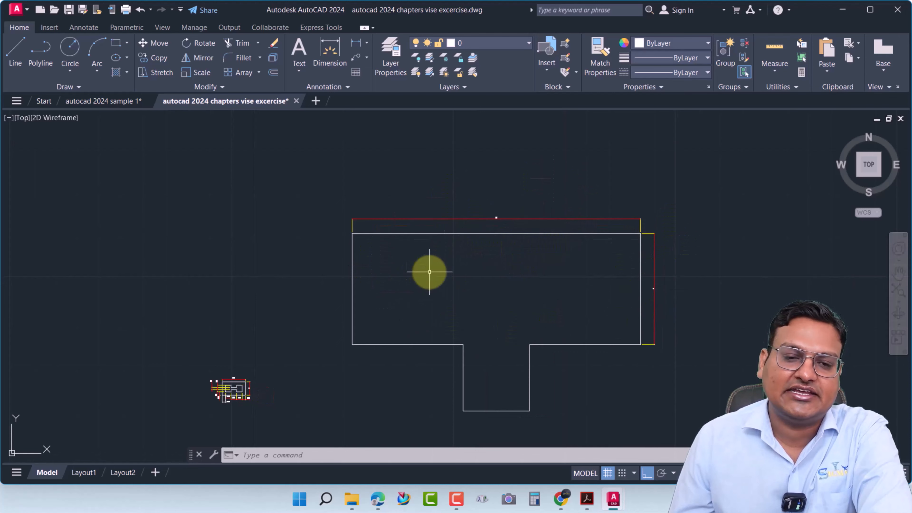
# Step: Modify the ISO-25 dimension style to an arrow size of 2.5 and a dimension break size of 0.5
pyautogui.scroll(2, 448, 261)
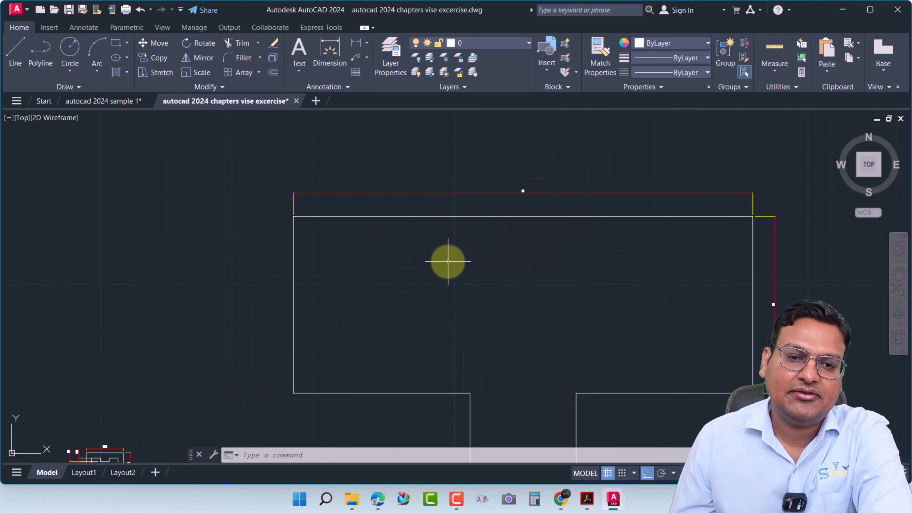
pyautogui.click(347, 86)
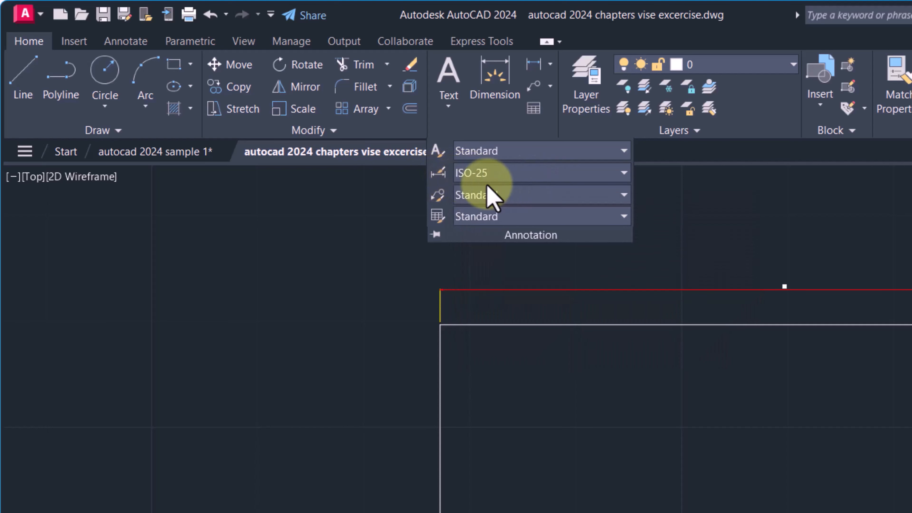
pyautogui.click(624, 172)
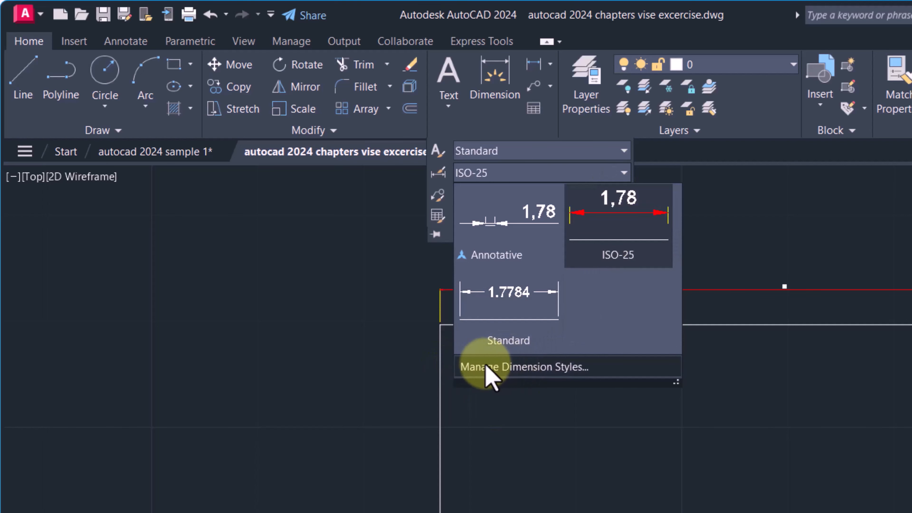
pyautogui.click(558, 368)
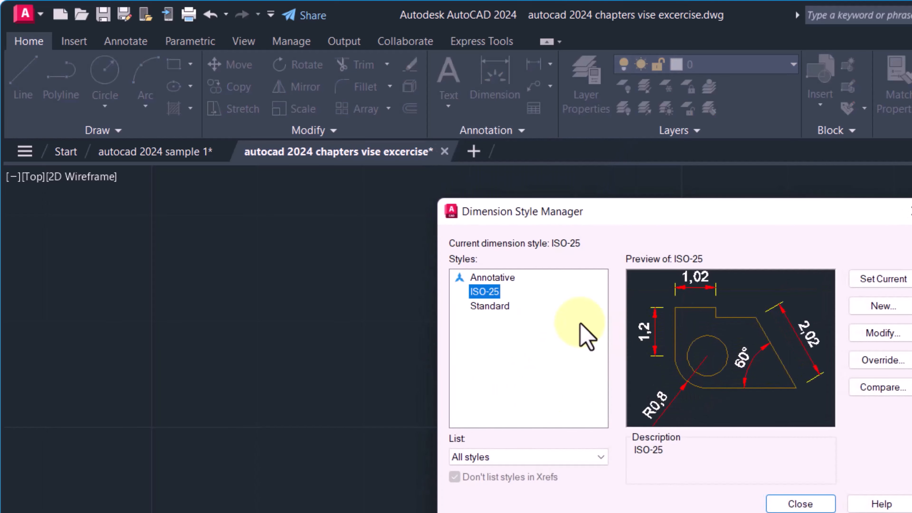
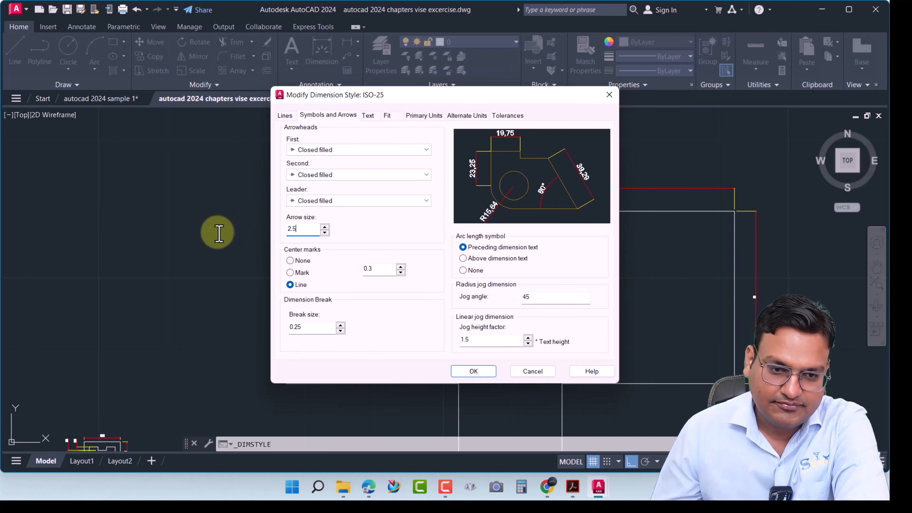
pyautogui.click(316, 334)
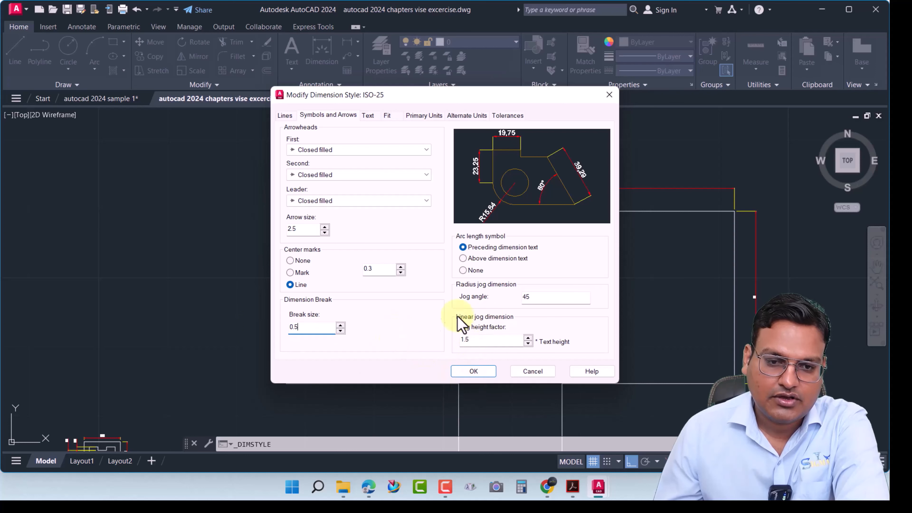
# Step: Review the line and primary unit settings of the ISO-25 style, and apply the style changes to the drawing
pyautogui.click(284, 115)
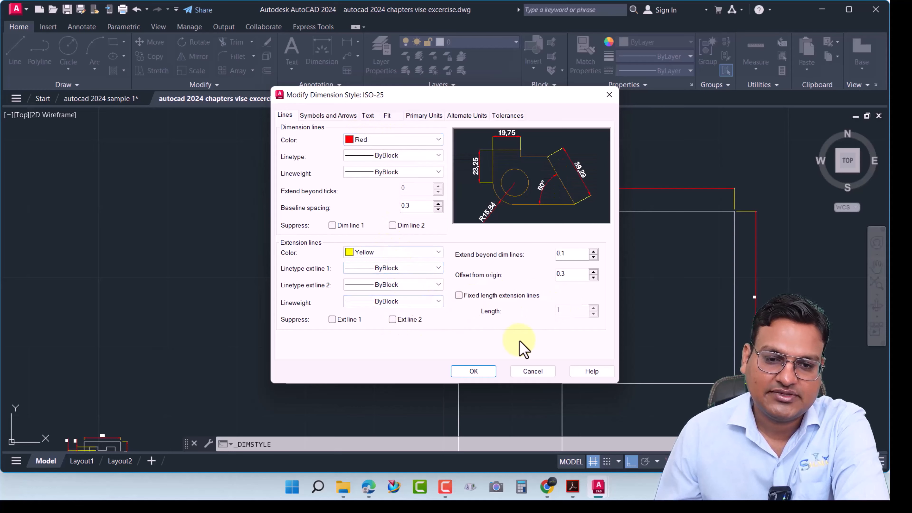
pyautogui.click(423, 116)
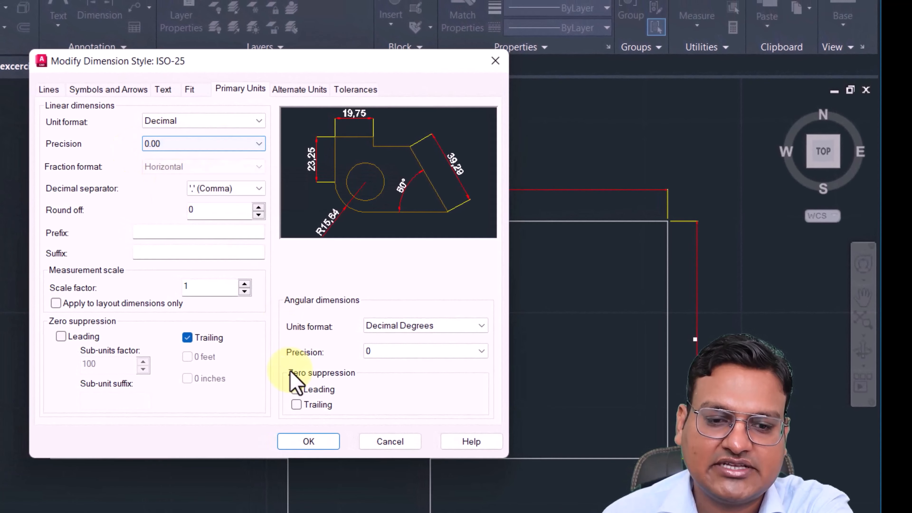
pyautogui.click(308, 442)
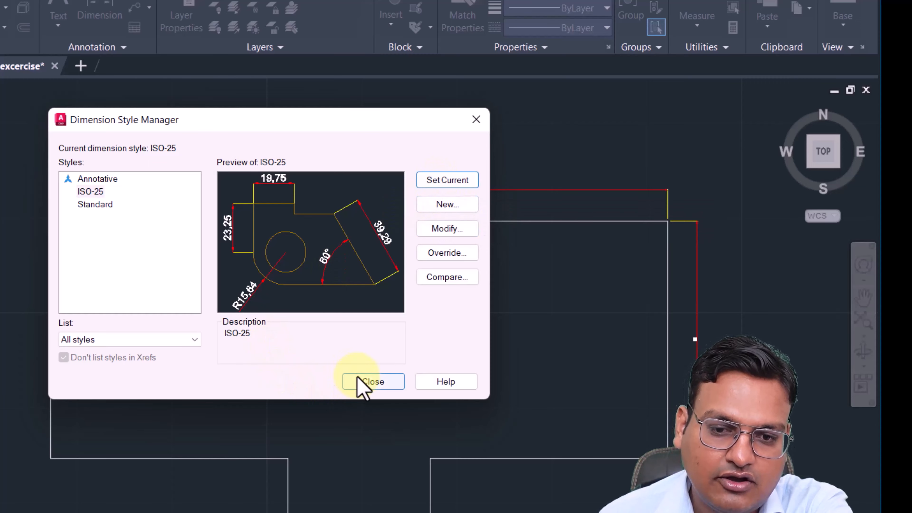
pyautogui.click(372, 381)
# Step: Move the small dimensioned drawing beside the T-shaped outline farther away to clear the space around the outline
pyautogui.scroll(-2, 603, 295)
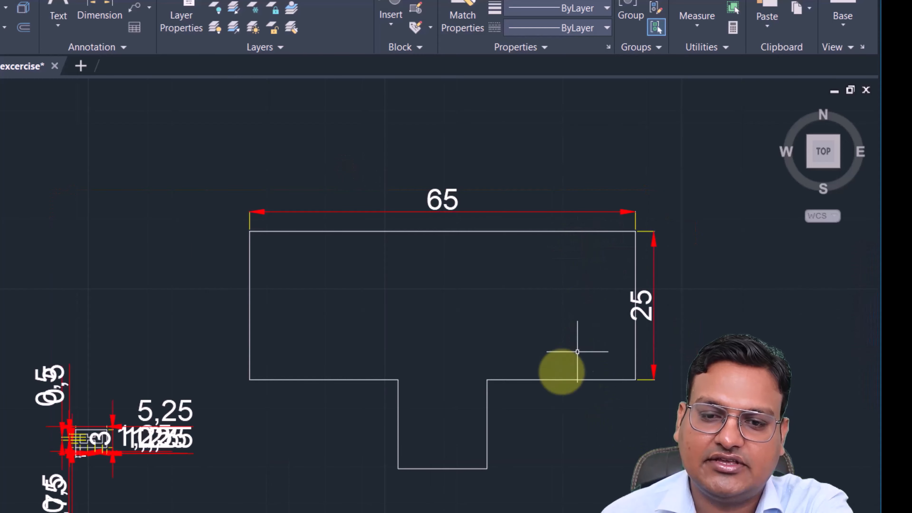
pyautogui.moveTo(580, 344); pyautogui.dragTo(451, 309, button='middle')
pyautogui.scroll(4, 364, 240)
pyautogui.moveTo(443, 191)
pyautogui.mouseDown(button='middle')
pyautogui.moveTo(252, 195)
pyautogui.moveTo(384, 175)
pyautogui.mouseUp(button='middle')
pyautogui.scroll(-2, 253, 195)
pyautogui.scroll(-2, 413, 195)
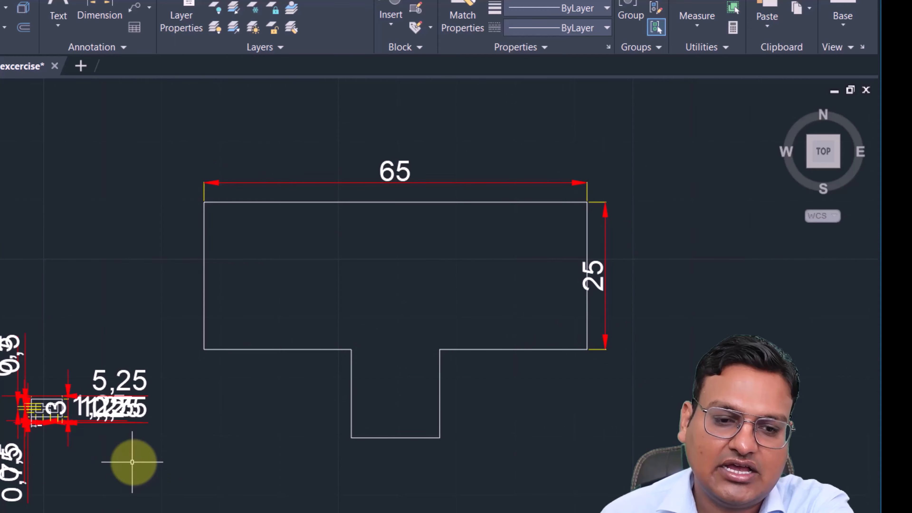
pyautogui.click(165, 480)
pyautogui.click(2, 334)
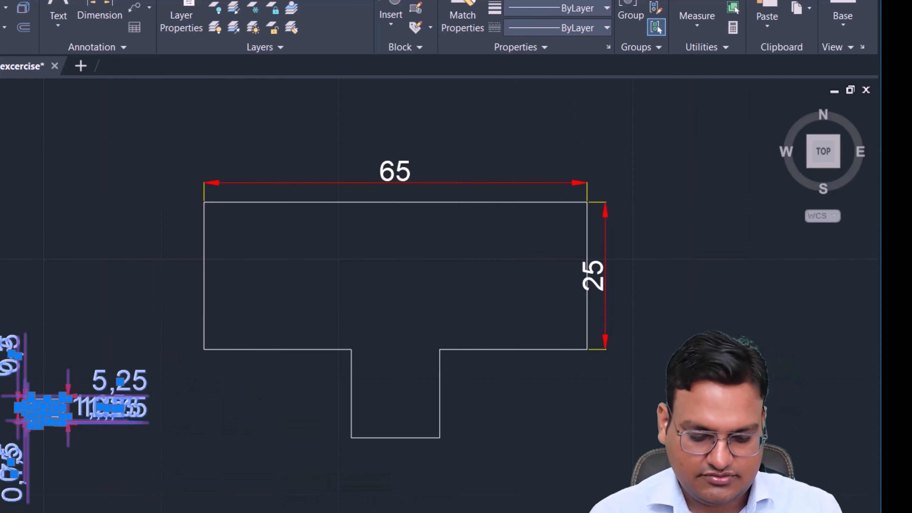
pyautogui.write('m')
pyautogui.press('Return')
pyautogui.click(1, 413)
pyautogui.scroll(-6, 1, 412)
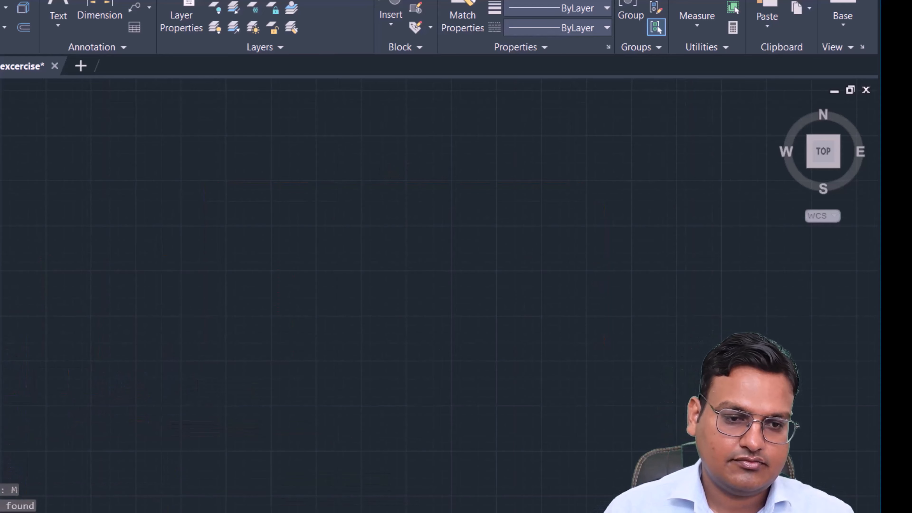
pyautogui.moveTo(1, 413); pyautogui.dragTo(285, 368, button='middle')
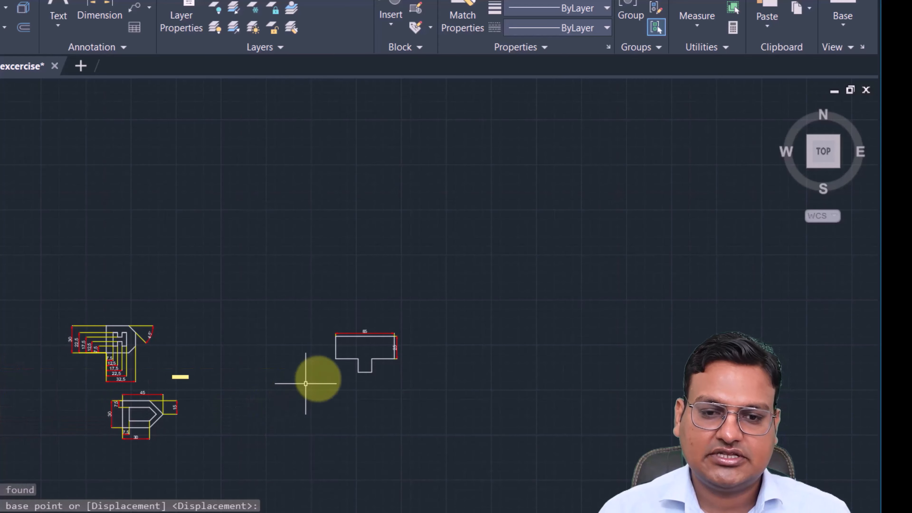
pyautogui.scroll(5, 323, 359)
pyautogui.scroll(2, 312, 350)
pyautogui.moveTo(306, 352); pyautogui.dragTo(352, 252, button='middle')
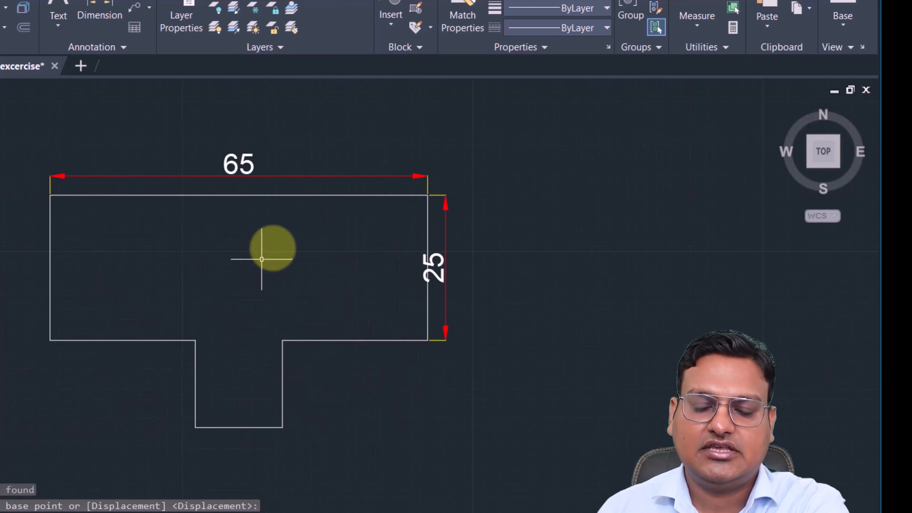
# Step: Shift the dimension of the outline's right vertical edge farther outward so its text clears the edge
pyautogui.scroll(2, 434, 267)
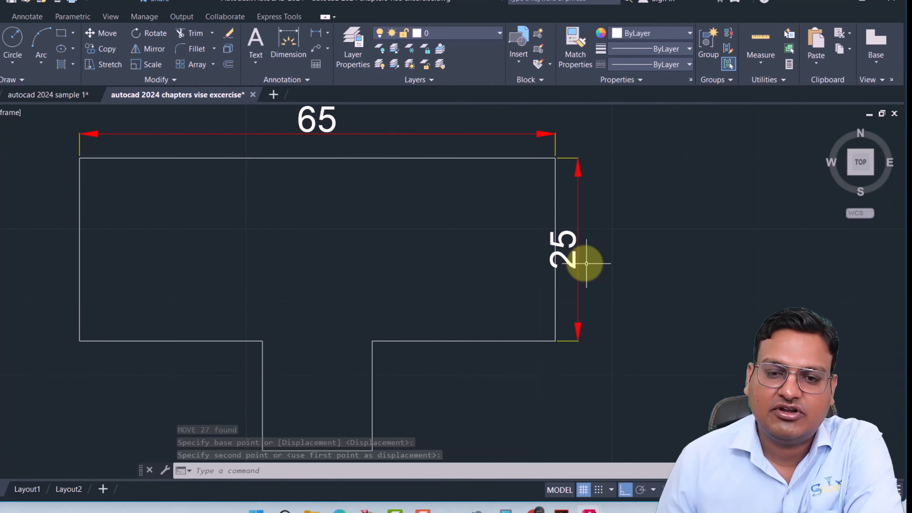
pyautogui.click(598, 247)
pyautogui.click(589, 247)
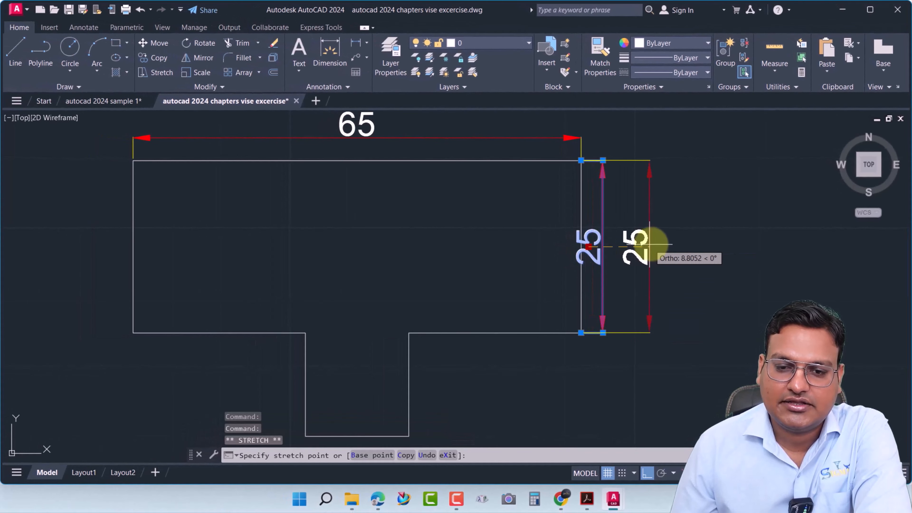
pyautogui.click(648, 243)
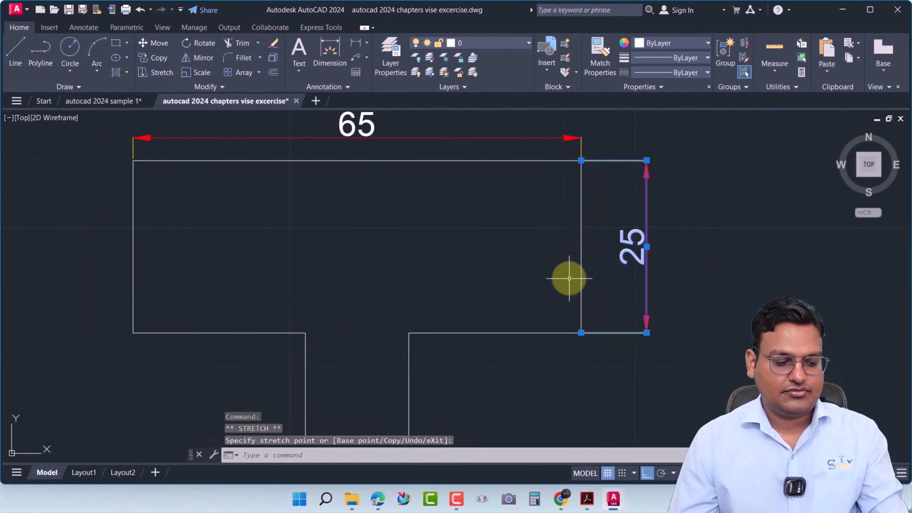
pyautogui.press('Escape')
pyautogui.scroll(-1, 559, 269)
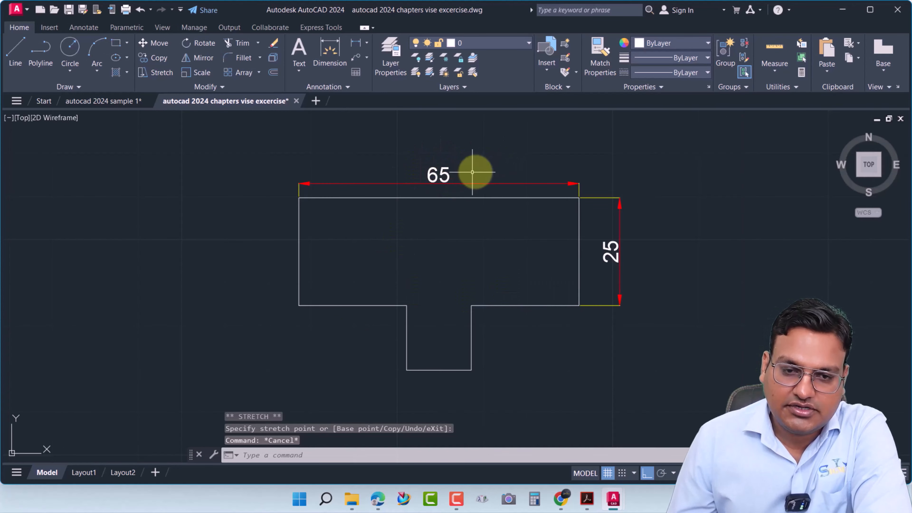
# Step: Add a linear dimension to the horizontal edge right of the stem, placed just below that edge
pyautogui.click(359, 44)
pyautogui.click(579, 306)
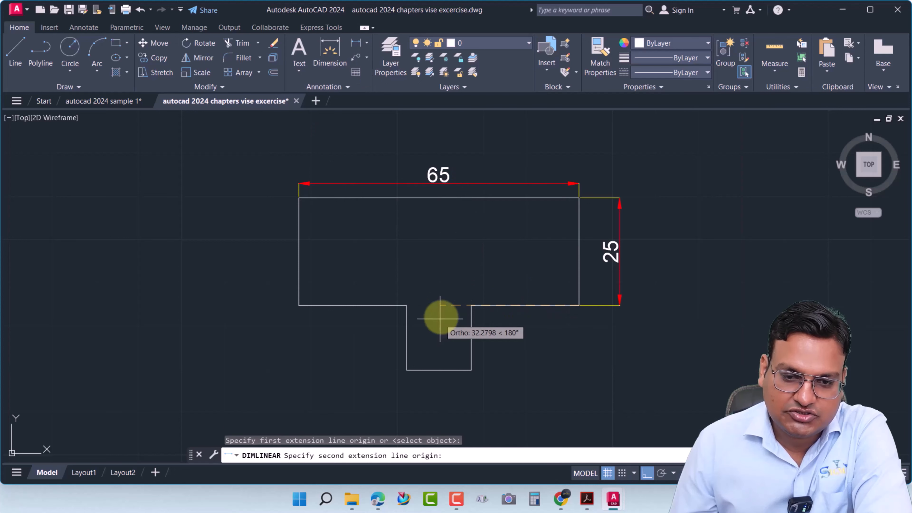
pyautogui.click(472, 305)
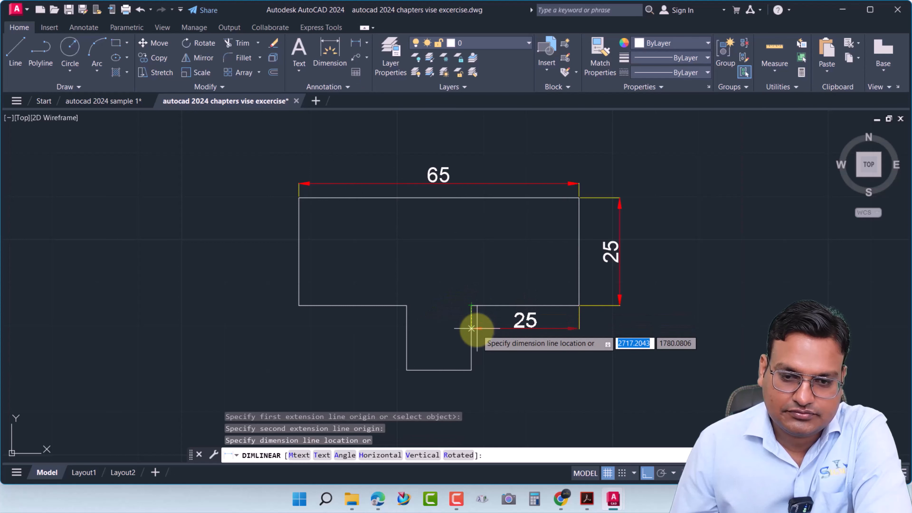
pyautogui.click(473, 330)
# Step: Add a linear dimension to the stem's right vertical edge and move its text below the stem's bottom edge
pyautogui.press('Return')
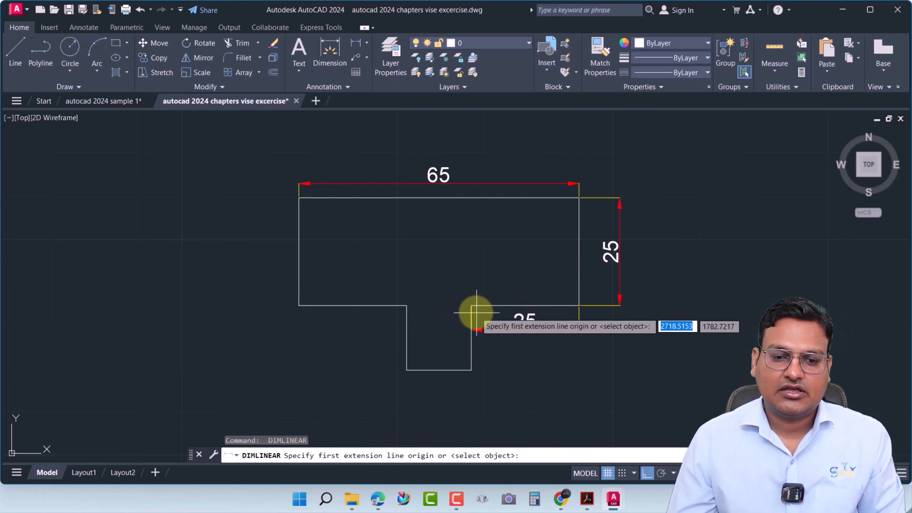
pyautogui.click(471, 305)
pyautogui.click(470, 370)
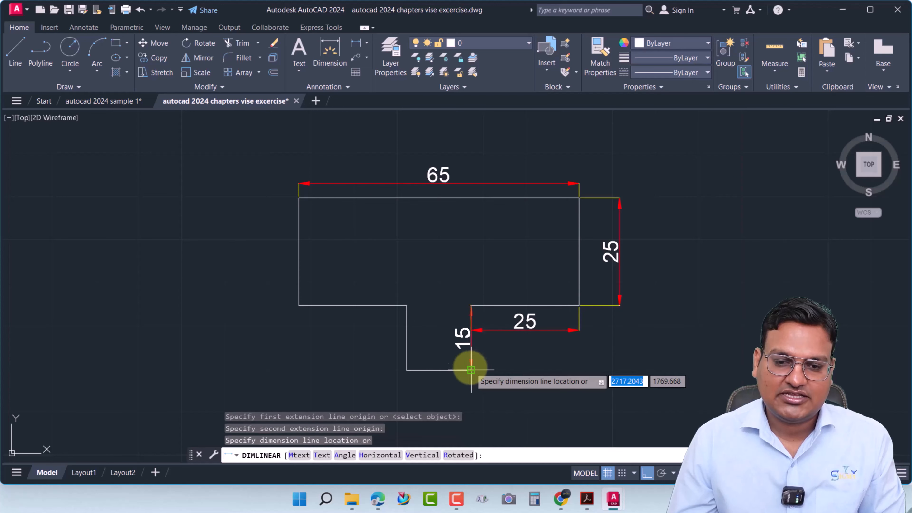
pyautogui.click(501, 361)
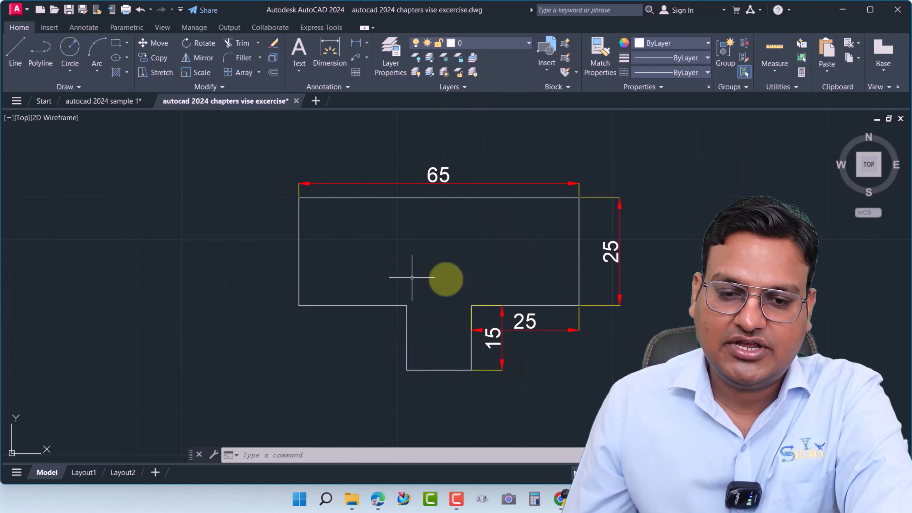
pyautogui.click(493, 337)
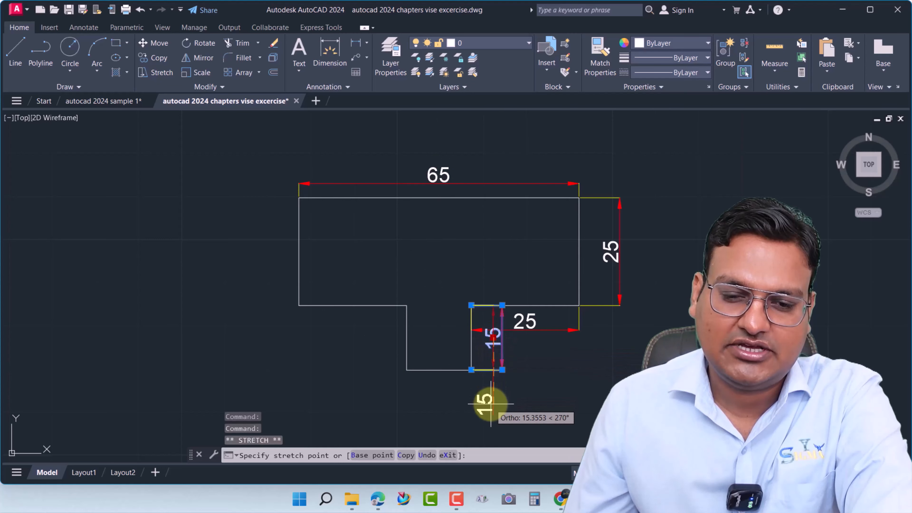
pyautogui.press('Escape')
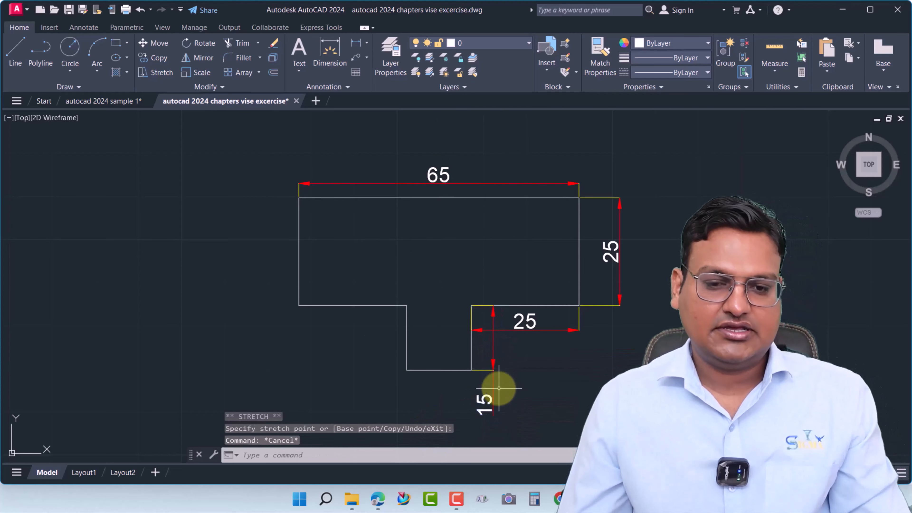
# Step: Add a linear dimension to the stem's bottom edge, placed below the outline
pyautogui.moveTo(505, 373); pyautogui.dragTo(506, 271, button='middle')
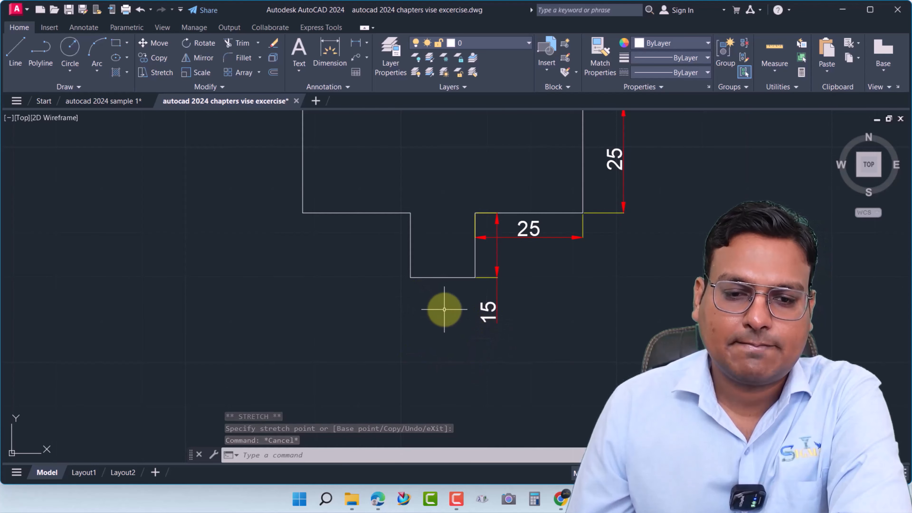
pyautogui.moveTo(419, 339); pyautogui.dragTo(427, 362, button='middle')
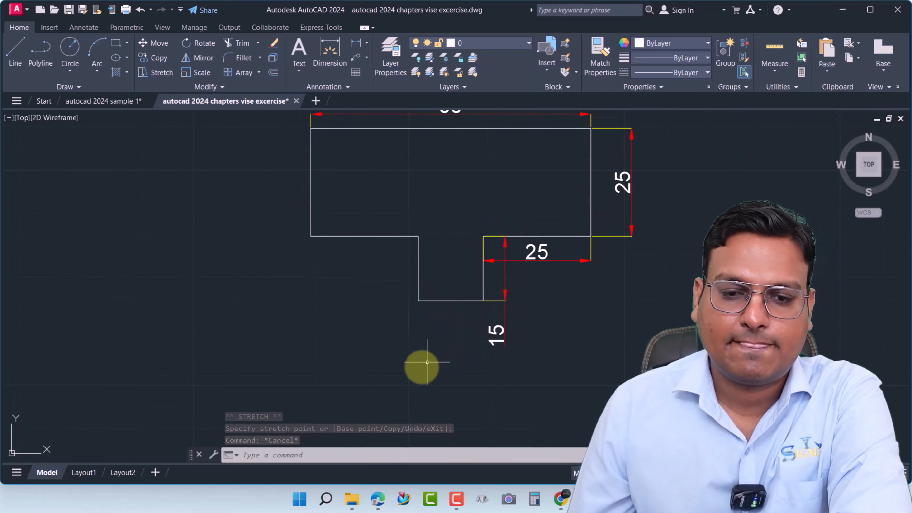
pyautogui.click(355, 42)
pyautogui.click(483, 300)
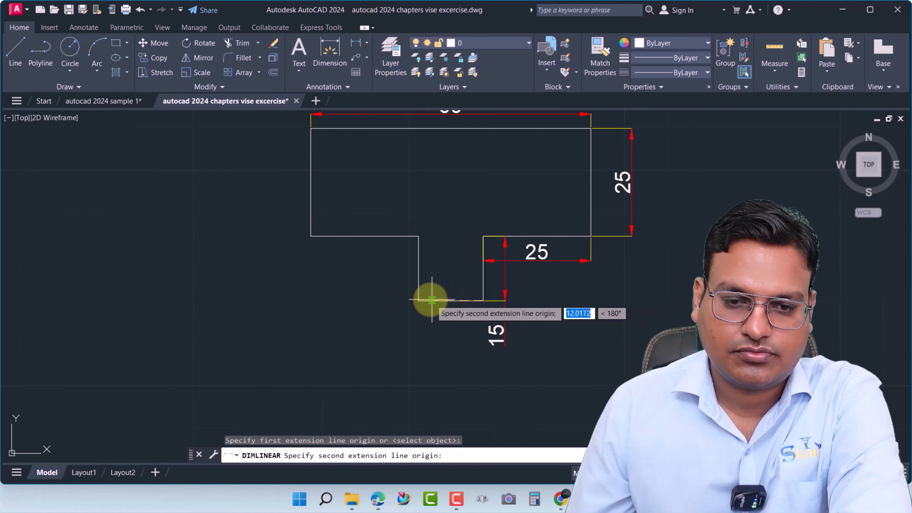
pyautogui.click(419, 301)
pyautogui.click(323, 357)
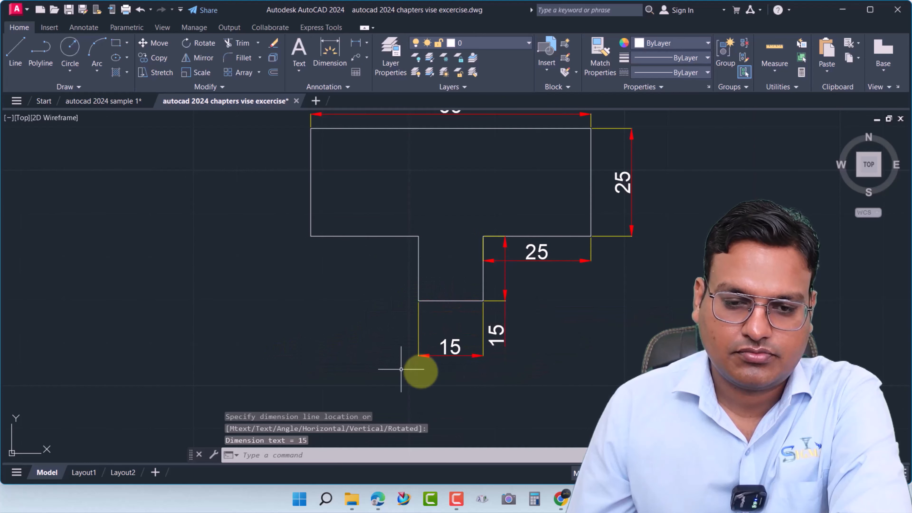
# Step: Move the text of the stem's bottom dimension out to the left, beyond its left extension line
pyautogui.click(460, 347)
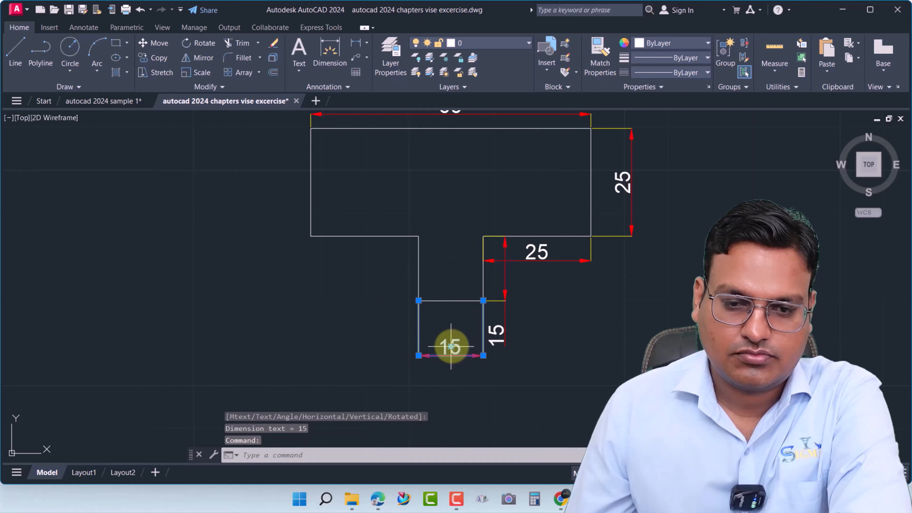
pyautogui.click(451, 347)
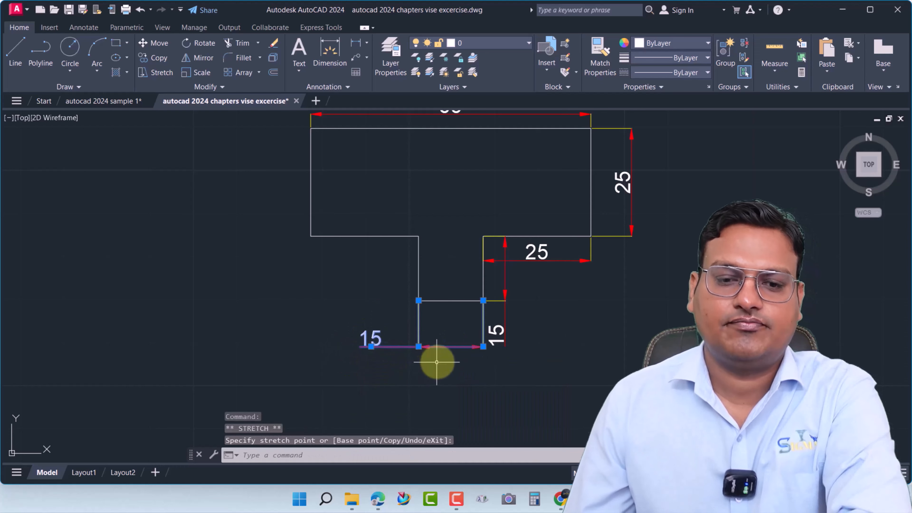
pyautogui.click(443, 362)
pyautogui.press('Escape')
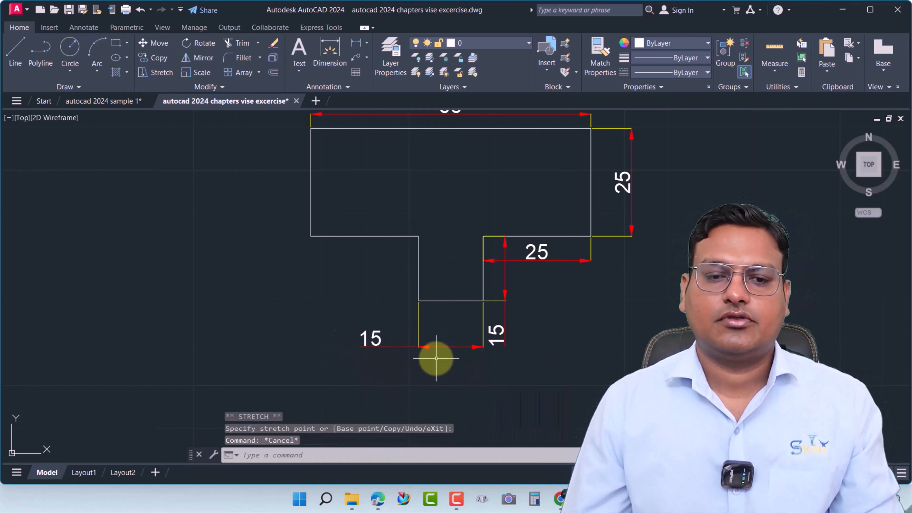
# Step: Add a linear dimension to the stem's left vertical edge, placed just to the left of that edge
pyautogui.write('dli')
pyautogui.press('Return')
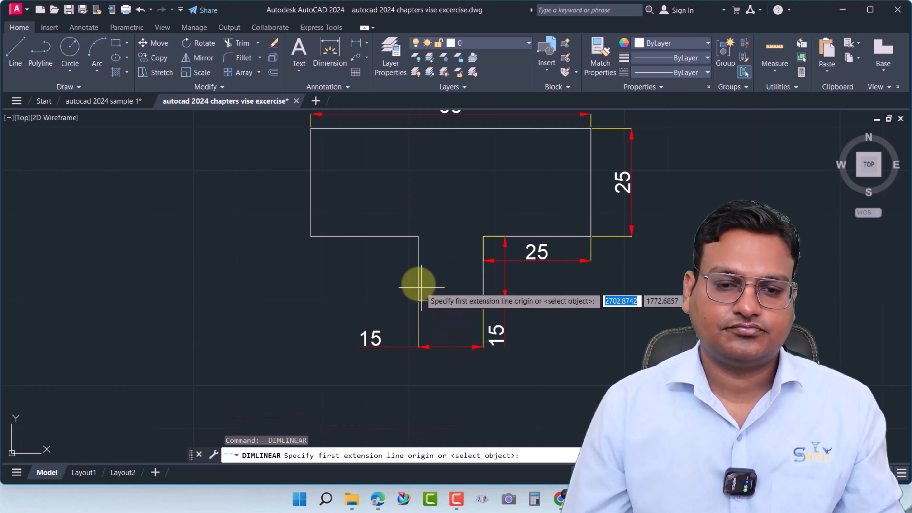
pyautogui.click(418, 236)
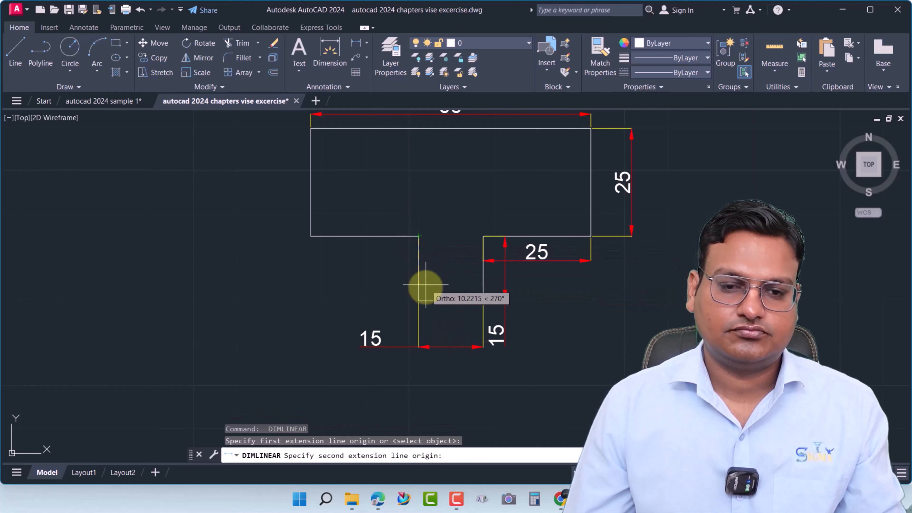
pyautogui.click(418, 301)
pyautogui.click(397, 300)
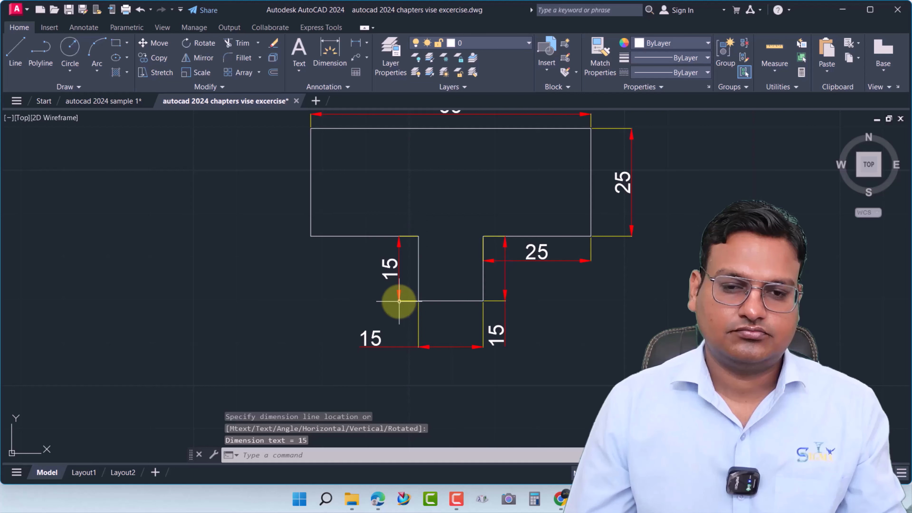
pyautogui.press('Return')
pyautogui.press('Return')
pyautogui.press('Escape')
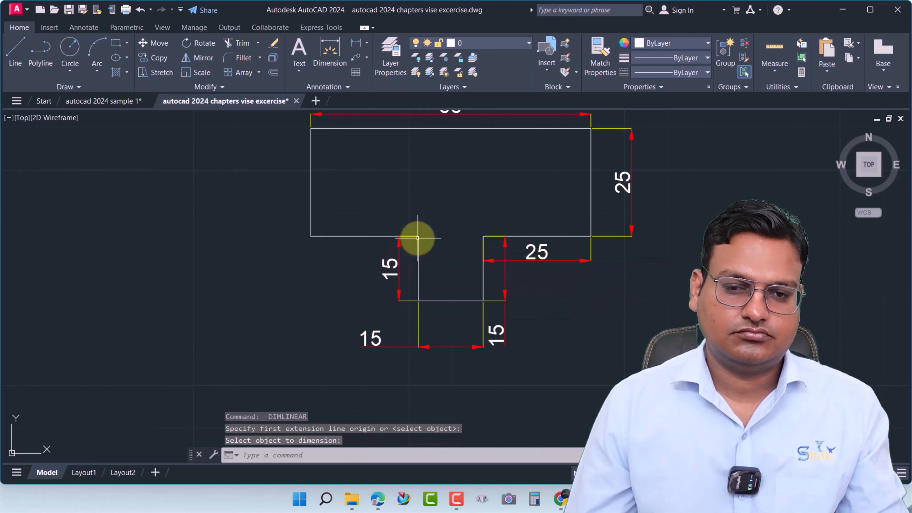
# Step: Add a linear dimension to the horizontal edge left of the stem, placed just below that edge
pyautogui.press('Return')
pyautogui.click(419, 236)
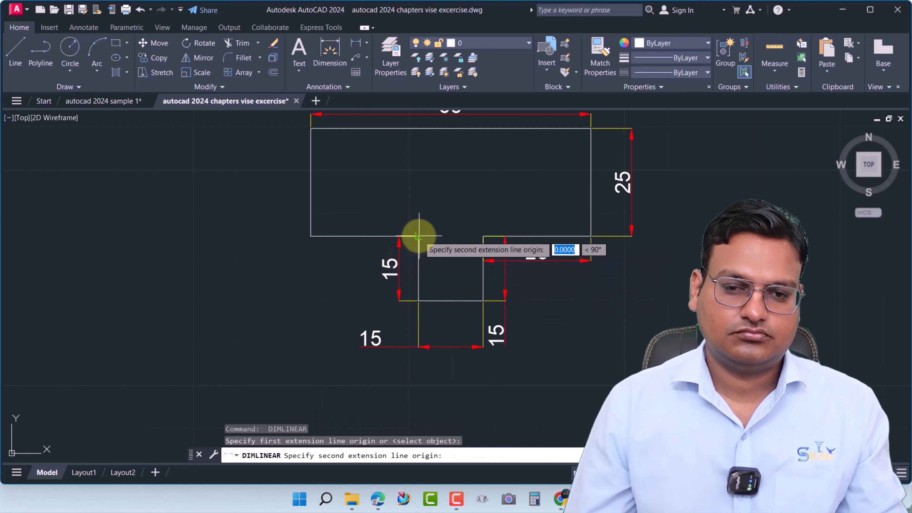
pyautogui.click(311, 236)
pyautogui.click(342, 259)
# Step: Move the text of the dimension below the edge left of the stem outward, beyond its left extension line
pyautogui.click(359, 255)
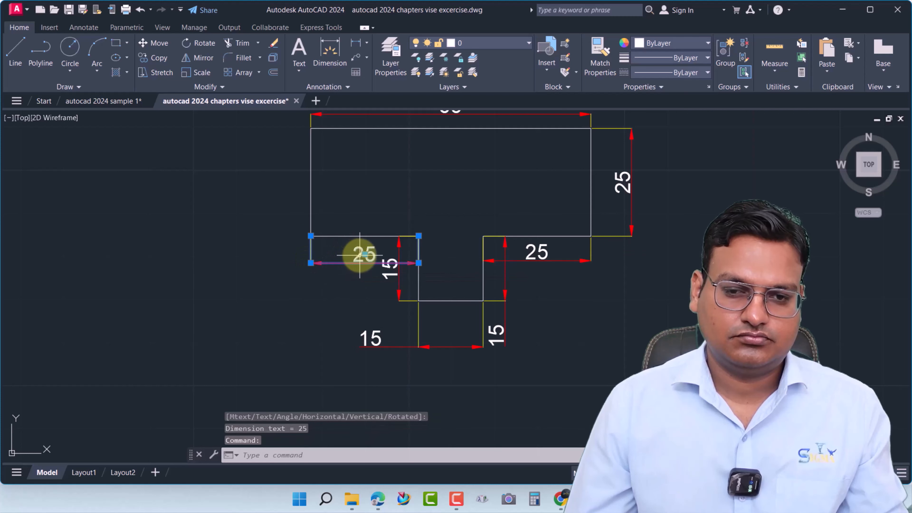
pyautogui.click(365, 254)
pyautogui.click(264, 248)
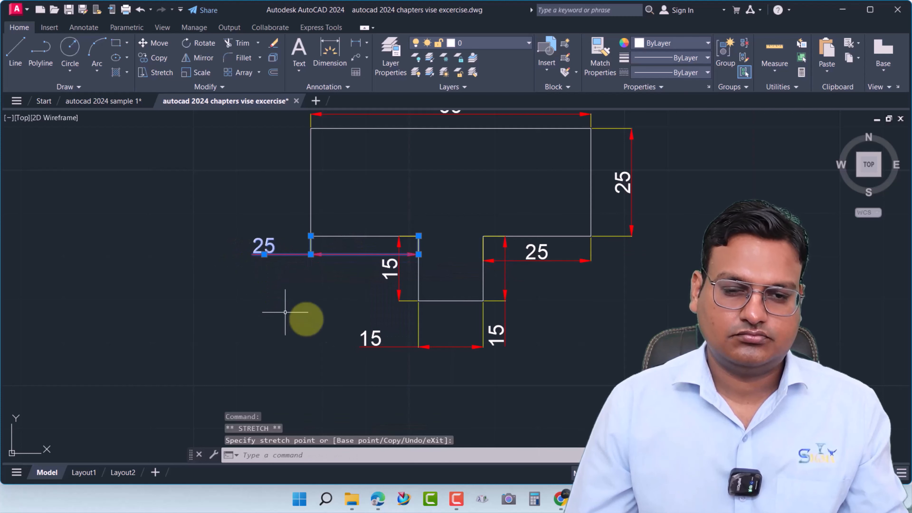
pyautogui.press('Escape')
# Step: Add a linear dimension to the left vertical edge of the T's crossbar, placed outside the outline
pyautogui.press('Return')
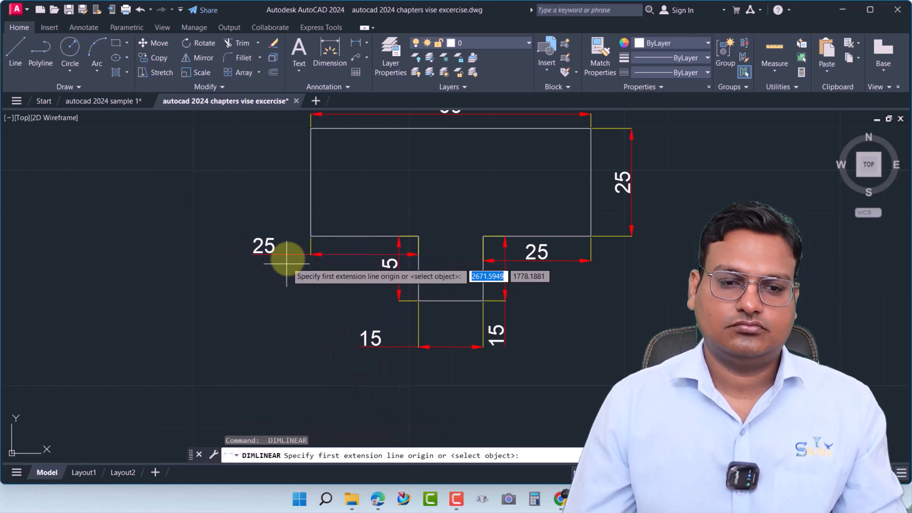
pyautogui.click(310, 236)
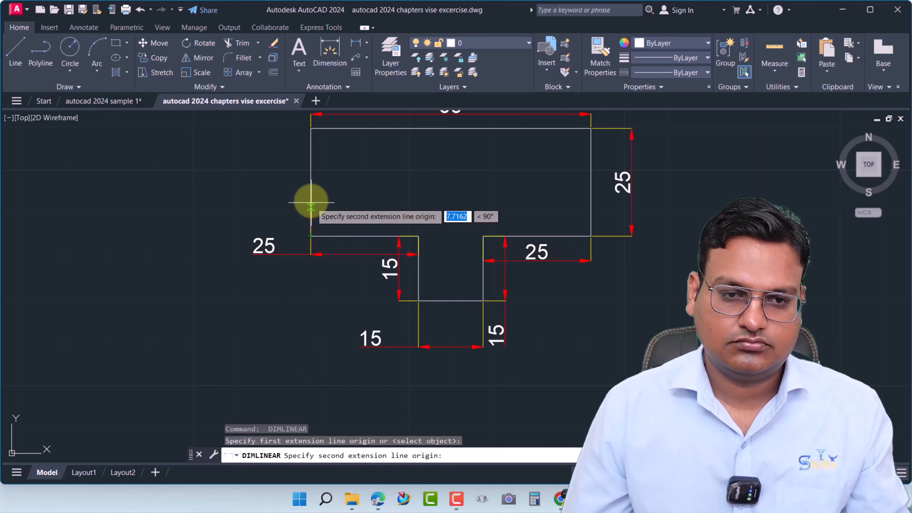
pyautogui.click(311, 128)
pyautogui.click(287, 138)
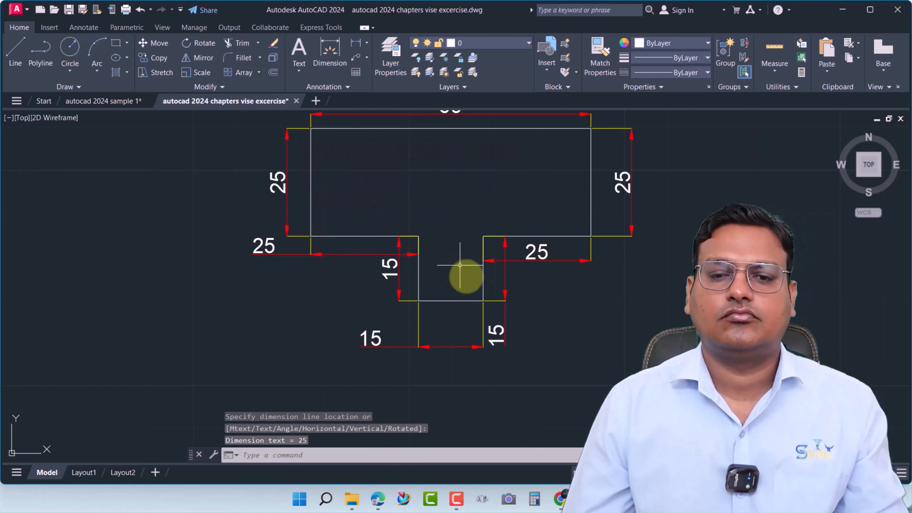
# Step: Erase the dimension of the crossbar's left vertical edge
pyautogui.moveTo(530, 375); pyautogui.dragTo(510, 402, button='middle')
pyautogui.press('Escape')
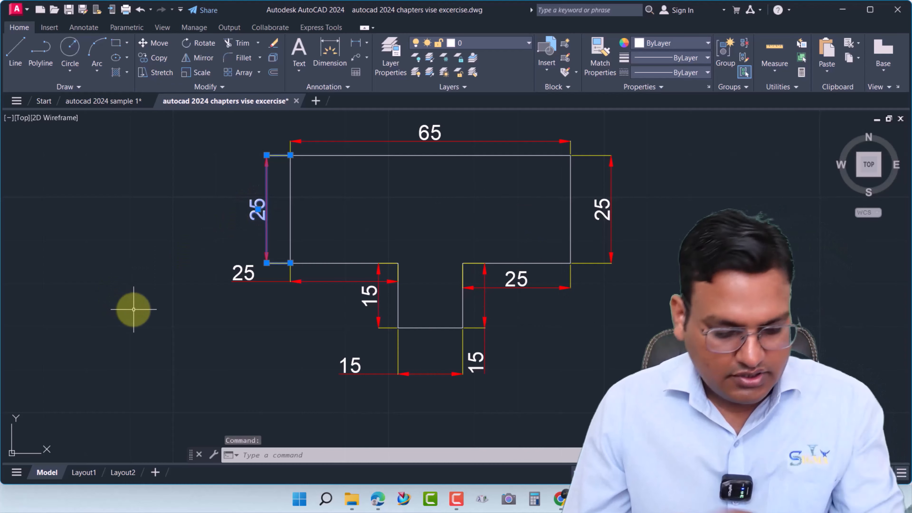
pyautogui.write('e')
pyautogui.press('Return')
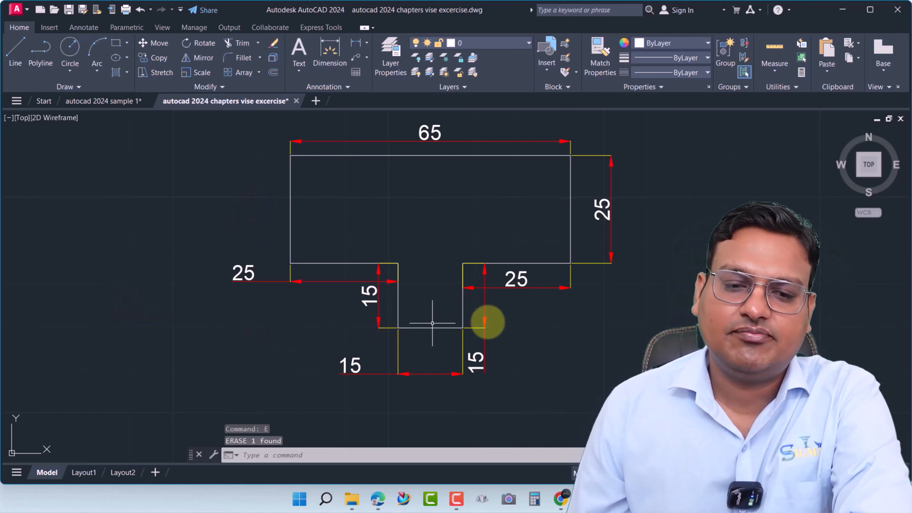
# Step: Delete the redundant dimension of the stem's right vertical edge
pyautogui.click(487, 302)
pyautogui.click(472, 344)
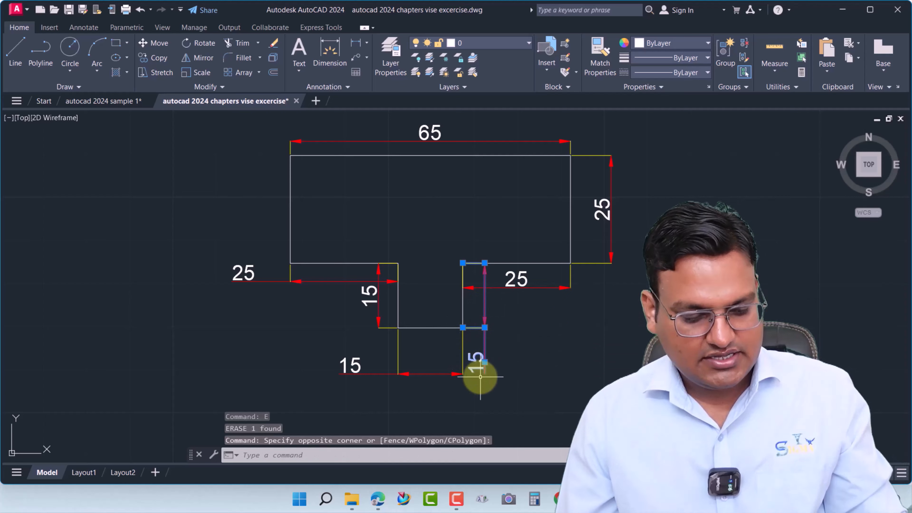
pyautogui.press('Delete')
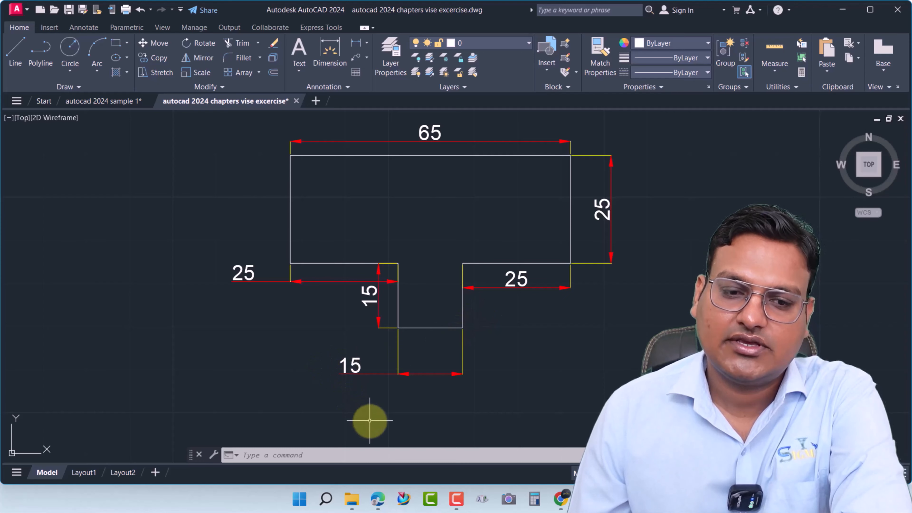
# Step: Start a polyline in the empty area right of the T outline with segments 25 to the right and 15 down
pyautogui.moveTo(535, 400); pyautogui.dragTo(529, 415, button='middle')
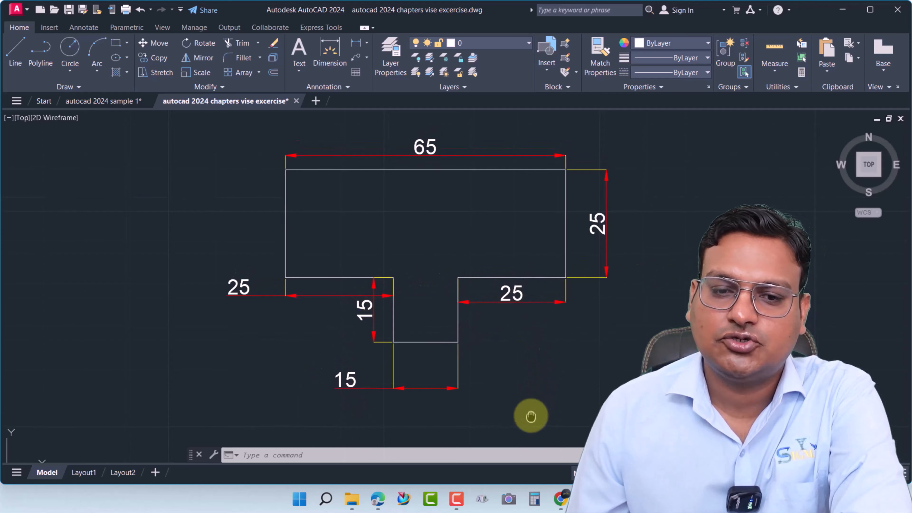
pyautogui.scroll(-2, 535, 316)
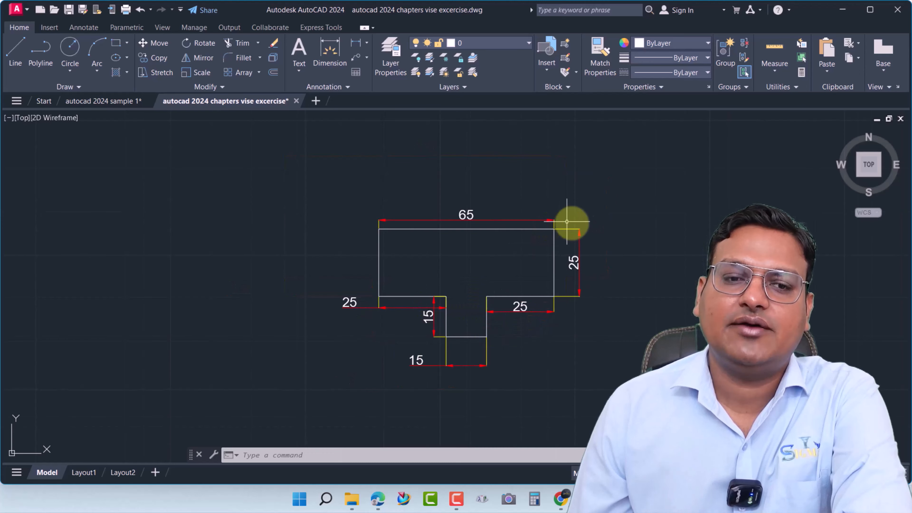
pyautogui.moveTo(523, 224)
pyautogui.mouseDown(button='middle')
pyautogui.moveTo(475, 226)
pyautogui.moveTo(419, 253)
pyautogui.mouseUp(button='middle')
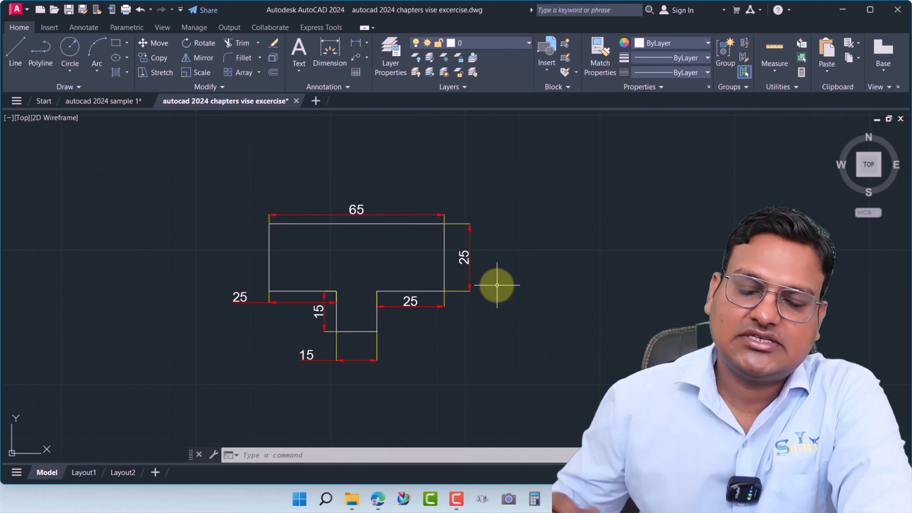
pyautogui.moveTo(424, 307); pyautogui.dragTo(106, 316, button='middle')
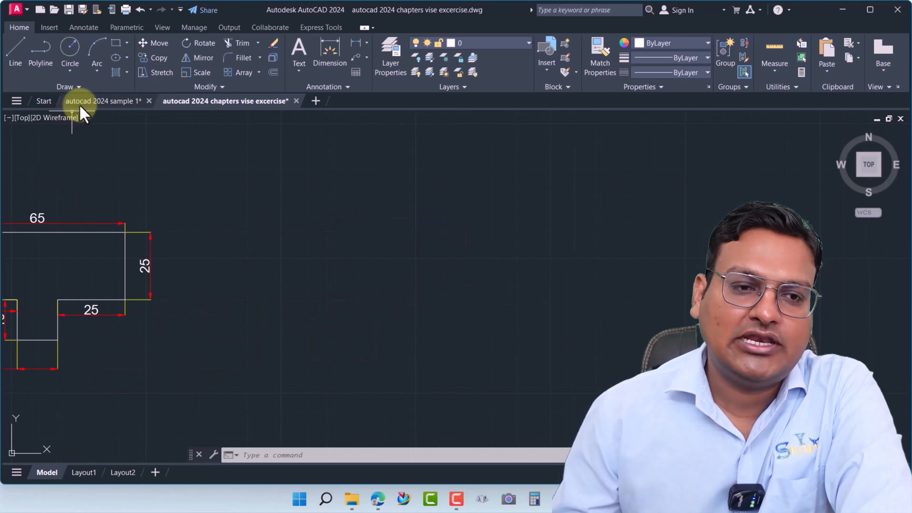
pyautogui.moveTo(127, 262); pyautogui.dragTo(232, 251, button='middle')
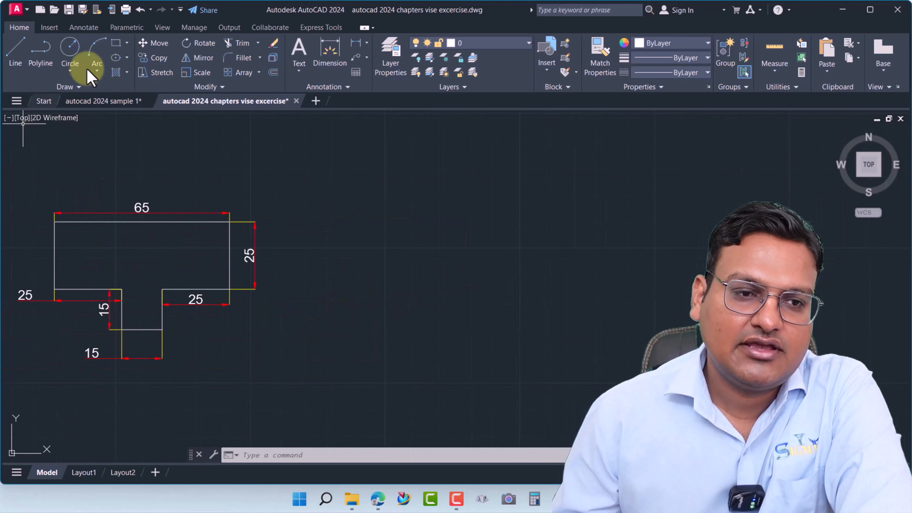
pyautogui.click(43, 54)
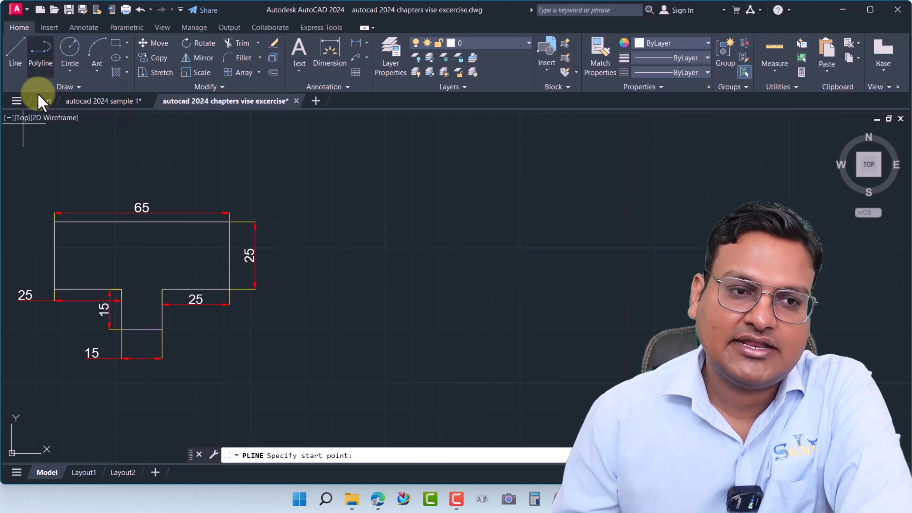
pyautogui.scroll(2, 391, 226)
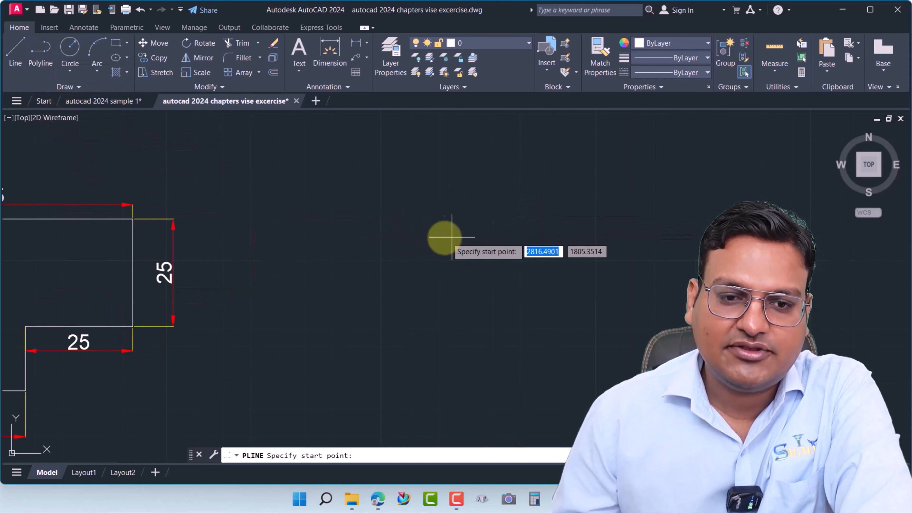
pyautogui.click(421, 211)
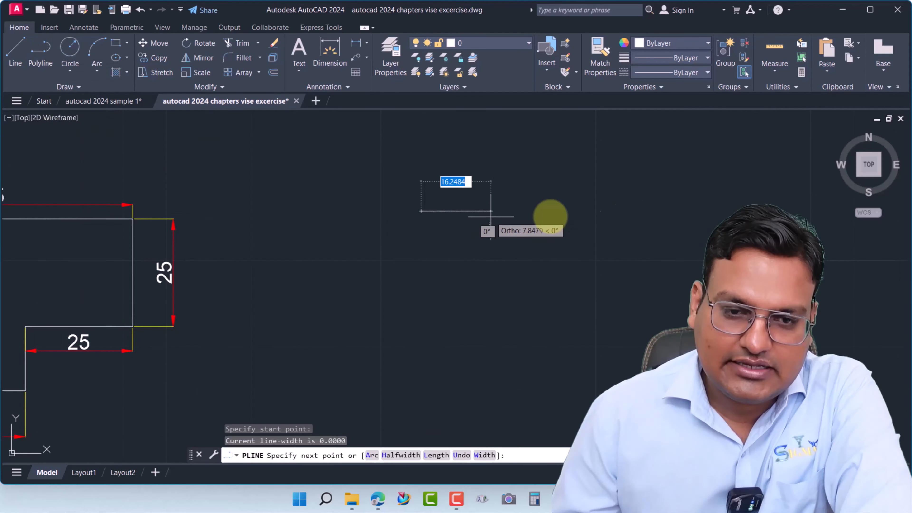
pyautogui.write('2')
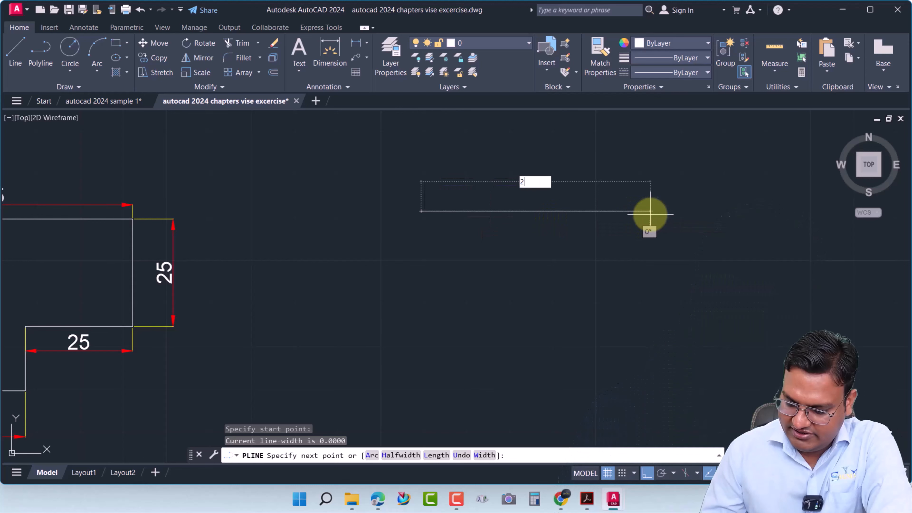
pyautogui.write('5')
pyautogui.press('Return')
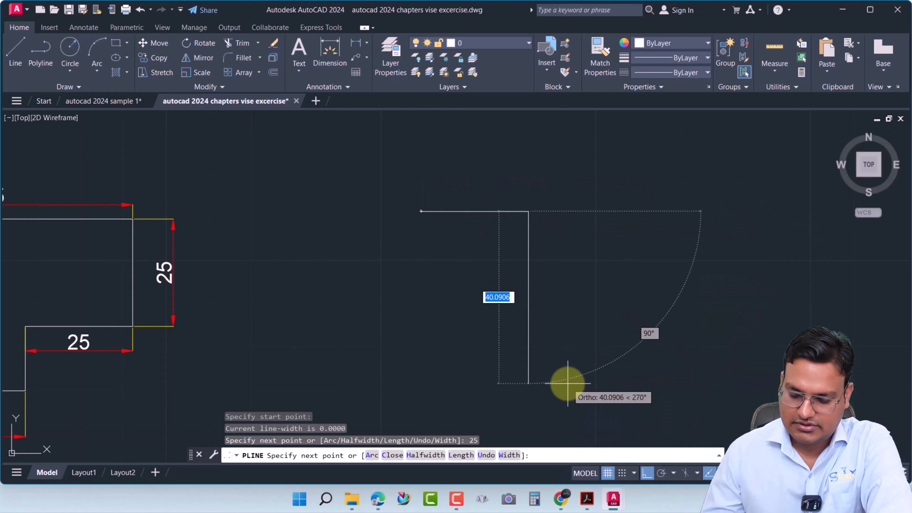
pyautogui.write('15')
pyautogui.press('Return')
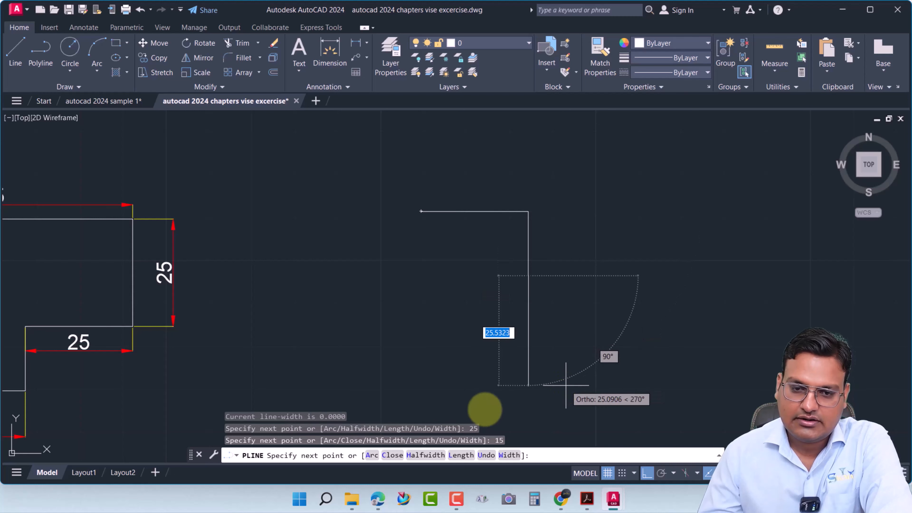
# Step: Continue the polyline with segments 35 to the right, 10 up, 25 to the right and 55 up
pyautogui.write('35')
pyautogui.press('Return')
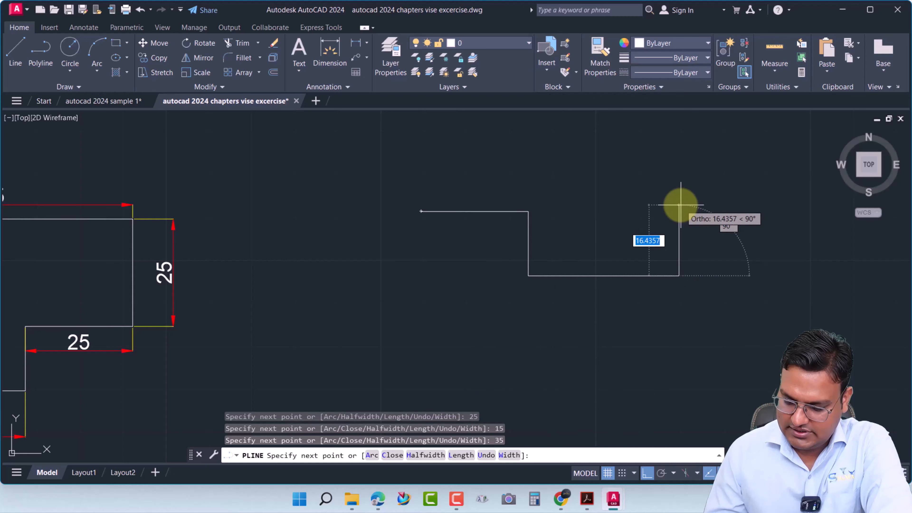
pyautogui.write('10')
pyautogui.press('Return')
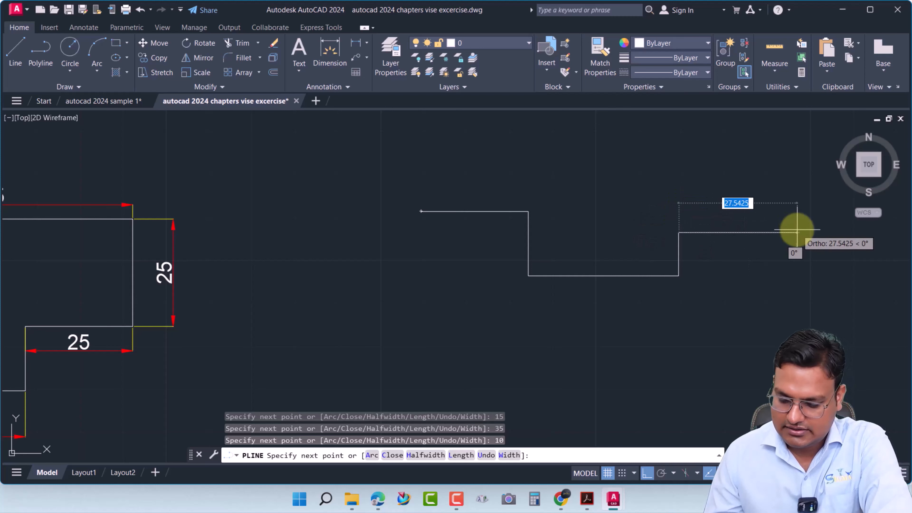
pyautogui.press('Return')
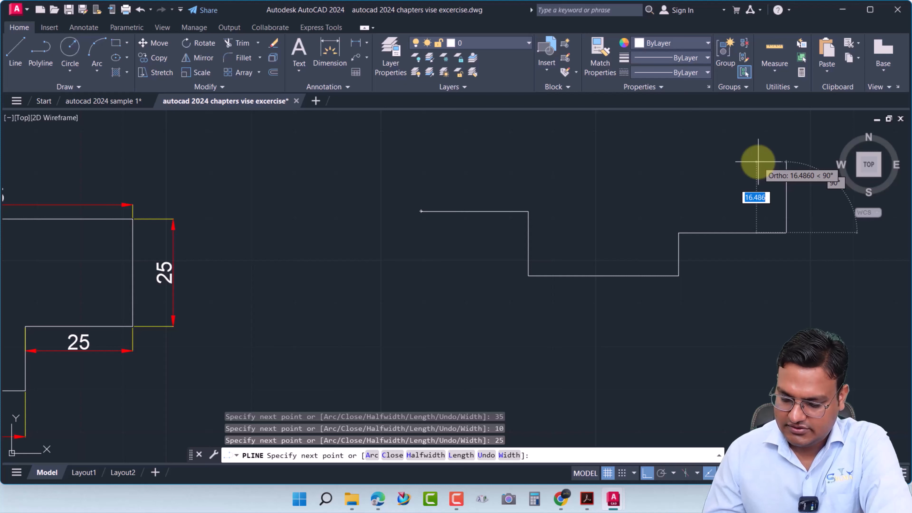
pyautogui.press('Return')
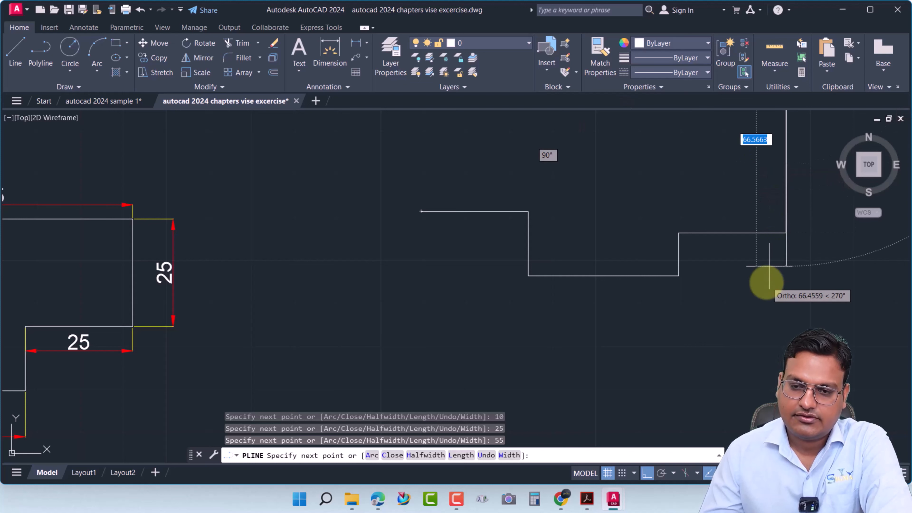
# Step: Continue the polyline from its upper right end with segments 45 to the left and 25 down
pyautogui.scroll(-2, 757, 287)
pyautogui.write('4')
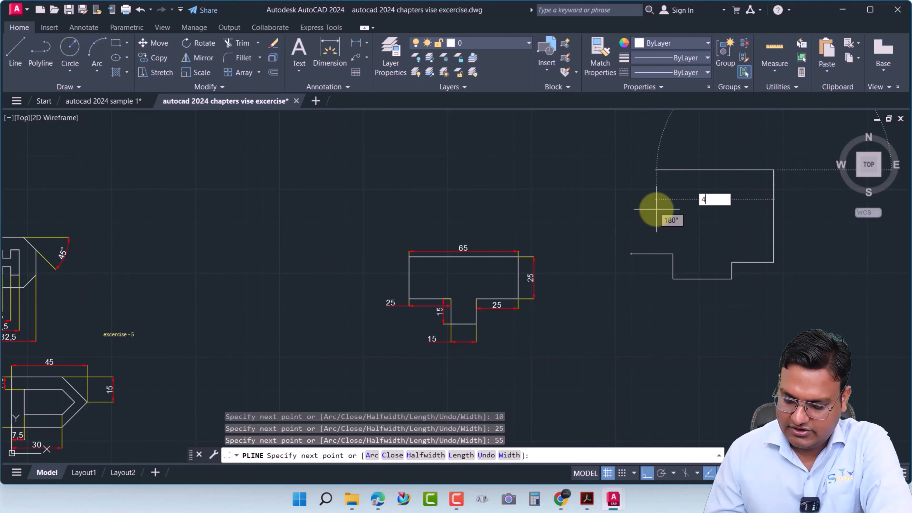
pyautogui.write('5')
pyautogui.press('Return')
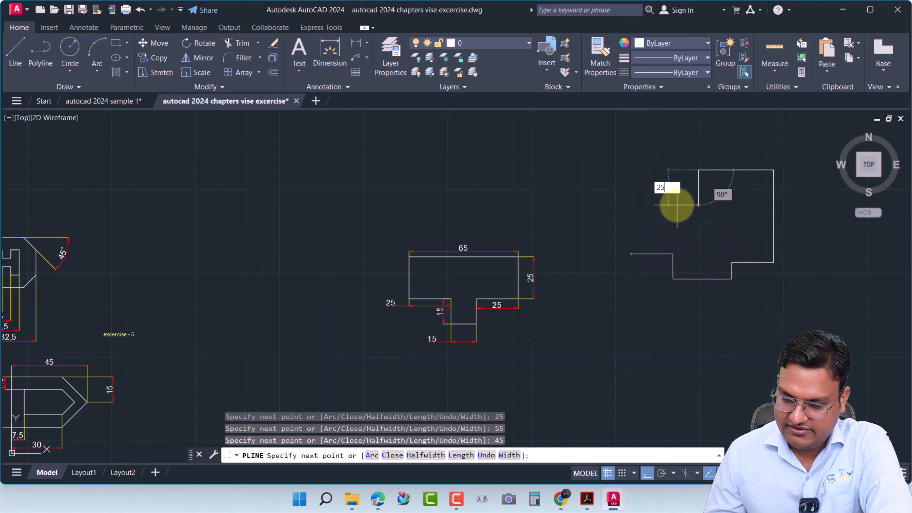
pyautogui.write('25')
pyautogui.press('Return')
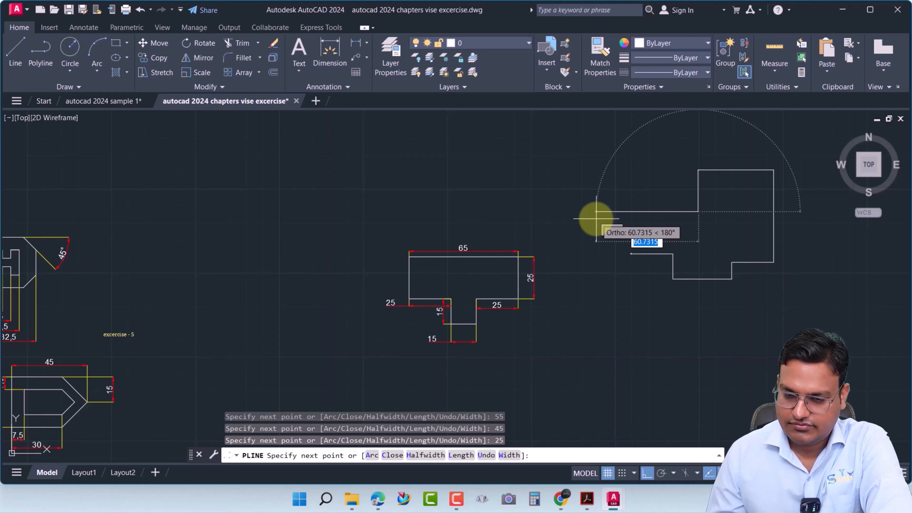
# Step: Continue the stepped polyline with segments 35 to the left and 15 down
pyautogui.write('35')
pyautogui.press('Return')
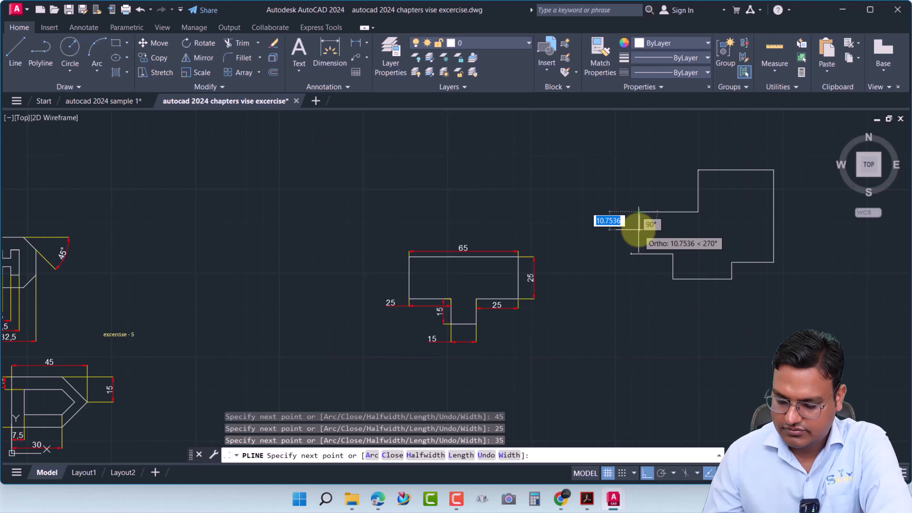
pyautogui.write('15')
pyautogui.press('Return')
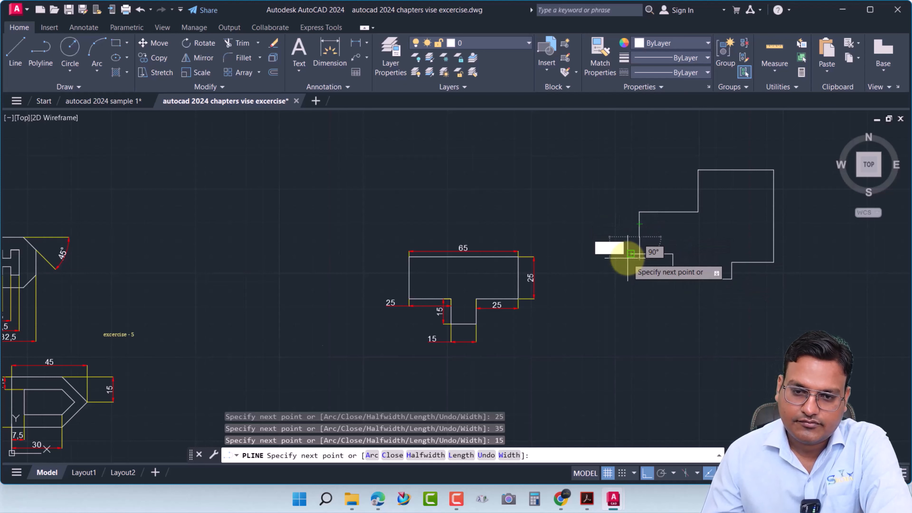
# Step: Add polyline segments 10 to the left and 10 down, then join back to the start point and finish the outline
pyautogui.scroll(4, 630, 258)
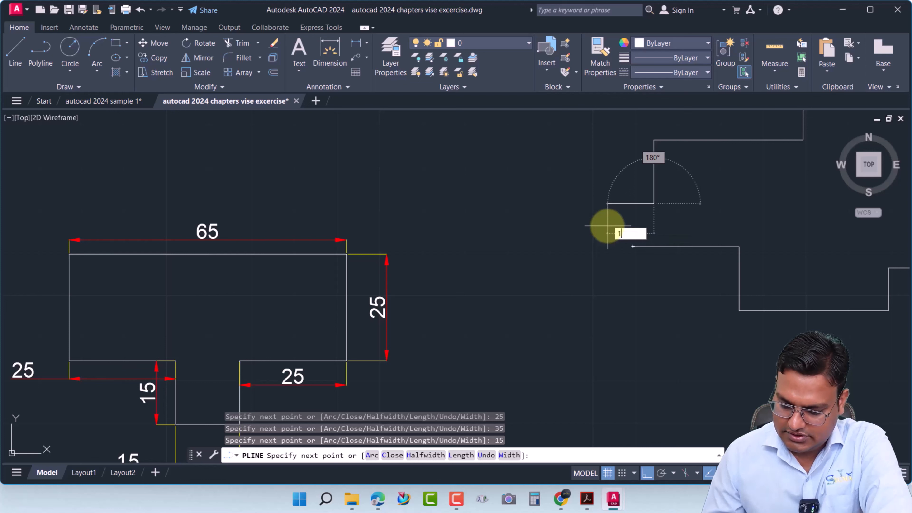
pyautogui.press('Return')
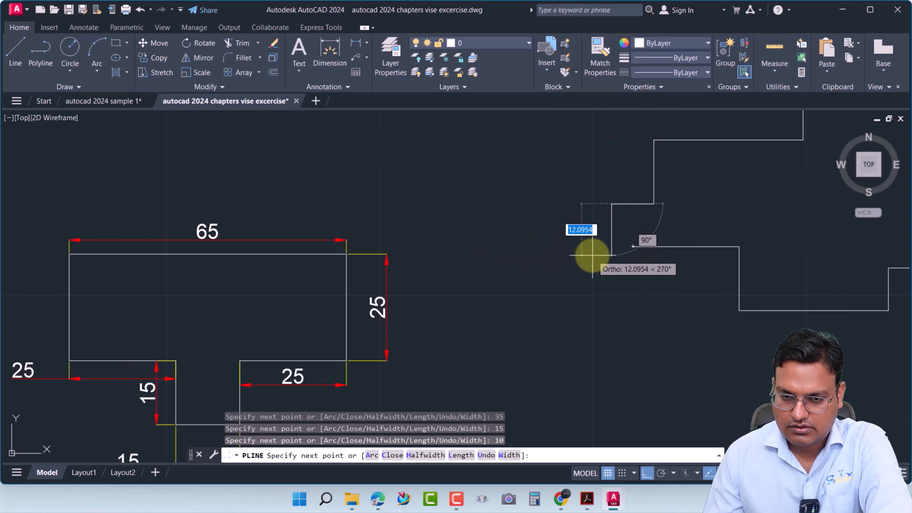
pyautogui.write('10')
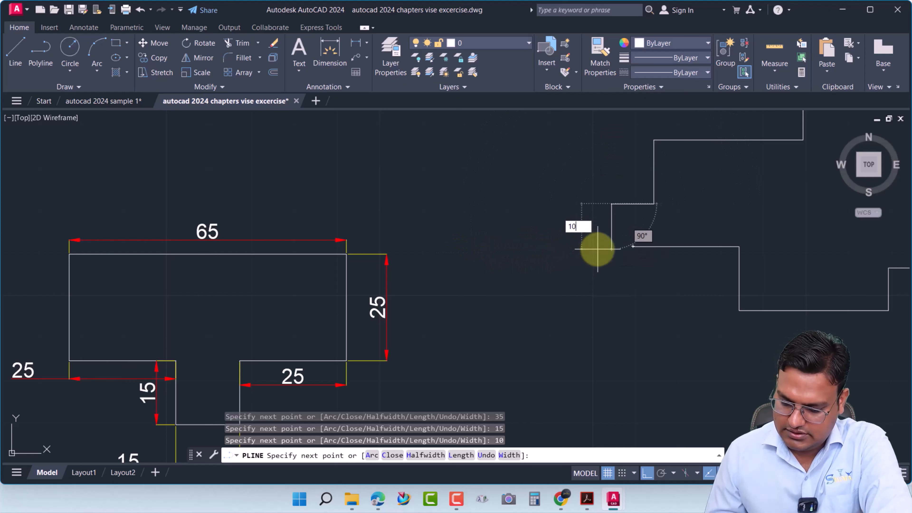
pyautogui.press('Return')
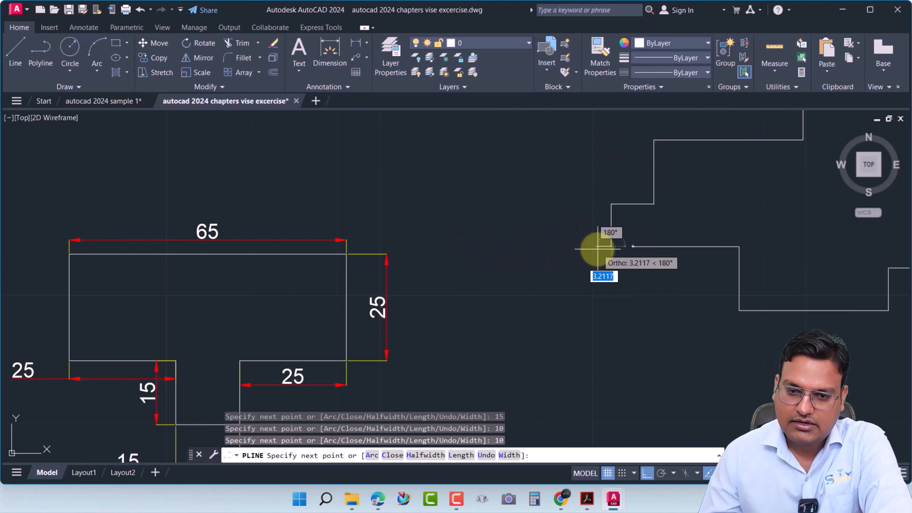
pyautogui.click(633, 247)
pyautogui.press('Return')
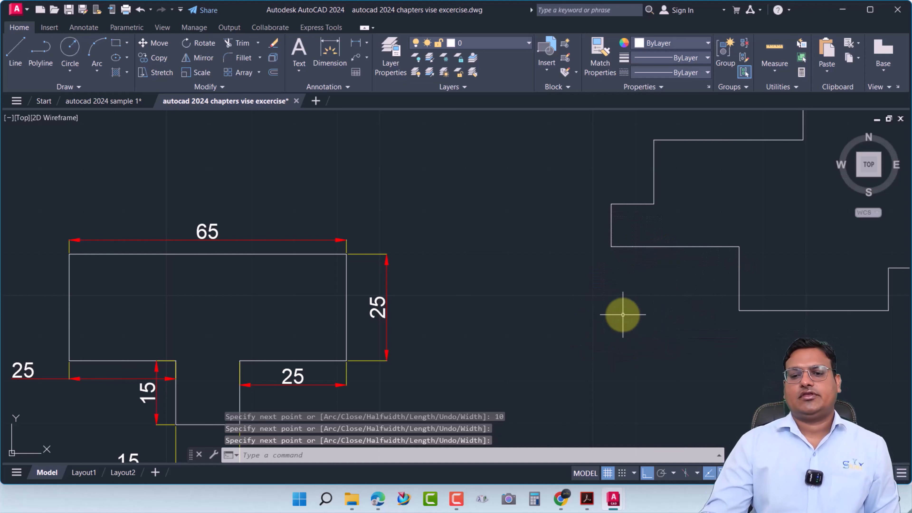
# Step: Compare how the T outline's top line and the stepped polyline select, clearing the selection after each check
pyautogui.scroll(-2, 624, 314)
pyautogui.moveTo(659, 314); pyautogui.dragTo(492, 309, button='middle')
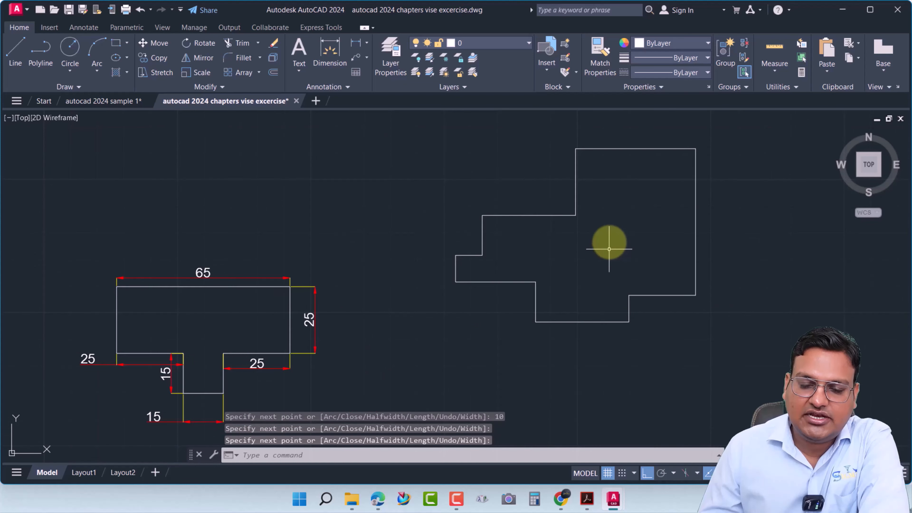
pyautogui.scroll(-2, 521, 256)
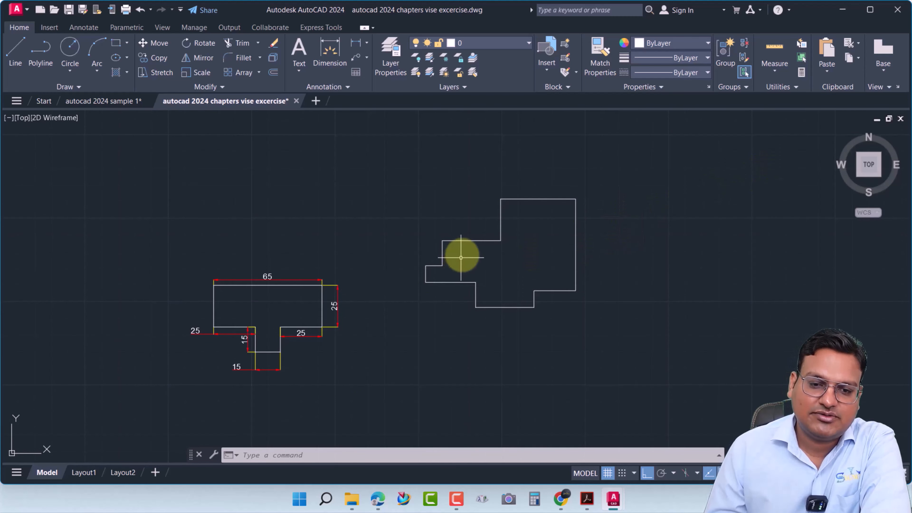
pyautogui.scroll(3, 467, 255)
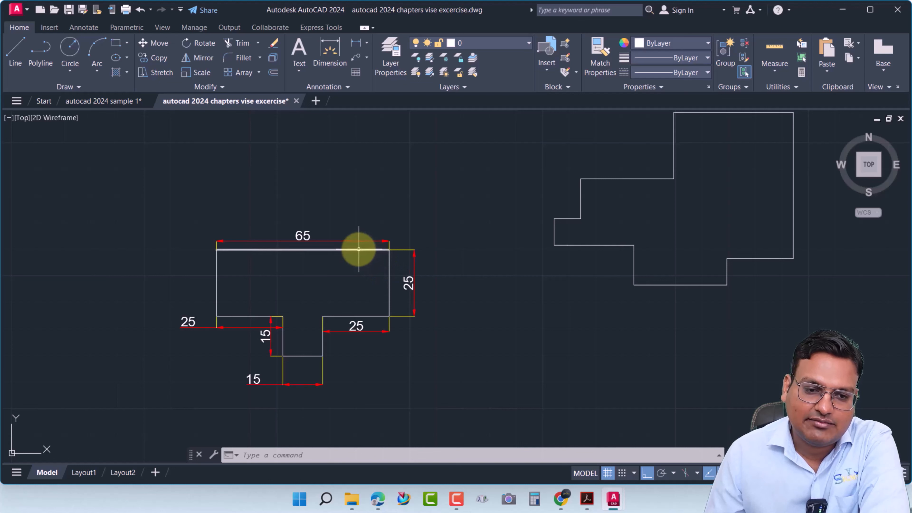
pyautogui.click(345, 251)
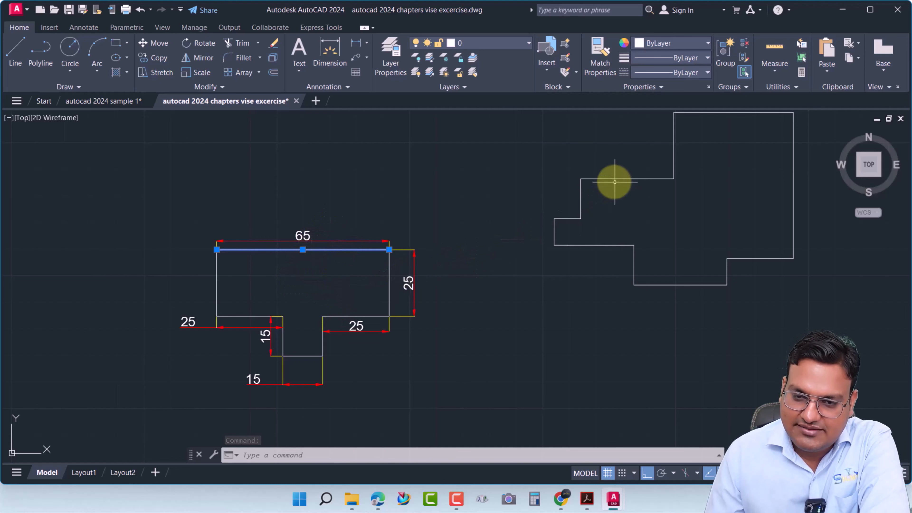
pyautogui.click(613, 180)
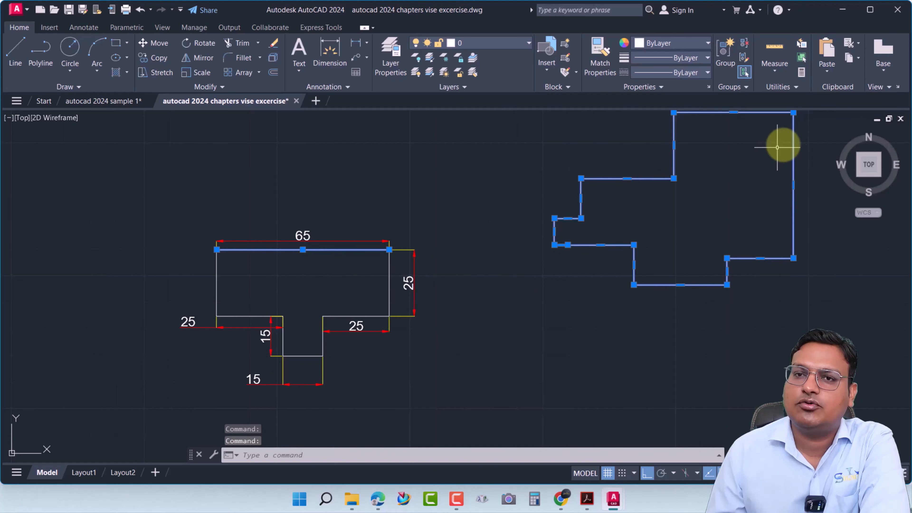
pyautogui.moveTo(655, 256); pyautogui.dragTo(603, 292, button='middle')
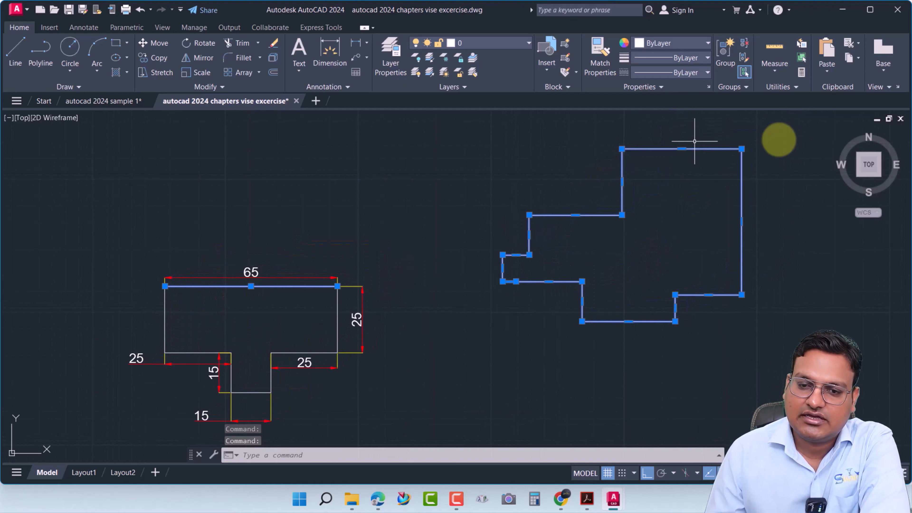
pyautogui.press('Escape')
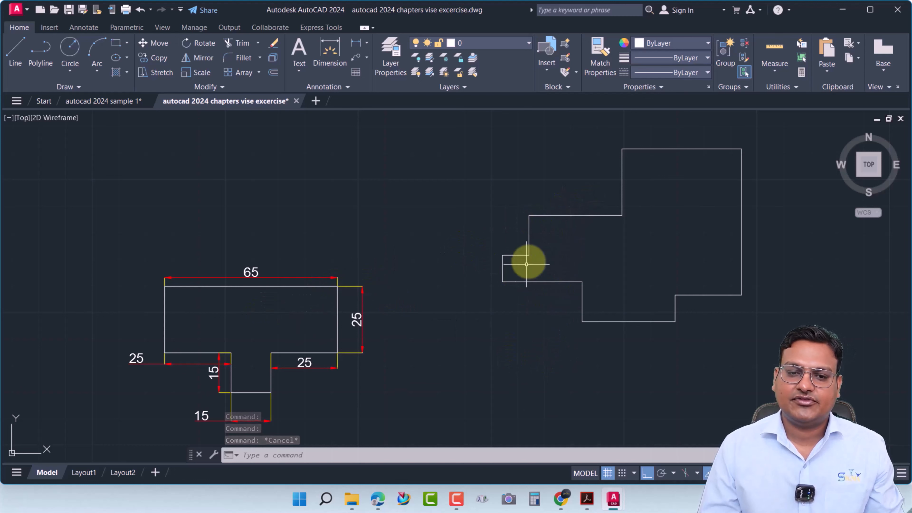
pyautogui.click(308, 287)
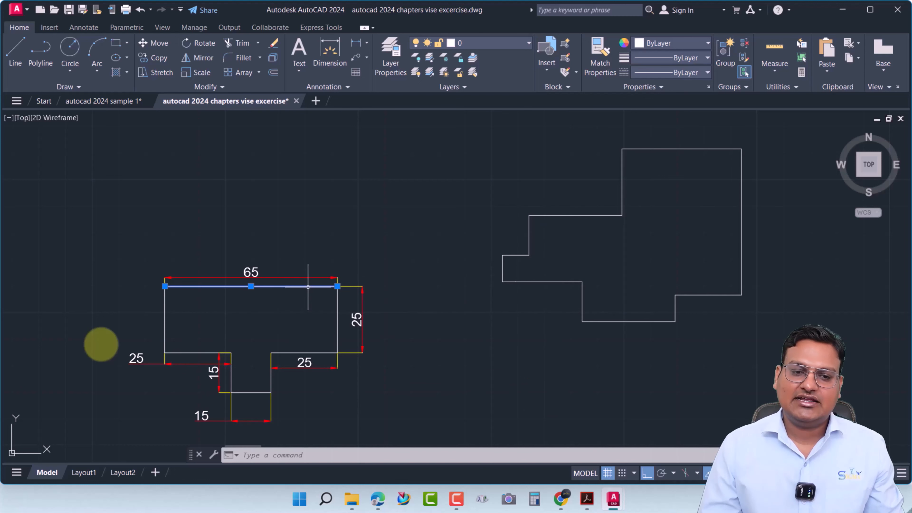
pyautogui.click(545, 215)
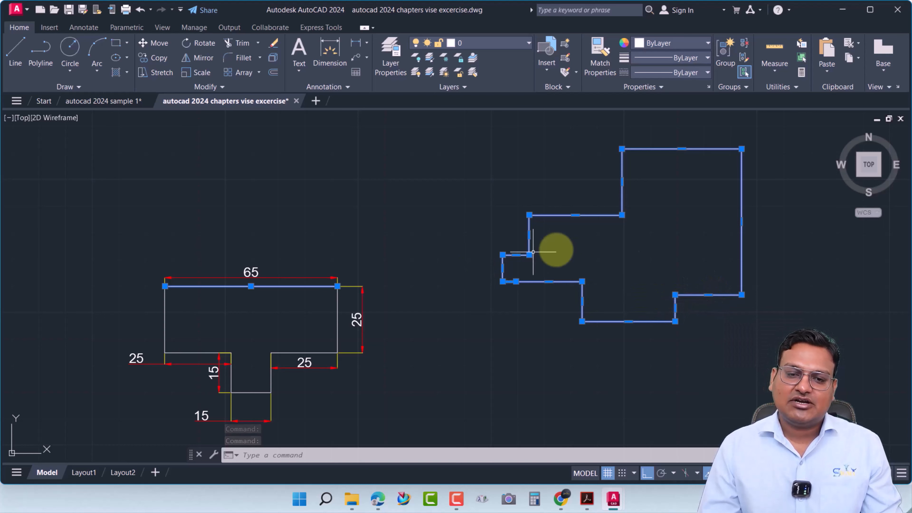
pyautogui.press('Escape')
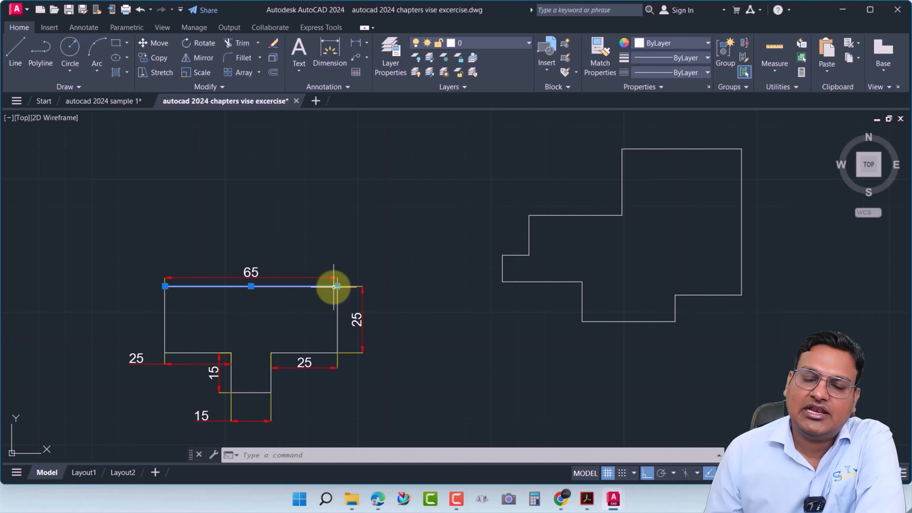
pyautogui.click(553, 209)
pyautogui.click(546, 234)
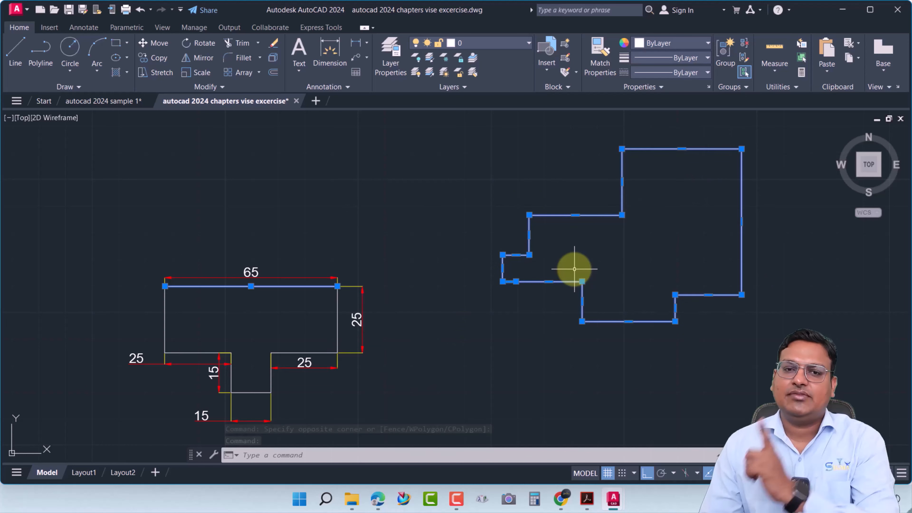
pyautogui.press('Escape')
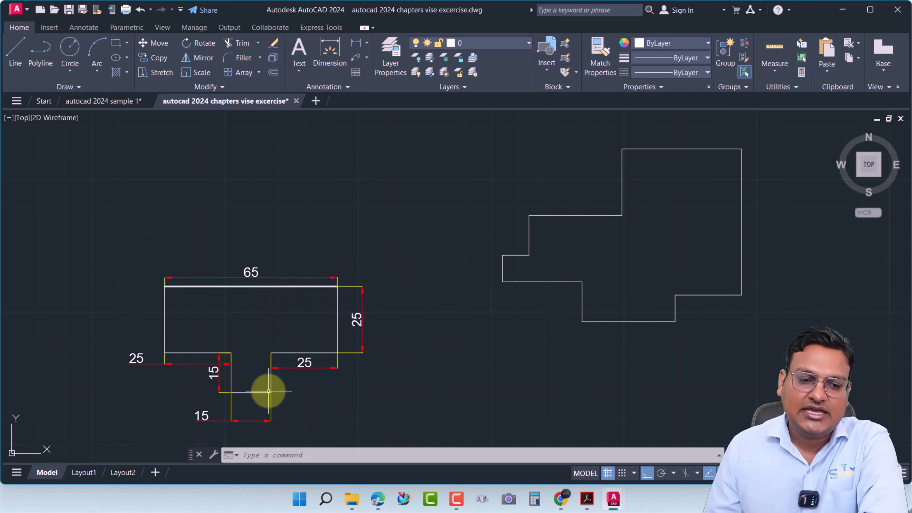
pyautogui.click(247, 285)
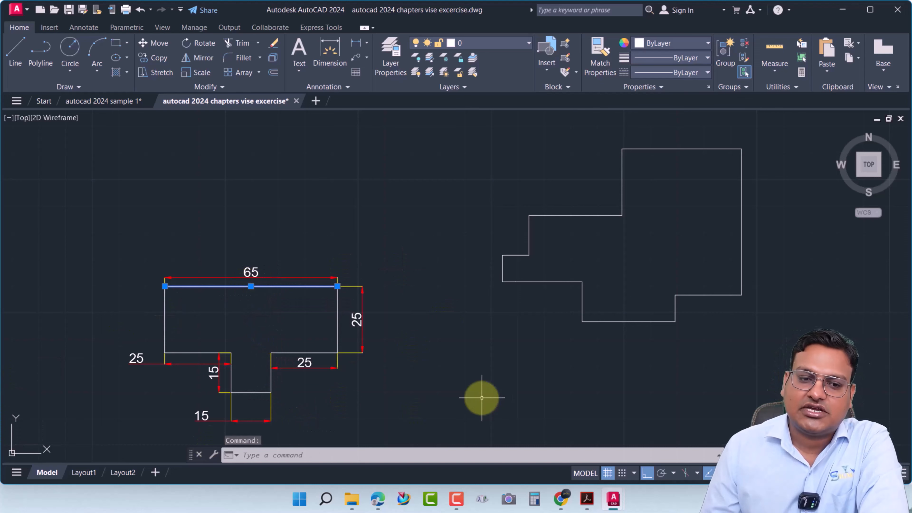
pyautogui.press('Escape')
pyautogui.press('Escape')
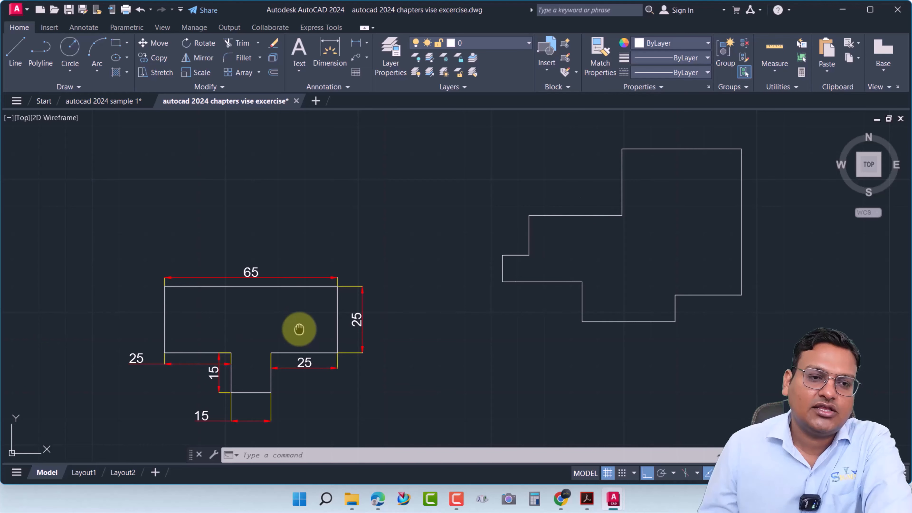
# Step: Explode the stepped polyline into separate line segments
pyautogui.moveTo(296, 327); pyautogui.dragTo(296, 301, button='middle')
pyautogui.moveTo(409, 334); pyautogui.dragTo(388, 367, button='middle')
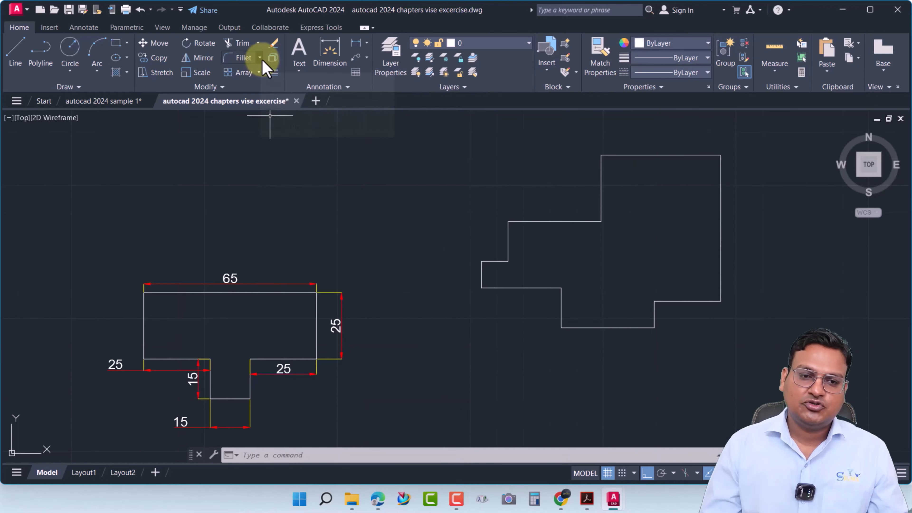
pyautogui.click(273, 59)
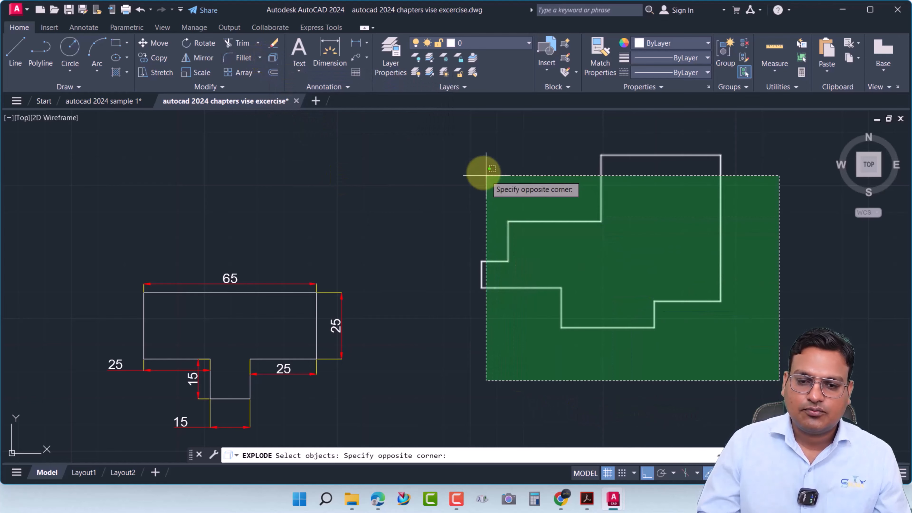
pyautogui.click(426, 115)
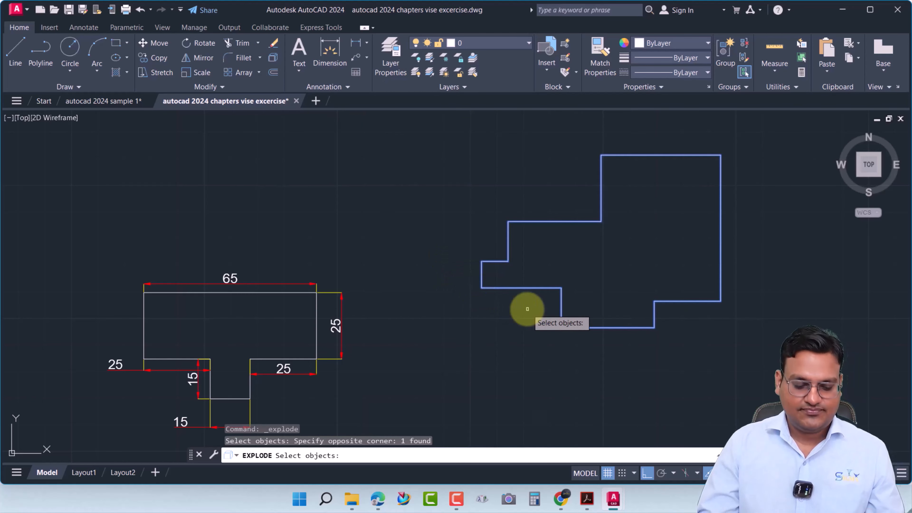
pyautogui.press('Return')
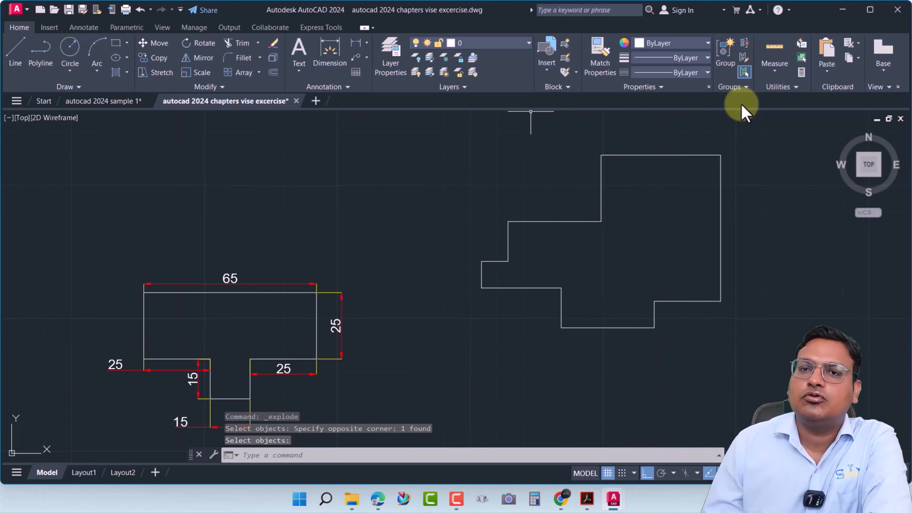
# Step: Check the exploded outline by selecting several of its upper left segments individually, then clear the selection
pyautogui.click(602, 187)
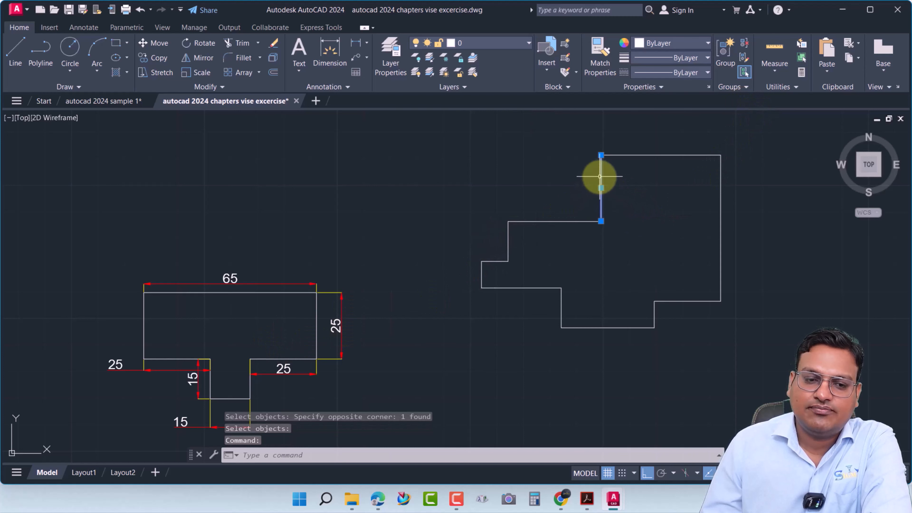
pyautogui.click(561, 225)
pyautogui.click(554, 218)
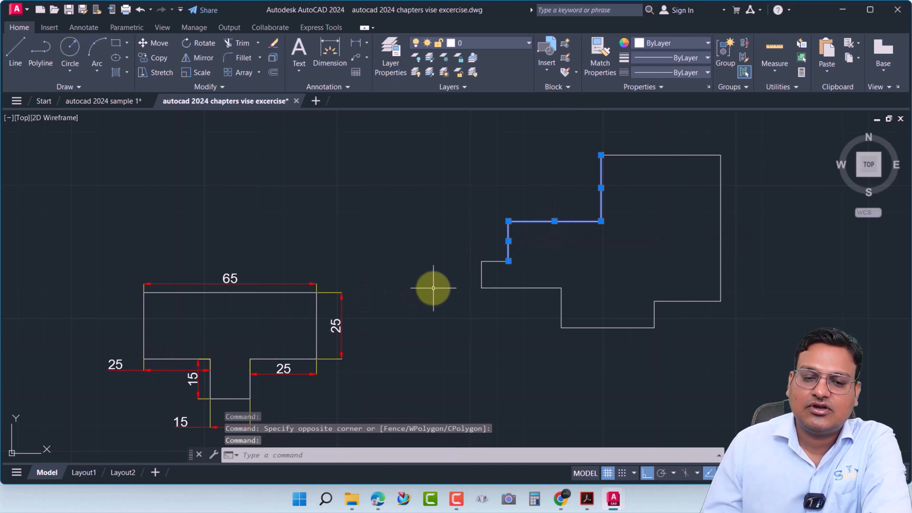
pyautogui.click(486, 261)
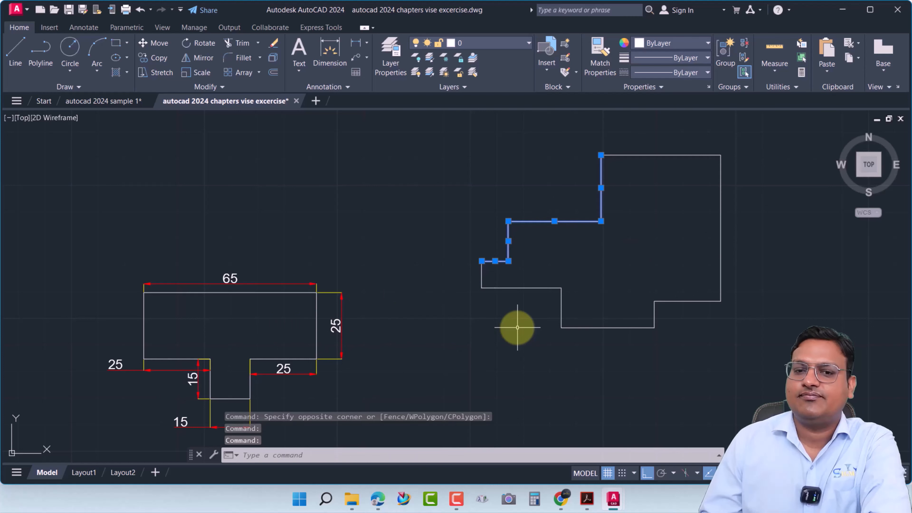
pyautogui.press('Escape')
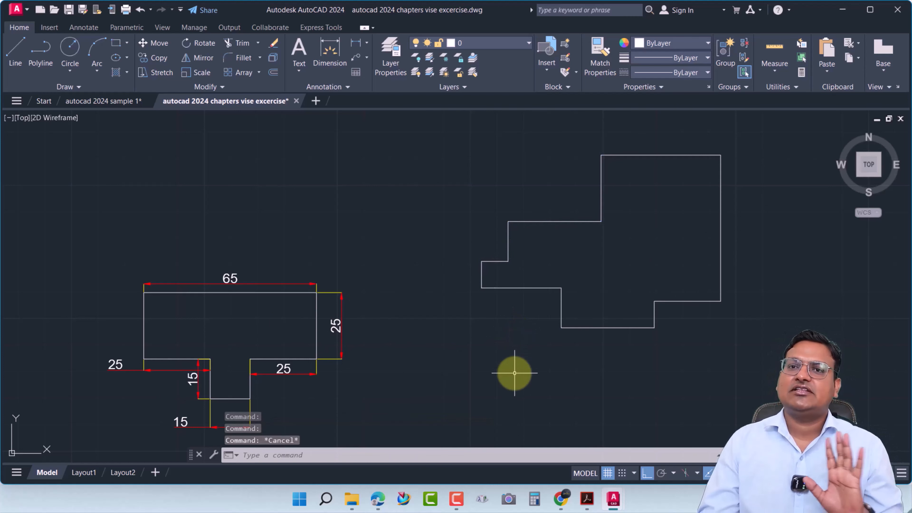
pyautogui.moveTo(533, 326); pyautogui.dragTo(517, 352, button='middle')
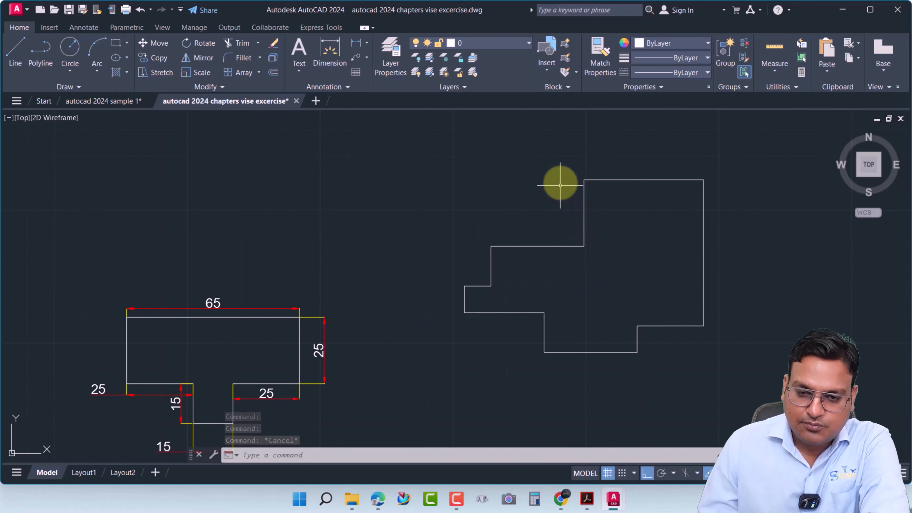
pyautogui.click(791, 395)
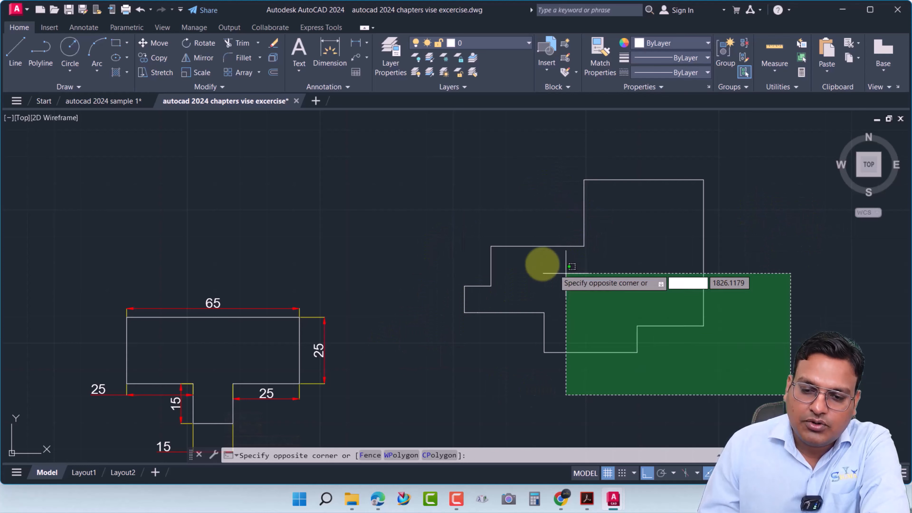
pyautogui.click(449, 145)
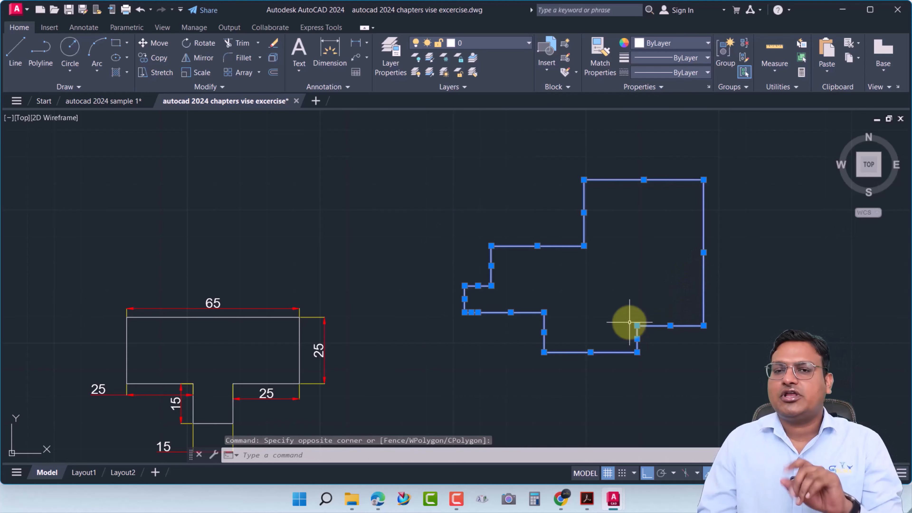
pyautogui.press('Escape')
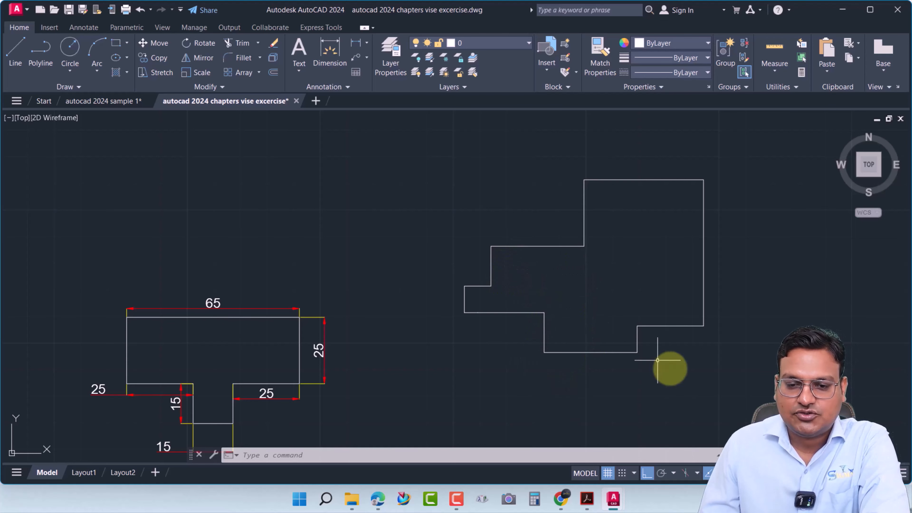
# Step: Join all the separate segments of the stepped outline into a single polyline
pyautogui.click(765, 400)
pyautogui.click(444, 163)
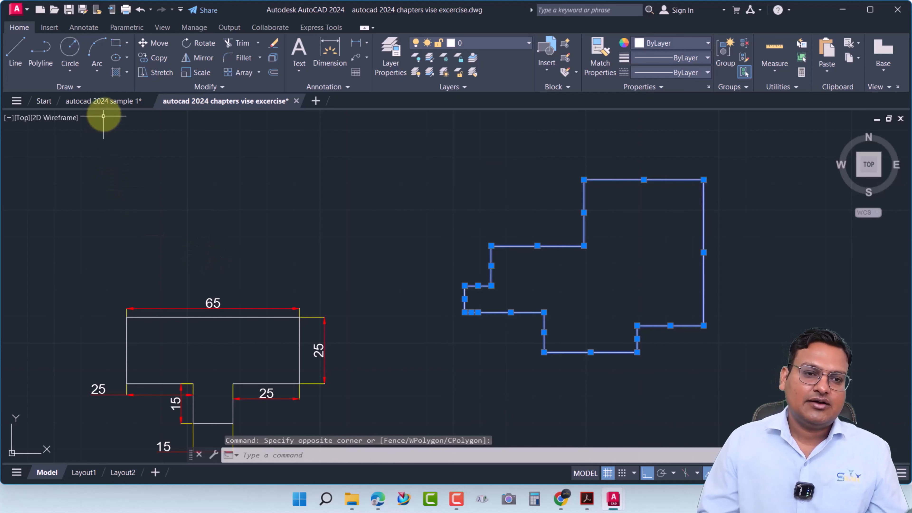
pyautogui.click(95, 88)
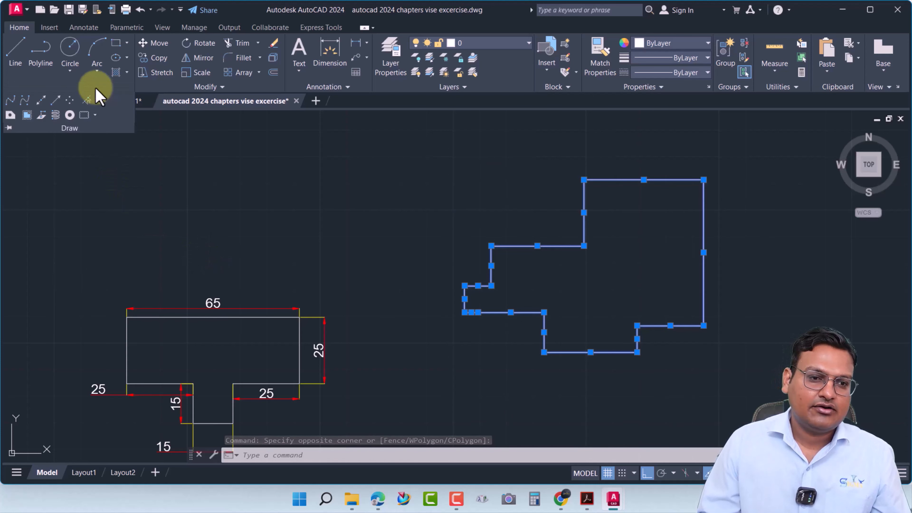
pyautogui.click(222, 87)
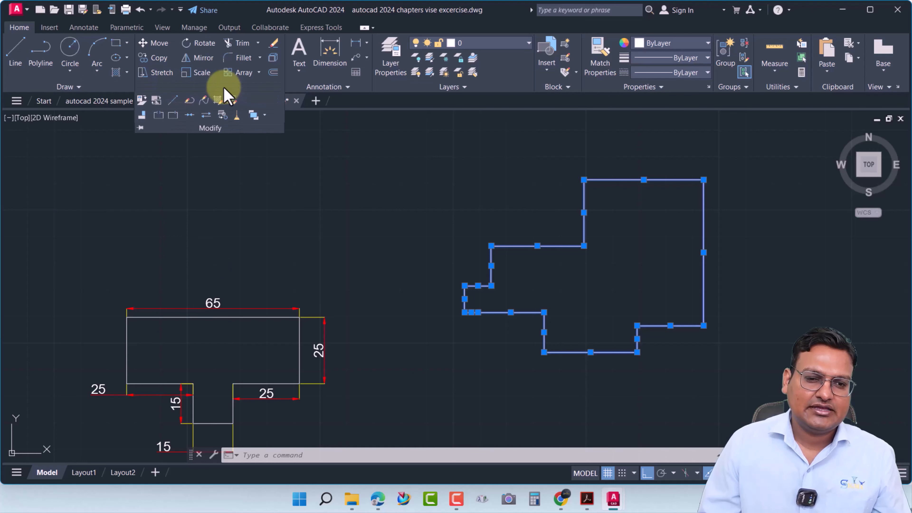
pyautogui.click(189, 114)
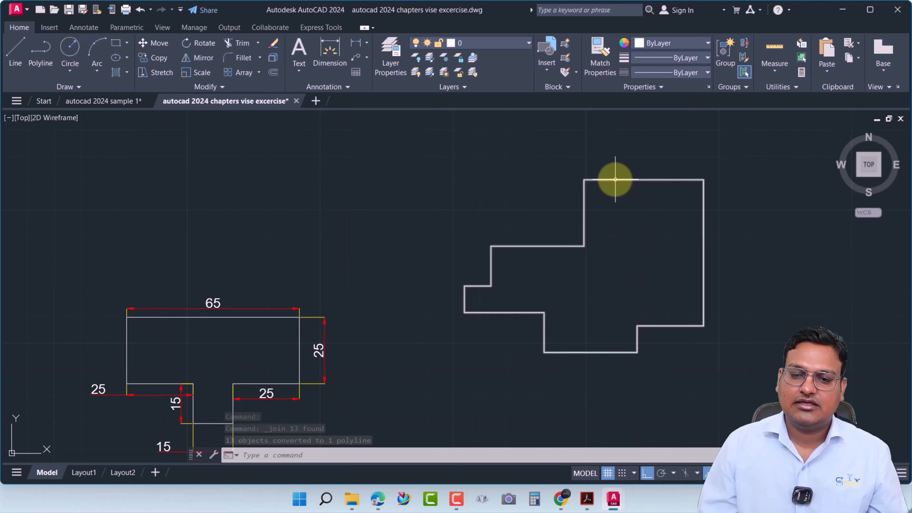
# Step: Check that the joined stepped outline selects as one object, clearing the selection after each check
pyautogui.click(544, 321)
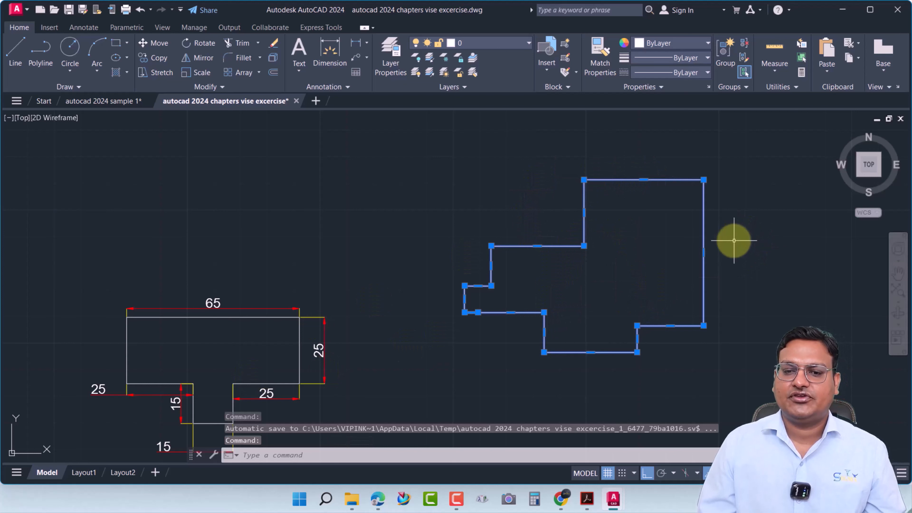
pyautogui.press('Escape')
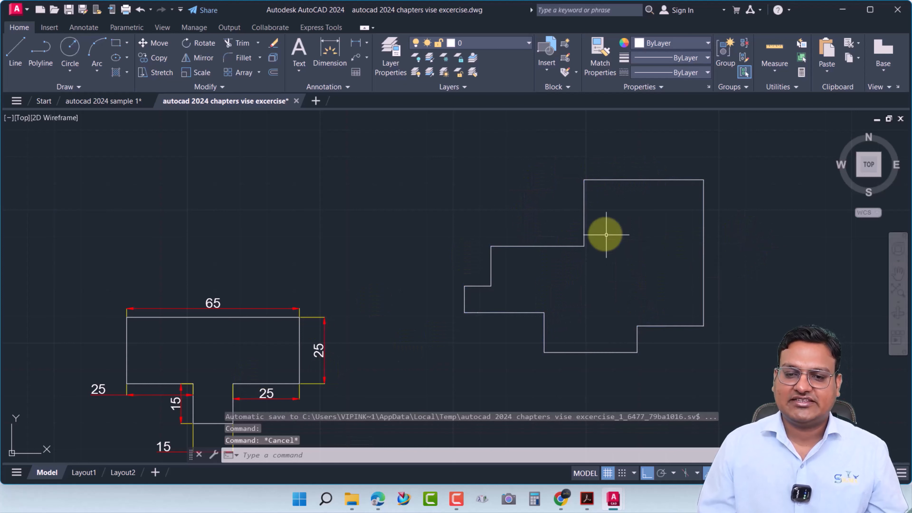
pyautogui.click(623, 180)
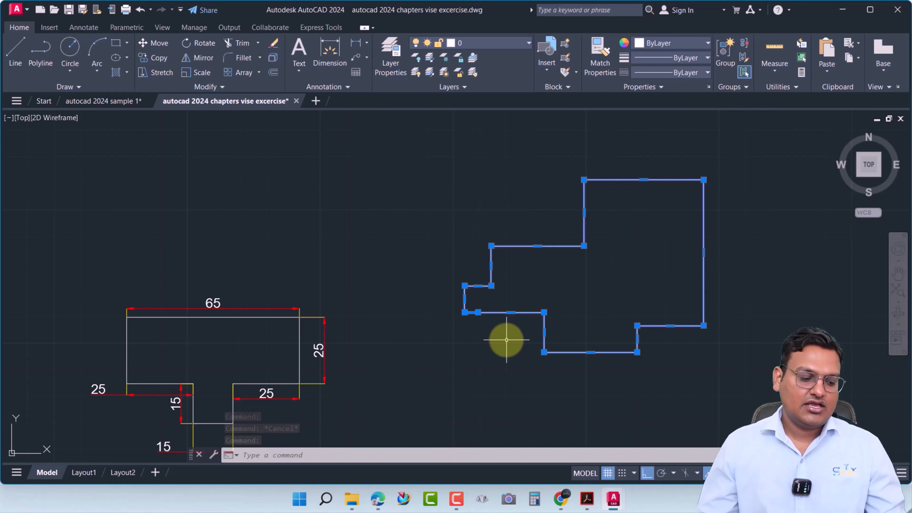
pyautogui.press('Escape')
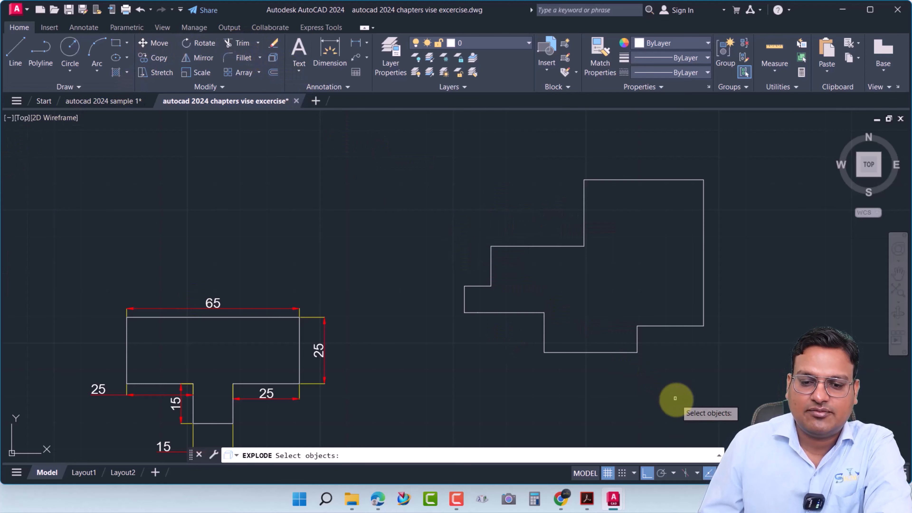
# Step: Explode the joined stepped polyline back into individual line segments
pyautogui.click(753, 399)
pyautogui.click(398, 129)
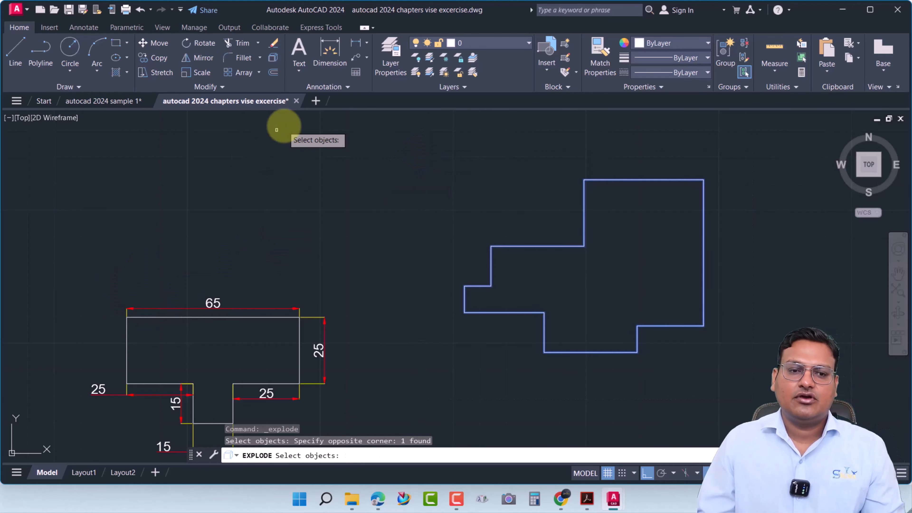
pyautogui.press('Return')
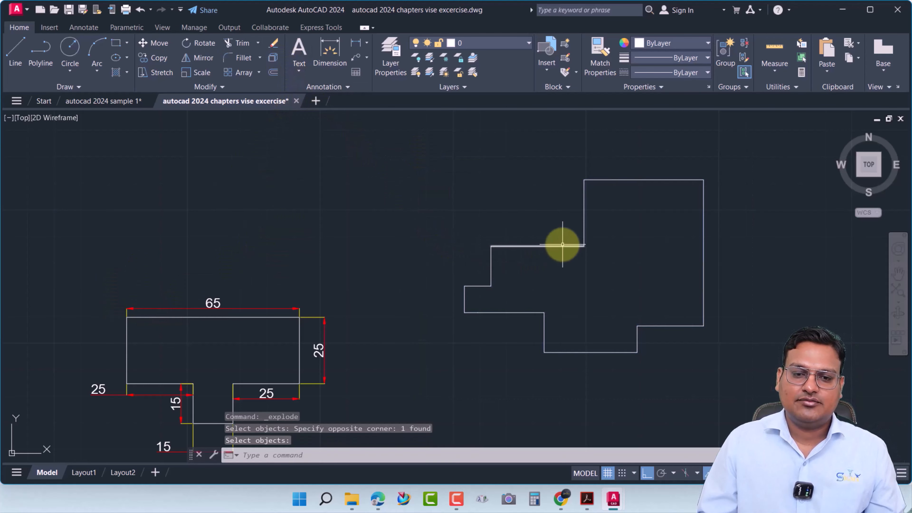
# Step: Select the stepped outline's upper segments individually to check that they are separate, then clear the selection
pyautogui.click(584, 201)
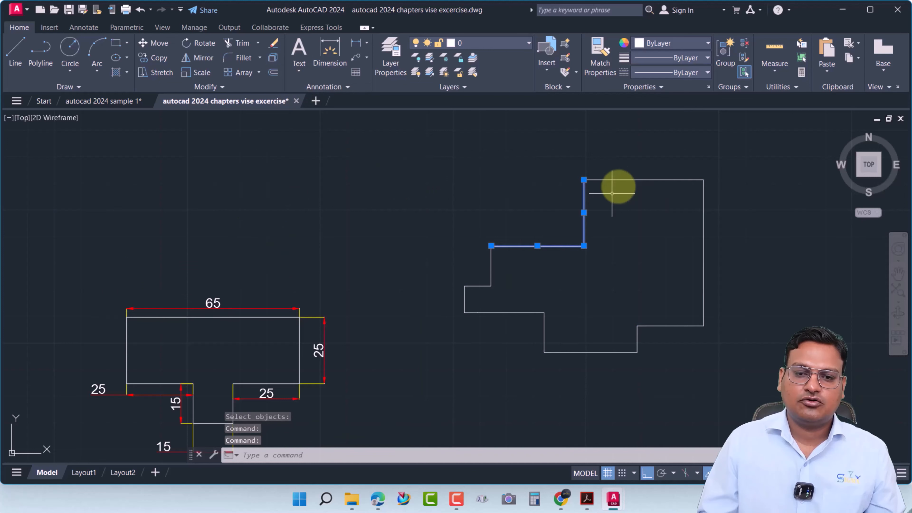
pyautogui.click(620, 179)
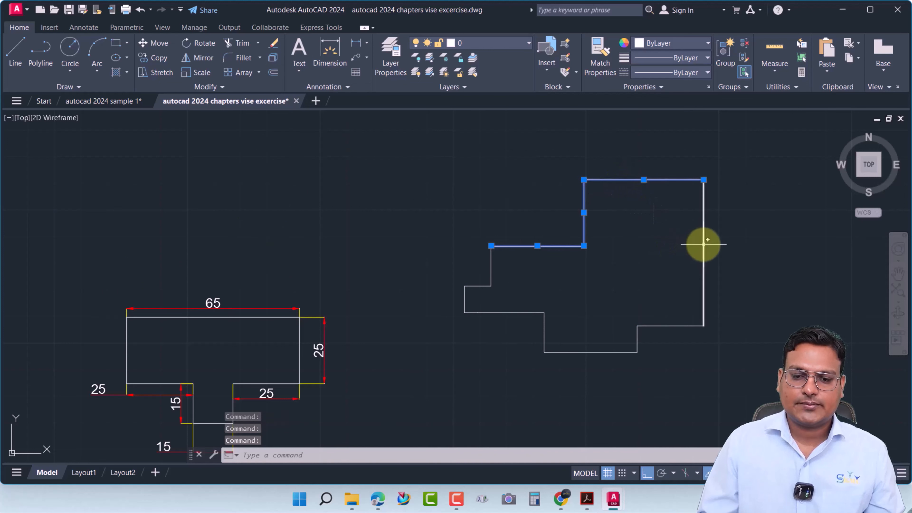
pyautogui.press('Escape')
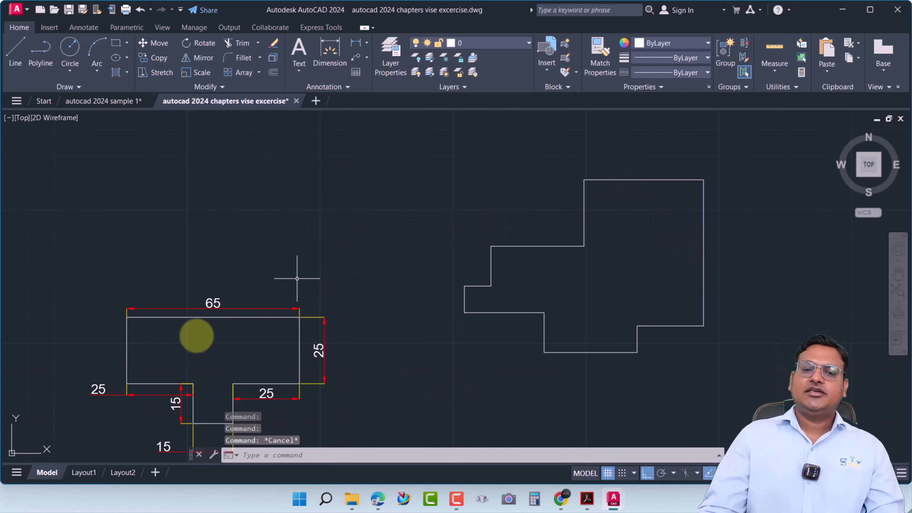
pyautogui.moveTo(320, 340)
pyautogui.mouseDown(button='middle')
pyautogui.moveTo(393, 308)
pyautogui.moveTo(398, 296)
pyautogui.mouseUp(button='middle')
pyautogui.moveTo(629, 323); pyautogui.dragTo(542, 328, button='middle')
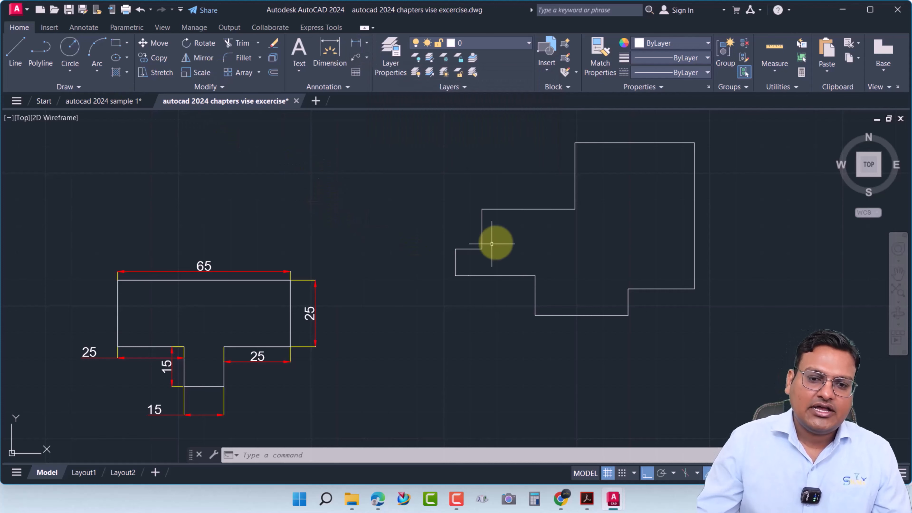
pyautogui.scroll(-2, 517, 253)
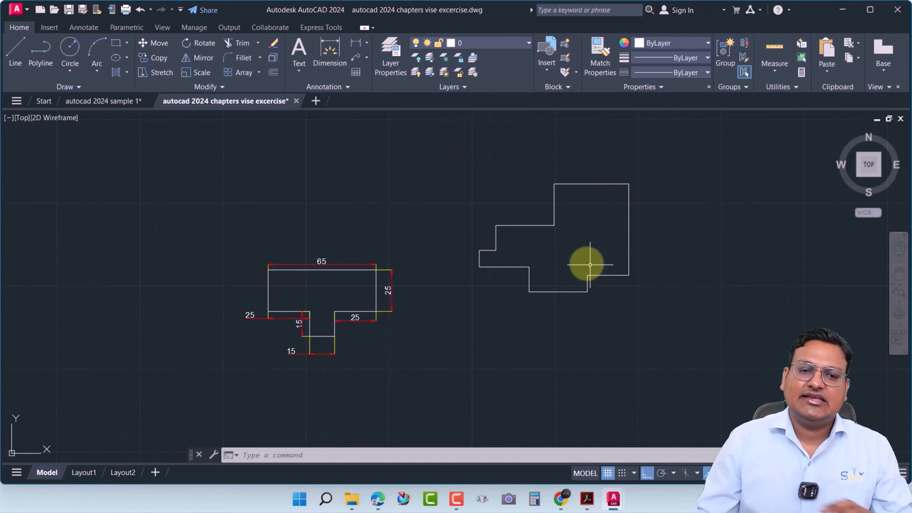
pyautogui.scroll(5, 521, 226)
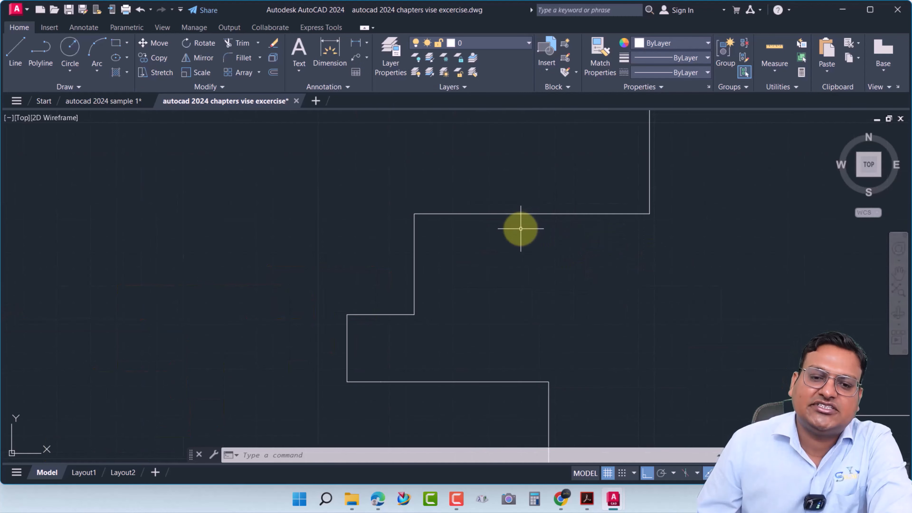
pyautogui.scroll(-3, 521, 226)
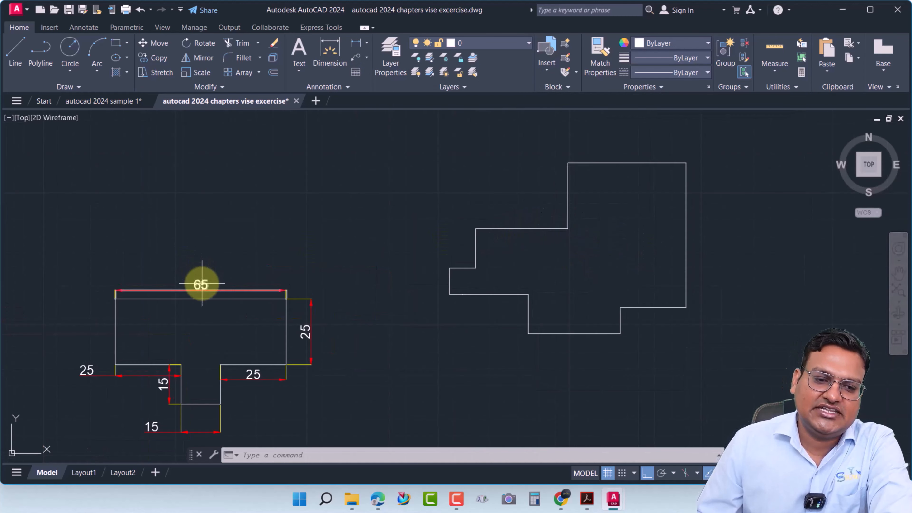
pyautogui.scroll(2, 201, 283)
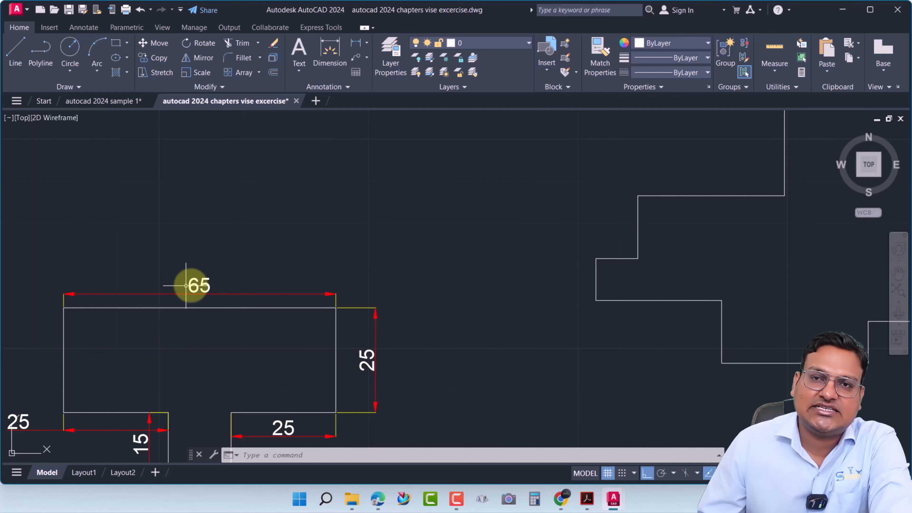
pyautogui.scroll(-4, 193, 287)
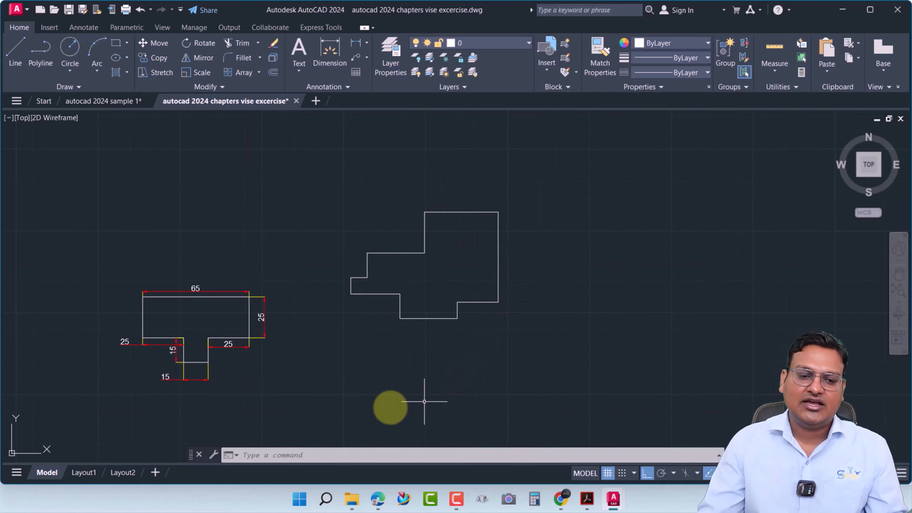
# Step: Open the Drawing Units settings with the UN command and set the length type to Decimal with 0.00 precision
pyautogui.click(316, 455)
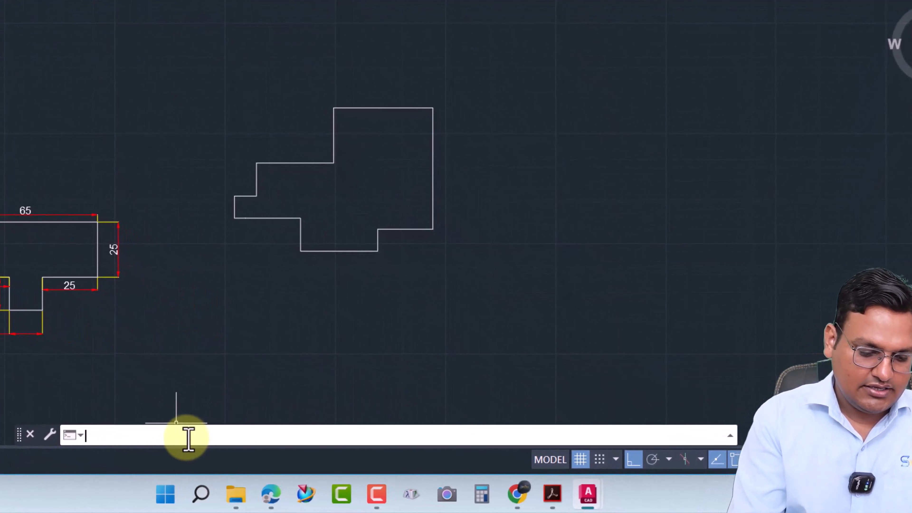
pyautogui.write('u')
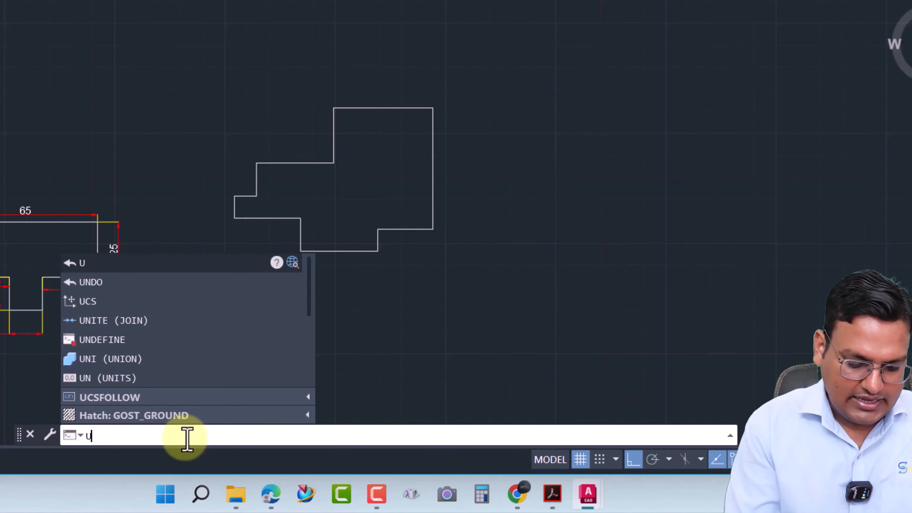
pyautogui.write('n')
pyautogui.press('Return')
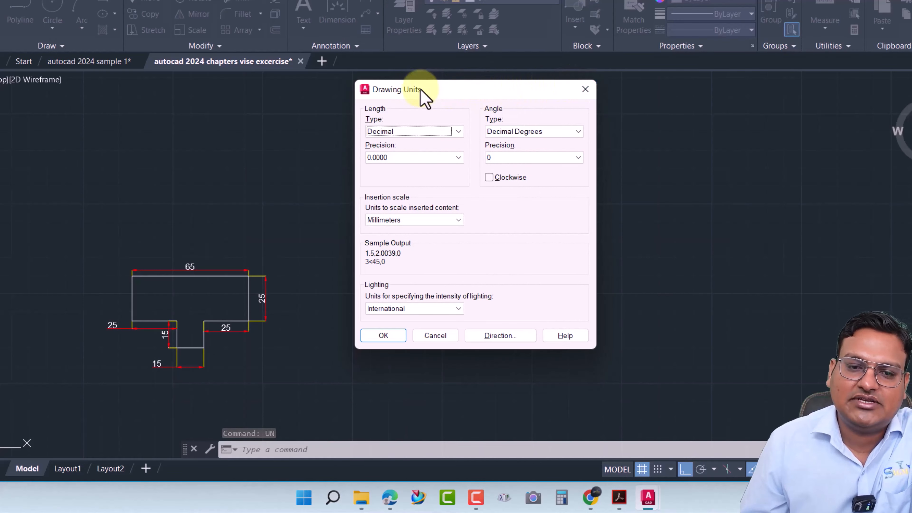
pyautogui.click(459, 133)
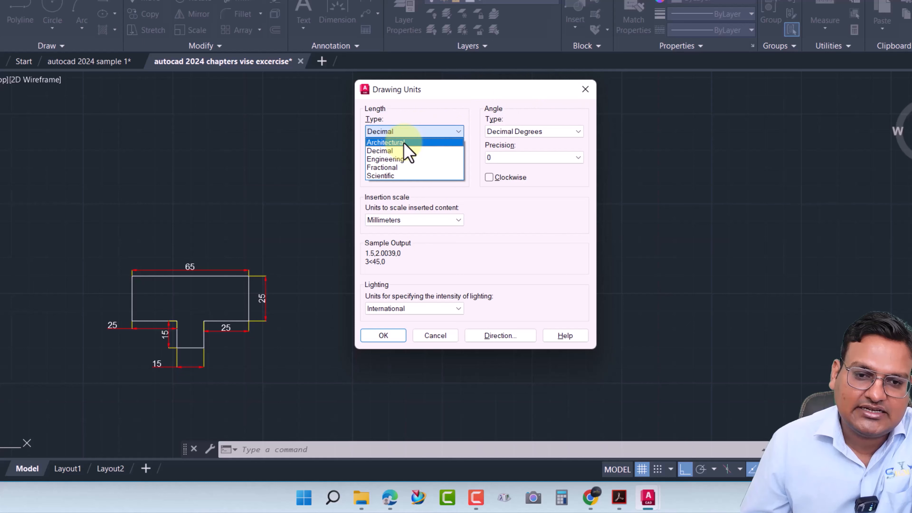
pyautogui.click(391, 151)
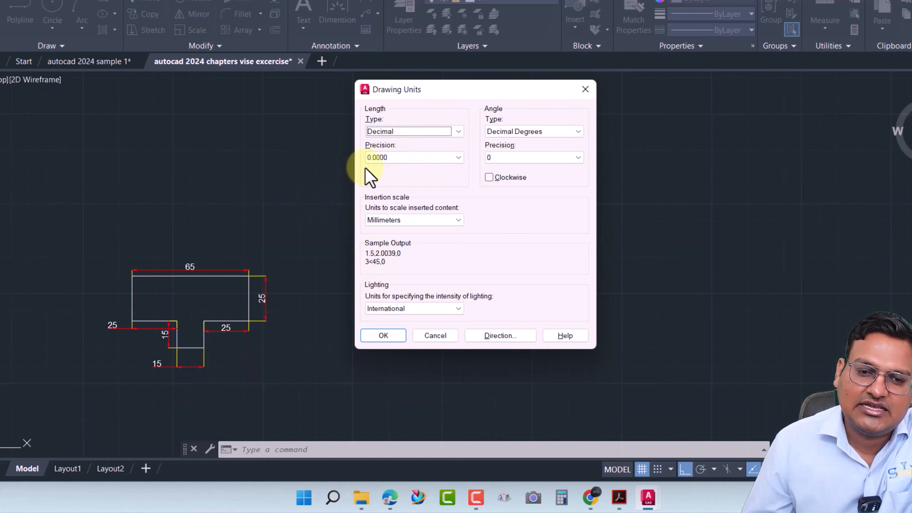
pyautogui.click(457, 157)
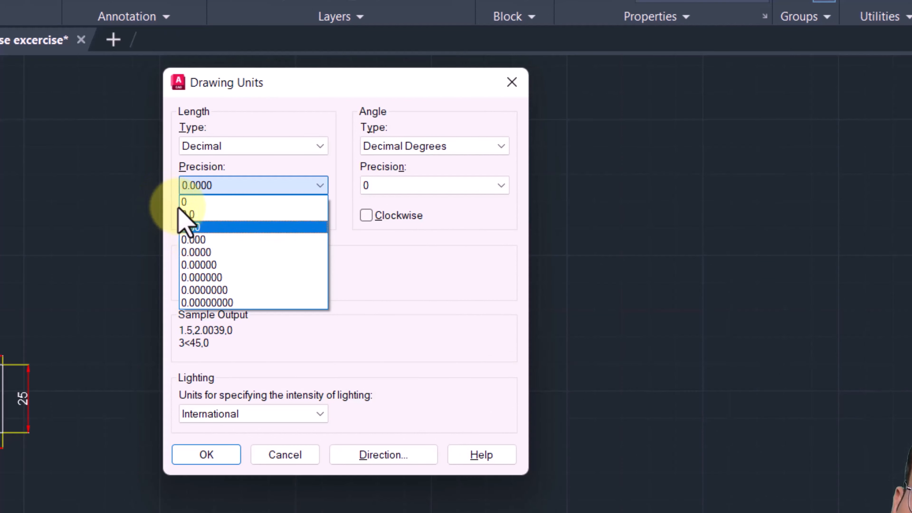
pyautogui.click(207, 227)
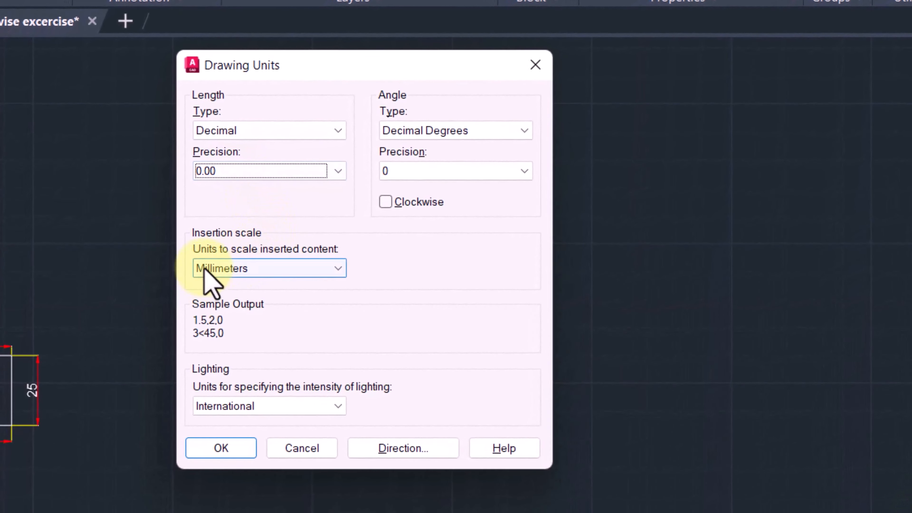
# Step: Keep Millimeters as the insertion scale and International as the lighting unit, then accept the drawing units
pyautogui.click(328, 269)
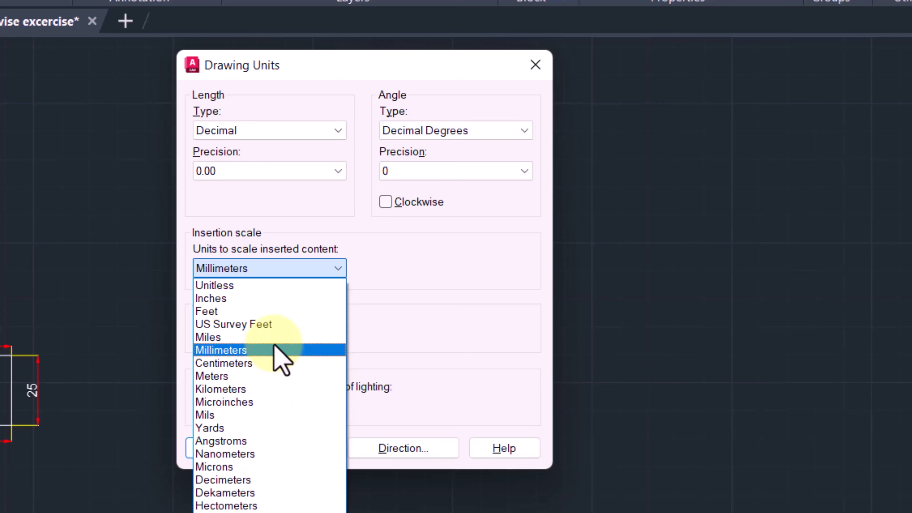
pyautogui.click(409, 271)
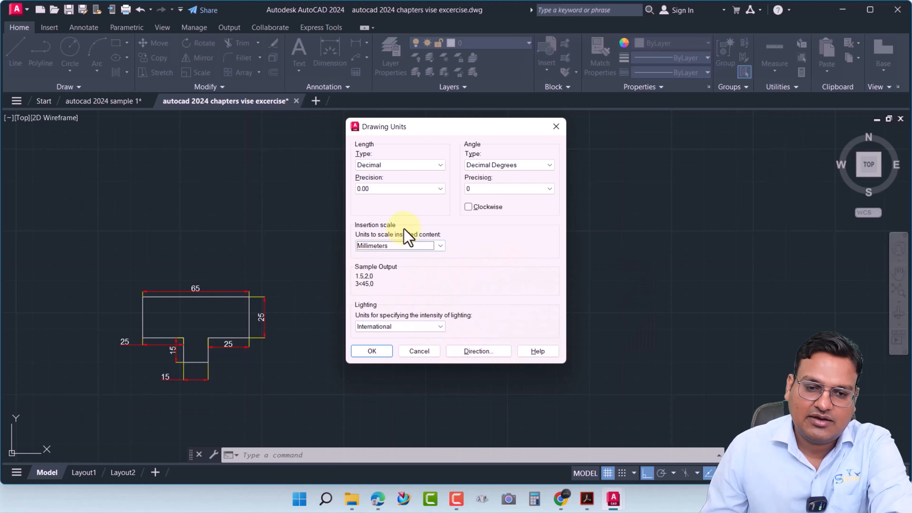
pyautogui.click(427, 328)
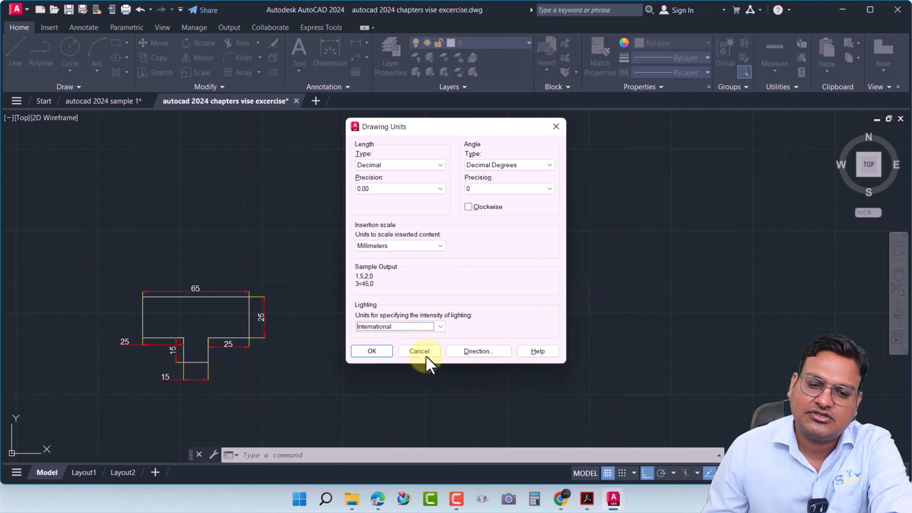
pyautogui.click(372, 351)
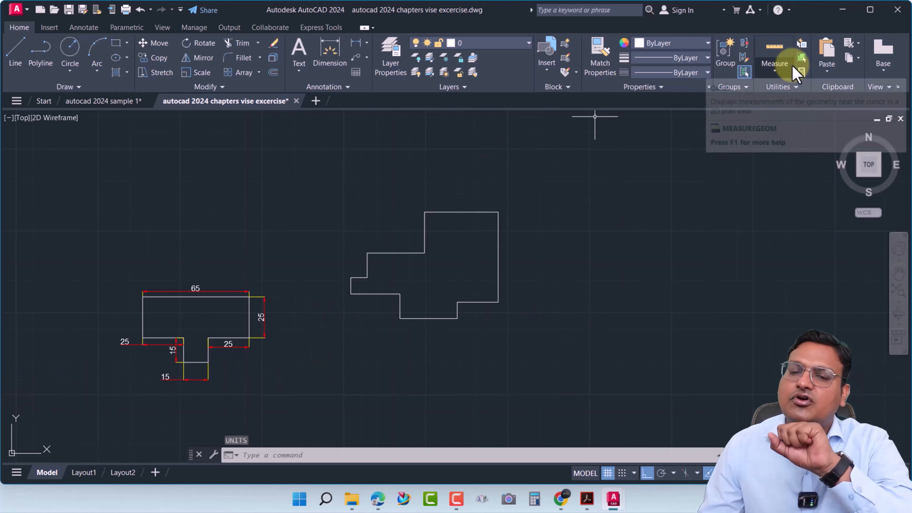
pyautogui.scroll(5, 197, 305)
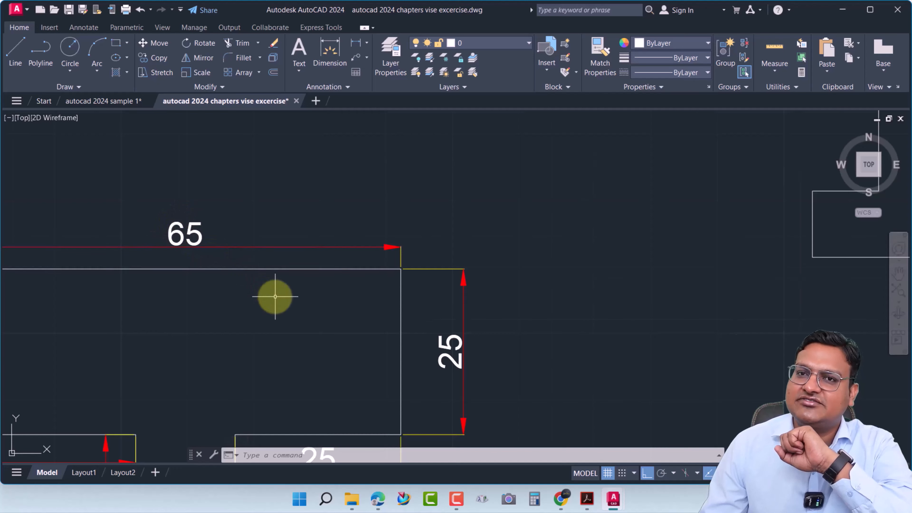
# Step: Draw a circle of radius 10 with the Center, Radius method inside the large upper block of the stepped outline
pyautogui.scroll(-3, 273, 301)
pyautogui.scroll(-4, 269, 297)
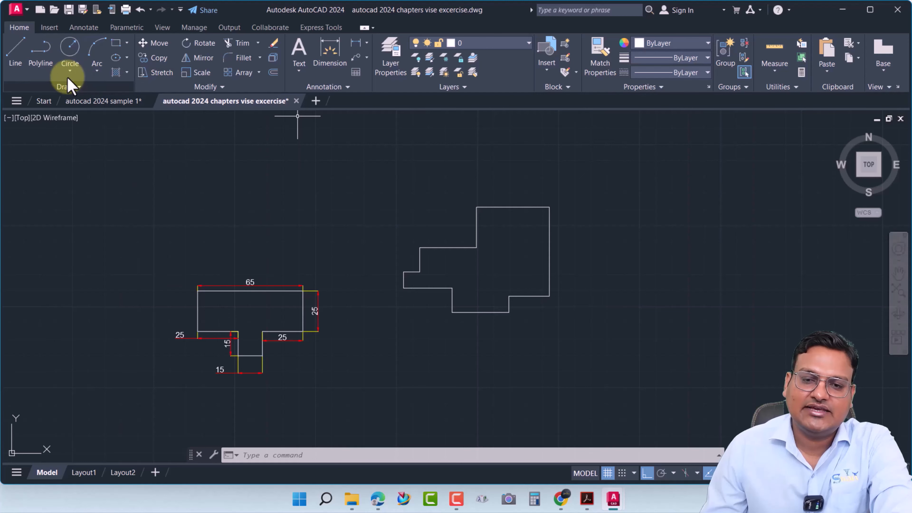
pyautogui.moveTo(427, 253); pyautogui.dragTo(179, 177, button='middle')
pyautogui.moveTo(355, 248); pyautogui.dragTo(229, 311, button='middle')
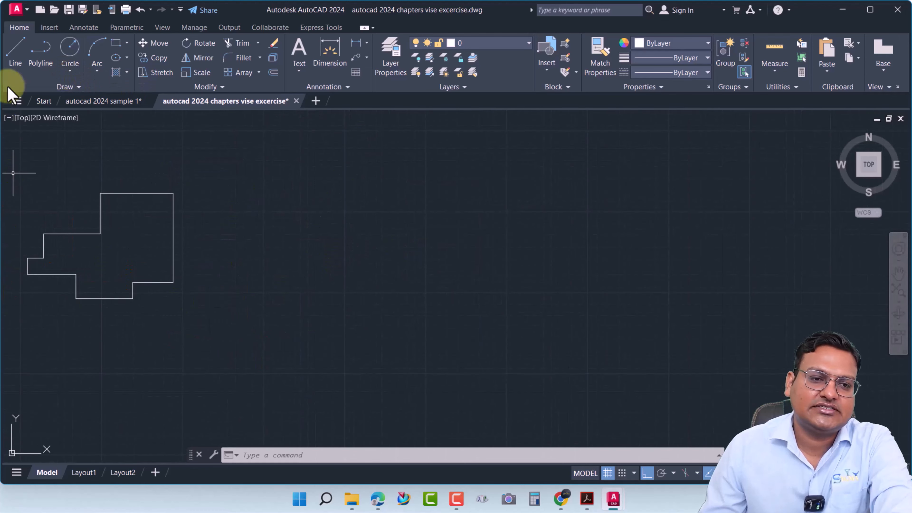
pyautogui.click(69, 71)
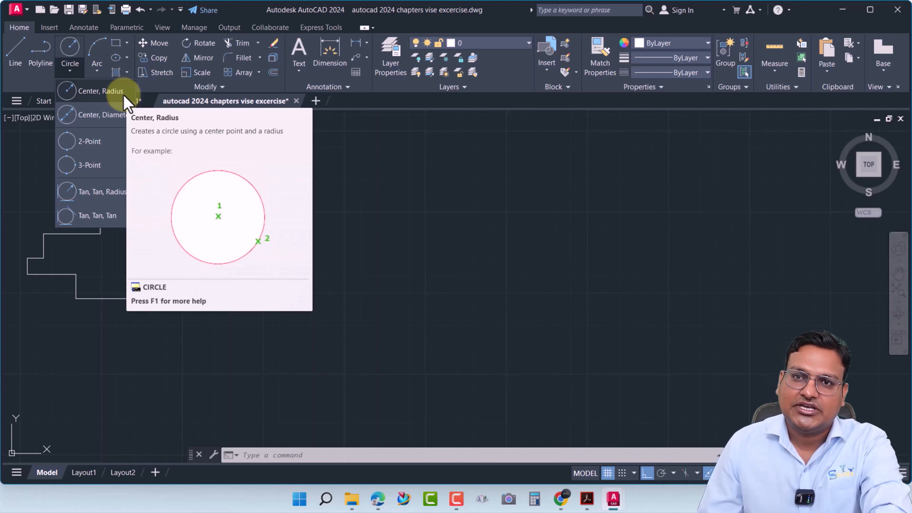
pyautogui.click(84, 95)
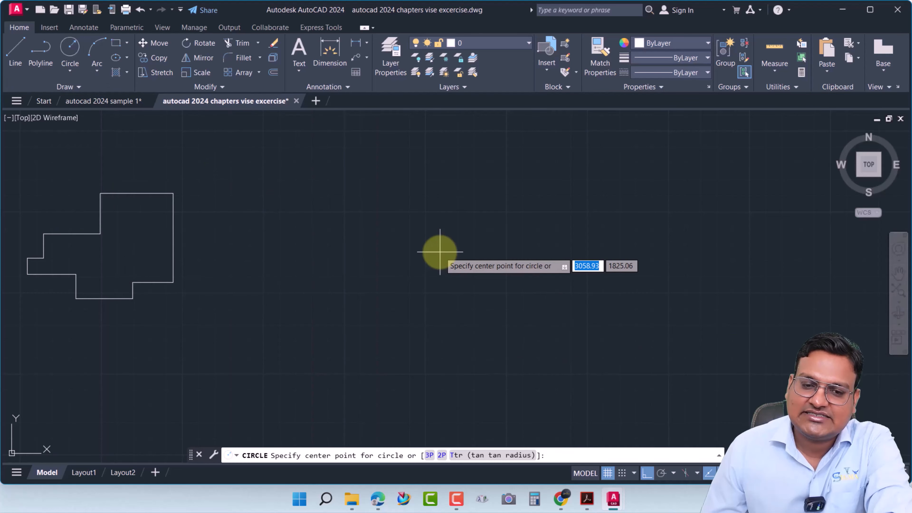
pyautogui.moveTo(180, 264); pyautogui.dragTo(507, 286, button='middle')
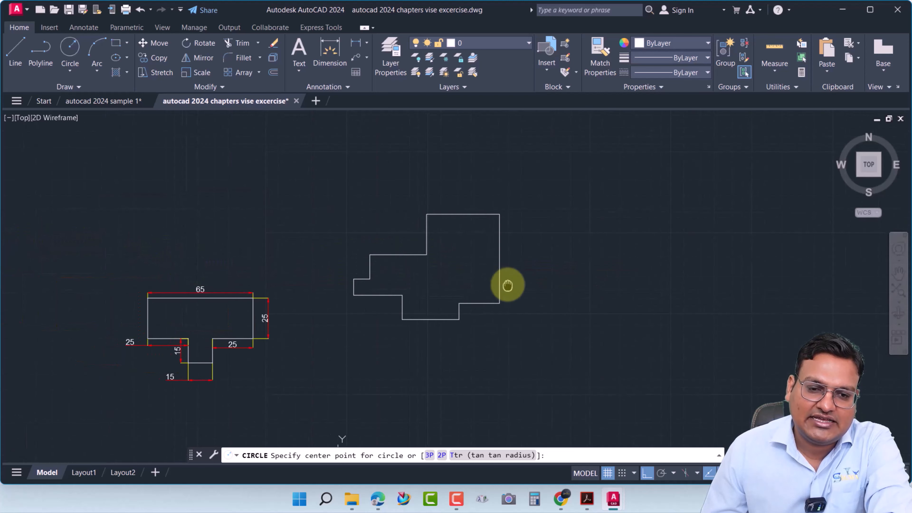
pyautogui.scroll(4, 447, 265)
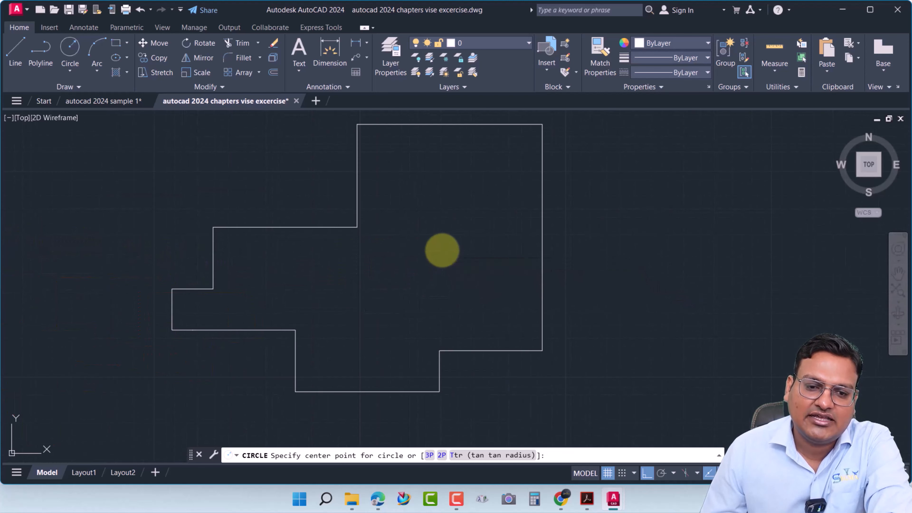
pyautogui.click(442, 250)
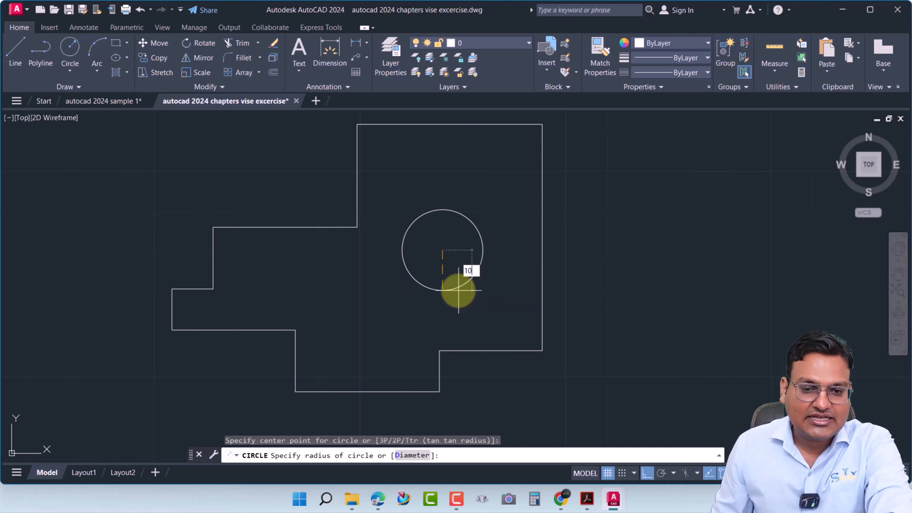
pyautogui.press('Return')
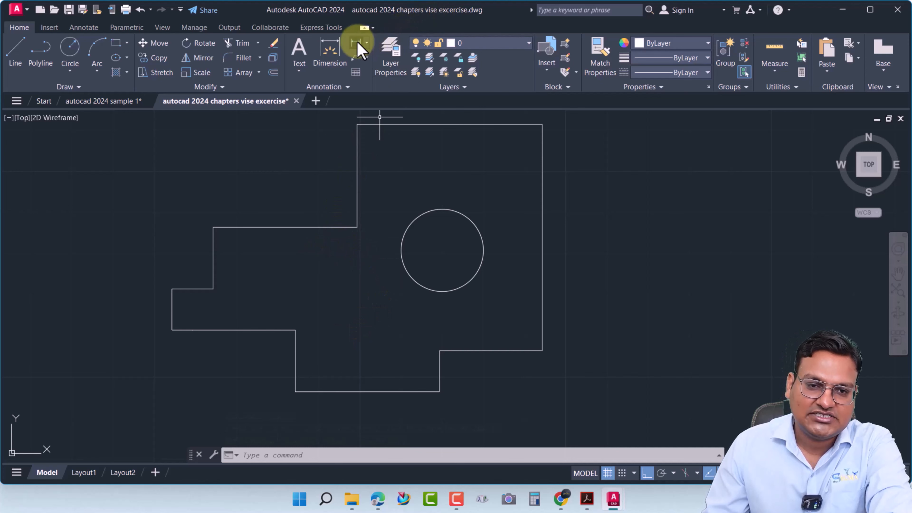
# Step: Add a radius dimension to the circle inside the stepped outline, placing its text at the circle's upper right
pyautogui.click(366, 43)
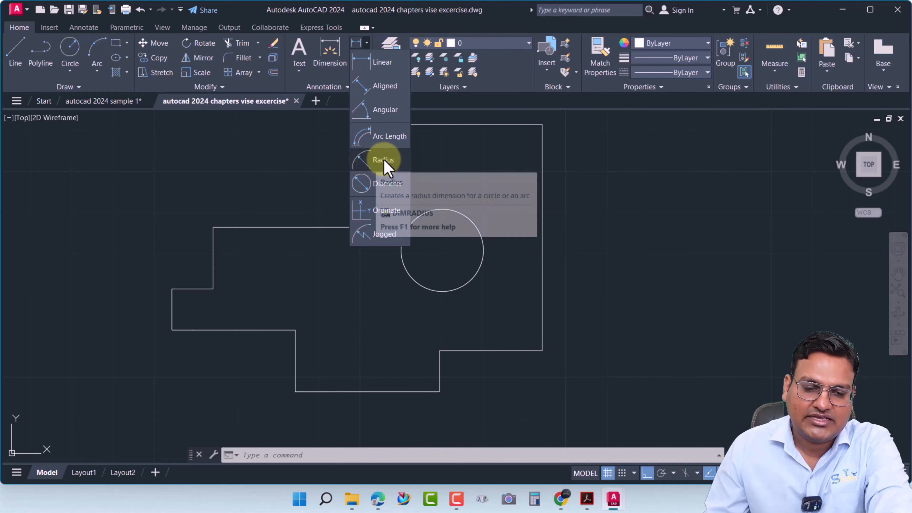
pyautogui.click(370, 163)
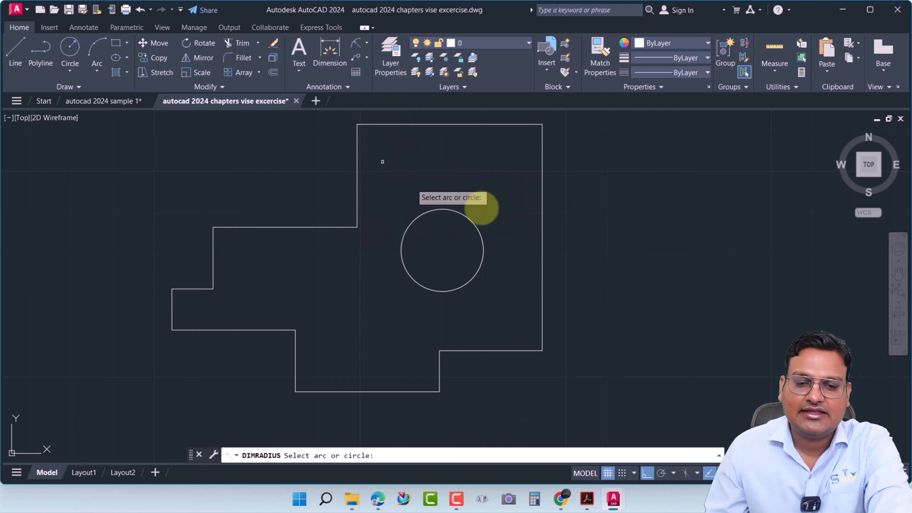
pyautogui.click(467, 219)
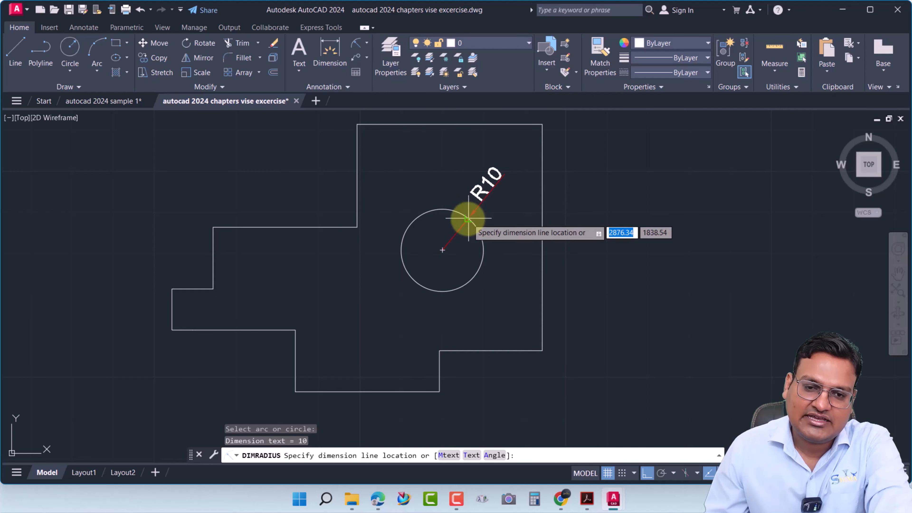
pyautogui.click(488, 188)
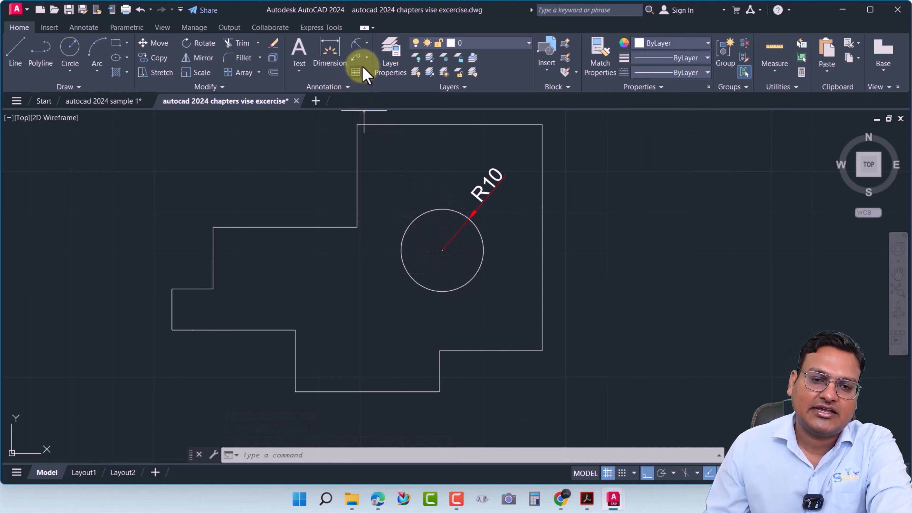
# Step: Add a diameter dimension to the same circle, placing its text at the circle's upper left
pyautogui.click(367, 43)
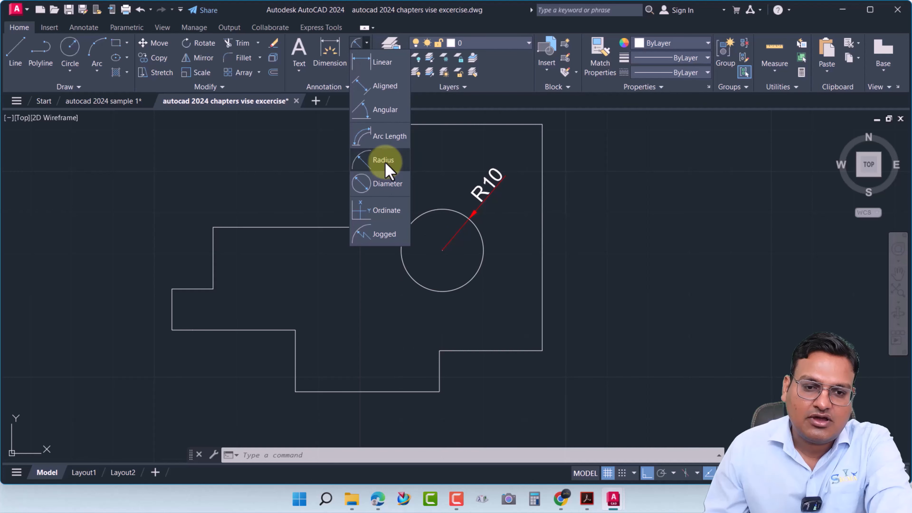
pyautogui.click(384, 194)
pyautogui.click(417, 222)
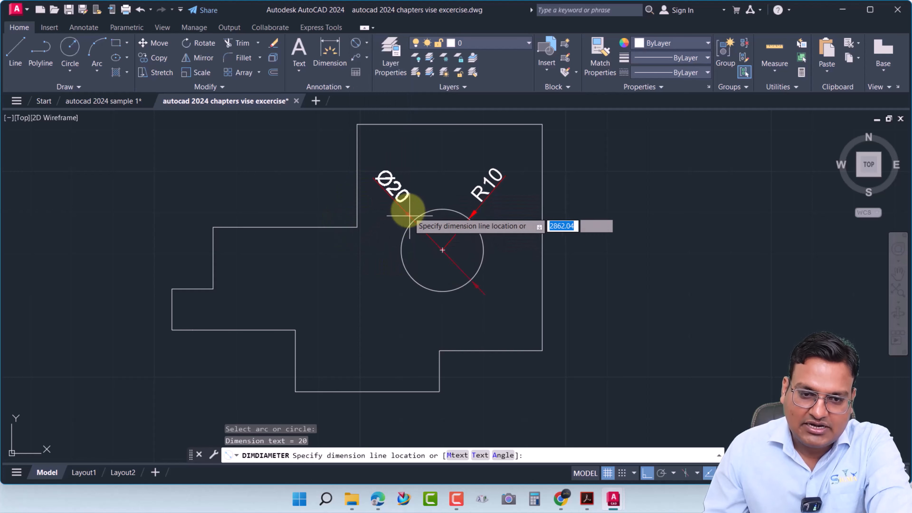
pyautogui.click(399, 233)
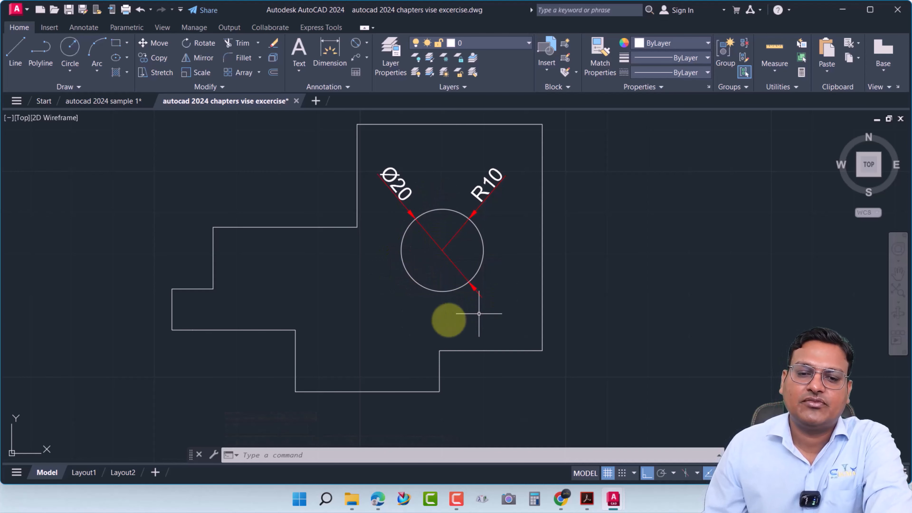
# Step: Draw a circle of diameter 25 with the Center, Diameter method in the empty space right of the stepped outline
pyautogui.moveTo(408, 318); pyautogui.dragTo(309, 346, button='middle')
pyautogui.click(70, 71)
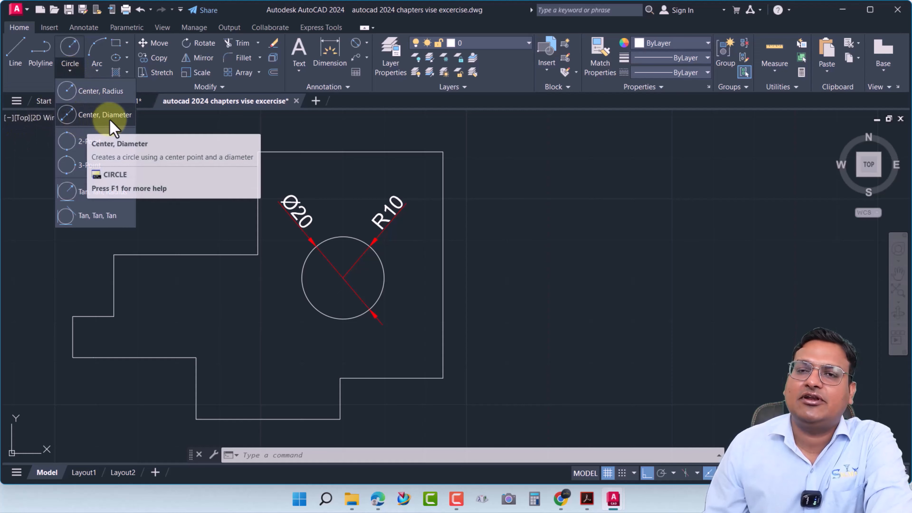
pyautogui.click(94, 119)
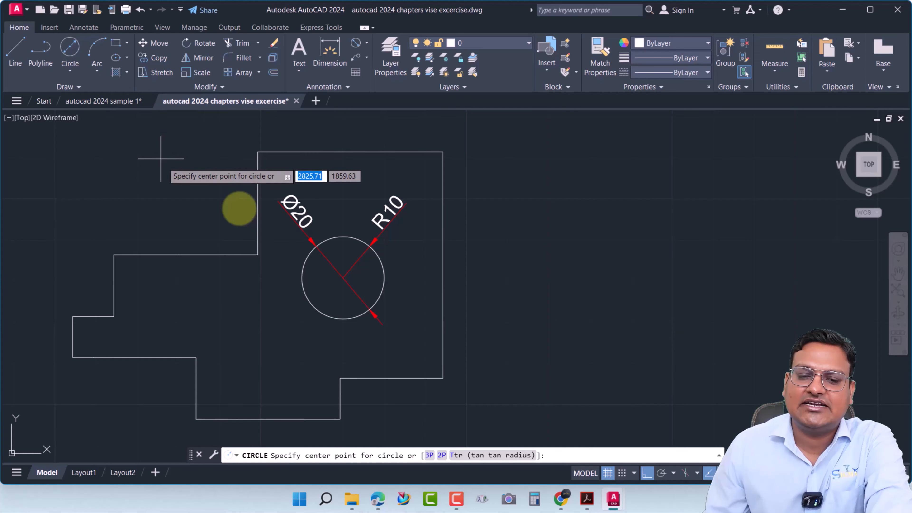
pyautogui.click(662, 255)
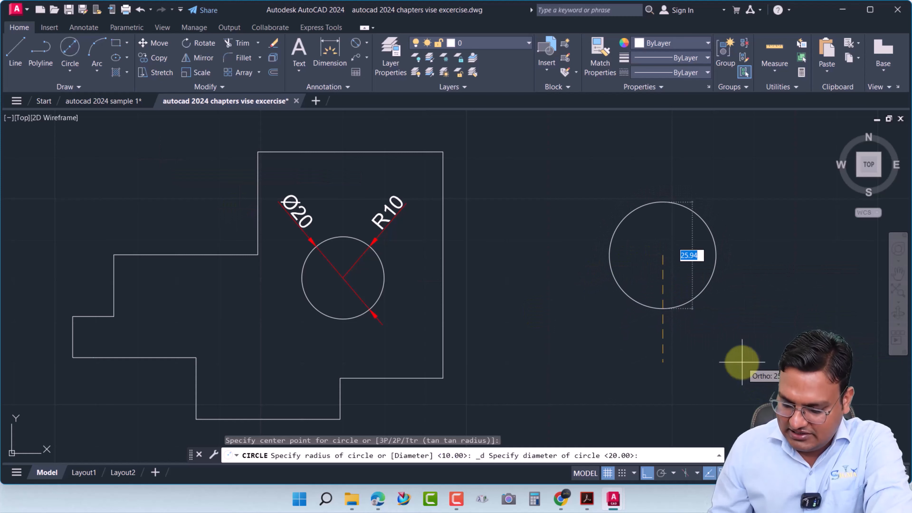
pyautogui.press('Return')
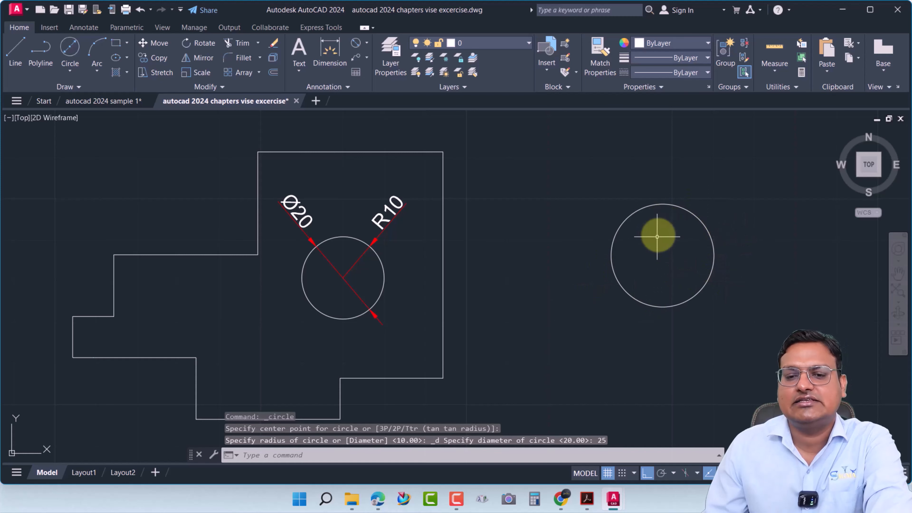
# Step: Draw a 2-Point circle with a horizontal diameter of 25 to the right of the center-diameter circle
pyautogui.click(71, 73)
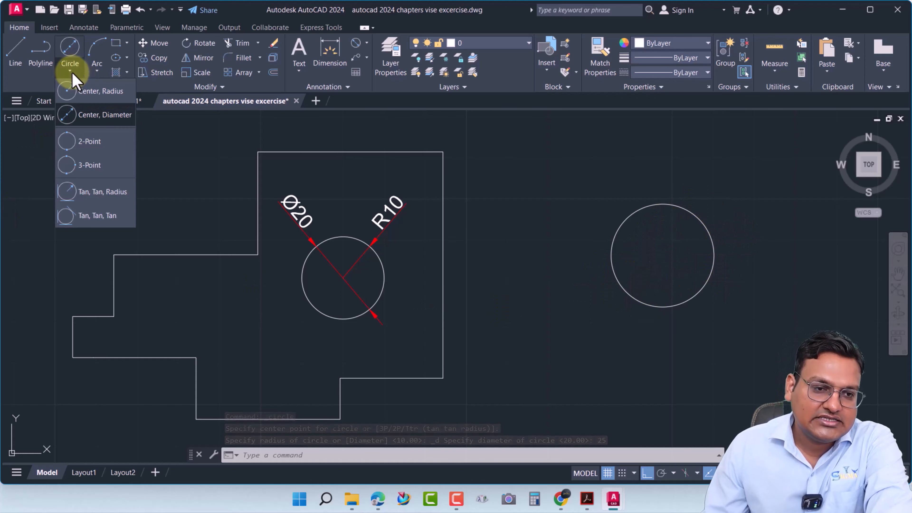
pyautogui.click(89, 144)
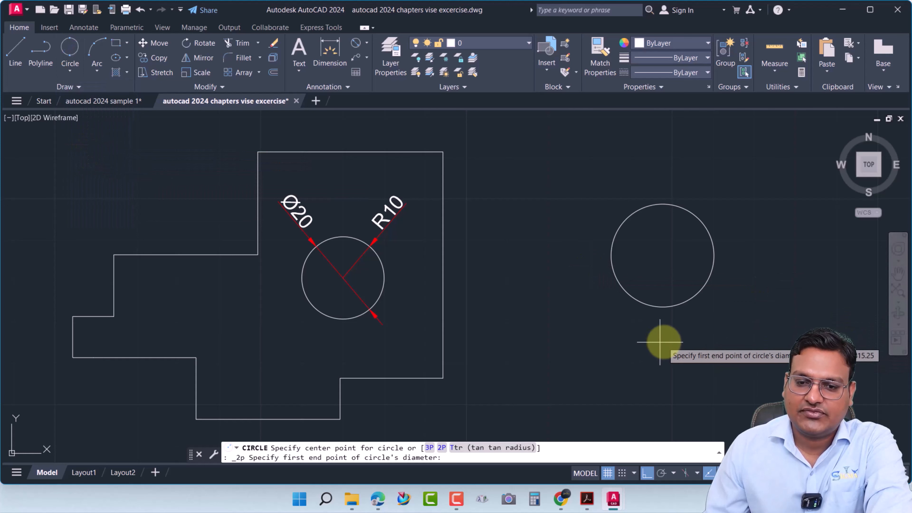
pyautogui.moveTo(662, 340); pyautogui.dragTo(224, 340, button='middle')
pyautogui.click(420, 242)
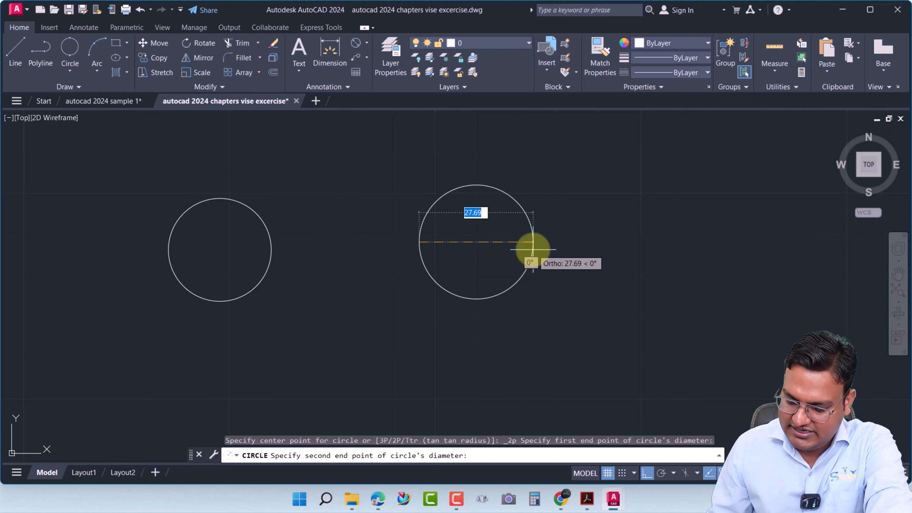
pyautogui.press('Return')
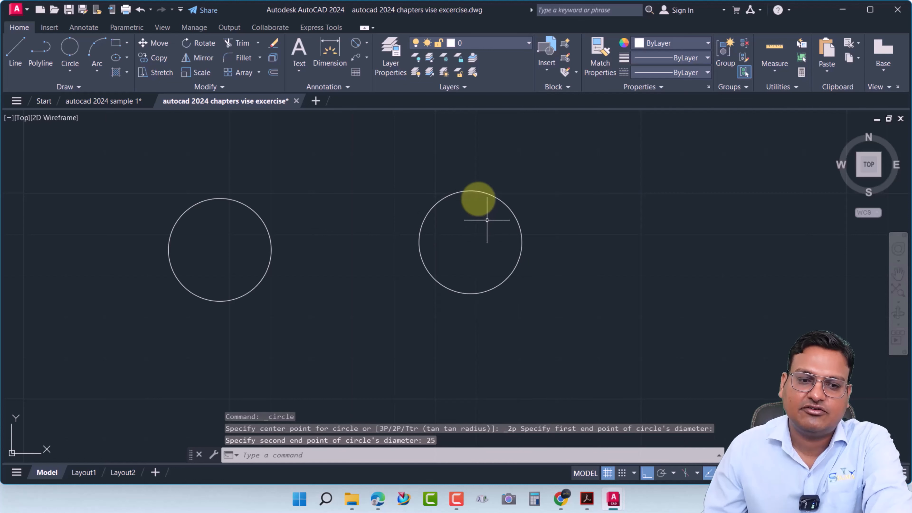
# Step: Draw another 2-Point circle with a horizontal diameter of 35, right of the previous 2-Point circle
pyautogui.click(71, 59)
pyautogui.click(635, 292)
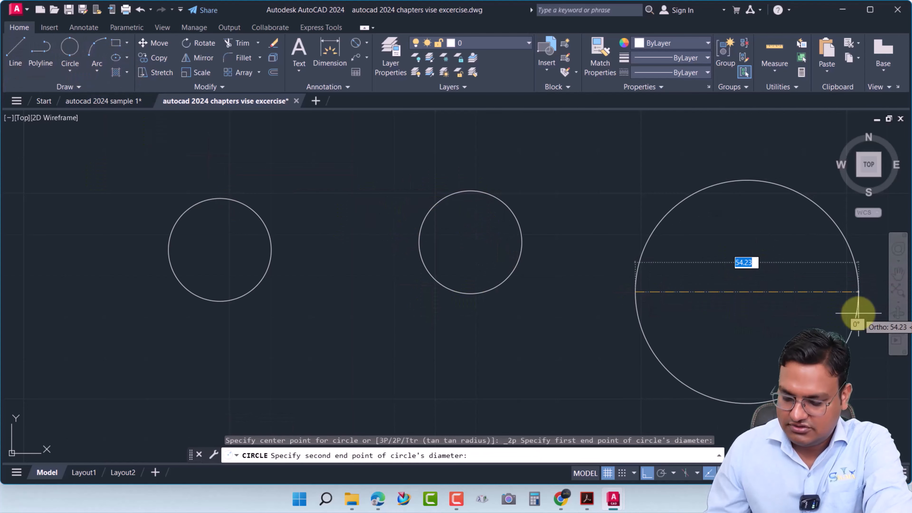
pyautogui.press('Return')
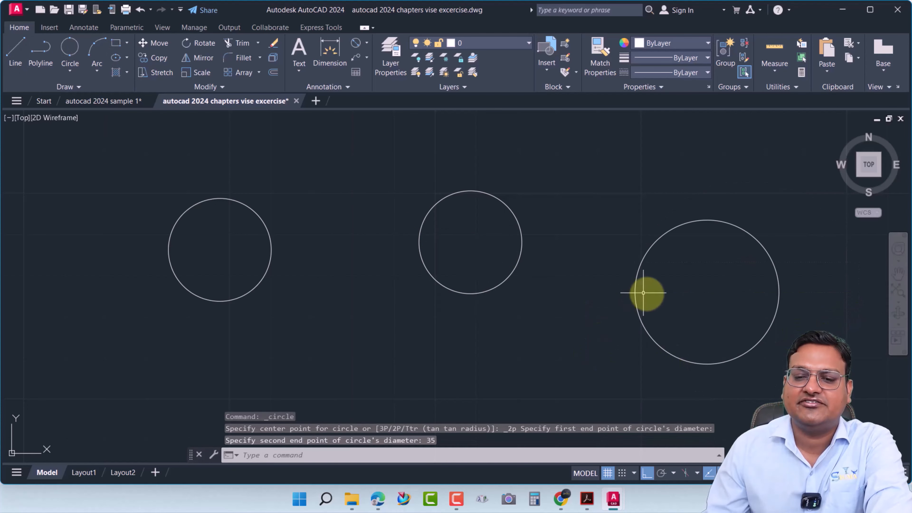
# Step: Draw a 2-Point circle whose diameter spans the two endpoints of the stepped outline's lowest horizontal edge
pyautogui.moveTo(647, 292); pyautogui.dragTo(539, 292, button='middle')
pyautogui.scroll(-6, 682, 311)
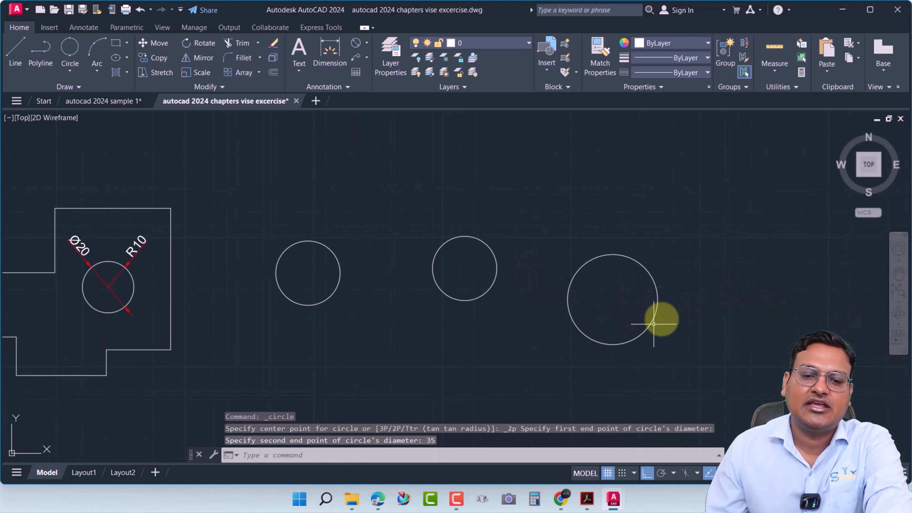
pyautogui.scroll(2, 648, 322)
pyautogui.moveTo(560, 350); pyautogui.dragTo(812, 287, button='middle')
pyautogui.scroll(4, 600, 285)
pyautogui.moveTo(580, 297); pyautogui.dragTo(623, 322, button='middle')
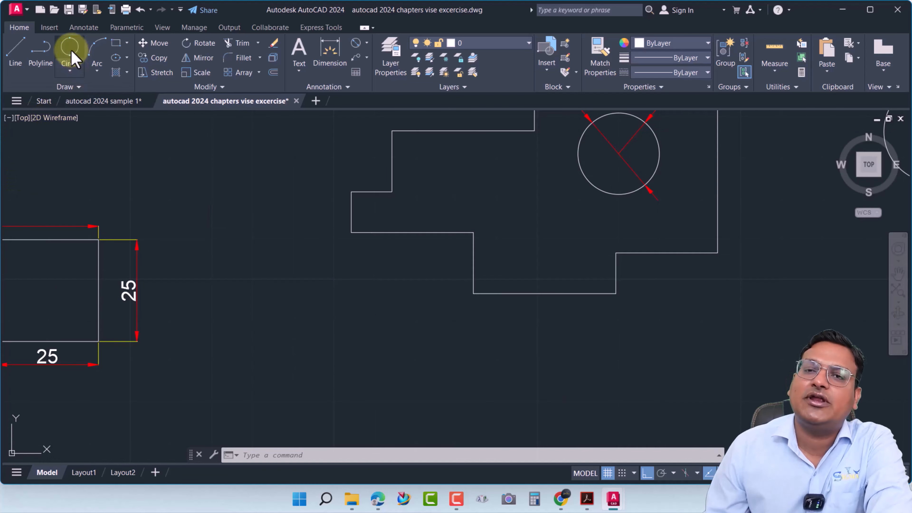
pyautogui.click(70, 71)
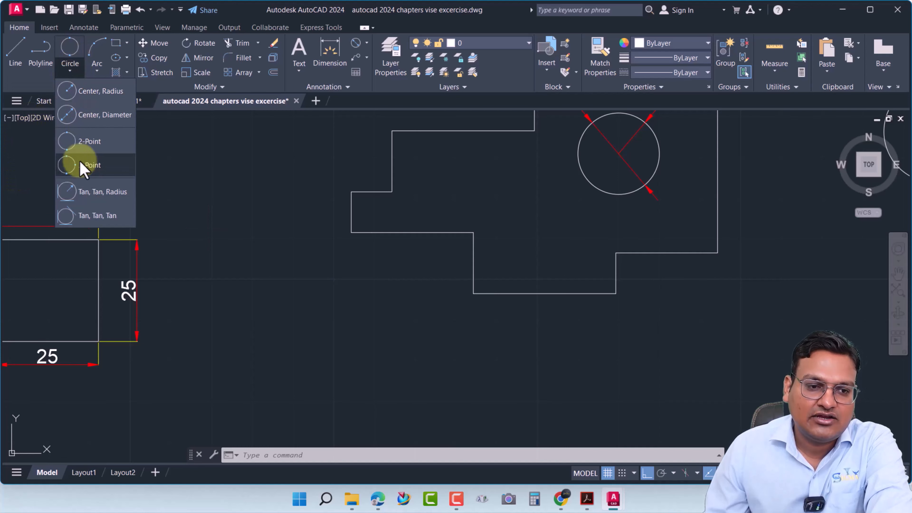
pyautogui.click(77, 144)
pyautogui.click(474, 293)
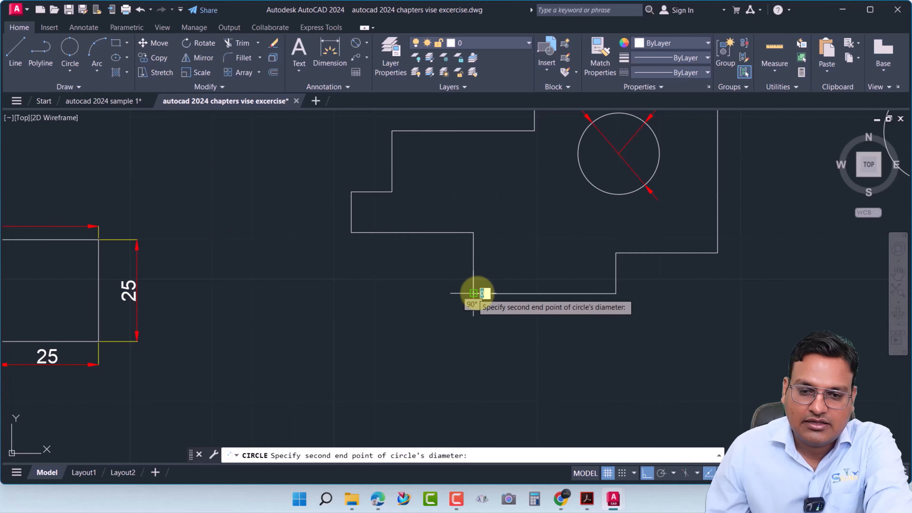
pyautogui.click(616, 293)
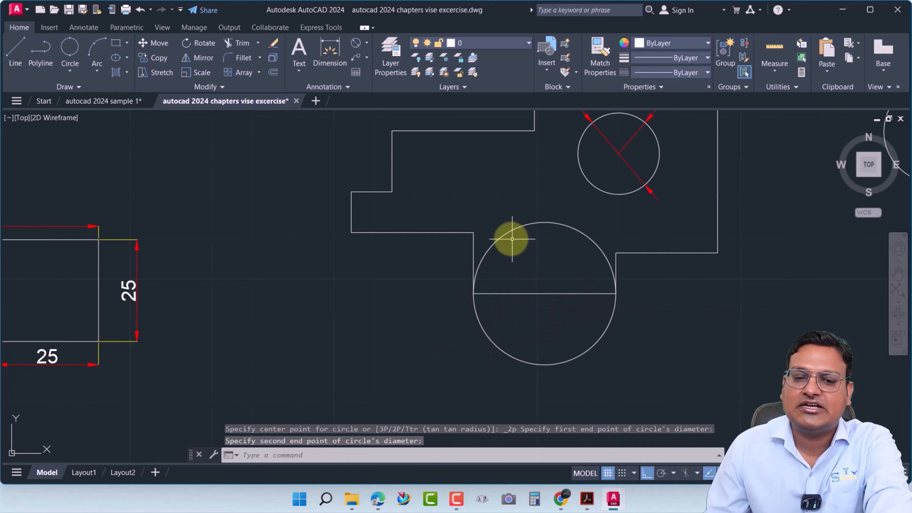
# Step: Draw a 3-Point circle through the lower-right, upper-right and upper-left corners of the stepped outline's tall block
pyautogui.scroll(-2, 519, 323)
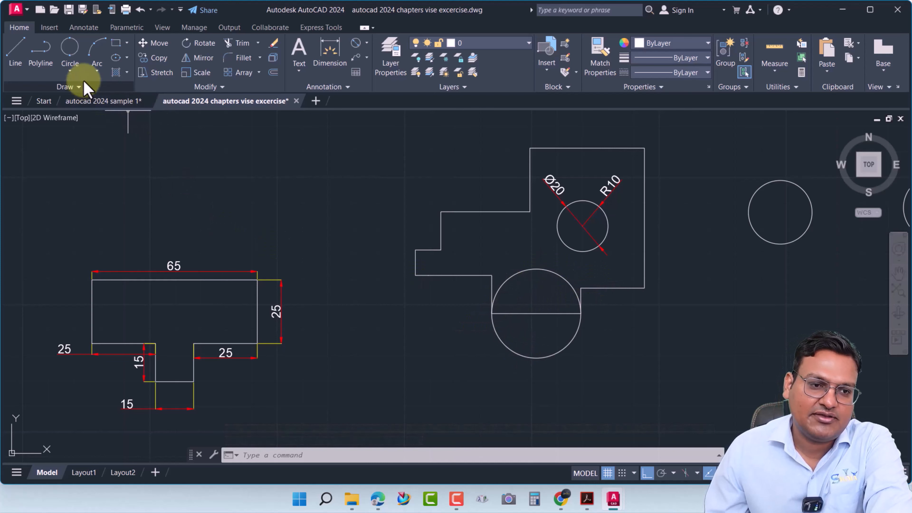
pyautogui.click(76, 72)
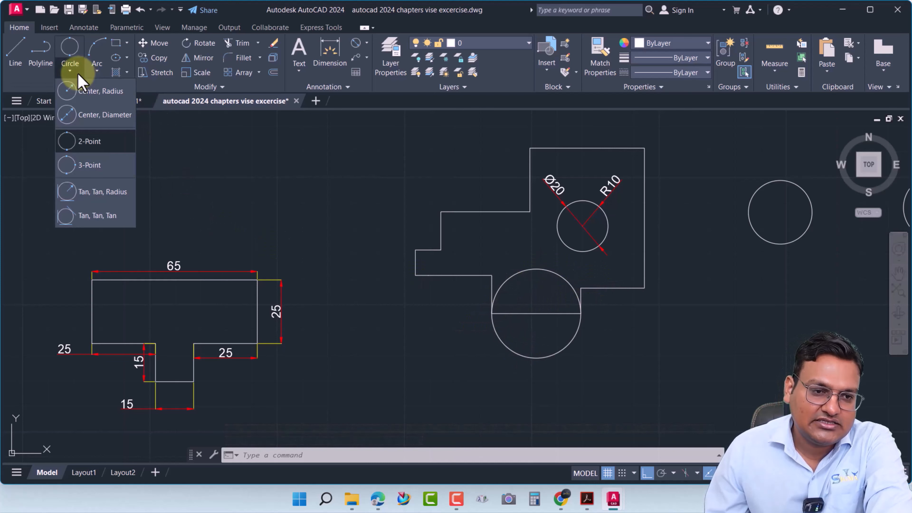
pyautogui.click(93, 172)
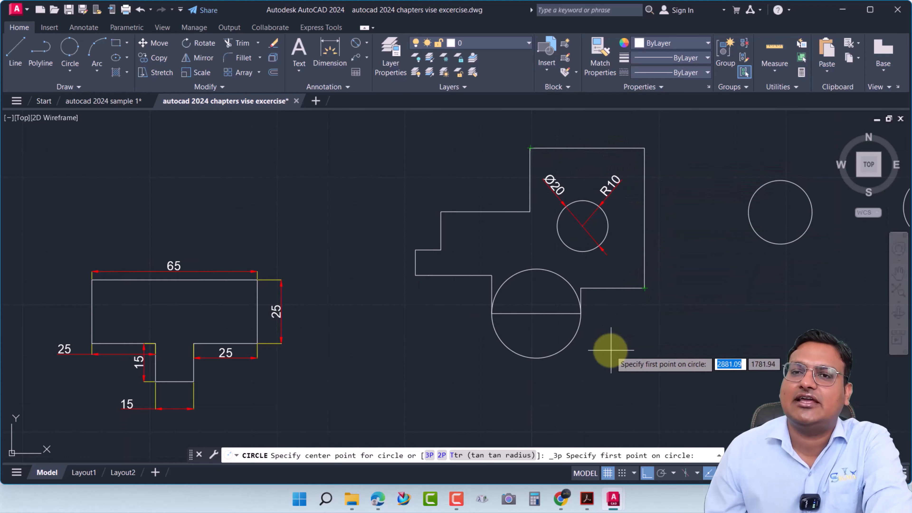
pyautogui.click(644, 288)
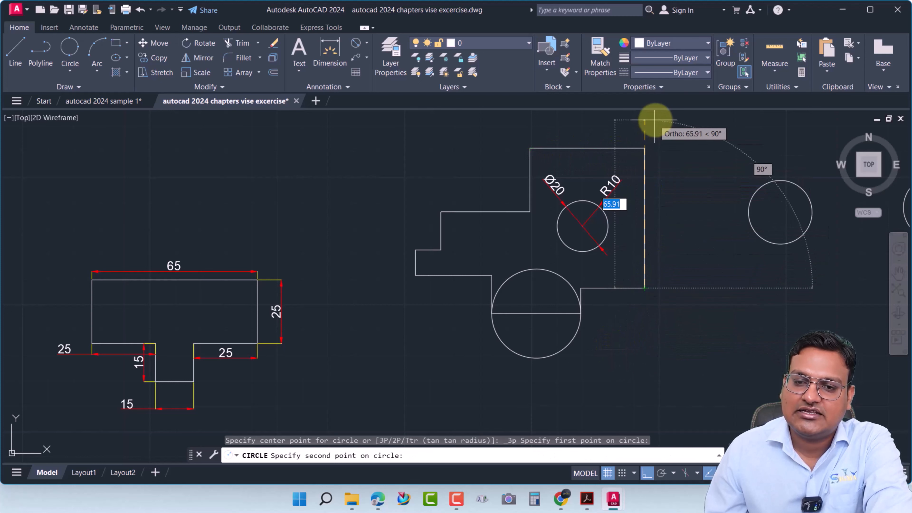
pyautogui.click(644, 148)
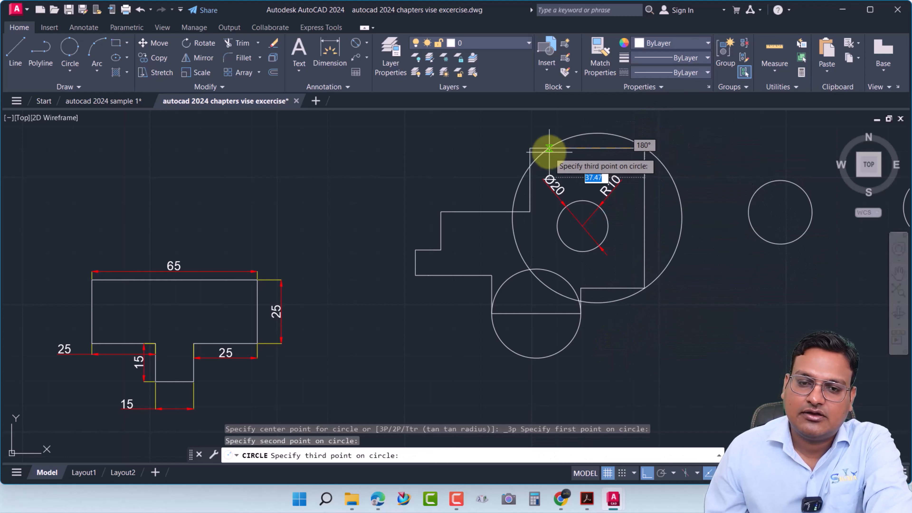
pyautogui.click(529, 147)
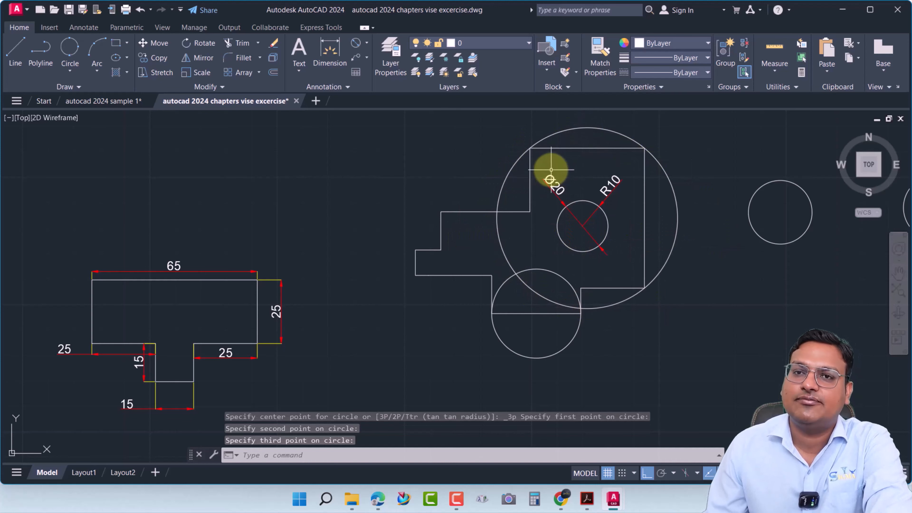
# Step: Draw a Tan, Tan, Radius circle touching the two 25 mm diameter circles from above, with their center-to-center distance as its radius
pyautogui.moveTo(575, 224); pyautogui.dragTo(421, 273, button='middle')
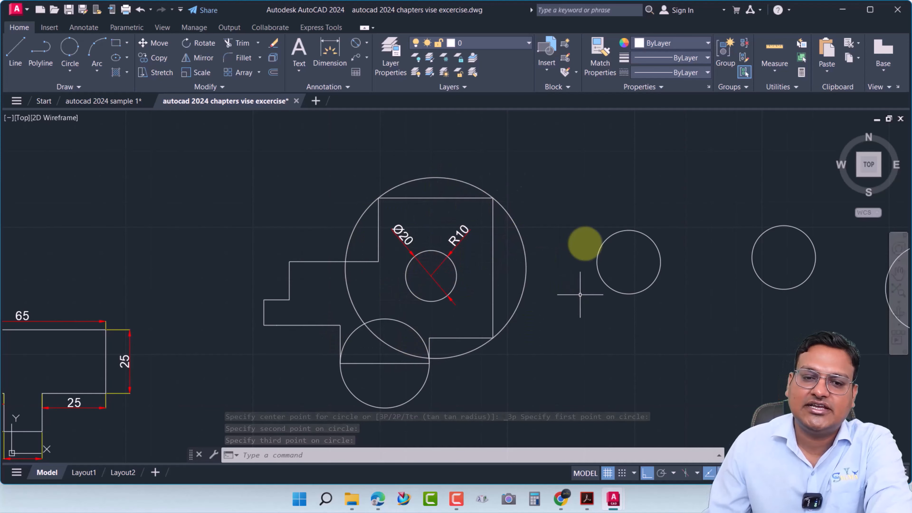
pyautogui.click(70, 70)
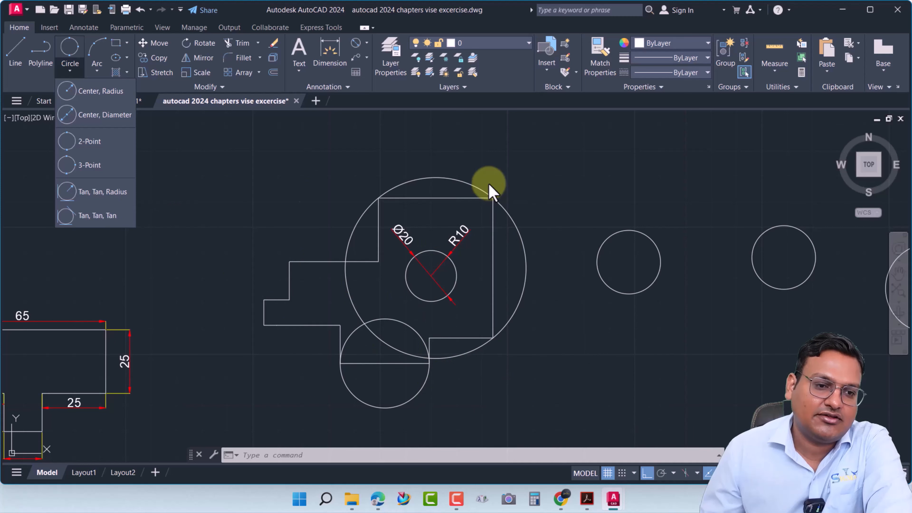
pyautogui.click(102, 192)
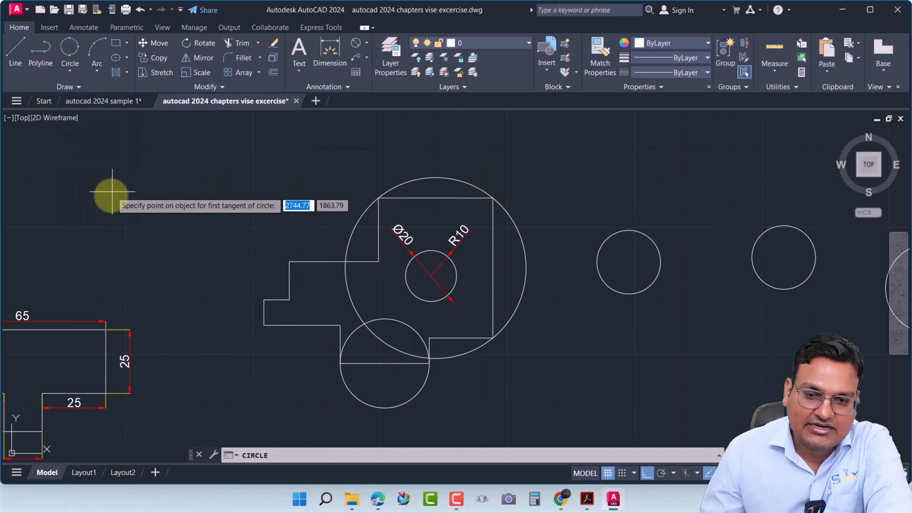
pyautogui.click(653, 243)
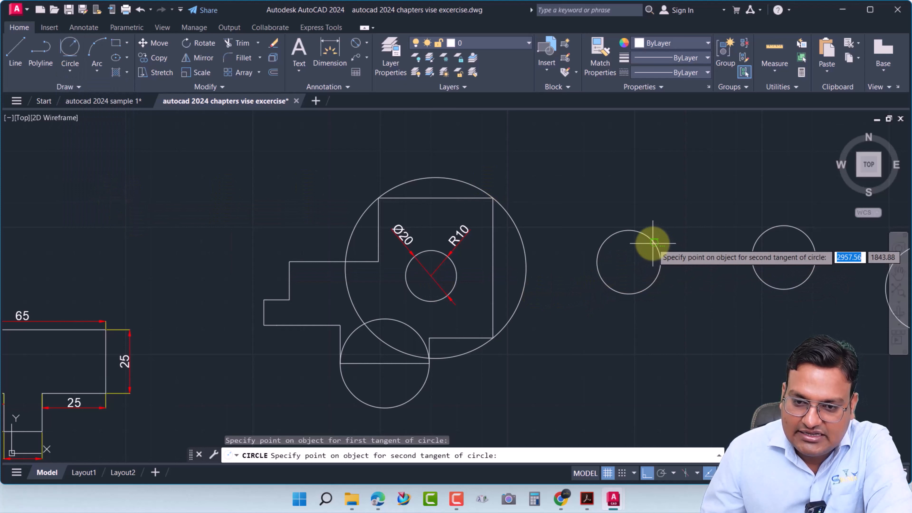
pyautogui.click(754, 245)
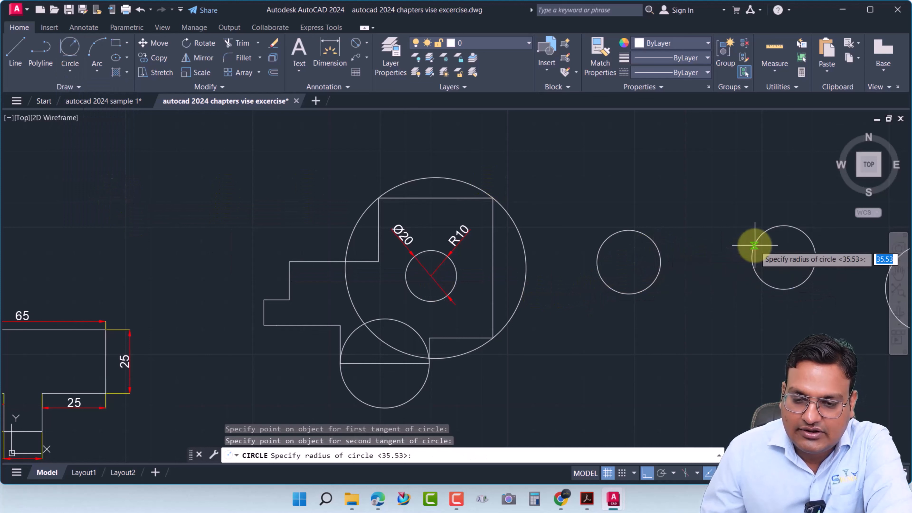
pyautogui.click(783, 257)
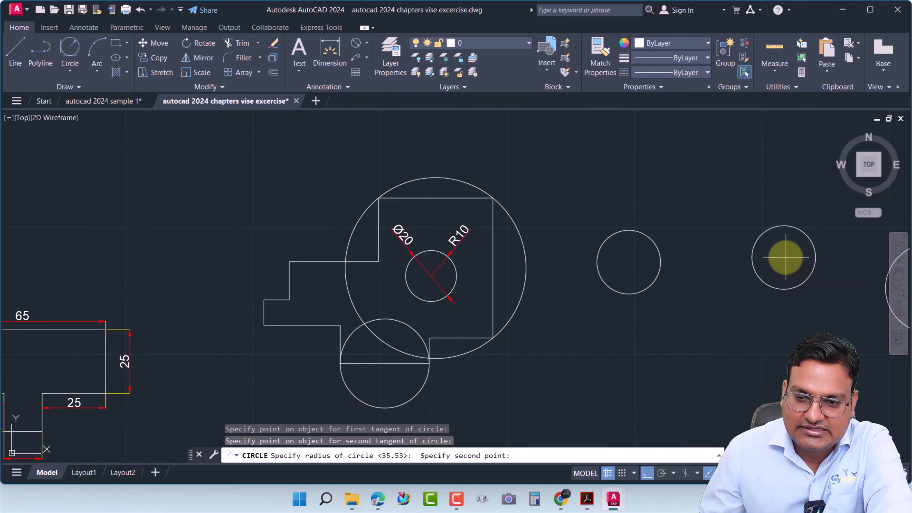
pyautogui.click(629, 262)
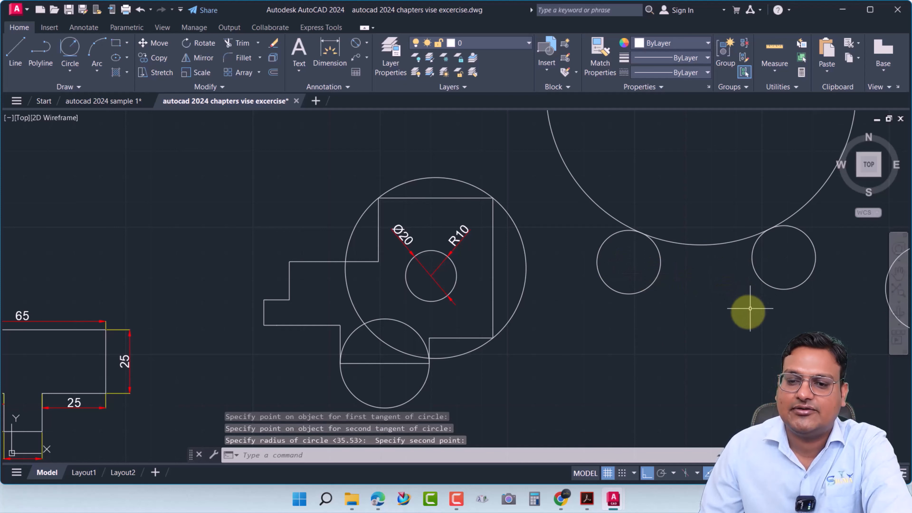
# Step: Add an aligned dimension between the centers of the two small circles below the large tangent circle, with Ortho off
pyautogui.scroll(-4, 749, 309)
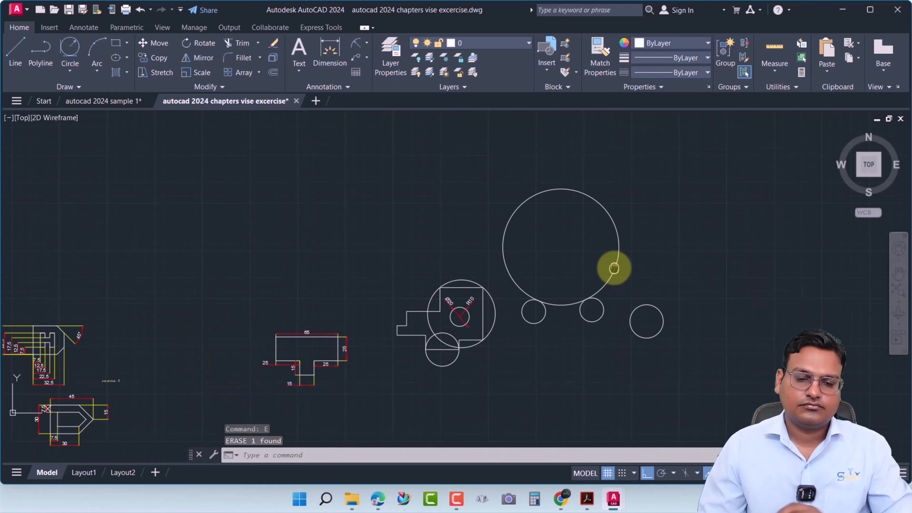
pyautogui.moveTo(613, 268); pyautogui.dragTo(614, 259, button='middle')
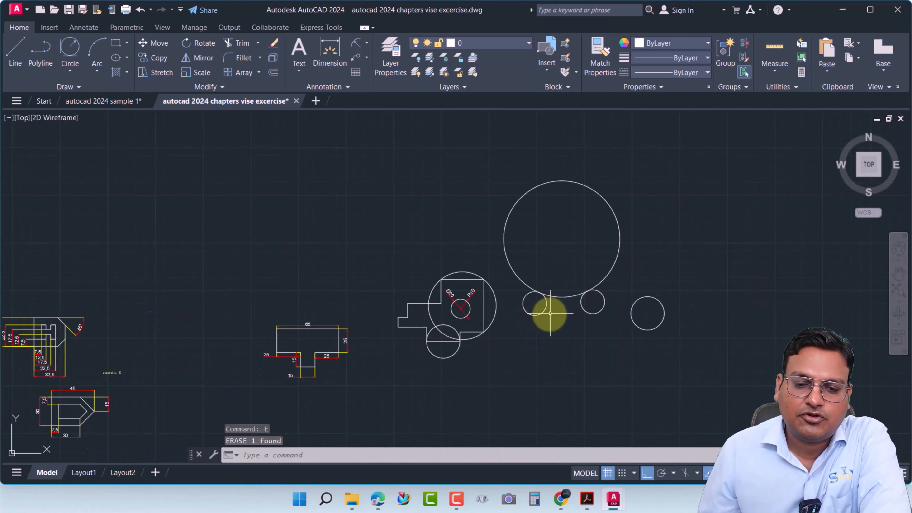
pyautogui.scroll(4, 555, 320)
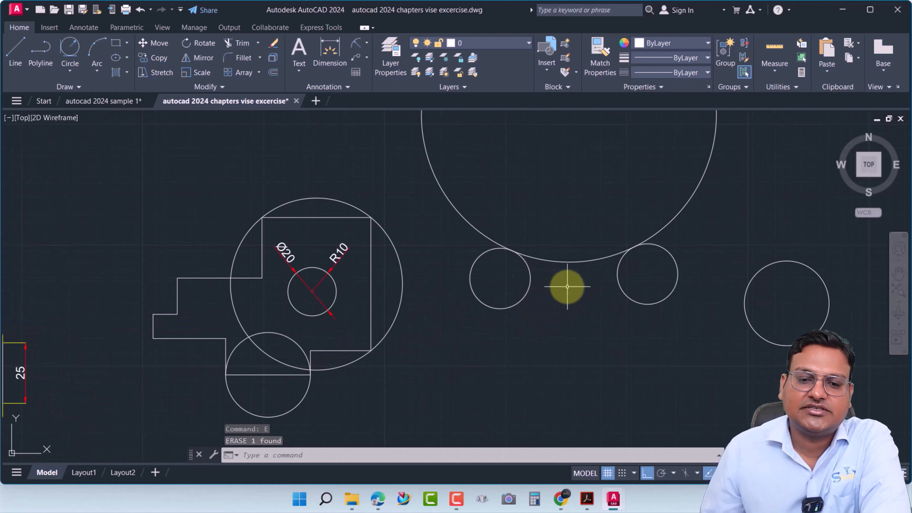
pyautogui.moveTo(566, 287); pyautogui.dragTo(523, 344, button='middle')
pyautogui.moveTo(541, 297); pyautogui.dragTo(518, 325, button='middle')
pyautogui.moveTo(490, 359); pyautogui.dragTo(526, 341, button='middle')
pyautogui.click(367, 43)
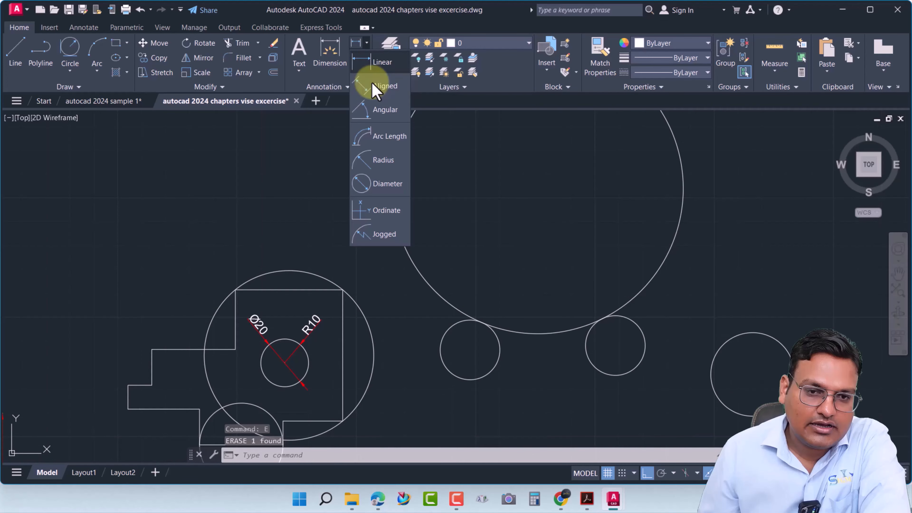
pyautogui.click(377, 90)
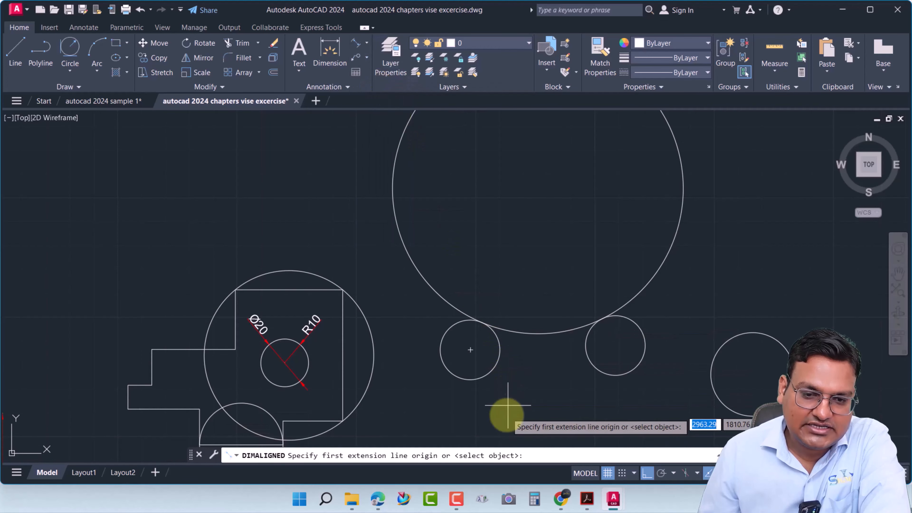
pyautogui.click(470, 349)
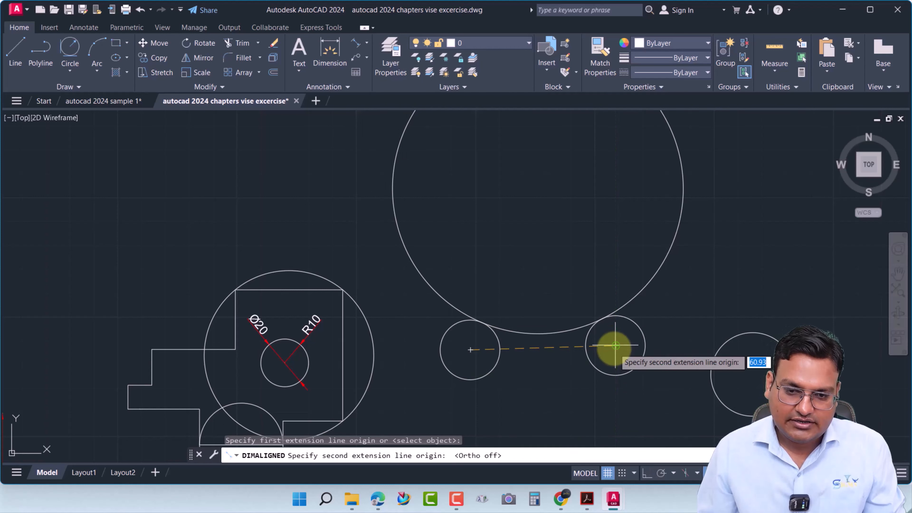
pyautogui.click(615, 346)
pyautogui.click(614, 347)
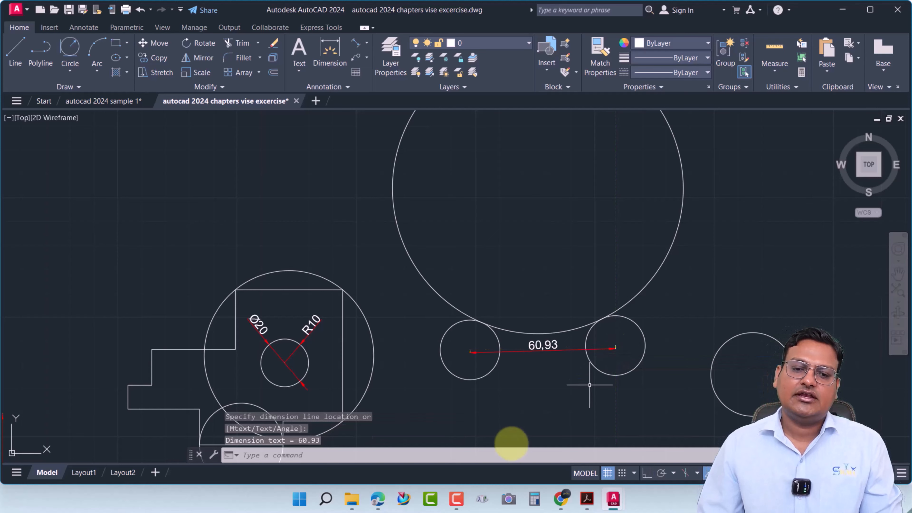
# Step: Add a radius dimension to the large tangent circle, with its text outside the upper-right arc
pyautogui.scroll(4, 548, 350)
pyautogui.scroll(-4, 542, 368)
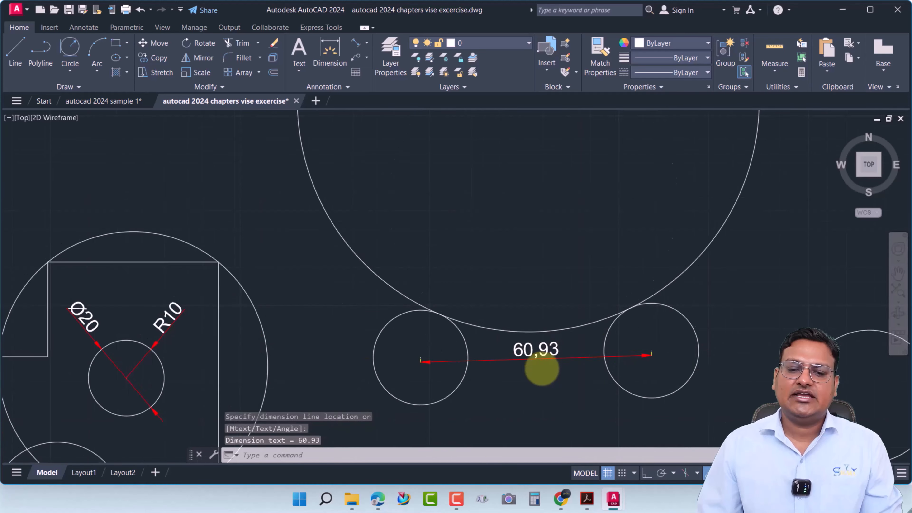
pyautogui.scroll(-3, 542, 375)
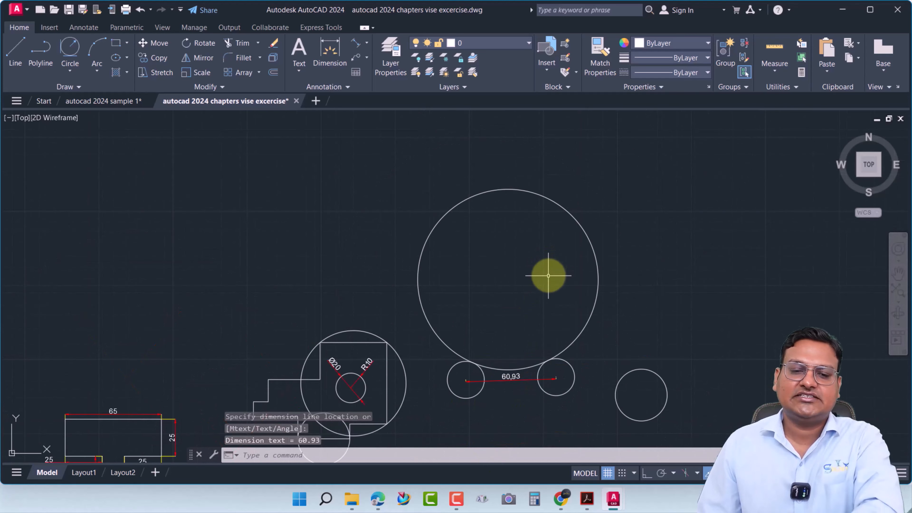
pyautogui.click(366, 43)
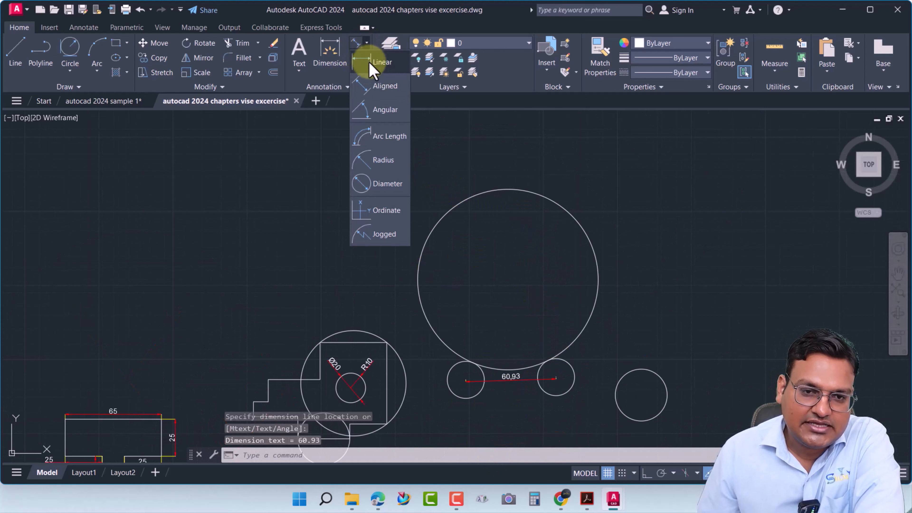
pyautogui.click(389, 161)
pyautogui.click(575, 218)
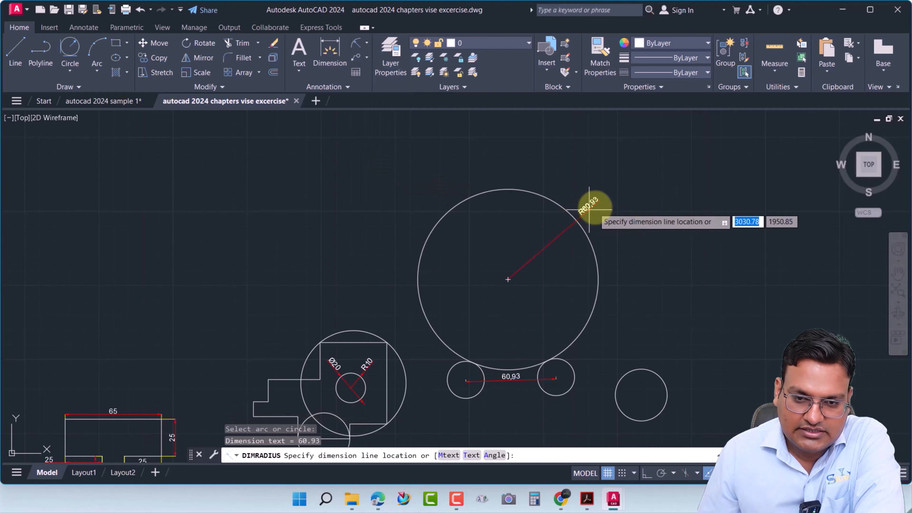
pyautogui.scroll(5, 600, 203)
pyautogui.scroll(-5, 610, 173)
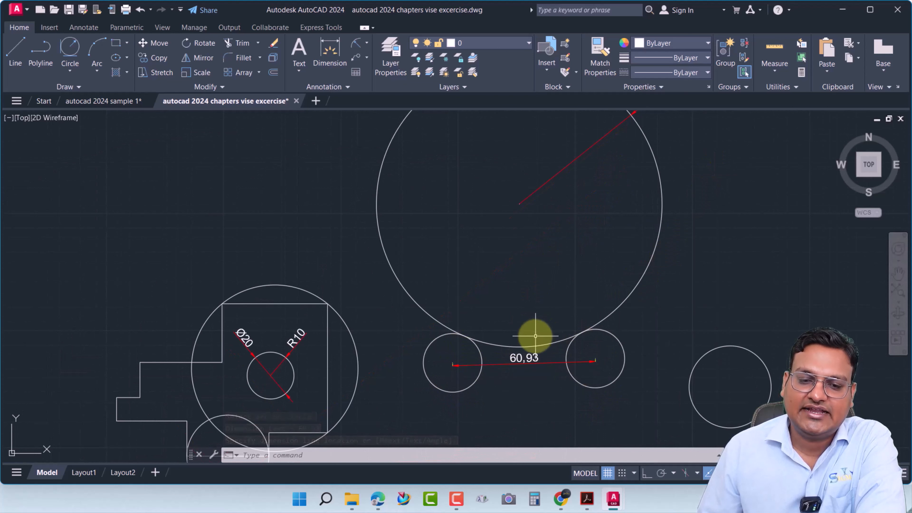
# Step: Draw three separate Center, Radius circles in a triangular layout in the empty space to the right, the first two about 25 in radius
pyautogui.scroll(-4, 511, 361)
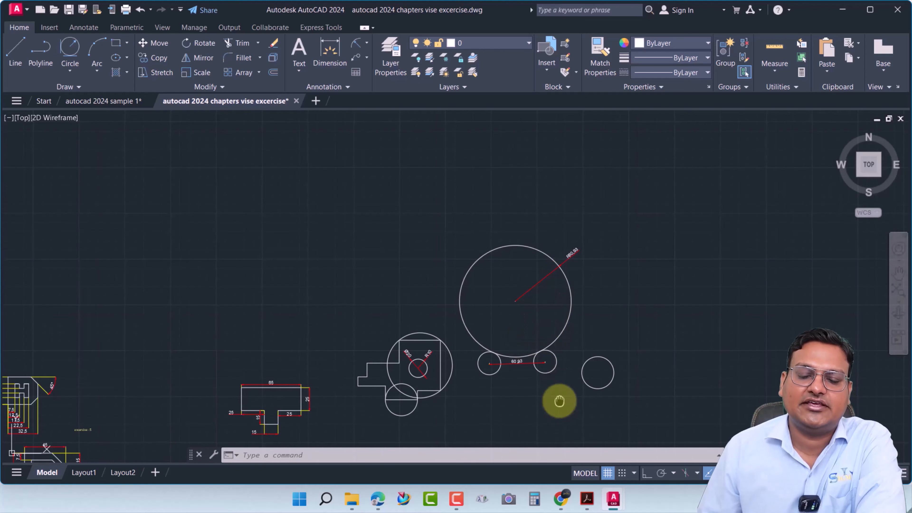
pyautogui.moveTo(555, 399); pyautogui.dragTo(309, 375, button='middle')
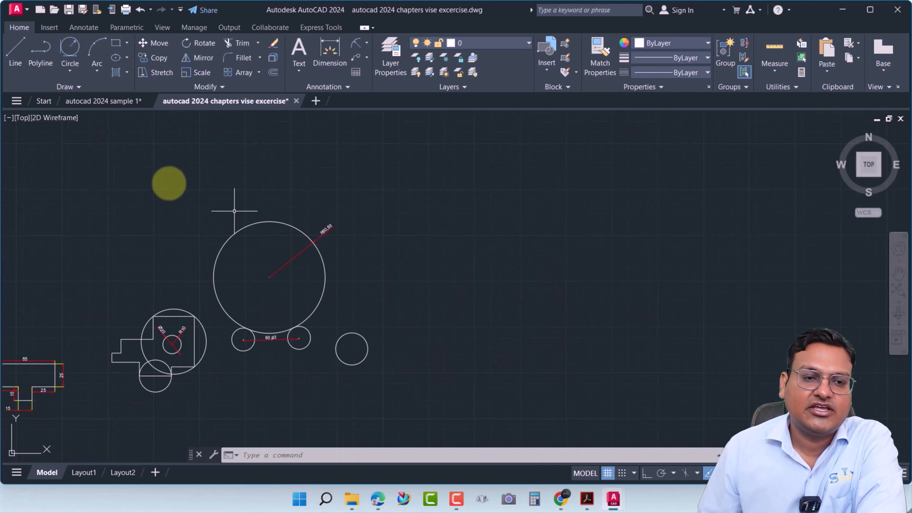
pyautogui.click(67, 70)
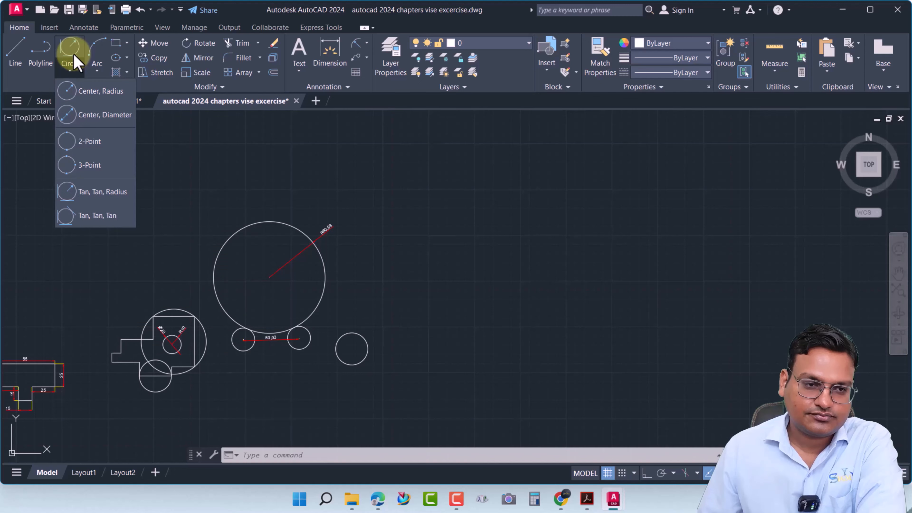
pyautogui.click(70, 92)
pyautogui.click(577, 245)
pyautogui.click(583, 268)
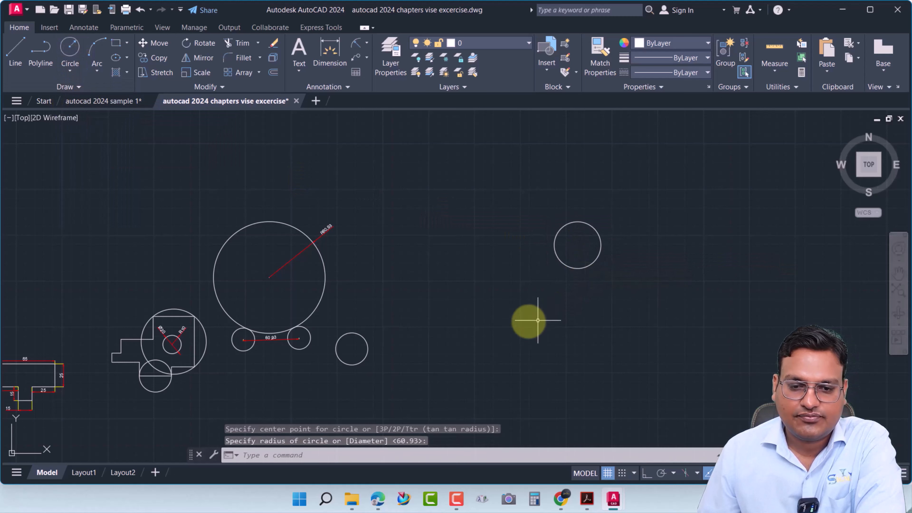
pyautogui.press('Return')
pyautogui.click(462, 319)
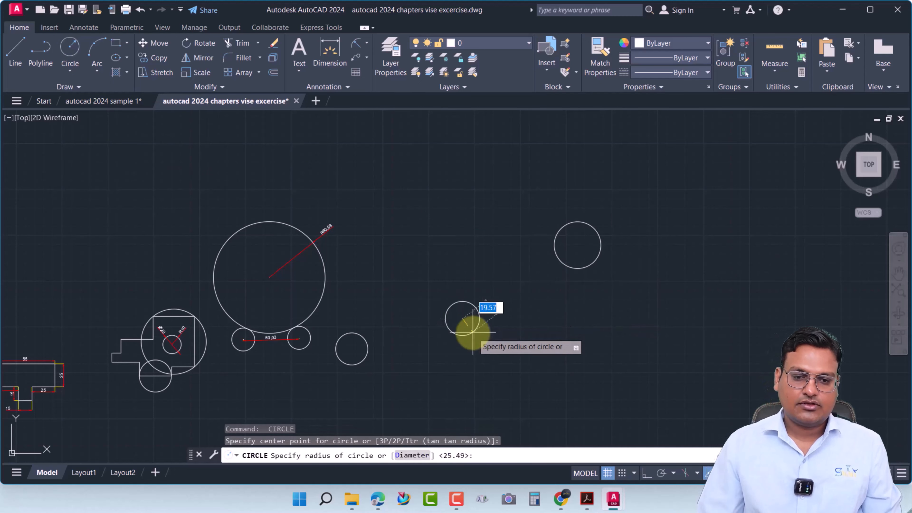
pyautogui.click(474, 338)
pyautogui.press('Return')
pyautogui.click(601, 347)
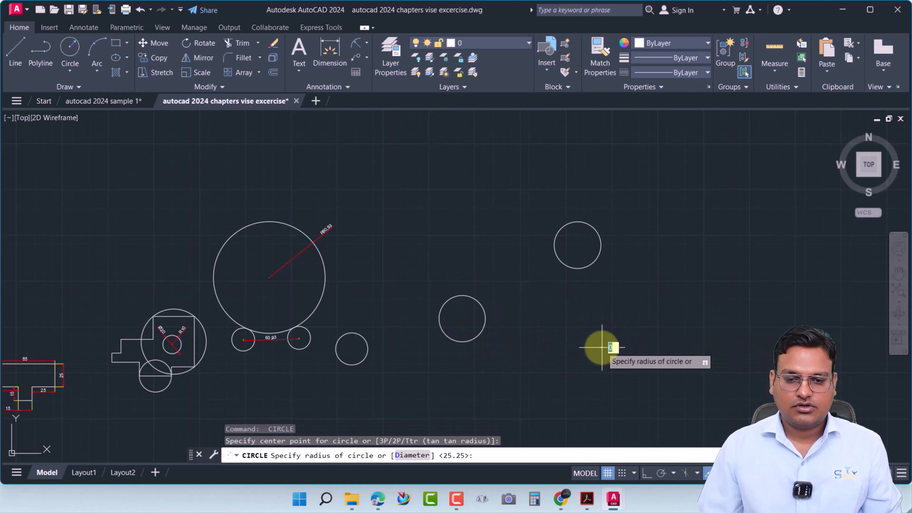
pyautogui.click(598, 373)
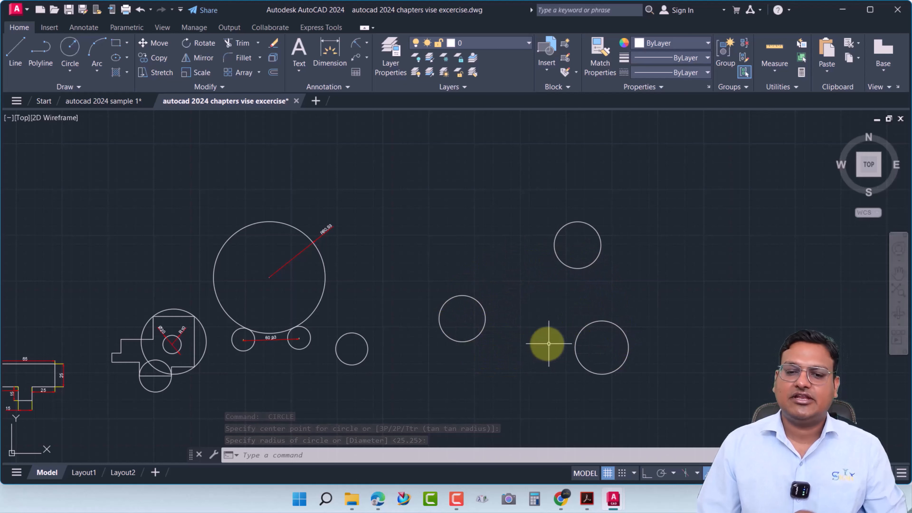
# Step: Draw a Tan, Tan, Tan circle touching the three separate circles of the triangular layout from between them
pyautogui.click(66, 74)
pyautogui.click(75, 221)
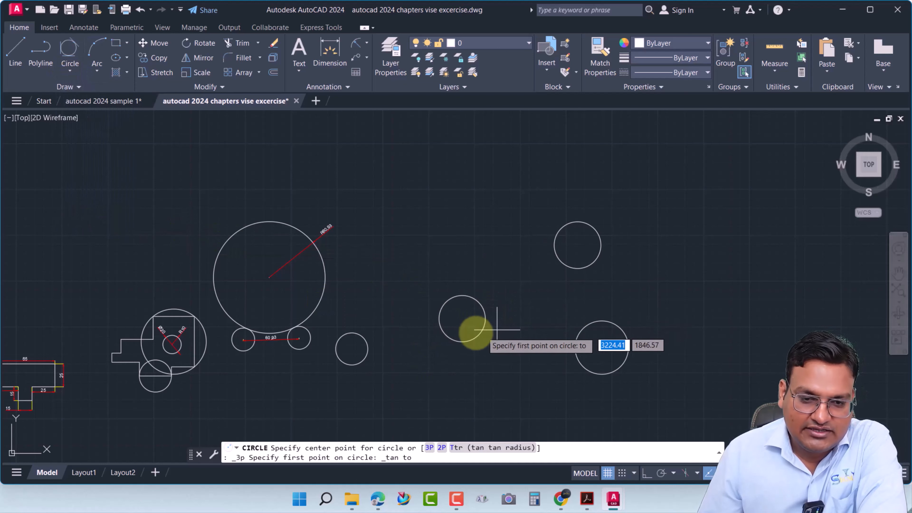
pyautogui.click(485, 314)
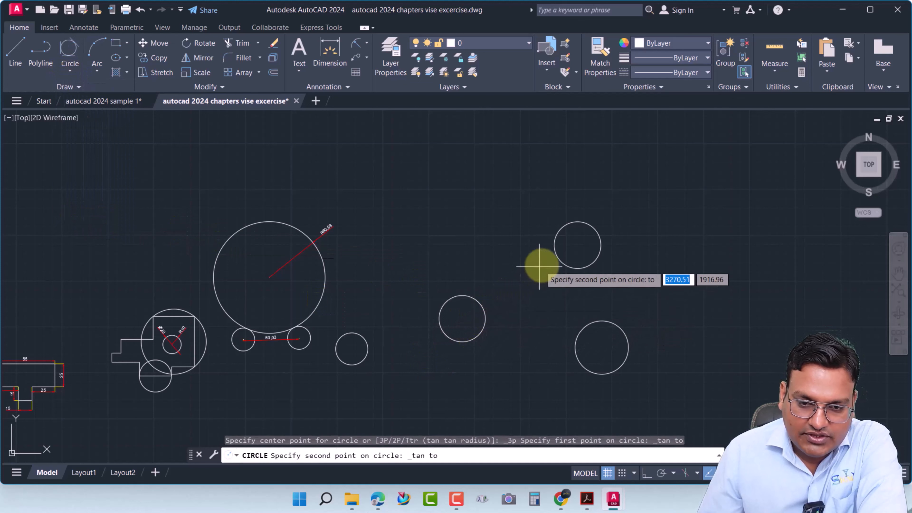
pyautogui.click(555, 258)
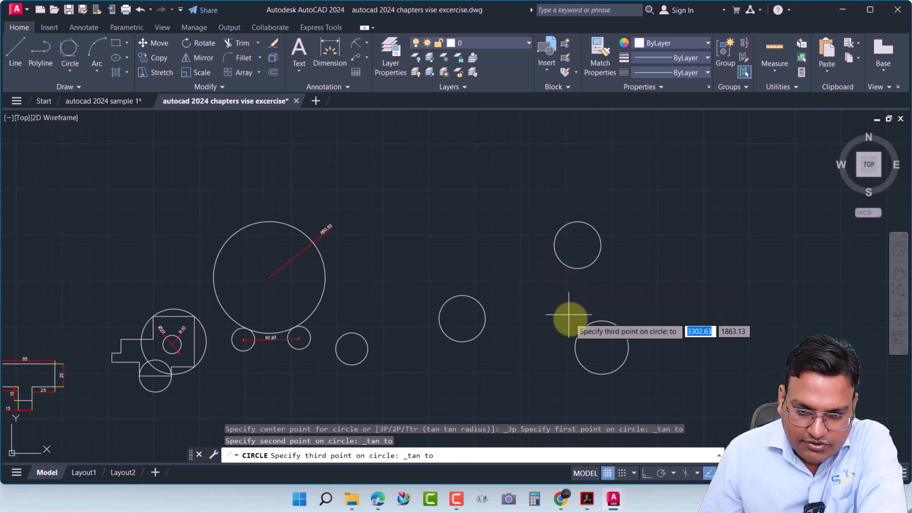
pyautogui.click(573, 335)
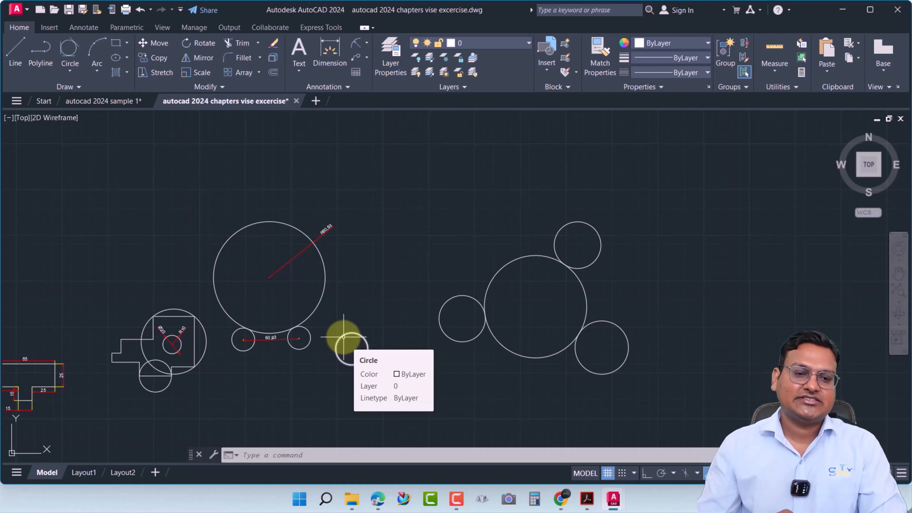
pyautogui.scroll(-2, 387, 372)
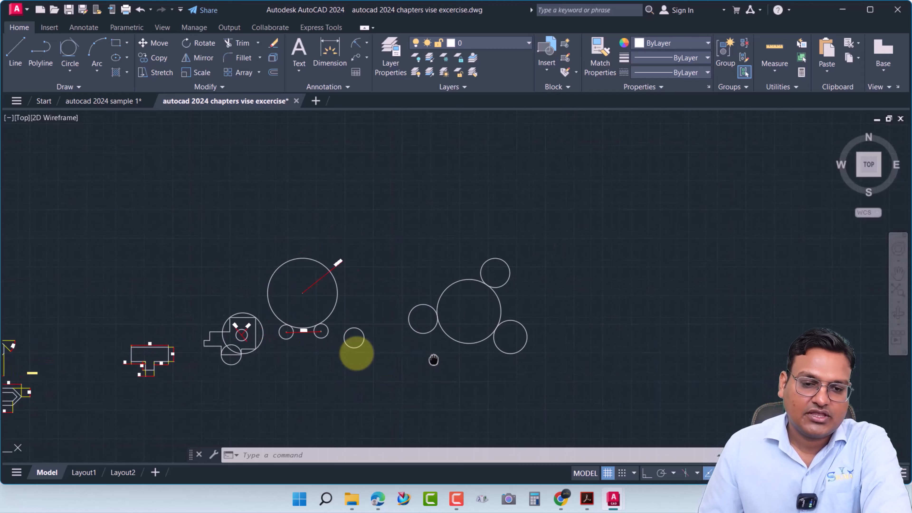
pyautogui.moveTo(300, 308); pyautogui.dragTo(611, 302, button='middle')
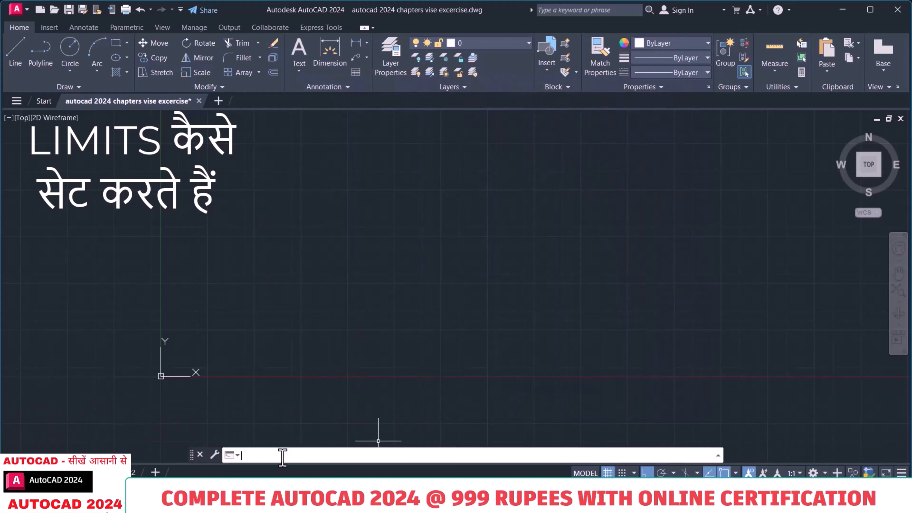
# Step: Set the model space limits to lower left corner 0,0 and upper right corner 300,300, and orient the view to Top
pyautogui.write('MIT')
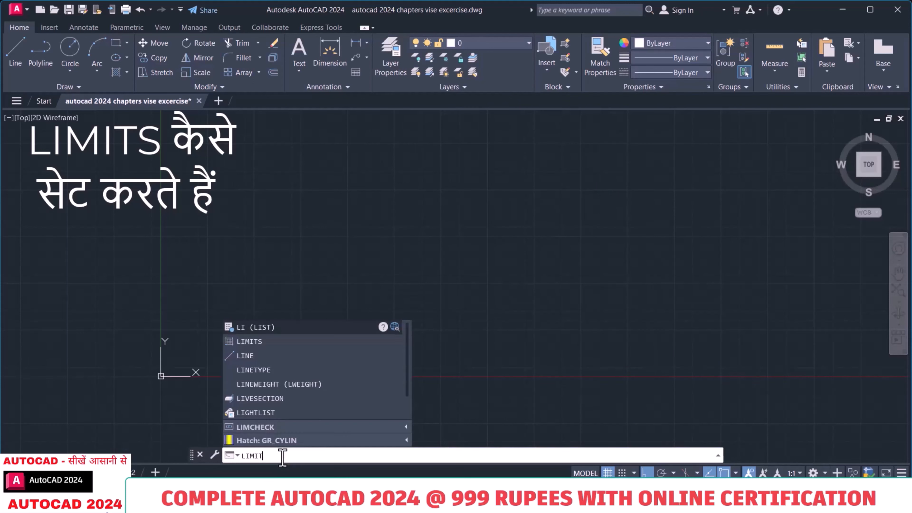
pyautogui.write('S')
pyautogui.press('Return')
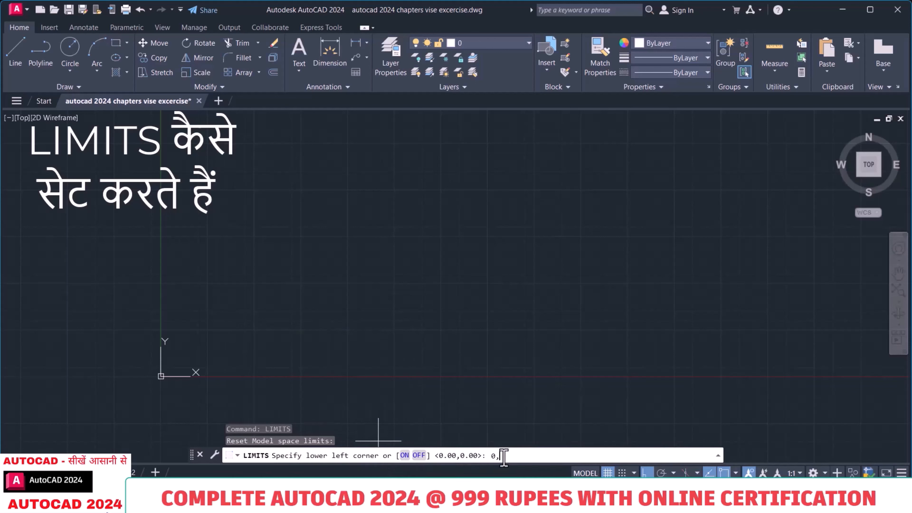
pyautogui.press('Return')
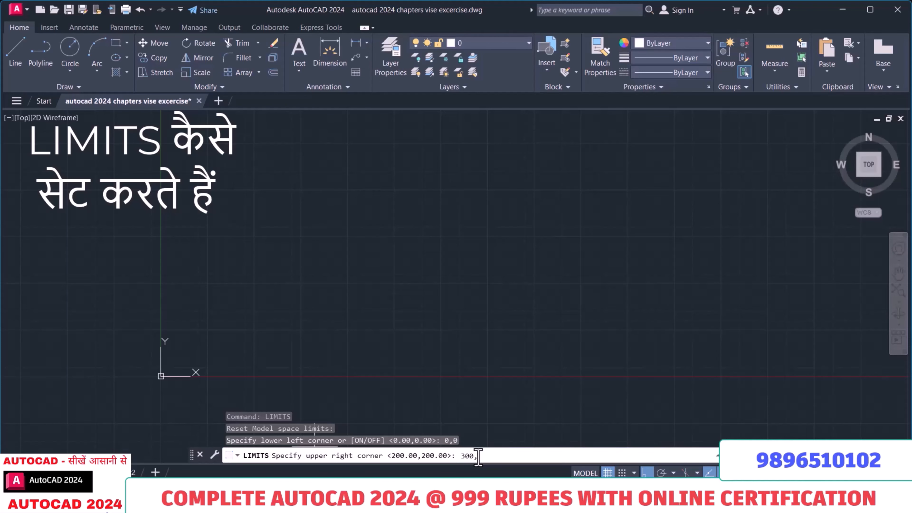
pyautogui.write('300')
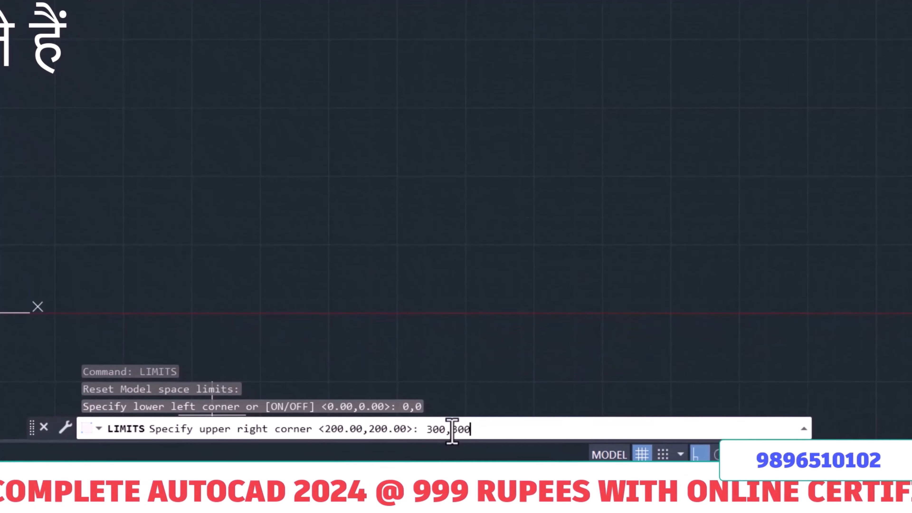
pyautogui.press('Return')
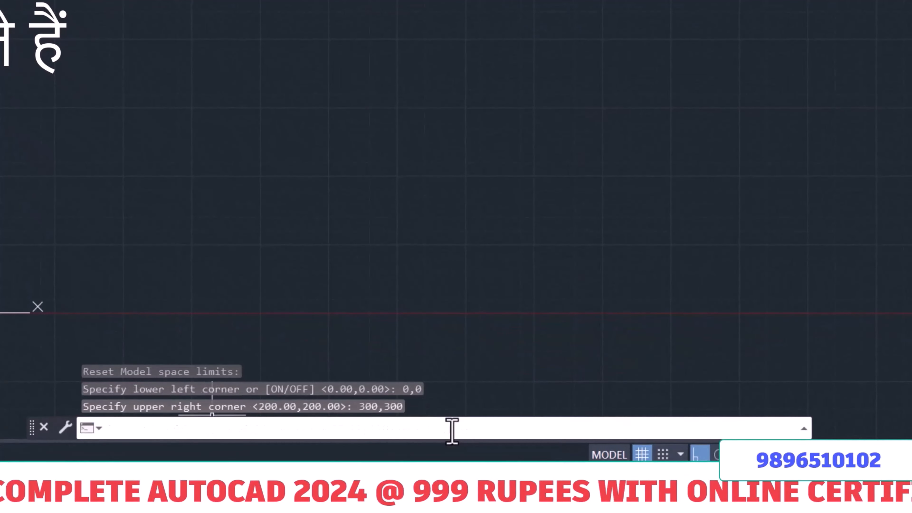
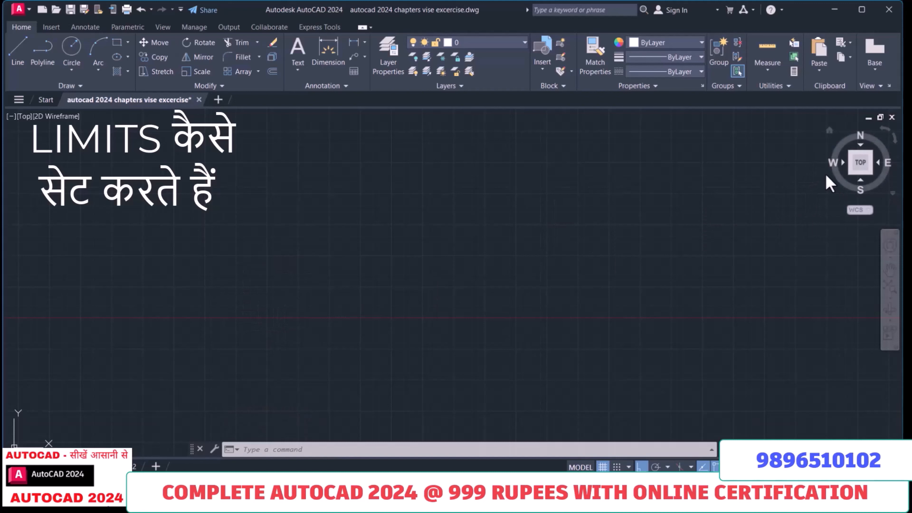
pyautogui.click(860, 166)
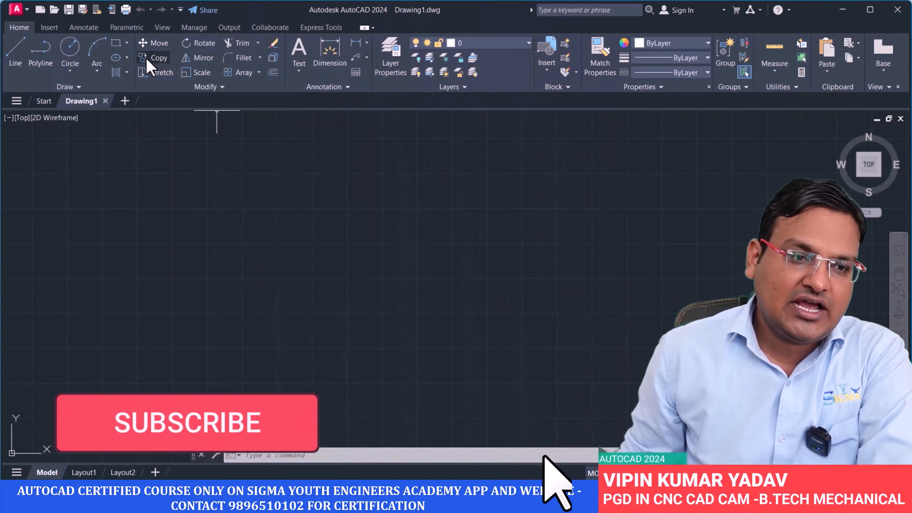
# Step: Draw a Center, Radius circle with radius 50 in the upper-left area of the empty drawing Drawing1
pyautogui.click(70, 47)
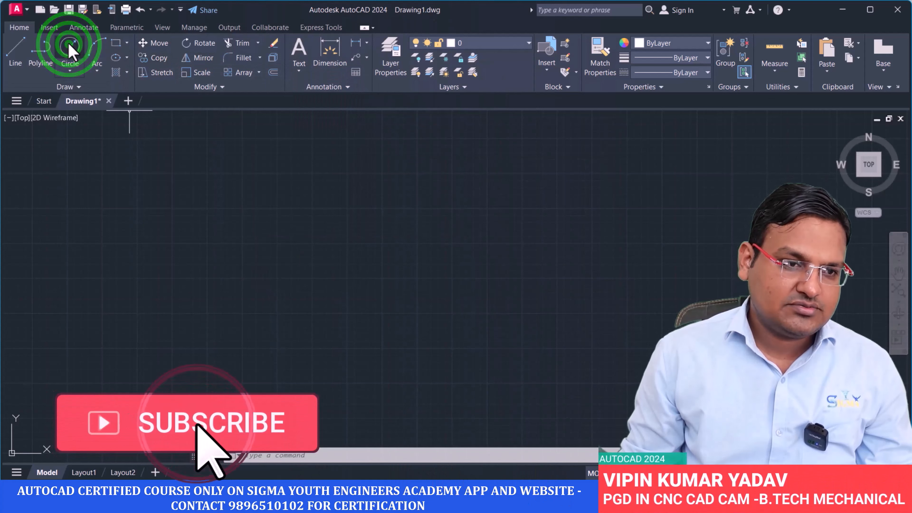
pyautogui.click(264, 211)
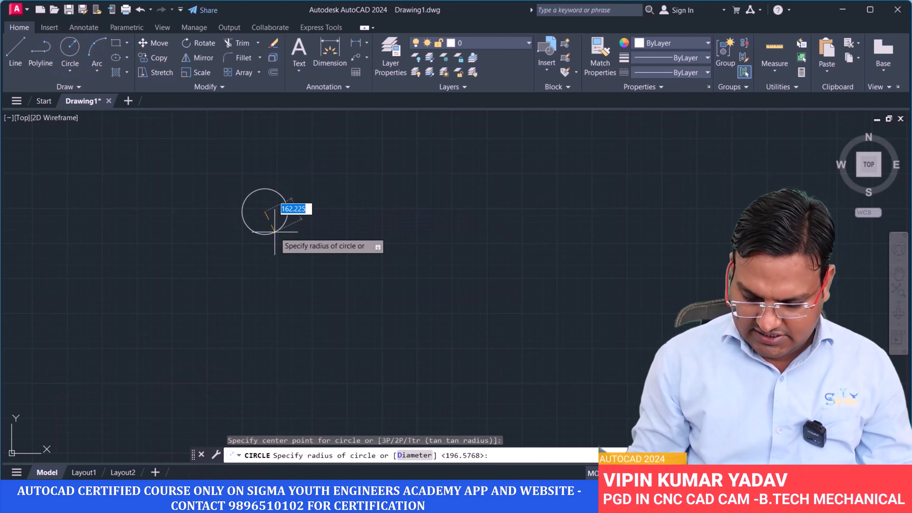
pyautogui.press('Return')
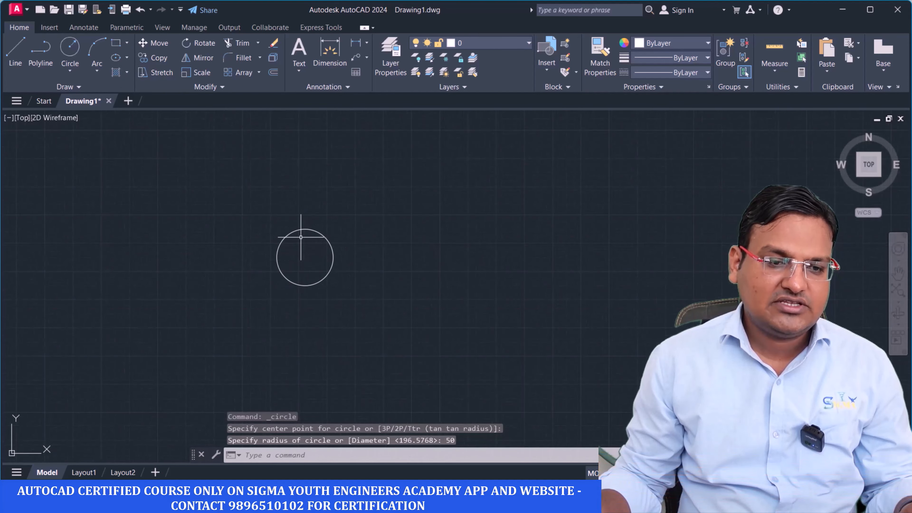
pyautogui.moveTo(311, 252); pyautogui.dragTo(303, 225, button='middle')
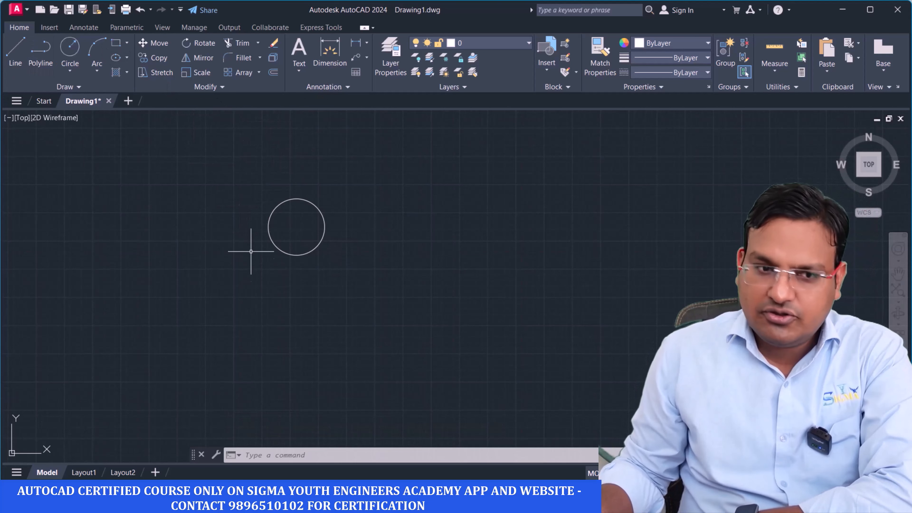
# Step: Try the Copy command on the circle, placing six freehand copies from its center around the empty space, and undo the copies
pyautogui.click(157, 59)
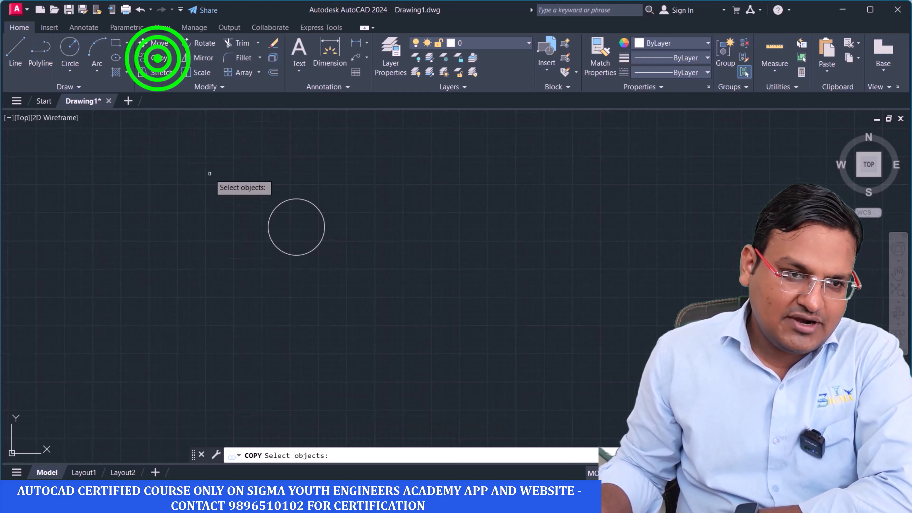
pyautogui.click(350, 268)
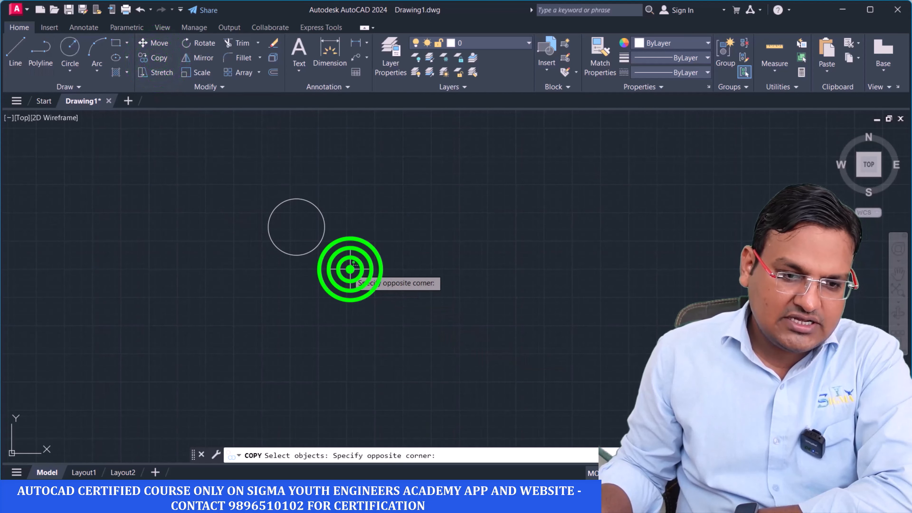
pyautogui.click(255, 186)
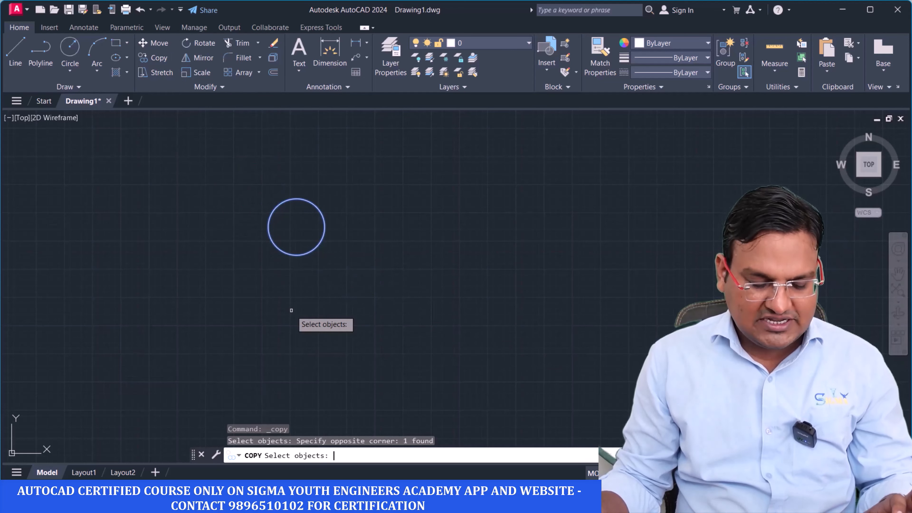
pyautogui.press('Return')
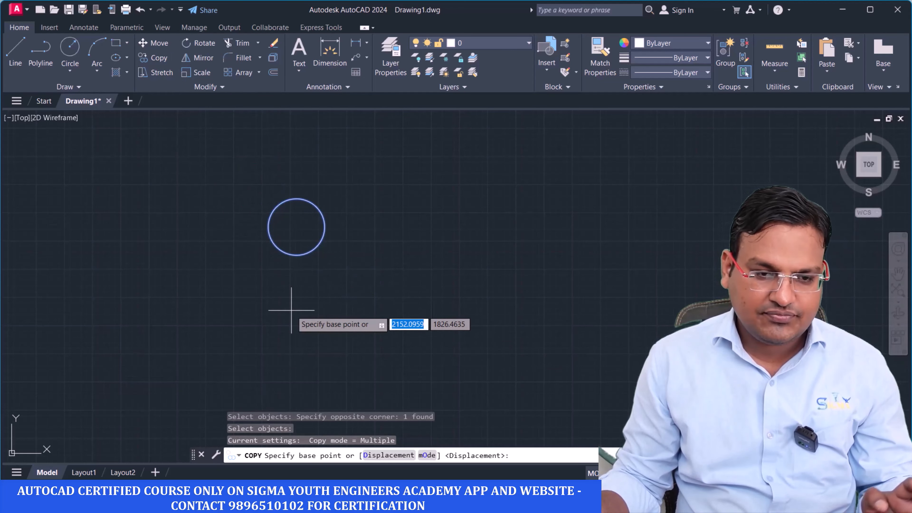
pyautogui.click(297, 227)
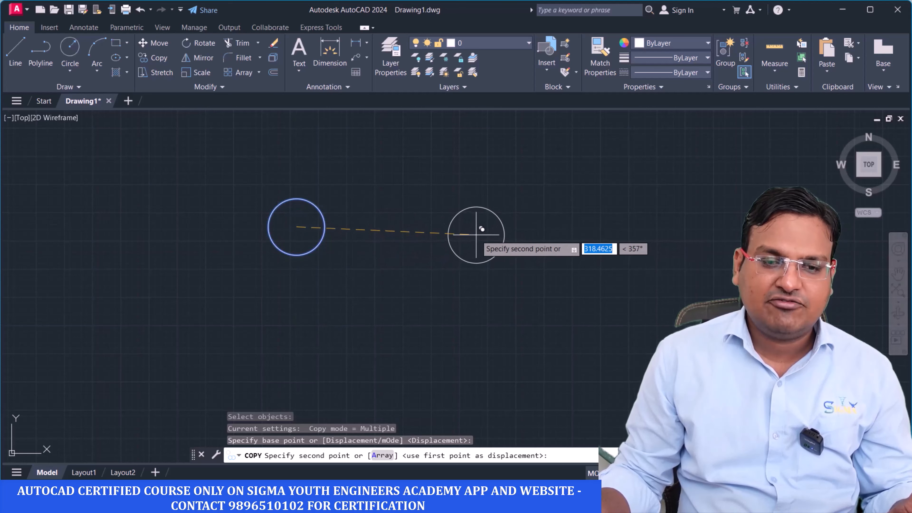
pyautogui.click(420, 234)
pyautogui.click(609, 231)
pyautogui.click(847, 236)
pyautogui.click(599, 344)
pyautogui.click(376, 347)
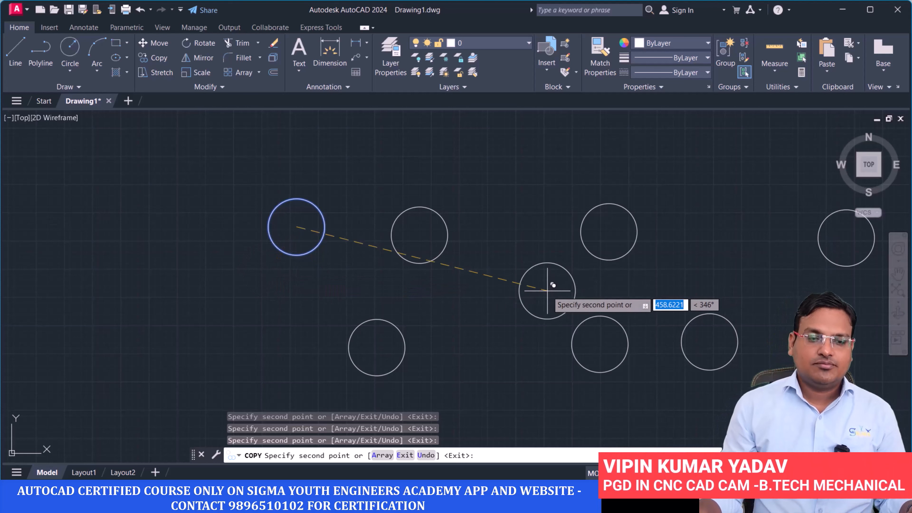
pyautogui.press('Escape')
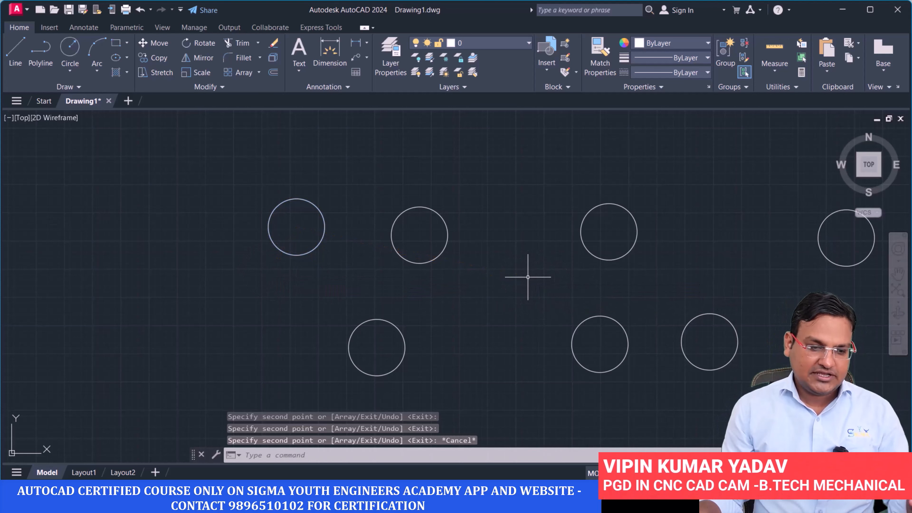
pyautogui.hotkey('ctrl', 'z')
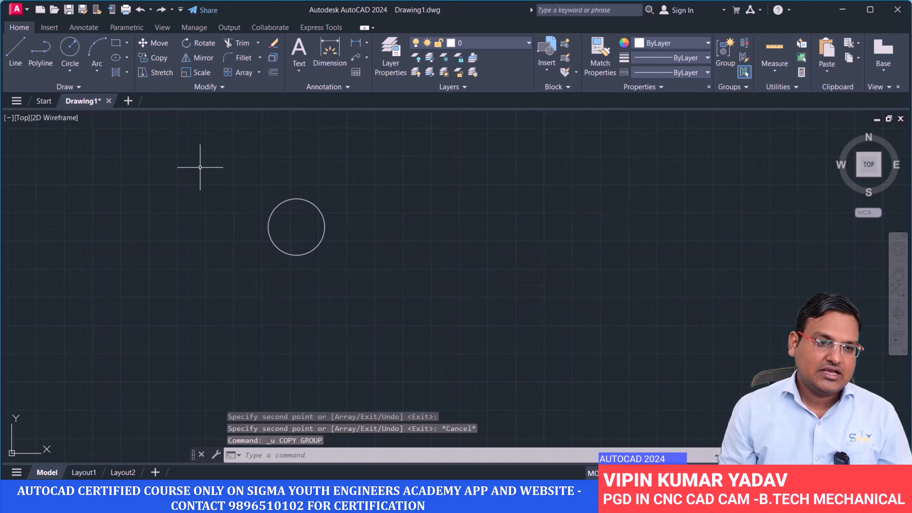
# Step: Copy the circle from its center 150 units horizontally to the right with Ortho on
pyautogui.click(340, 269)
pyautogui.click(264, 186)
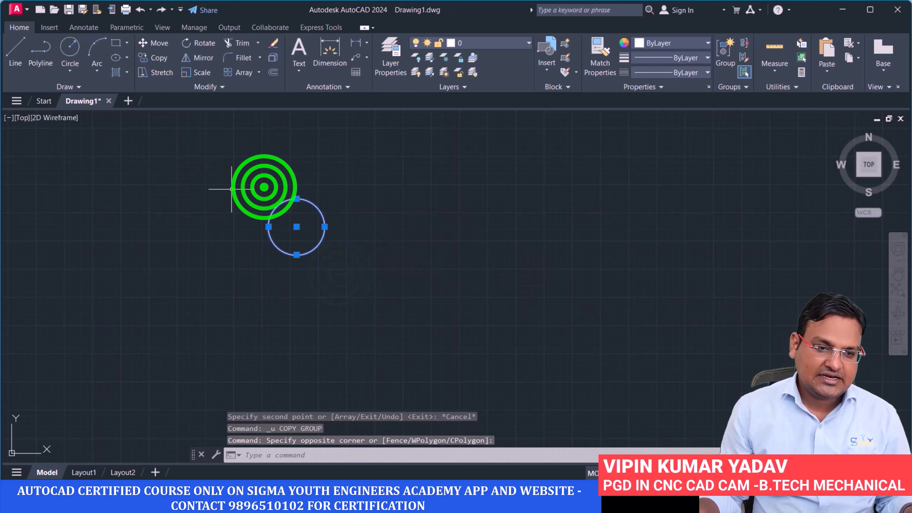
pyautogui.click(153, 57)
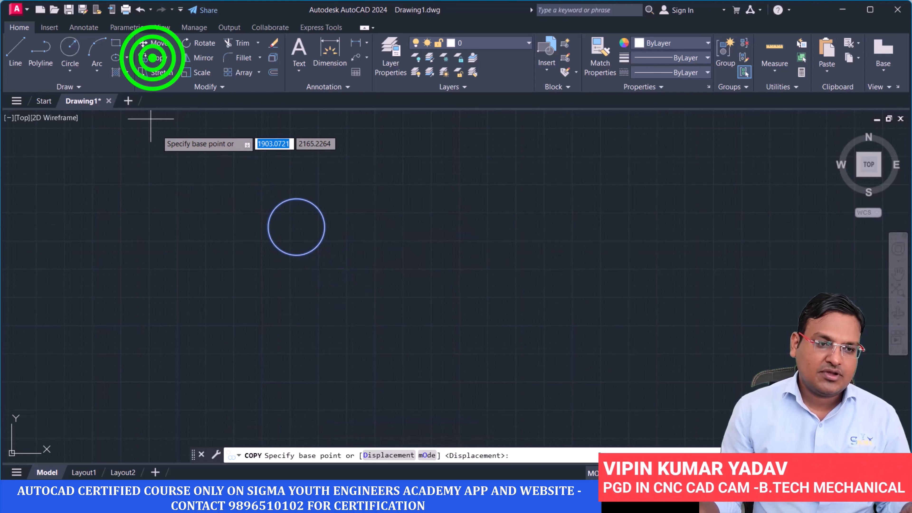
pyautogui.click(296, 226)
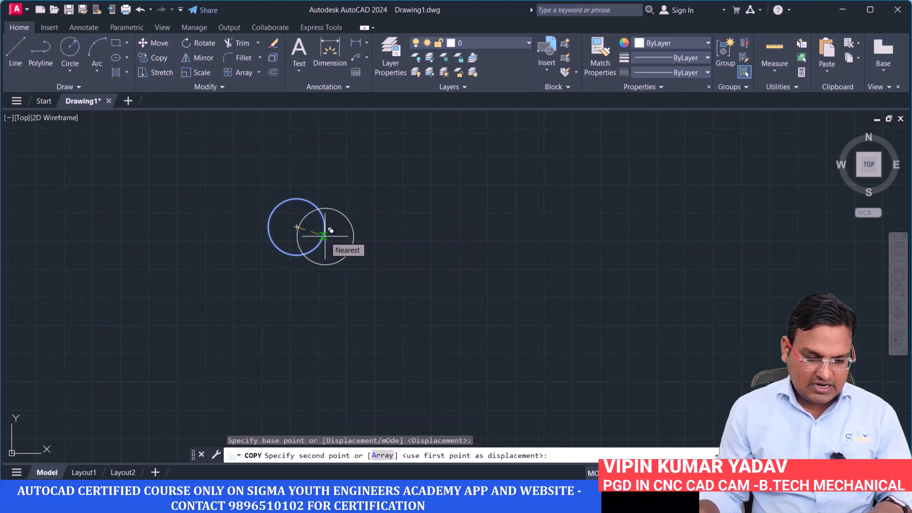
pyautogui.press('F8')
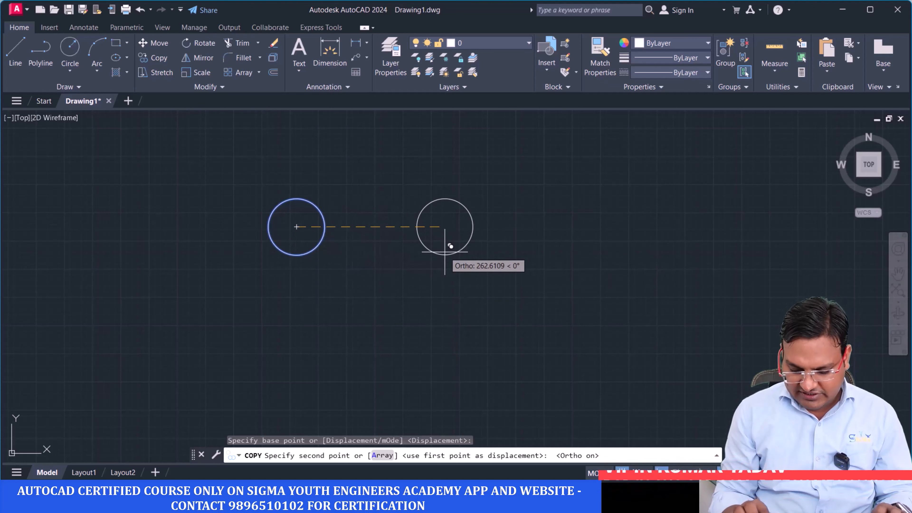
pyautogui.write('150')
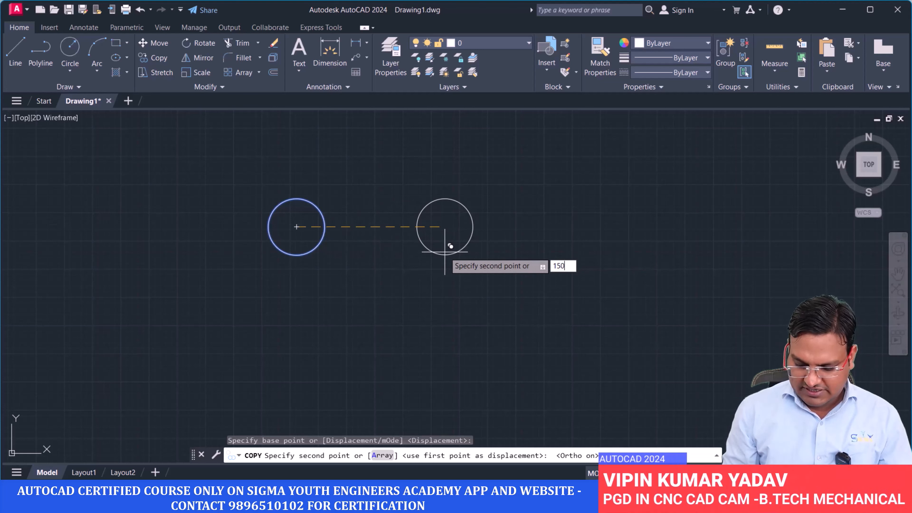
pyautogui.press('Return')
pyautogui.press('Return')
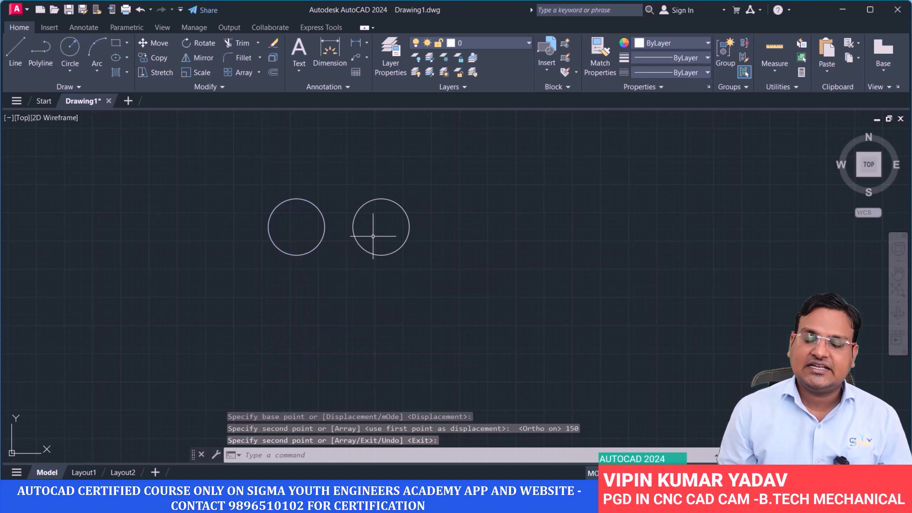
# Step: Add a linear dimension between the centers of the two circles, with the dimension line above them
pyautogui.click(355, 42)
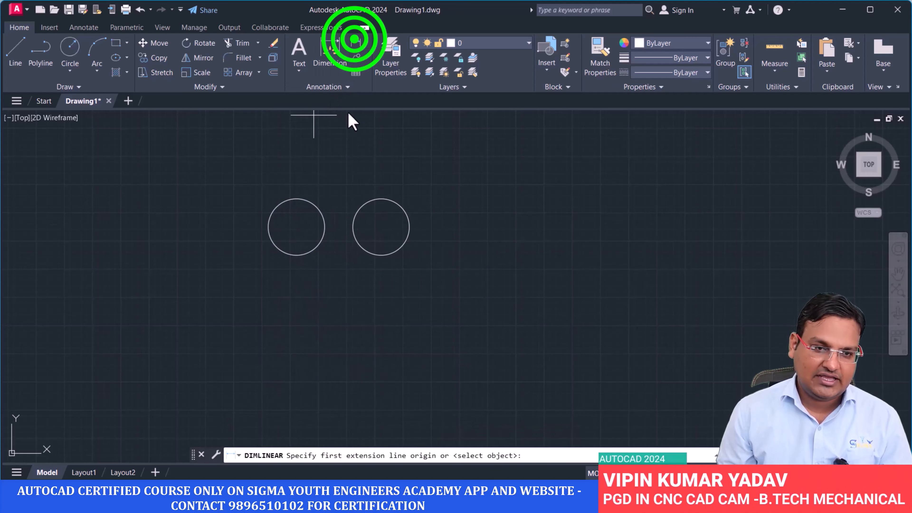
pyautogui.click(296, 227)
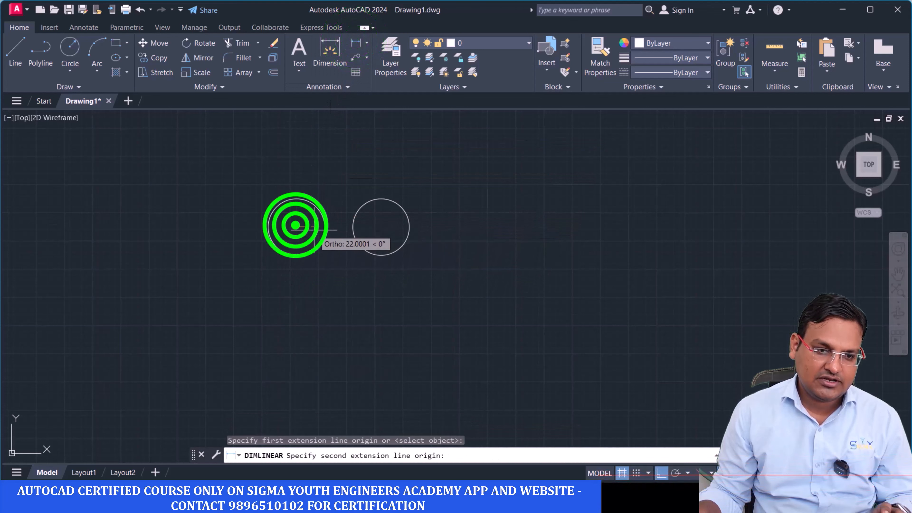
pyautogui.click(380, 227)
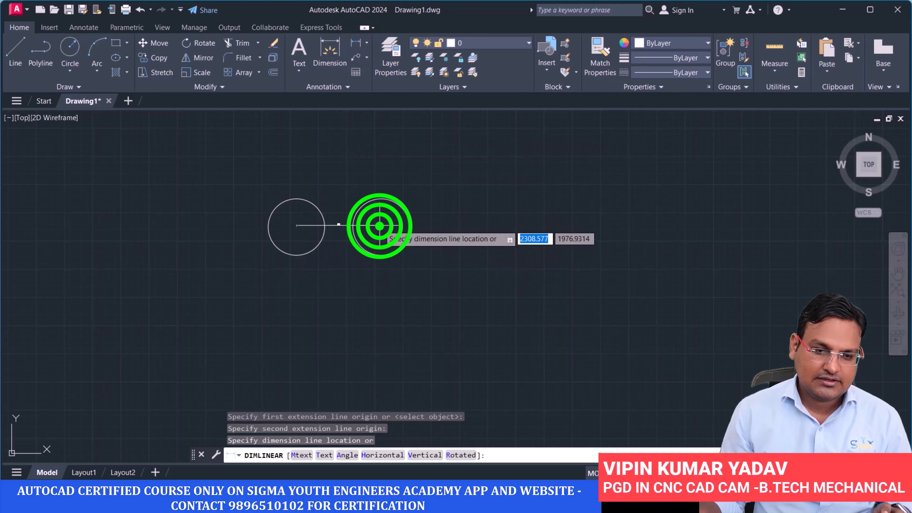
pyautogui.click(373, 178)
pyautogui.scroll(8, 352, 192)
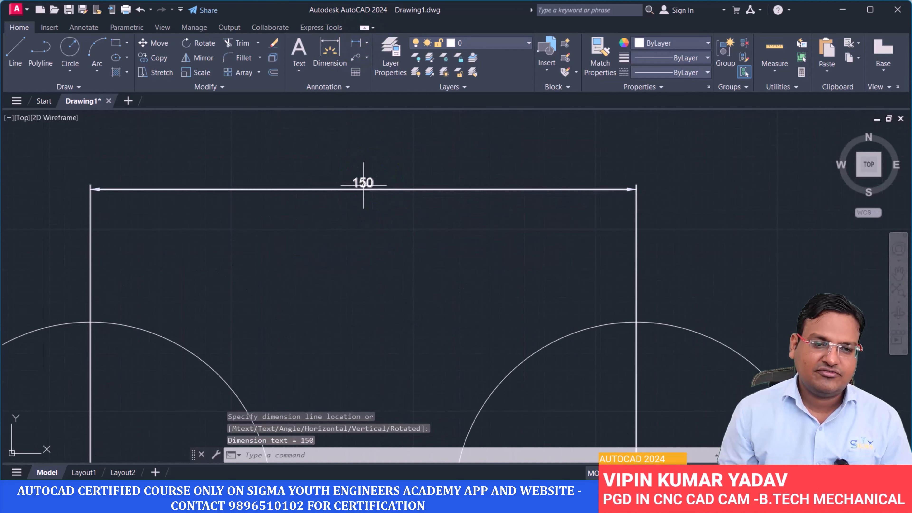
# Step: Erase the linear dimension between the two circle centers
pyautogui.scroll(-4, 363, 186)
pyautogui.scroll(6, 363, 185)
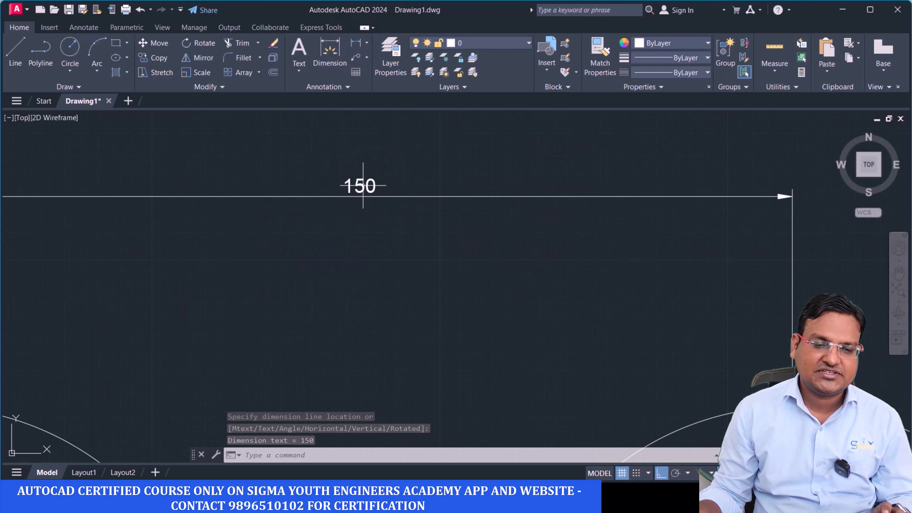
pyautogui.scroll(-5, 363, 185)
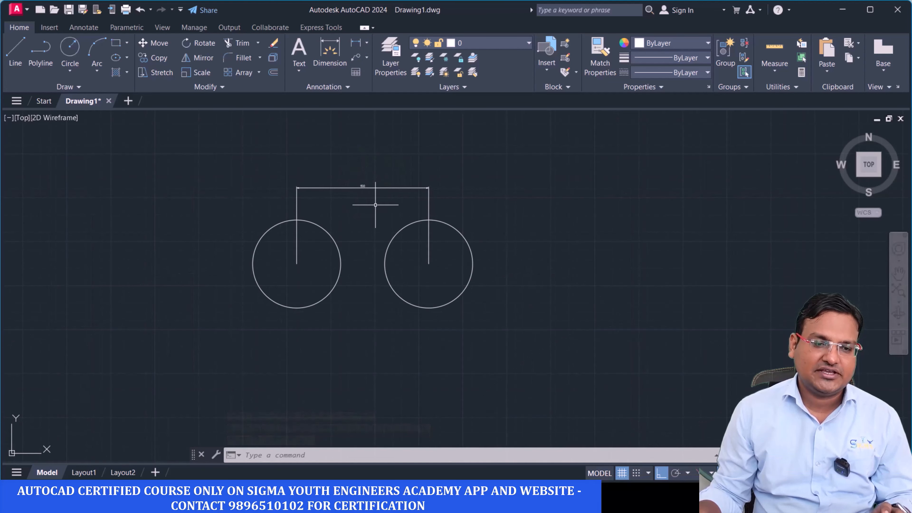
pyautogui.click(370, 197)
pyautogui.click(352, 172)
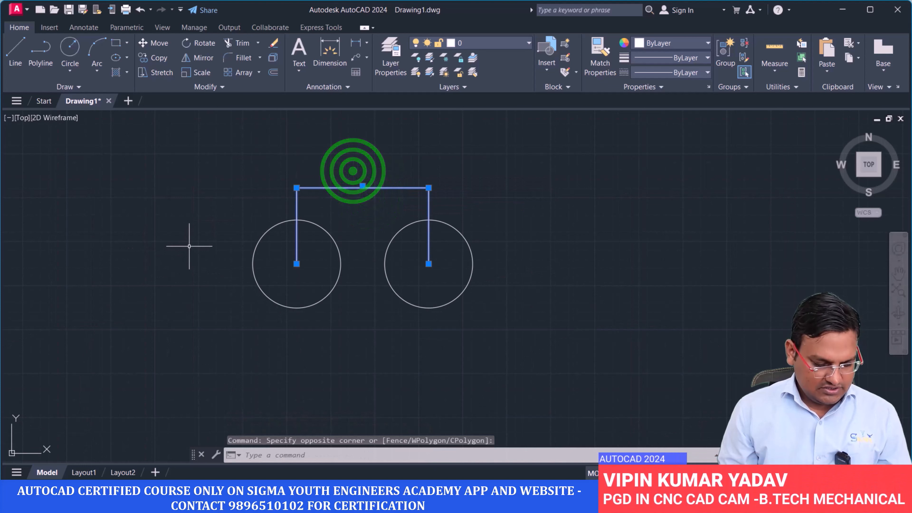
pyautogui.write('e')
pyautogui.press('Return')
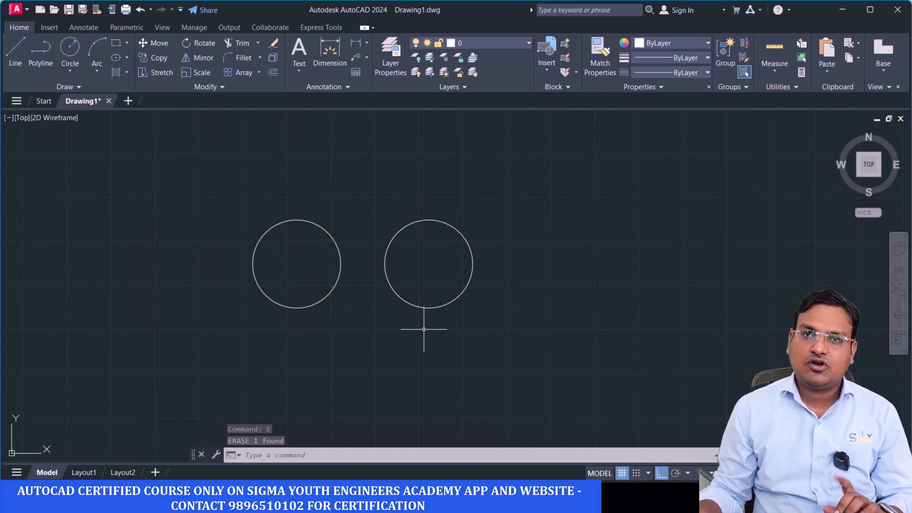
# Step: Draw two vertical lines in the right-hand circle, from its center to the top quadrant and from its center to the bottom quadrant
pyautogui.scroll(-4, 438, 319)
pyautogui.moveTo(438, 334); pyautogui.dragTo(401, 296, button='middle')
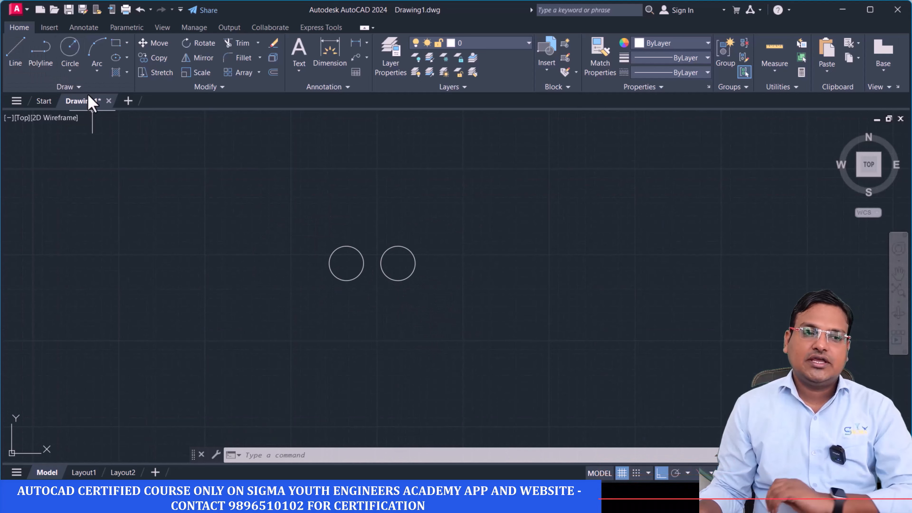
pyautogui.click(15, 54)
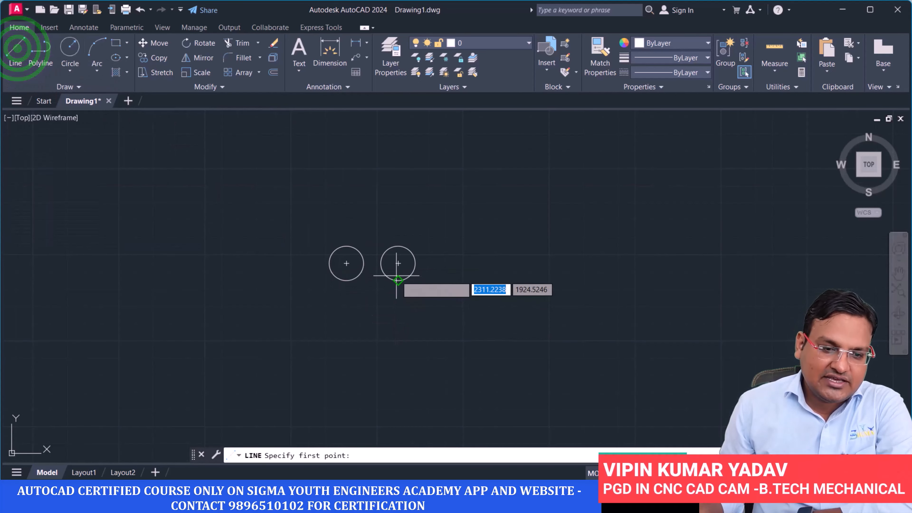
pyautogui.scroll(5, 396, 276)
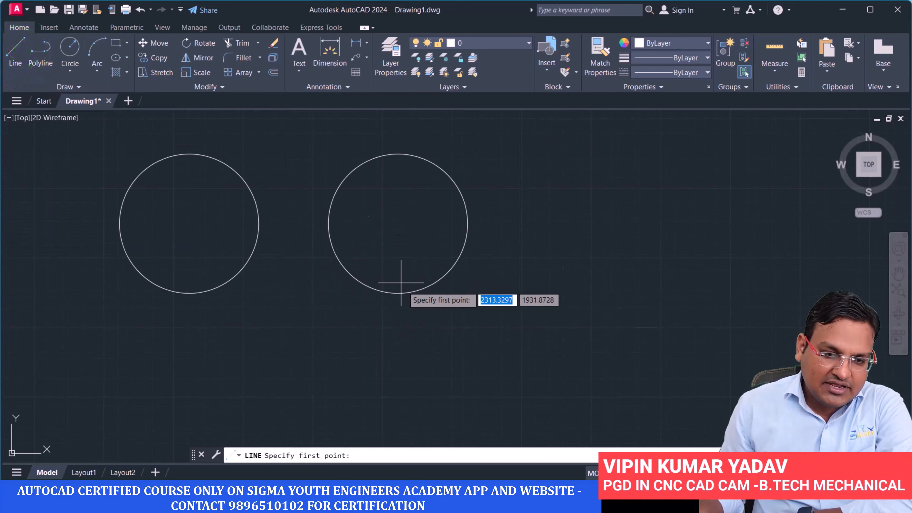
pyautogui.click(398, 224)
pyautogui.click(397, 152)
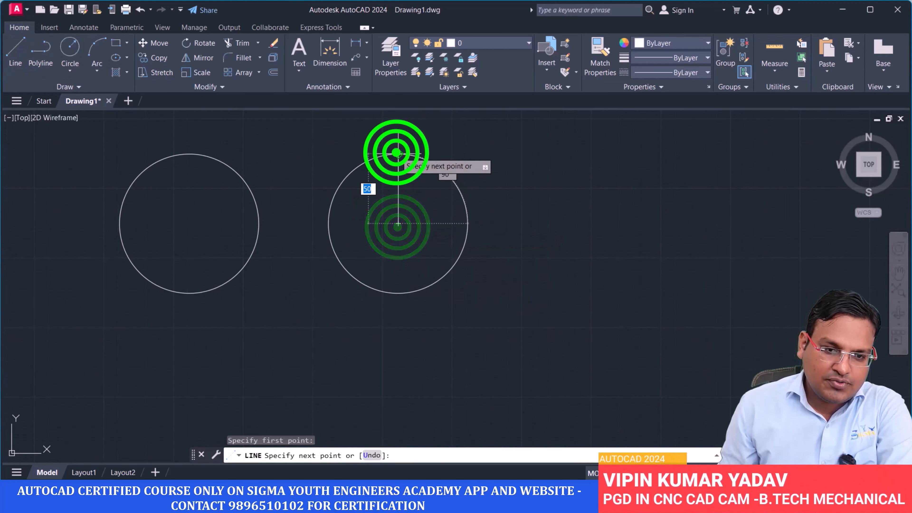
pyautogui.press('Return')
pyautogui.press('Return')
pyautogui.click(396, 224)
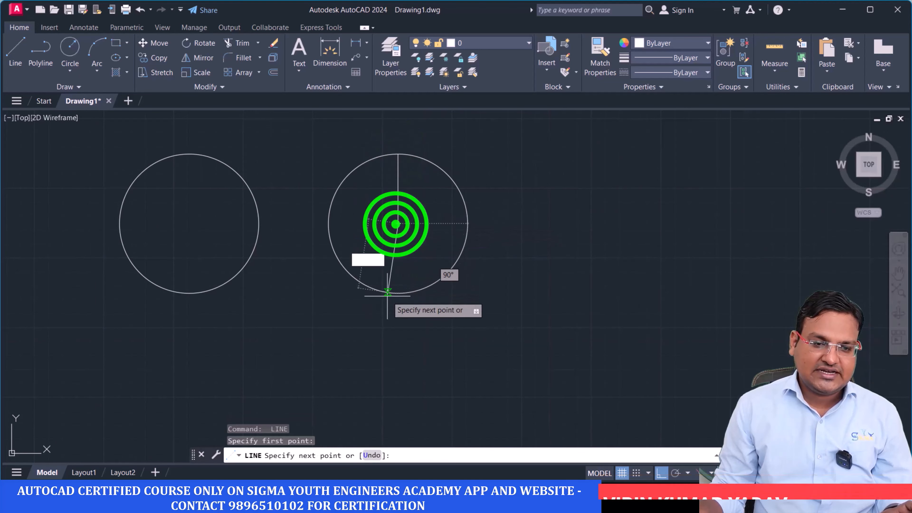
pyautogui.click(396, 293)
pyautogui.press('Return')
# Step: Draw two horizontal lines in the right-hand circle, from its center to the left quadrant and from its center to the right quadrant
pyautogui.press('Return')
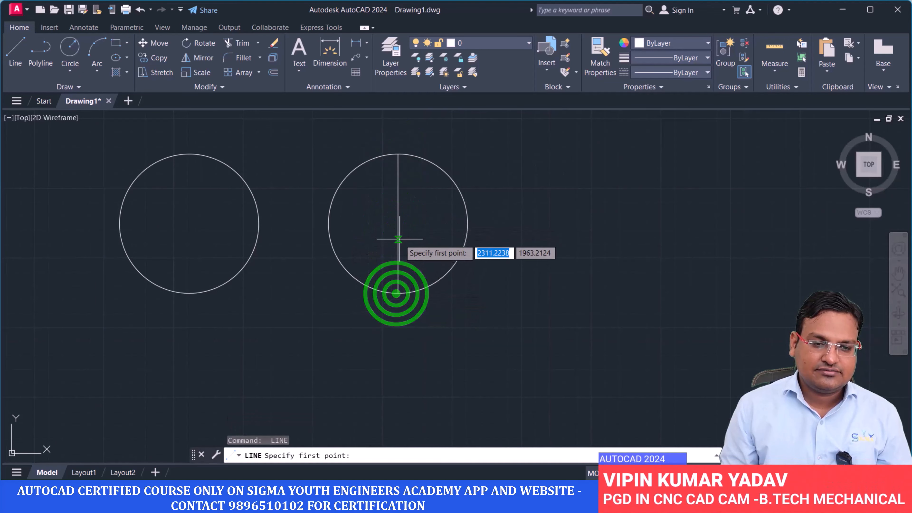
pyautogui.click(397, 225)
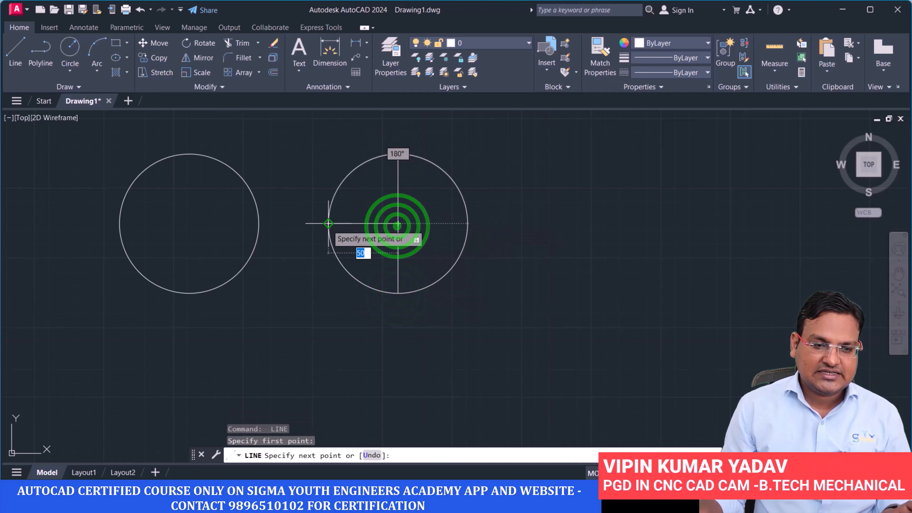
pyautogui.click(328, 224)
pyautogui.press('Return')
pyautogui.press('Return')
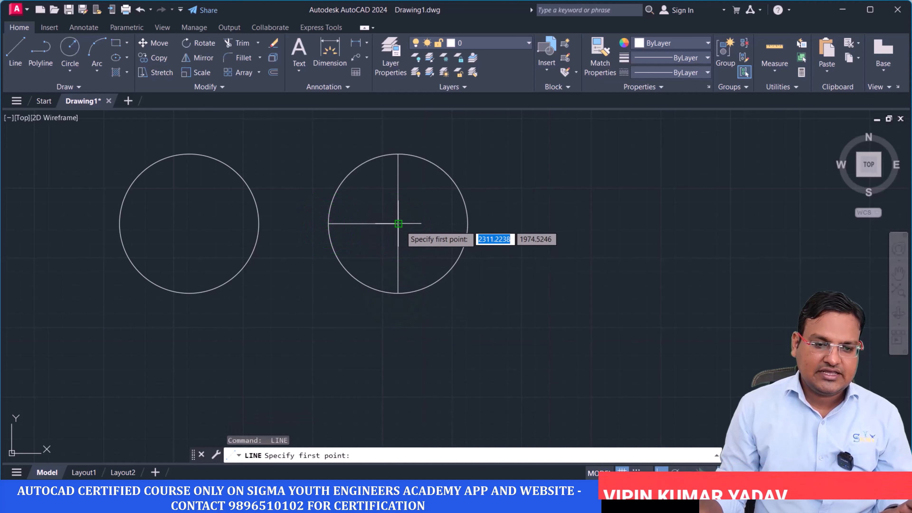
pyautogui.click(398, 223)
pyautogui.click(467, 224)
pyautogui.press('Return')
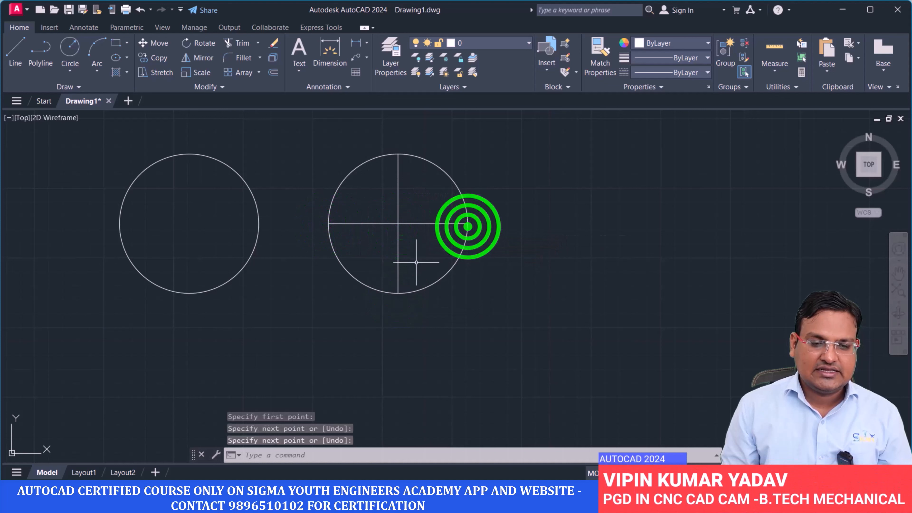
# Step: Copy both circles and the cross lines from the left circle's center with the Array option, 10 items spaced 500 units horizontally to the right
pyautogui.scroll(-4, 417, 261)
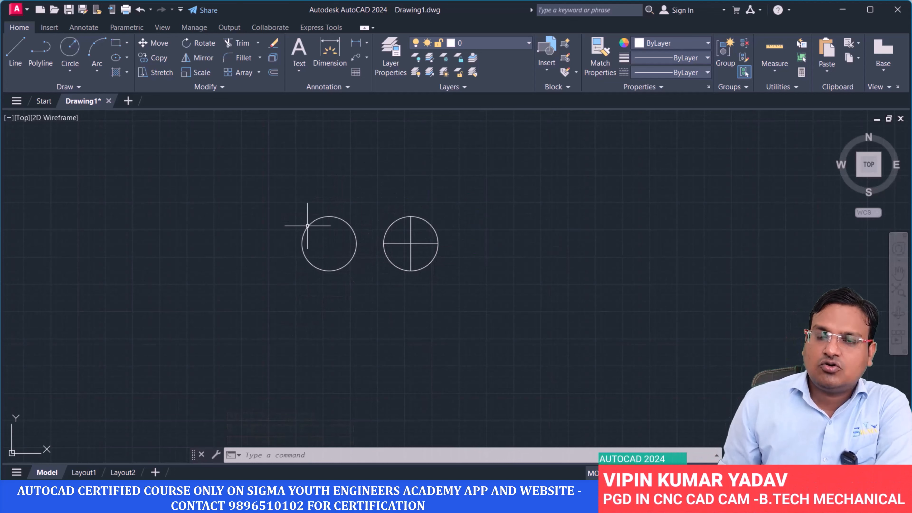
pyautogui.click(454, 301)
pyautogui.click(274, 193)
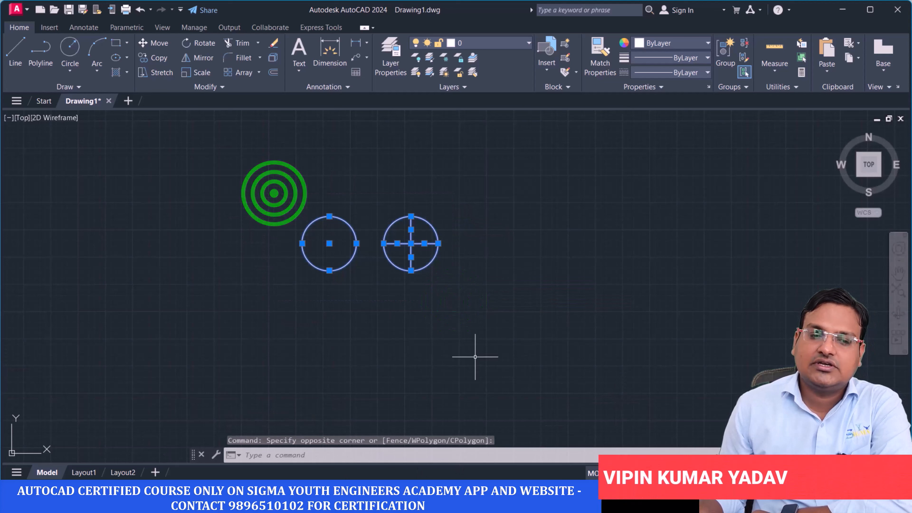
pyautogui.click(159, 58)
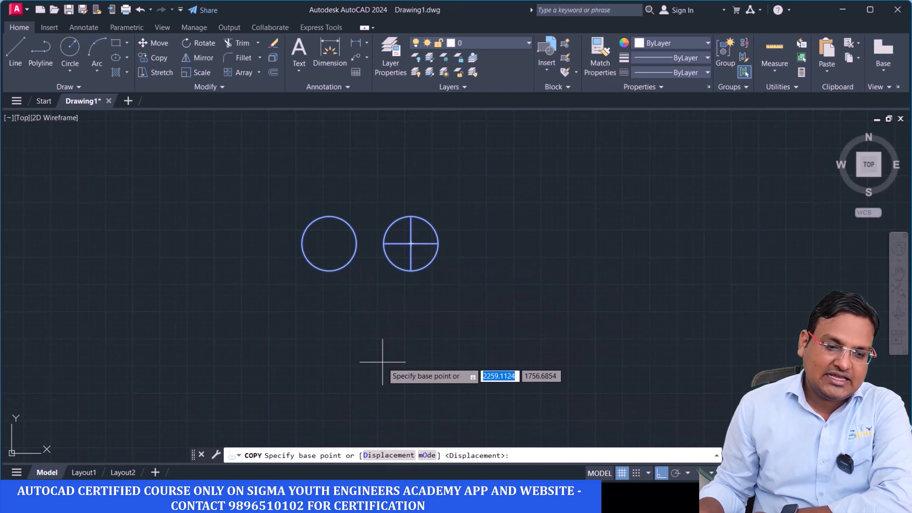
pyautogui.click(329, 244)
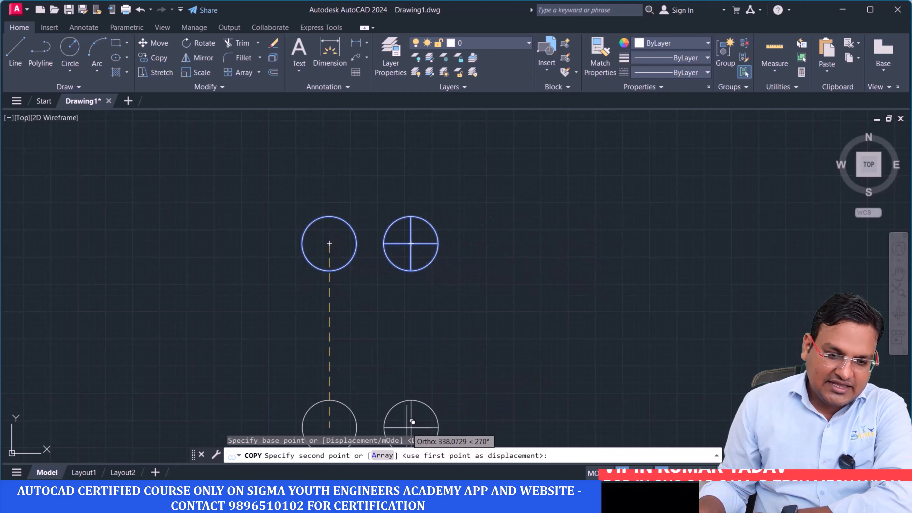
pyautogui.click(379, 455)
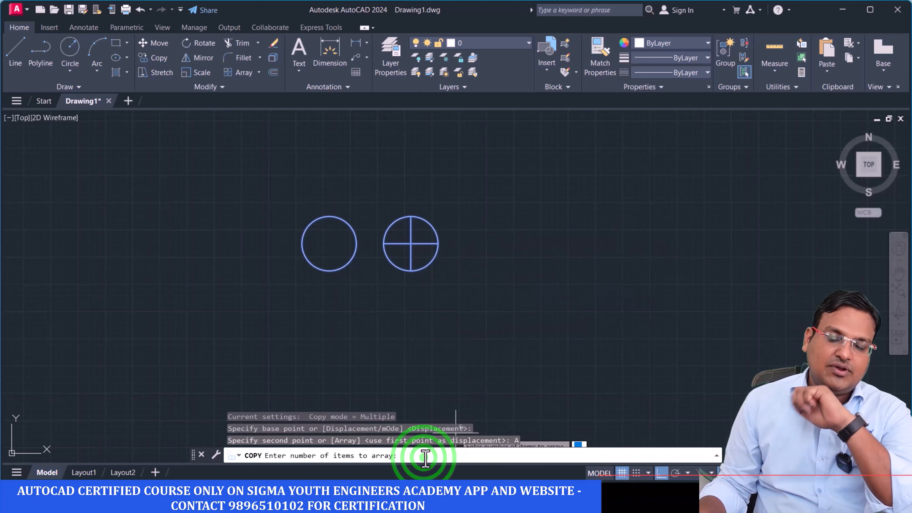
pyautogui.write('10')
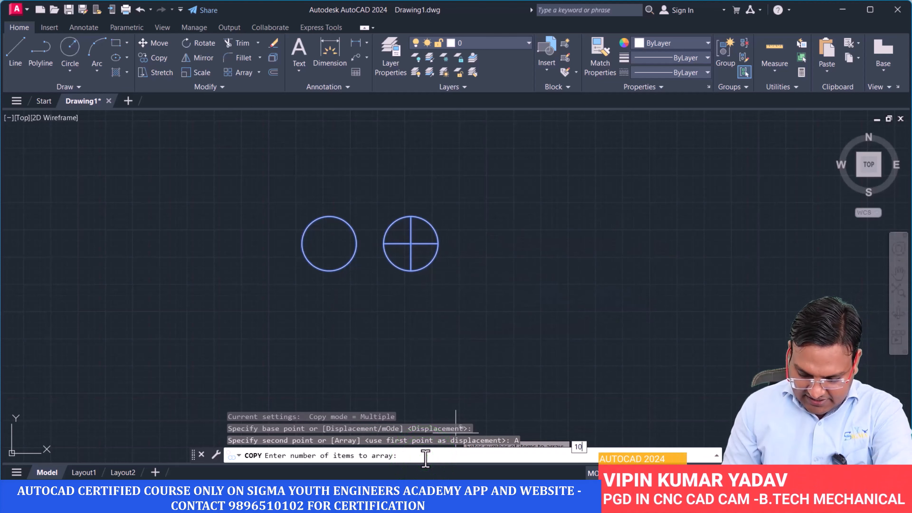
pyautogui.press('Return')
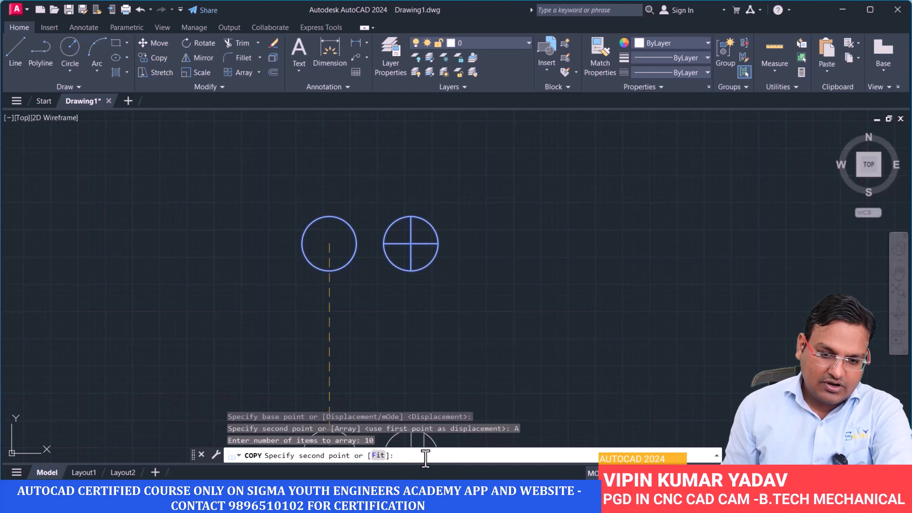
pyautogui.scroll(-4, 485, 256)
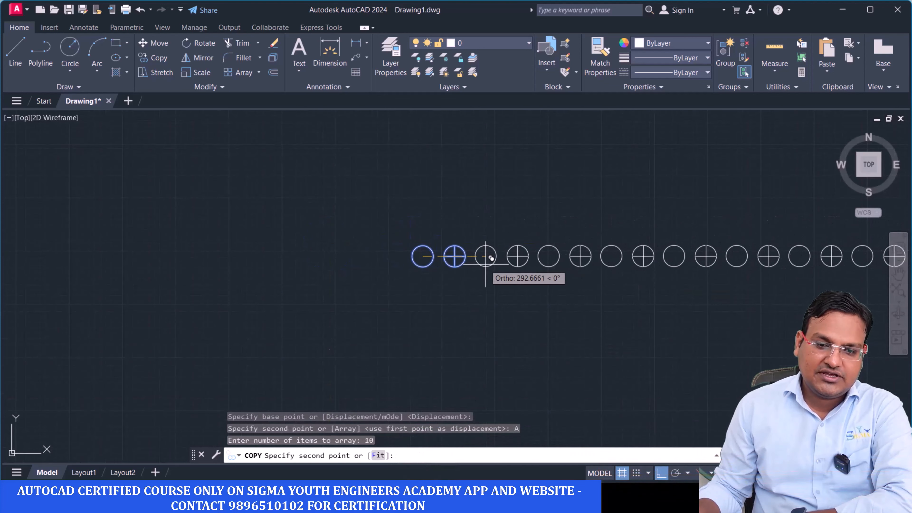
pyautogui.moveTo(483, 255); pyautogui.dragTo(112, 250, button='middle')
pyautogui.moveTo(203, 256)
pyautogui.mouseDown(button='middle')
pyautogui.moveTo(301, 255)
pyautogui.moveTo(291, 254)
pyautogui.mouseUp(button='middle')
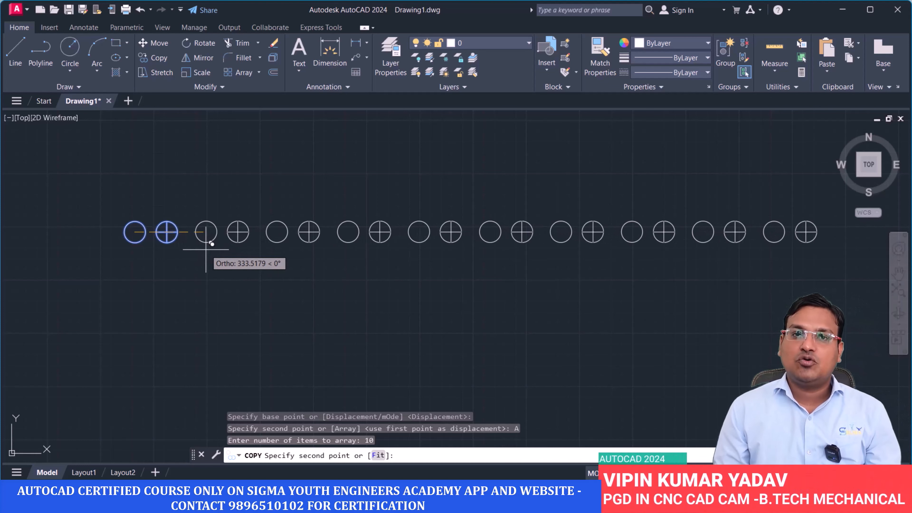
pyautogui.moveTo(205, 248)
pyautogui.mouseDown(button='middle')
pyautogui.moveTo(257, 252)
pyautogui.moveTo(282, 240)
pyautogui.mouseUp(button='middle')
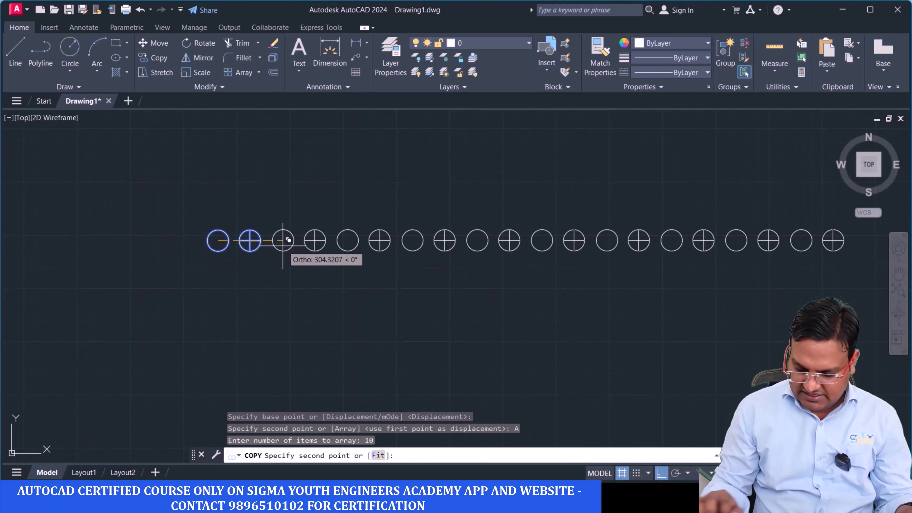
pyautogui.write('500')
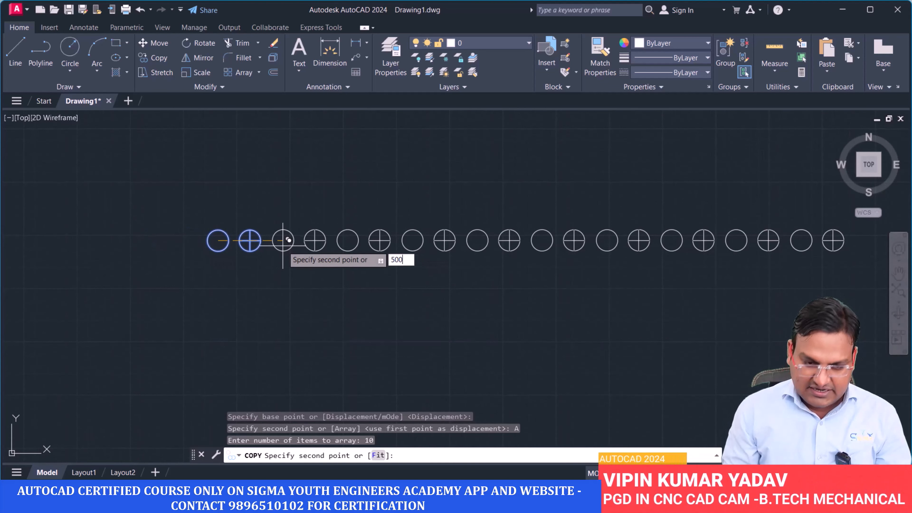
pyautogui.press('Return')
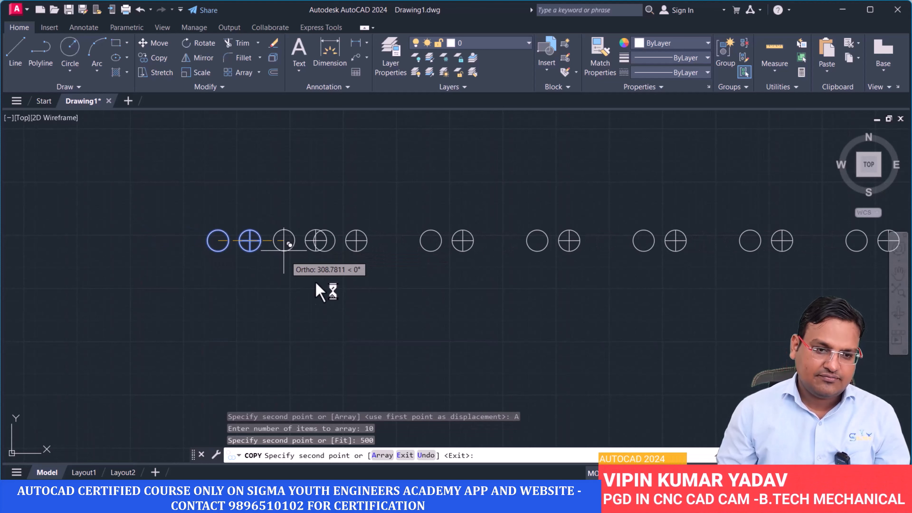
pyautogui.press('Return')
# Step: Add a linear dimension from the center of the first plain circle to the center of its nearest copy, with the dimension line above them
pyautogui.scroll(-1, 360, 306)
pyautogui.moveTo(396, 319); pyautogui.dragTo(272, 296, button='middle')
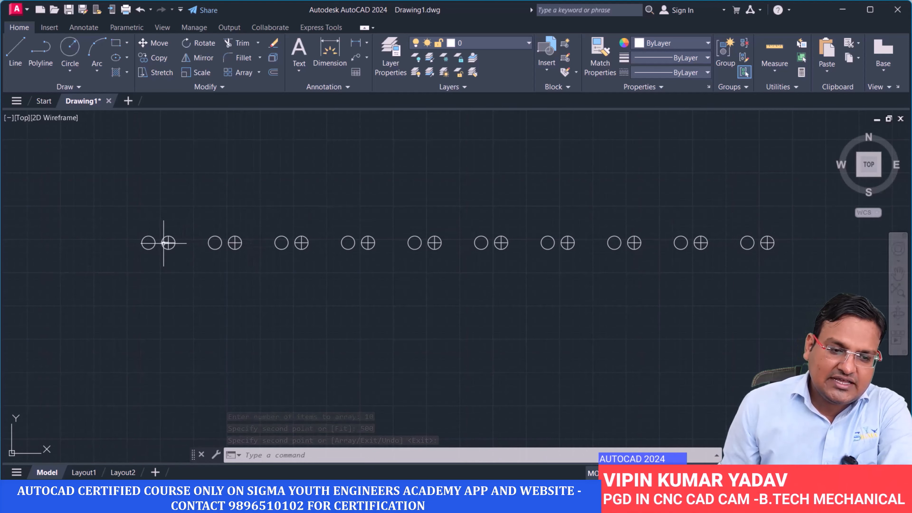
pyautogui.scroll(3, 291, 238)
pyautogui.moveTo(292, 238); pyautogui.dragTo(442, 249, button='middle')
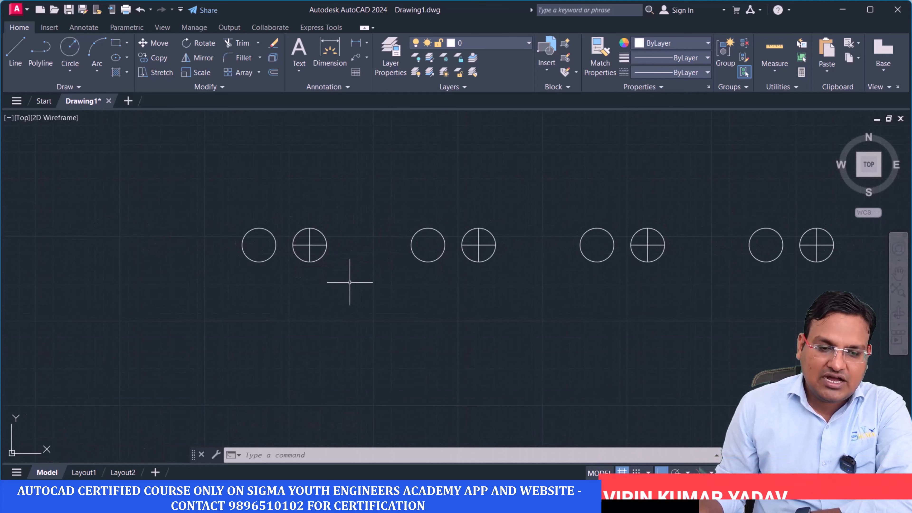
pyautogui.scroll(4, 369, 243)
pyautogui.moveTo(368, 242); pyautogui.dragTo(371, 279, button='middle')
pyautogui.scroll(2, 372, 280)
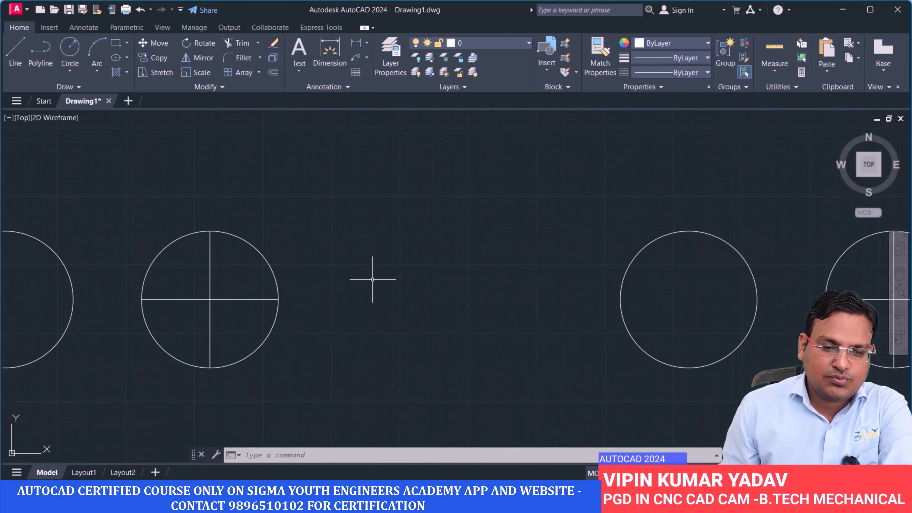
pyautogui.scroll(-2, 412, 285)
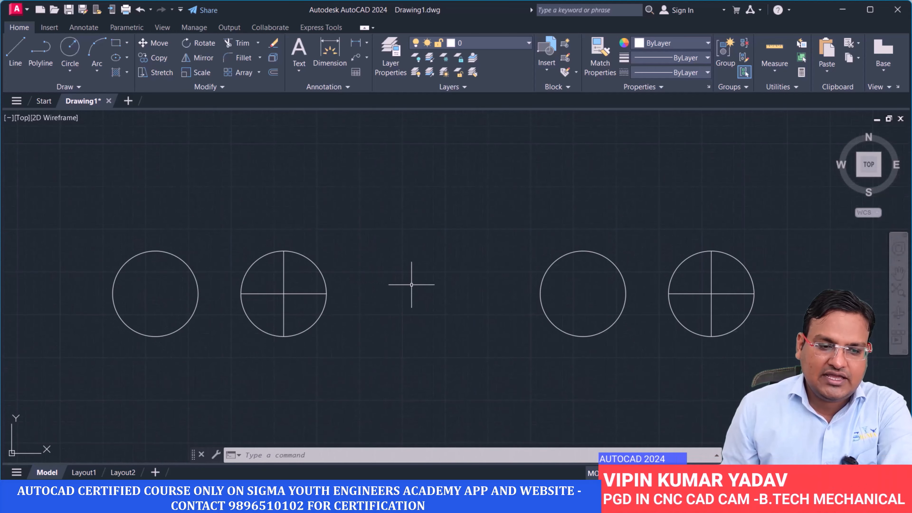
pyautogui.click(356, 42)
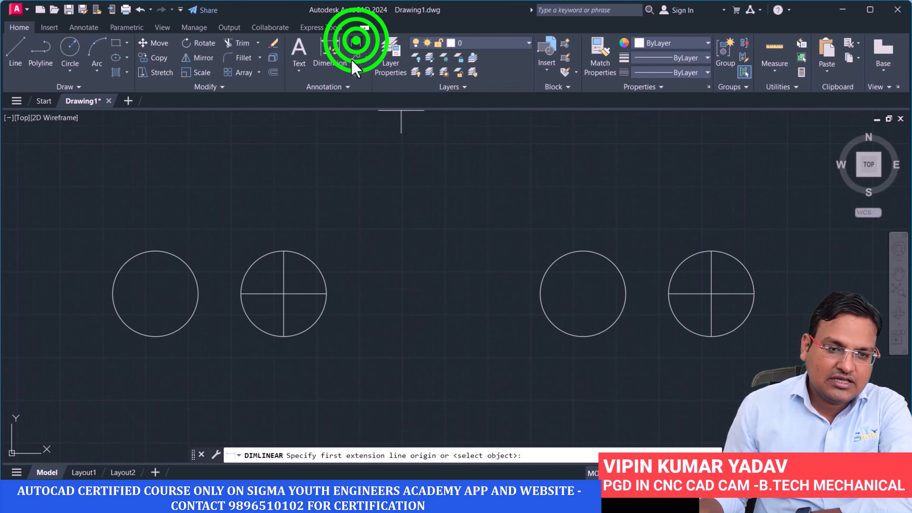
pyautogui.click(155, 294)
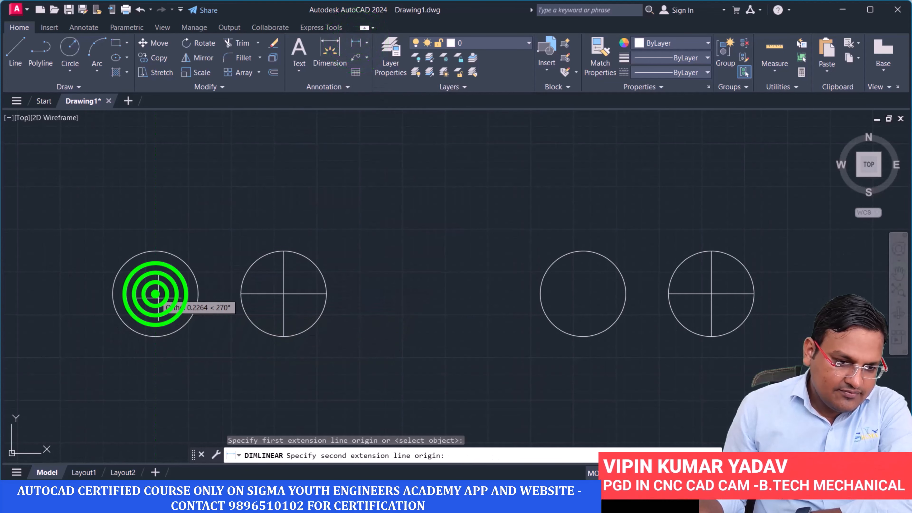
pyautogui.click(583, 294)
pyautogui.click(535, 221)
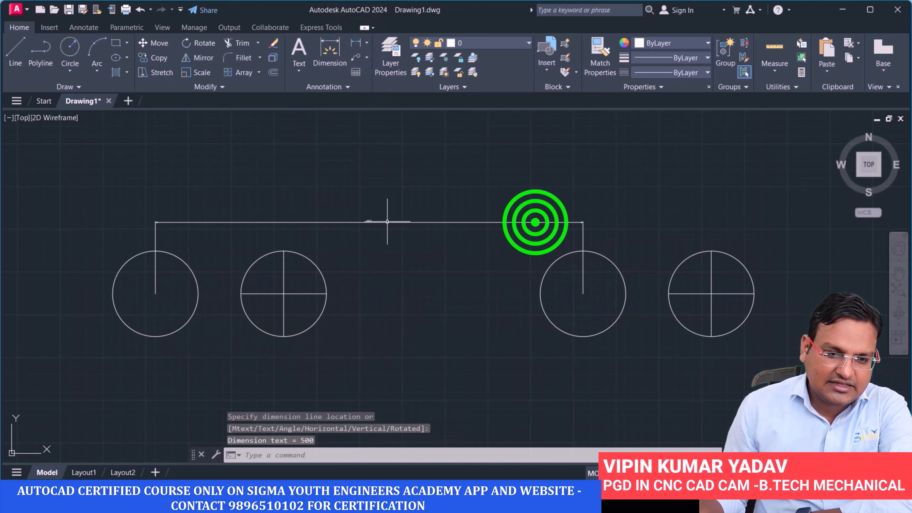
pyautogui.scroll(3, 349, 239)
pyautogui.scroll(-5, 290, 248)
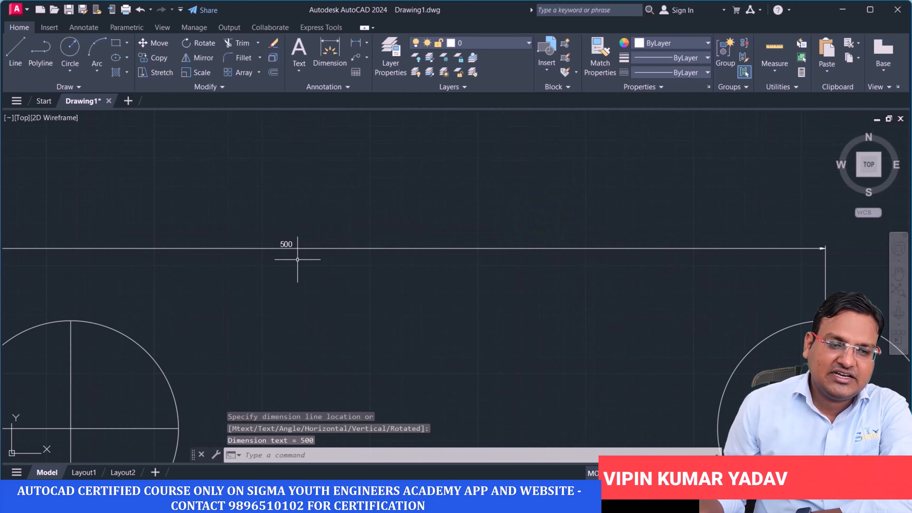
# Step: Open the Dimension Style Manager
pyautogui.click(346, 86)
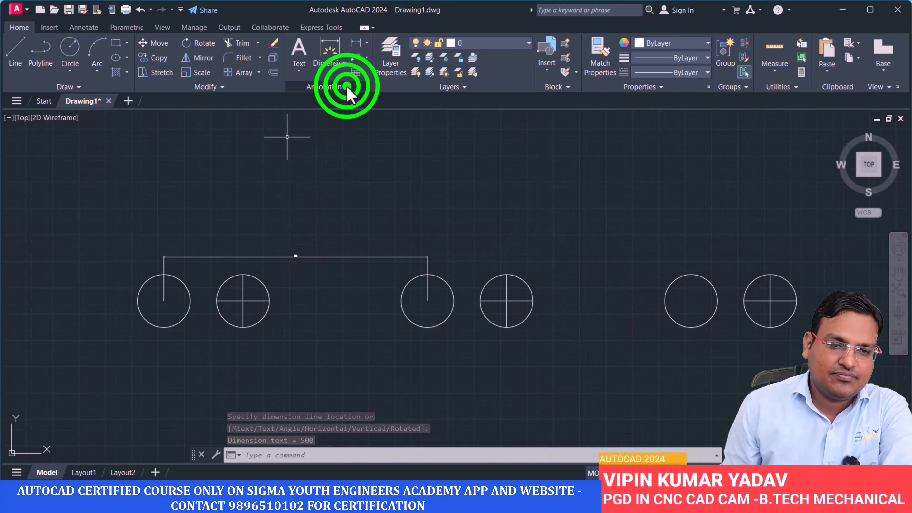
pyautogui.click(346, 118)
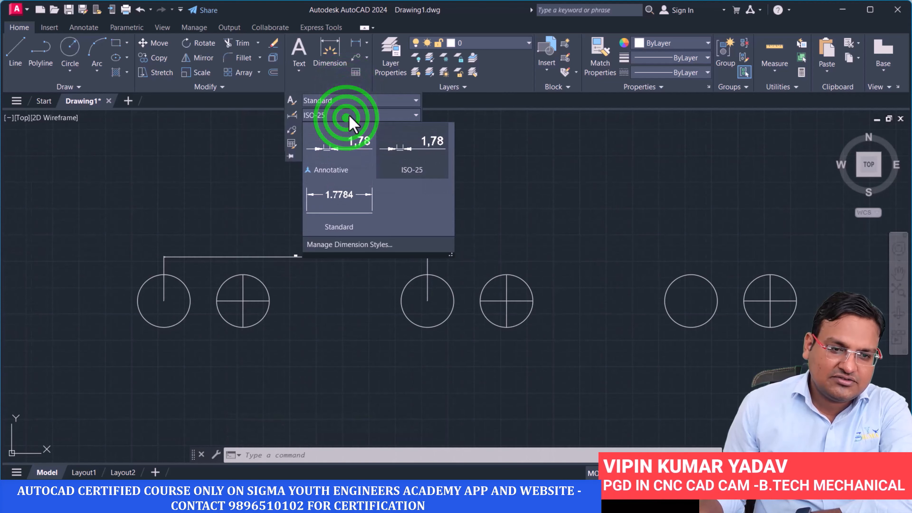
pyautogui.click(366, 247)
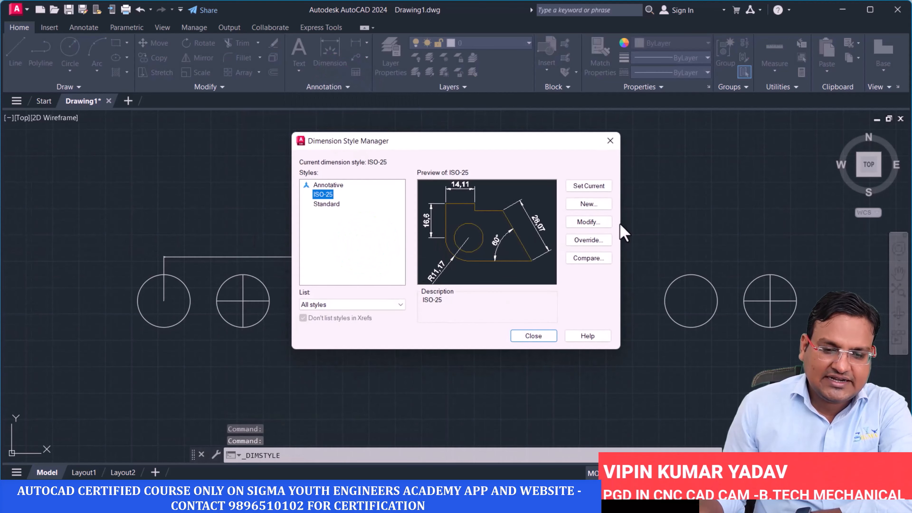
# Step: Modify the ISO-25 dimension style to a text height of 5.5 and make it the current style
pyautogui.click(588, 222)
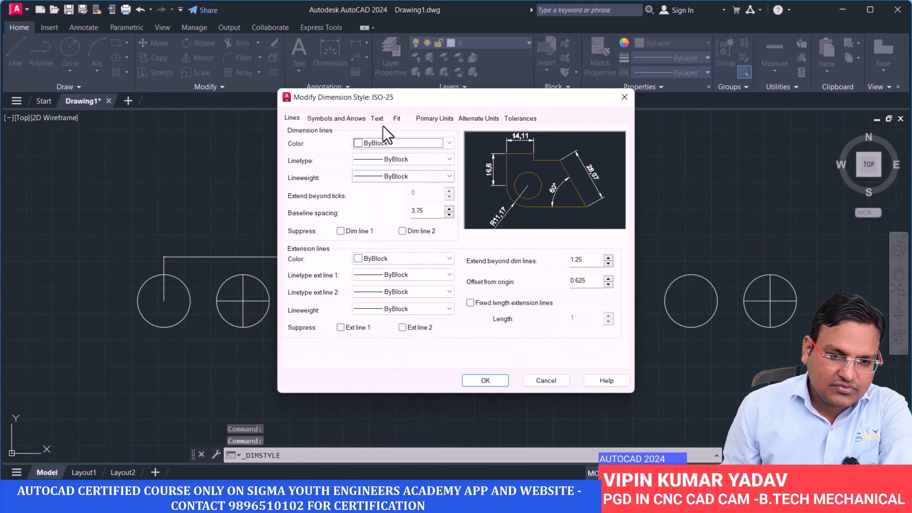
pyautogui.click(375, 118)
pyautogui.doubleClick(428, 203)
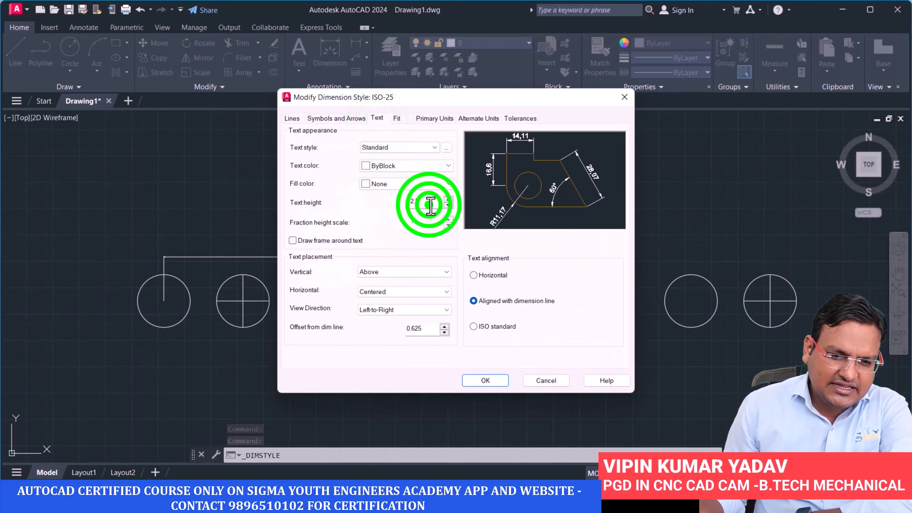
pyautogui.write('5')
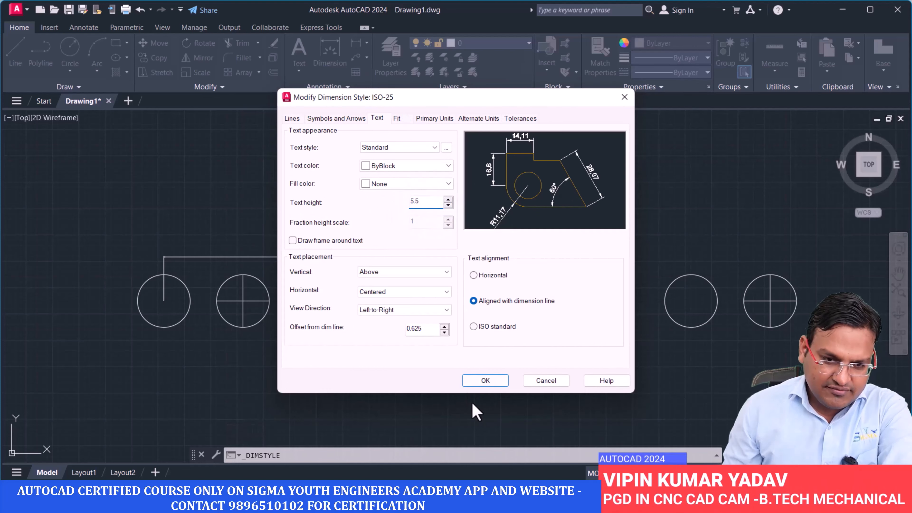
pyautogui.click(484, 381)
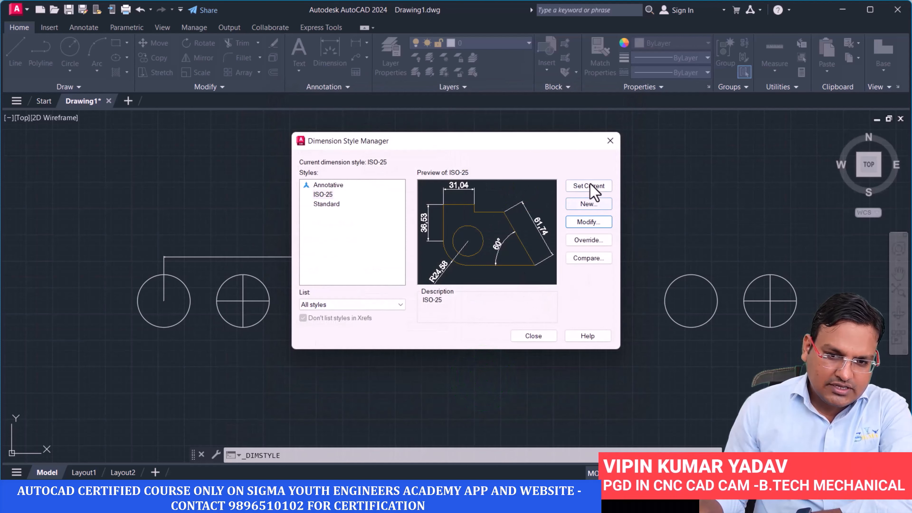
pyautogui.click(589, 185)
pyautogui.click(528, 337)
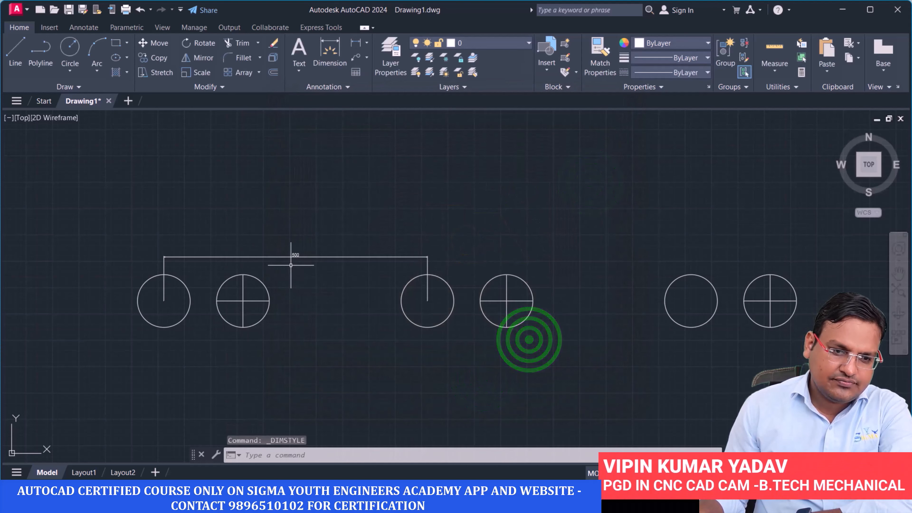
# Step: Erase the linear dimension between the centres of the first two plain circles in the row
pyautogui.scroll(4, 291, 265)
pyautogui.scroll(-2, 303, 262)
pyautogui.scroll(1, 320, 263)
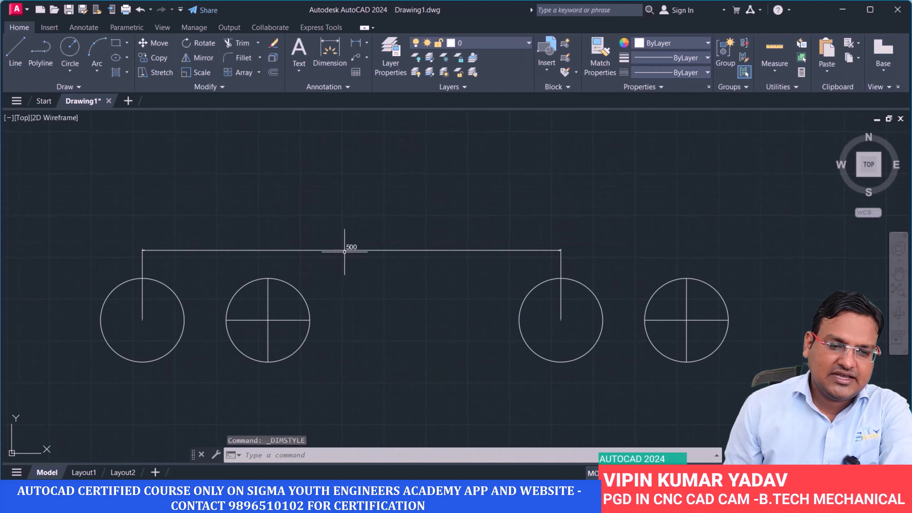
pyautogui.scroll(2, 347, 252)
pyautogui.scroll(-4, 350, 251)
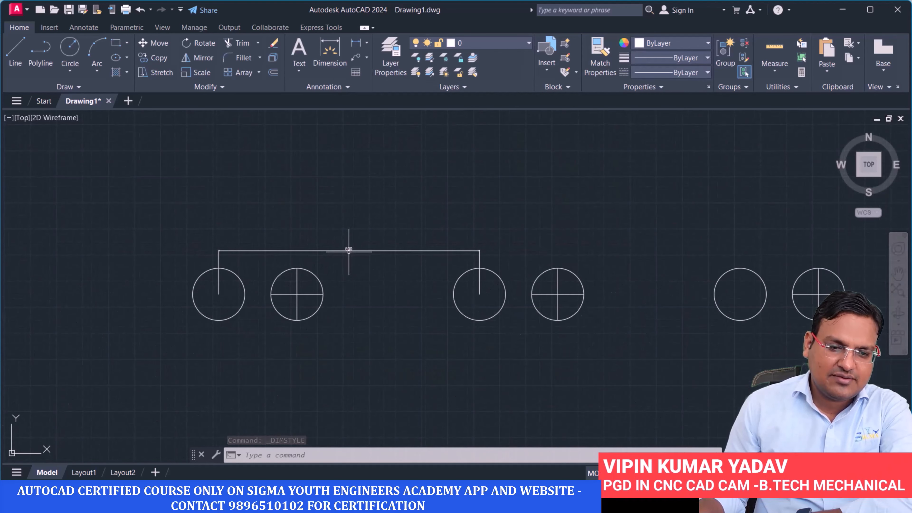
pyautogui.scroll(5, 349, 251)
pyautogui.scroll(-4, 346, 254)
pyautogui.click(352, 255)
pyautogui.click(352, 233)
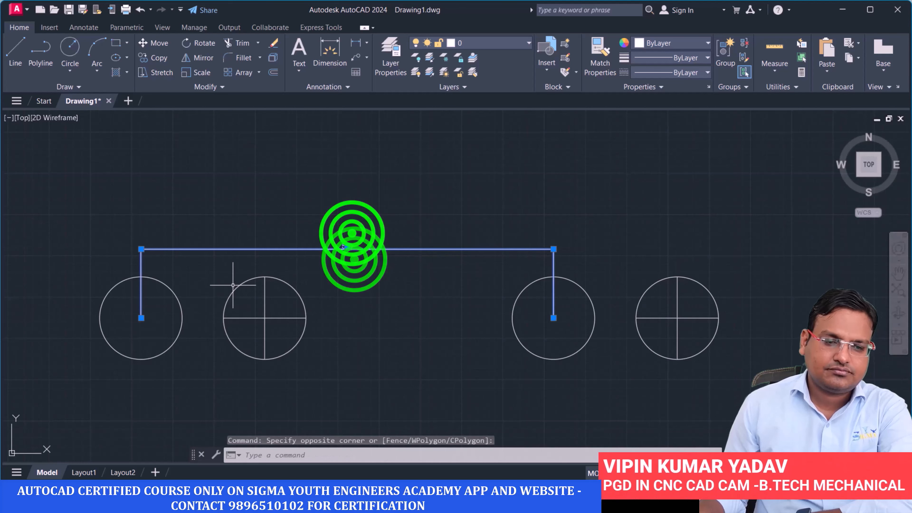
pyautogui.write('e')
pyautogui.press('Return')
# Step: Copy the whole row of circle pairs straight down from the first circle's centre as an array of 10 items spaced 500 apart
pyautogui.scroll(-8, 415, 299)
pyautogui.moveTo(538, 333); pyautogui.dragTo(282, 280, button='middle')
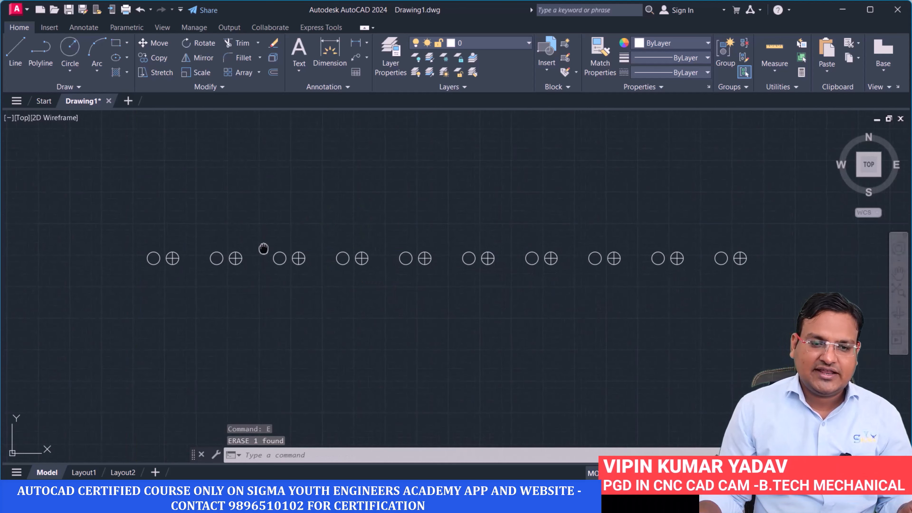
pyautogui.moveTo(263, 247); pyautogui.dragTo(330, 264, button='middle')
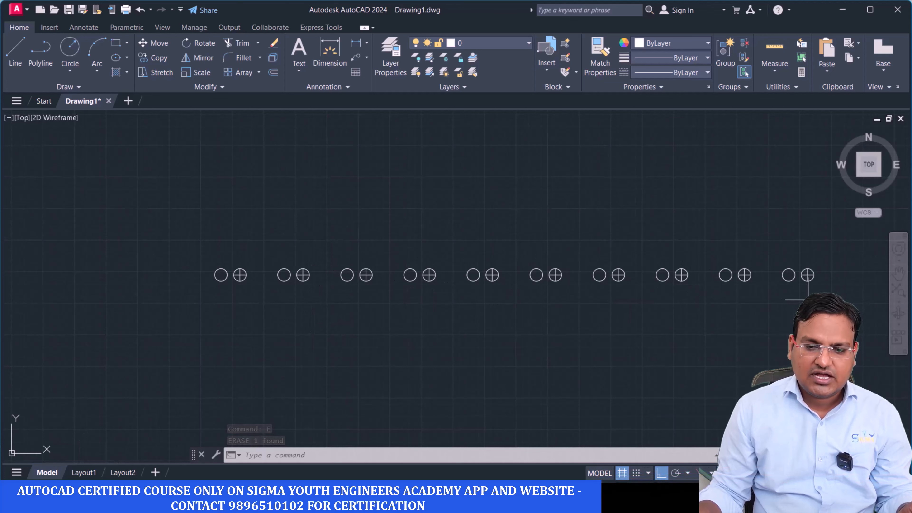
pyautogui.click(807, 299)
pyautogui.click(156, 232)
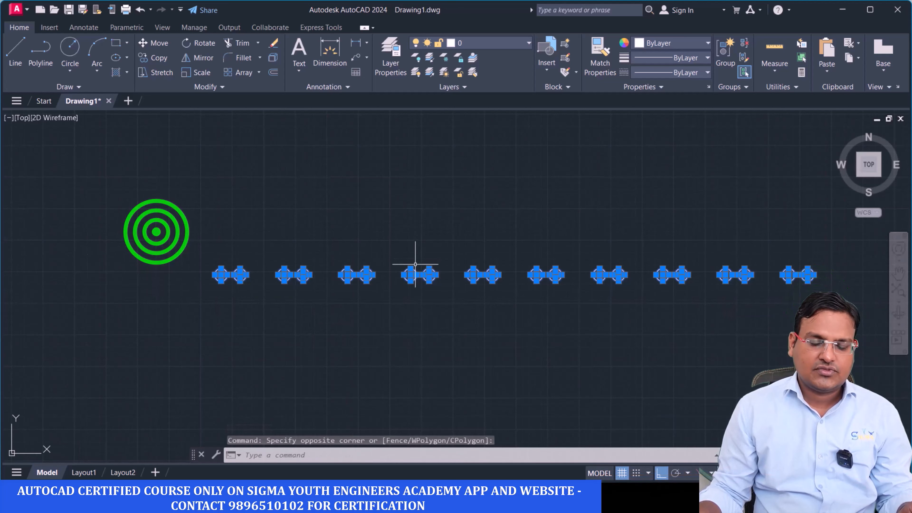
pyautogui.moveTo(366, 269); pyautogui.dragTo(347, 236, button='middle')
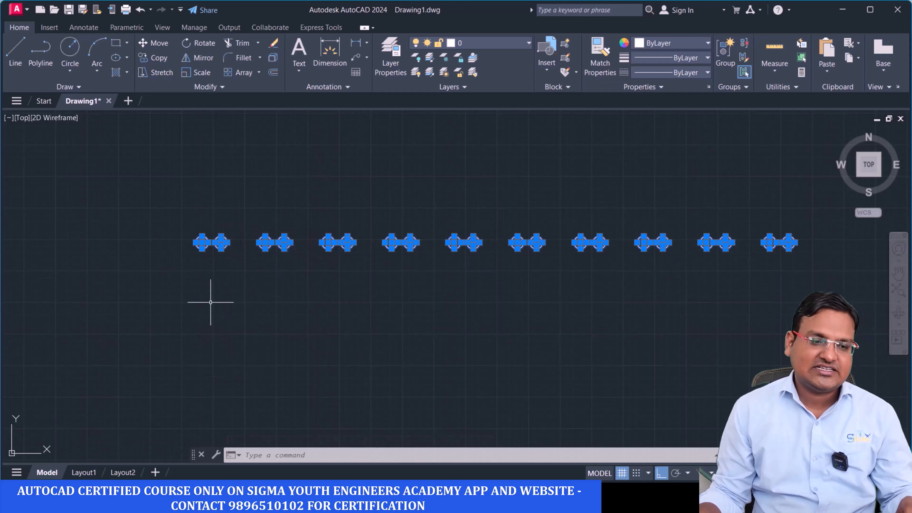
pyautogui.click(153, 58)
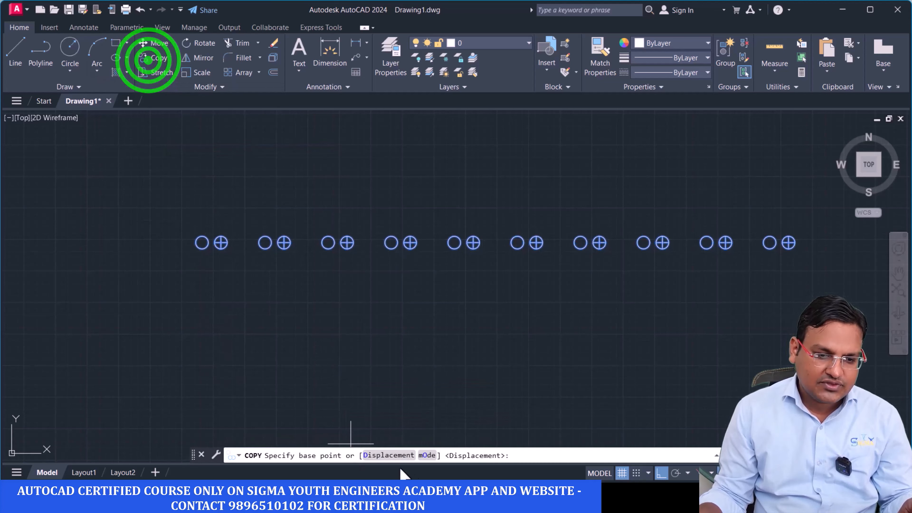
pyautogui.scroll(5, 204, 251)
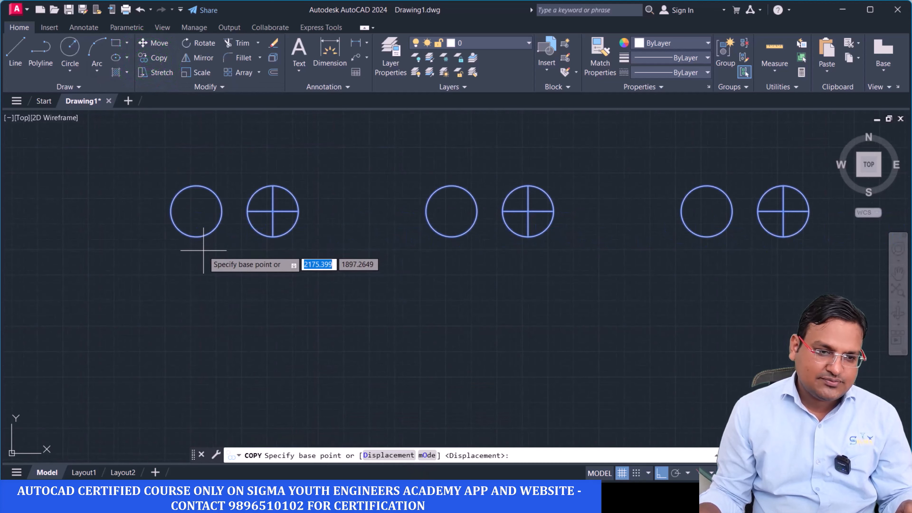
pyautogui.click(196, 212)
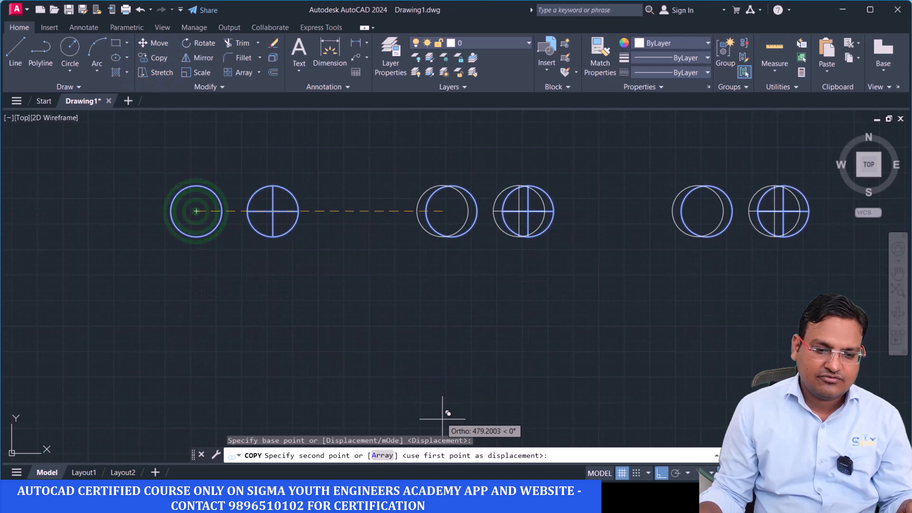
pyautogui.click(382, 456)
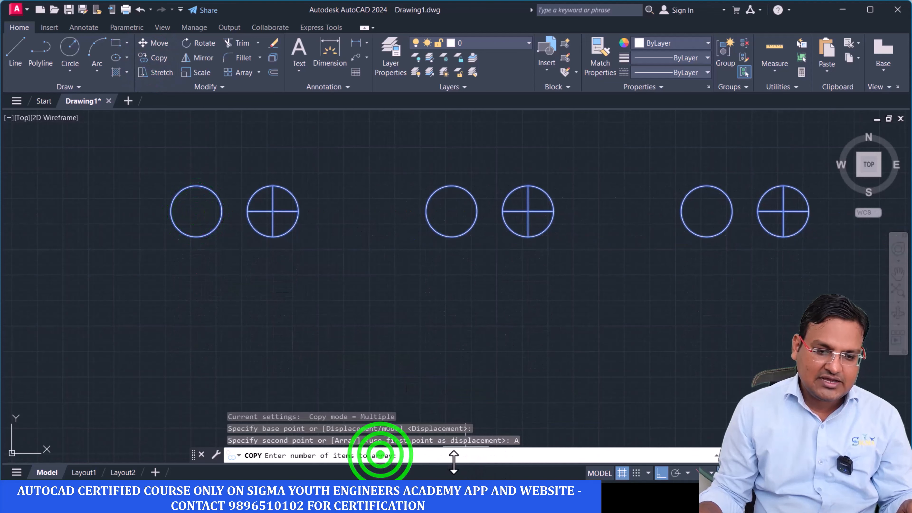
pyautogui.click(441, 456)
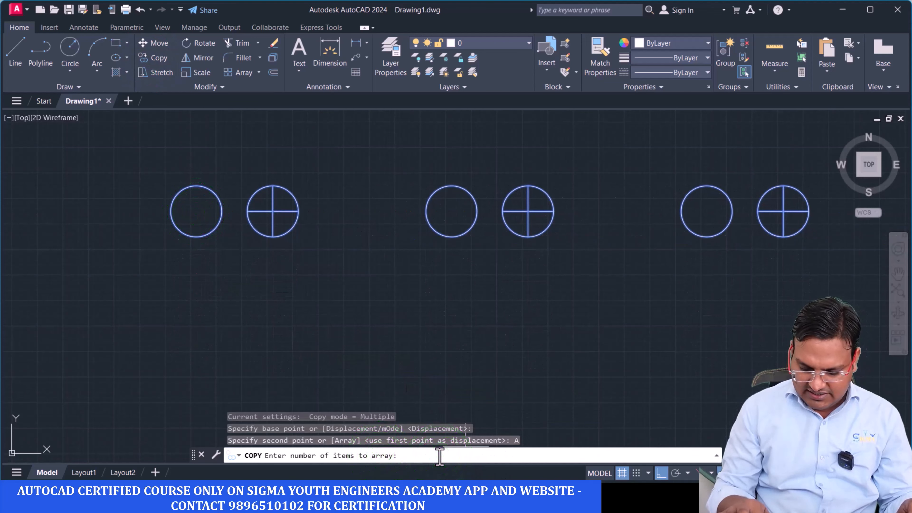
pyautogui.write('10')
pyautogui.press('Return')
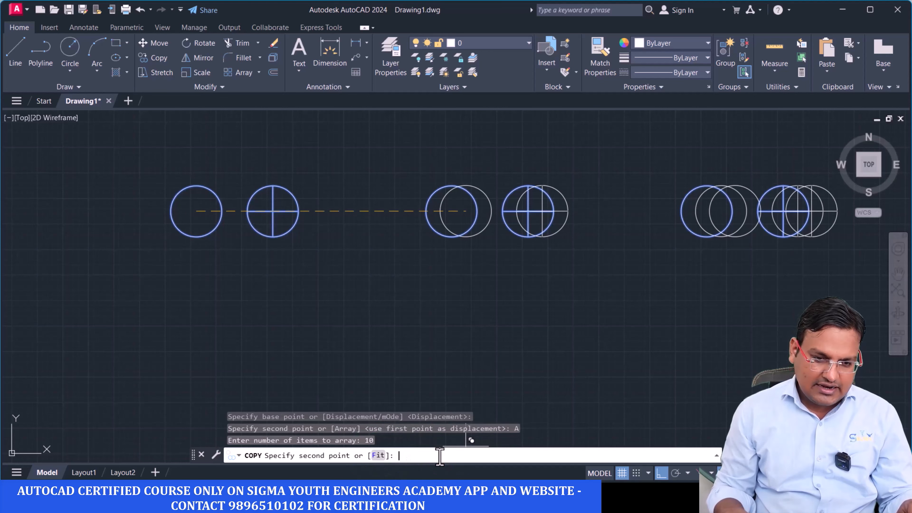
pyautogui.scroll(-3, 187, 310)
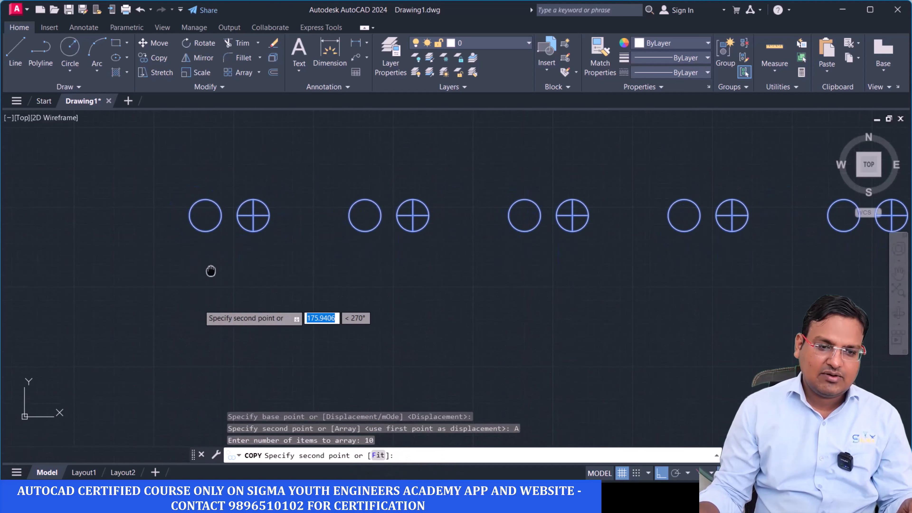
pyautogui.scroll(-2, 219, 233)
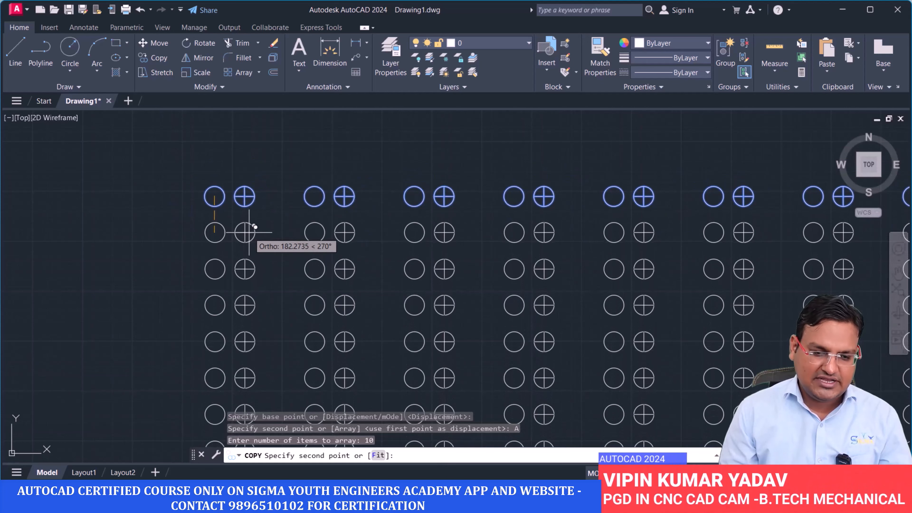
pyautogui.write('500')
pyautogui.press('Return')
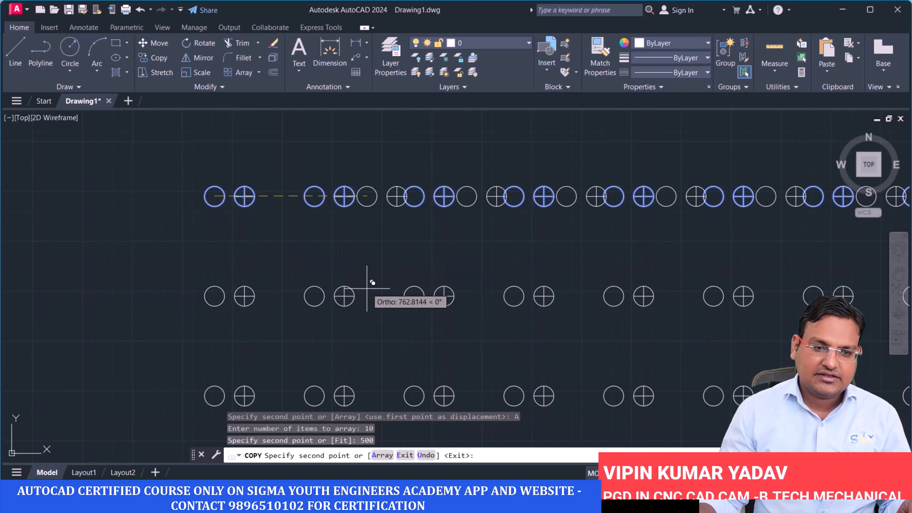
pyautogui.press('Return')
# Step: Examine the grid of circle pairs as a whole and up close to check its rows and columns
pyautogui.scroll(-5, 384, 274)
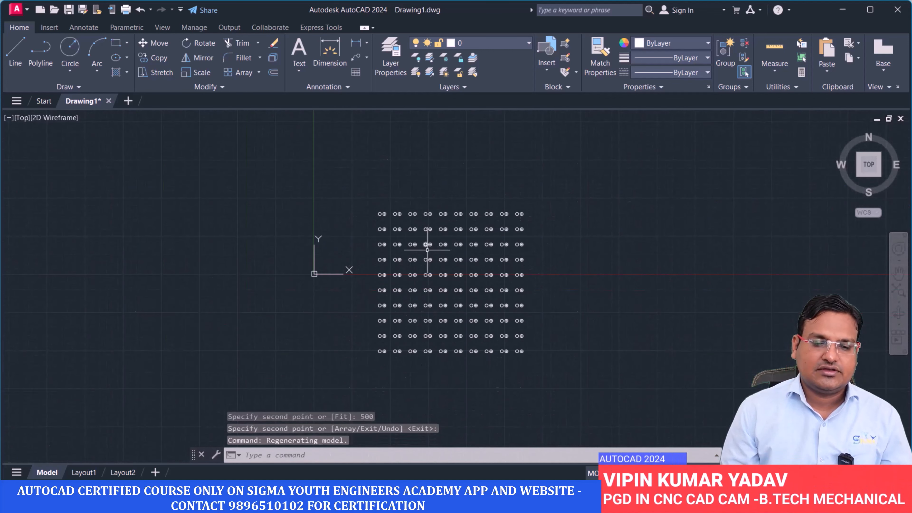
pyautogui.scroll(4, 422, 229)
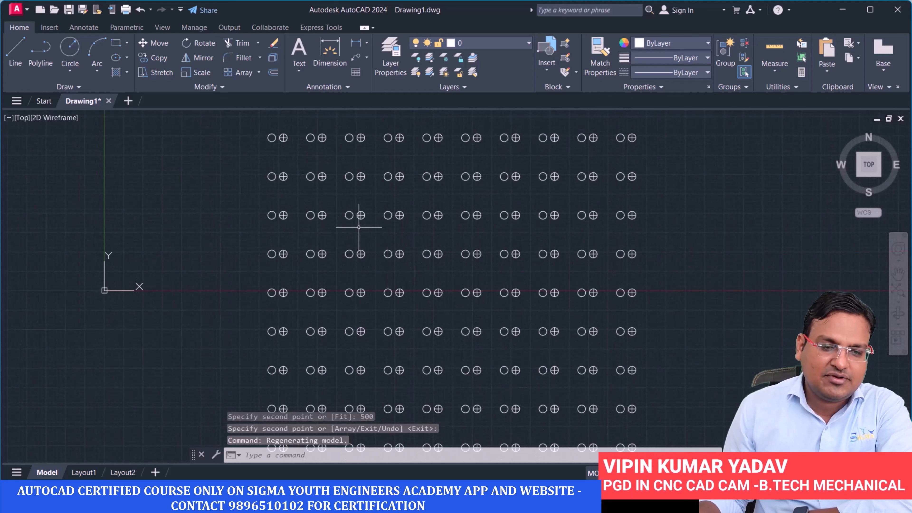
pyautogui.scroll(-2, 386, 263)
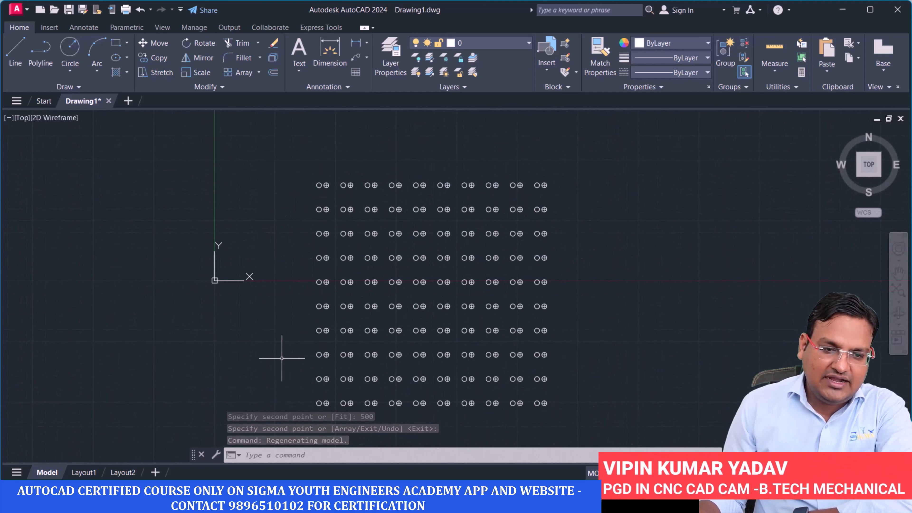
pyautogui.scroll(5, 335, 199)
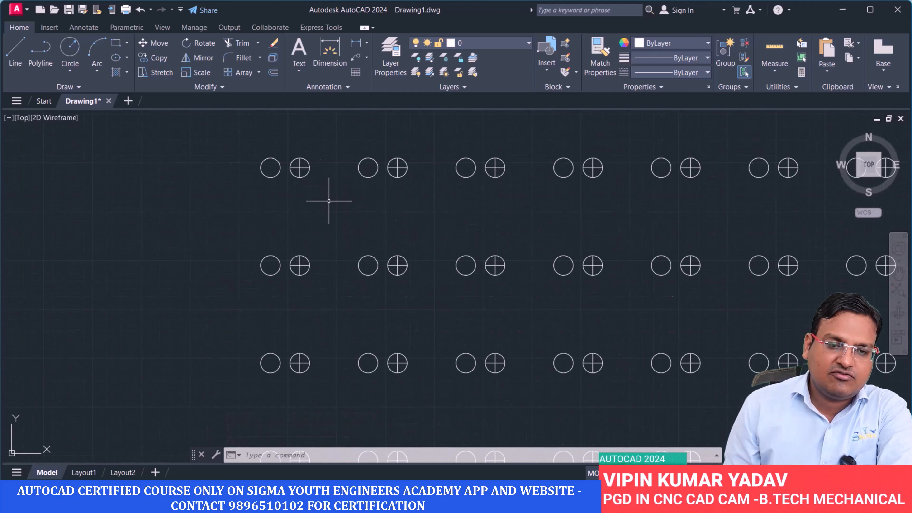
pyautogui.scroll(-2, 307, 249)
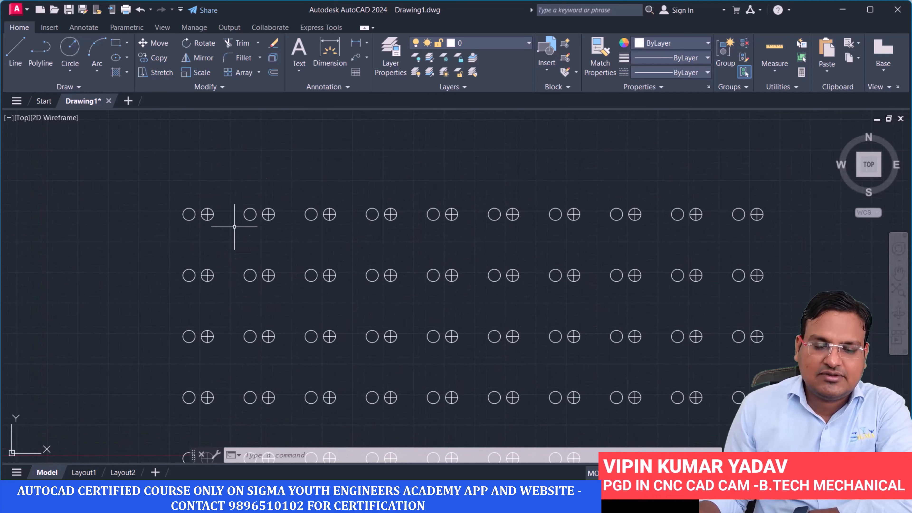
pyautogui.scroll(-3, 384, 250)
pyautogui.scroll(3, 406, 215)
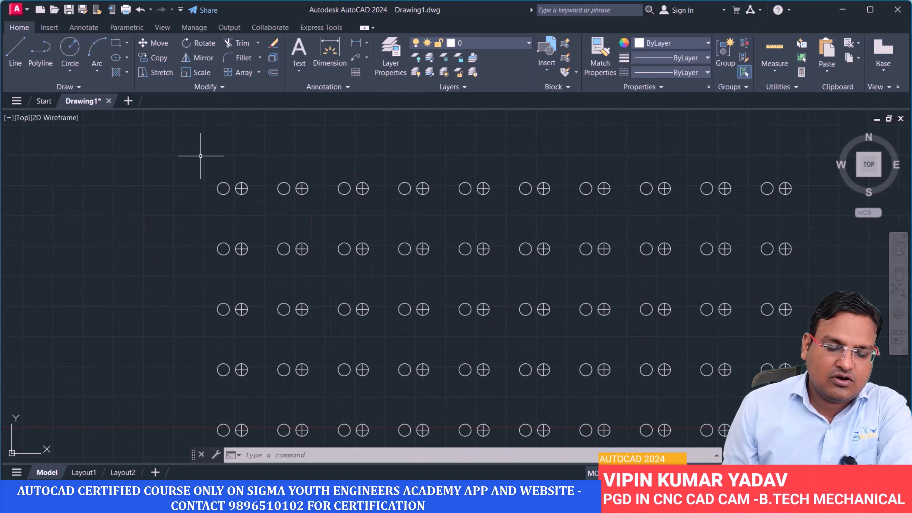
pyautogui.scroll(-2, 420, 194)
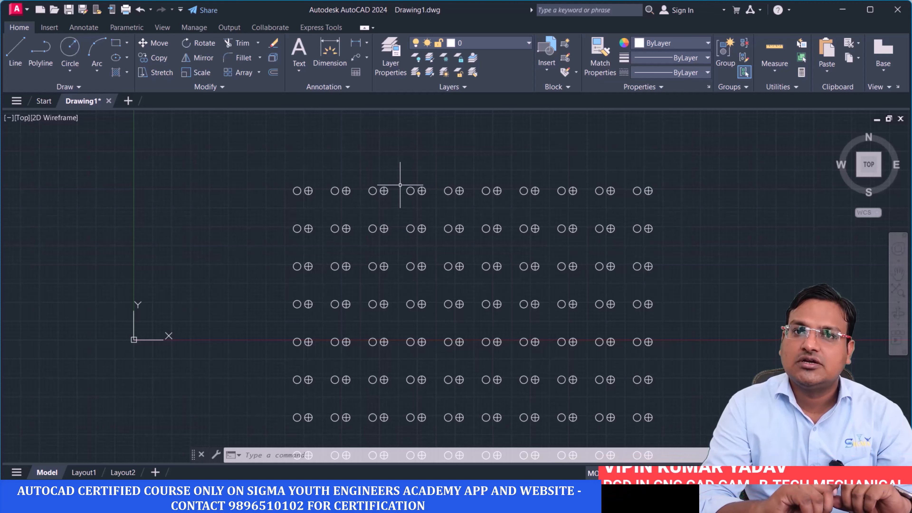
# Step: Erase the entire grid of circle pairs from the drawing
pyautogui.scroll(-4, 373, 258)
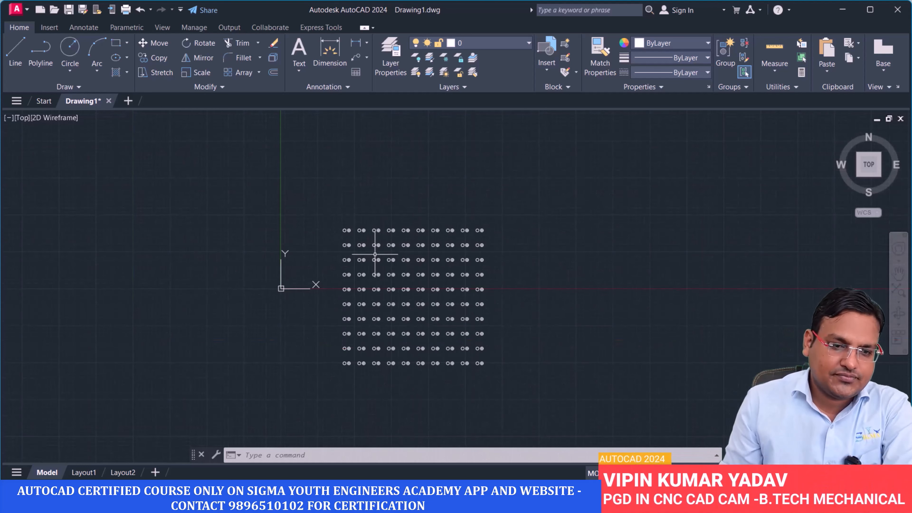
pyautogui.click(482, 351)
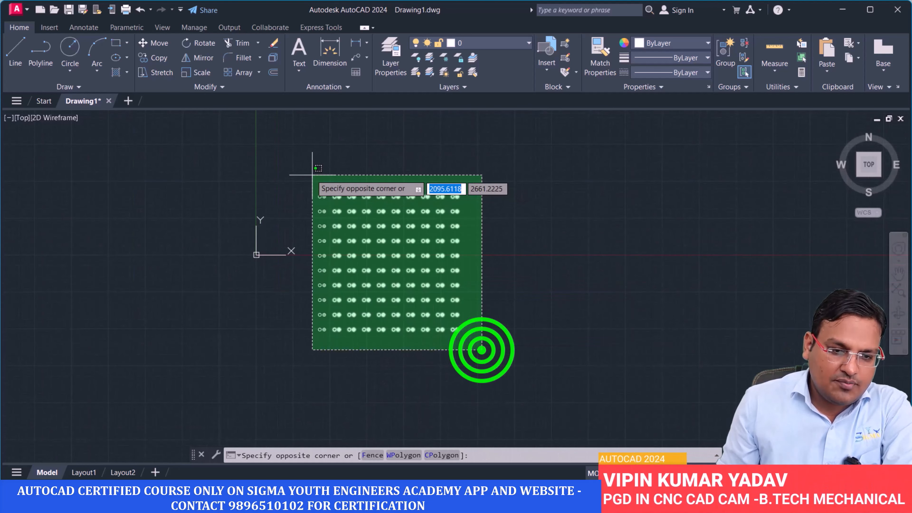
pyautogui.click(309, 173)
pyautogui.write('e')
pyautogui.press('Return')
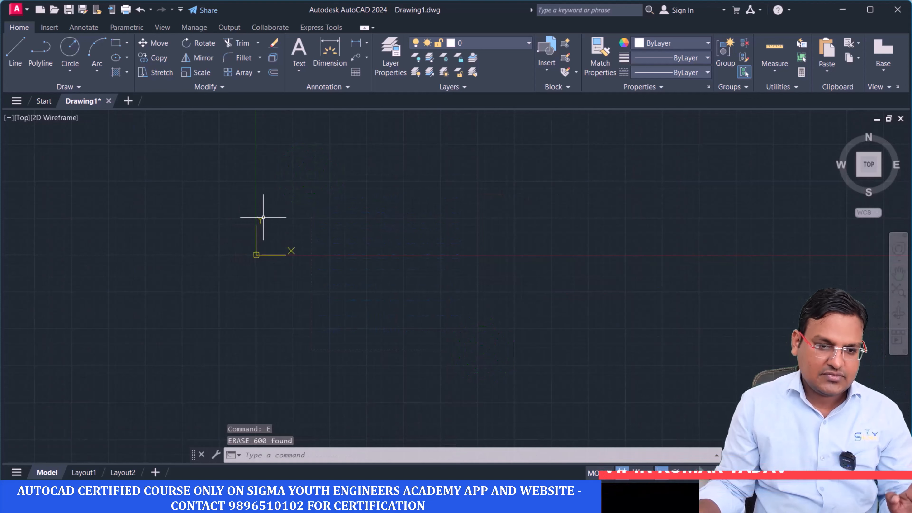
# Step: Draw a circle with a radius of about 137 in the empty area above the X axis, just past the Y axis
pyautogui.scroll(3, 287, 214)
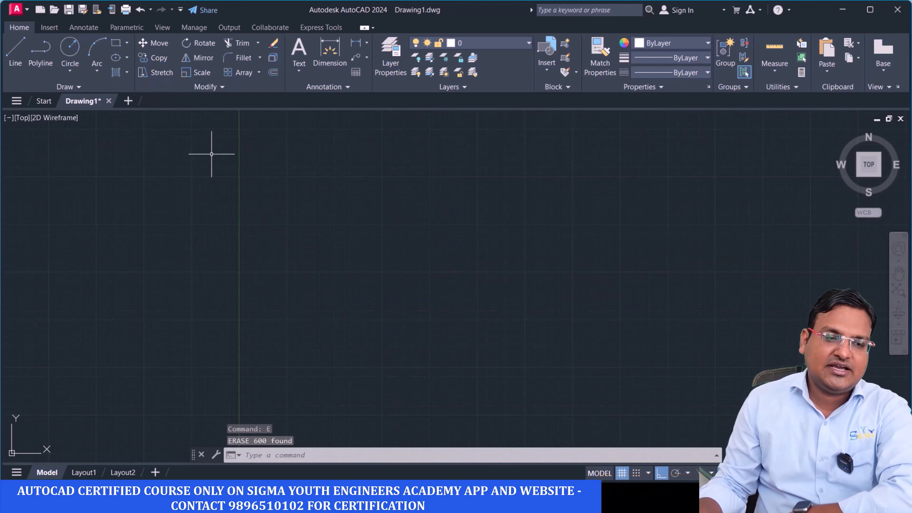
pyautogui.click(67, 52)
pyautogui.click(361, 223)
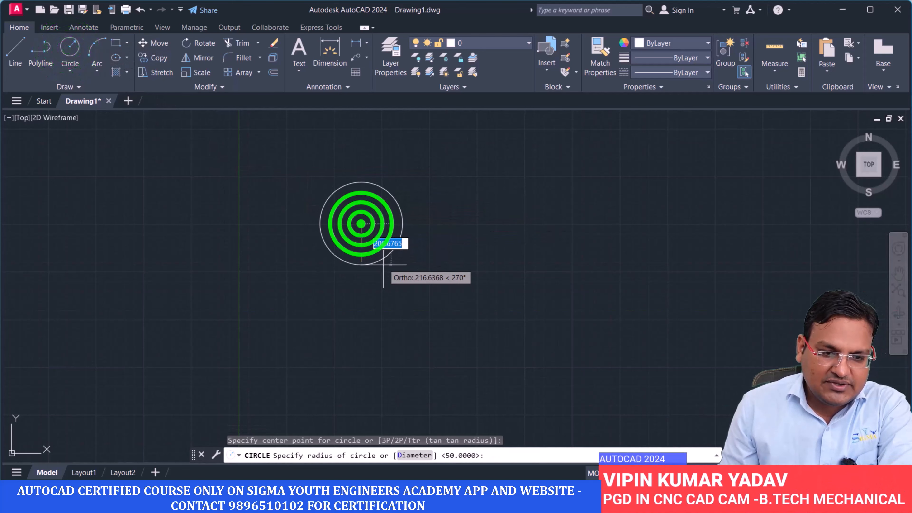
pyautogui.click(376, 249)
# Step: Draw a smaller circle, roughly half the size, centred on the bottom quadrant of the large circle
pyautogui.click(70, 49)
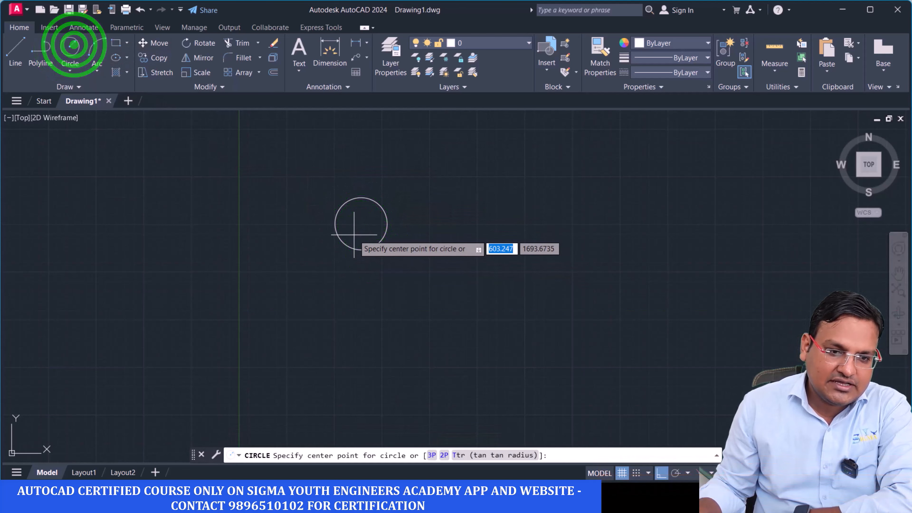
pyautogui.click(360, 249)
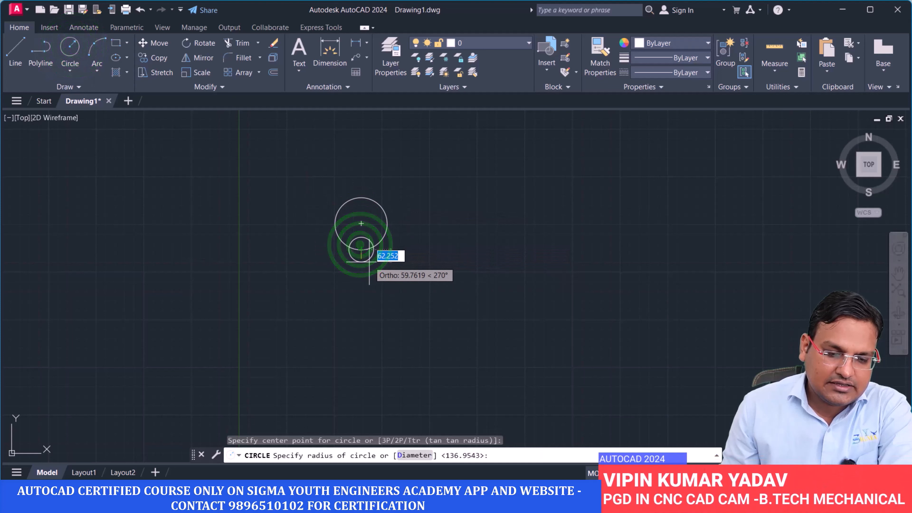
pyautogui.click(369, 262)
pyautogui.scroll(5, 348, 204)
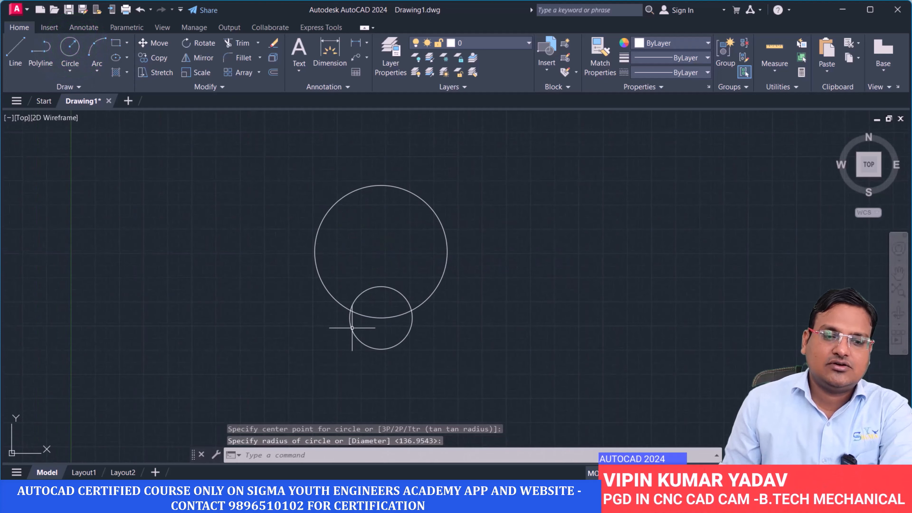
# Step: Copy the small circle from the large circle's centre as a 5-item array, freely spaced about 209 apart towards the right with Ortho off
pyautogui.click(376, 291)
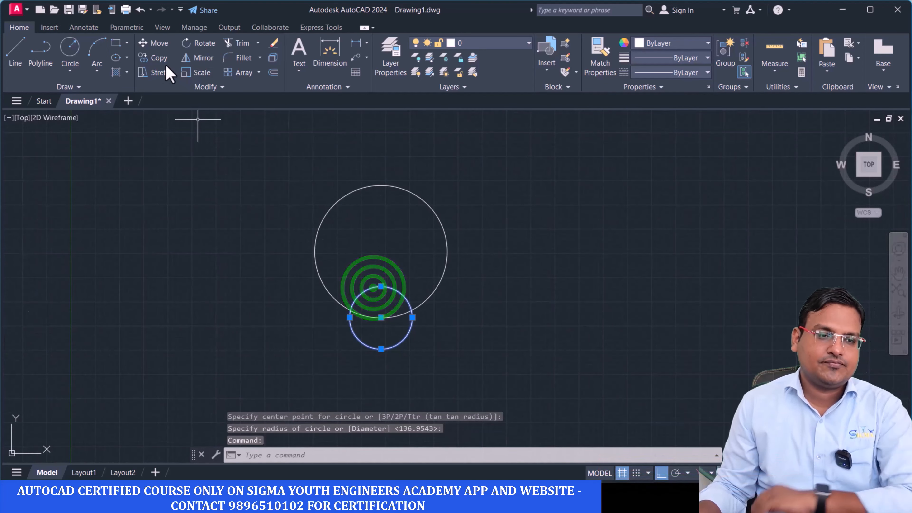
pyautogui.click(158, 57)
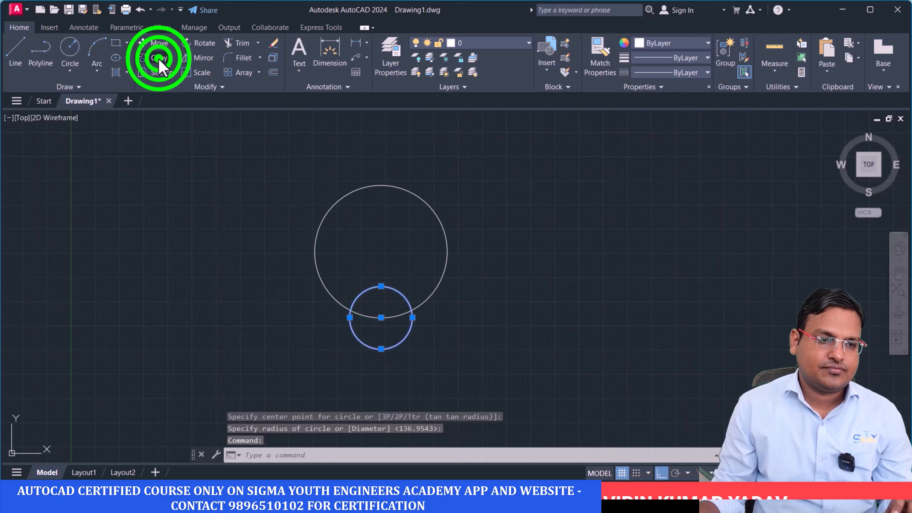
pyautogui.click(381, 253)
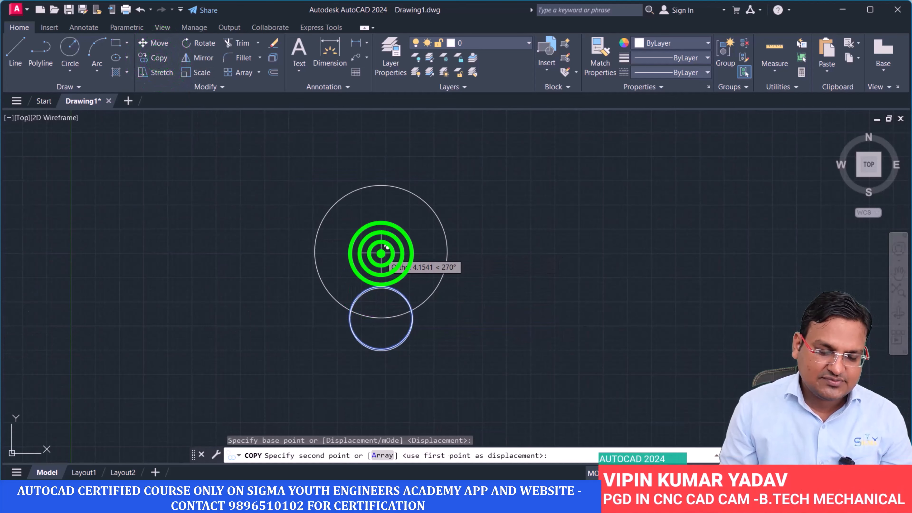
pyautogui.click(382, 455)
pyautogui.click(417, 457)
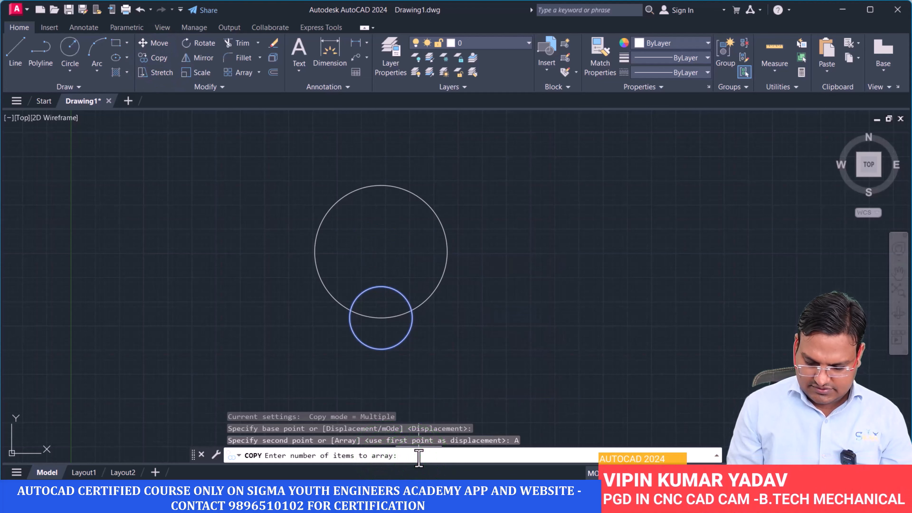
pyautogui.press('Return')
pyautogui.press('F8')
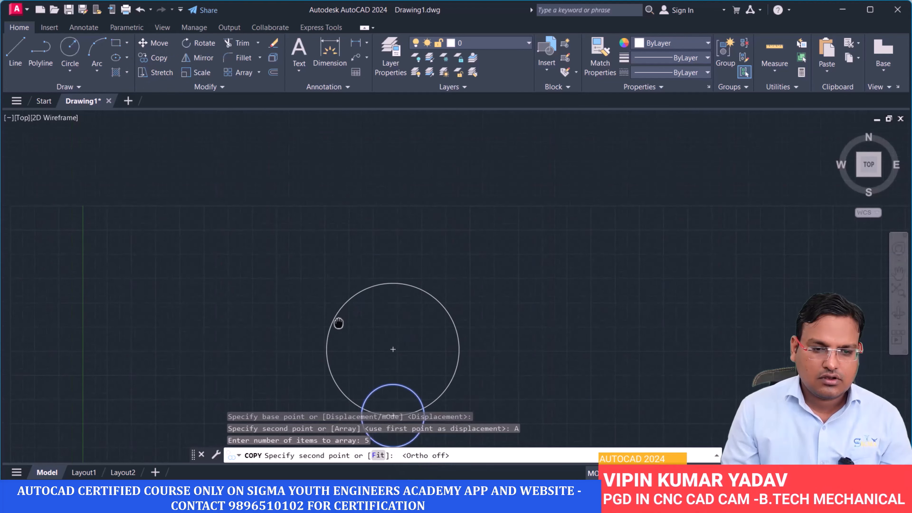
pyautogui.moveTo(340, 322); pyautogui.dragTo(330, 217, button='middle')
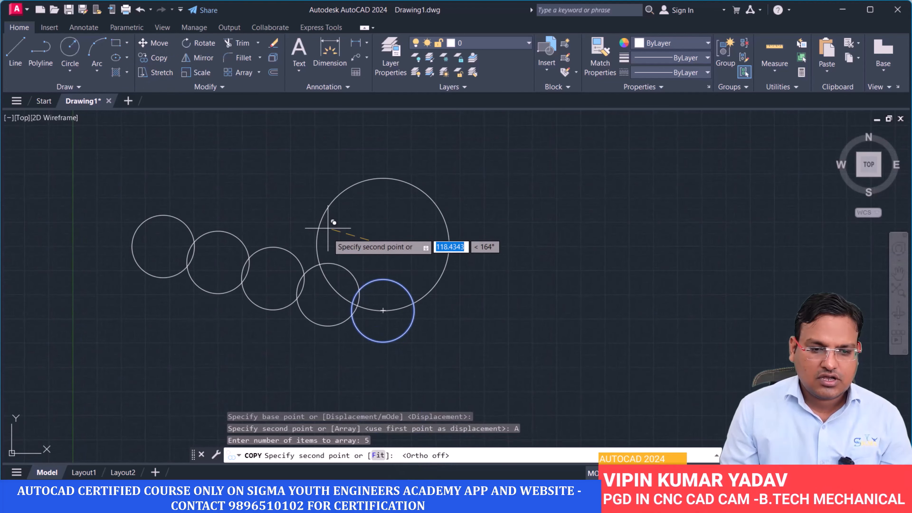
pyautogui.moveTo(377, 329); pyautogui.dragTo(395, 218, button='middle')
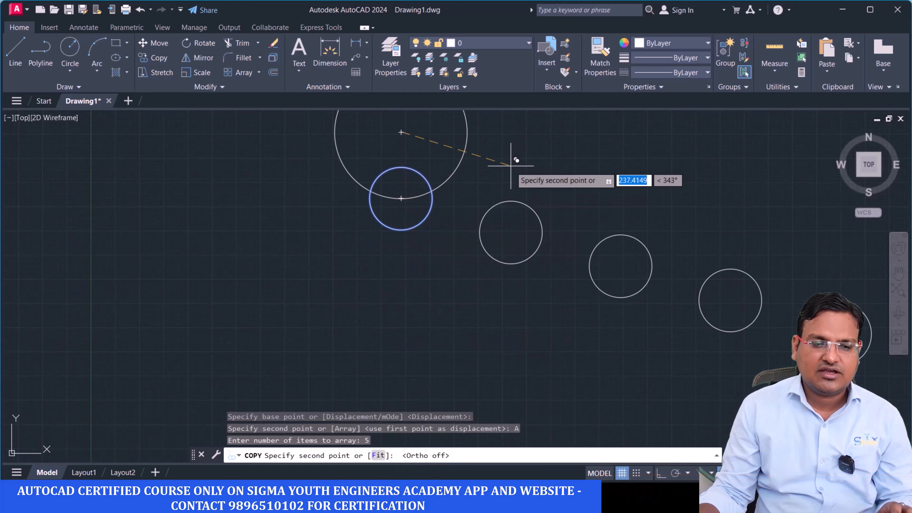
pyautogui.scroll(-2, 502, 169)
pyautogui.moveTo(500, 172); pyautogui.dragTo(188, 244, button='middle')
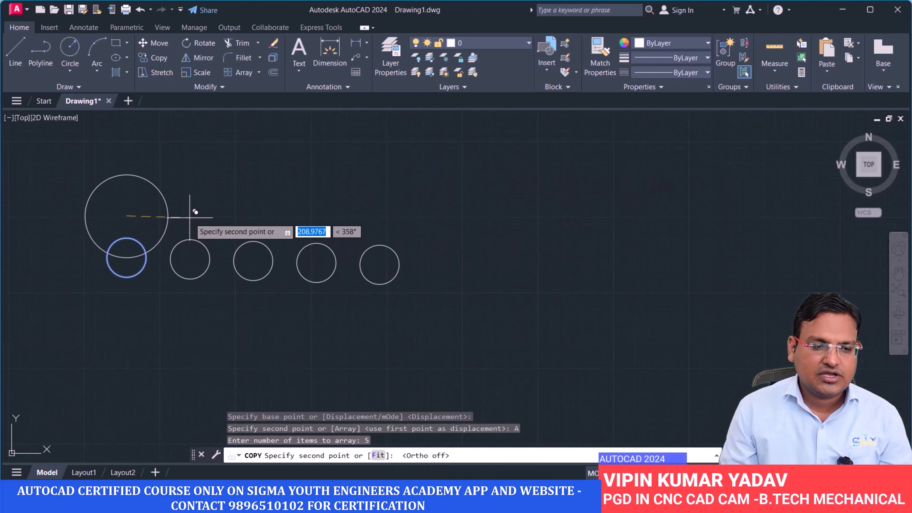
pyautogui.click(189, 214)
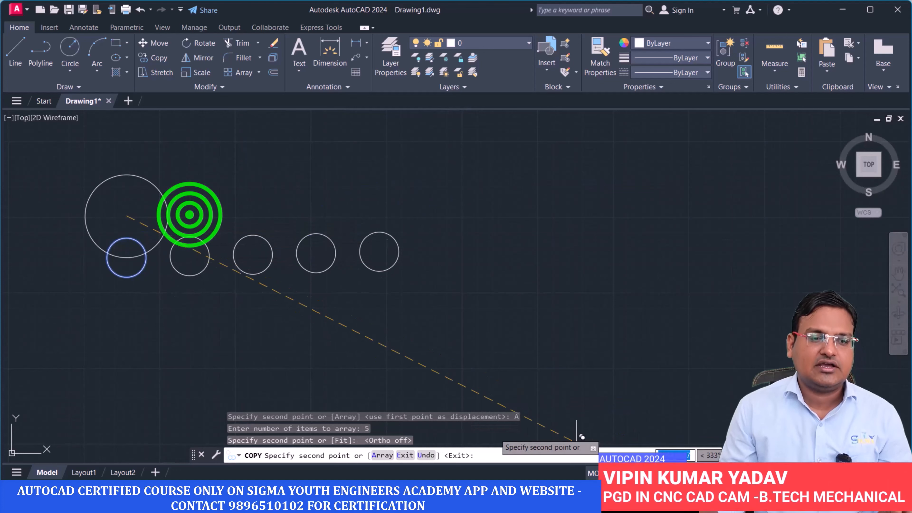
pyautogui.scroll(-3, 374, 330)
pyautogui.scroll(4, 375, 331)
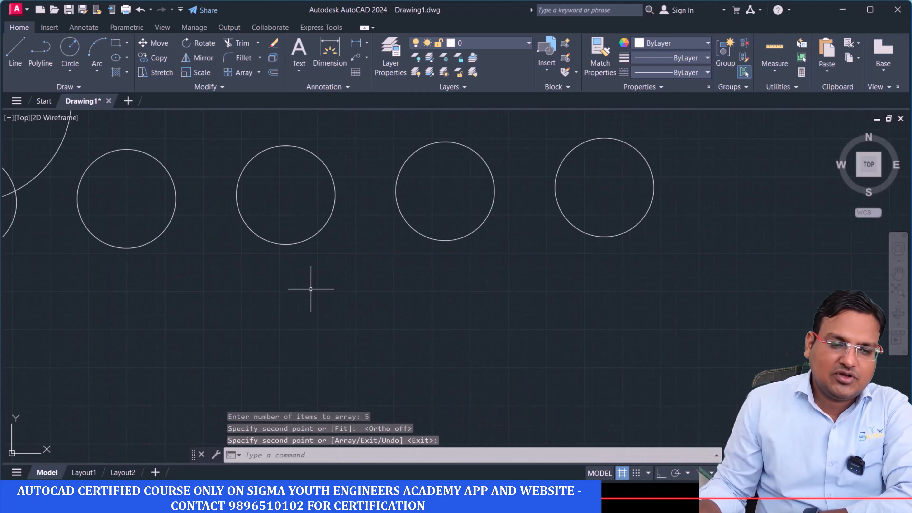
# Step: Move the original small circle from its centre by 1050 along the row, past the last copy
pyautogui.scroll(-2, 291, 323)
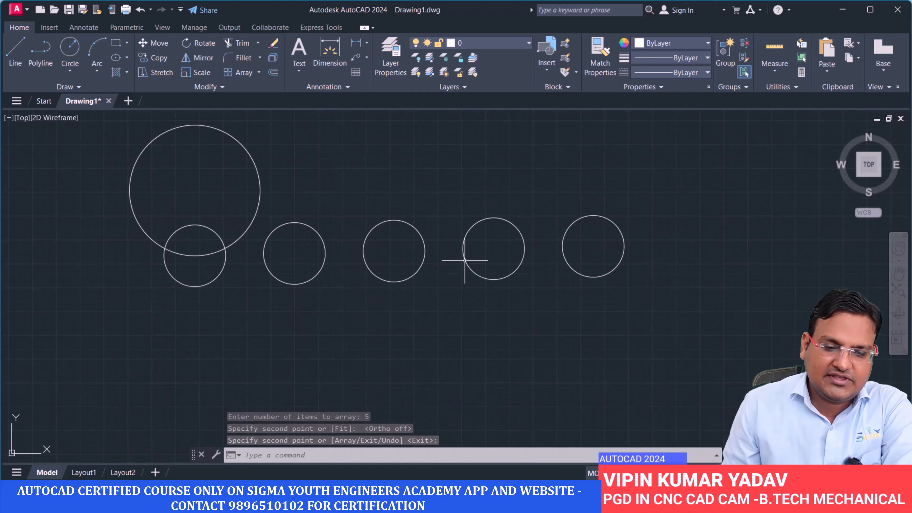
pyautogui.moveTo(306, 300); pyautogui.dragTo(288, 343, button='middle')
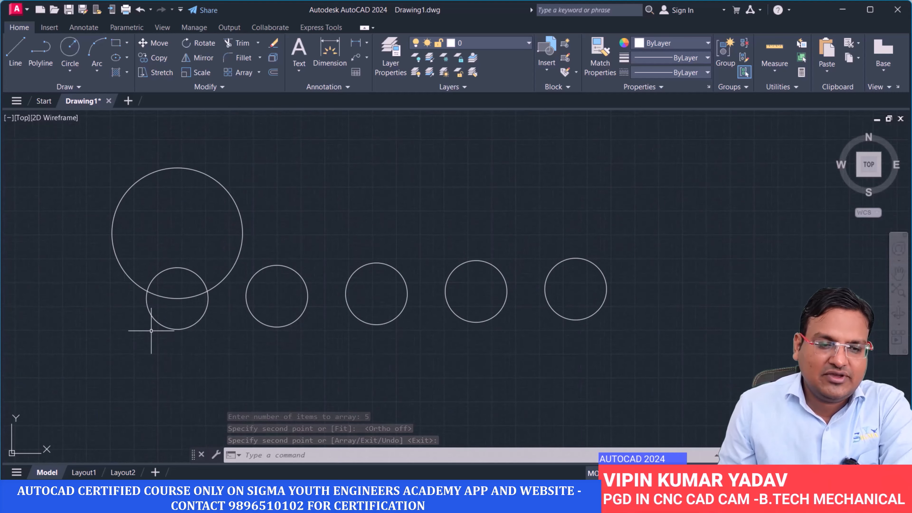
pyautogui.press('Return')
pyautogui.click(205, 313)
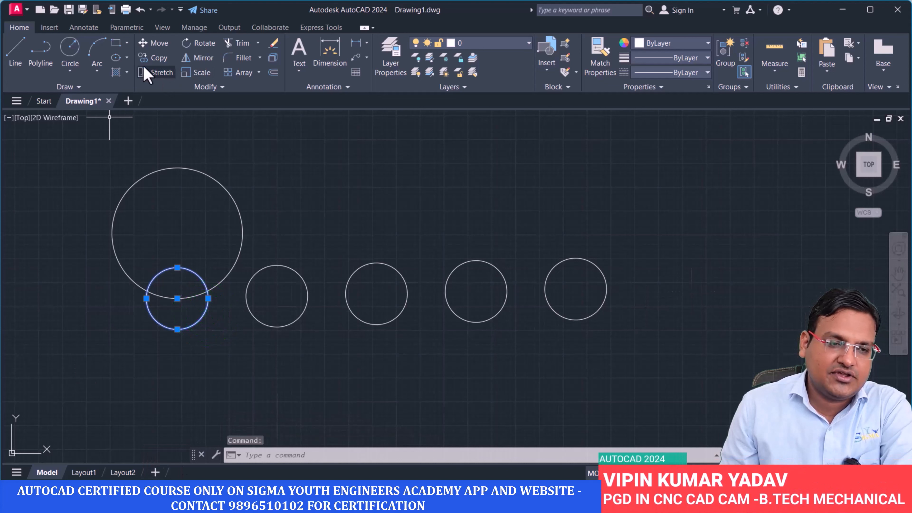
pyautogui.click(153, 43)
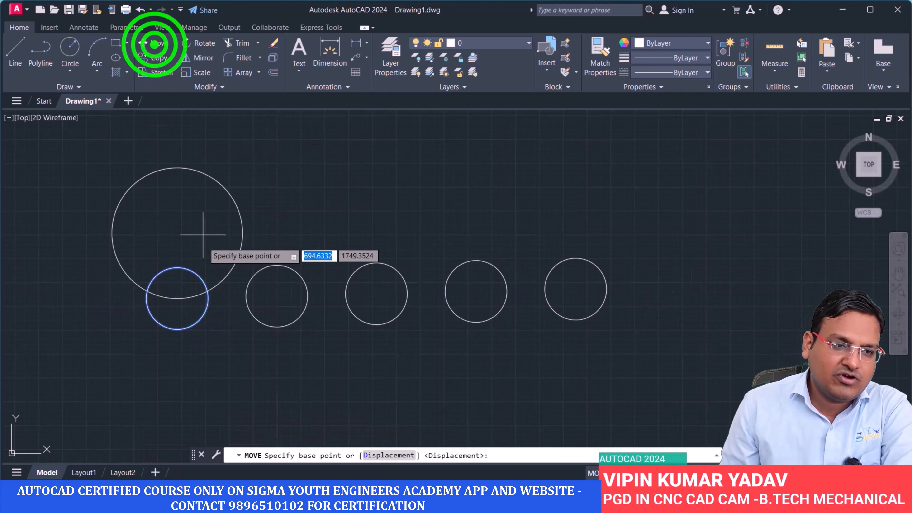
pyautogui.click(177, 297)
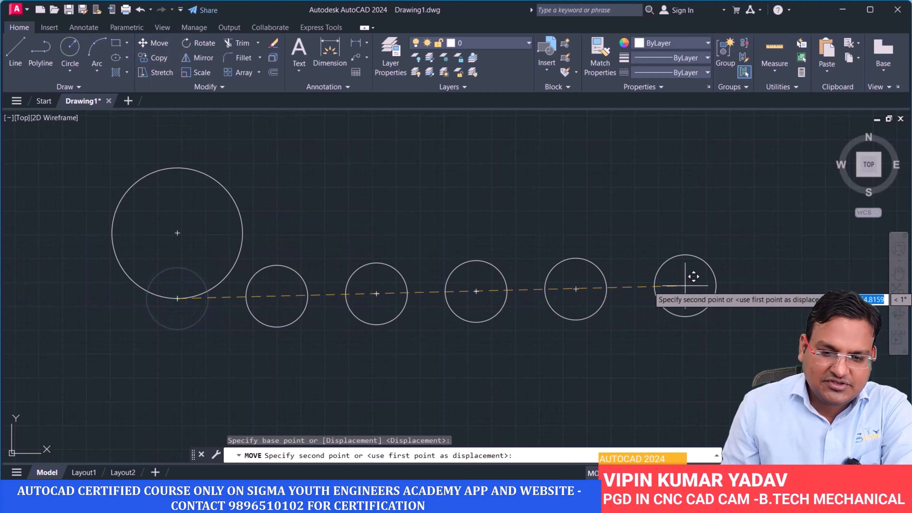
pyautogui.write('1050')
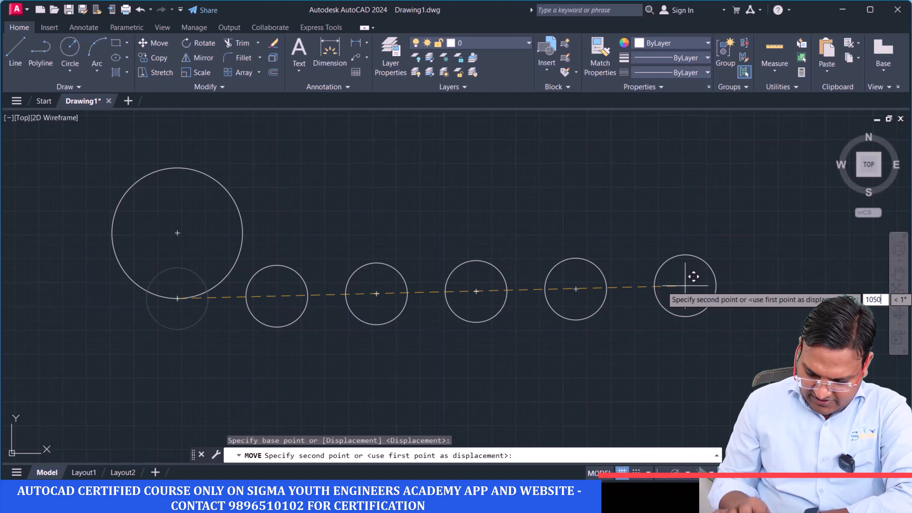
pyautogui.press('Return')
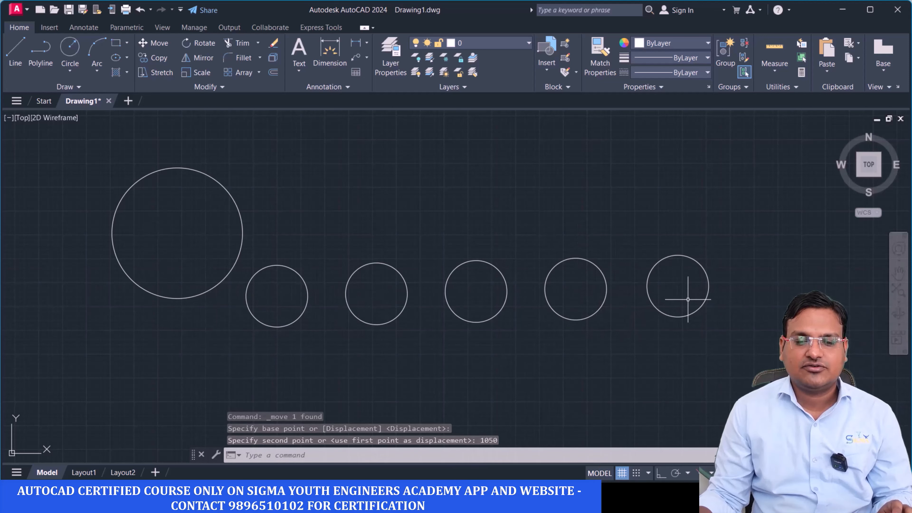
# Step: Move the middle small circle of the row upward by 50 from its centre
pyautogui.click(488, 340)
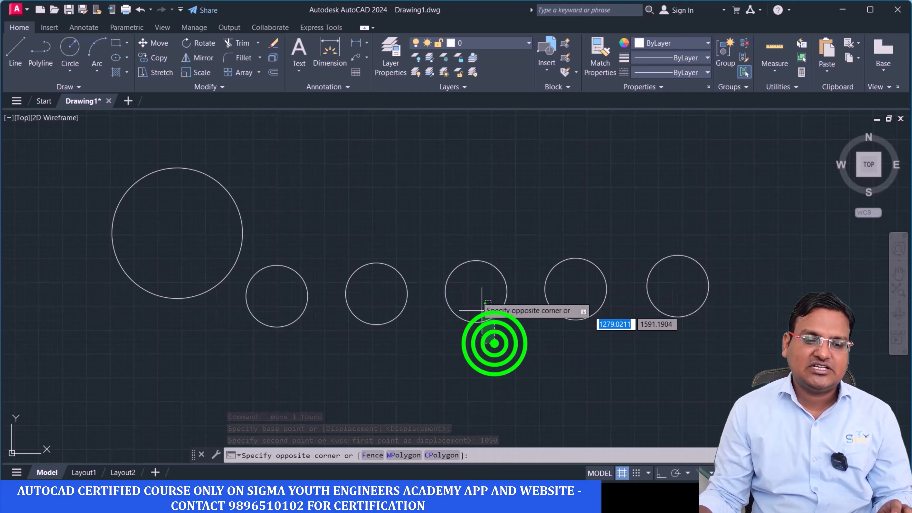
pyautogui.click(463, 249)
pyautogui.write('m')
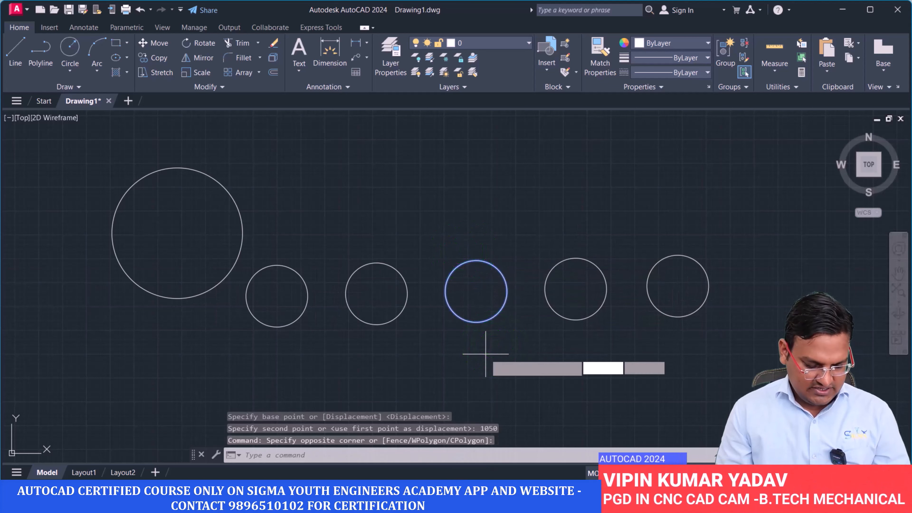
pyautogui.press('Return')
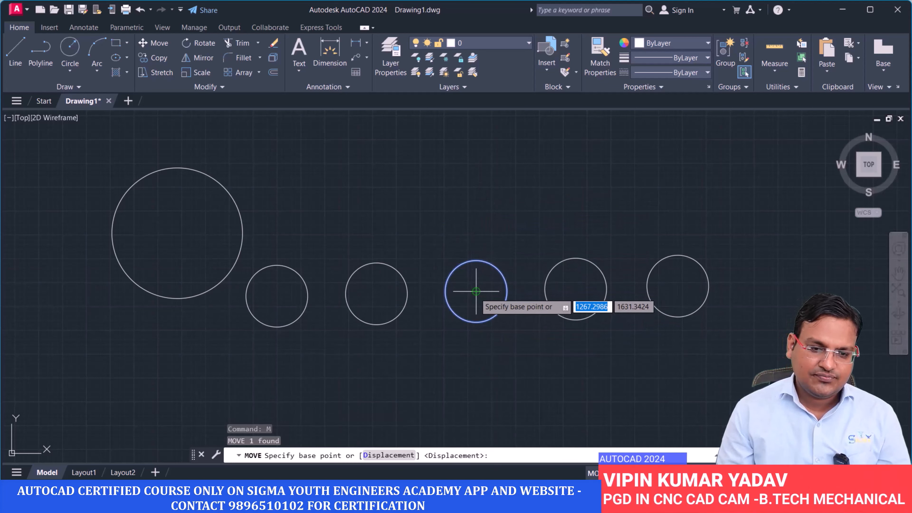
pyautogui.click(476, 290)
pyautogui.write('50')
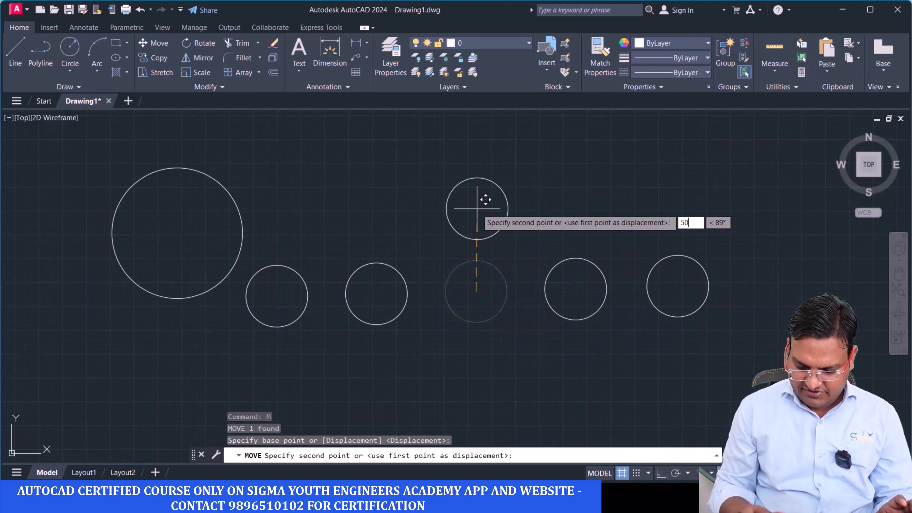
pyautogui.press('Return')
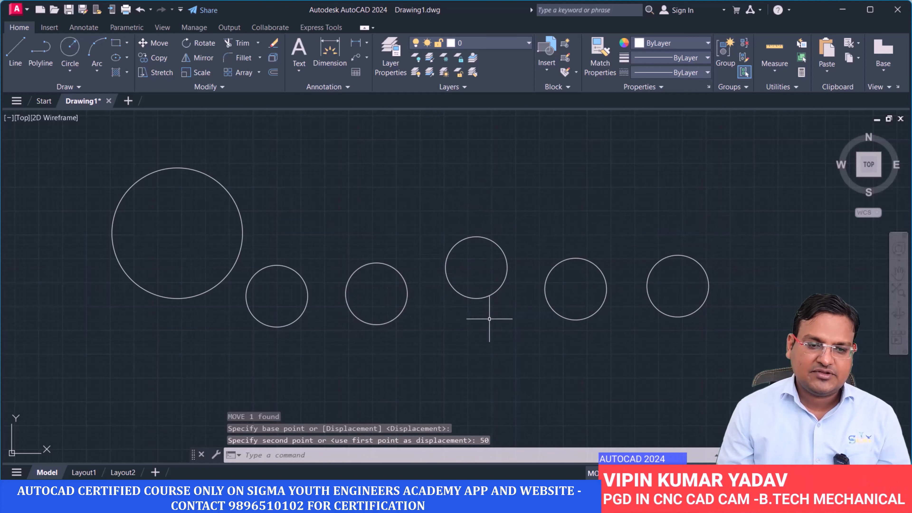
# Step: Move the raised middle circle a further 100 upward from its centre
pyautogui.click(501, 301)
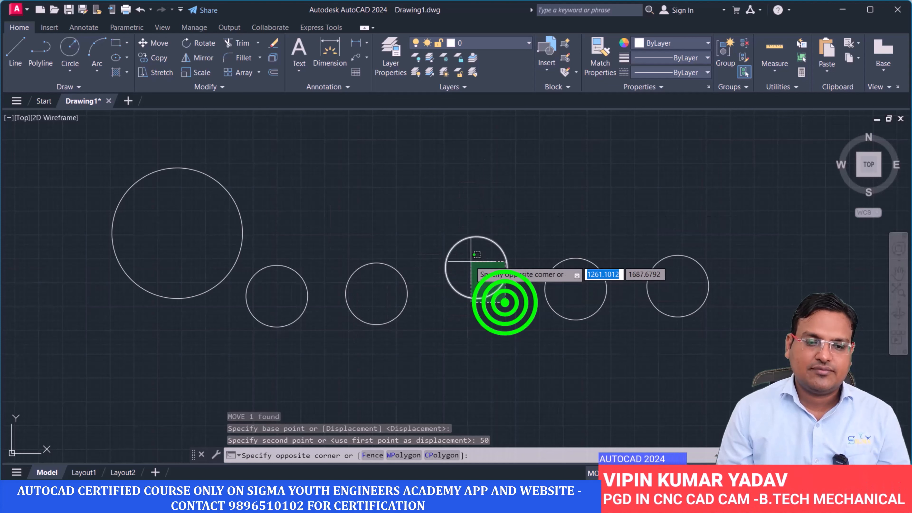
pyautogui.click(468, 265)
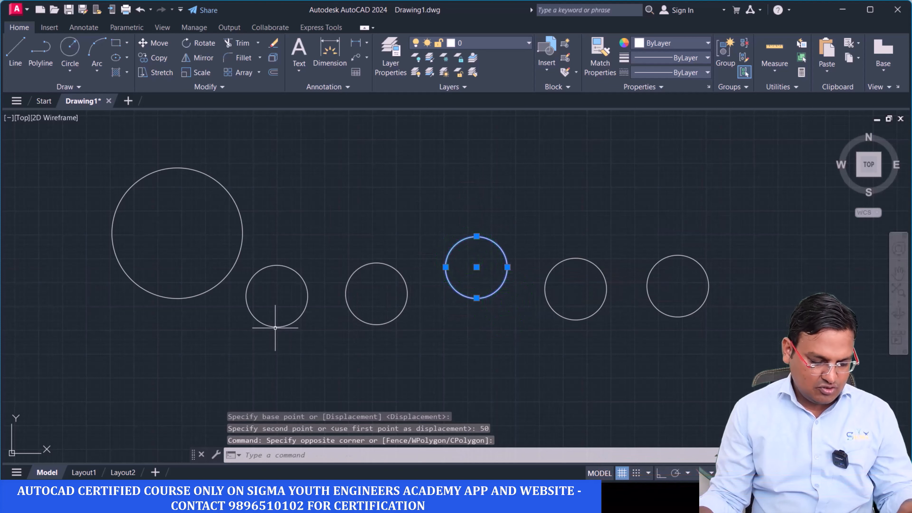
pyautogui.write('M')
pyautogui.press('Return')
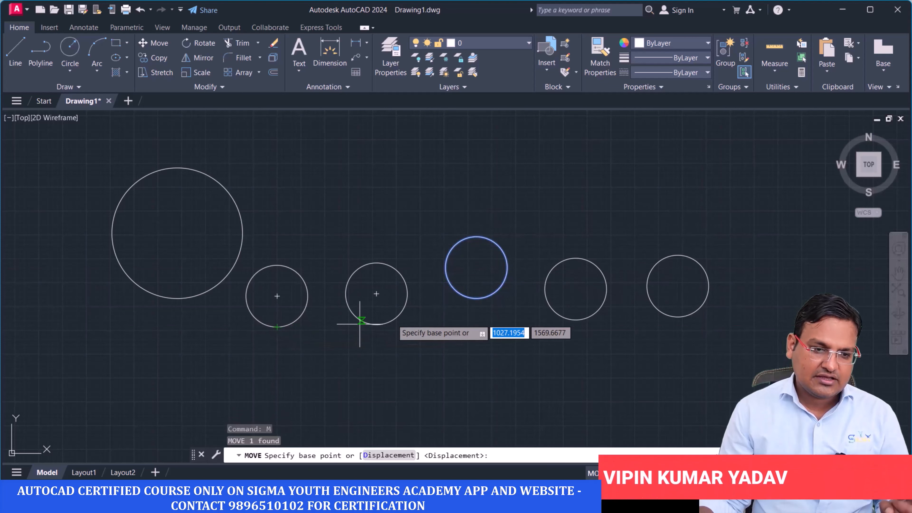
pyautogui.click(476, 267)
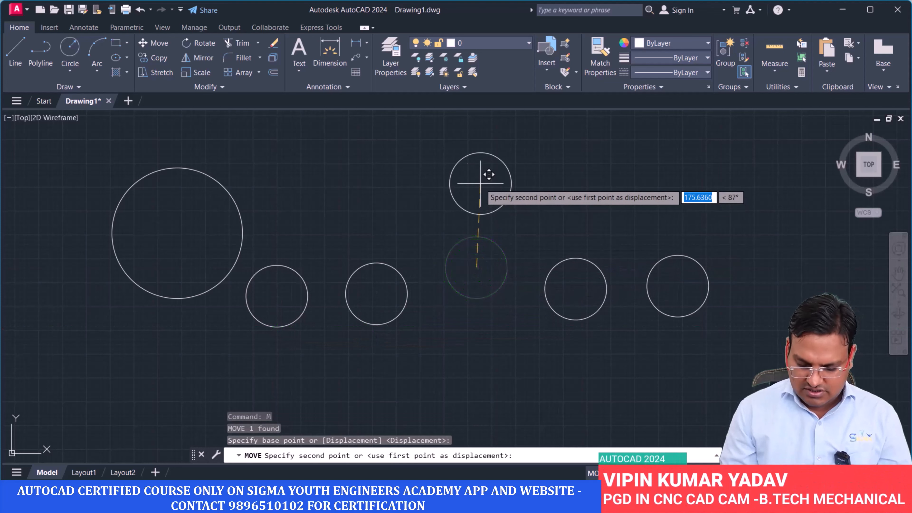
pyautogui.write('100')
pyautogui.press('Return')
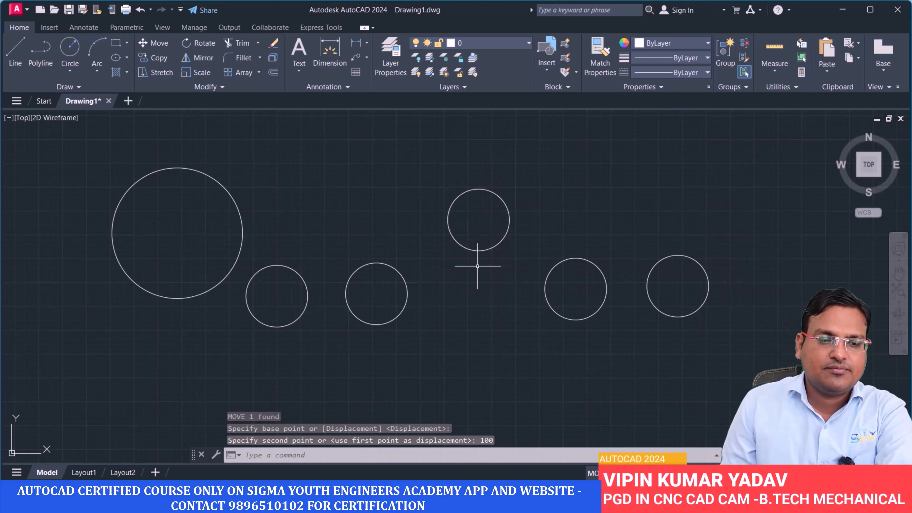
# Step: Move the two small circles nearest the large circle straight down by 500 with Ortho on, from the first one's centre
pyautogui.scroll(-2, 528, 309)
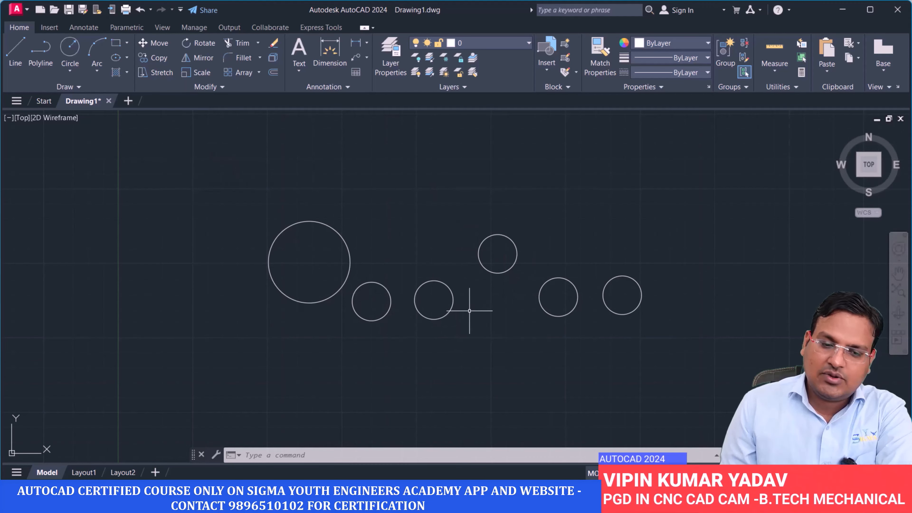
pyautogui.click(459, 332)
pyautogui.click(362, 301)
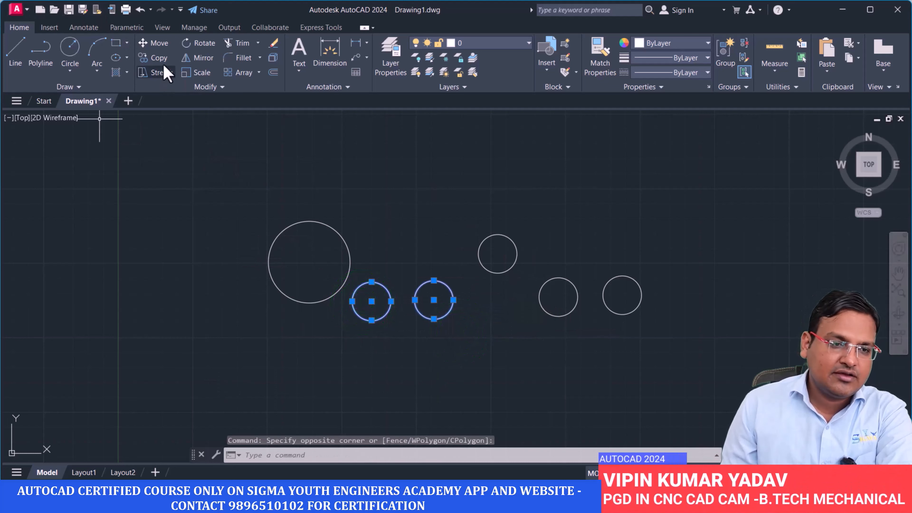
pyautogui.click(153, 43)
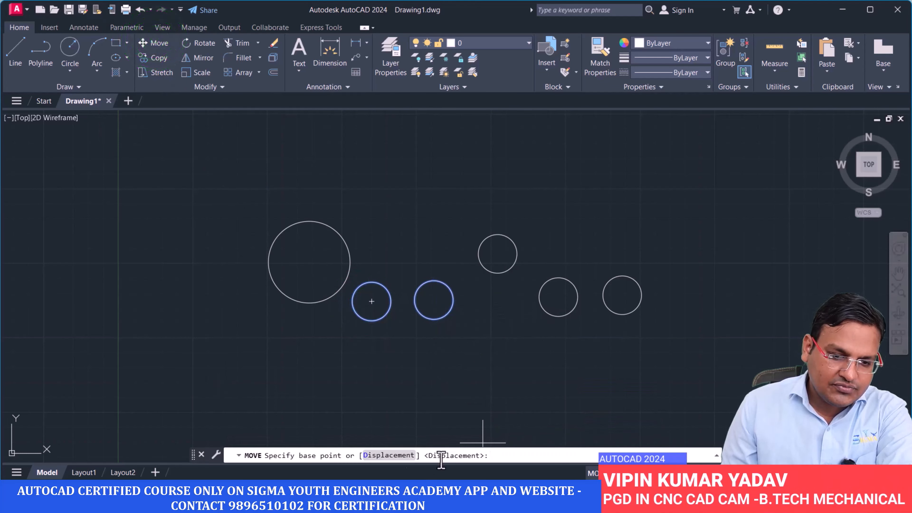
pyautogui.click(372, 302)
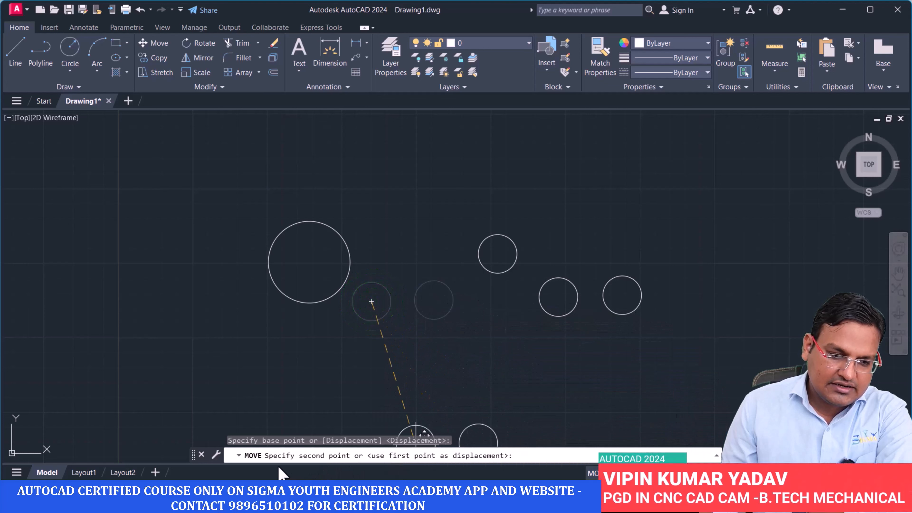
pyautogui.moveTo(340, 377); pyautogui.dragTo(343, 295, button='middle')
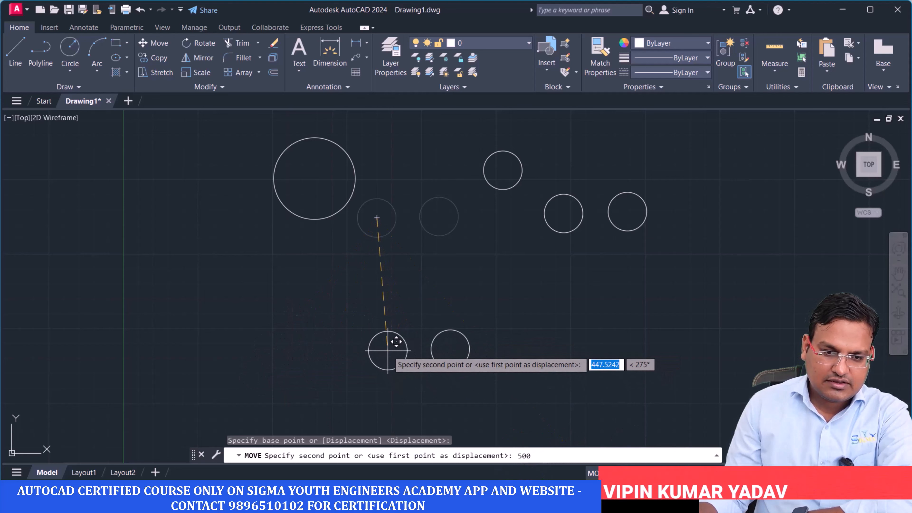
pyautogui.press('F8')
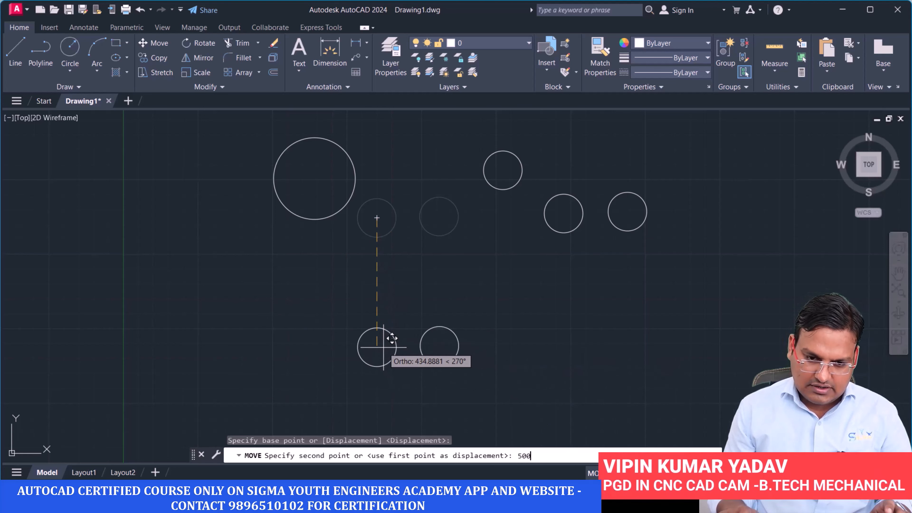
pyautogui.press('Return')
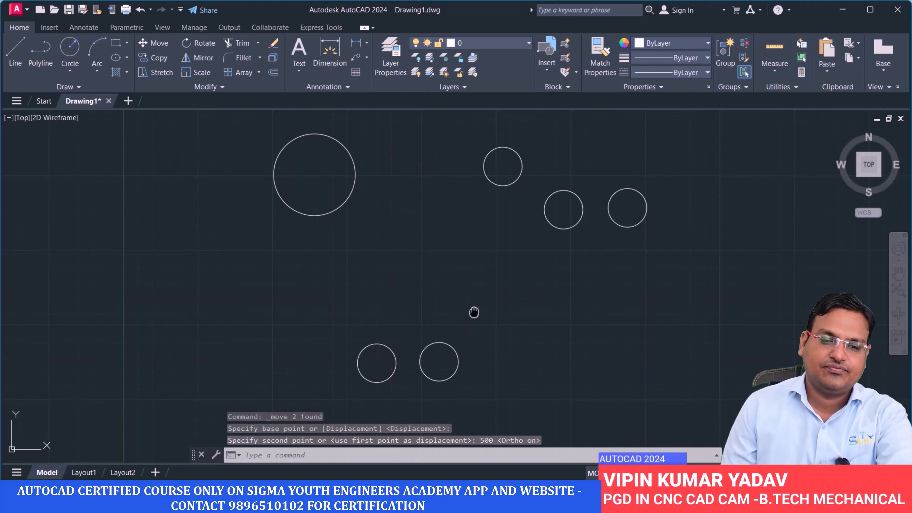
# Step: Erase all the circles from the drawing
pyautogui.moveTo(474, 312); pyautogui.dragTo(386, 285, button='middle')
pyautogui.scroll(-4, 336, 309)
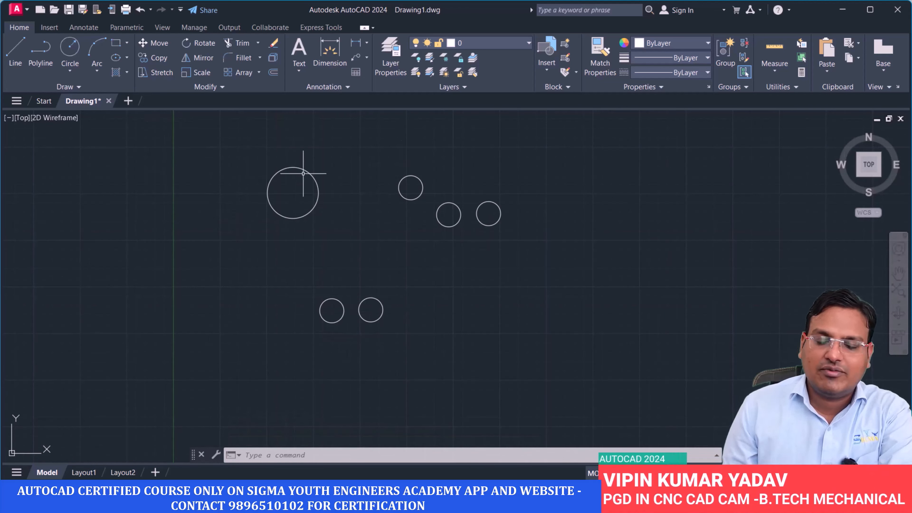
pyautogui.click(589, 339)
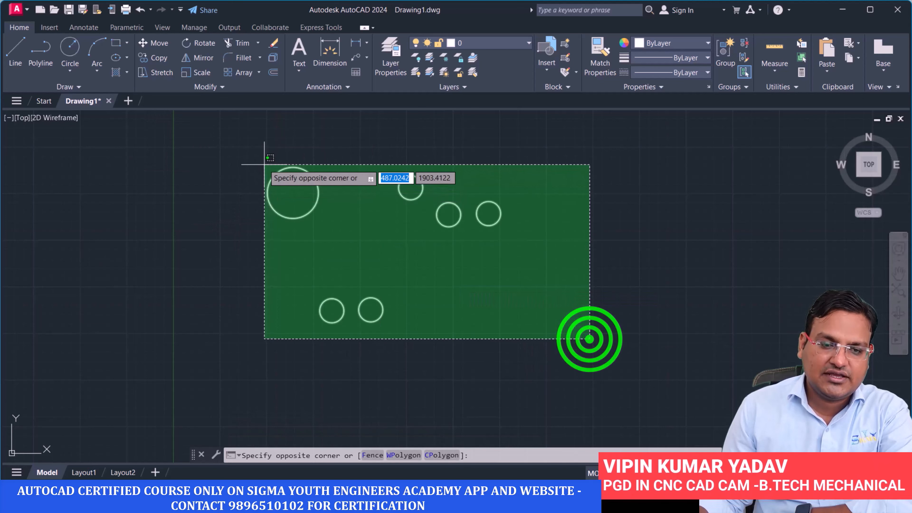
pyautogui.click(259, 159)
pyautogui.write('E')
pyautogui.press('Return')
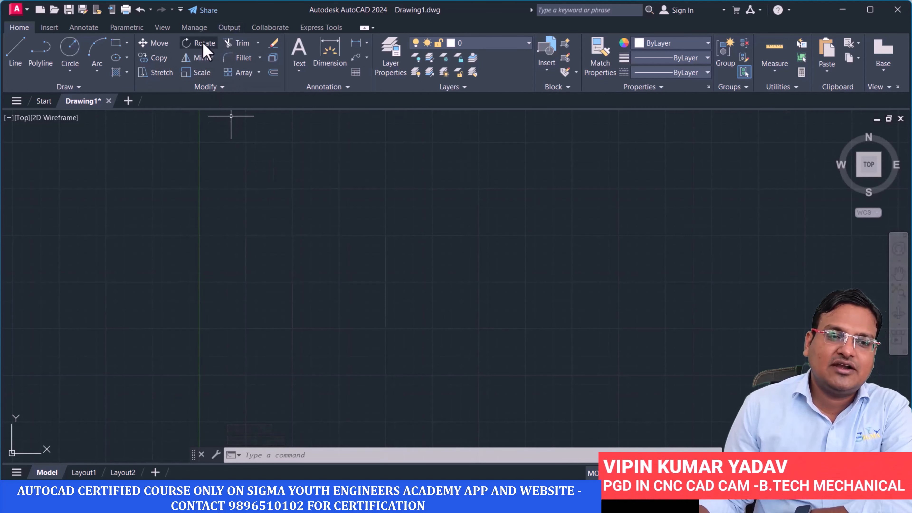
# Step: Draw a vertical line downward, continuing with Ortho off into two slanted lines forming a left half arrowhead, the first about 338 long
pyautogui.click(15, 44)
pyautogui.click(382, 183)
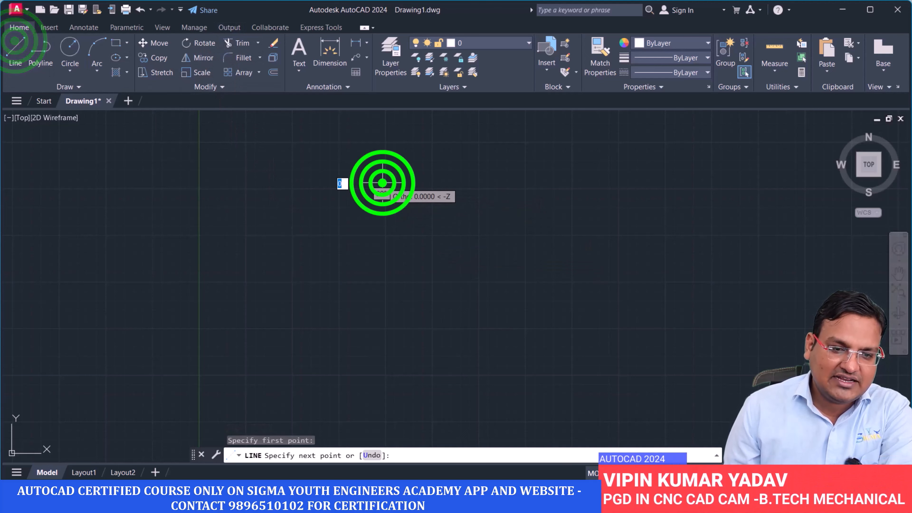
pyautogui.click(374, 316)
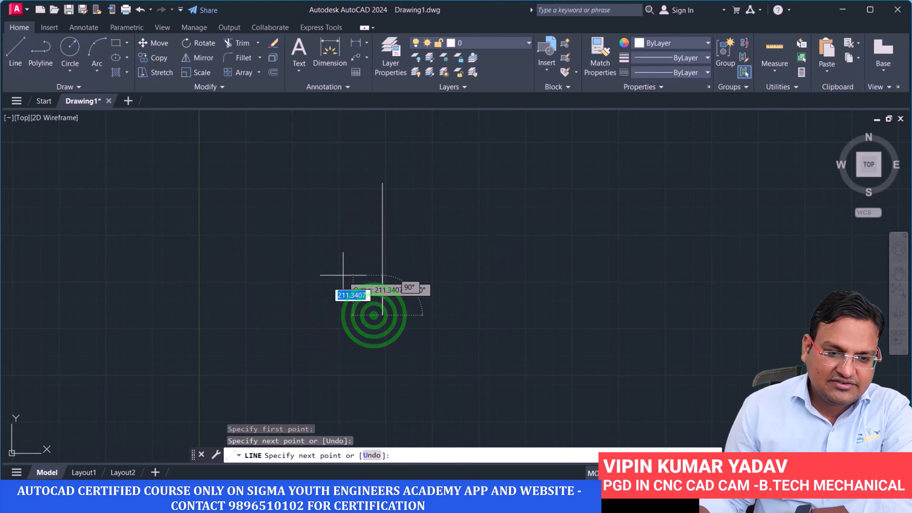
pyautogui.press('F8')
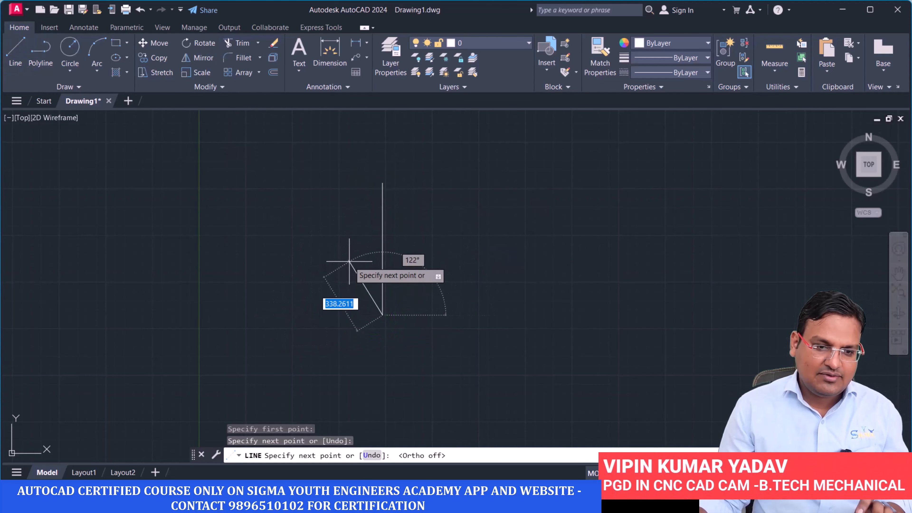
pyautogui.click(348, 261)
pyautogui.click(382, 288)
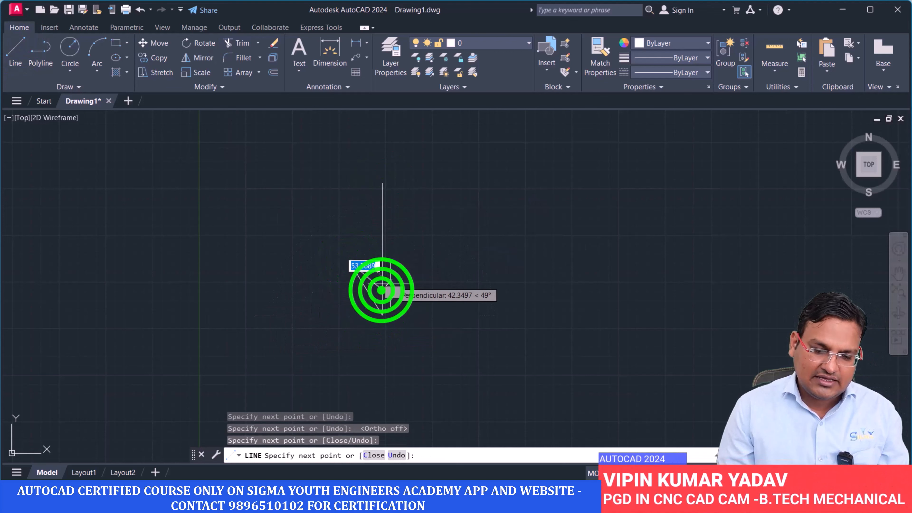
pyautogui.press('Return')
# Step: Mirror the two slanted arrowhead lines across the vertical line, keeping the source objects
pyautogui.click(371, 305)
pyautogui.click(353, 261)
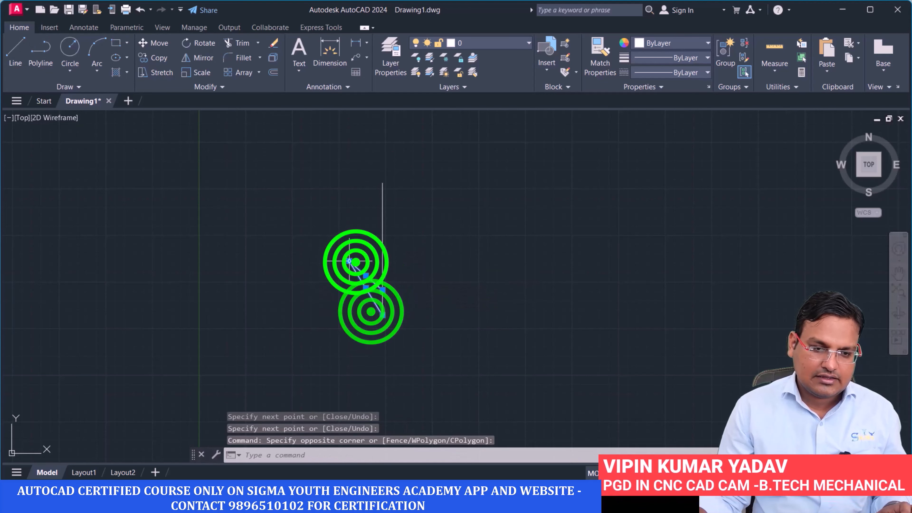
pyautogui.write('mi')
pyautogui.press('Return')
pyautogui.click(382, 185)
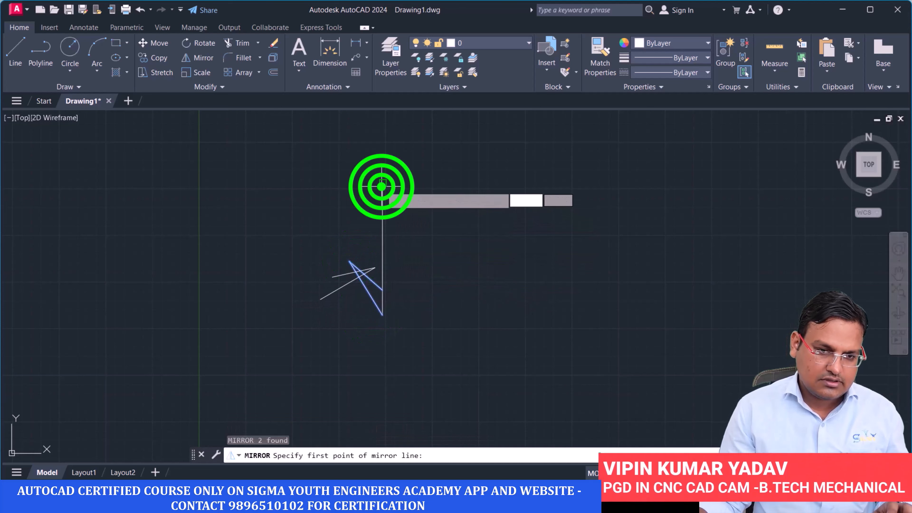
pyautogui.click(383, 315)
pyautogui.press('Return')
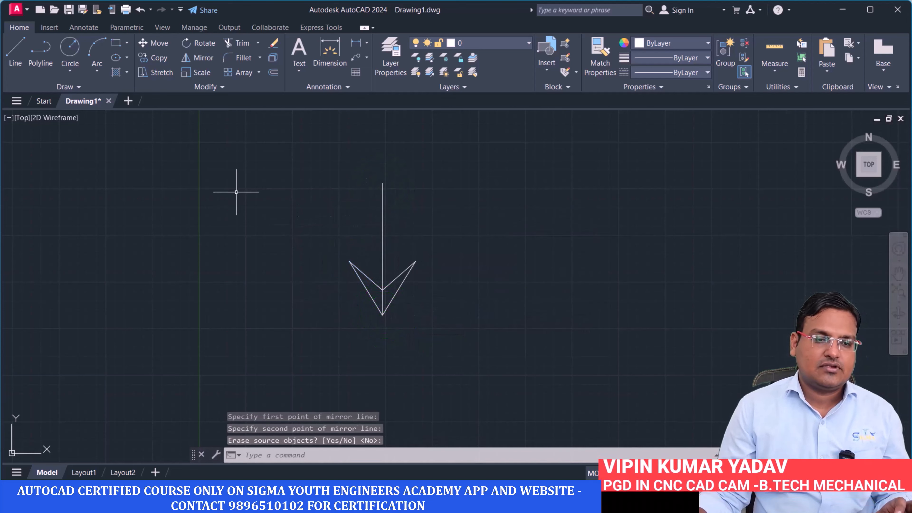
# Step: Draw a small circle centred on the upper endpoint of the vertical line
pyautogui.click(69, 54)
pyautogui.click(383, 183)
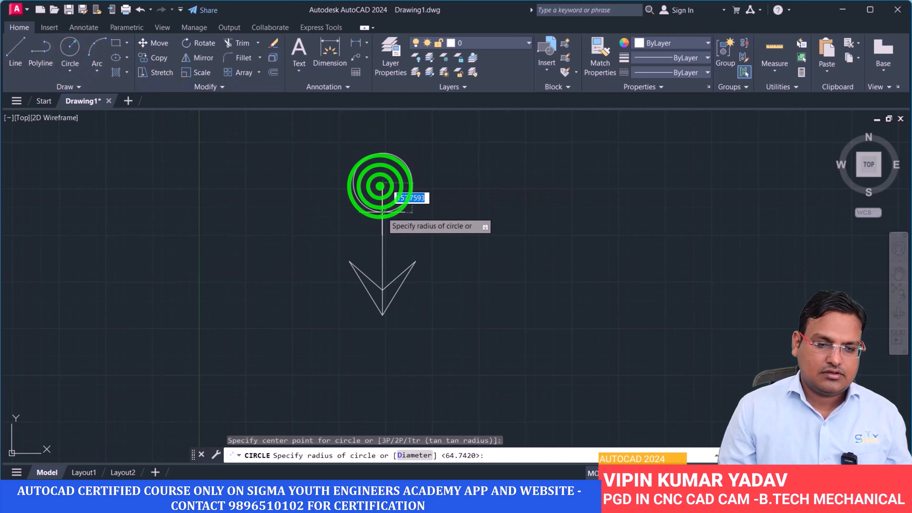
pyautogui.click(382, 202)
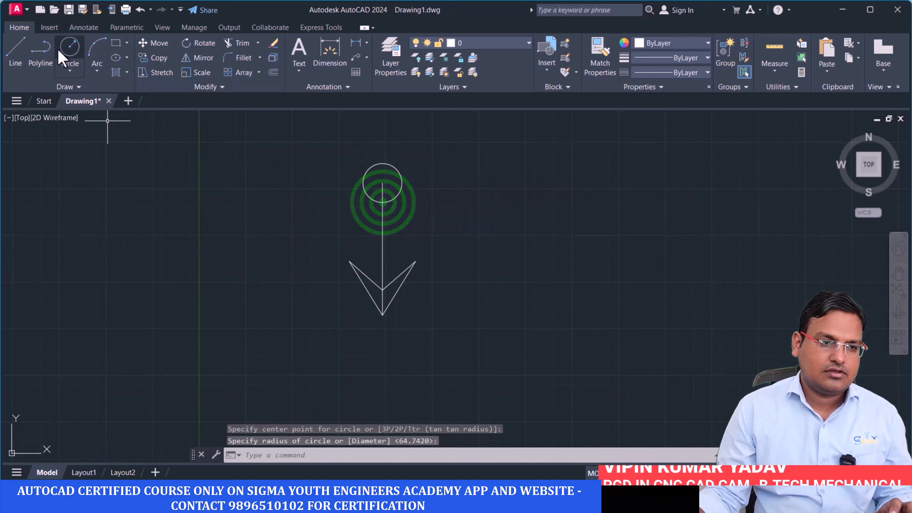
# Step: Draw two lines joining the arrowhead's outer corners to the left and right sides of the circle
pyautogui.click(16, 52)
pyautogui.click(349, 261)
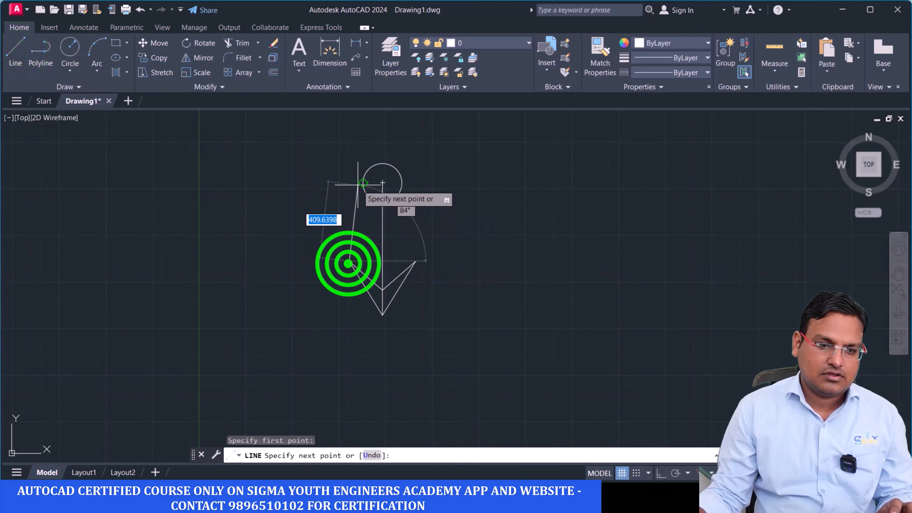
pyautogui.click(361, 184)
pyautogui.press('Return')
pyautogui.press('Return')
pyautogui.click(416, 261)
pyautogui.click(402, 183)
pyautogui.press('Return')
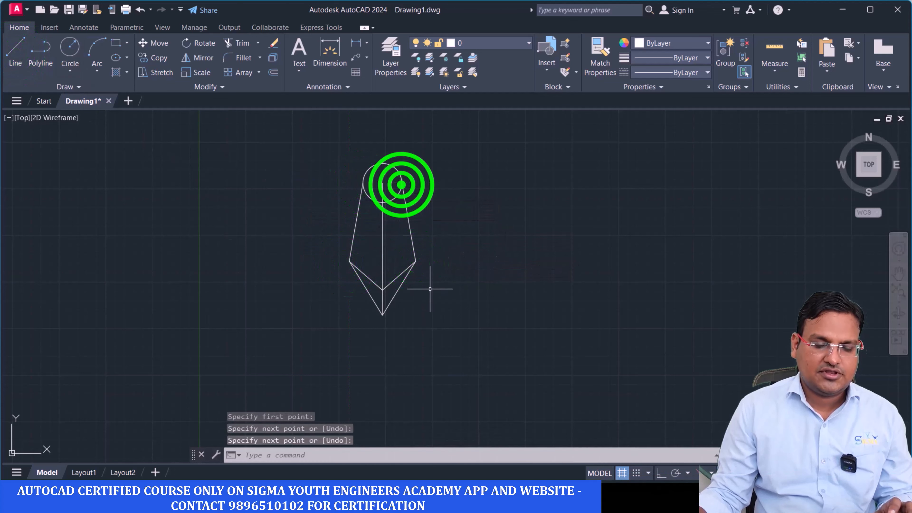
# Step: Try rotating the whole pointer shape freely about the circle's centre, and undo the rotation
pyautogui.moveTo(445, 286); pyautogui.dragTo(471, 310, button='middle')
pyautogui.click(480, 344)
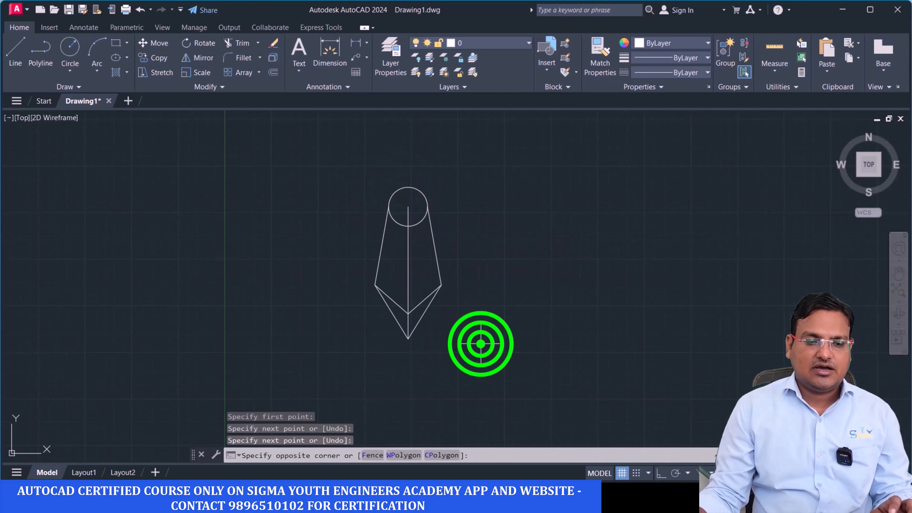
pyautogui.click(346, 169)
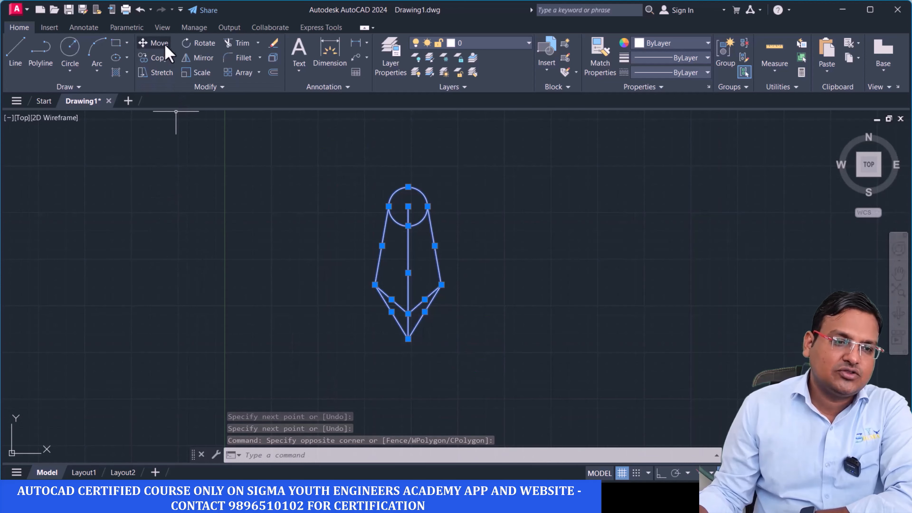
pyautogui.click(196, 45)
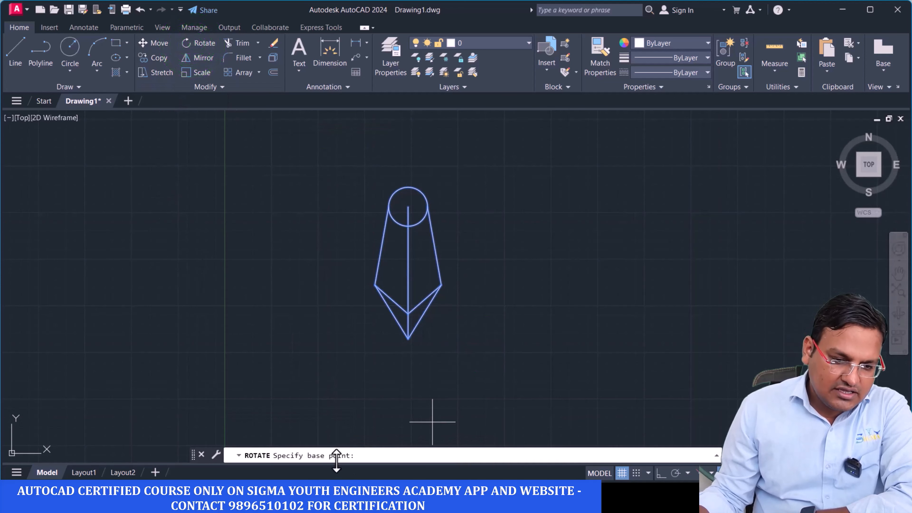
pyautogui.click(407, 207)
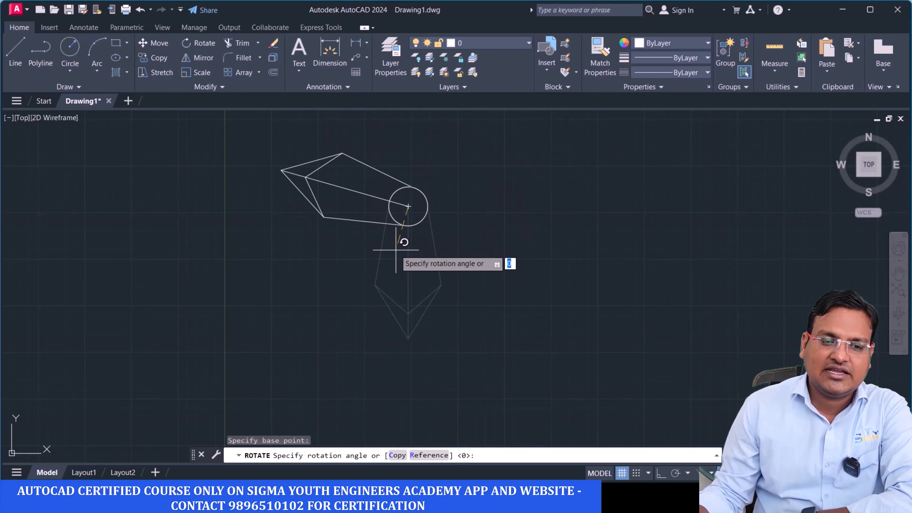
pyautogui.click(382, 246)
pyautogui.moveTo(416, 272); pyautogui.dragTo(423, 322, button='middle')
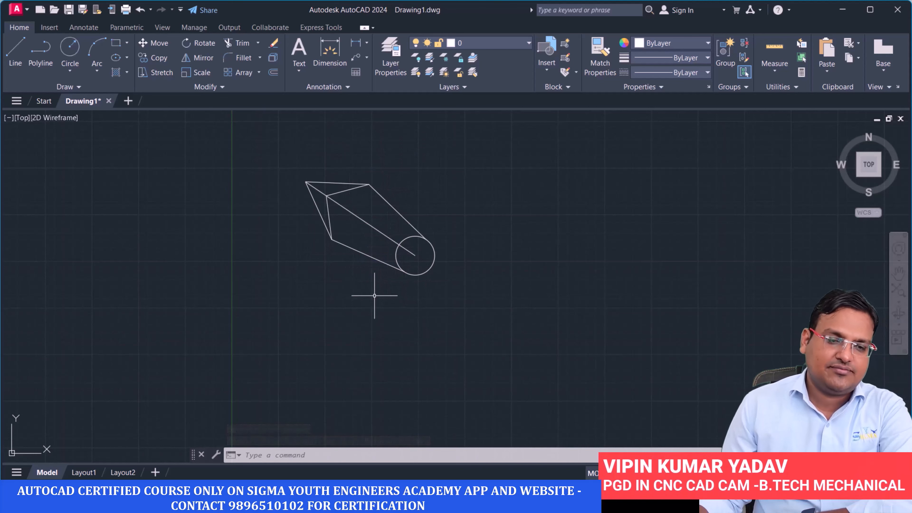
pyautogui.hotkey('ctrl', 'z')
pyautogui.hotkey('ctrl', 'z')
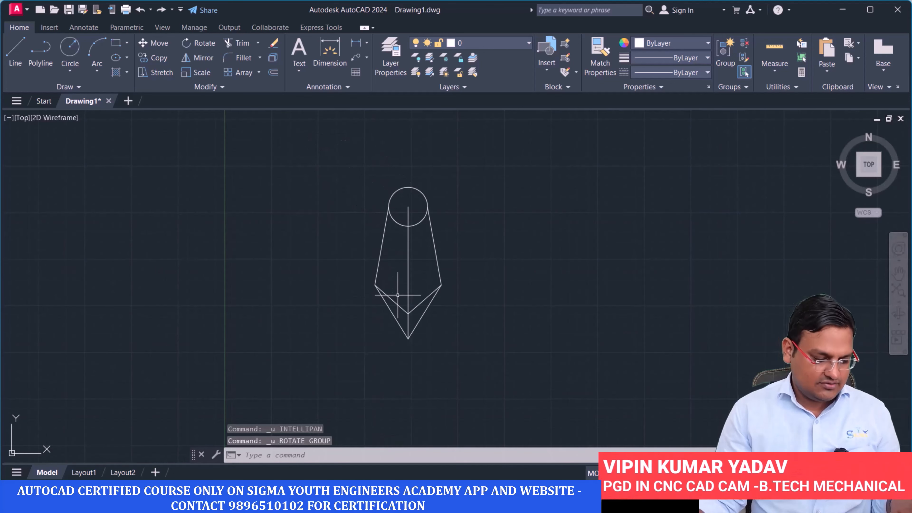
# Step: Rotate the whole pointer shape by 90 degrees about the circle's centre
pyautogui.click(497, 362)
pyautogui.click(328, 156)
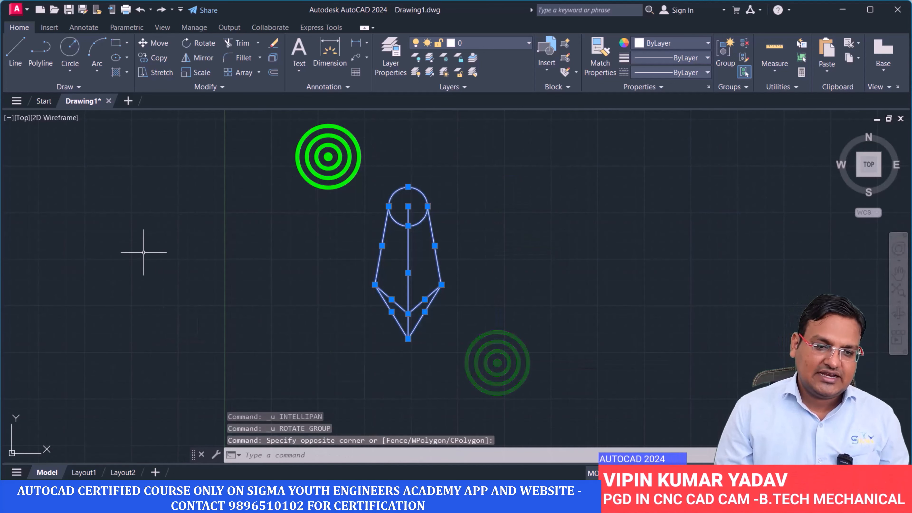
pyautogui.click(194, 43)
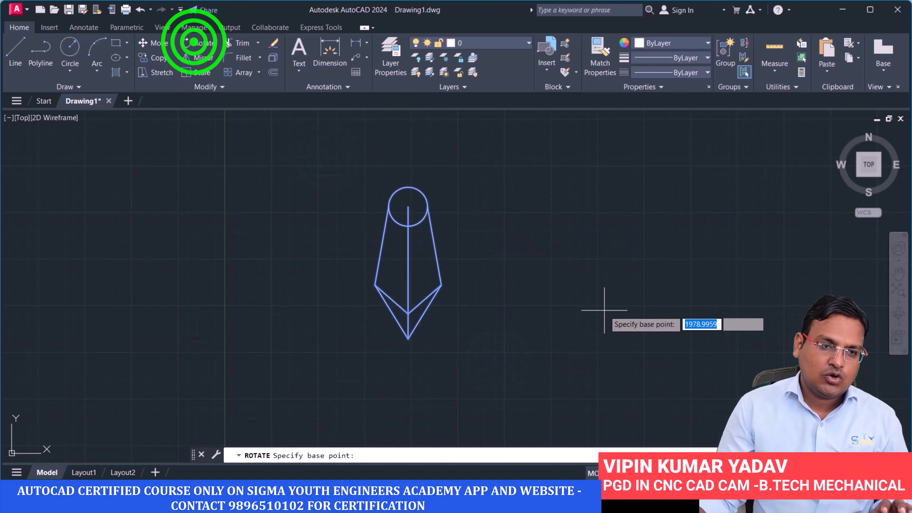
pyautogui.click(407, 207)
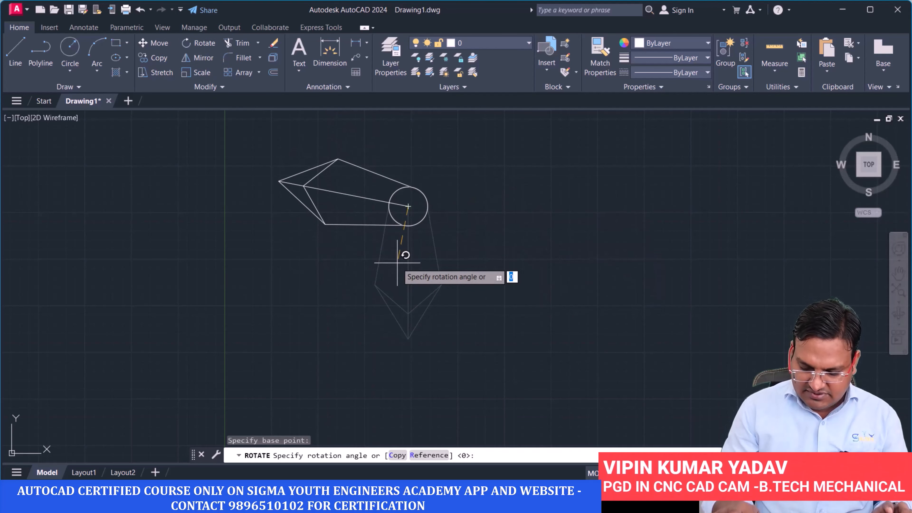
pyautogui.write('9')
pyautogui.press('Return')
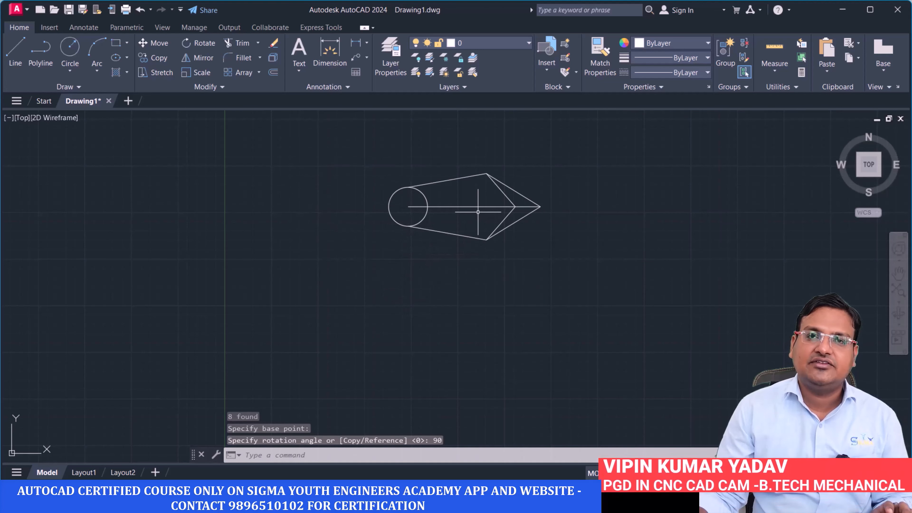
# Step: Rotate the rightward-facing pointer shape by another 90 degrees about its circle's centre so that it faces up
pyautogui.click(585, 288)
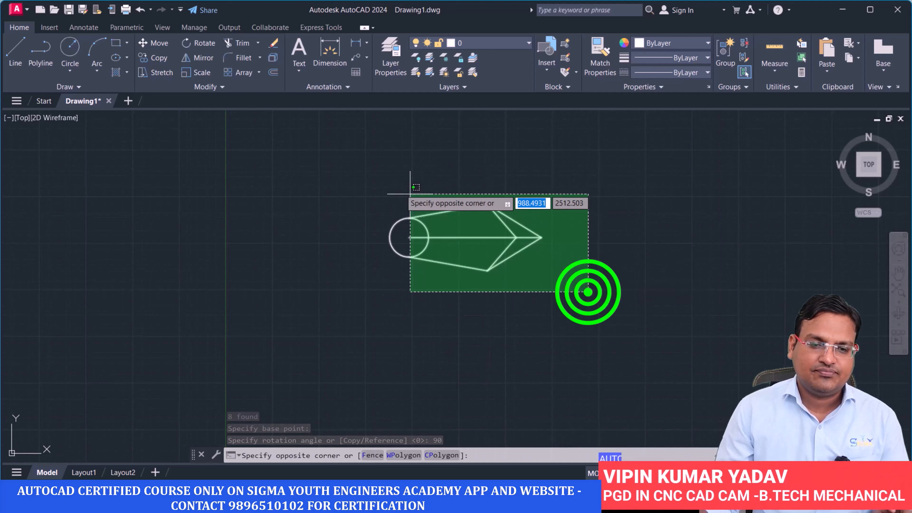
pyautogui.click(376, 176)
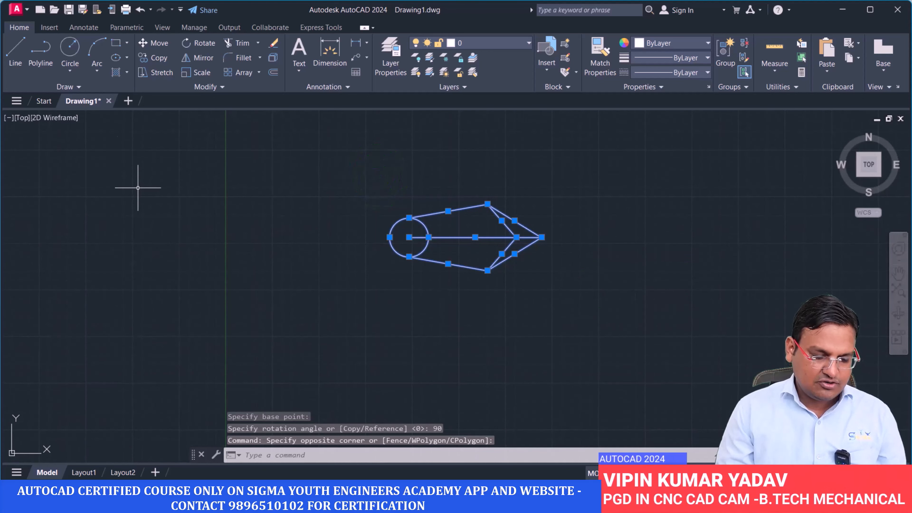
pyautogui.click(201, 43)
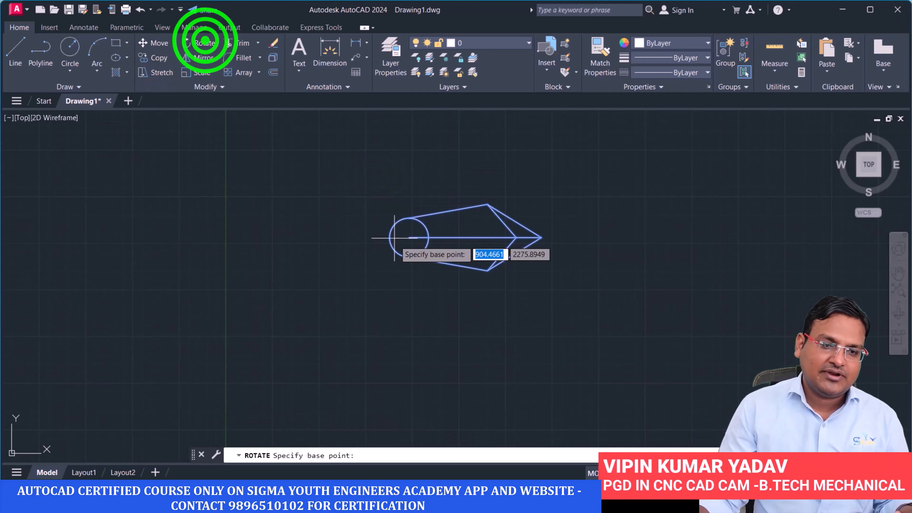
pyautogui.click(409, 237)
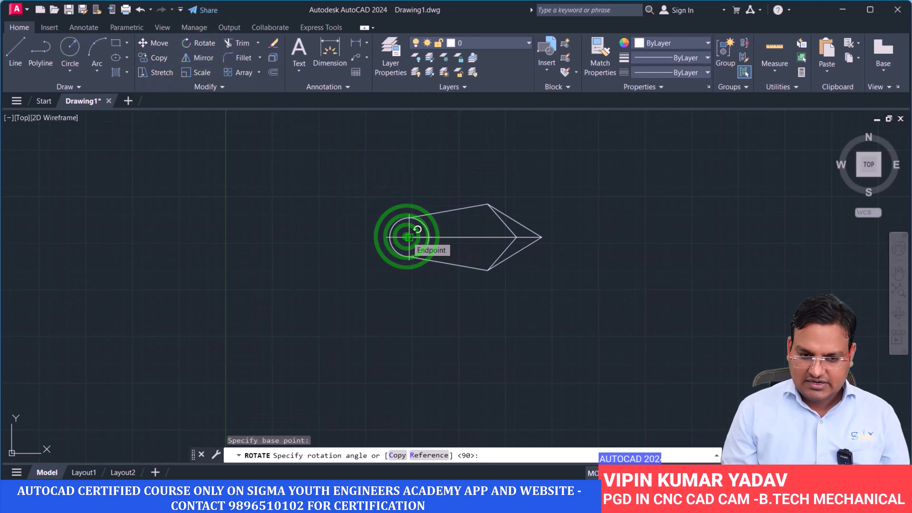
pyautogui.write('9')
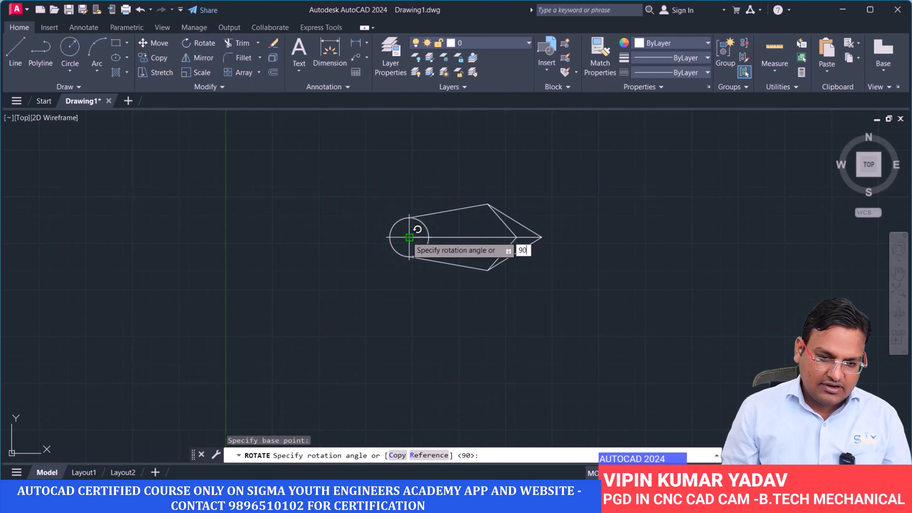
pyautogui.write('0')
pyautogui.press('Return')
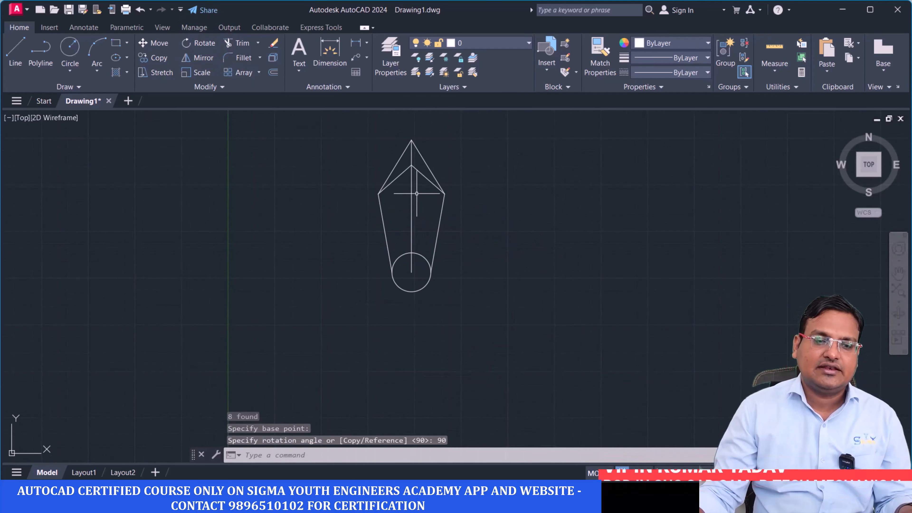
# Step: Rotate the upward-facing pointer shape by -90 degrees about the centre of its circle
pyautogui.moveTo(417, 193); pyautogui.dragTo(414, 232, button='middle')
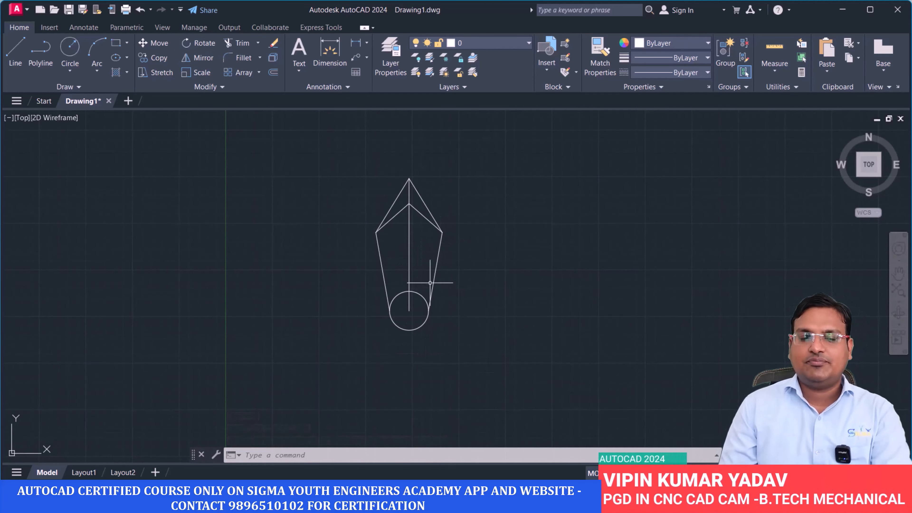
pyautogui.click(476, 343)
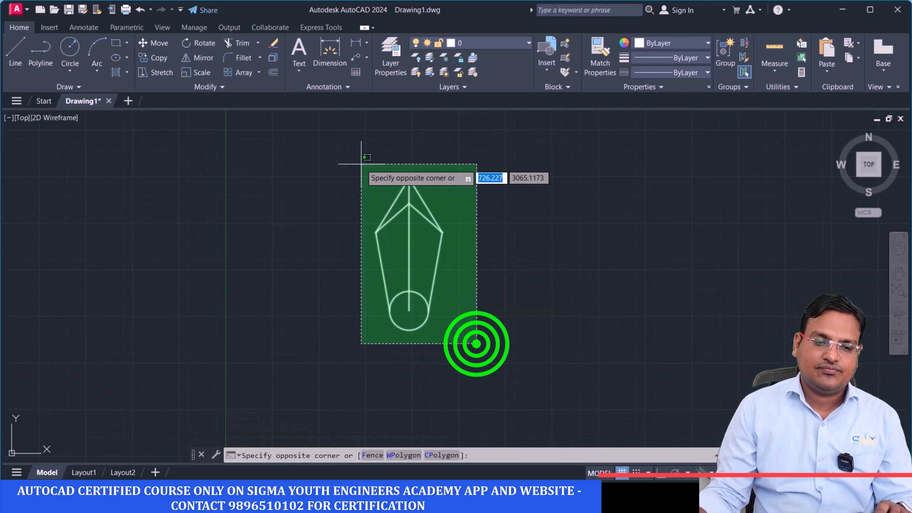
pyautogui.click(362, 164)
pyautogui.click(203, 45)
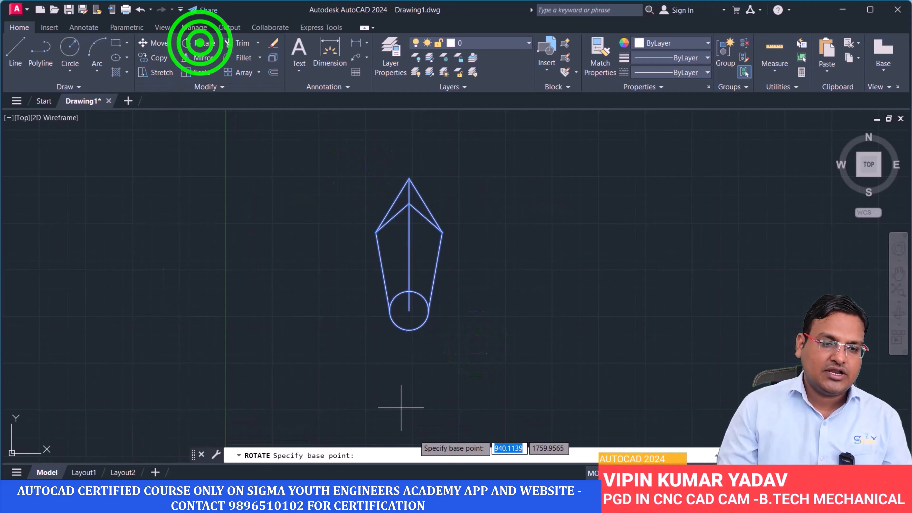
pyautogui.click(408, 311)
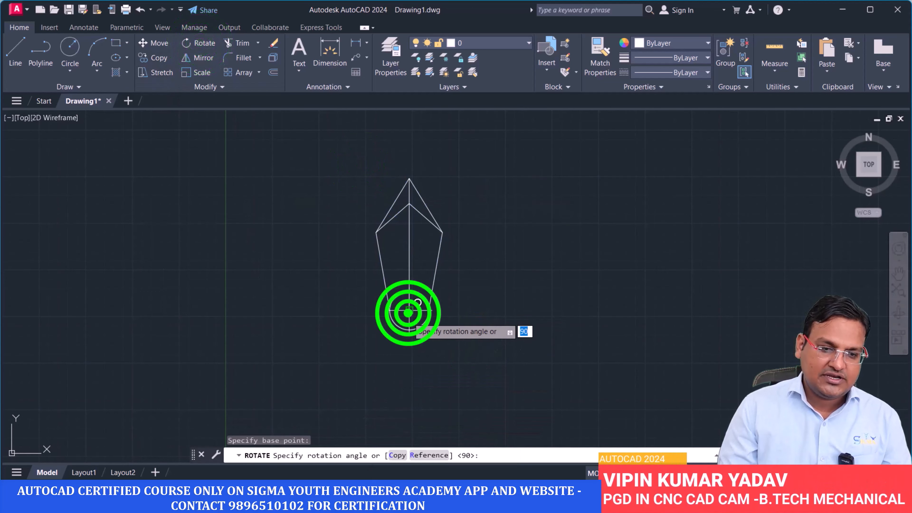
pyautogui.click(490, 458)
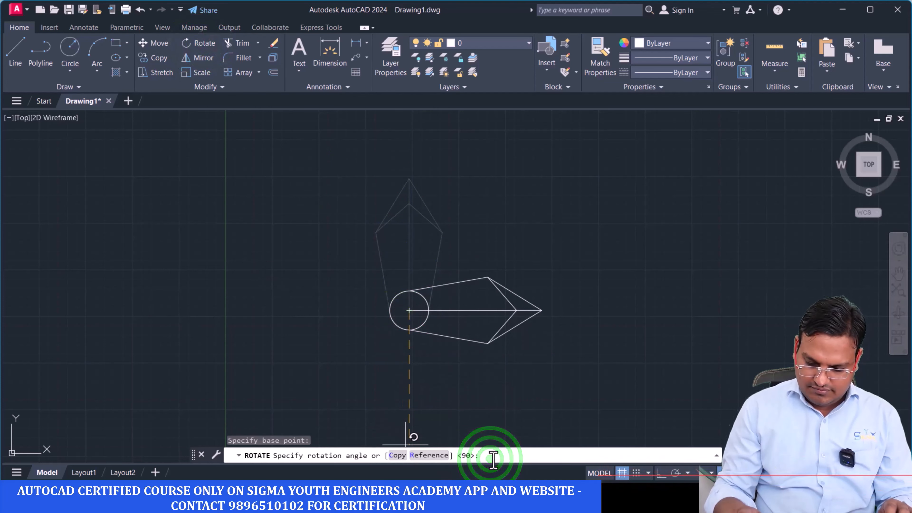
pyautogui.write('-90')
pyautogui.press('Return')
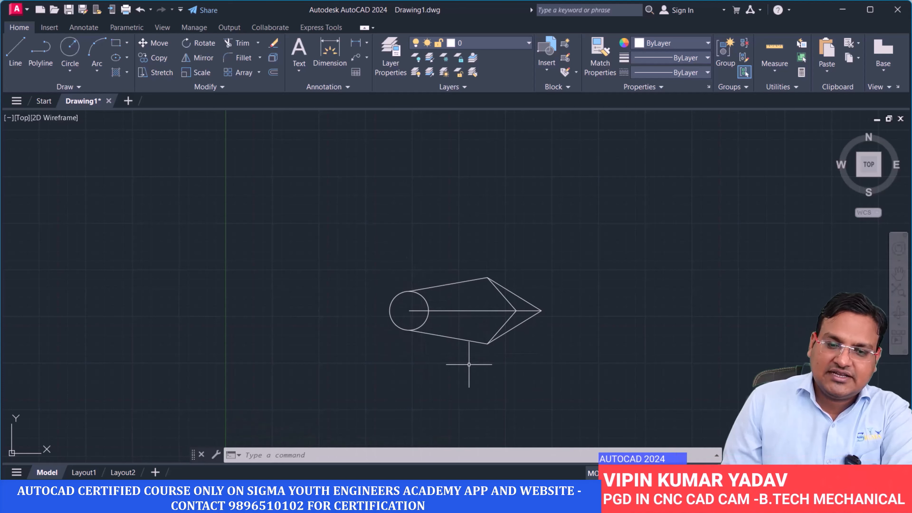
# Step: Try rotating a copy of the pointer freely to face upward about the circle's centre, and undo it
pyautogui.click(544, 373)
pyautogui.click(356, 228)
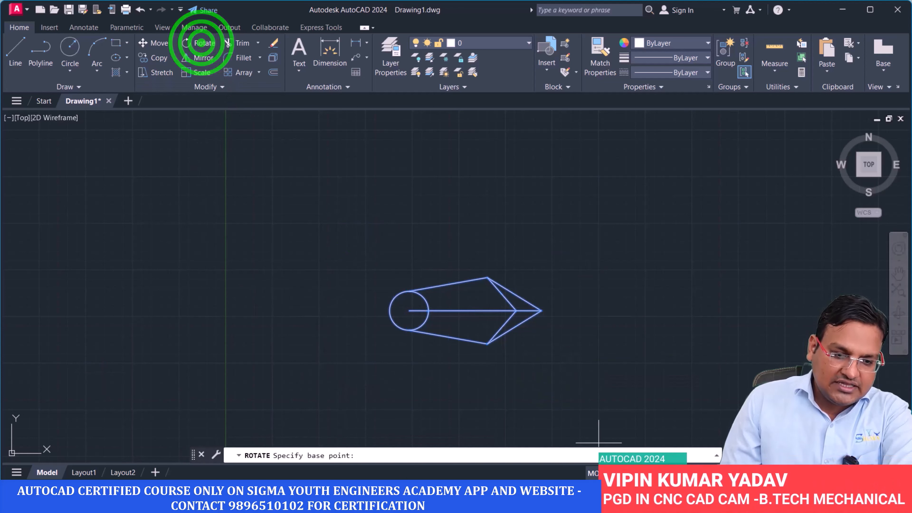
pyautogui.click(408, 309)
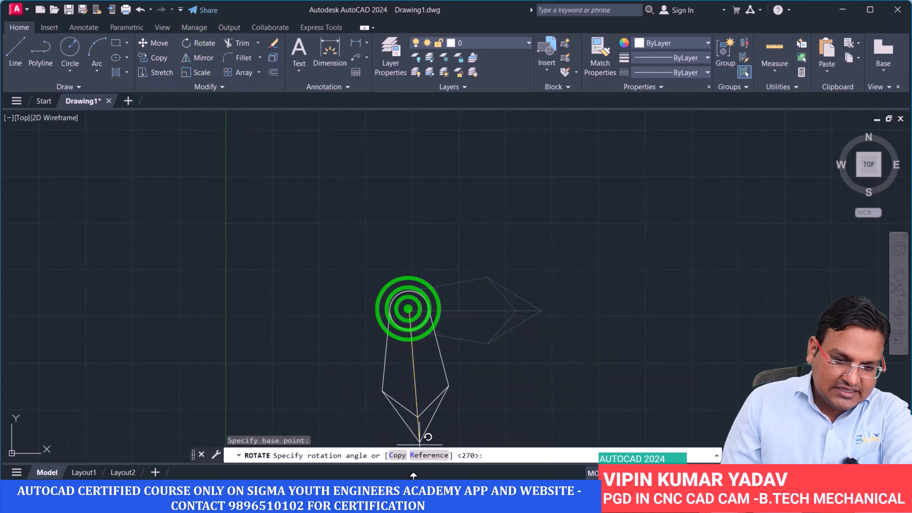
pyautogui.click(398, 455)
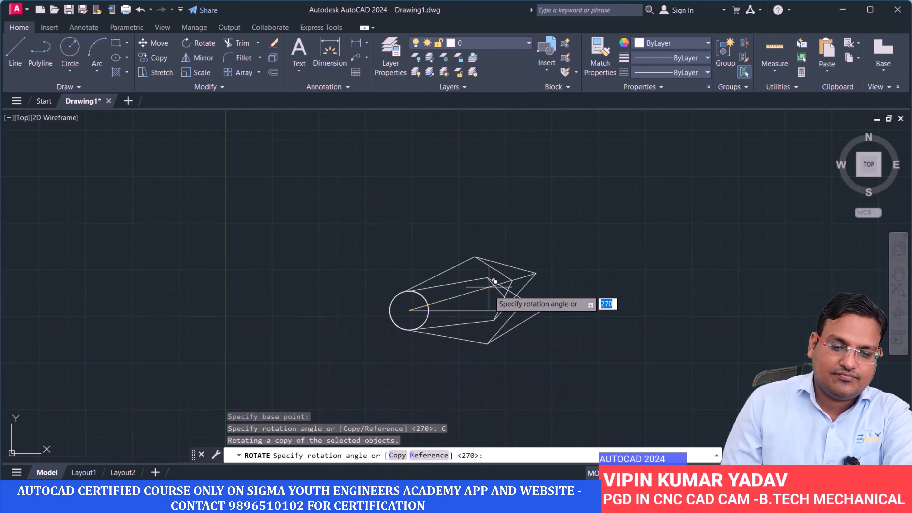
pyautogui.click(411, 205)
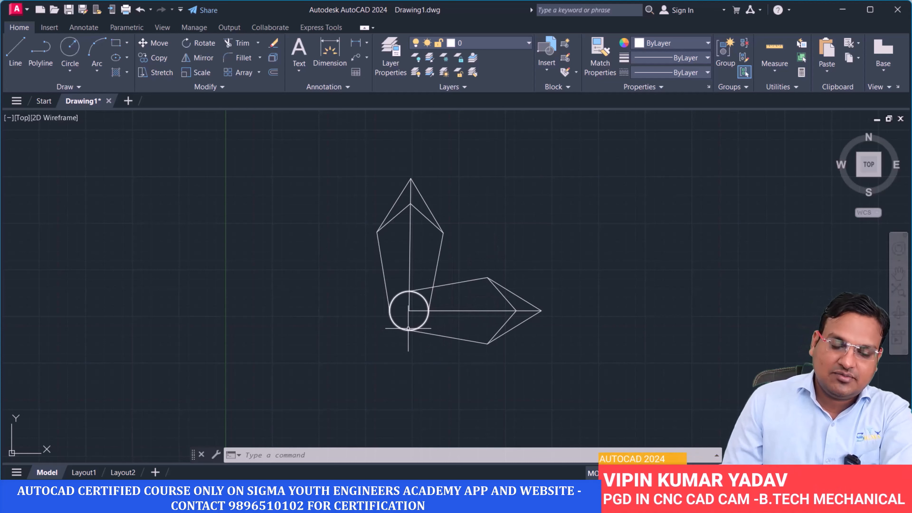
pyautogui.moveTo(408, 328); pyautogui.dragTo(252, 320, button='middle')
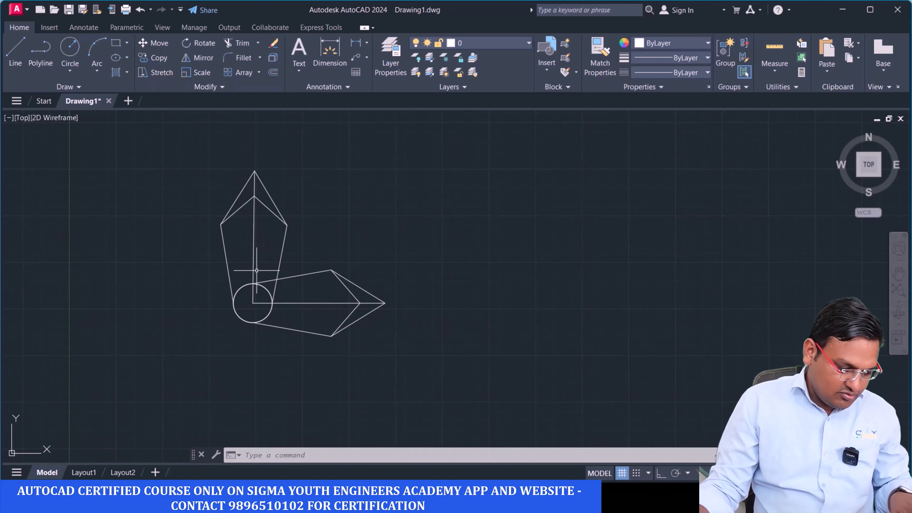
pyautogui.hotkey('ctrl', 'z')
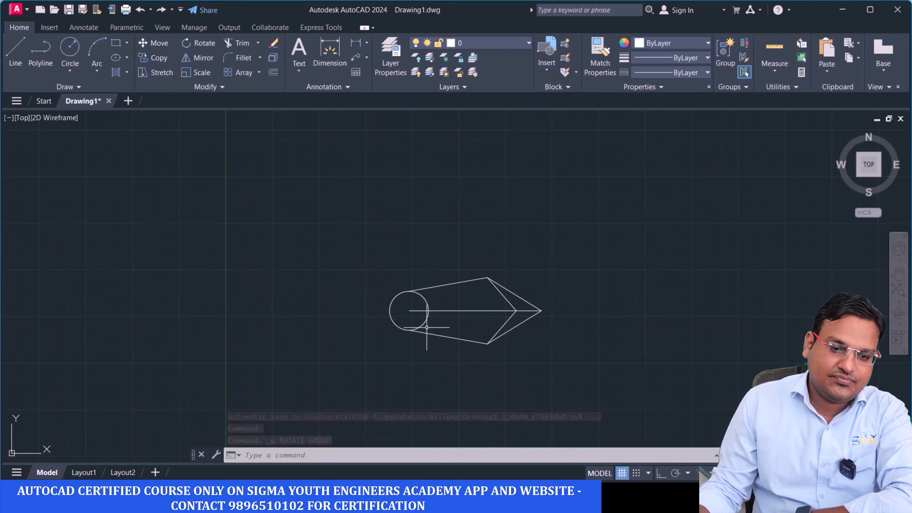
# Step: Rotate a copy of the whole pointer shape by 180 degrees about the circle's centre, keeping the original
pyautogui.click(197, 45)
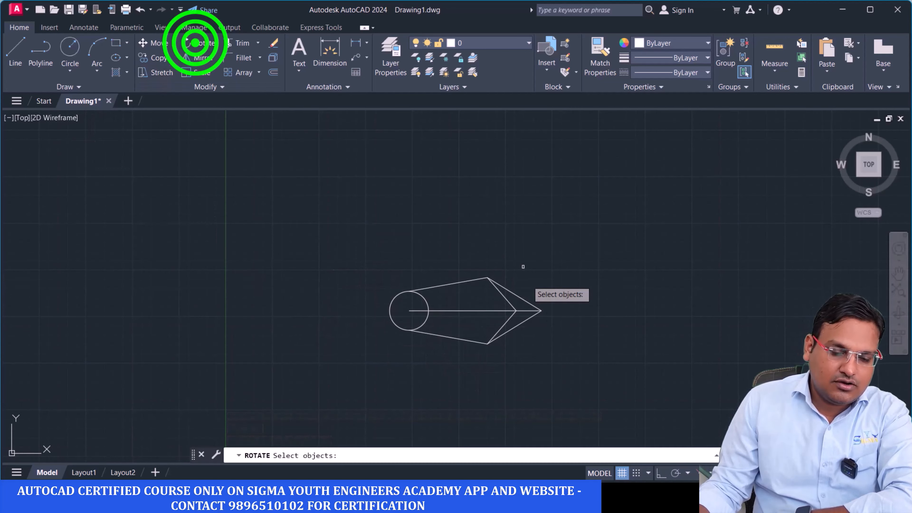
pyautogui.click(564, 361)
pyautogui.click(279, 192)
pyautogui.press('Return')
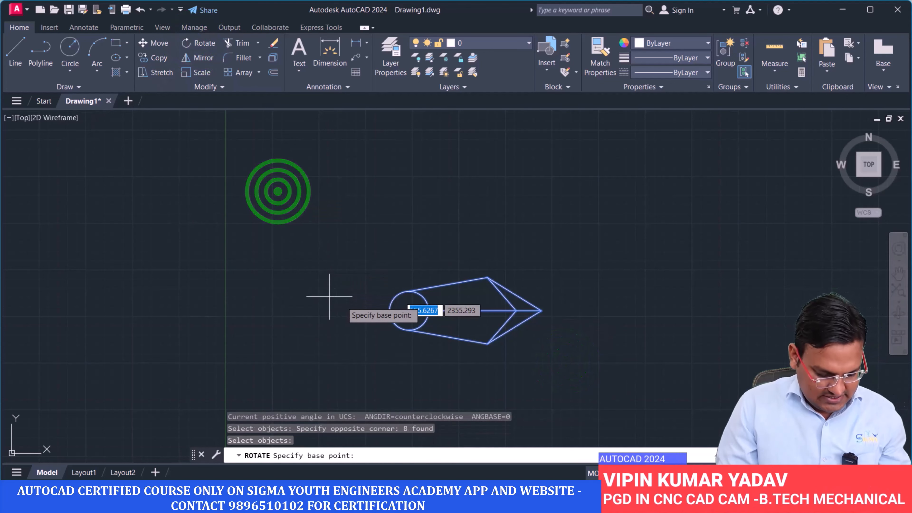
pyautogui.click(409, 311)
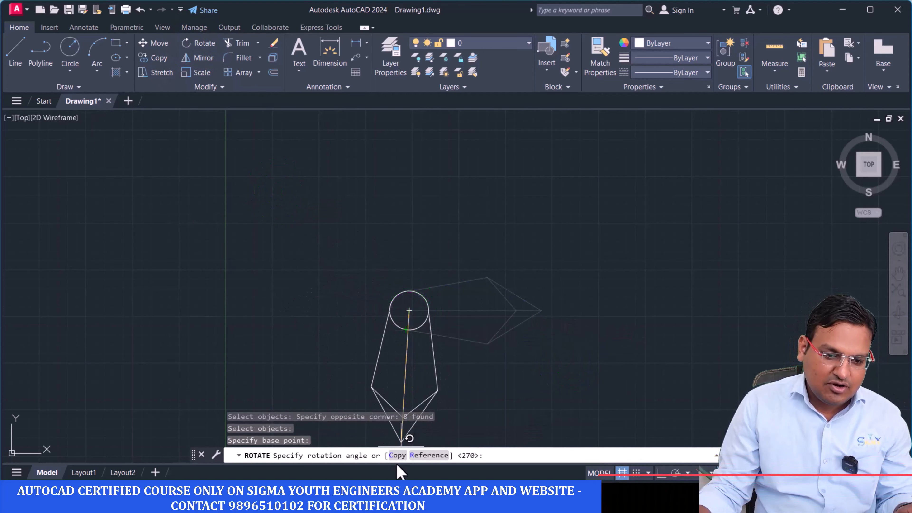
pyautogui.click(397, 455)
pyautogui.click(493, 458)
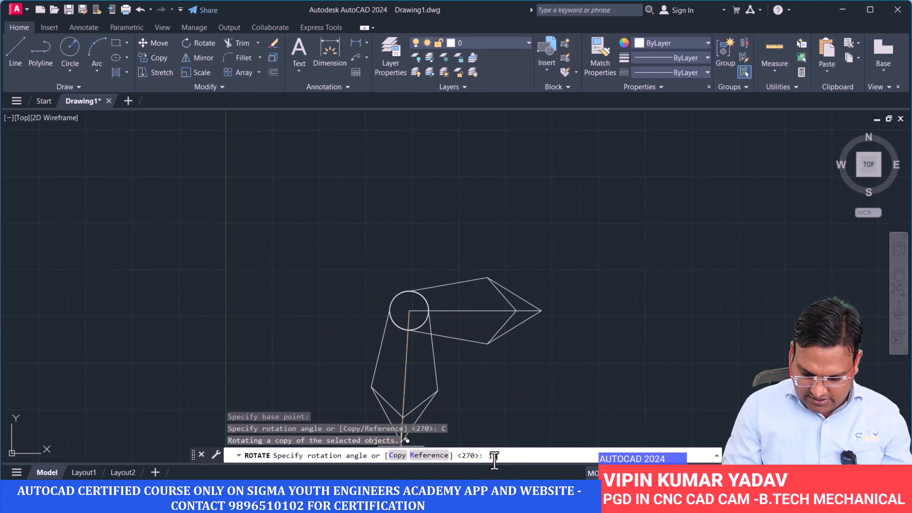
pyautogui.write('180')
pyautogui.press('Return')
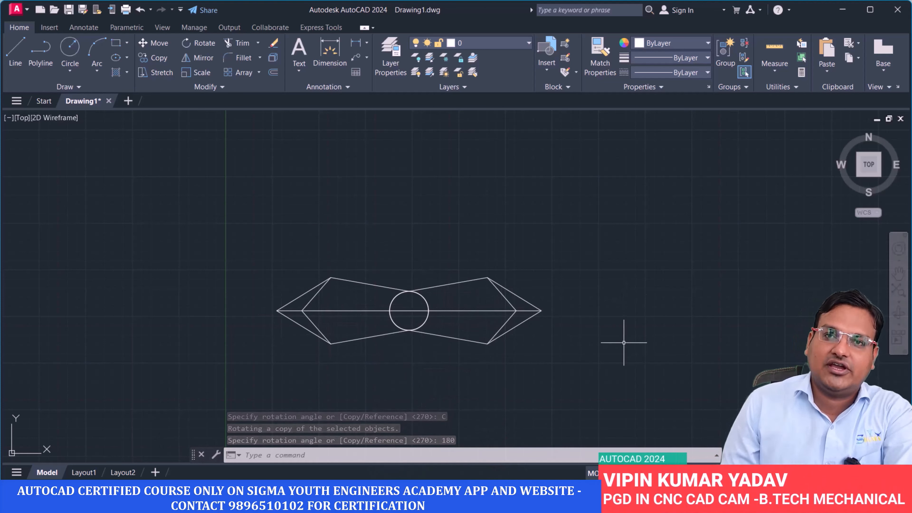
# Step: Rotate a copy of both opposing pointers by 90 degrees about the circle's centre to form a four-pointed cross
pyautogui.click(549, 367)
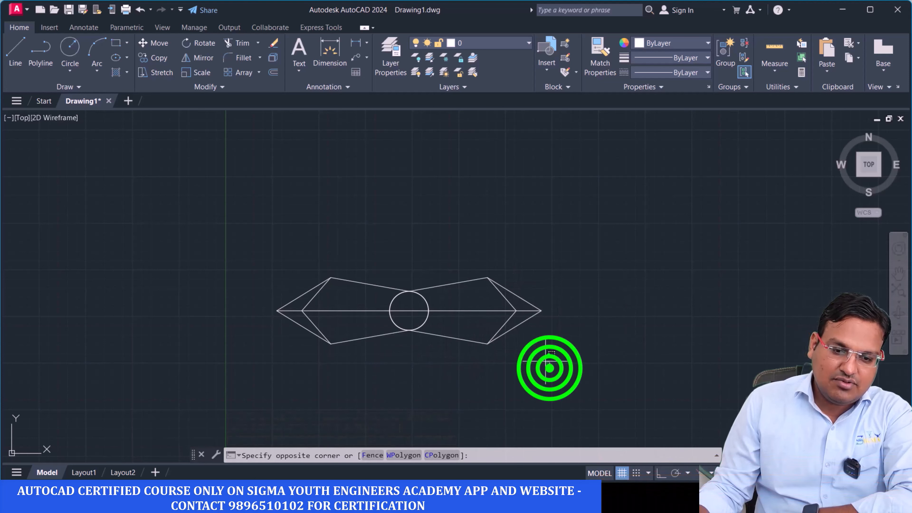
pyautogui.click(268, 232)
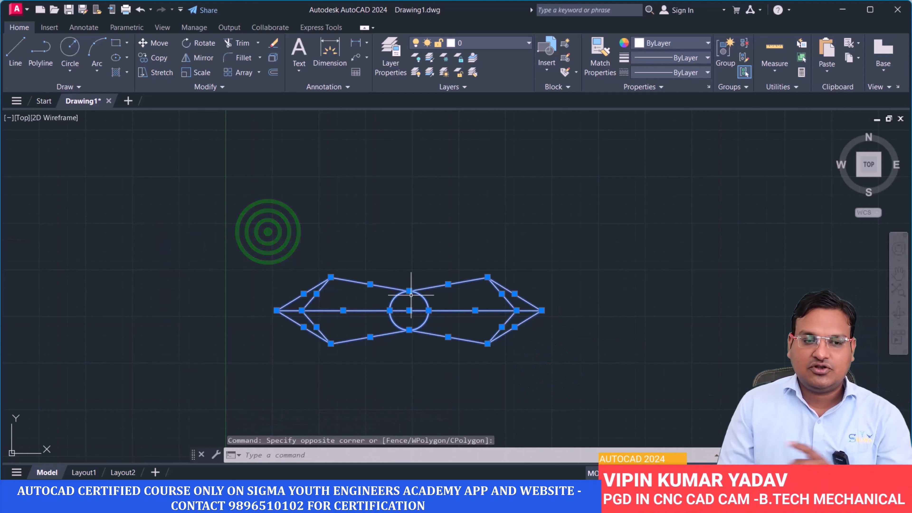
pyautogui.click(198, 43)
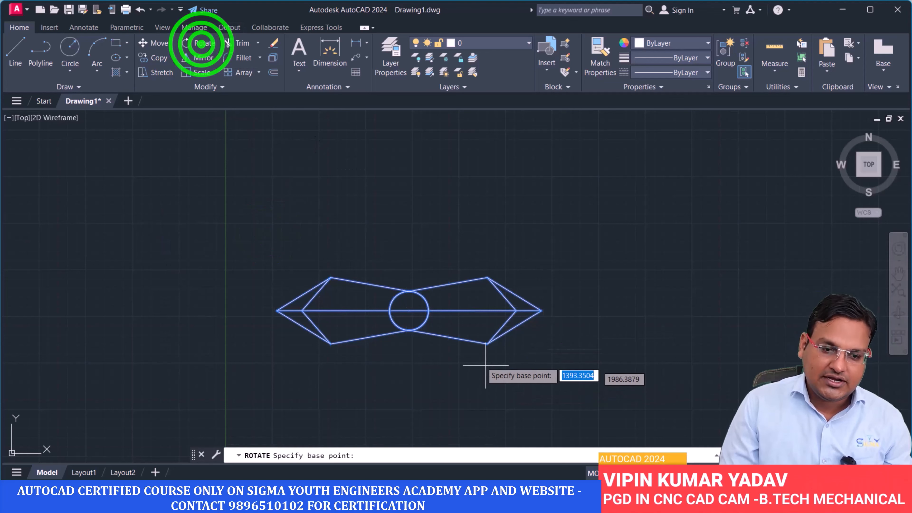
pyautogui.click(409, 310)
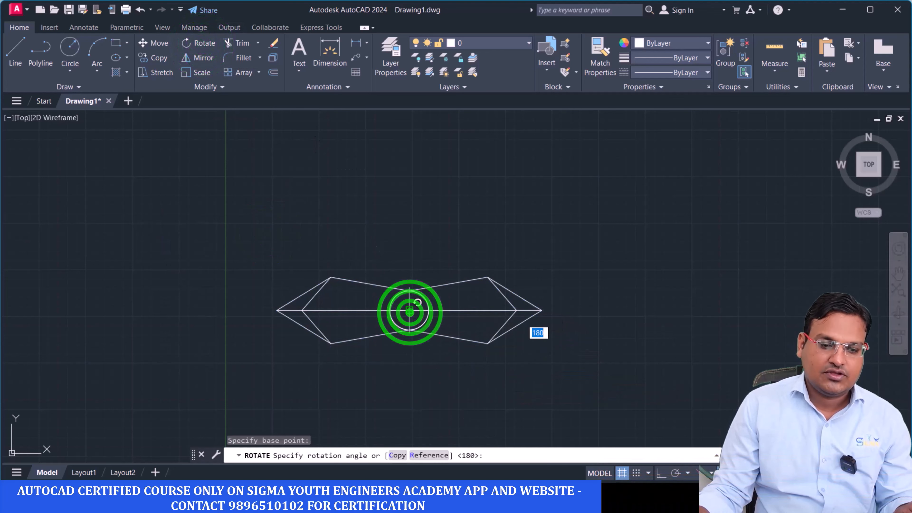
pyautogui.click(398, 455)
pyautogui.click(497, 455)
pyautogui.write('9')
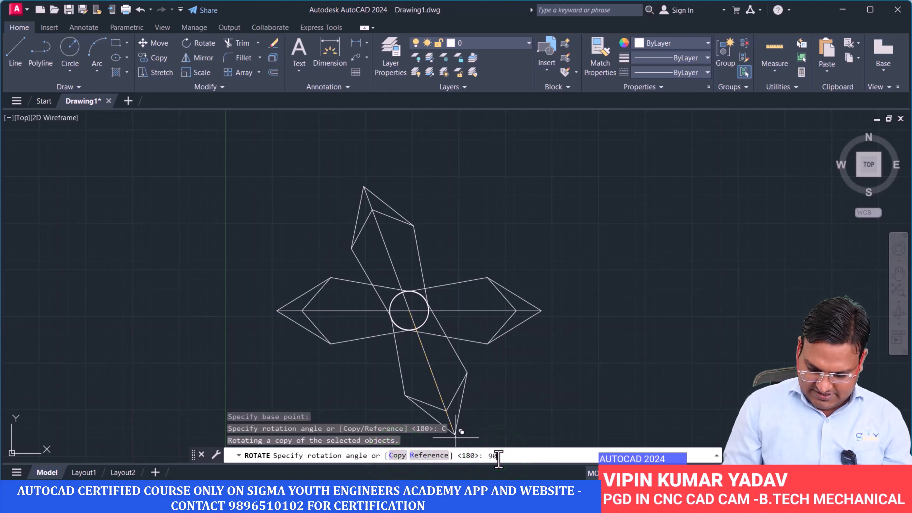
pyautogui.write('0')
pyautogui.press('Return')
pyautogui.press('Return')
pyautogui.scroll(-4, 409, 323)
pyautogui.moveTo(411, 319); pyautogui.dragTo(405, 307, button='middle')
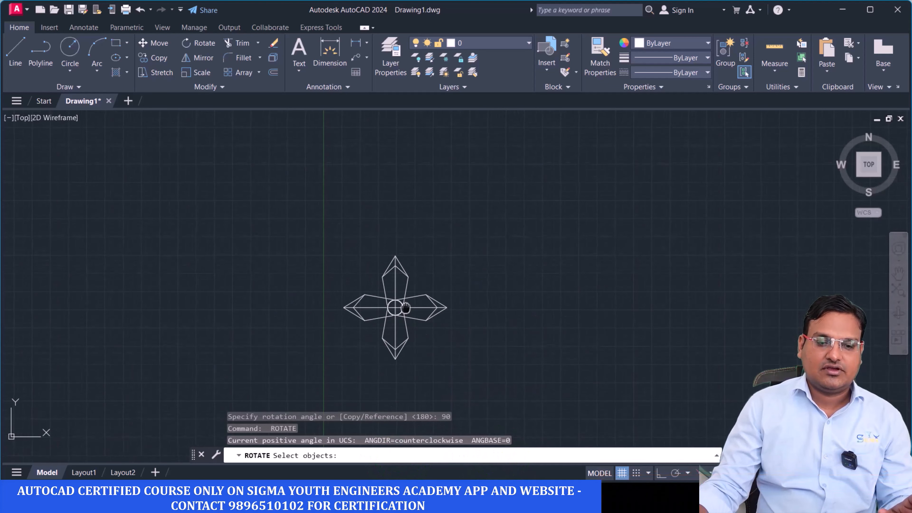
pyautogui.scroll(4, 405, 307)
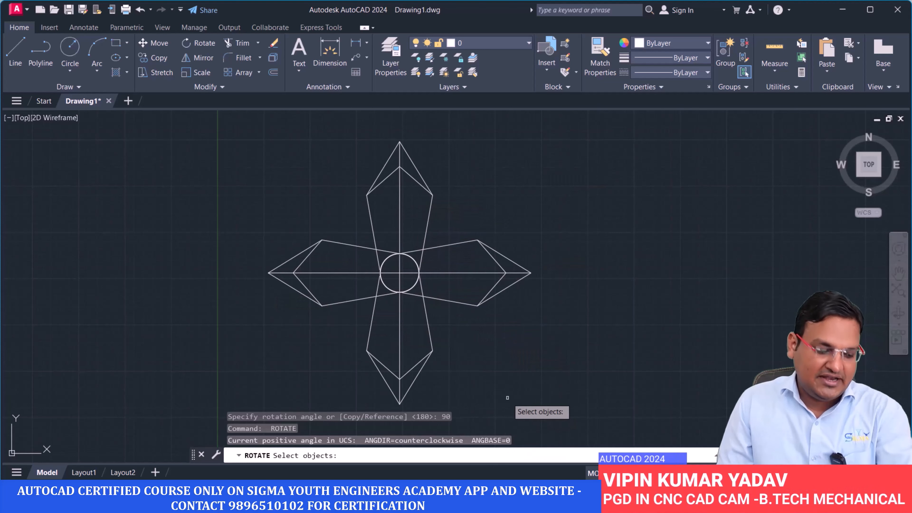
pyautogui.click(537, 384)
pyautogui.click(569, 400)
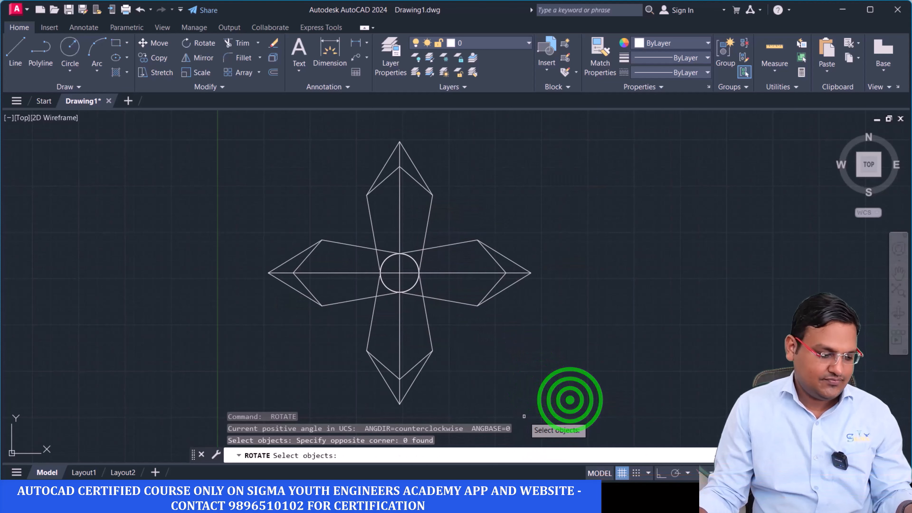
pyautogui.press('Escape')
pyautogui.scroll(-2, 408, 278)
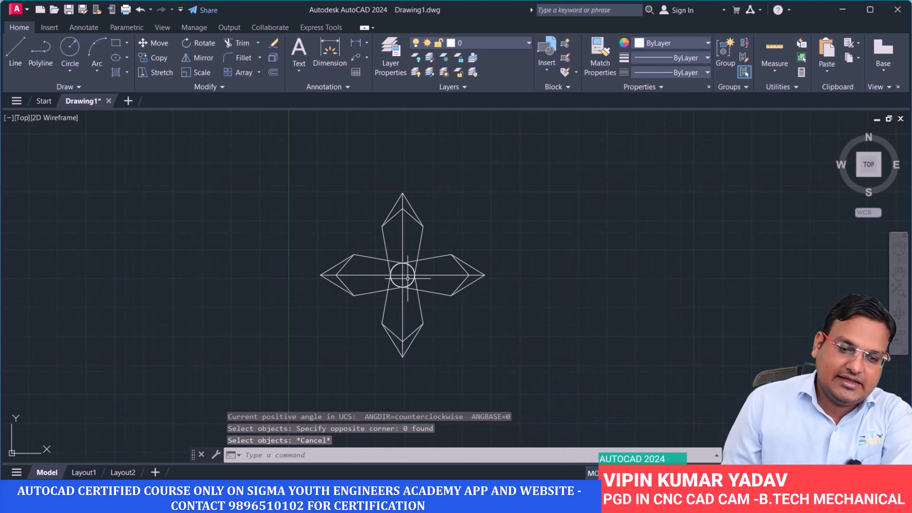
pyautogui.scroll(-2, 423, 327)
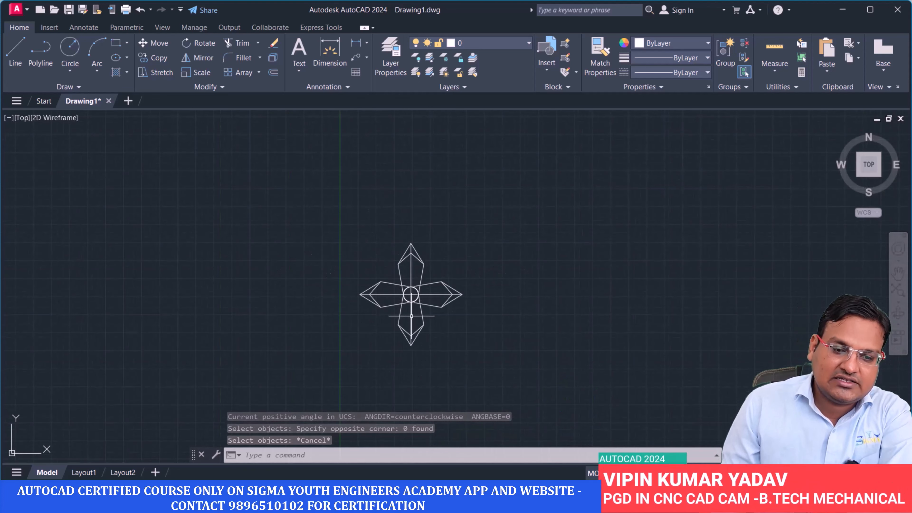
pyautogui.scroll(4, 402, 296)
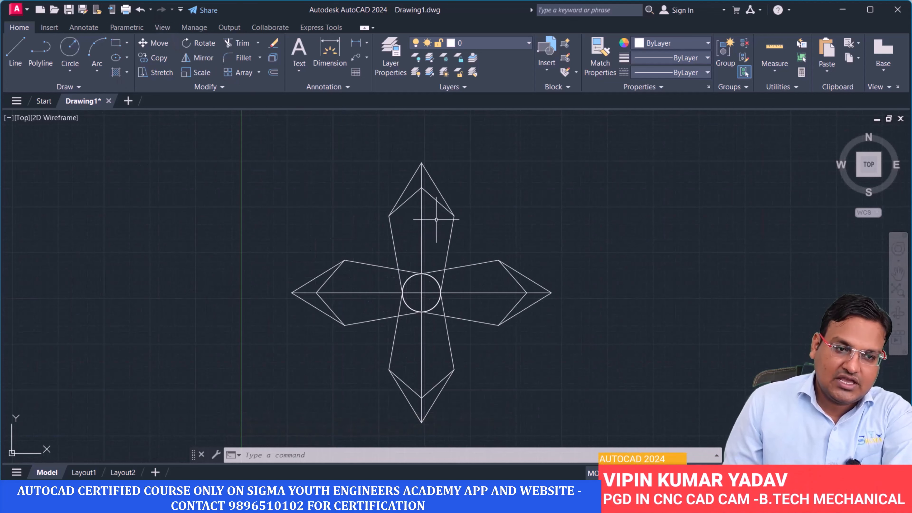
pyautogui.scroll(-3, 420, 266)
pyautogui.moveTo(428, 300); pyautogui.dragTo(372, 294, button='middle')
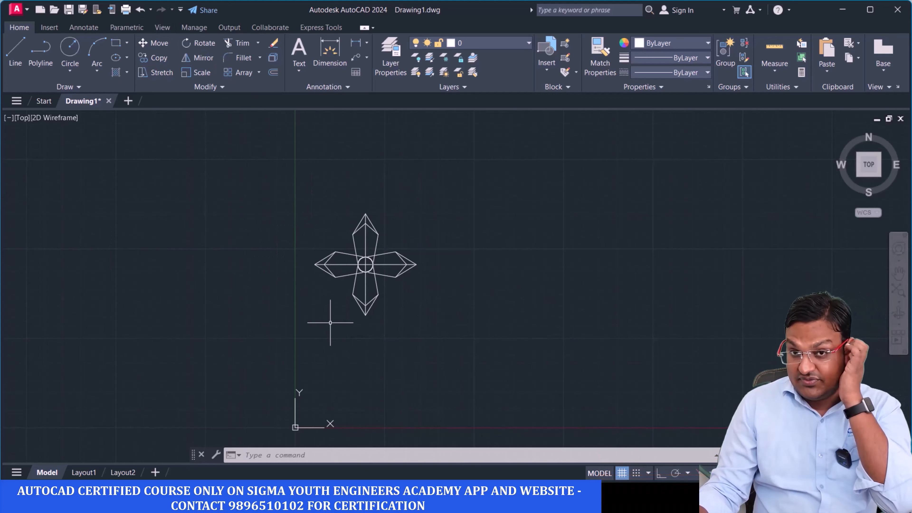
# Step: Undo the 90-degree rotated copy so only the two horizontal opposing pointers remain
pyautogui.hotkey('ctrl', 'z')
pyautogui.hotkey('ctrl', 'z')
pyautogui.hotkey('ctrl', 'z')
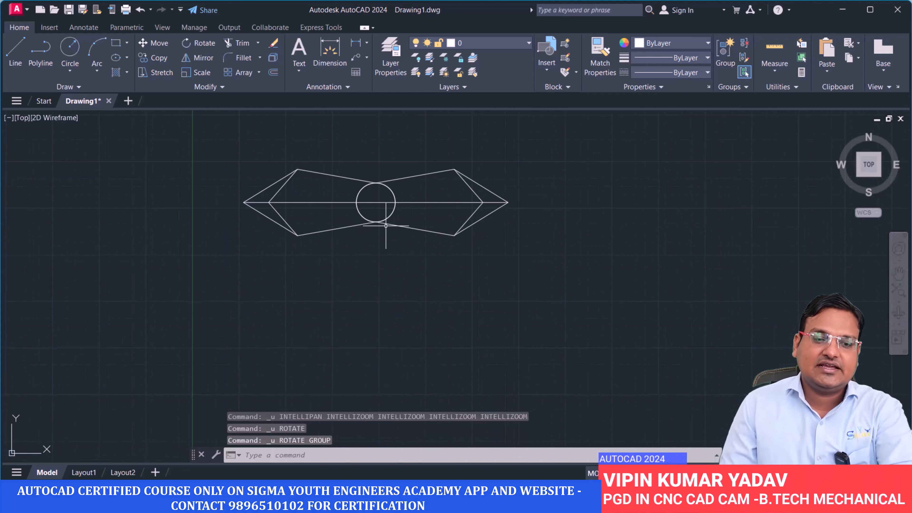
pyautogui.scroll(-3, 380, 234)
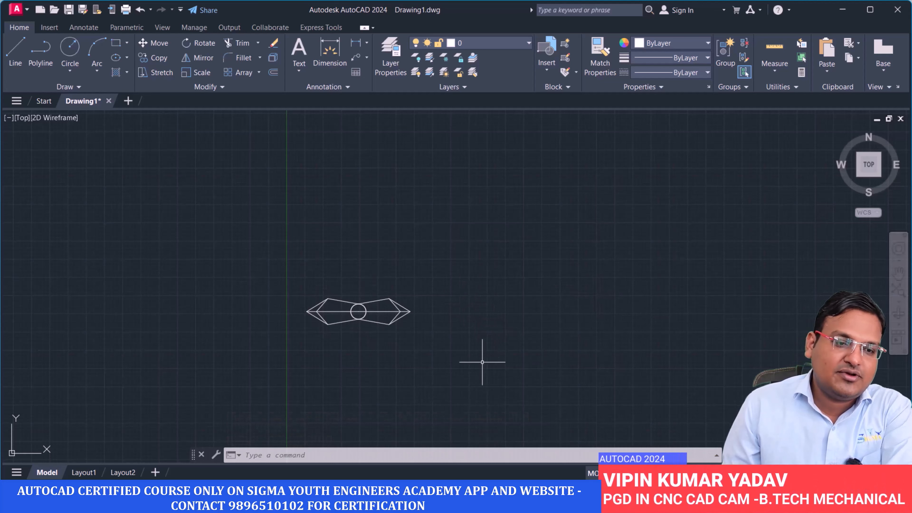
# Step: Mirror the double pointer across a vertical line just beyond its right tip, with Ortho on, and erase the source objects
pyautogui.click(415, 350)
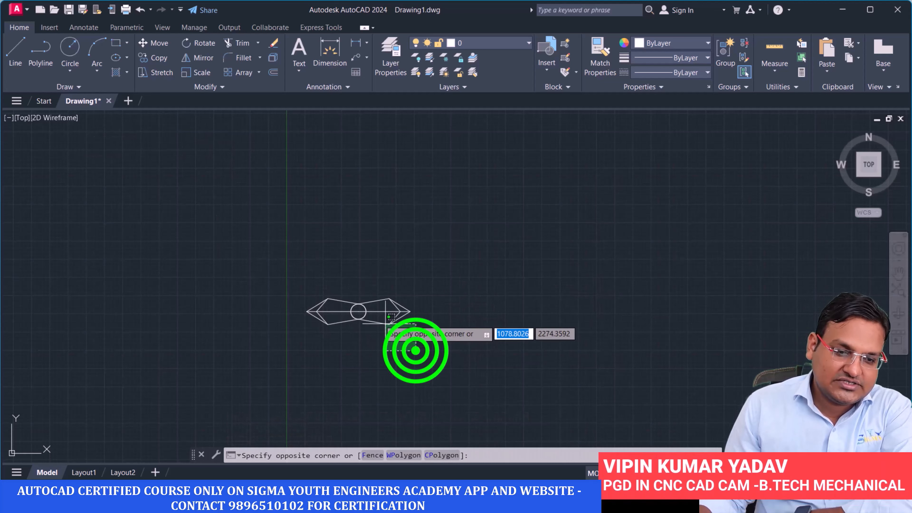
pyautogui.click(288, 267)
pyautogui.click(196, 58)
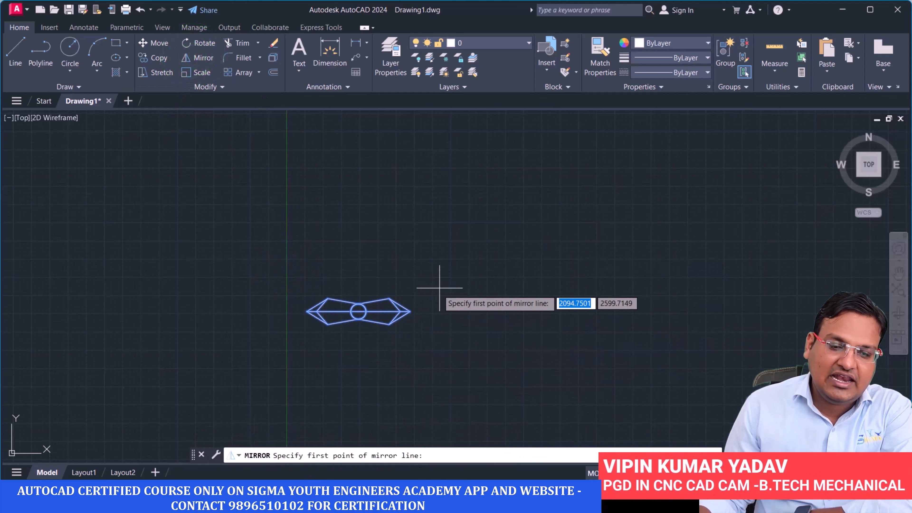
pyautogui.click(434, 235)
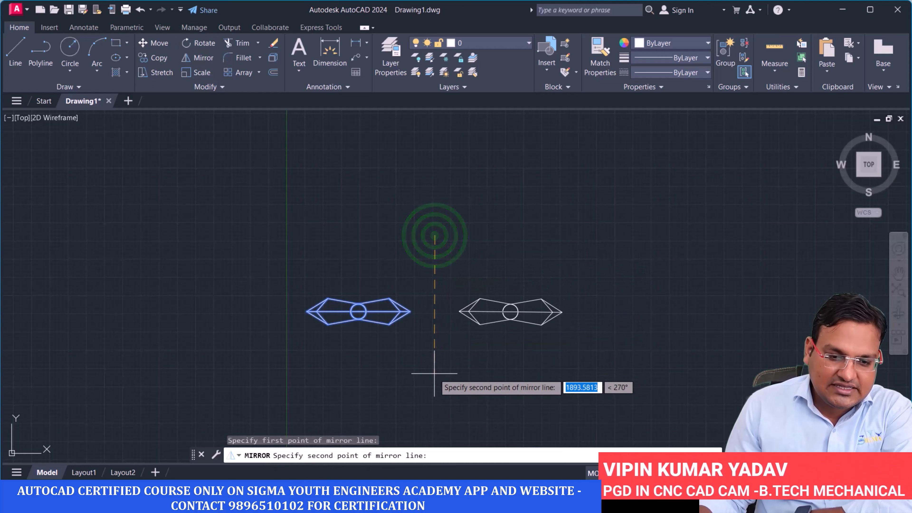
pyautogui.press('F8')
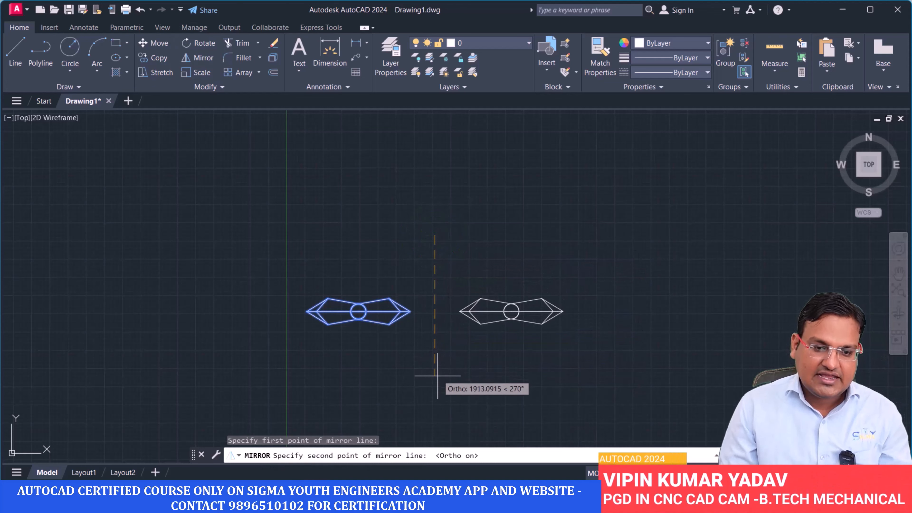
pyautogui.click(437, 376)
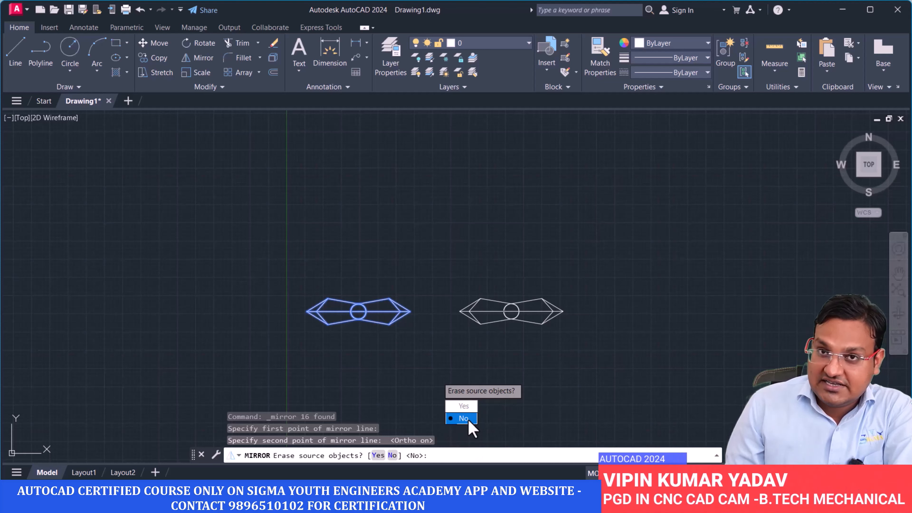
pyautogui.click(459, 407)
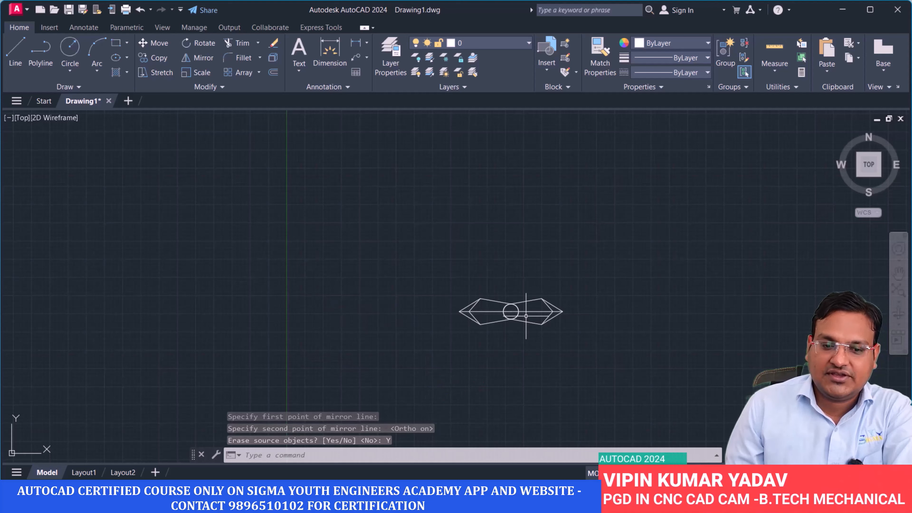
# Step: Undo the mirror that erased the source objects, restoring the original double pointer
pyautogui.click(575, 350)
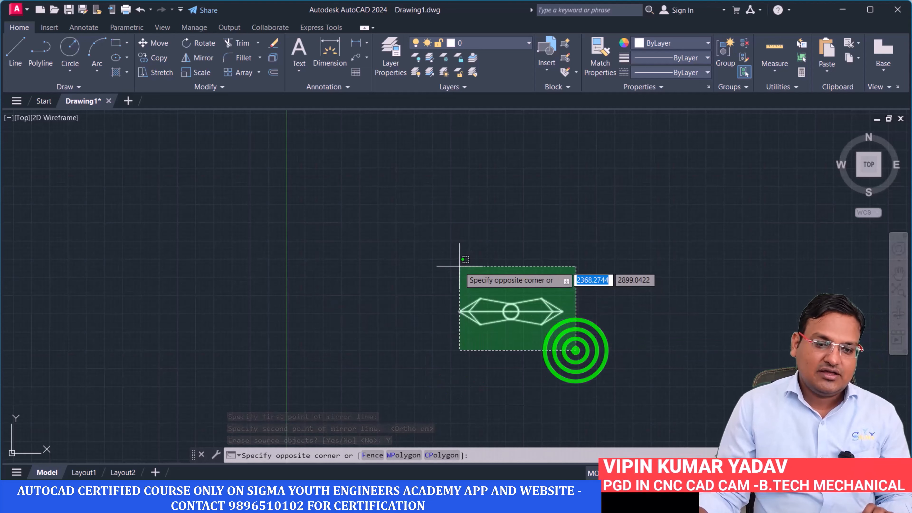
pyautogui.hotkey('ctrl', 'z')
pyautogui.hotkey('ctrl', 'z')
pyautogui.click(558, 391)
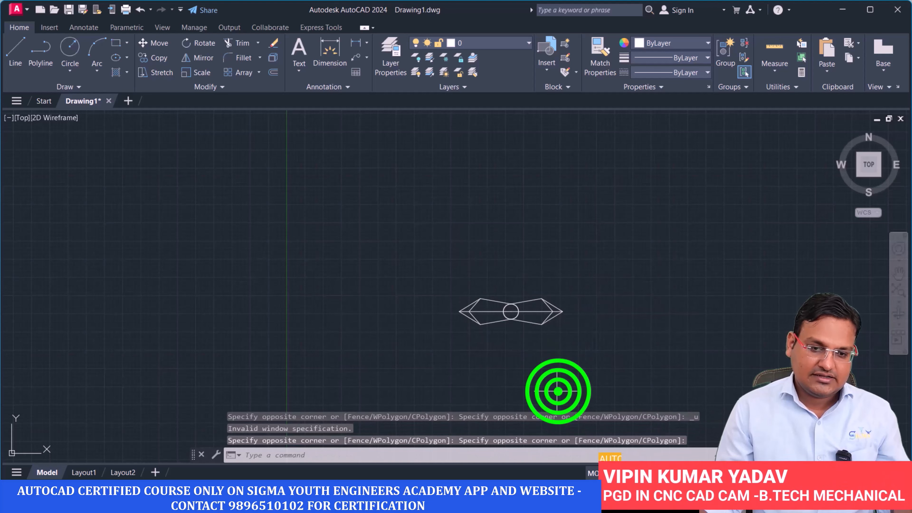
pyautogui.hotkey('ctrl', 'z')
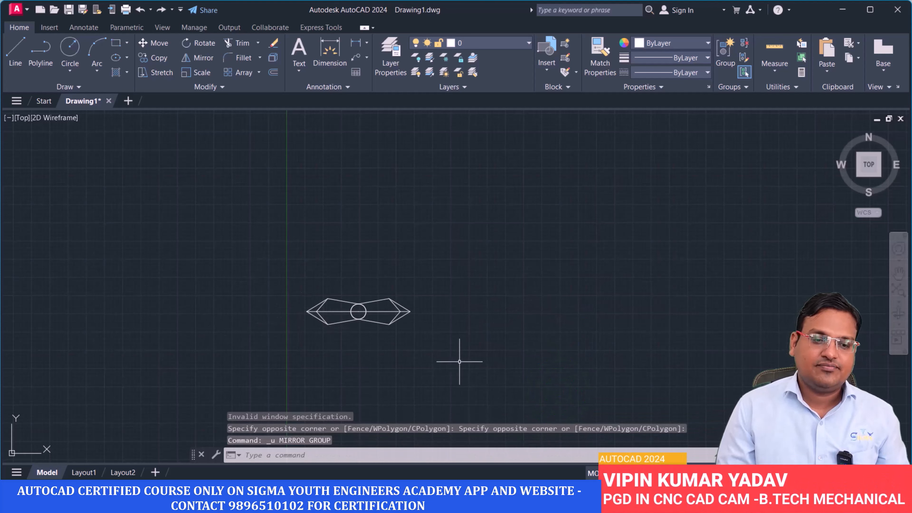
# Step: Mirror the double pointer across a vertical line to its right, with Ortho on, and keep the source objects
pyautogui.click(460, 362)
pyautogui.click(266, 243)
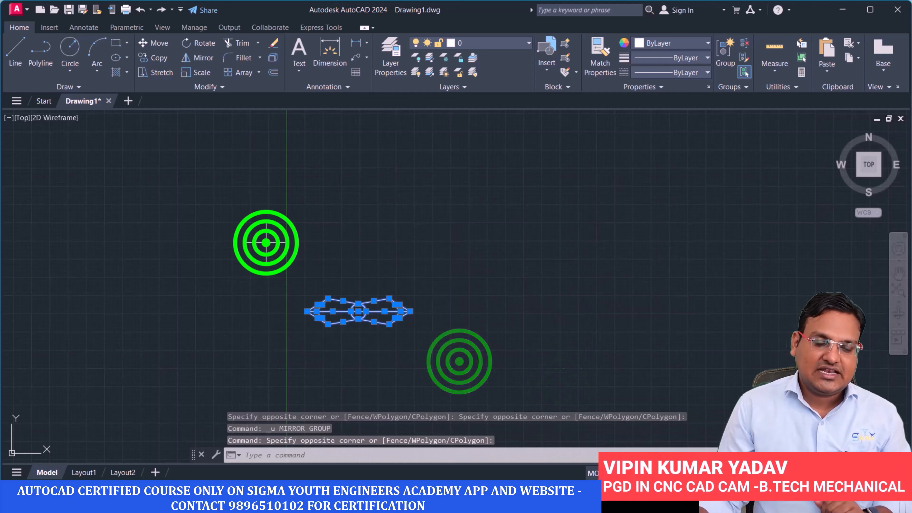
pyautogui.click(202, 59)
pyautogui.click(450, 244)
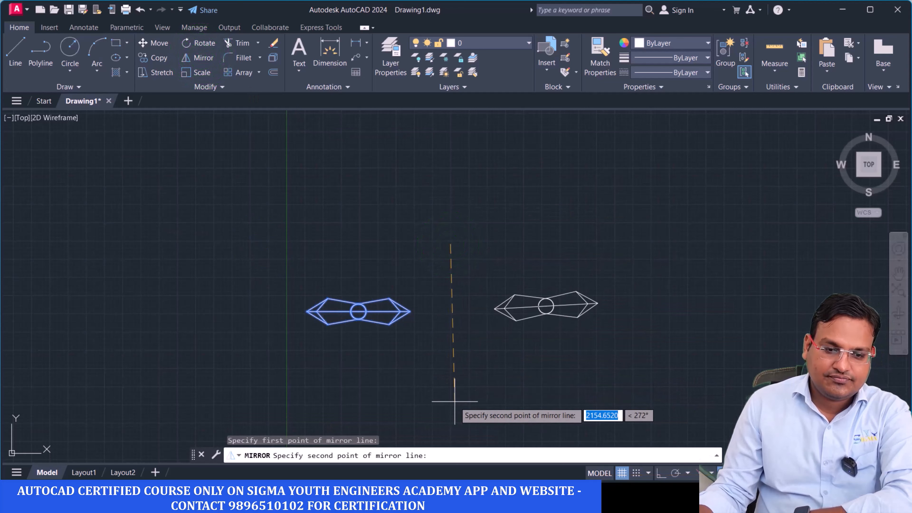
pyautogui.press('F8')
pyautogui.click(456, 376)
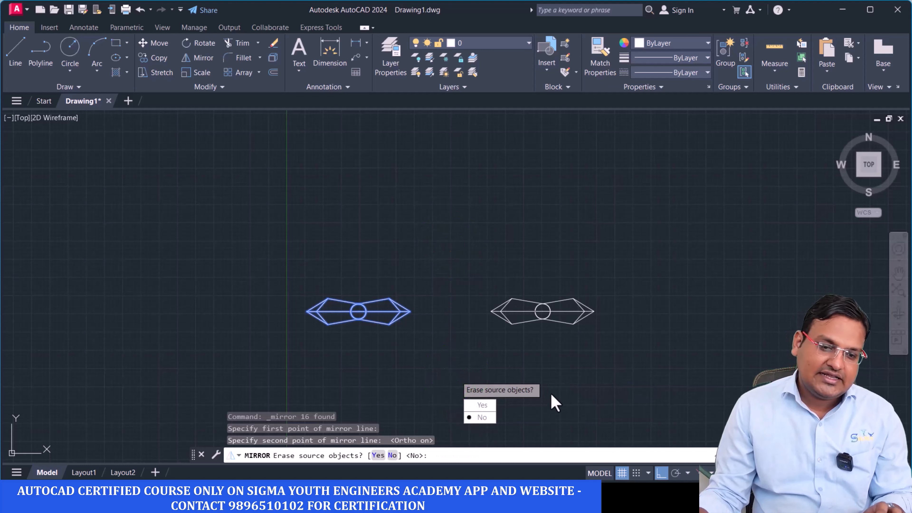
pyautogui.click(483, 418)
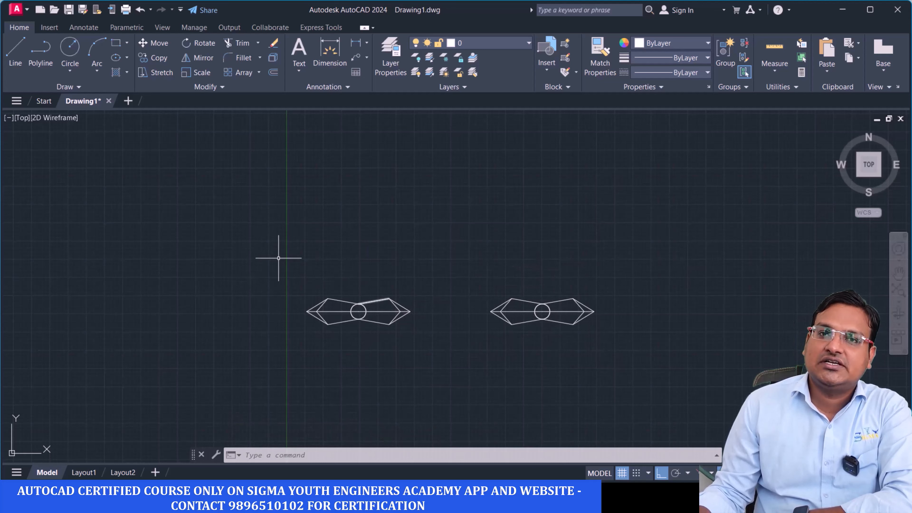
# Step: Erase the left-facing pointer of the mirrored copy, leaving its circle and right-facing pointer
pyautogui.scroll(4, 467, 313)
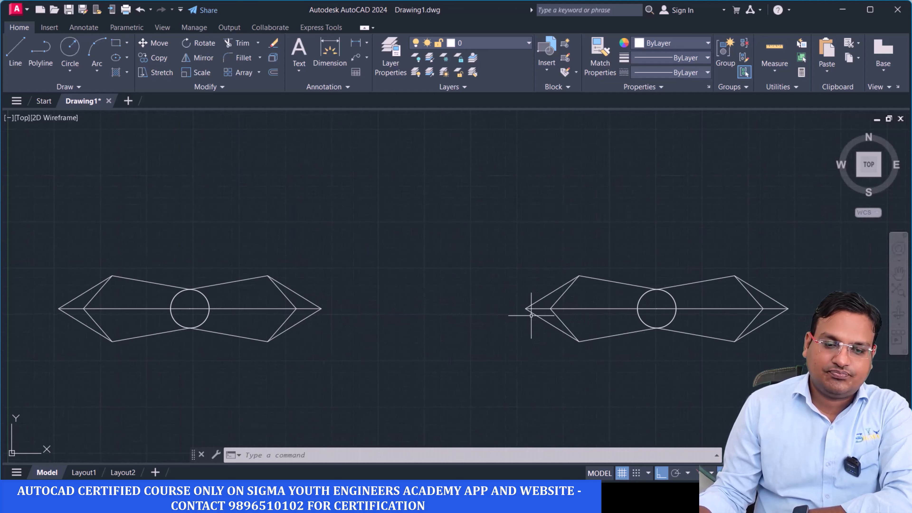
pyautogui.moveTo(676, 383); pyautogui.dragTo(469, 314, button='middle')
pyautogui.scroll(-2, 409, 309)
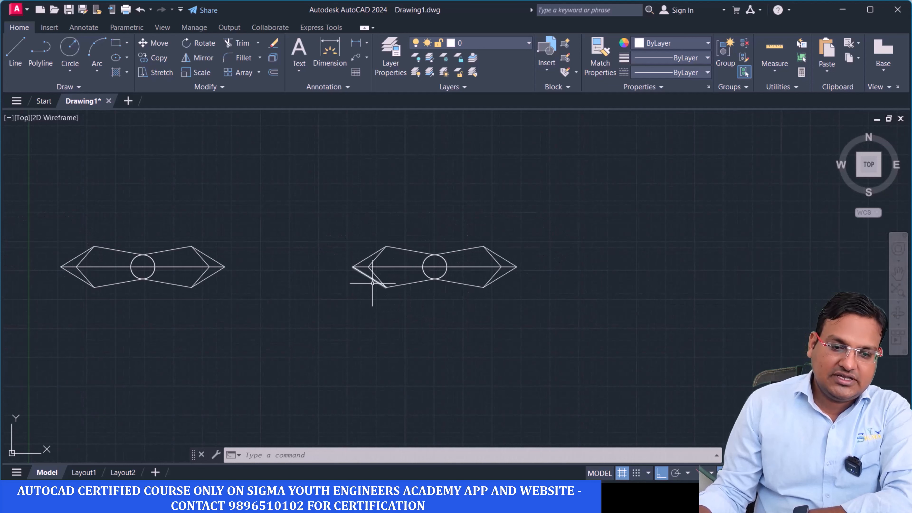
pyautogui.click(409, 315)
pyautogui.click(320, 199)
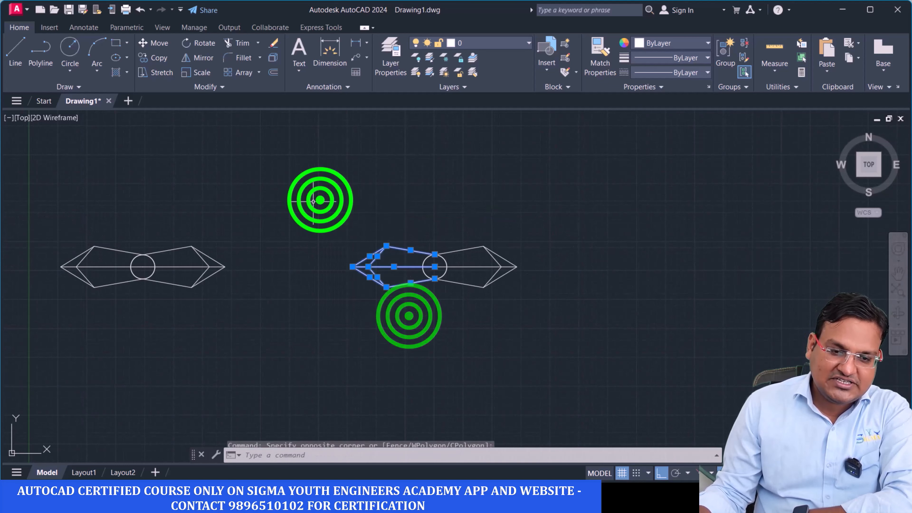
pyautogui.write('e')
pyautogui.press('Return')
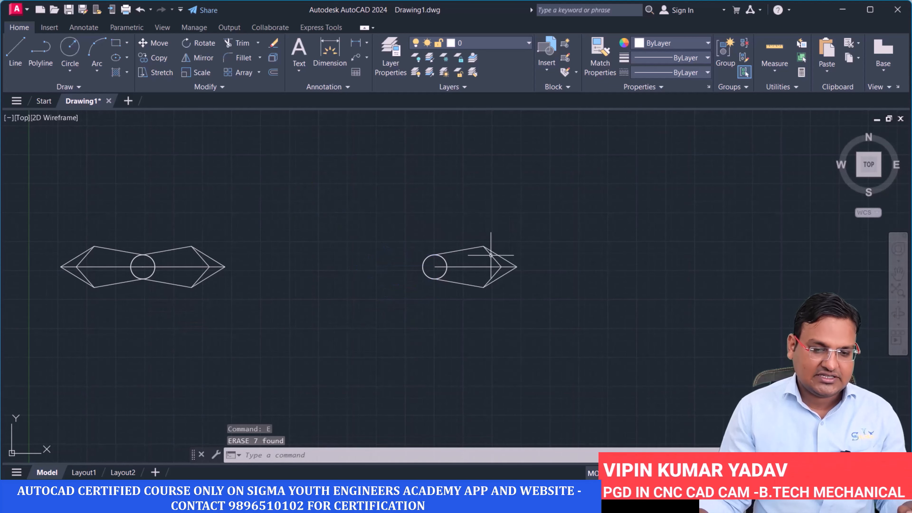
# Step: Mirror the single right-facing pointer and its circle across a vertical line left of the circle, keeping the original
pyautogui.moveTo(502, 280); pyautogui.dragTo(658, 288, button='middle')
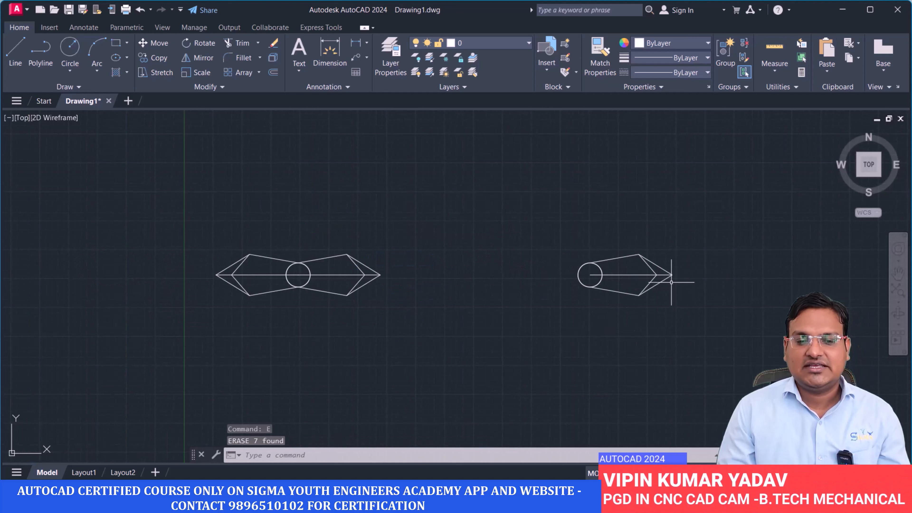
pyautogui.click(715, 336)
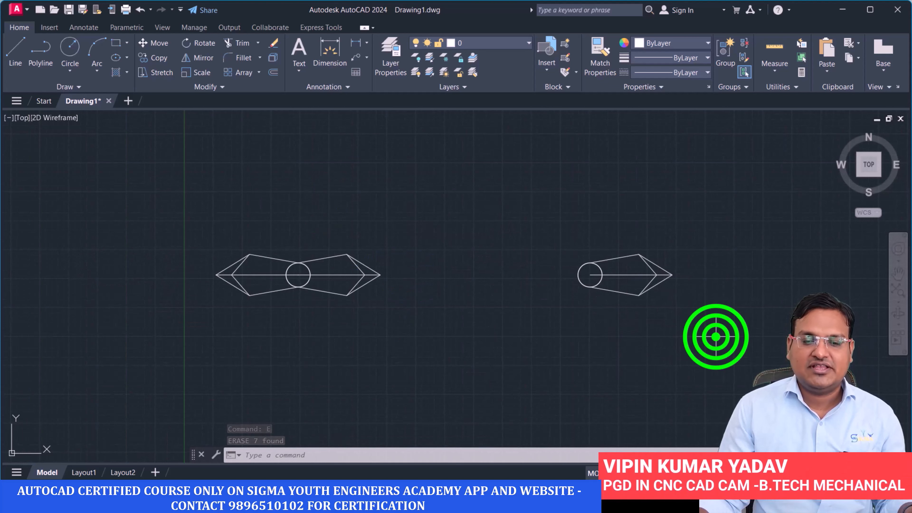
pyautogui.click(543, 213)
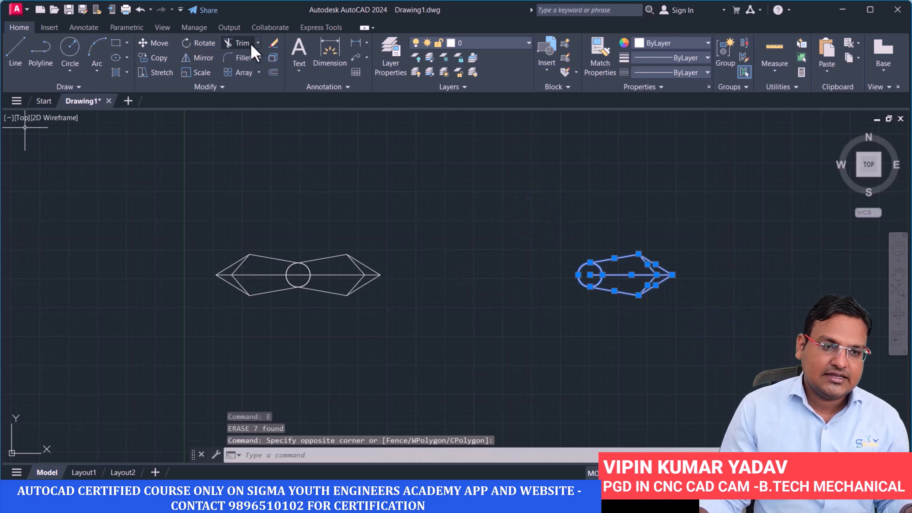
pyautogui.click(204, 58)
pyautogui.click(540, 216)
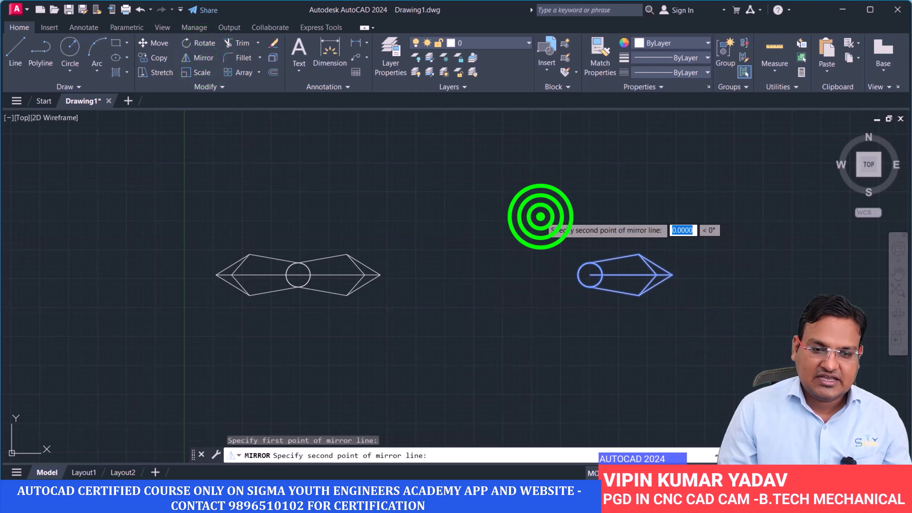
pyautogui.click(554, 357)
pyautogui.press('Return')
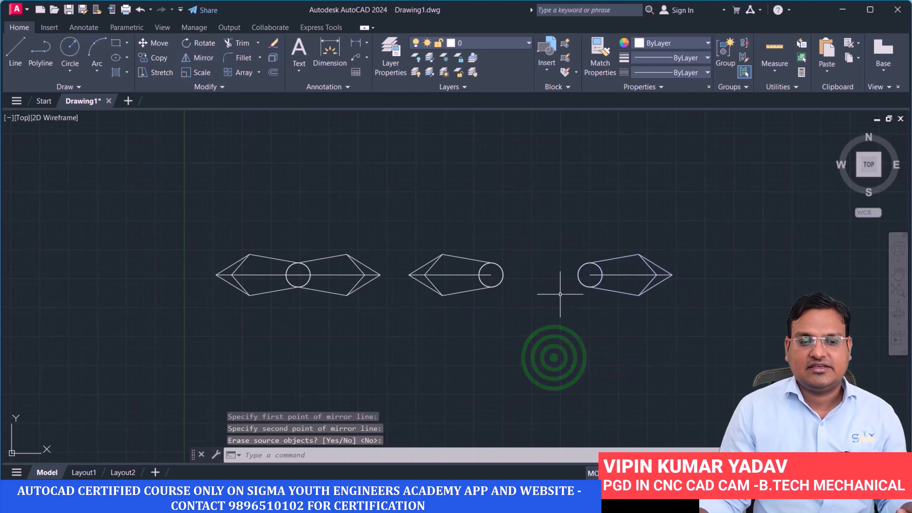
# Step: Trim the centreline segment inside the circle of the single left-facing pointer
pyautogui.scroll(3, 425, 273)
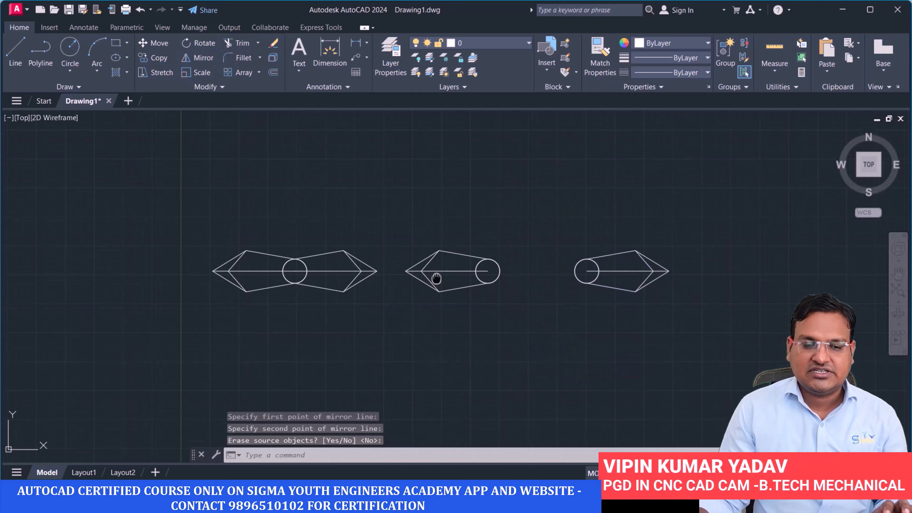
pyautogui.scroll(-2, 414, 290)
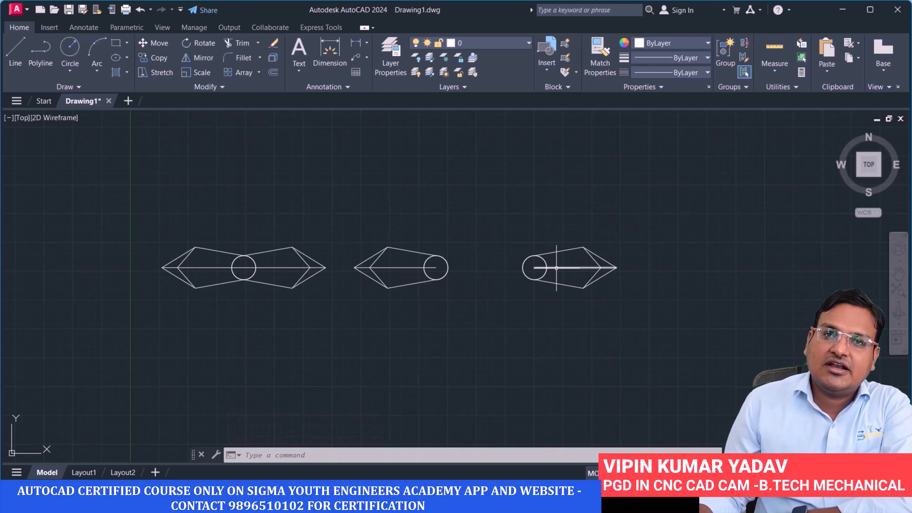
pyautogui.moveTo(556, 267)
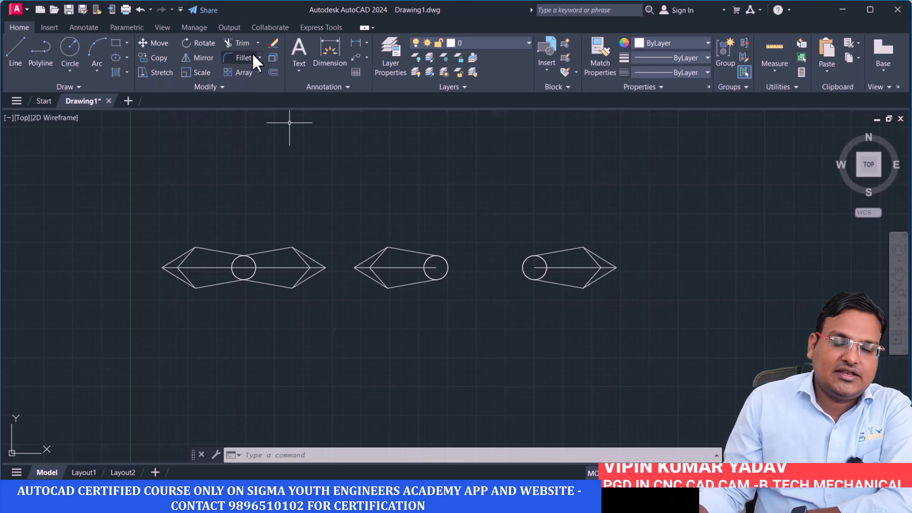
pyautogui.scroll(6, 398, 269)
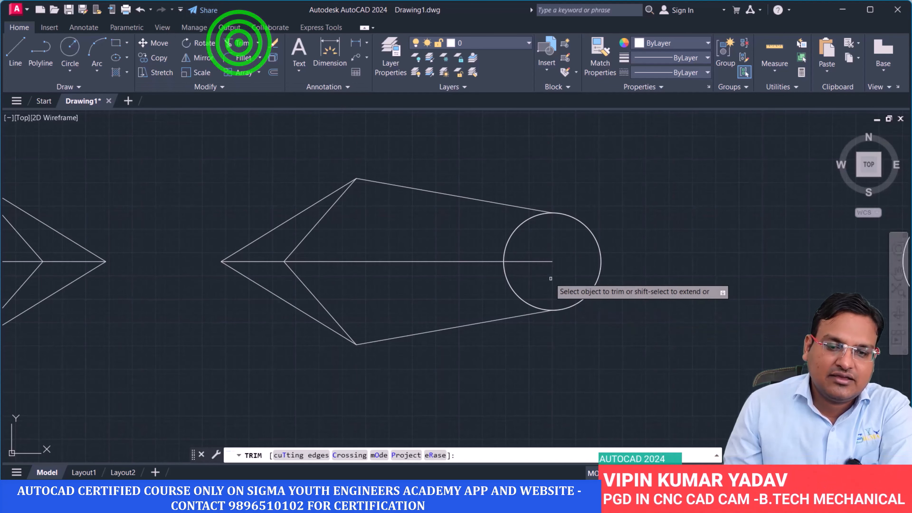
pyautogui.click(531, 261)
pyautogui.scroll(-4, 514, 285)
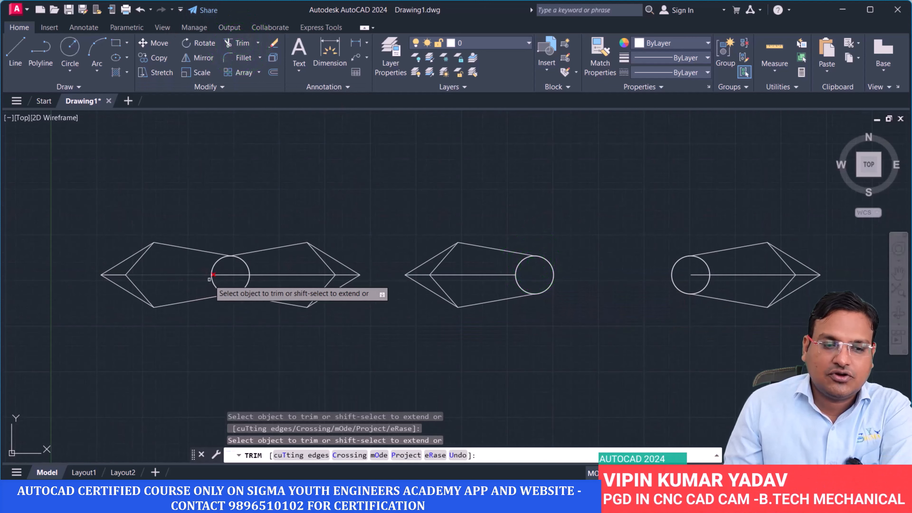
# Step: Trim both centreline segments inside the circle of the double pointer and finish the Trim command
pyautogui.scroll(6, 215, 279)
pyautogui.click(224, 259)
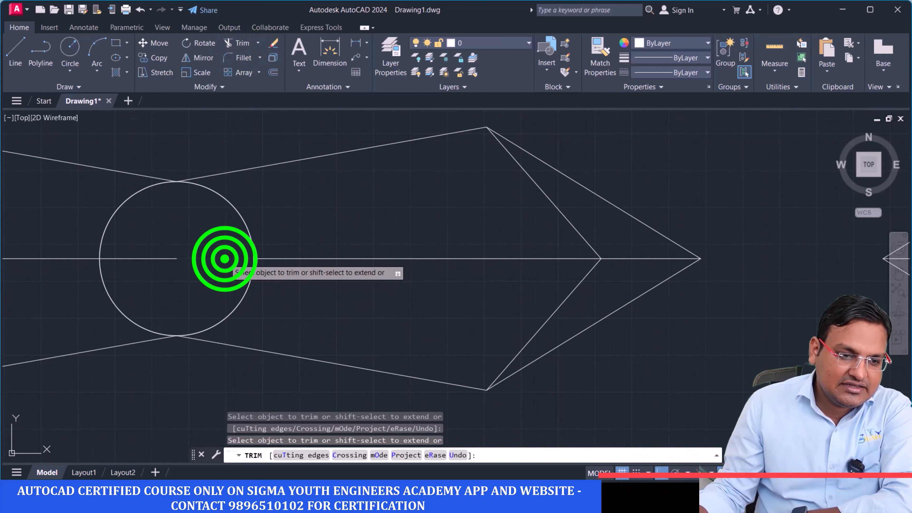
pyautogui.click(155, 261)
pyautogui.press('Return')
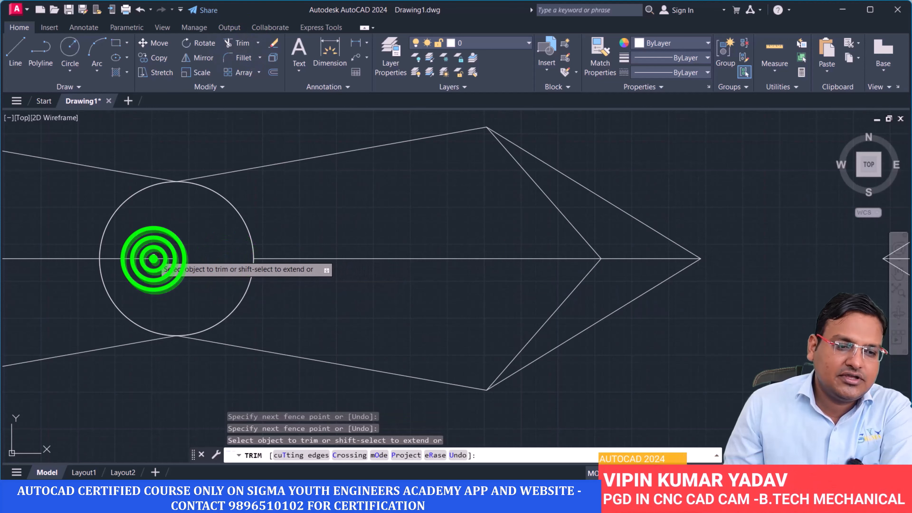
pyautogui.click(155, 261)
pyautogui.click(152, 284)
pyautogui.press('Return')
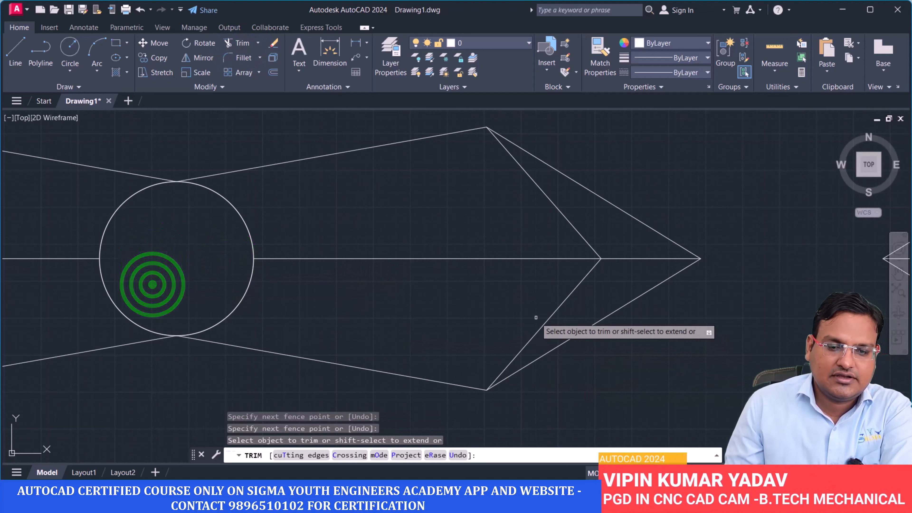
pyautogui.scroll(-6, 549, 321)
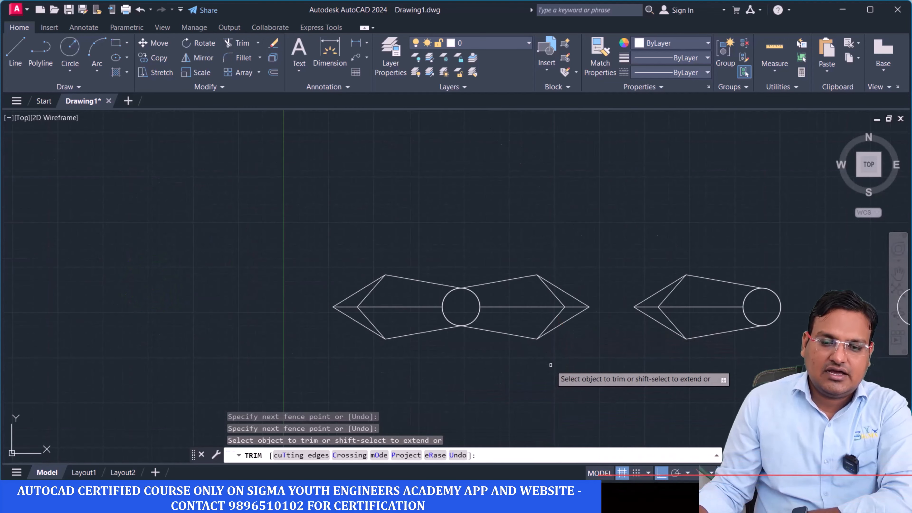
pyautogui.press('Return')
# Step: Trim the centreline segment inside the circle of the single right-facing pointer and finish the Trim command
pyautogui.moveTo(540, 338); pyautogui.dragTo(274, 297, button='middle')
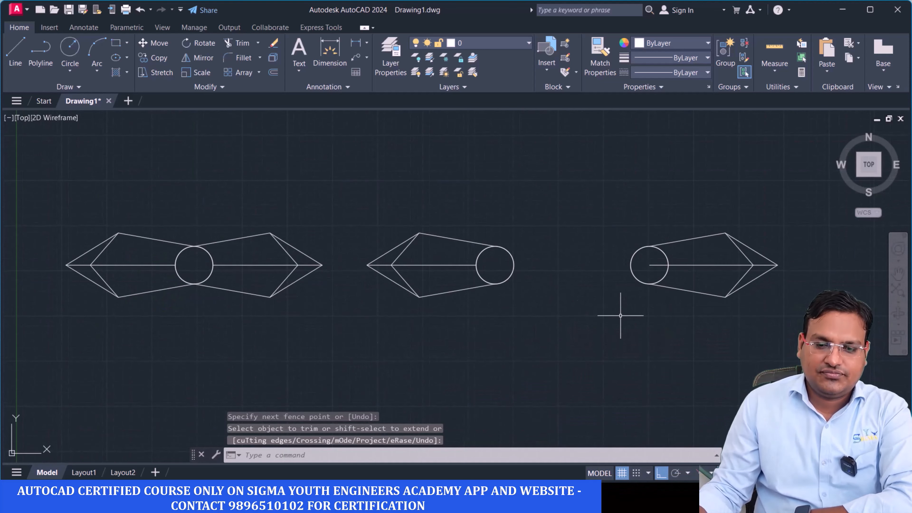
pyautogui.click(240, 42)
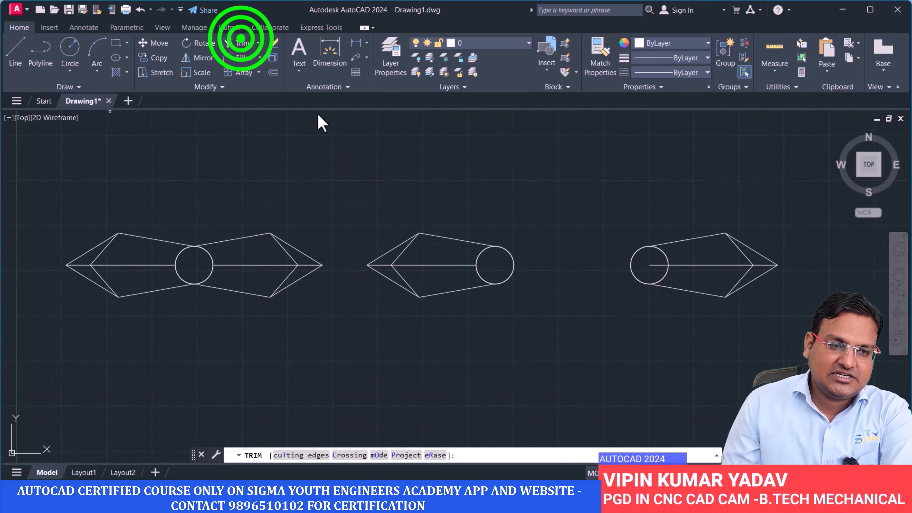
pyautogui.click(650, 265)
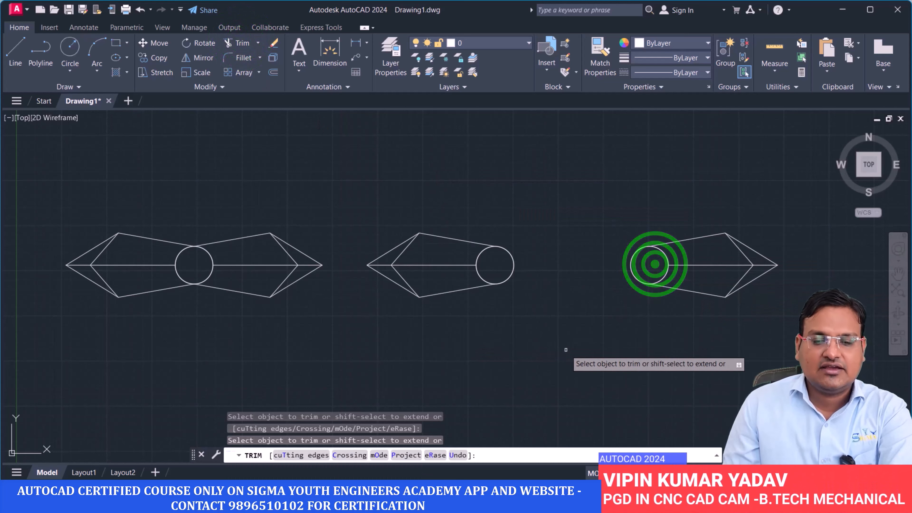
pyautogui.press('Return')
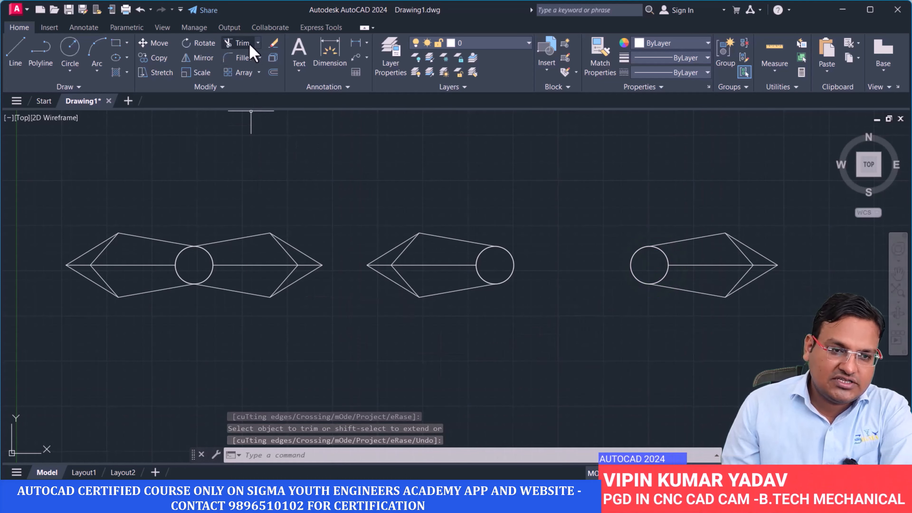
# Step: Extend the centrelines of both single pointers through their circles to the far side of each circle
pyautogui.click(256, 44)
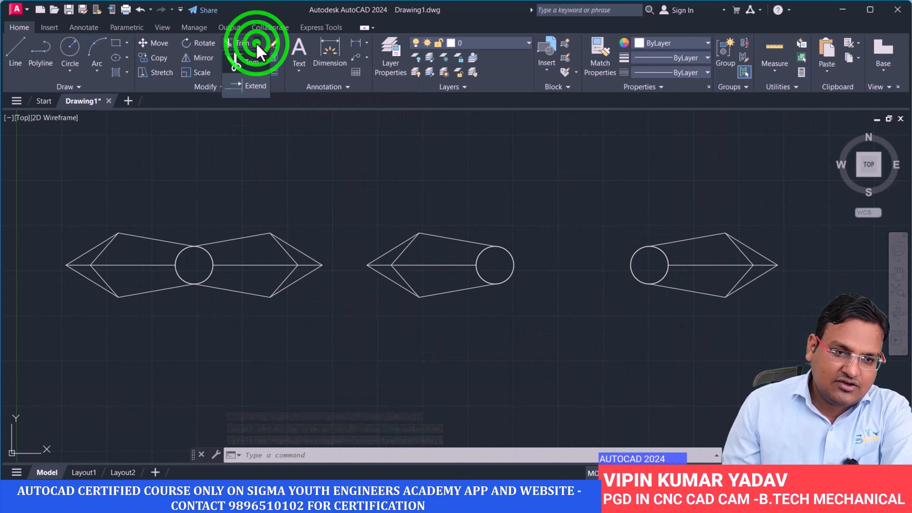
pyautogui.click(248, 87)
pyautogui.scroll(3, 635, 261)
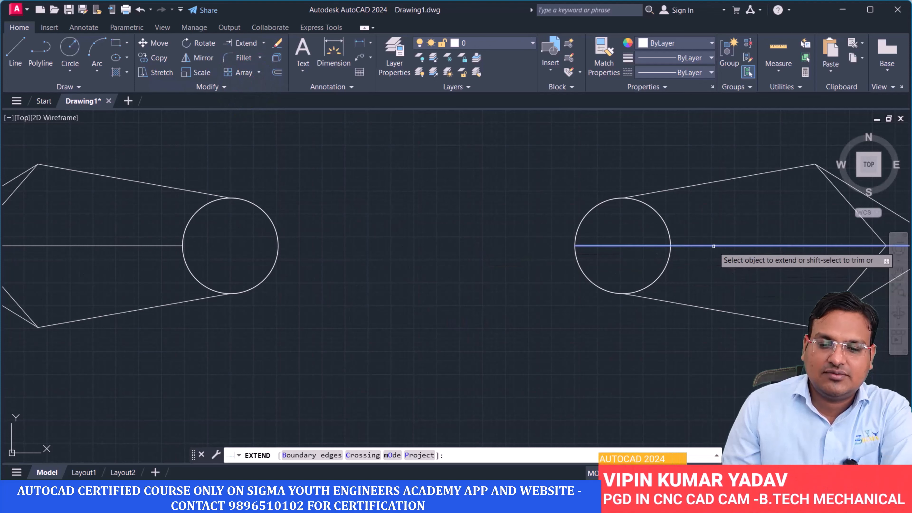
pyautogui.click(713, 246)
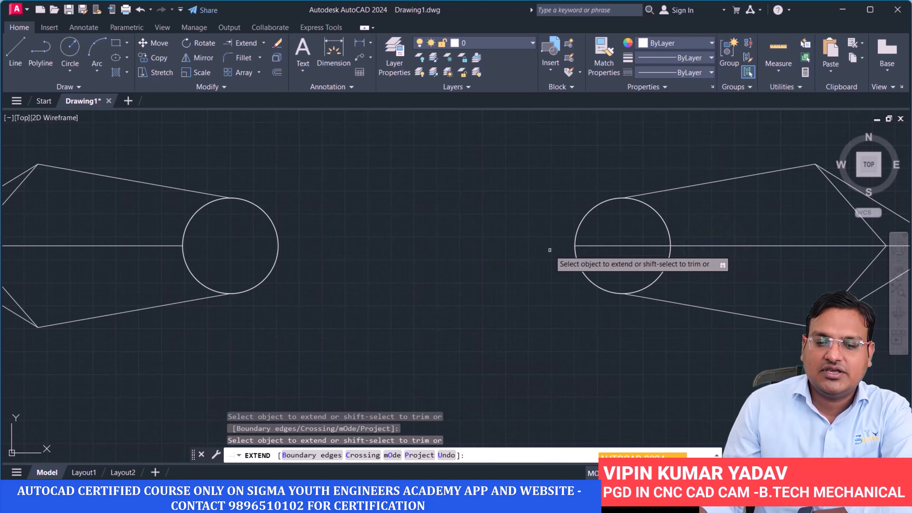
pyautogui.click(159, 246)
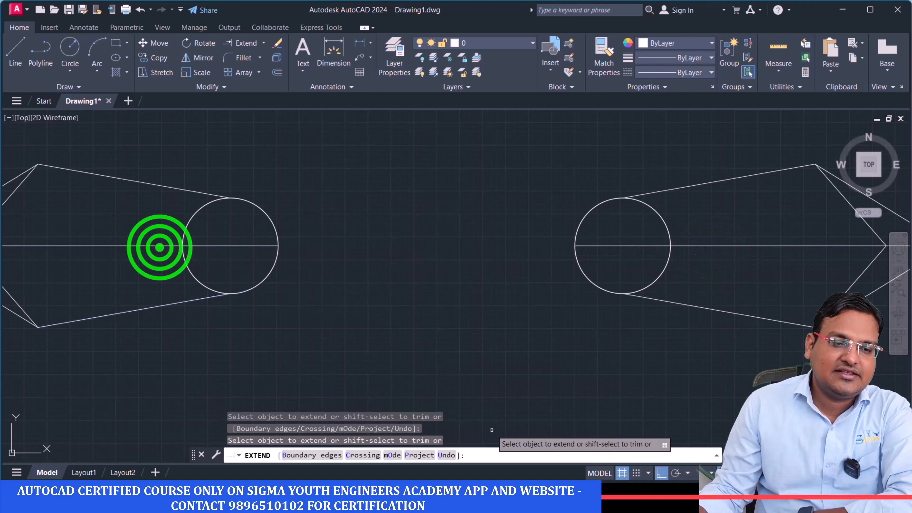
# Step: Extend the centrelines across the gap between the two single circles and from the left-facing tip to the double pointer's tip, ending the Extend command
pyautogui.scroll(-2, 491, 430)
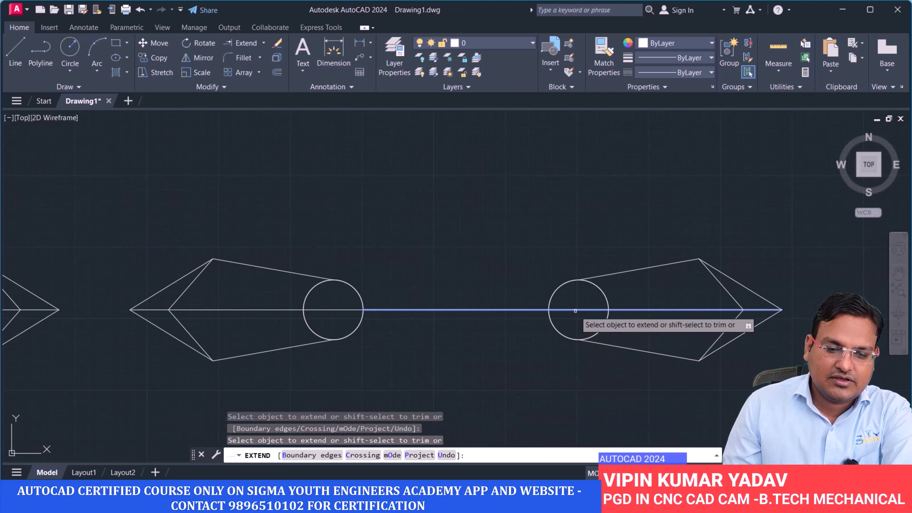
pyautogui.click(575, 310)
pyautogui.scroll(-3, 359, 370)
pyautogui.scroll(6, 361, 357)
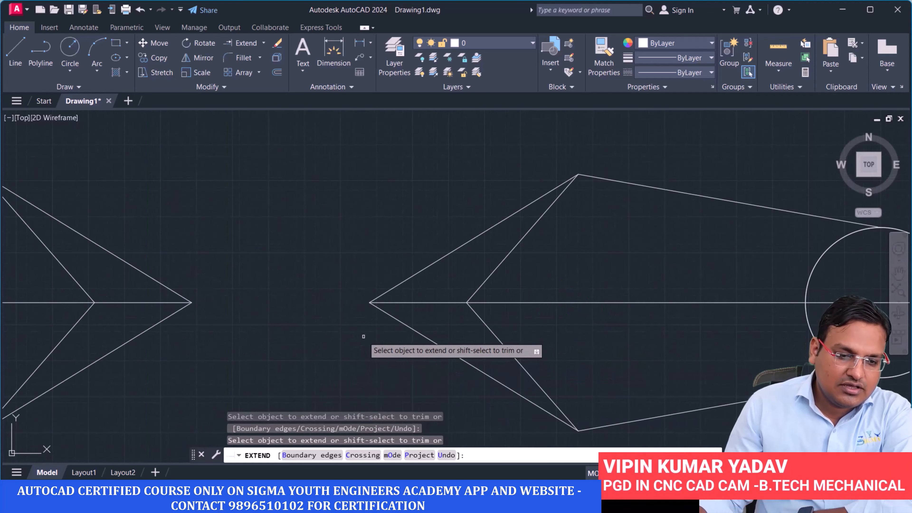
pyautogui.click(394, 303)
pyautogui.scroll(-4, 453, 365)
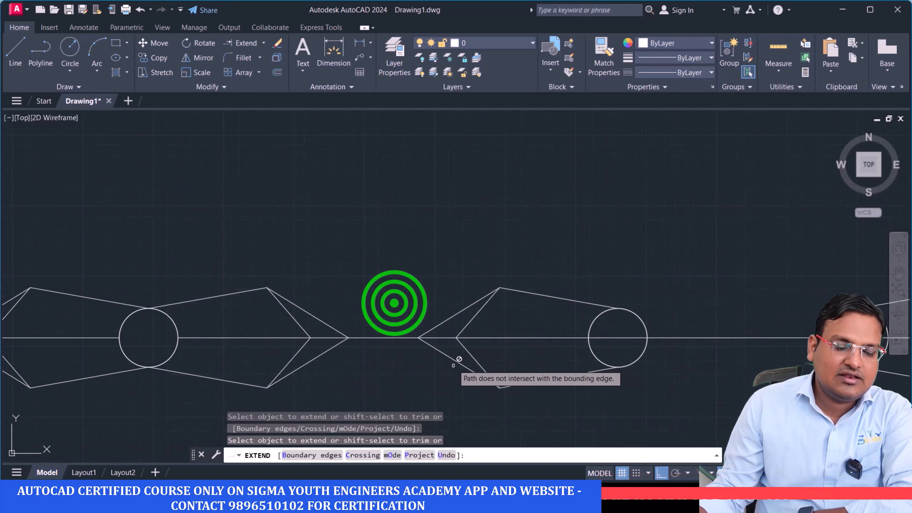
pyautogui.scroll(-5, 323, 379)
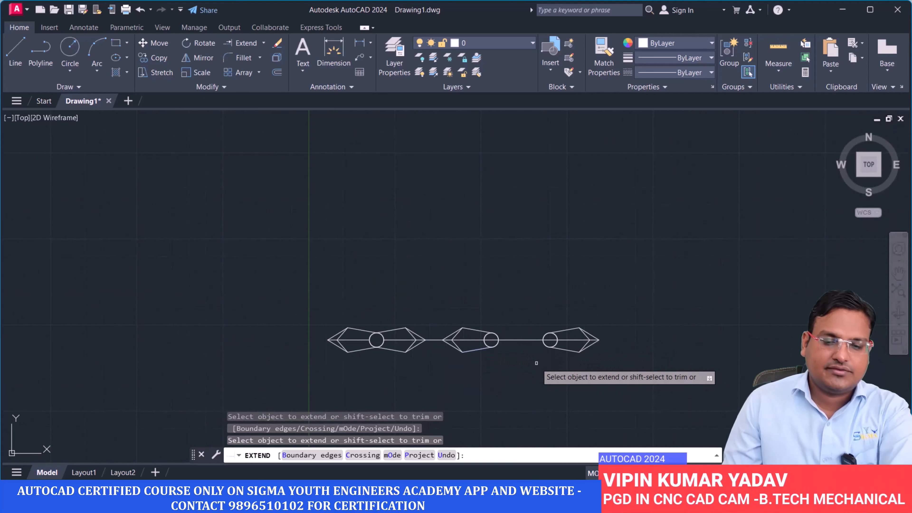
pyautogui.press('Return')
pyautogui.scroll(4, 533, 349)
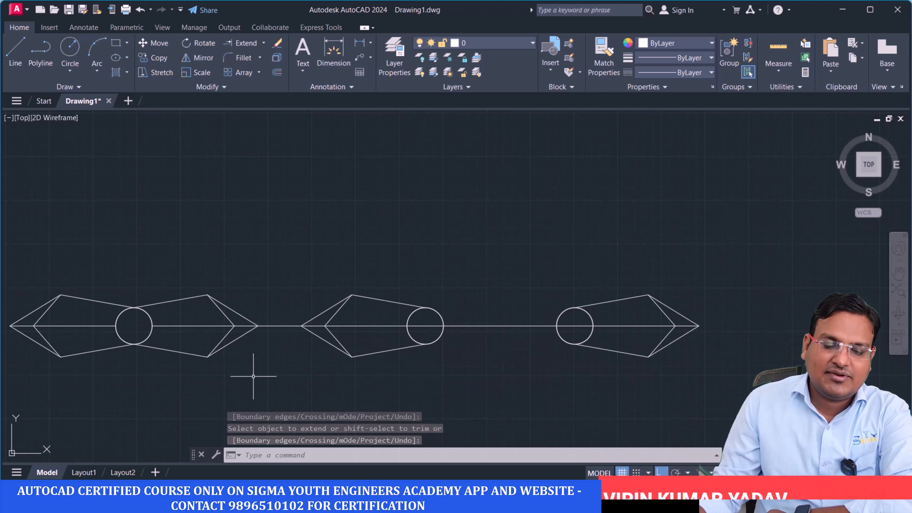
pyautogui.scroll(-3, 285, 376)
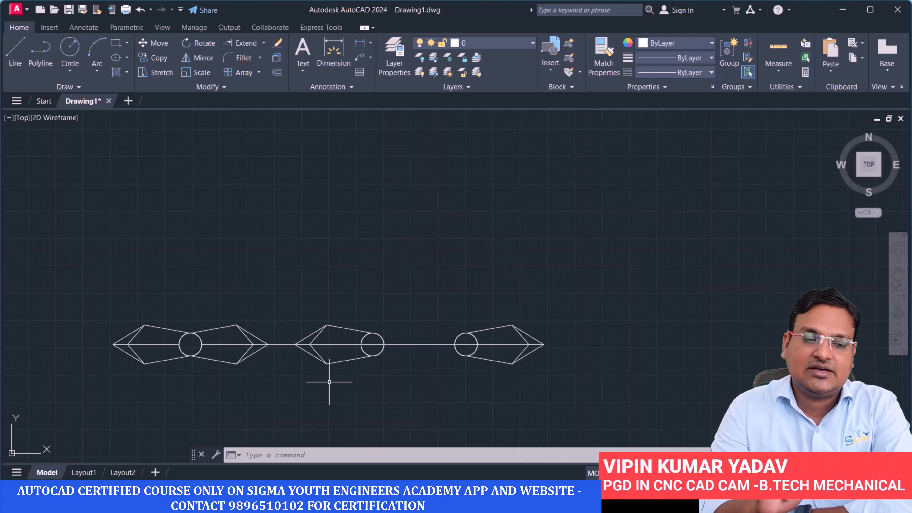
# Step: Draw a horizontal line above the pointer shapes and a separate short vertical line beyond its right end
pyautogui.click(20, 51)
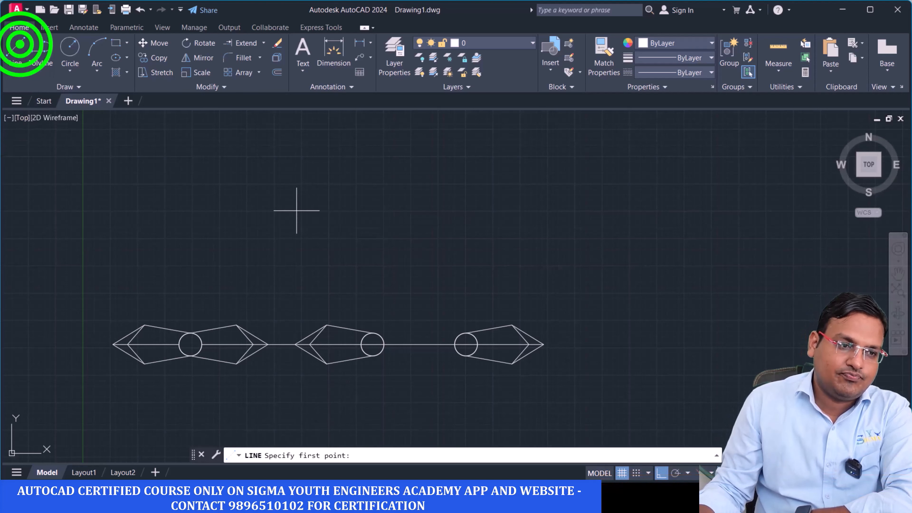
pyautogui.click(322, 235)
pyautogui.click(461, 234)
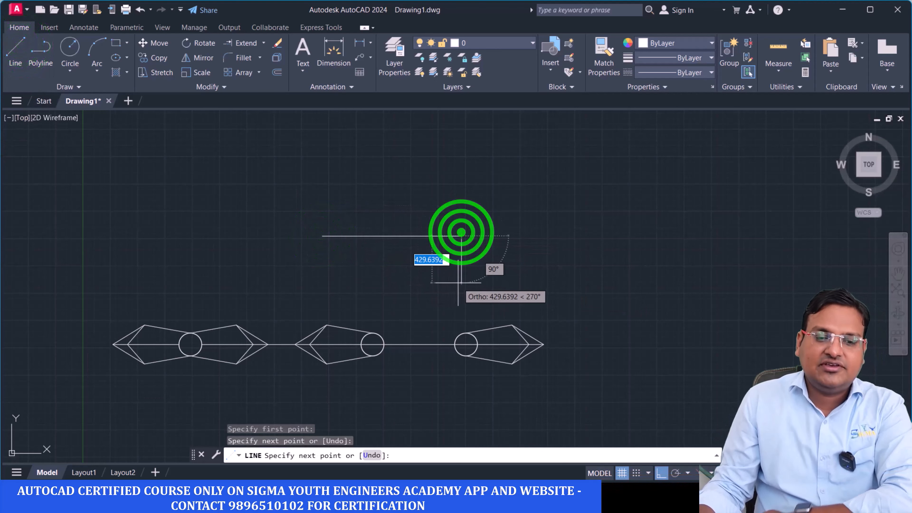
pyautogui.press('Return')
pyautogui.press('Return')
pyautogui.click(524, 191)
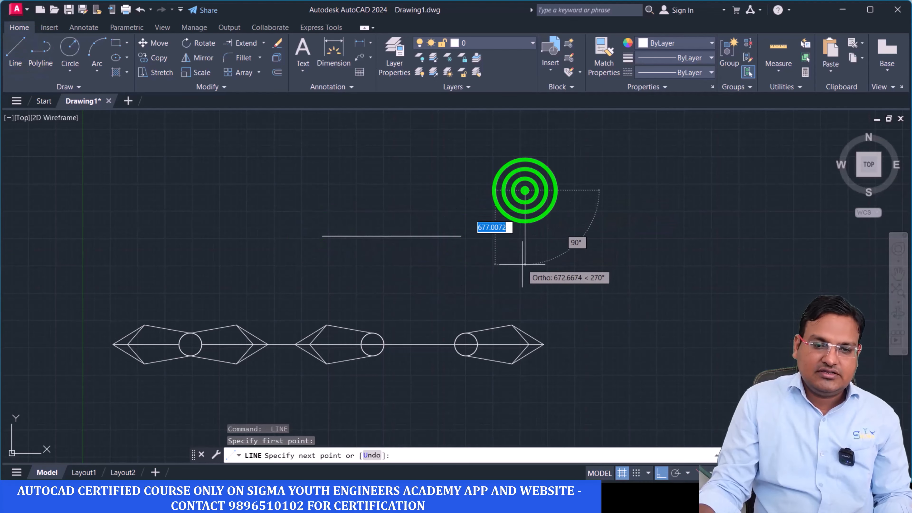
pyautogui.click(524, 266)
pyautogui.press('Return')
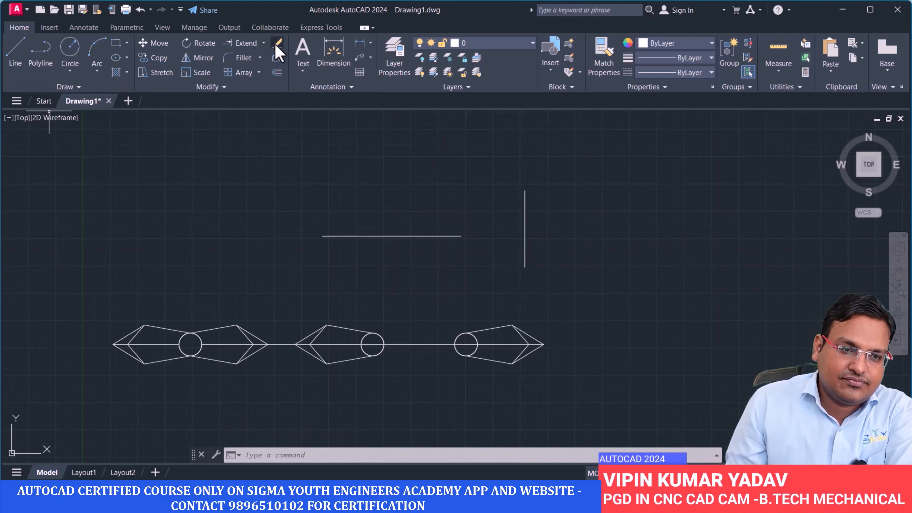
# Step: Extend the horizontal line to the short vertical line and end the Extend command
pyautogui.click(238, 42)
pyautogui.click(419, 236)
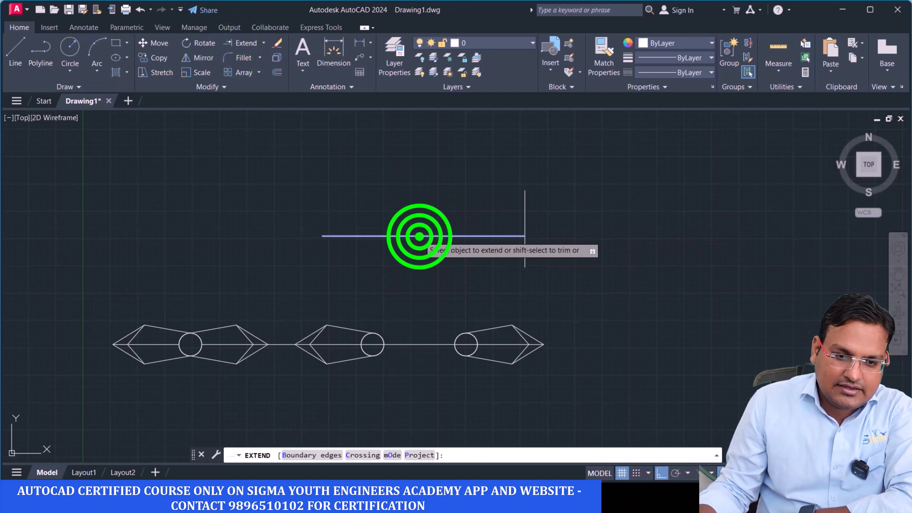
pyautogui.click(468, 236)
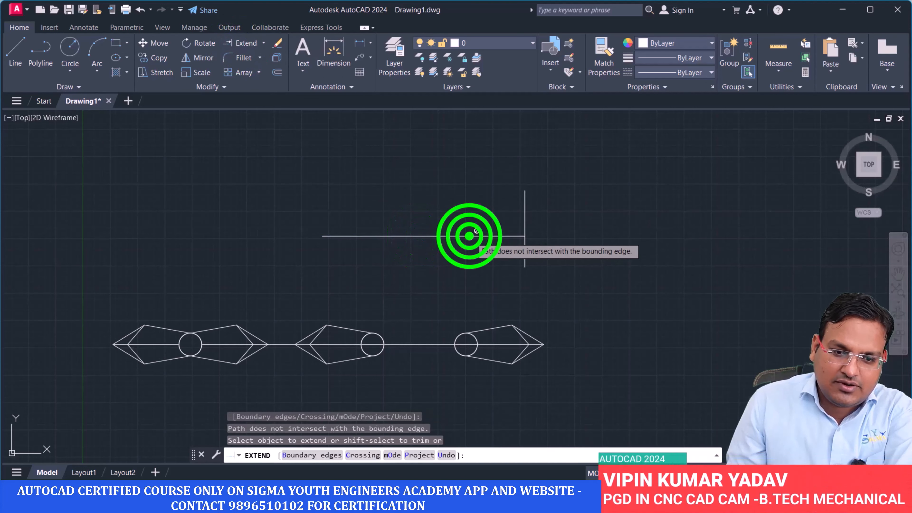
pyautogui.click(473, 236)
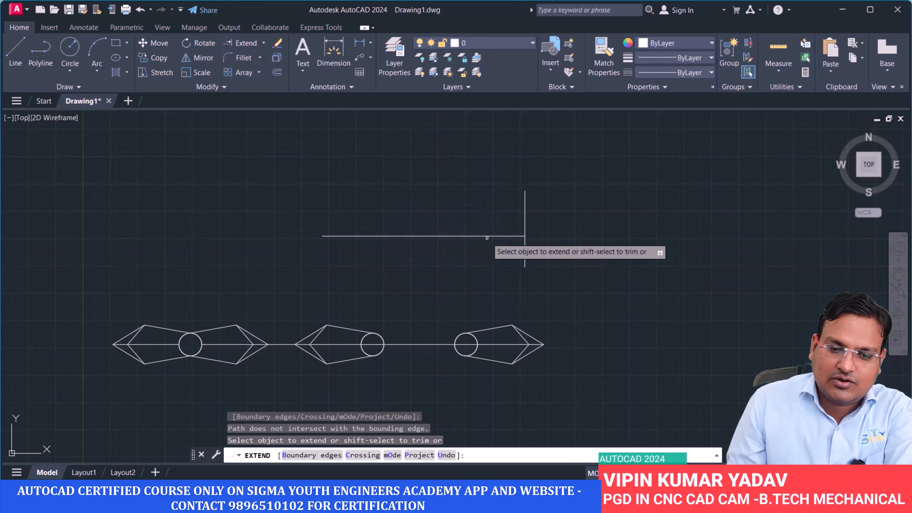
pyautogui.click(491, 235)
pyautogui.click(514, 236)
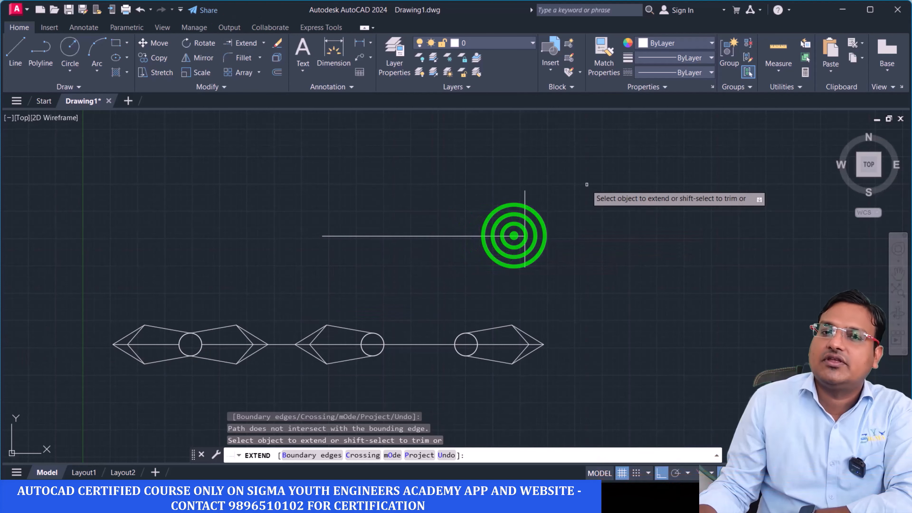
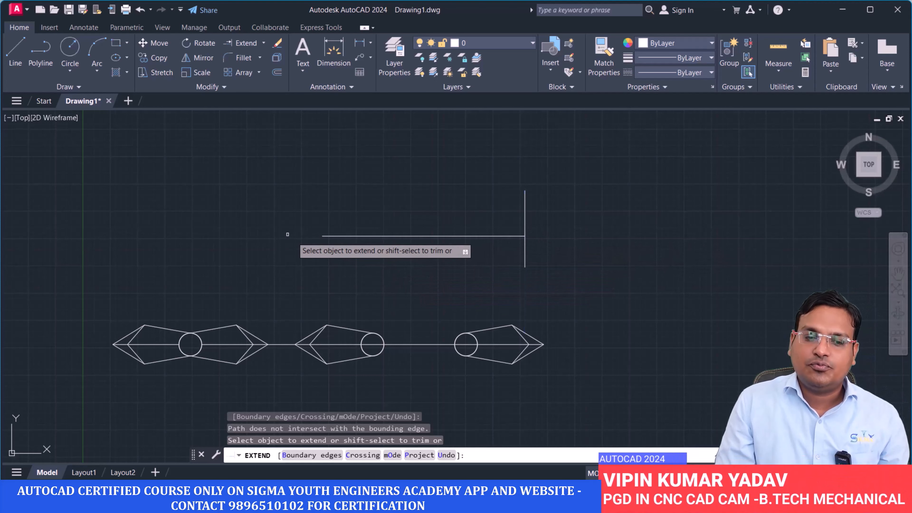
pyautogui.press('Return')
# Step: Draw a longer vertical line, about 1260 units long, to the right of the short vertical line
pyautogui.click(19, 56)
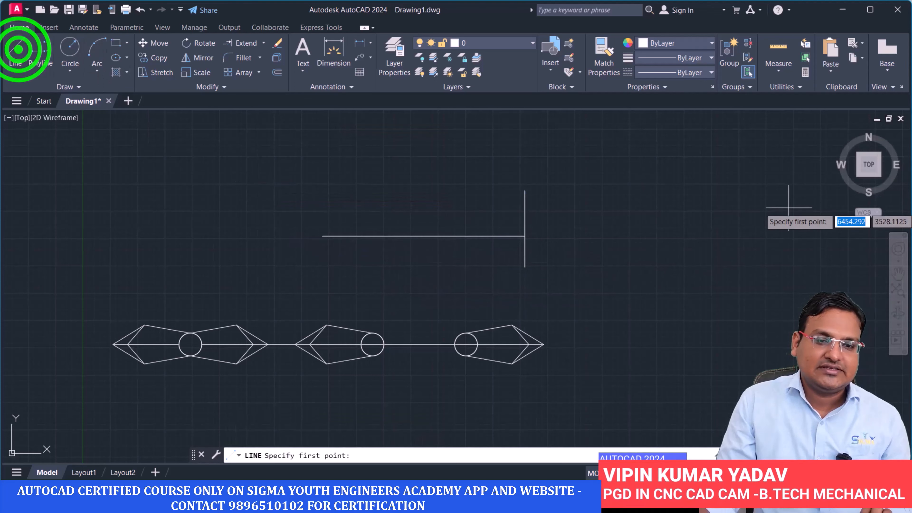
pyautogui.click(677, 165)
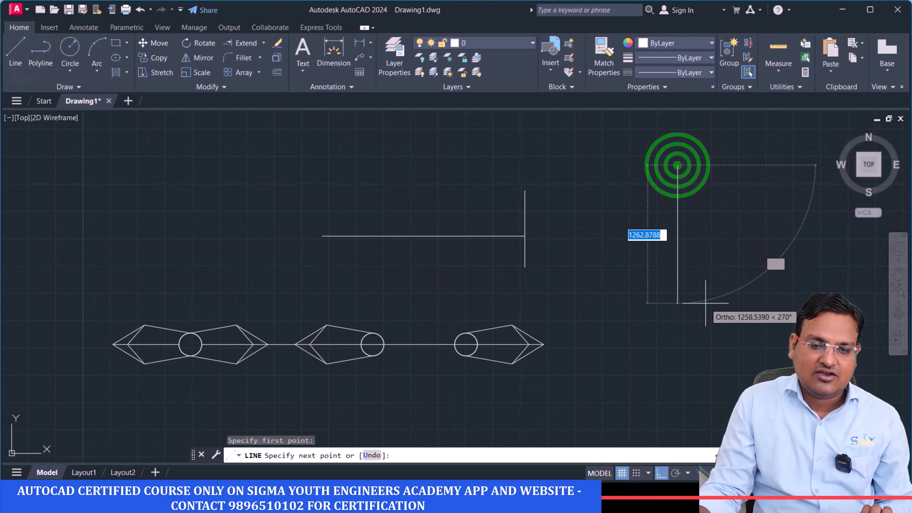
pyautogui.click(682, 304)
pyautogui.press('Return')
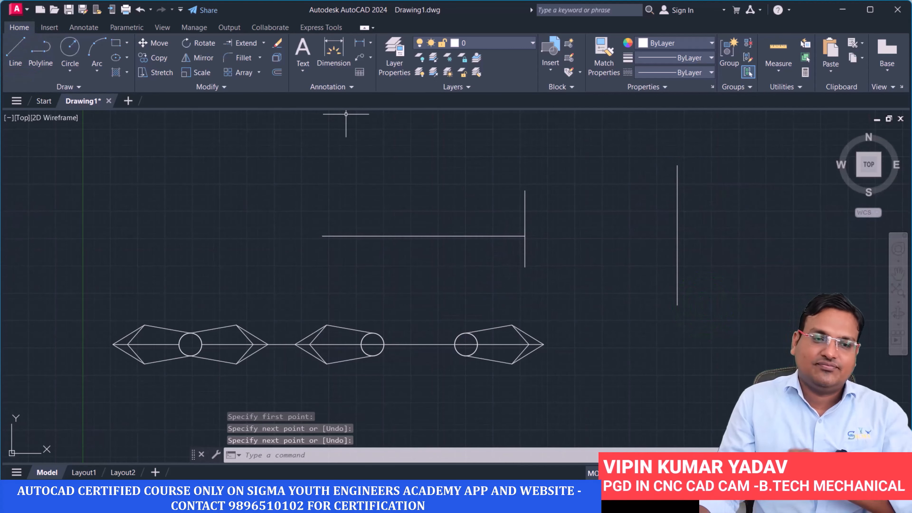
# Step: Extend the horizontal line past the short vertical line to the longer one on the right
pyautogui.click(244, 44)
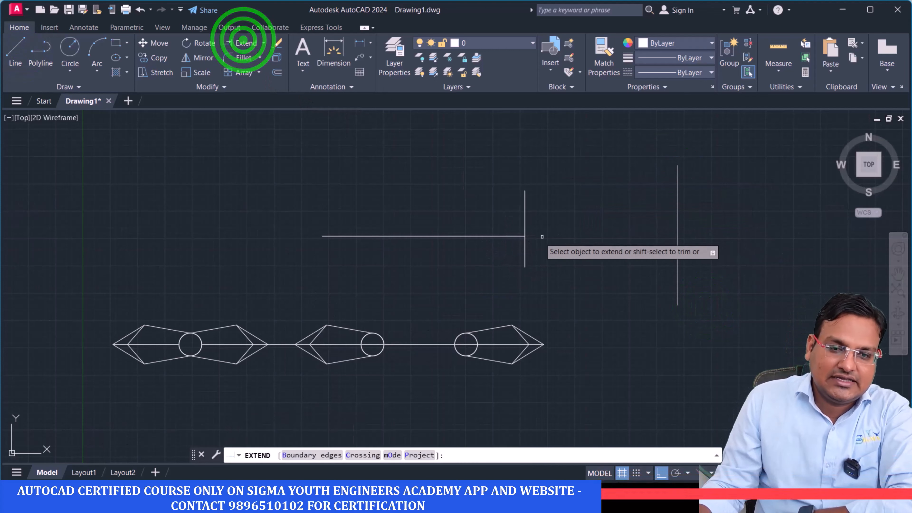
pyautogui.click(514, 236)
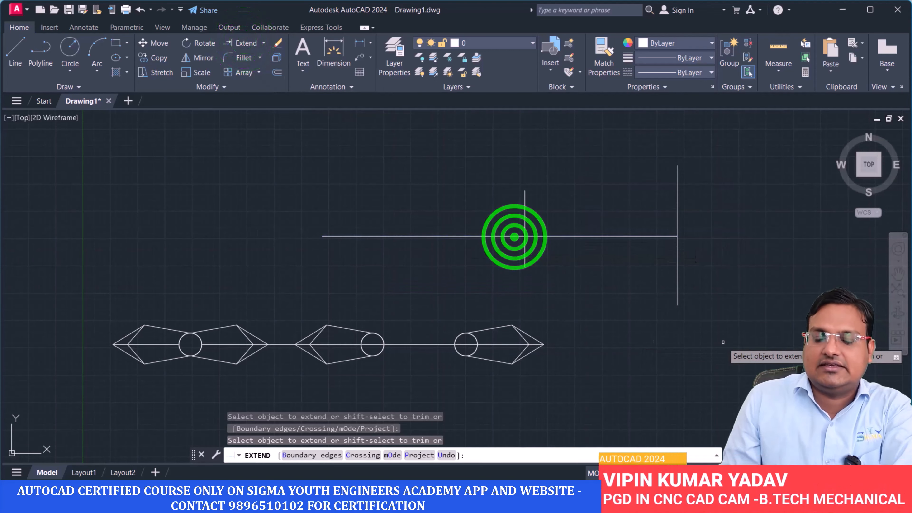
pyautogui.press('Return')
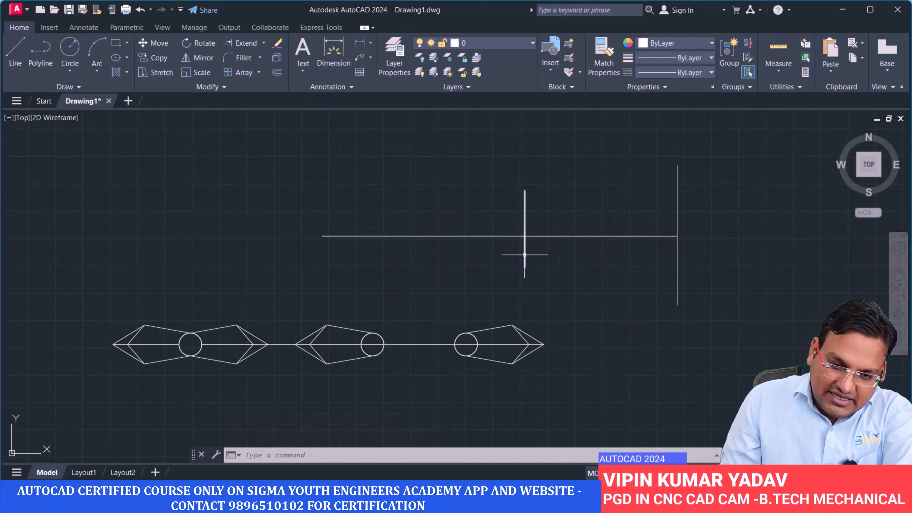
# Step: Extend the short vertical line downward to the centreline of the right-facing pointer
pyautogui.click(524, 254)
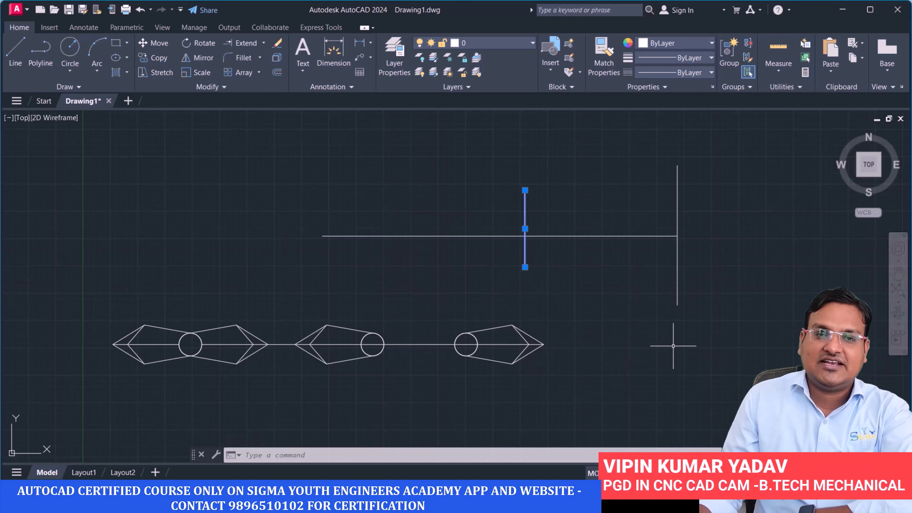
pyautogui.press('Escape')
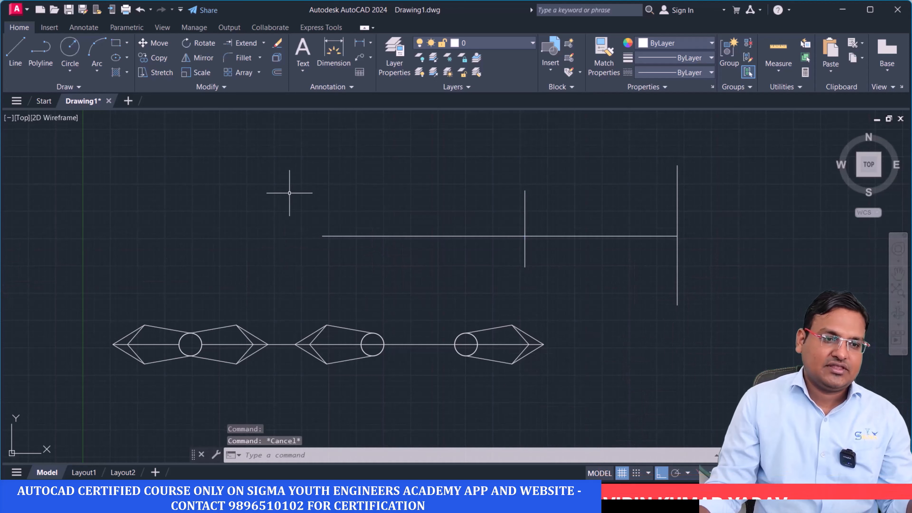
pyautogui.click(247, 43)
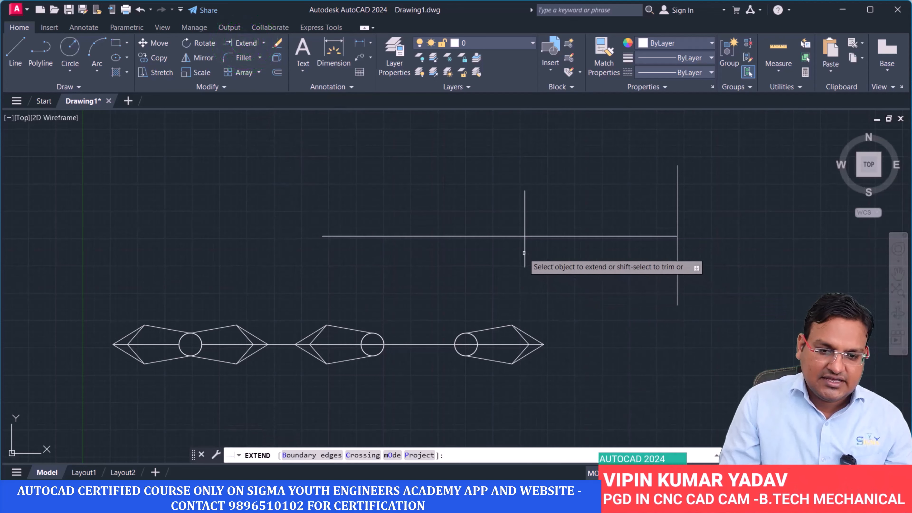
pyautogui.click(523, 252)
pyautogui.click(527, 255)
pyautogui.click(538, 262)
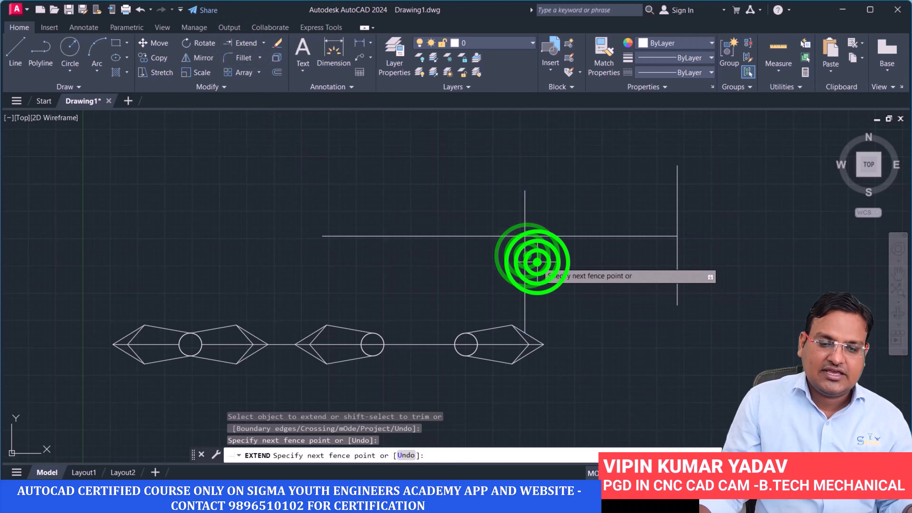
pyautogui.click(520, 266)
pyautogui.click(519, 266)
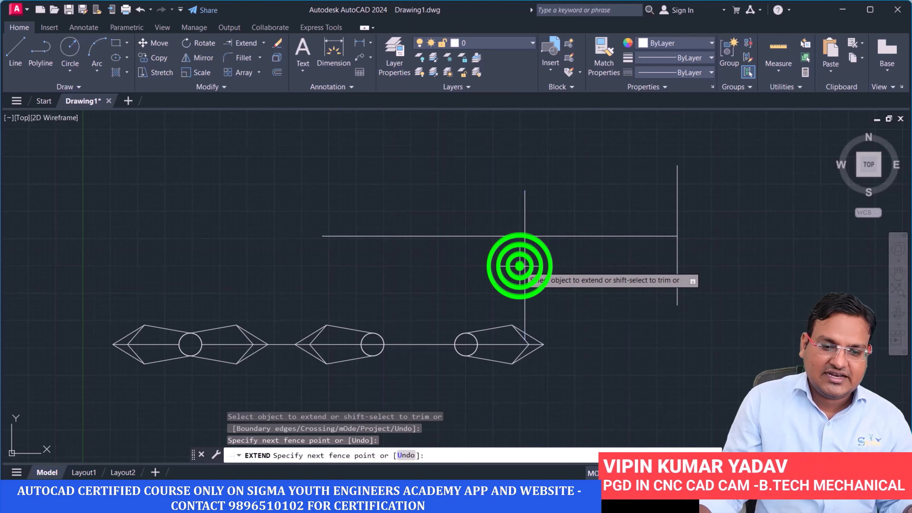
pyautogui.click(528, 275)
pyautogui.scroll(10, 535, 350)
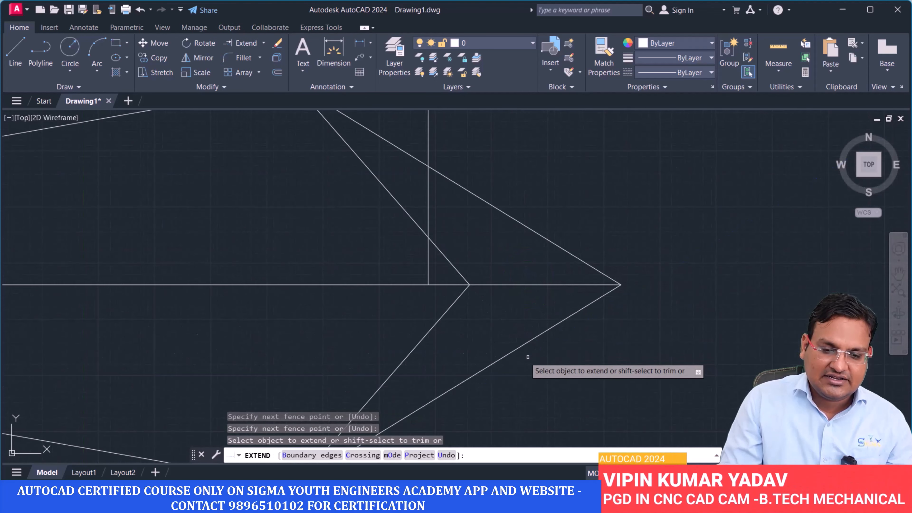
# Step: Extend the short vertical line down through the pointer's inner edge to its outer lower edge and end the Extend command
pyautogui.click(428, 270)
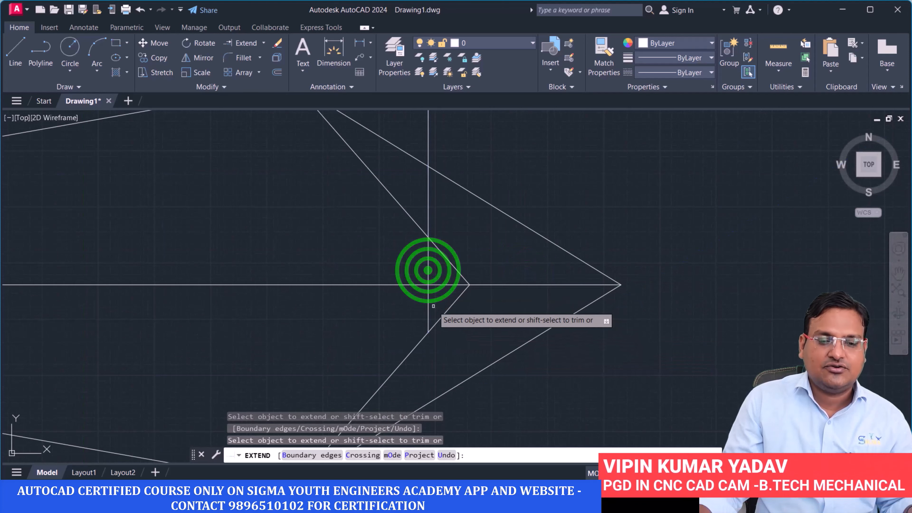
pyautogui.click(427, 304)
pyautogui.scroll(-4, 495, 377)
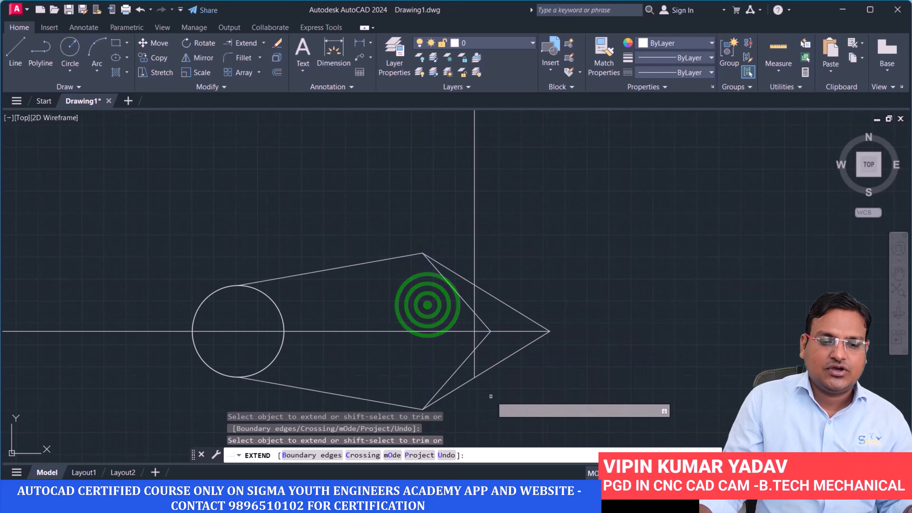
pyautogui.click(473, 306)
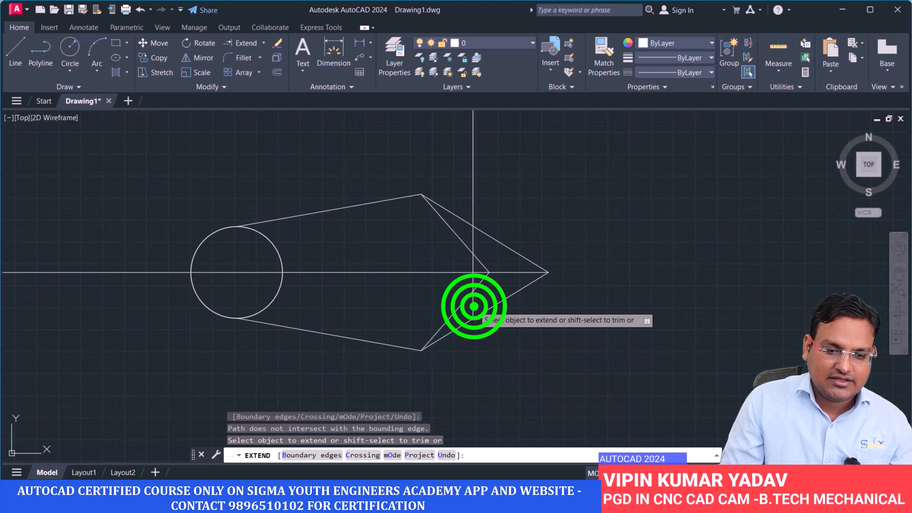
pyautogui.click(523, 273)
pyautogui.scroll(-4, 552, 344)
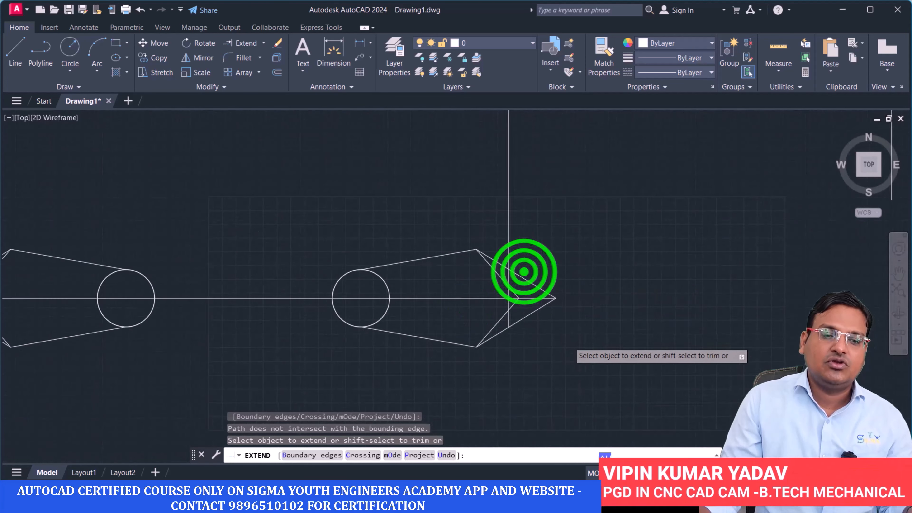
pyautogui.press('Return')
pyautogui.moveTo(540, 365); pyautogui.dragTo(538, 284, button='middle')
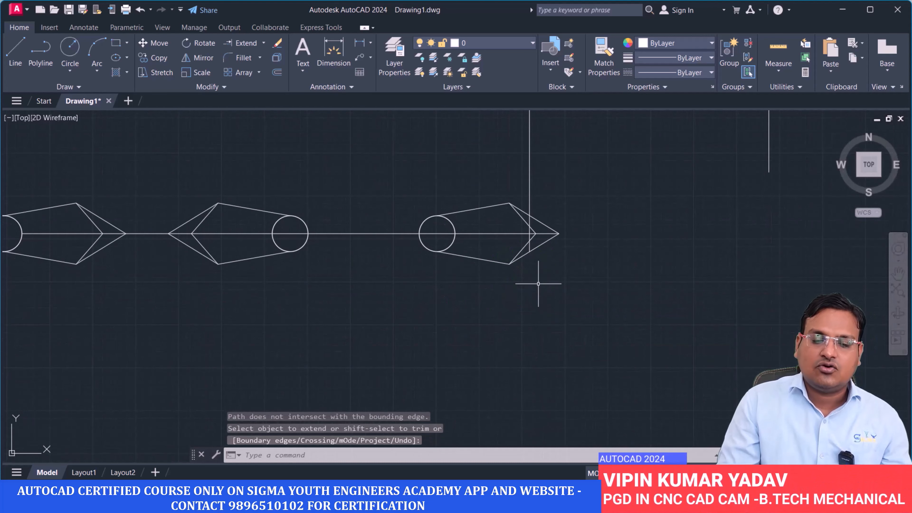
pyautogui.scroll(-3, 574, 327)
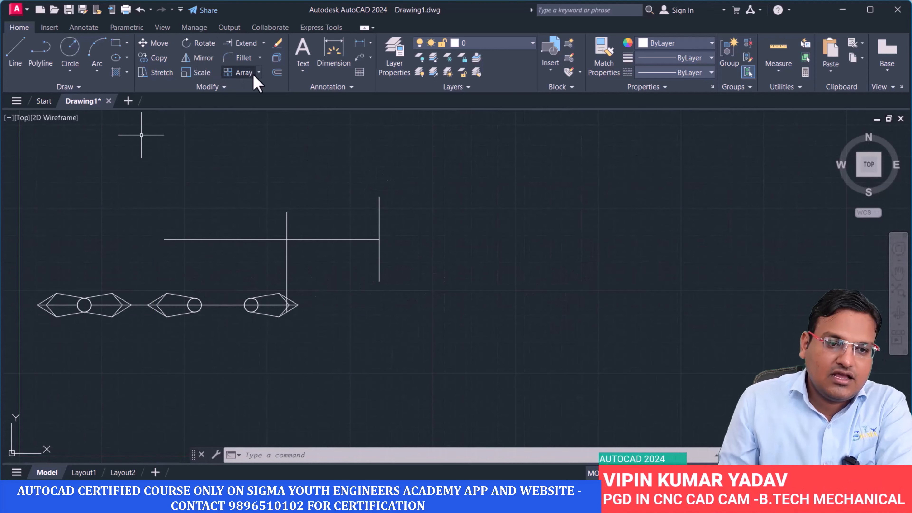
# Step: Draw a large rectangle from four separate lines to the right of the longer vertical line
pyautogui.click(259, 59)
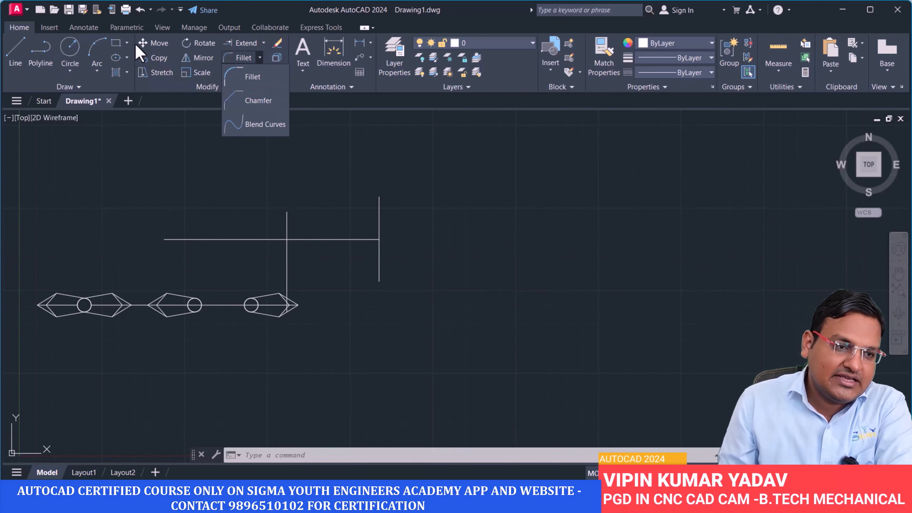
pyautogui.click(16, 46)
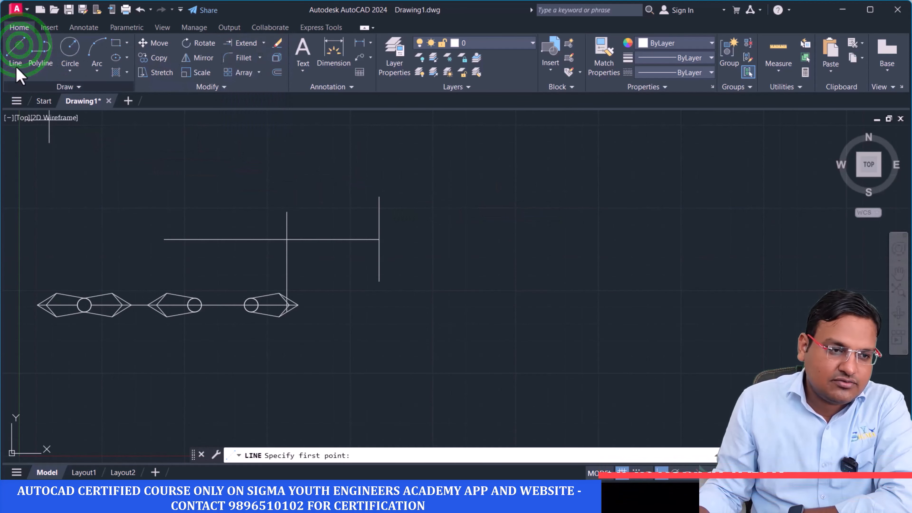
pyautogui.click(19, 48)
pyautogui.click(448, 249)
pyautogui.click(718, 258)
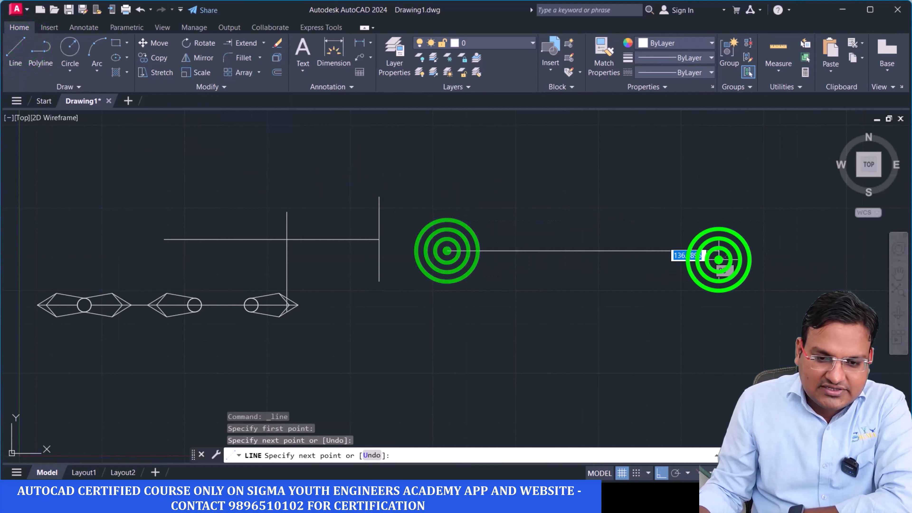
pyautogui.click(718, 396)
pyautogui.click(453, 396)
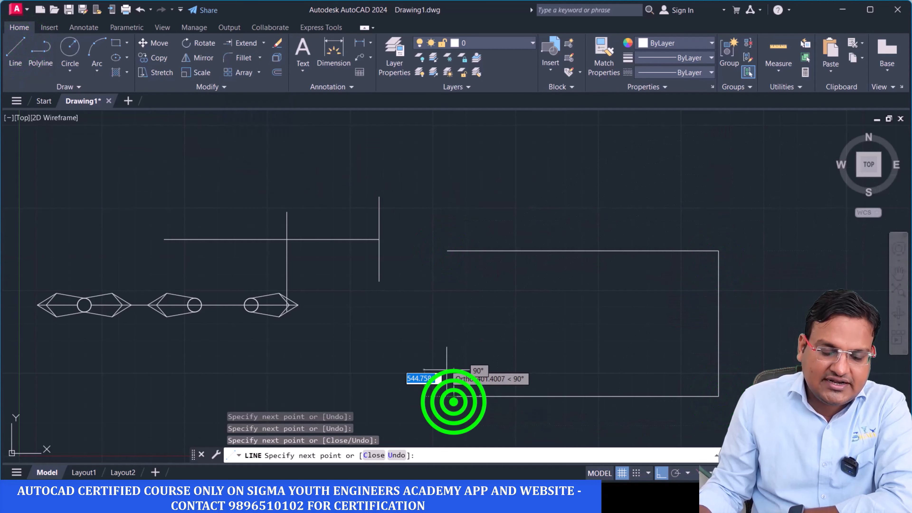
pyautogui.click(452, 251)
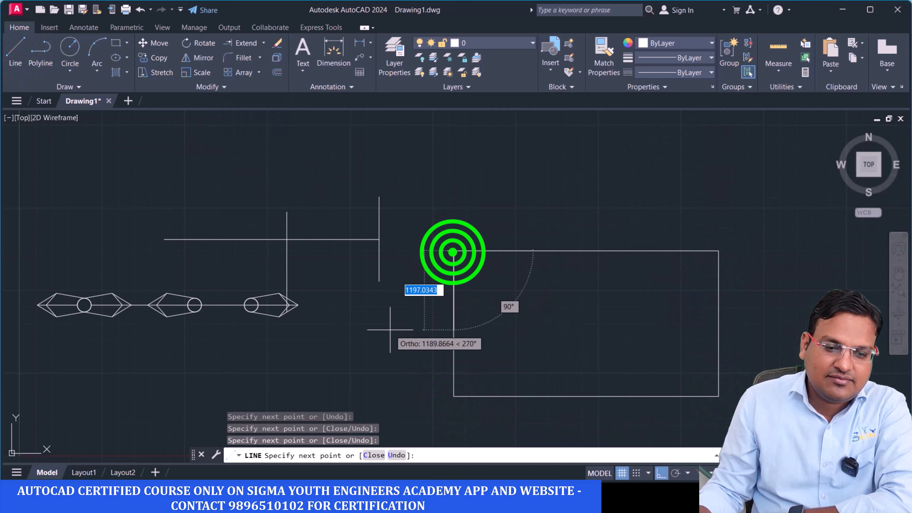
pyautogui.press('Return')
# Step: Fillet the rectangle's upper-right corner with radius 50 in Trim mode
pyautogui.scroll(2, 702, 267)
pyautogui.moveTo(701, 267); pyautogui.dragTo(444, 188, button='middle')
pyautogui.scroll(-2, 430, 244)
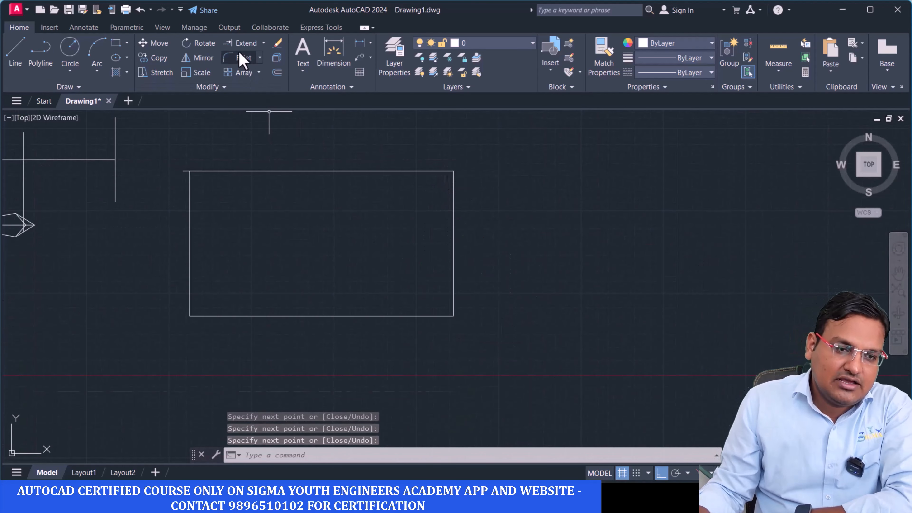
pyautogui.click(238, 59)
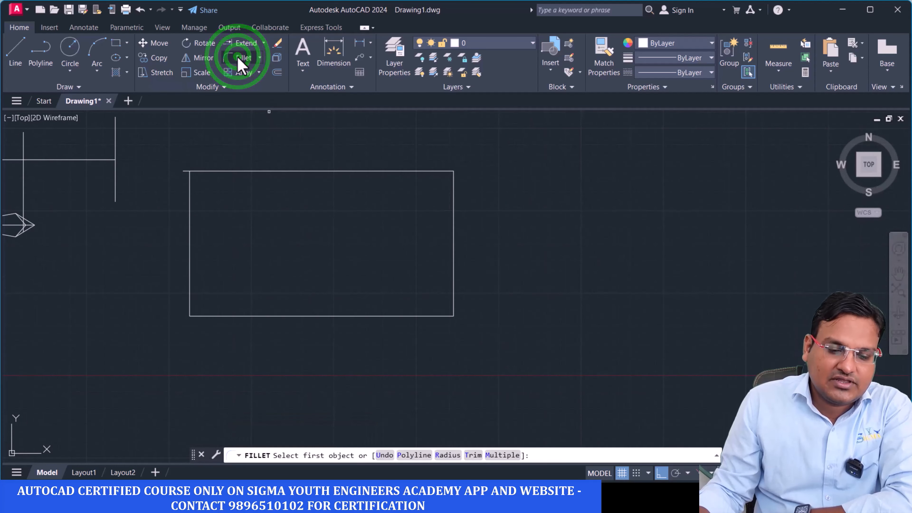
pyautogui.click(448, 456)
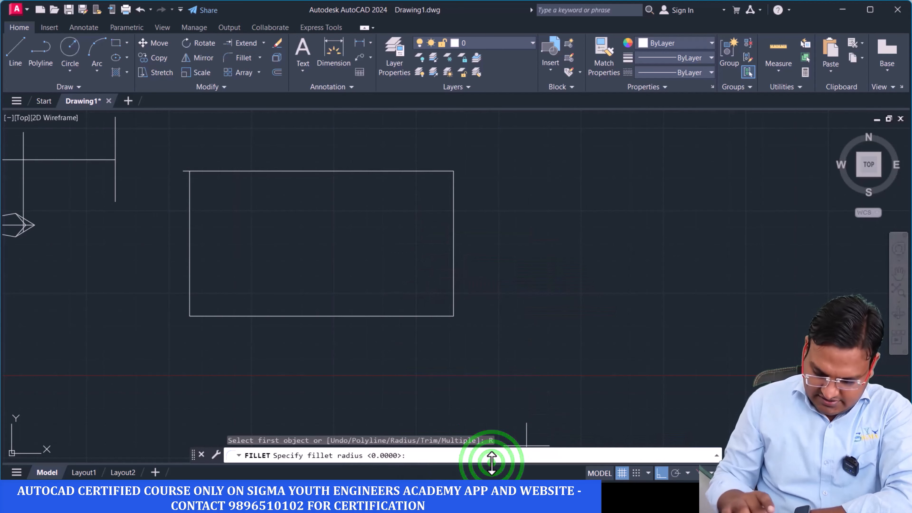
pyautogui.press('Return')
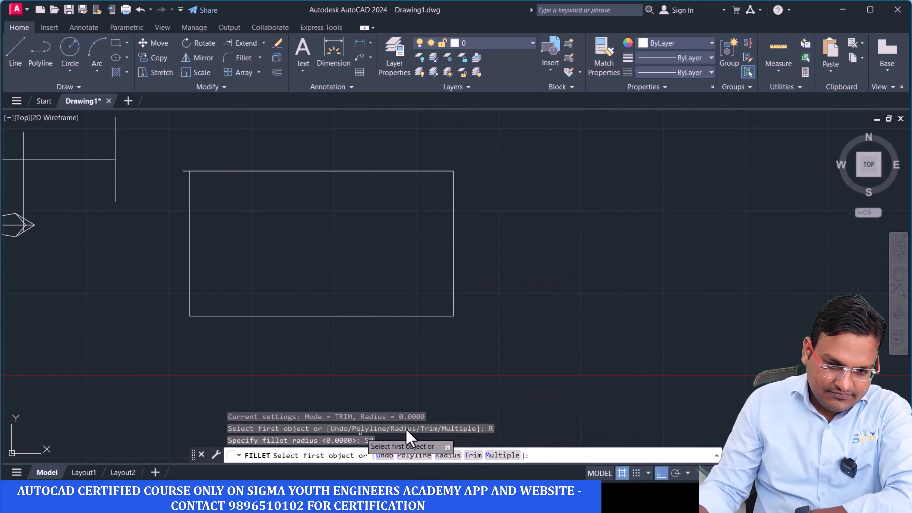
pyautogui.click(476, 455)
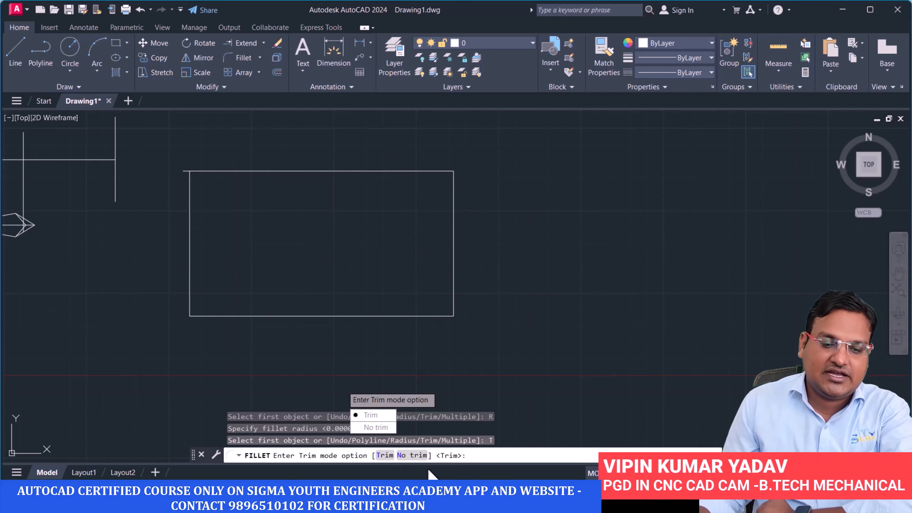
pyautogui.click(386, 454)
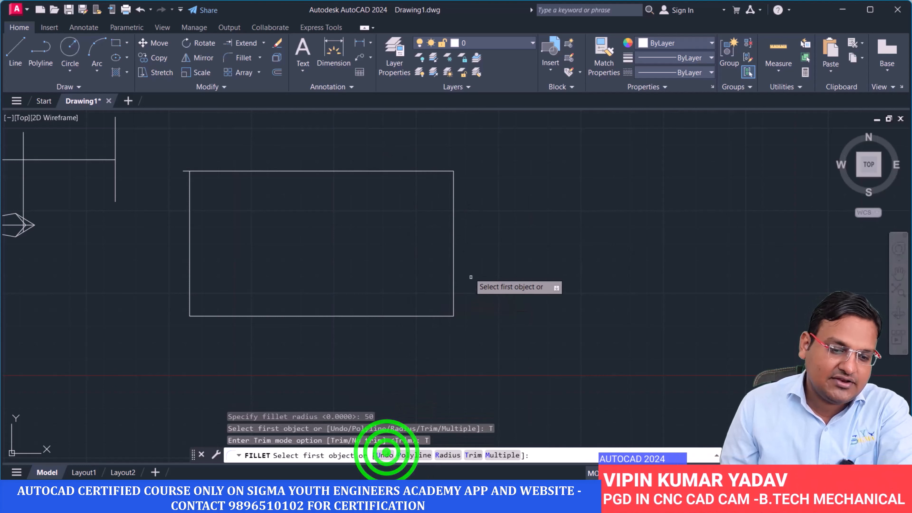
pyautogui.click(452, 196)
pyautogui.click(408, 171)
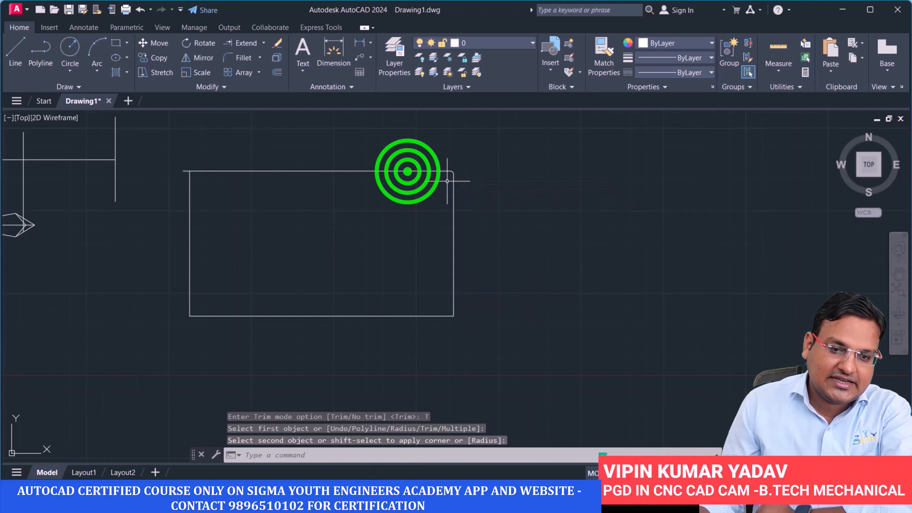
# Step: Add a radius dimension to the arc at the rectangle's upper-right corner, placed outside the corner
pyautogui.scroll(5, 449, 173)
pyautogui.scroll(3, 420, 214)
pyautogui.scroll(-3, 433, 205)
pyautogui.moveTo(439, 235); pyautogui.dragTo(422, 267, button='middle')
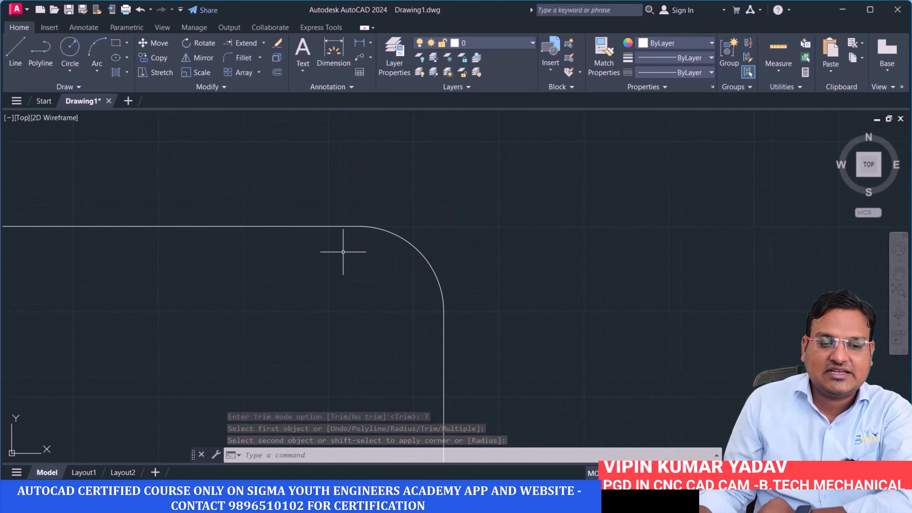
pyautogui.click(370, 43)
pyautogui.click(386, 160)
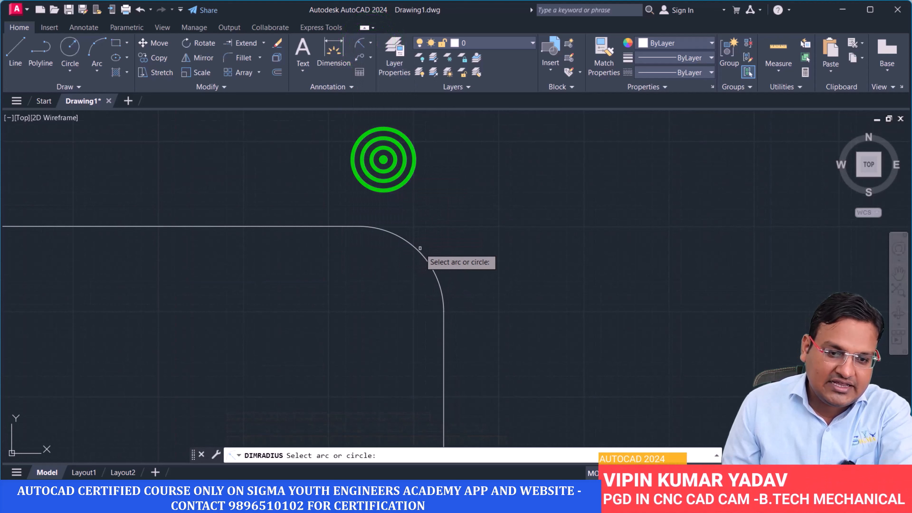
pyautogui.click(420, 251)
pyautogui.click(459, 229)
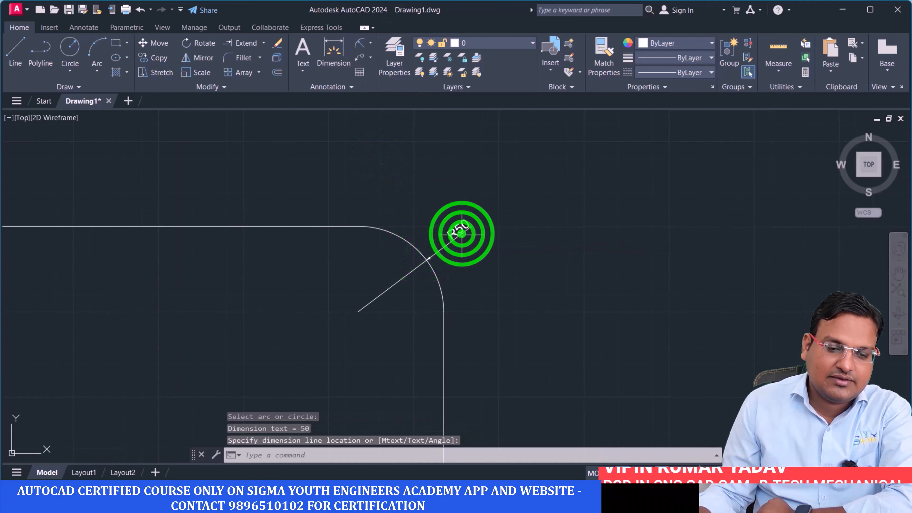
# Step: Examine the radius dimension at the rounded corner up close and in relation to the whole drawing
pyautogui.moveTo(446, 254); pyautogui.dragTo(457, 259, button='middle')
pyautogui.scroll(5, 459, 236)
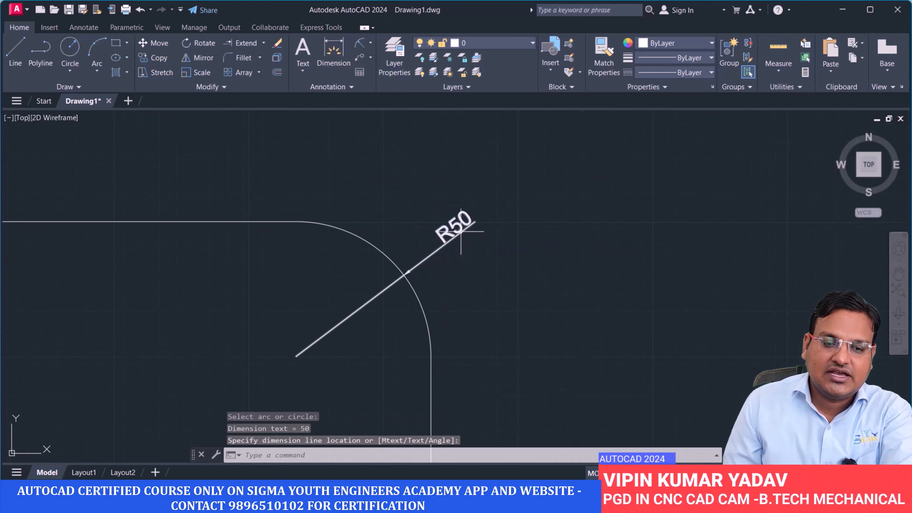
pyautogui.scroll(-10, 460, 262)
pyautogui.scroll(6, 458, 252)
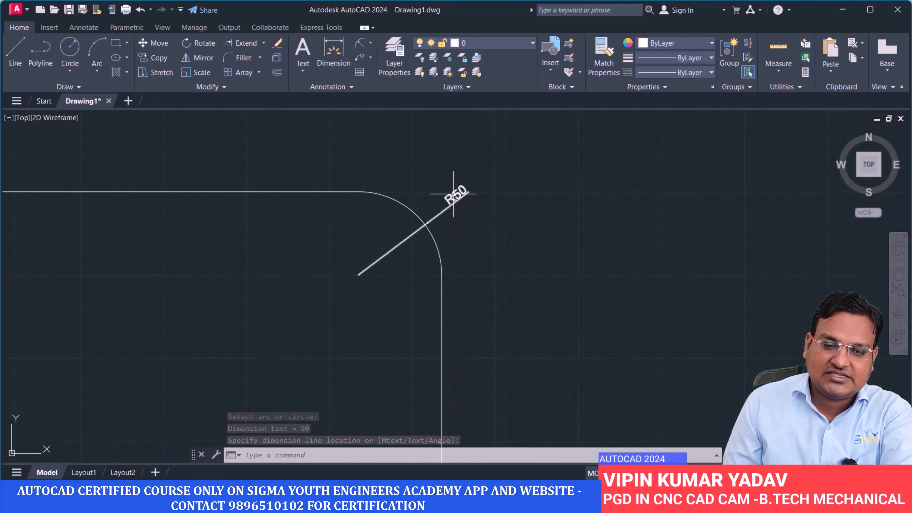
pyautogui.scroll(4, 453, 193)
pyautogui.scroll(-8, 444, 204)
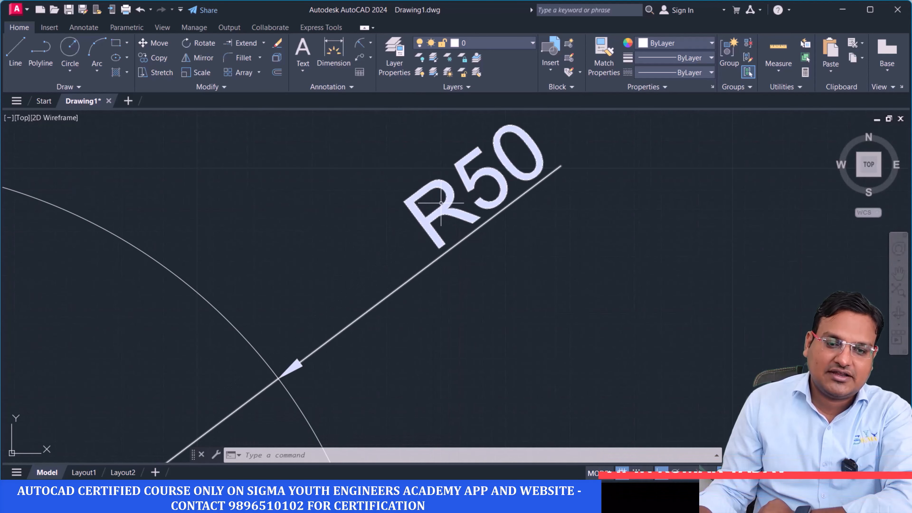
pyautogui.moveTo(451, 285); pyautogui.dragTo(436, 182, button='middle')
pyautogui.scroll(-5, 436, 182)
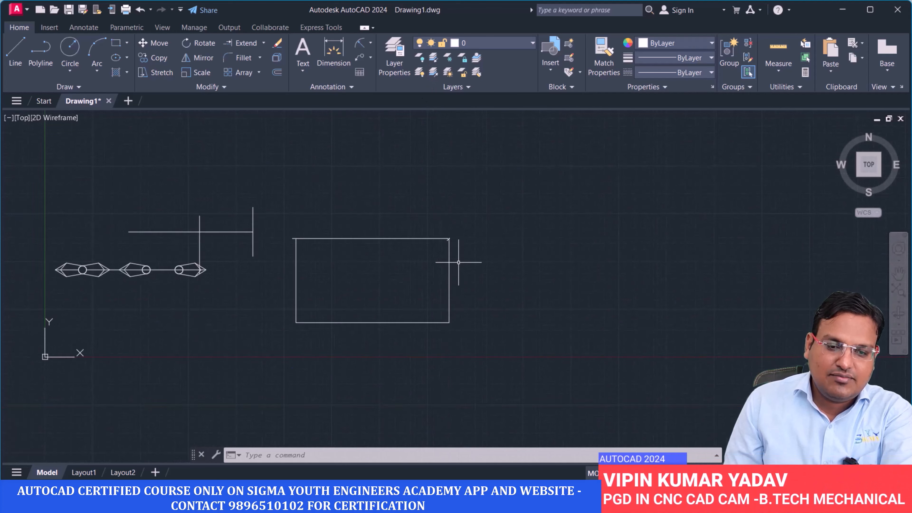
# Step: Fillet the rectangle's lower-right corner with radius 1000
pyautogui.scroll(5, 466, 288)
pyautogui.scroll(5, 463, 309)
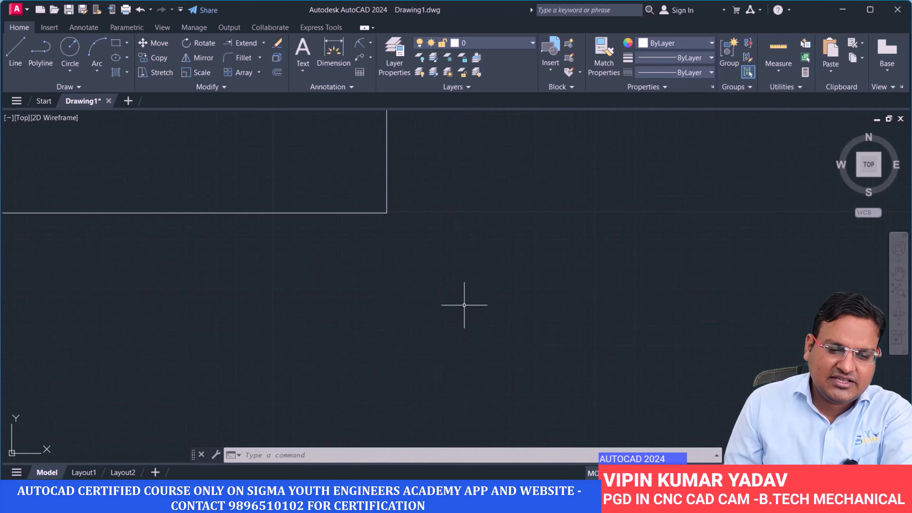
pyautogui.moveTo(391, 209)
pyautogui.mouseDown(button='middle')
pyautogui.moveTo(472, 265)
pyautogui.moveTo(391, 228)
pyautogui.moveTo(513, 316)
pyautogui.moveTo(501, 275)
pyautogui.mouseUp(button='middle')
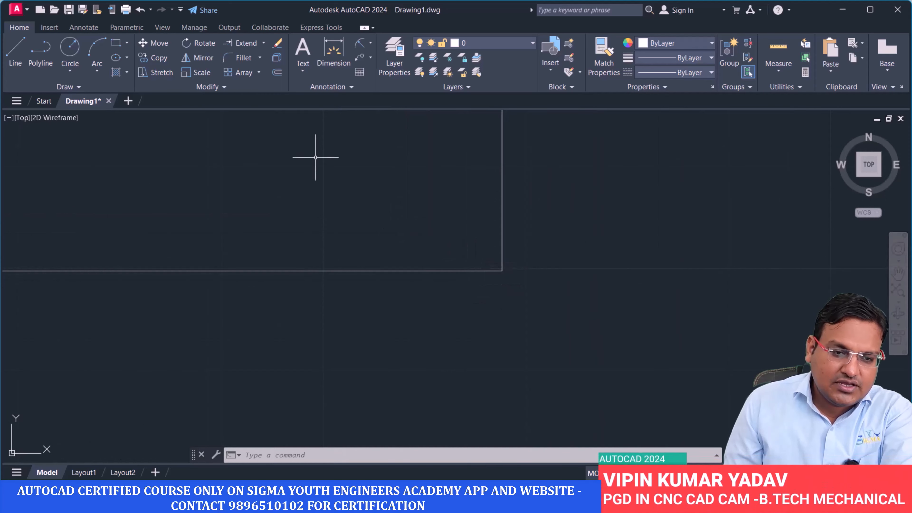
pyautogui.click(240, 58)
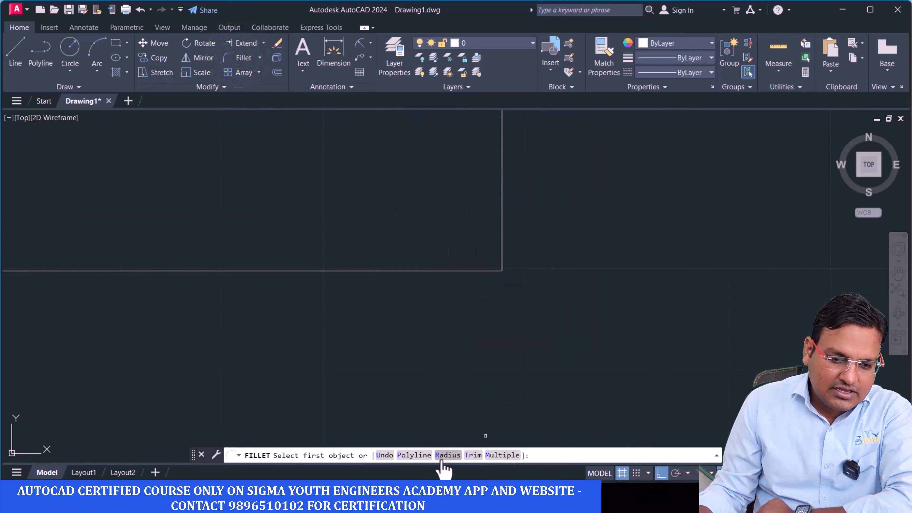
pyautogui.click(444, 455)
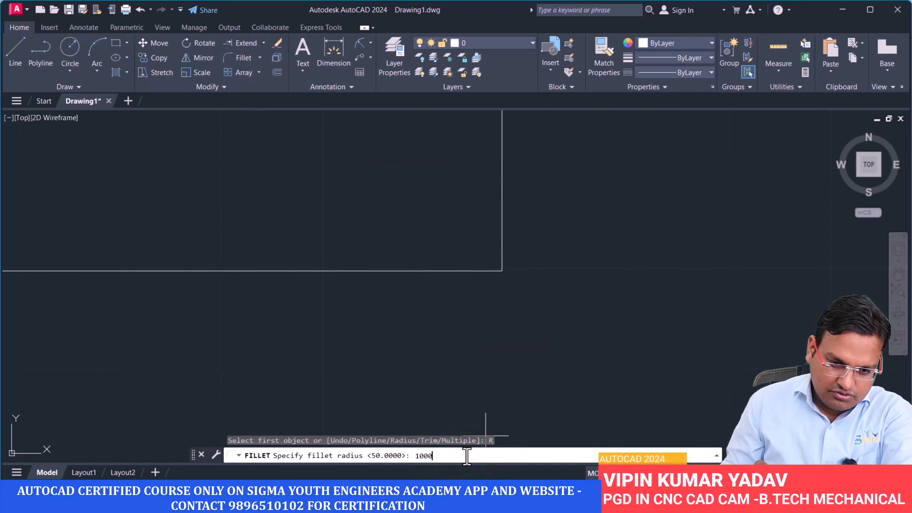
pyautogui.press('Return')
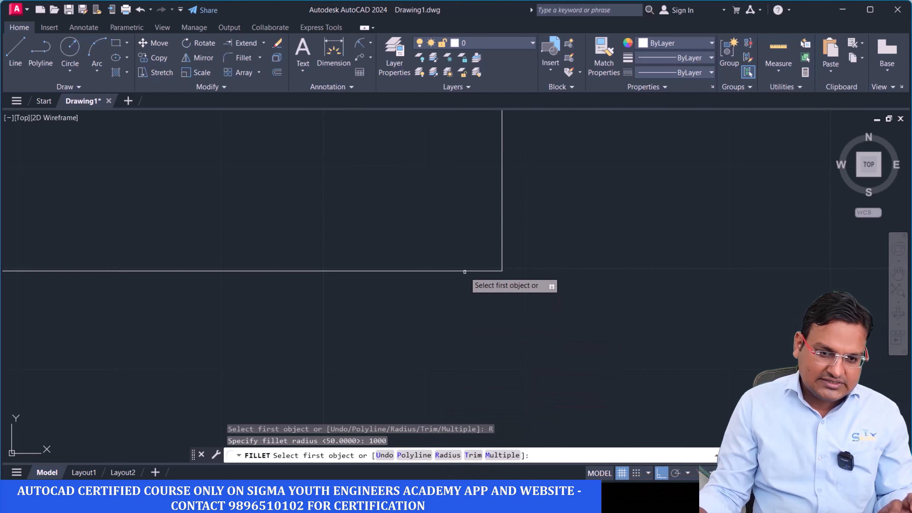
pyautogui.click(465, 271)
pyautogui.scroll(-1, 551, 358)
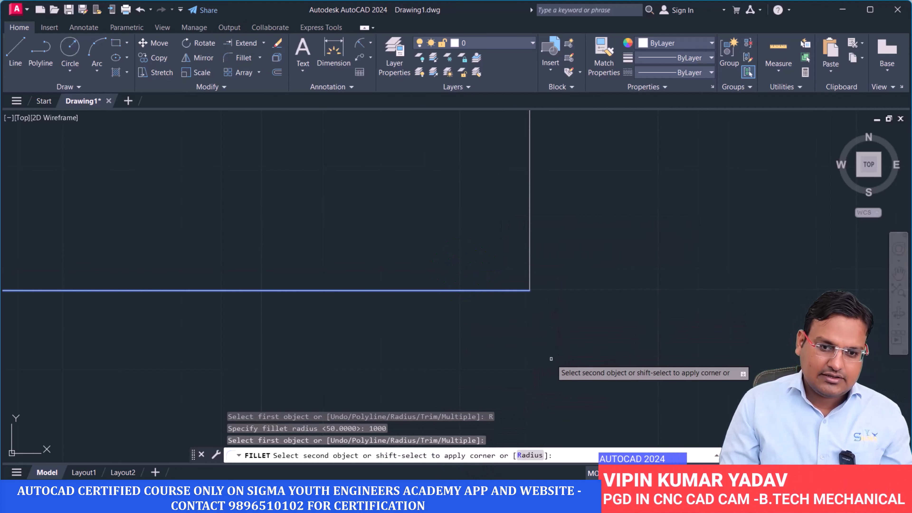
pyautogui.scroll(-5, 551, 358)
pyautogui.scroll(-4, 557, 226)
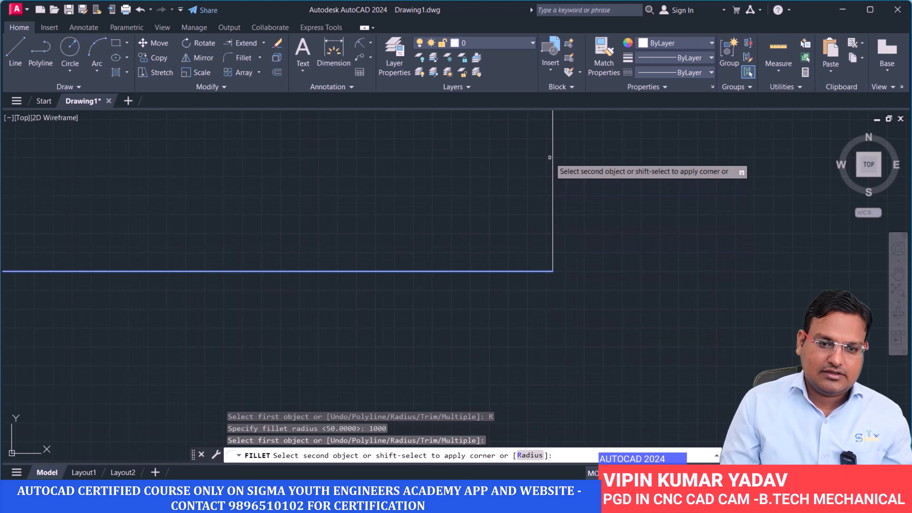
pyautogui.click(551, 154)
pyautogui.scroll(-3, 619, 292)
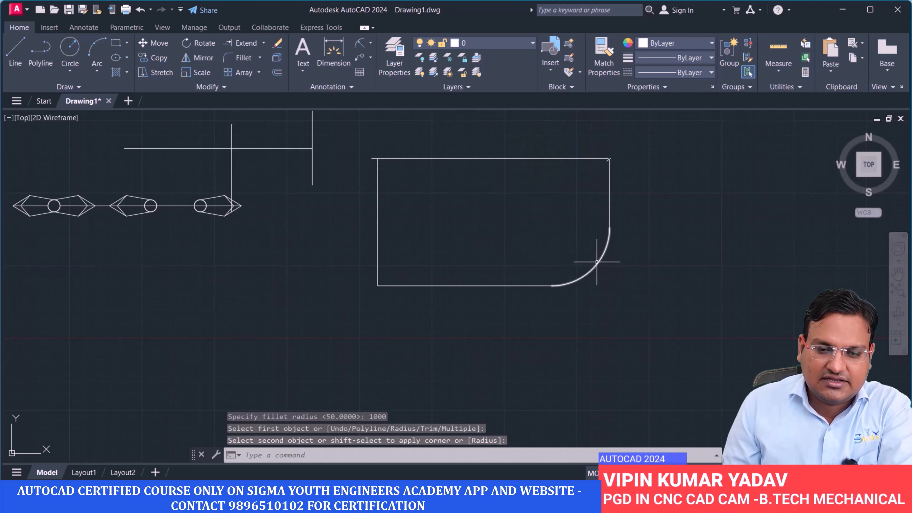
pyautogui.scroll(15, 610, 156)
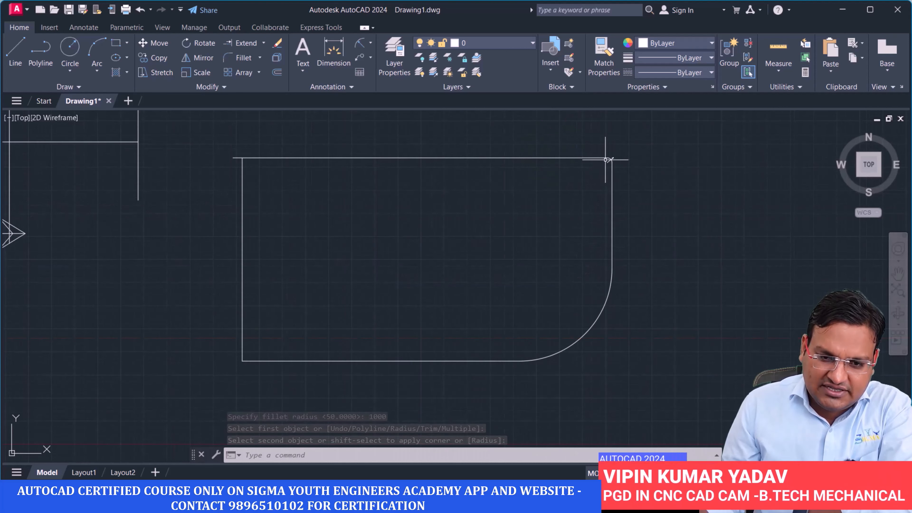
pyautogui.scroll(-8, 510, 151)
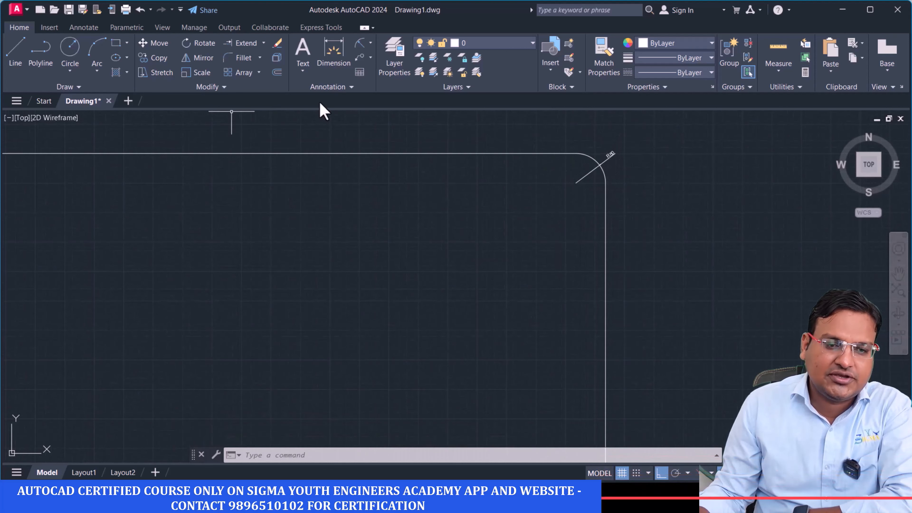
# Step: Add a radius dimension to the large arc at the rectangle's lower-right corner, placed just outside the arc
pyautogui.click(361, 42)
pyautogui.scroll(-5, 563, 417)
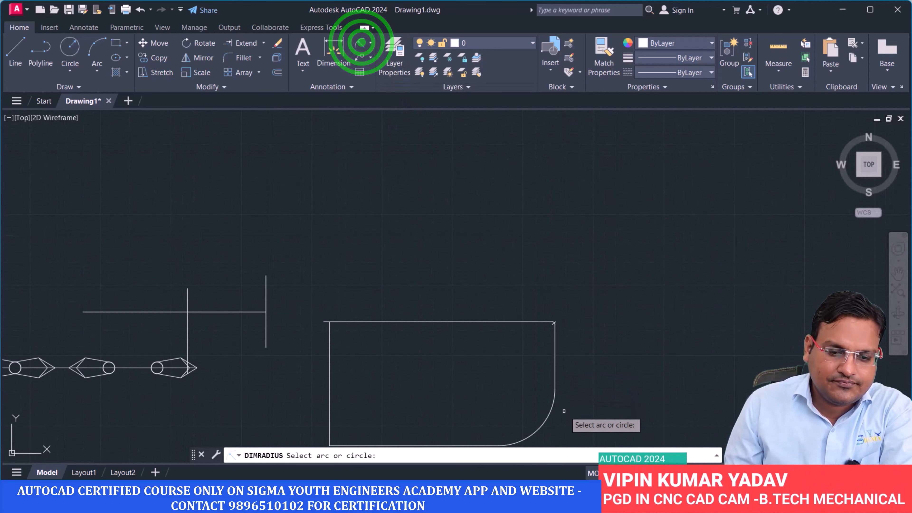
pyautogui.scroll(6, 529, 336)
pyautogui.click(507, 280)
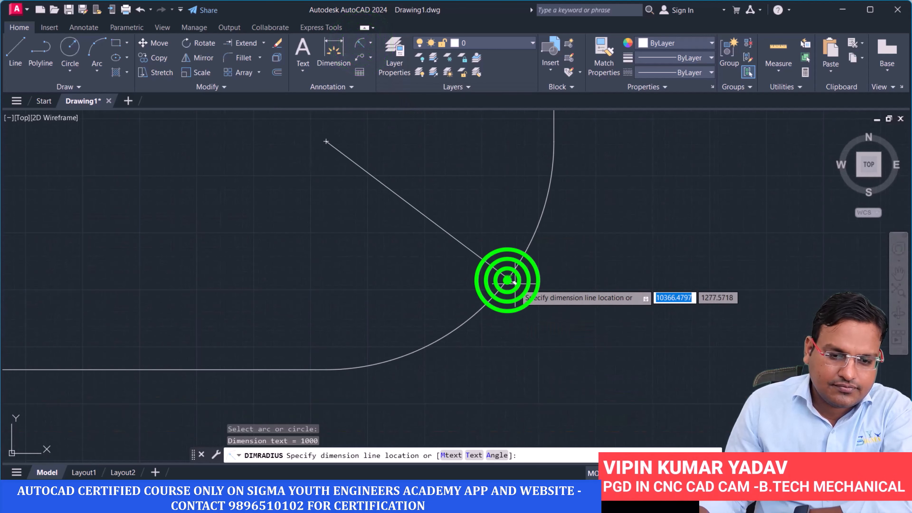
pyautogui.scroll(6, 519, 290)
pyautogui.scroll(-4, 521, 287)
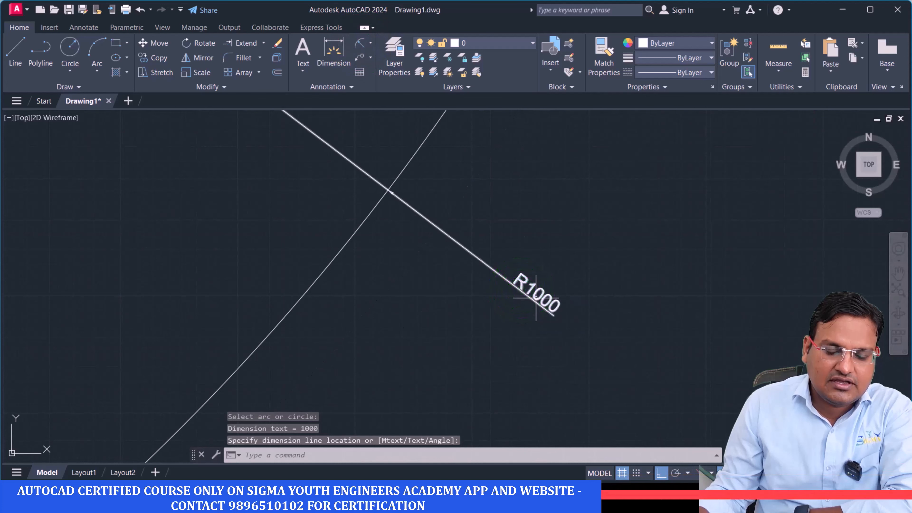
pyautogui.scroll(-3, 530, 307)
pyautogui.scroll(-5, 530, 309)
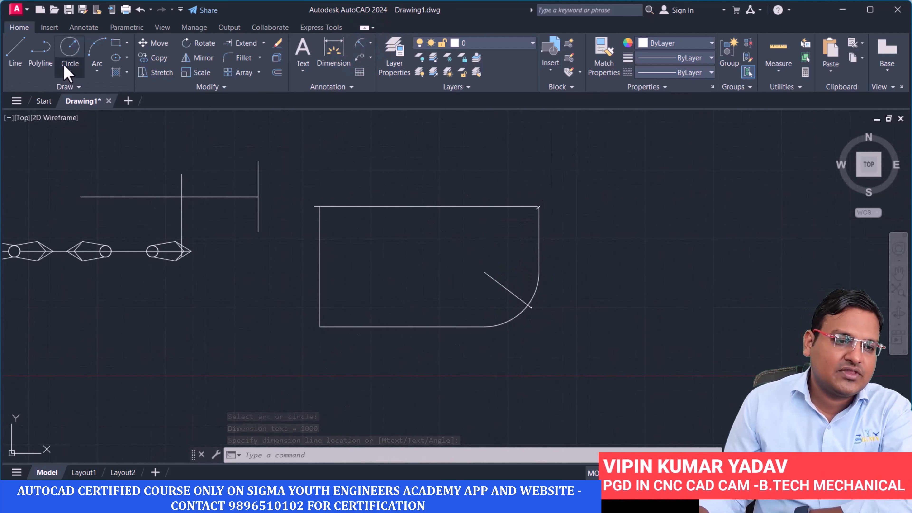
# Step: Draw a closed rectangle about 703 units high from four separate lines in the empty area above the existing shapes
pyautogui.click(15, 57)
pyautogui.scroll(6, 291, 255)
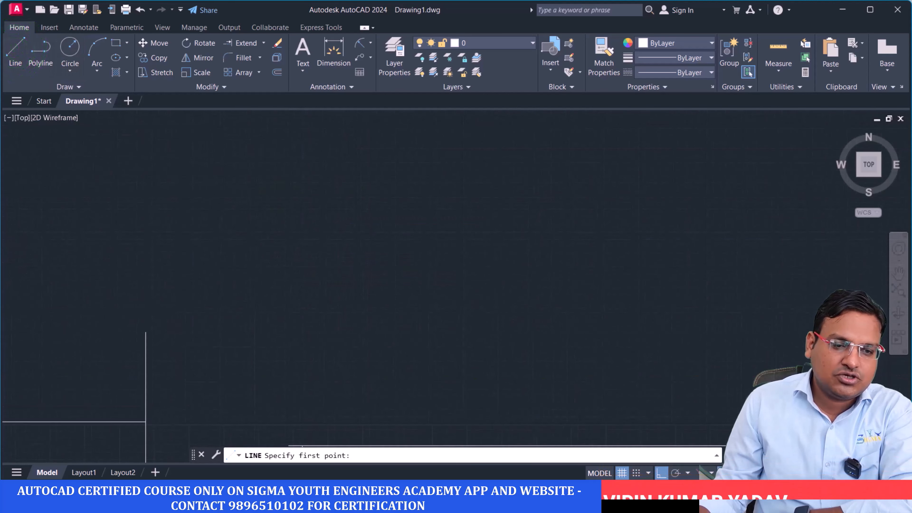
pyautogui.click(338, 220)
pyautogui.click(443, 239)
pyautogui.click(438, 318)
pyautogui.click(331, 318)
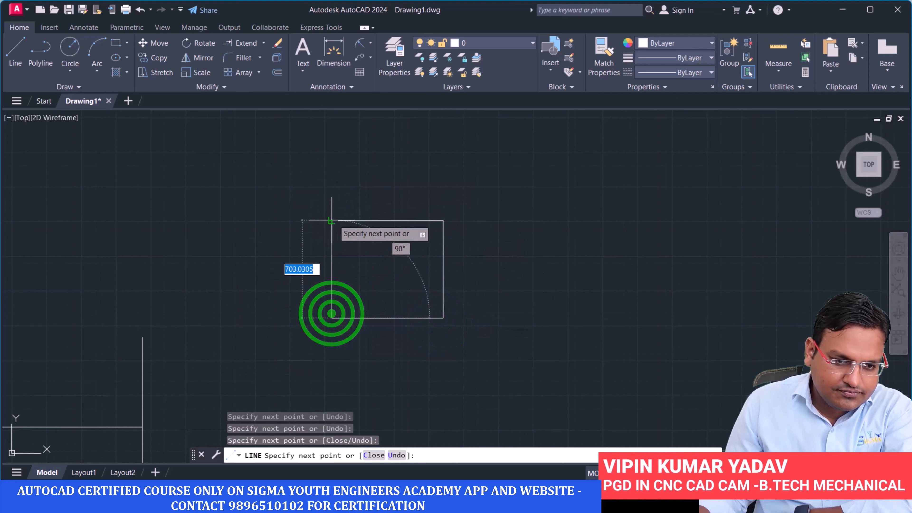
pyautogui.click(331, 220)
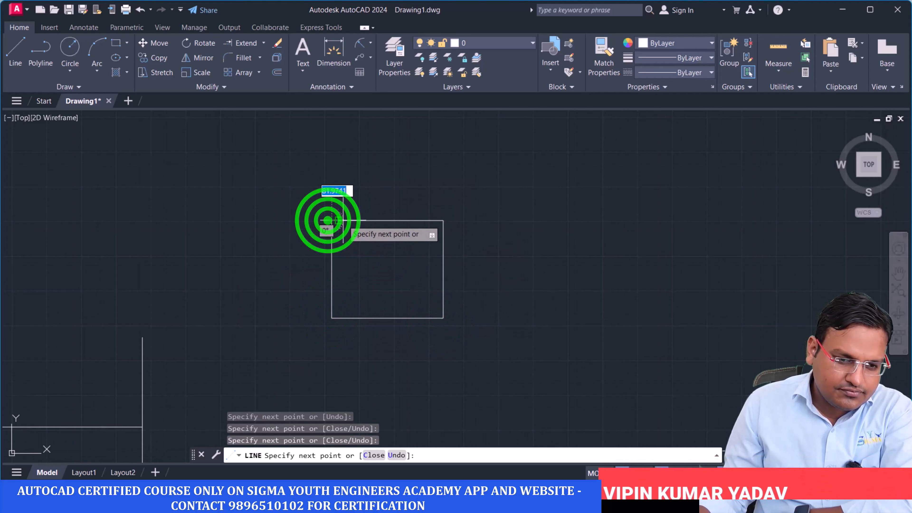
pyautogui.click(343, 219)
pyautogui.press('Escape')
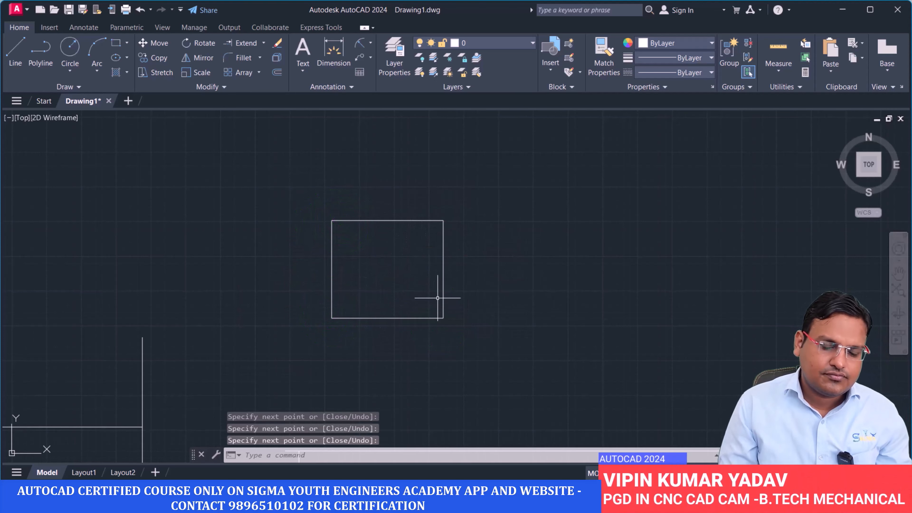
# Step: Chamfer the new rectangle's upper-right corner with both distances set to 25
pyautogui.moveTo(439, 271); pyautogui.dragTo(421, 258, button='middle')
pyautogui.scroll(2, 422, 258)
pyautogui.scroll(2, 404, 201)
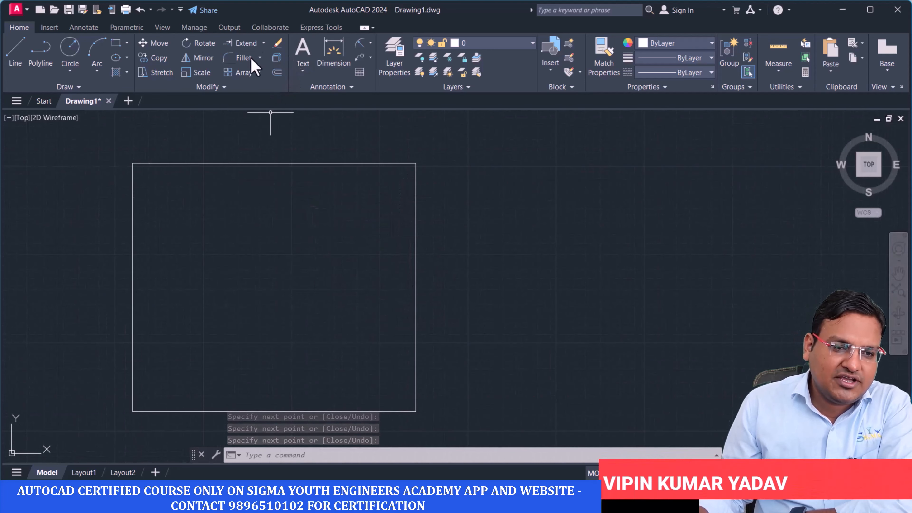
pyautogui.click(260, 57)
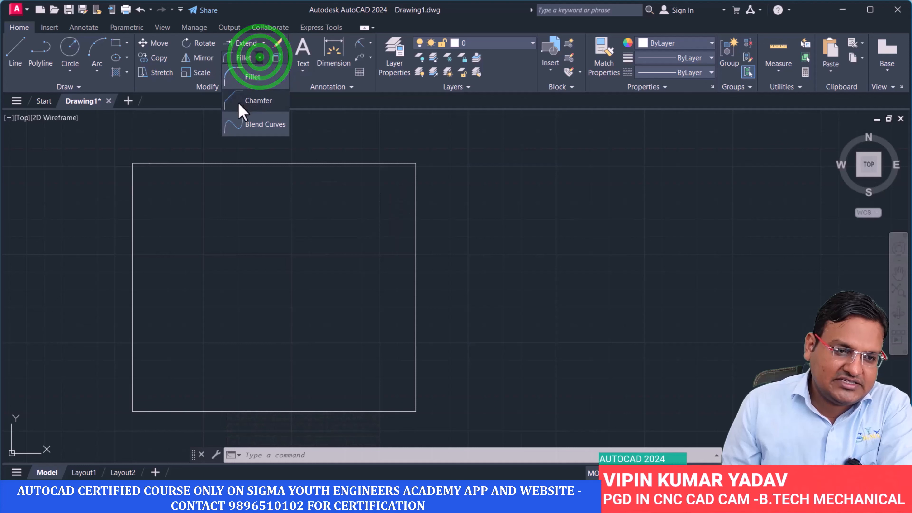
pyautogui.click(252, 101)
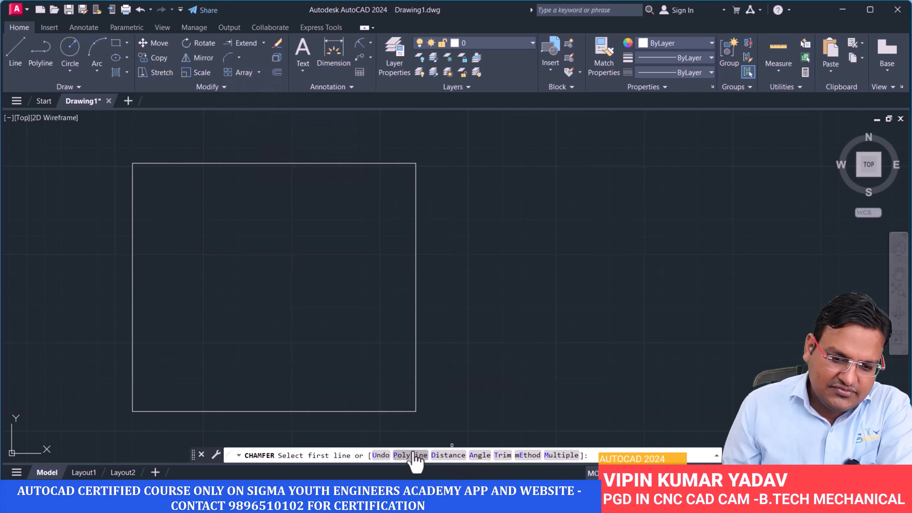
pyautogui.click(447, 455)
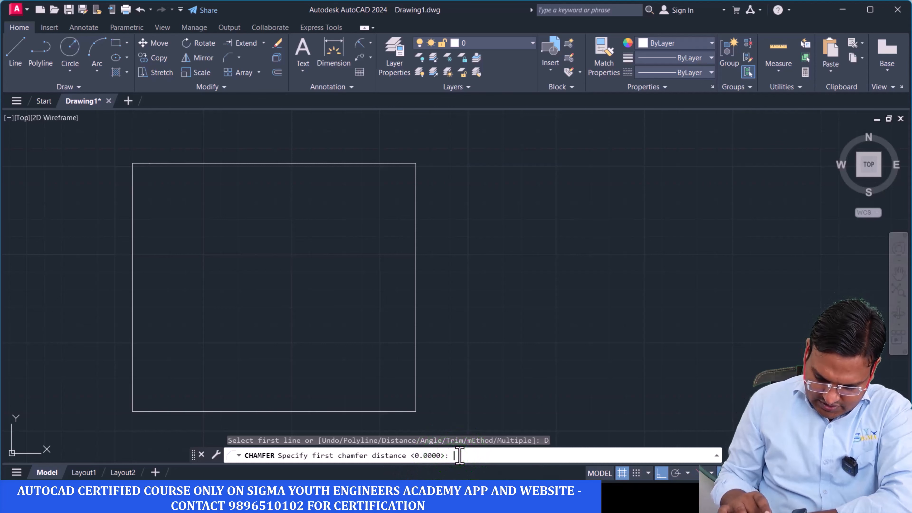
pyautogui.write('25')
pyautogui.press('Return')
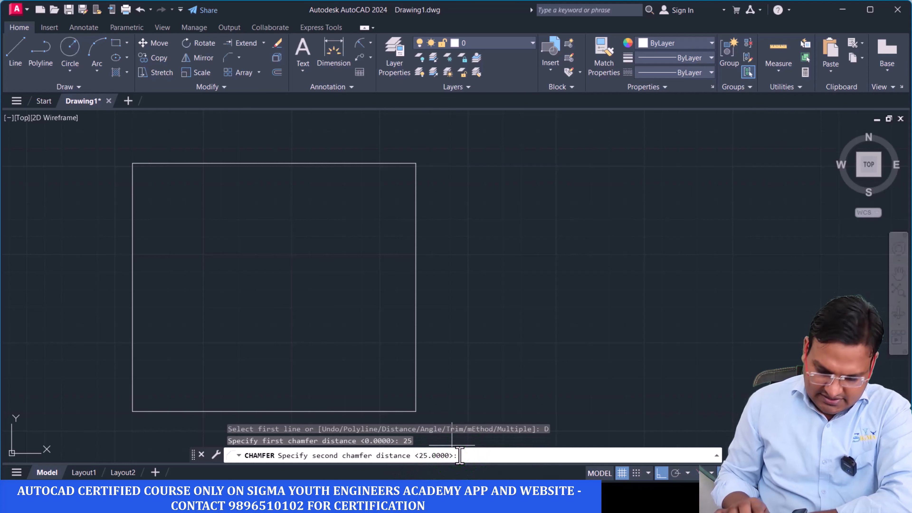
pyautogui.press('Return')
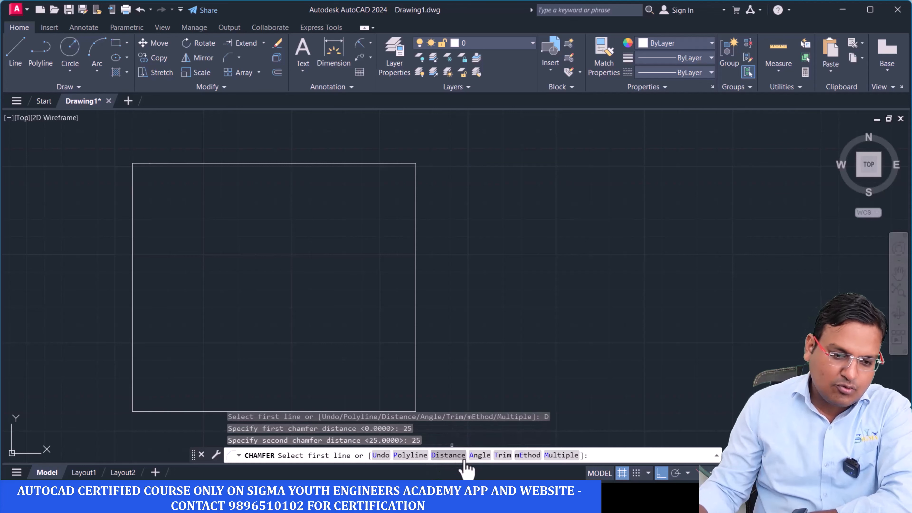
pyautogui.click(415, 189)
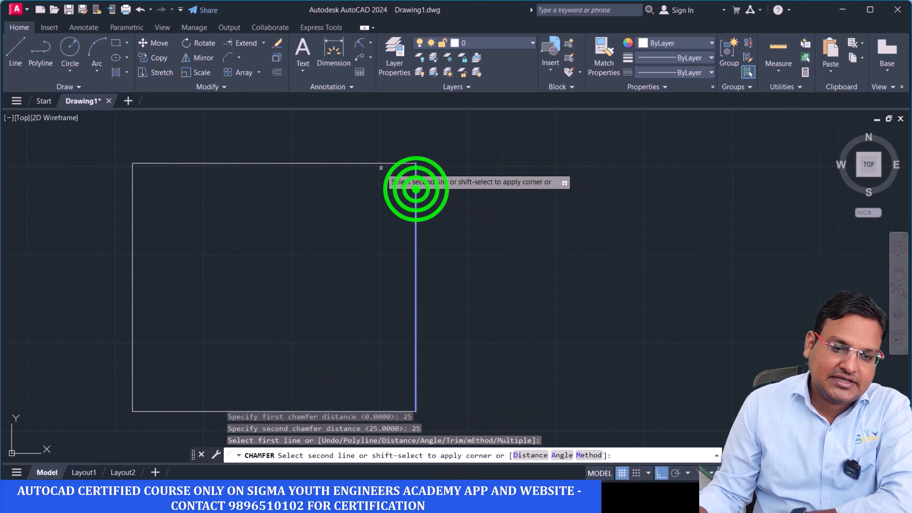
pyautogui.click(371, 164)
pyautogui.scroll(6, 418, 178)
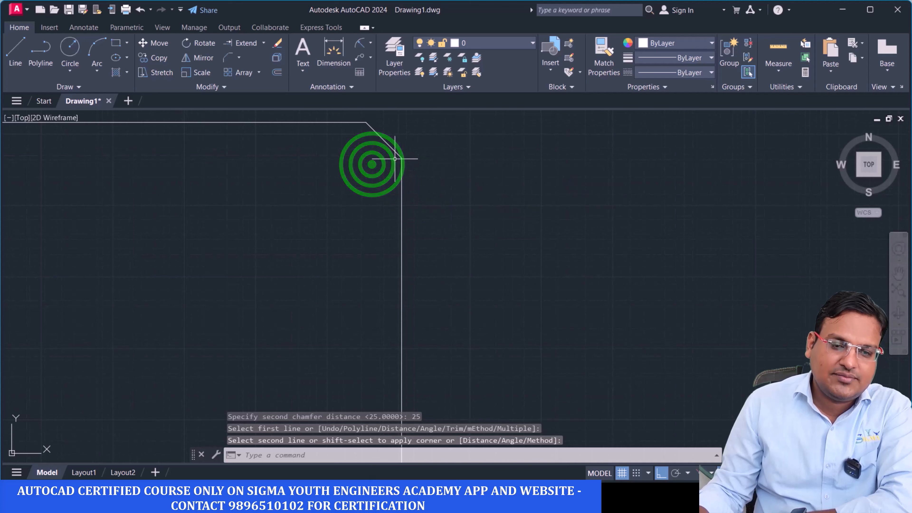
pyautogui.scroll(-6, 424, 217)
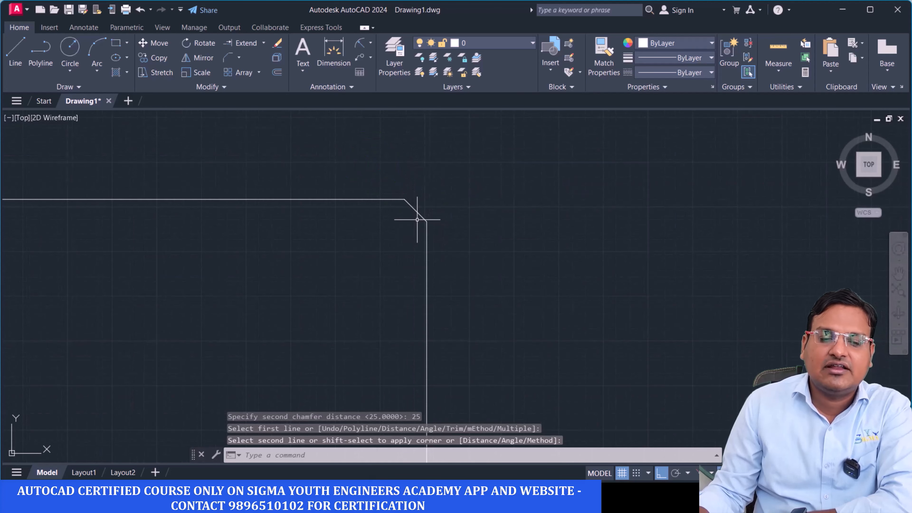
# Step: Chamfer the new rectangle's lower-right corner with both distances set to 50
pyautogui.scroll(6, 433, 271)
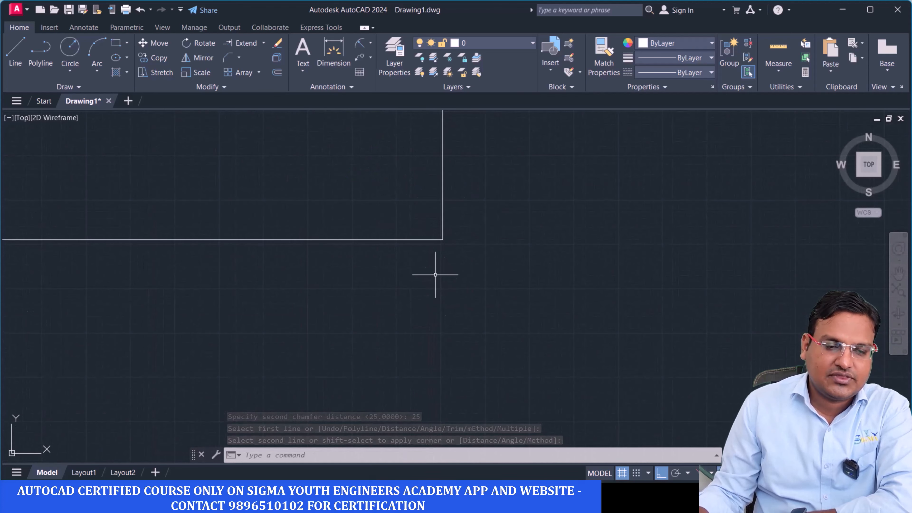
pyautogui.scroll(-8, 433, 274)
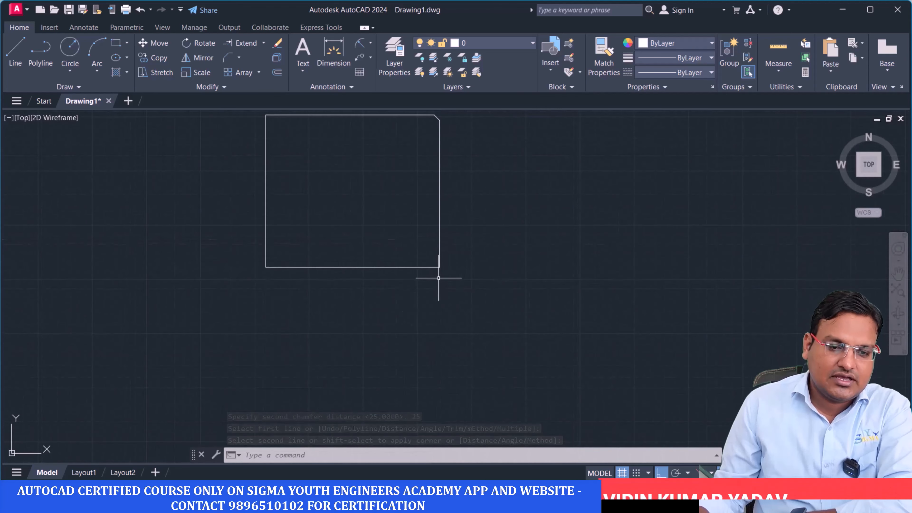
pyautogui.click(227, 56)
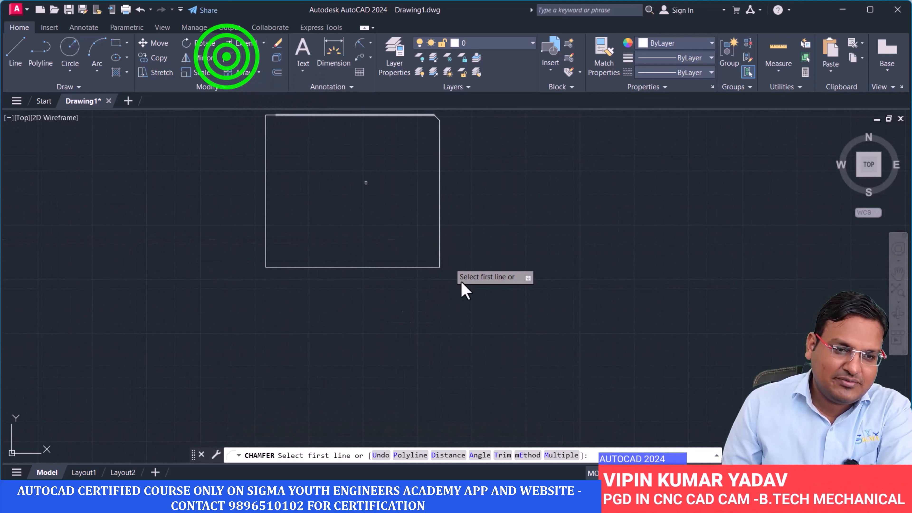
pyautogui.click(451, 454)
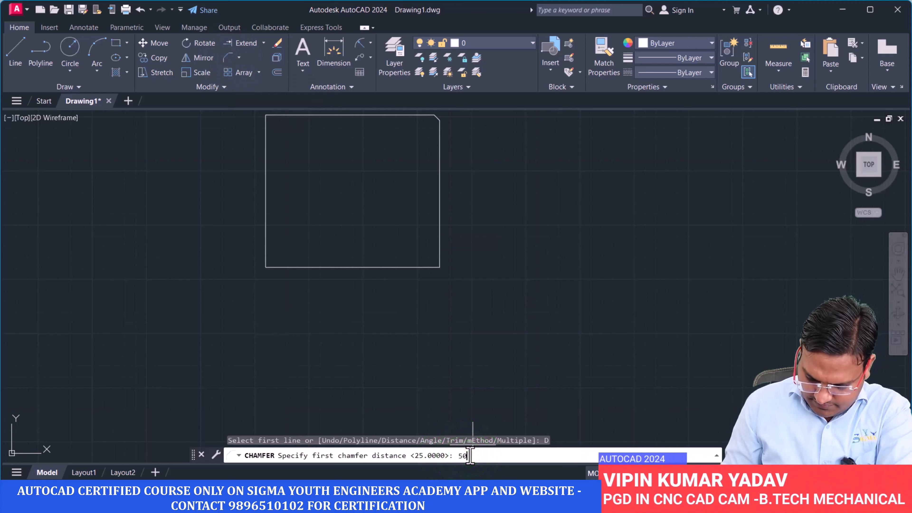
pyautogui.write('50')
pyautogui.press('Return')
pyautogui.write('5')
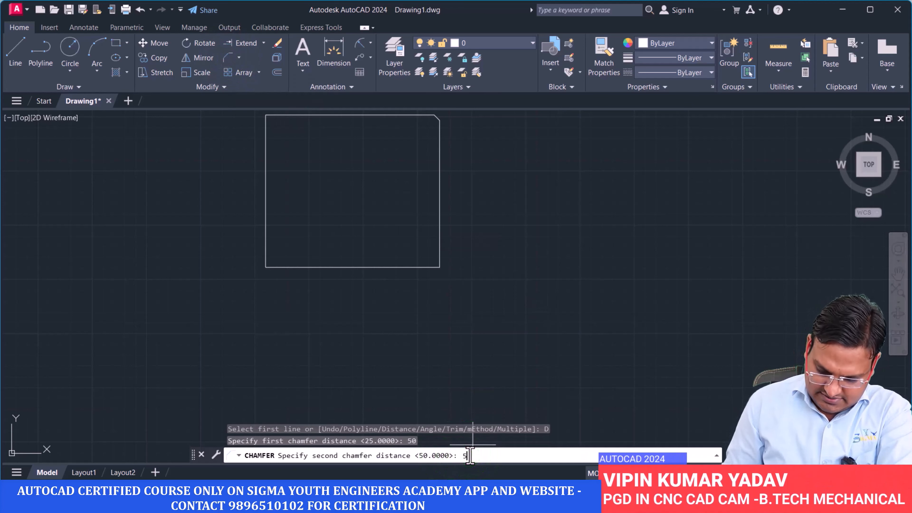
pyautogui.write('0')
pyautogui.press('Return')
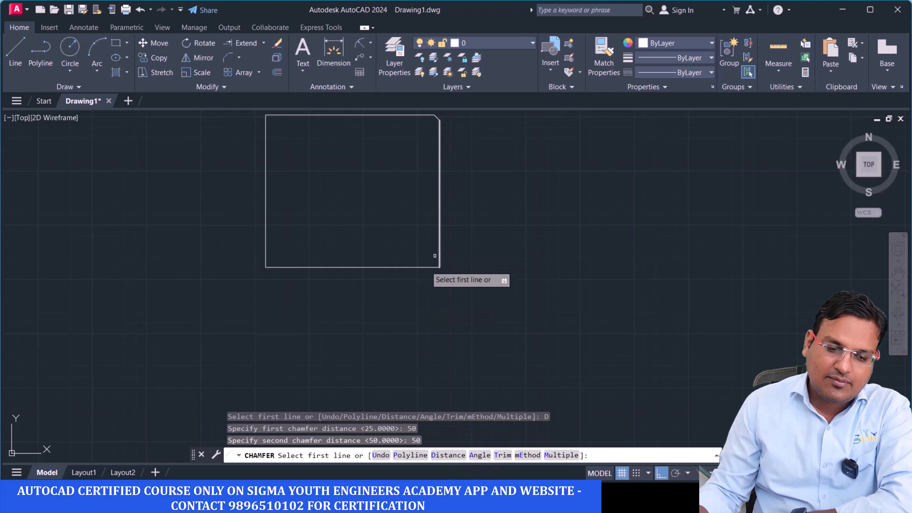
pyautogui.click(421, 266)
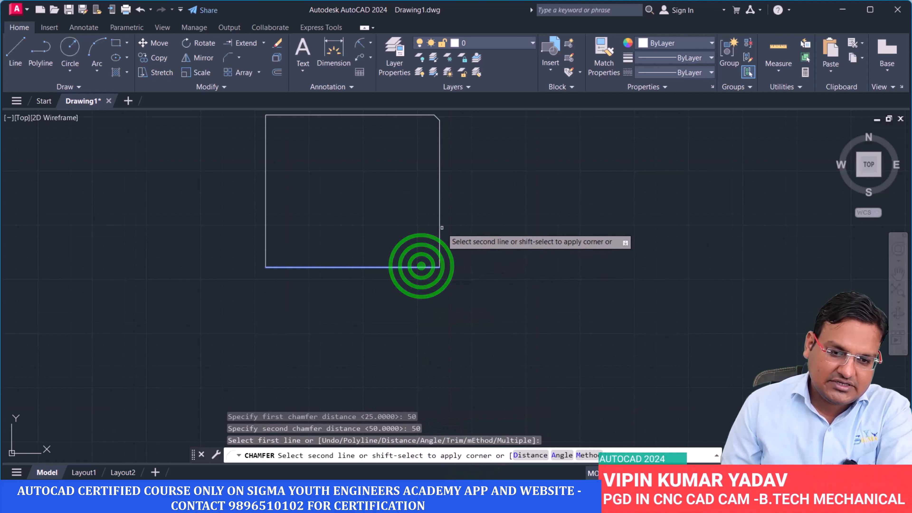
pyautogui.click(437, 226)
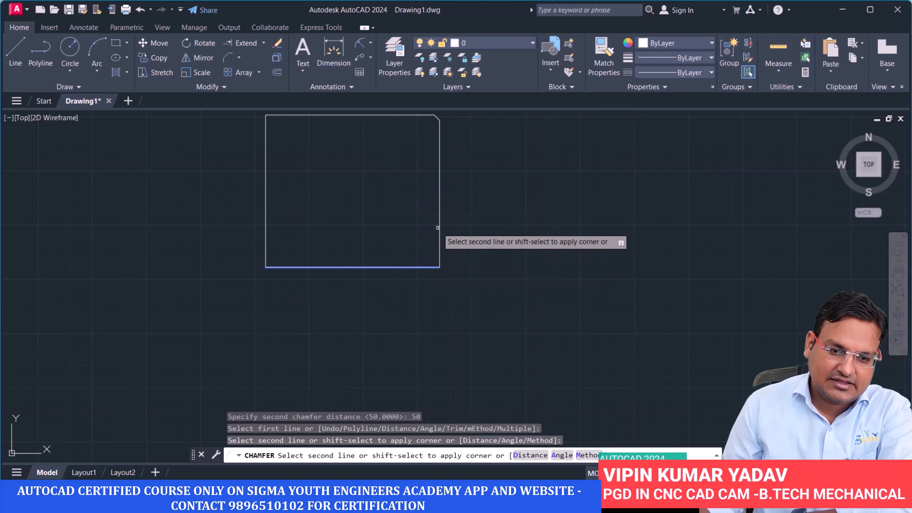
pyautogui.click(437, 227)
pyautogui.scroll(4, 434, 264)
pyautogui.moveTo(434, 263); pyautogui.dragTo(443, 447, button='middle')
pyautogui.scroll(-5, 469, 281)
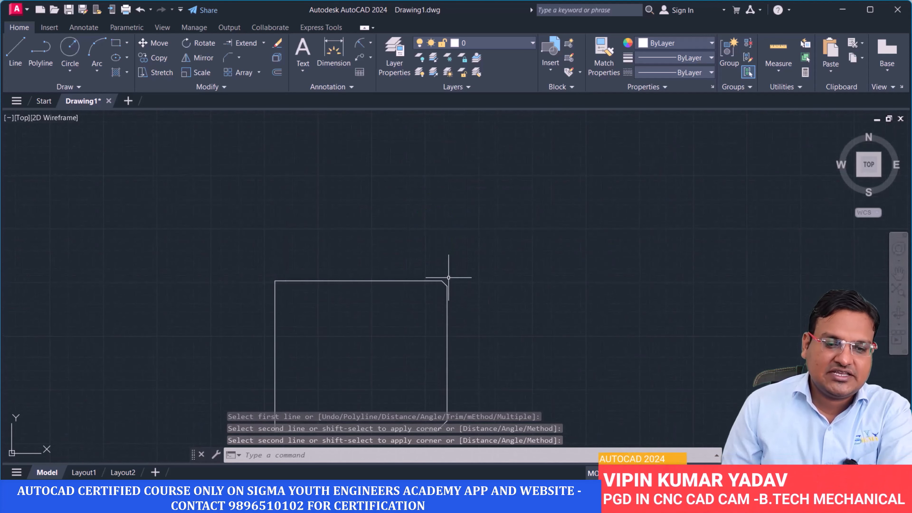
# Step: Add a horizontal linear dimension between the endpoints of the lower-right chamfer, placed below the rectangle
pyautogui.scroll(4, 448, 277)
pyautogui.scroll(4, 429, 298)
pyautogui.scroll(-8, 440, 295)
pyautogui.moveTo(455, 358); pyautogui.dragTo(436, 309, button='middle')
pyautogui.scroll(4, 464, 295)
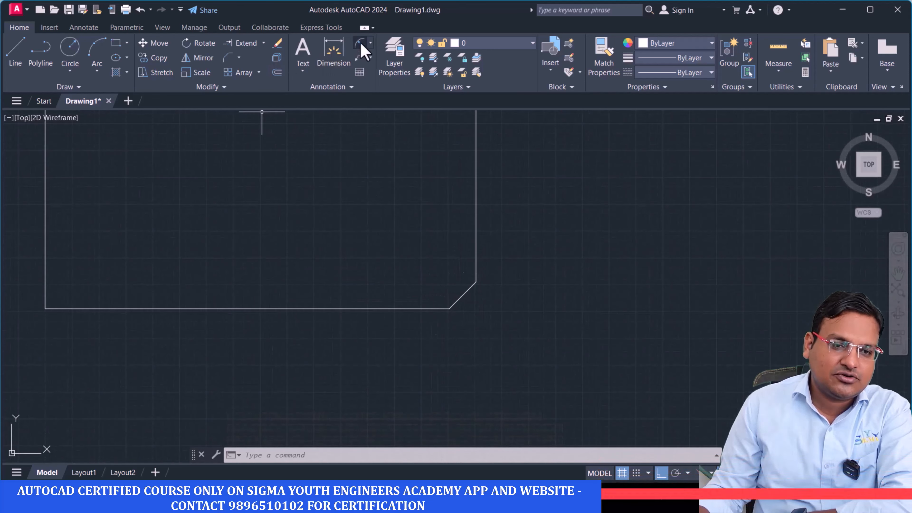
pyautogui.click(371, 43)
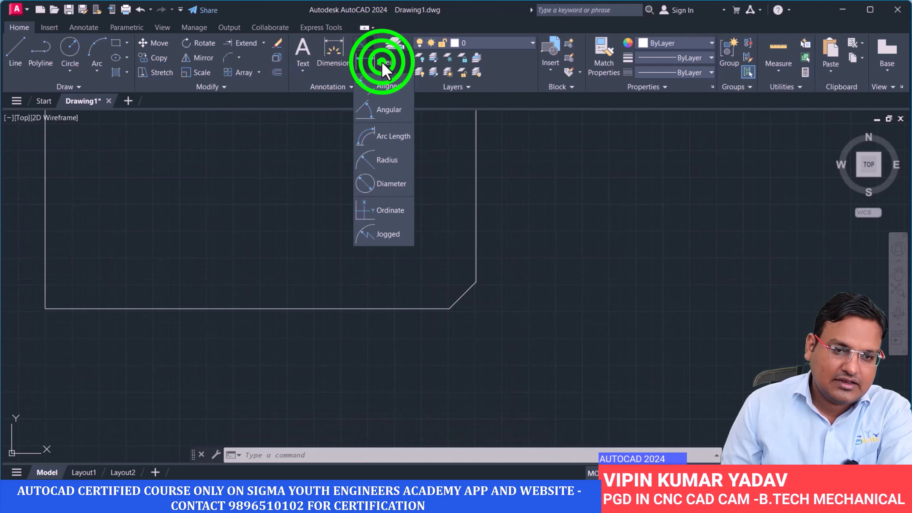
pyautogui.click(382, 61)
pyautogui.click(450, 308)
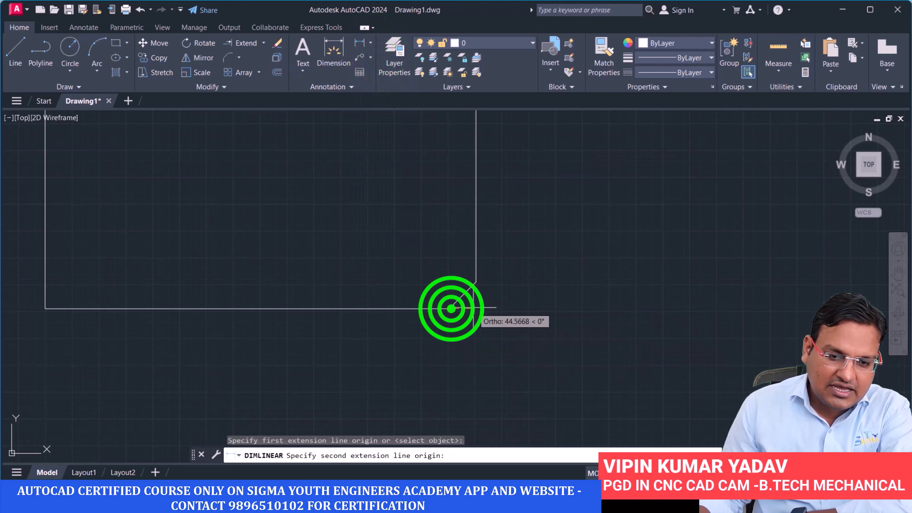
pyautogui.click(476, 284)
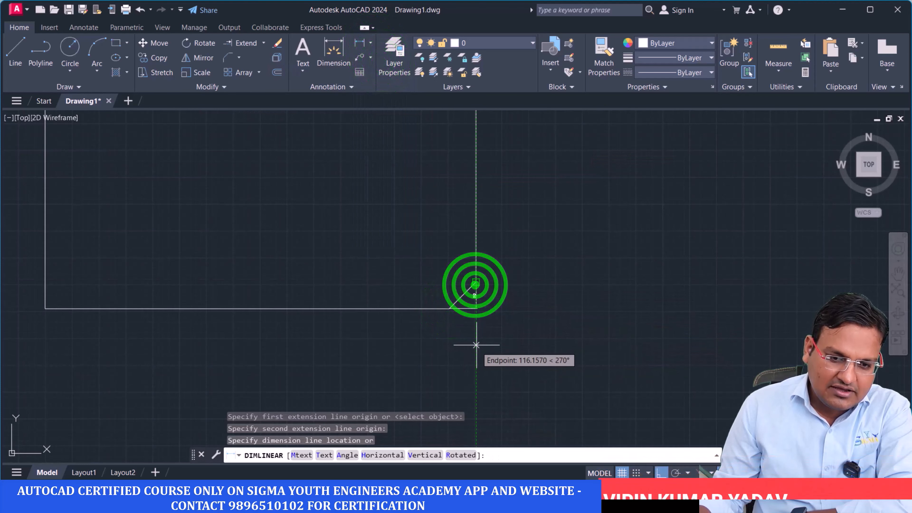
pyautogui.click(462, 349)
pyautogui.scroll(10, 467, 339)
pyautogui.moveTo(468, 340); pyautogui.dragTo(467, 269, button='middle')
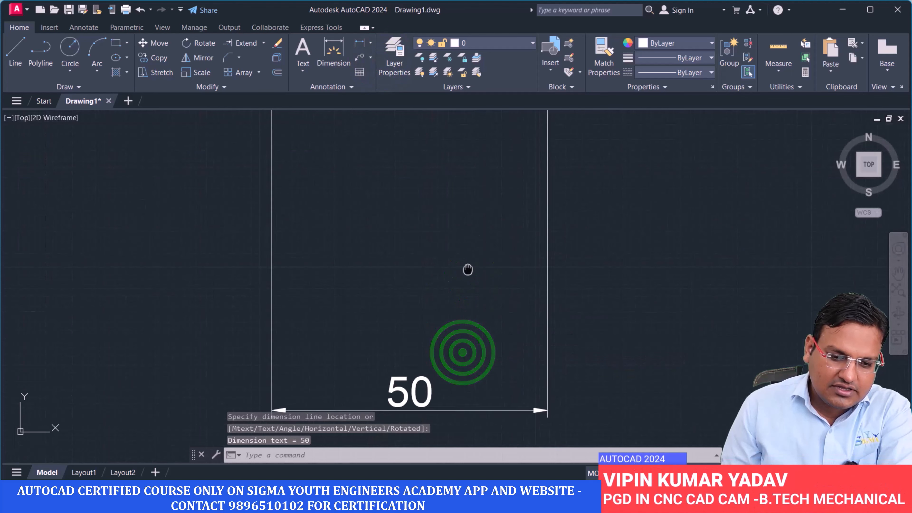
pyautogui.scroll(-8, 468, 269)
pyautogui.scroll(2, 480, 264)
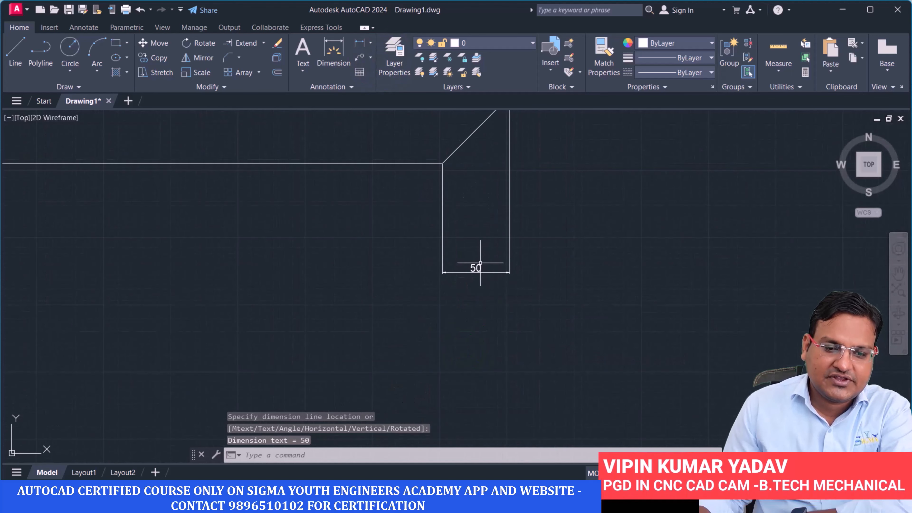
# Step: Add a vertical linear dimension between the endpoints of the lower-right chamfer, placed outside the rectangle's right edge
pyautogui.moveTo(479, 266); pyautogui.dragTo(444, 356, button='middle')
pyautogui.click(359, 44)
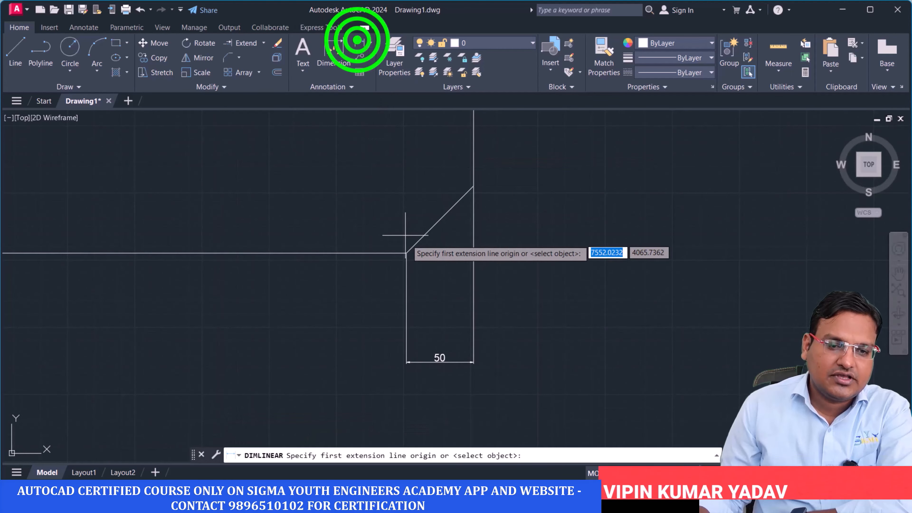
pyautogui.click(406, 253)
pyautogui.click(474, 186)
pyautogui.click(546, 212)
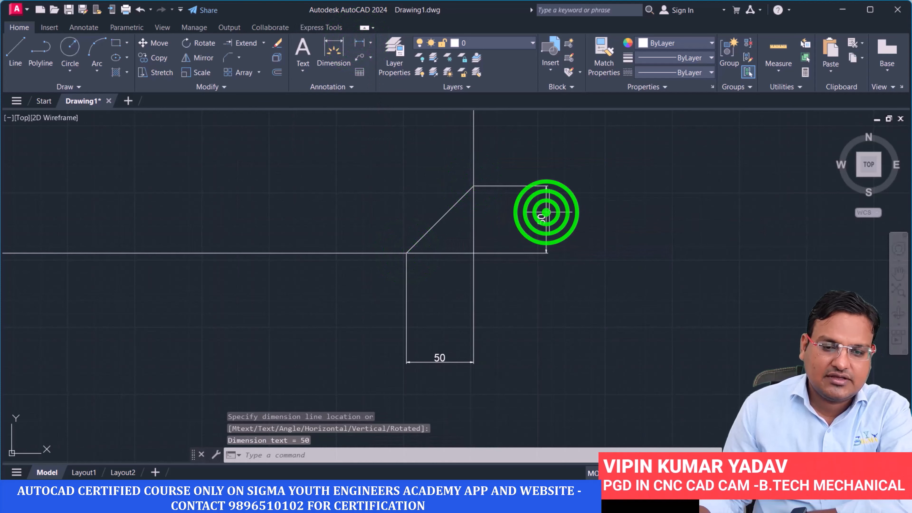
pyautogui.scroll(-5, 469, 281)
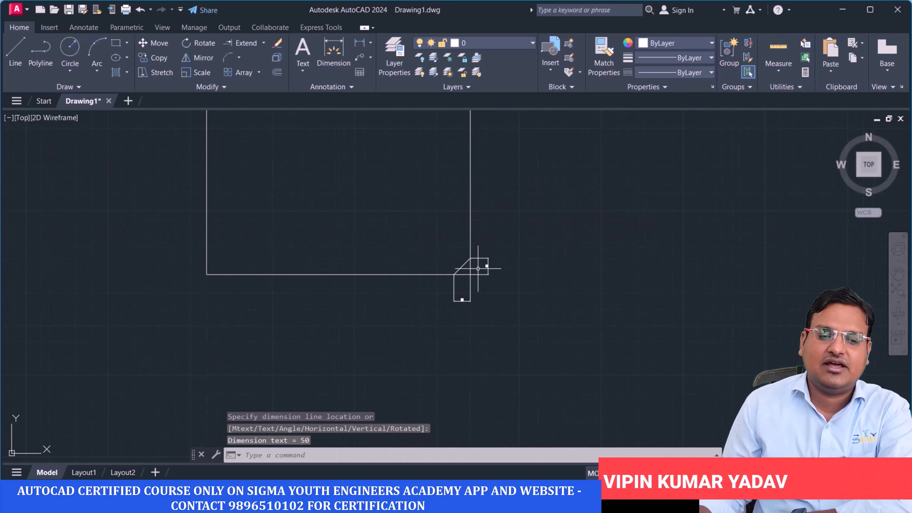
# Step: Delete the horizontal and vertical linear dimensions at the rectangle's lower-right chamfer
pyautogui.scroll(2, 471, 269)
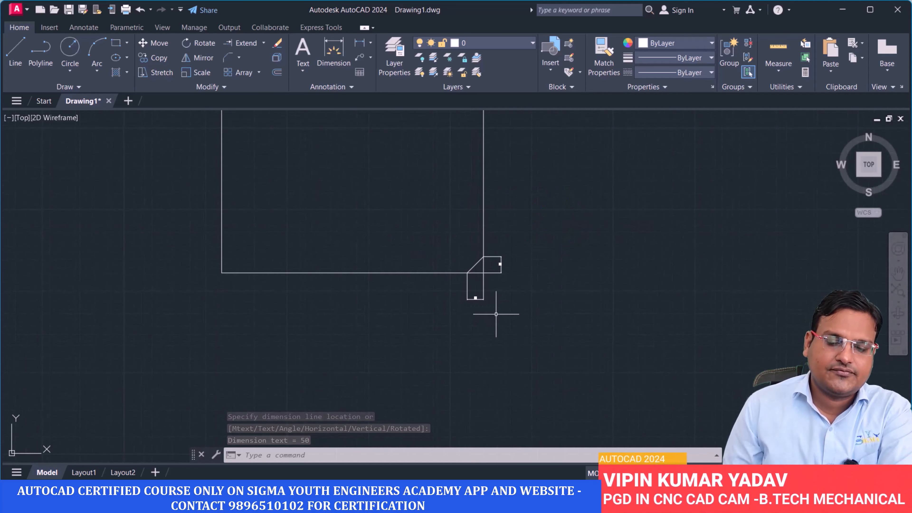
pyautogui.click(498, 313)
pyautogui.click(466, 284)
pyautogui.press('Delete')
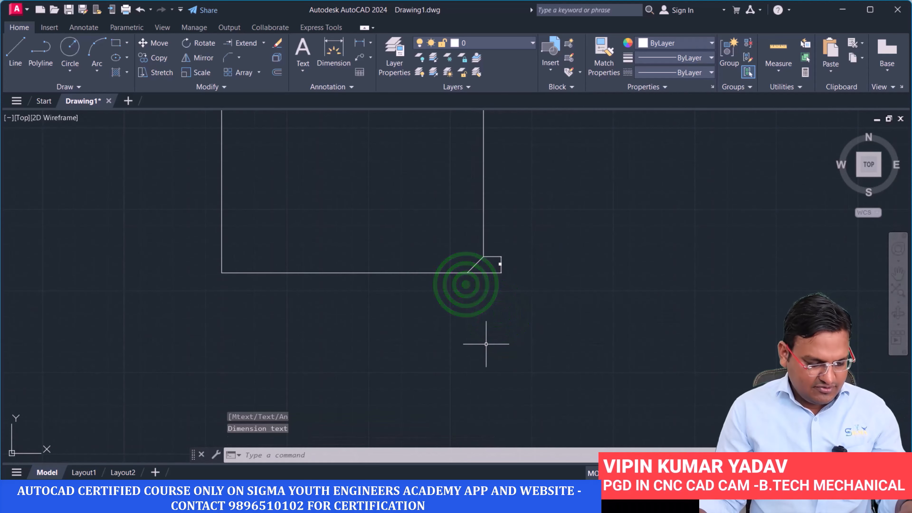
pyautogui.click(513, 279)
pyautogui.click(500, 262)
pyautogui.press('Delete')
# Step: Chamfer the rectangle's lower-left corner by the Angle method, with length 90 and angle 45, taking the lower edge as the first line
pyautogui.moveTo(298, 342); pyautogui.dragTo(517, 362, button='middle')
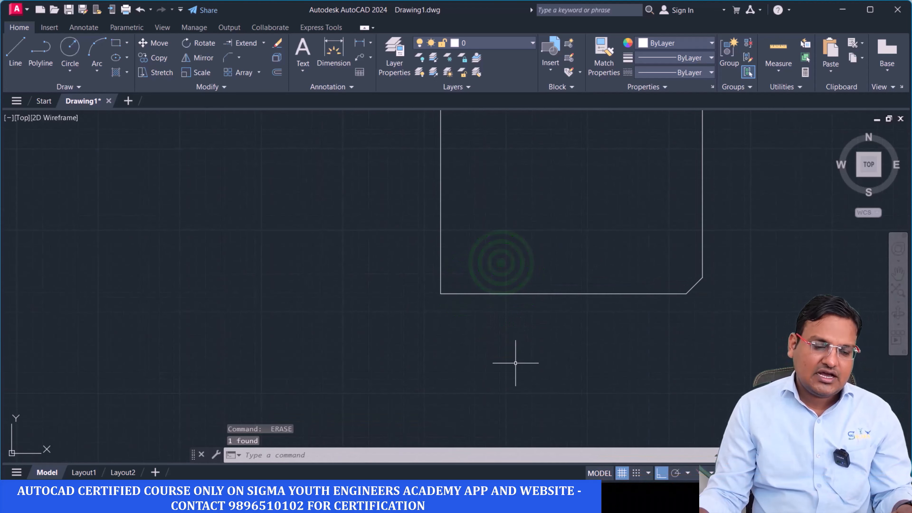
pyautogui.scroll(2, 462, 293)
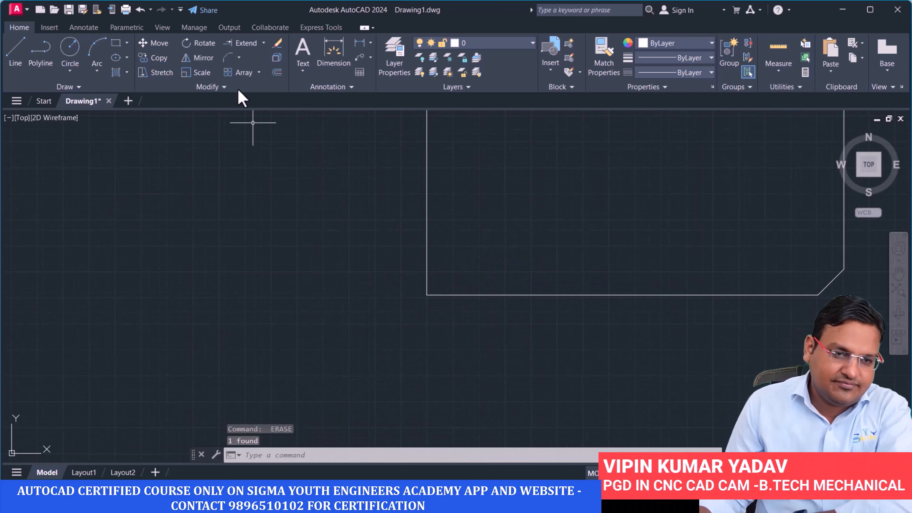
pyautogui.click(229, 58)
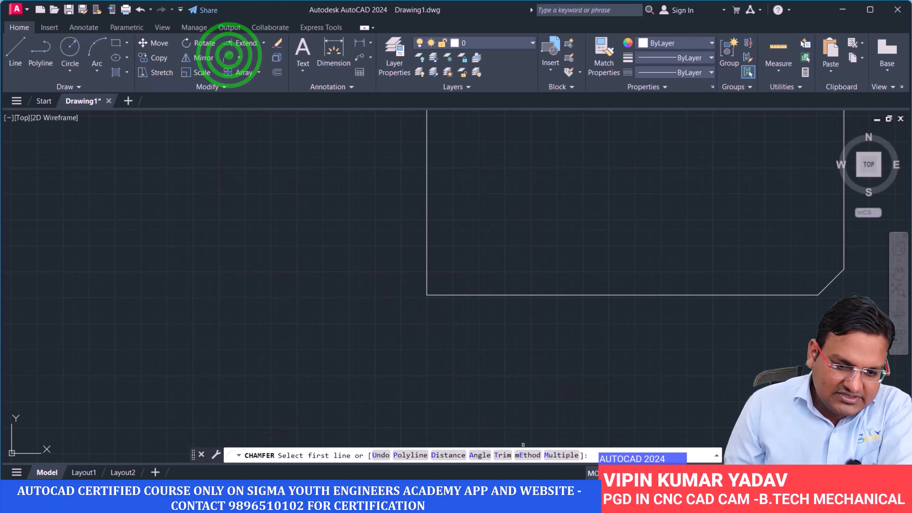
pyautogui.click(479, 456)
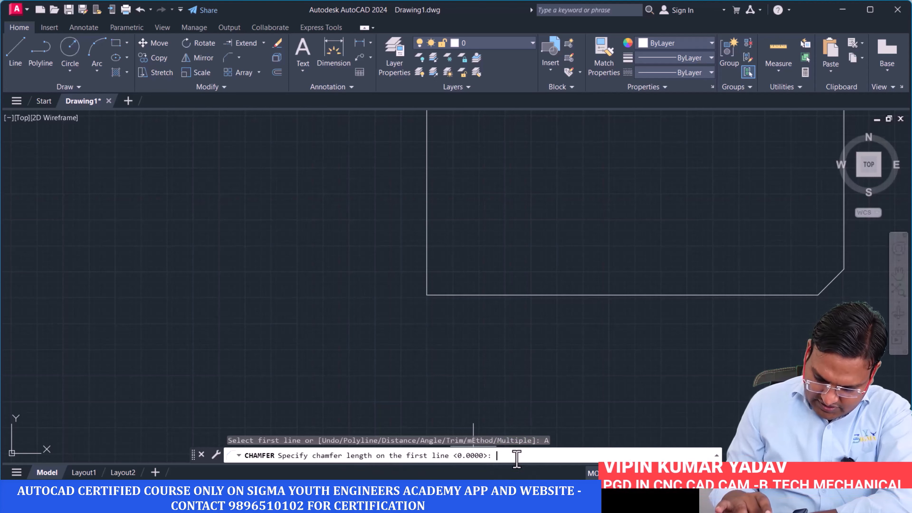
pyautogui.write('90')
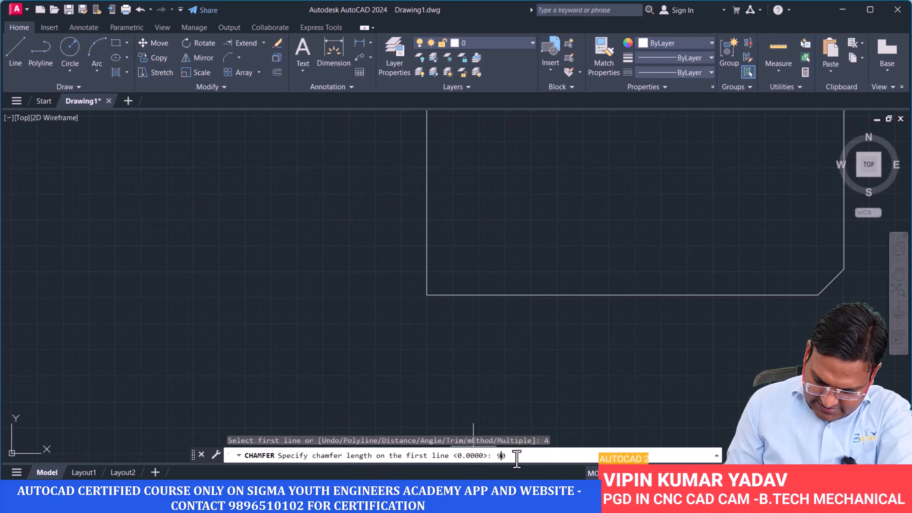
pyautogui.press('Return')
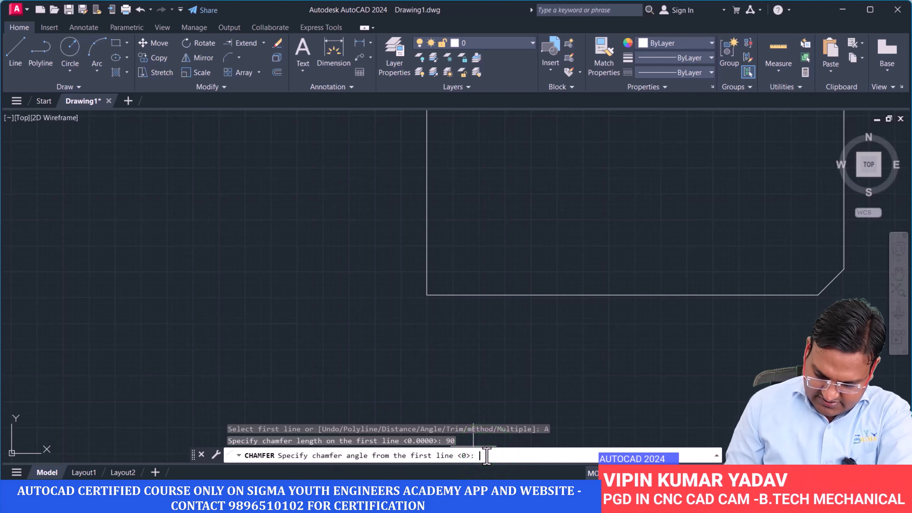
pyautogui.press('Return')
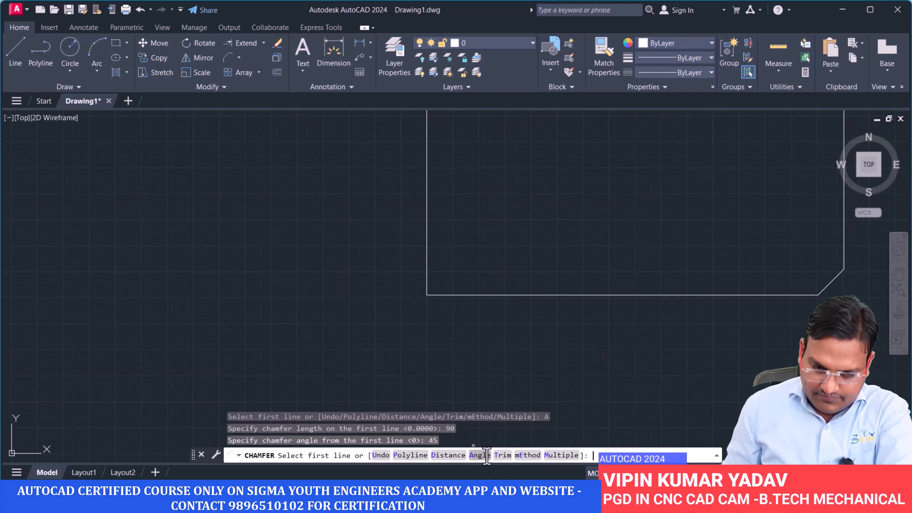
pyautogui.click(483, 294)
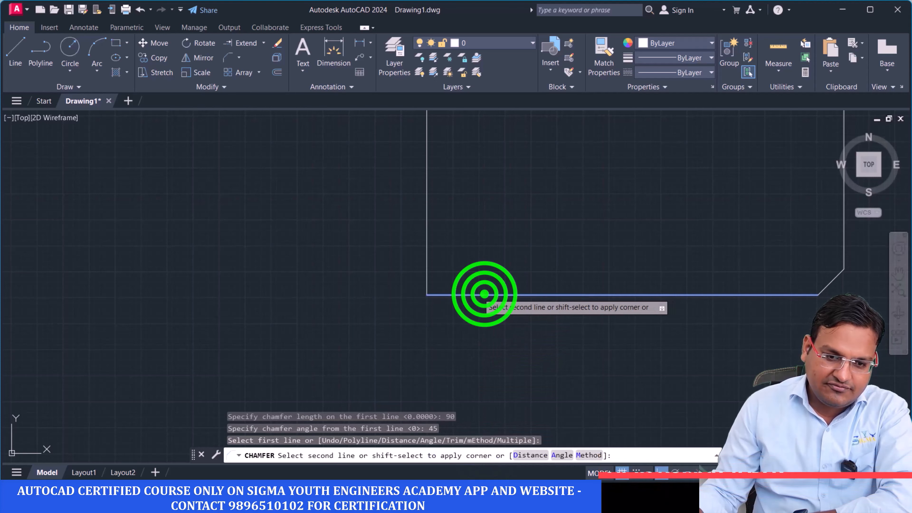
pyautogui.click(426, 209)
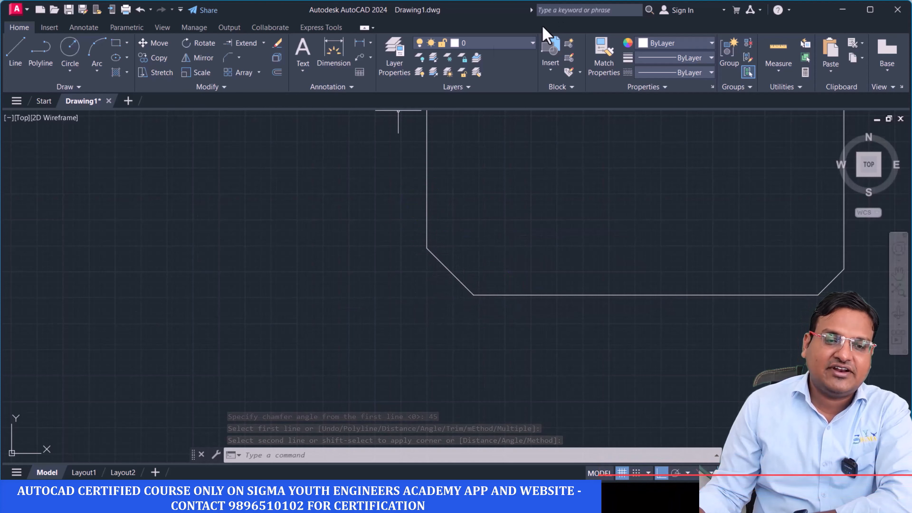
# Step: Add a horizontal linear dimension between the endpoints of the lower-left chamfer, placed below the rectangle
pyautogui.click(362, 43)
pyautogui.click(473, 295)
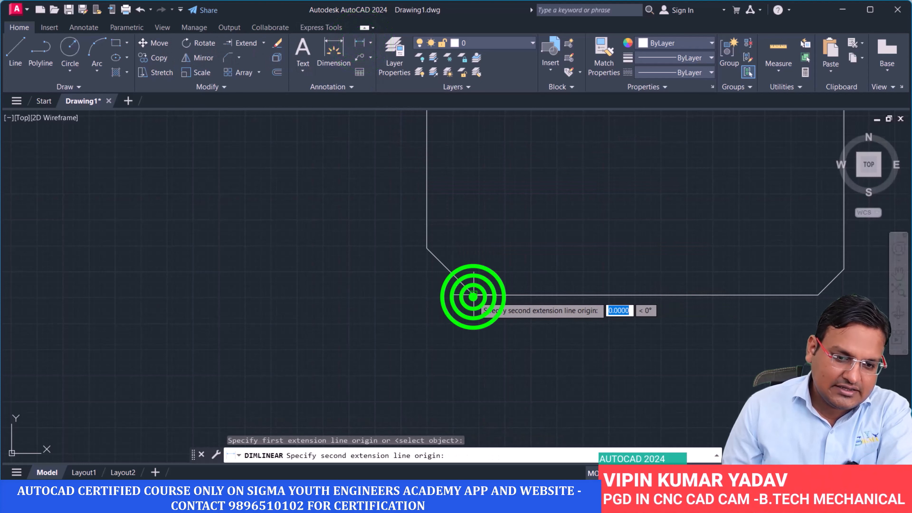
pyautogui.click(426, 248)
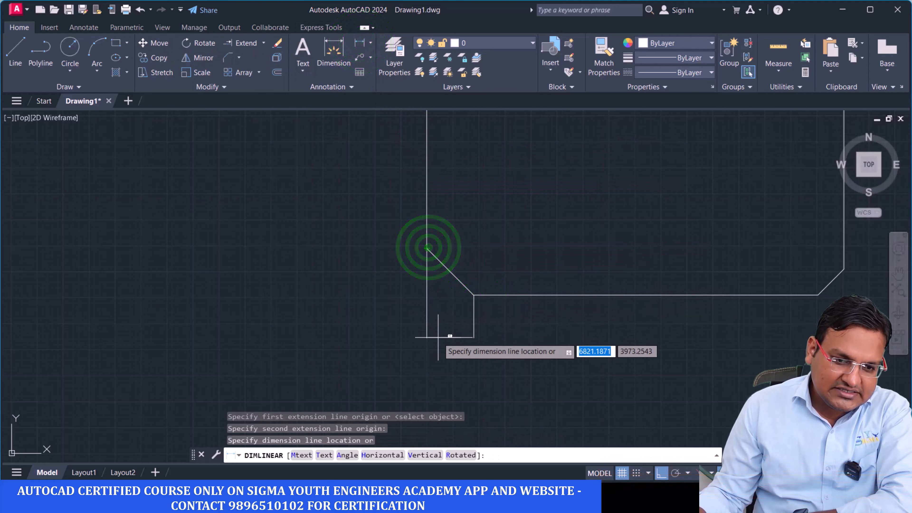
pyautogui.click(440, 321)
pyautogui.scroll(5, 440, 321)
pyautogui.scroll(-4, 441, 336)
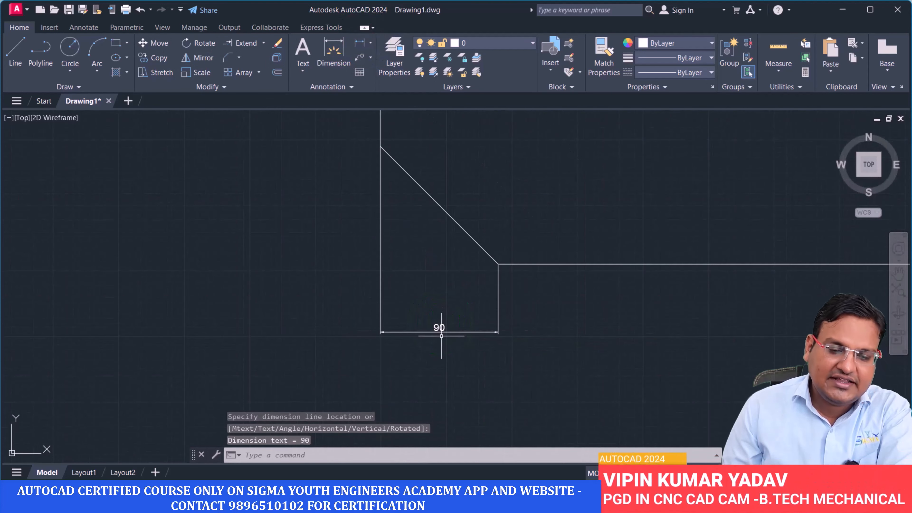
# Step: Add a vertical linear dimension between the endpoints of the lower-left chamfer, placed outside the rectangle's left edge
pyautogui.click(359, 43)
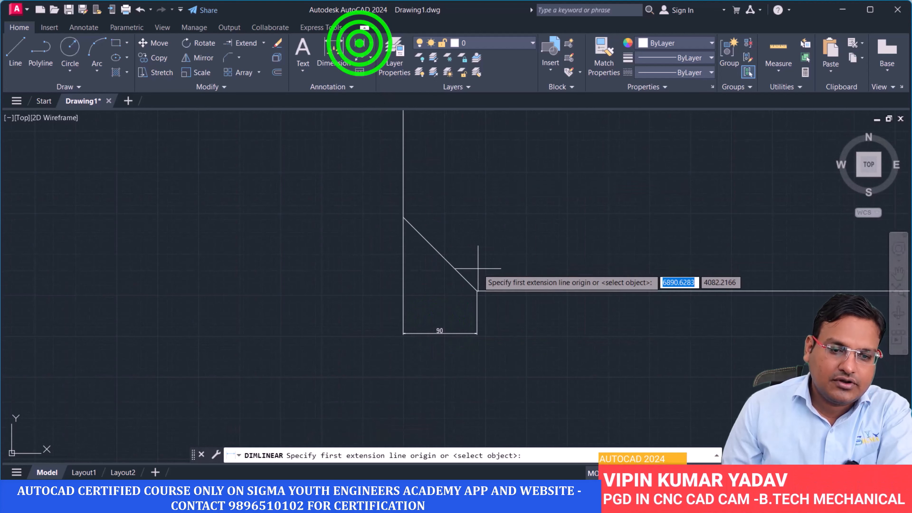
pyautogui.click(477, 291)
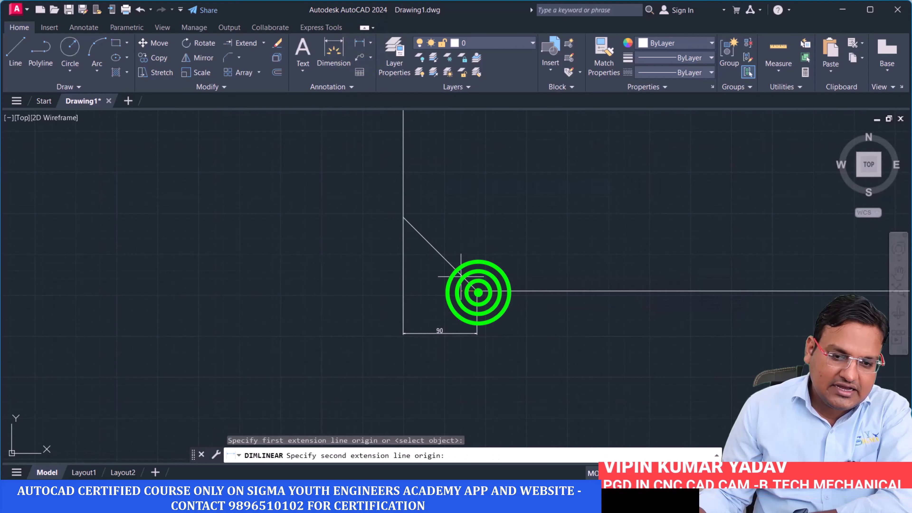
pyautogui.click(402, 218)
pyautogui.click(343, 226)
pyautogui.scroll(5, 325, 228)
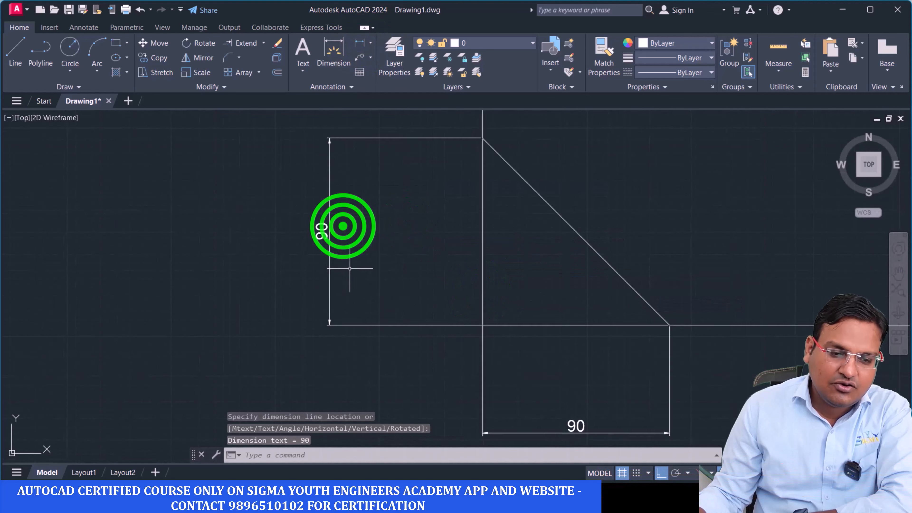
pyautogui.scroll(-3, 319, 240)
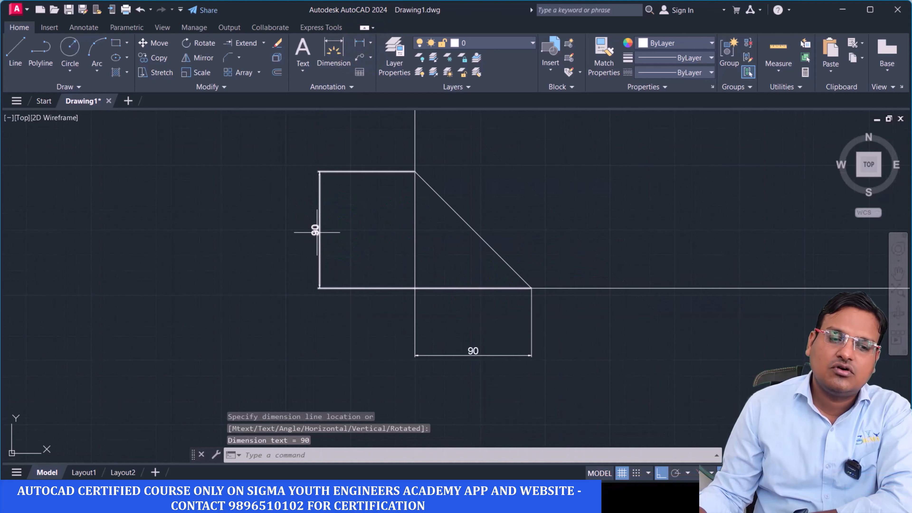
pyautogui.scroll(2, 324, 237)
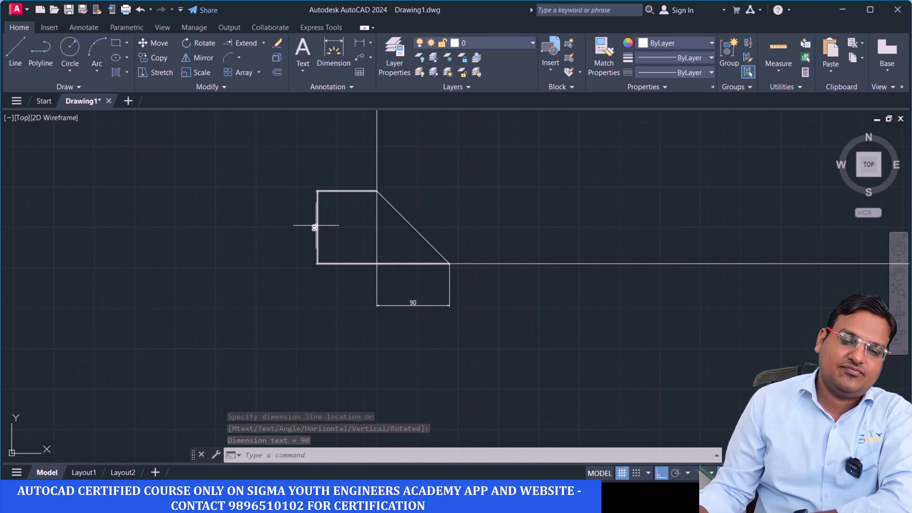
pyautogui.scroll(4, 318, 230)
pyautogui.click(327, 229)
pyautogui.click(302, 209)
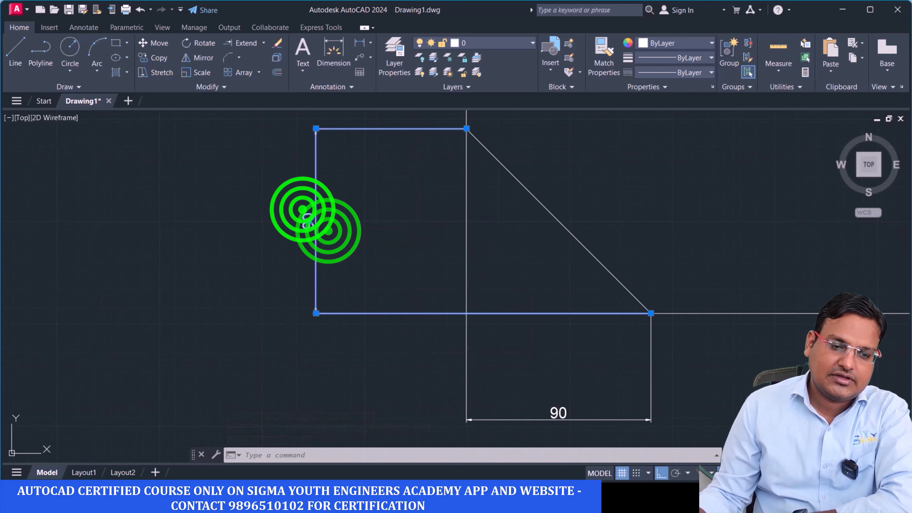
pyautogui.press('Escape')
pyautogui.scroll(-4, 531, 299)
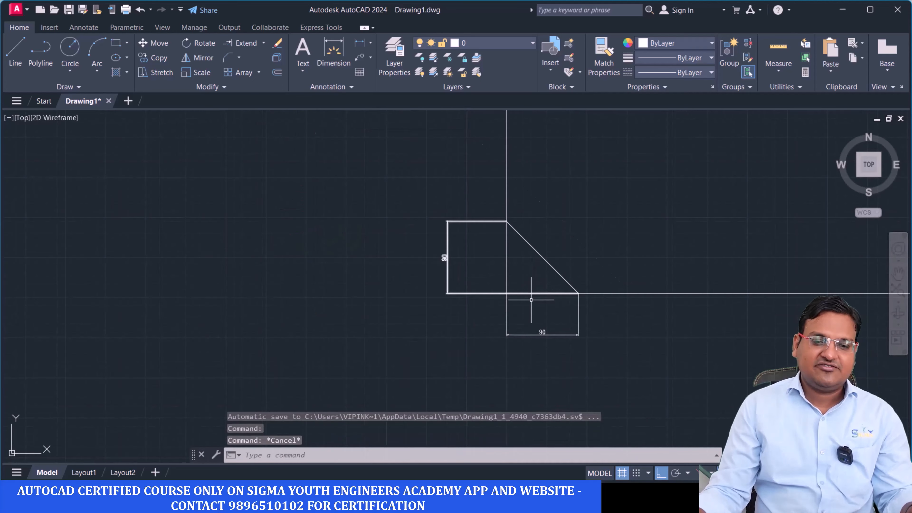
pyautogui.scroll(-8, 497, 279)
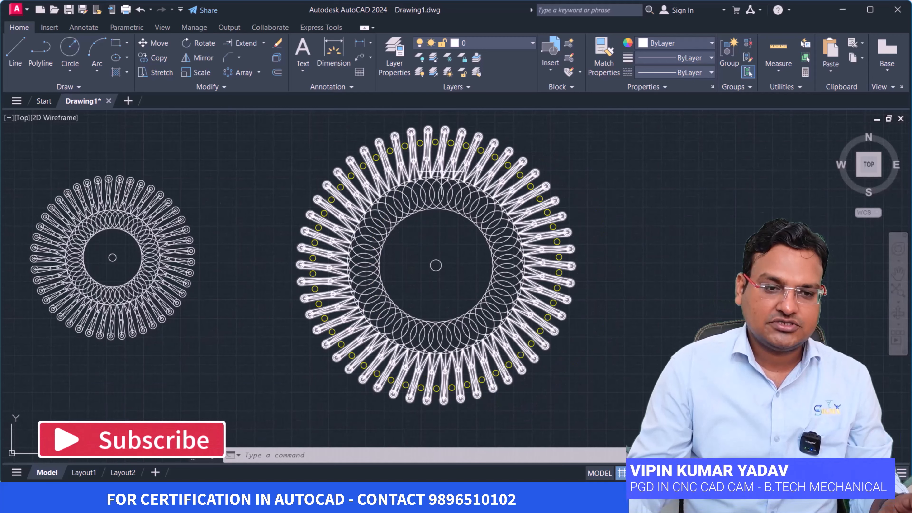
# Step: Examine the two finished polar-array patterns, comparing their spokes, overlapping rings and small circles
pyautogui.scroll(2, 359, 230)
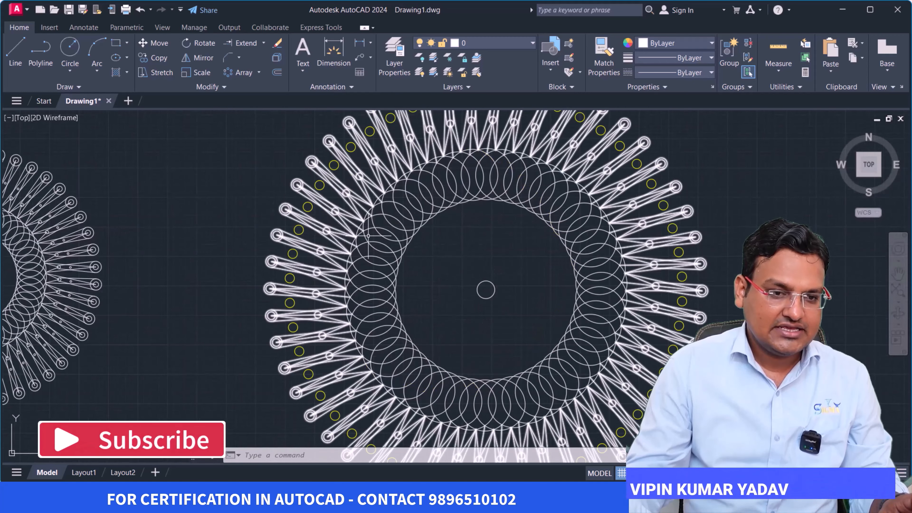
pyautogui.scroll(-4, 368, 236)
pyautogui.scroll(4, 200, 231)
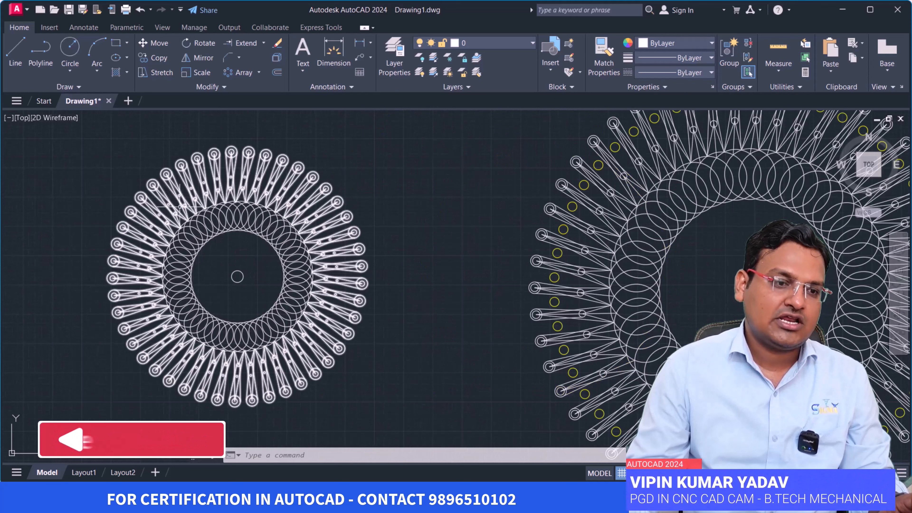
pyautogui.scroll(-4, 303, 306)
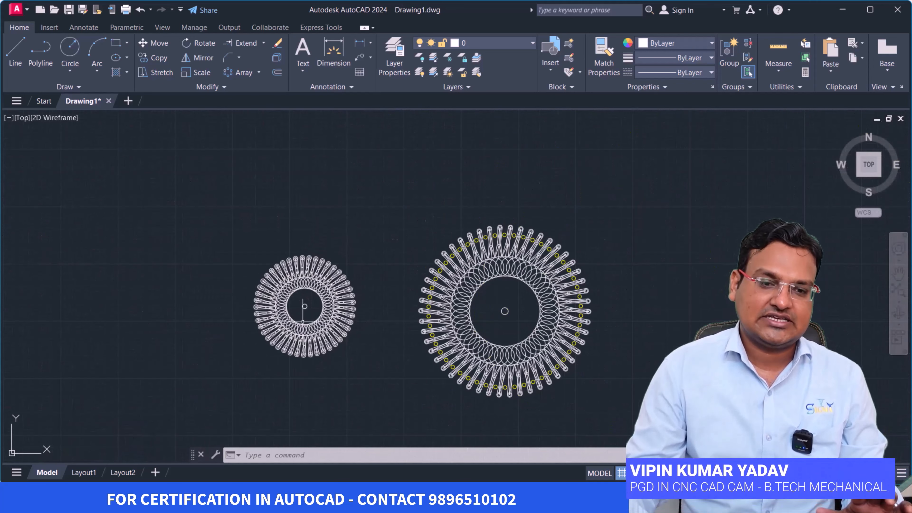
pyautogui.scroll(4, 486, 286)
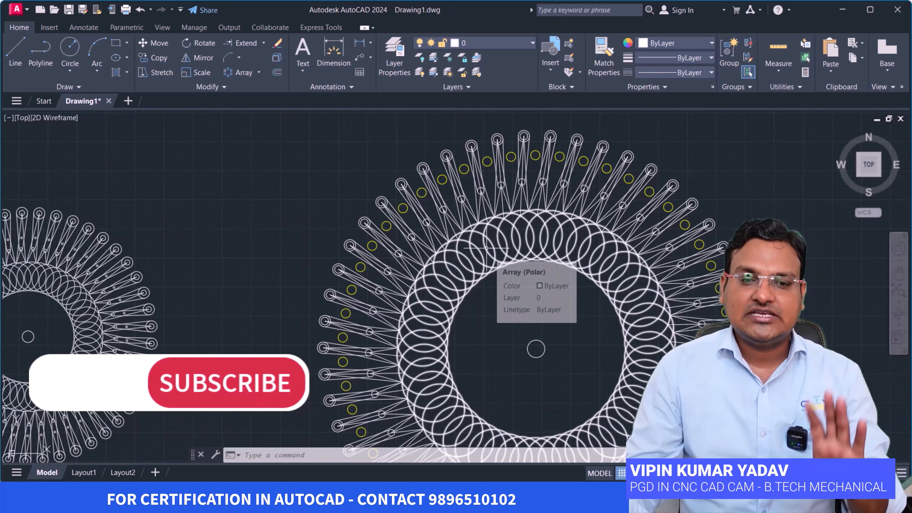
pyautogui.scroll(-4, 487, 248)
# Step: Draw a circle of radius 15 in the empty area to the right of the larger array pattern
pyautogui.moveTo(521, 318); pyautogui.dragTo(298, 262, button='middle')
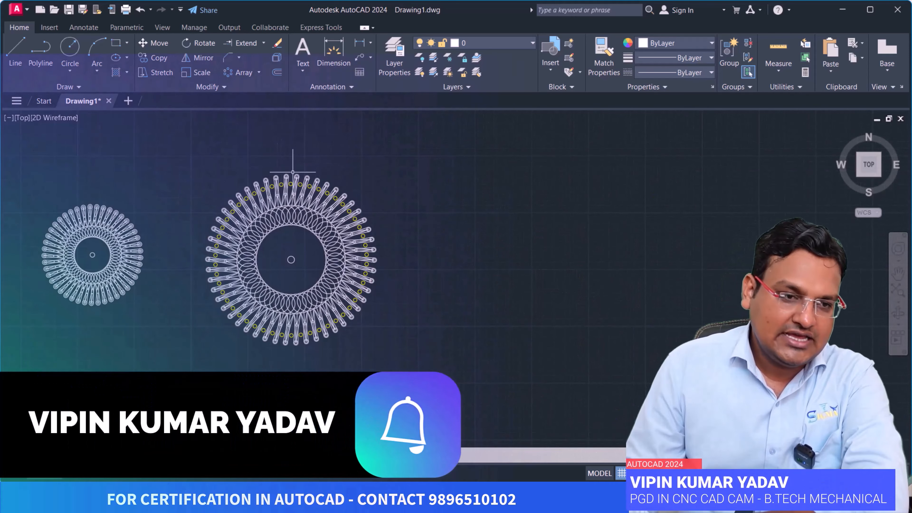
pyautogui.moveTo(399, 293); pyautogui.dragTo(246, 297, button='middle')
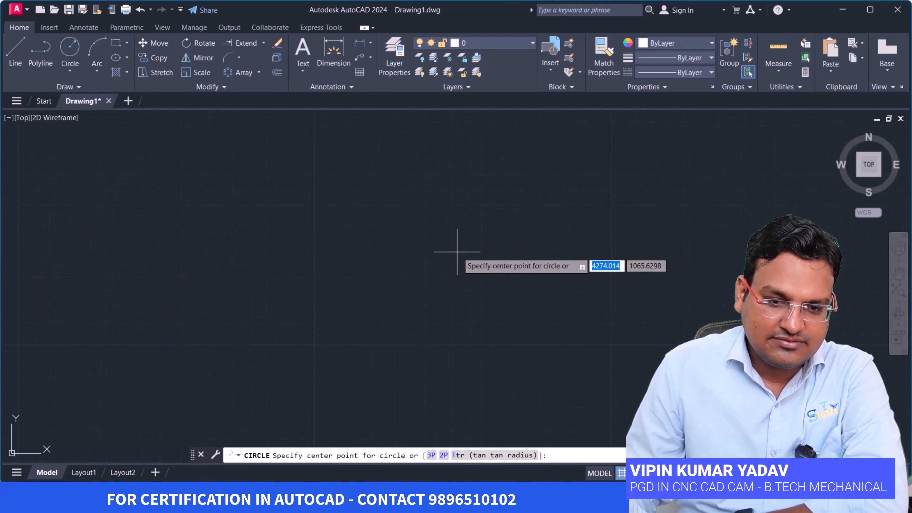
pyautogui.click(400, 252)
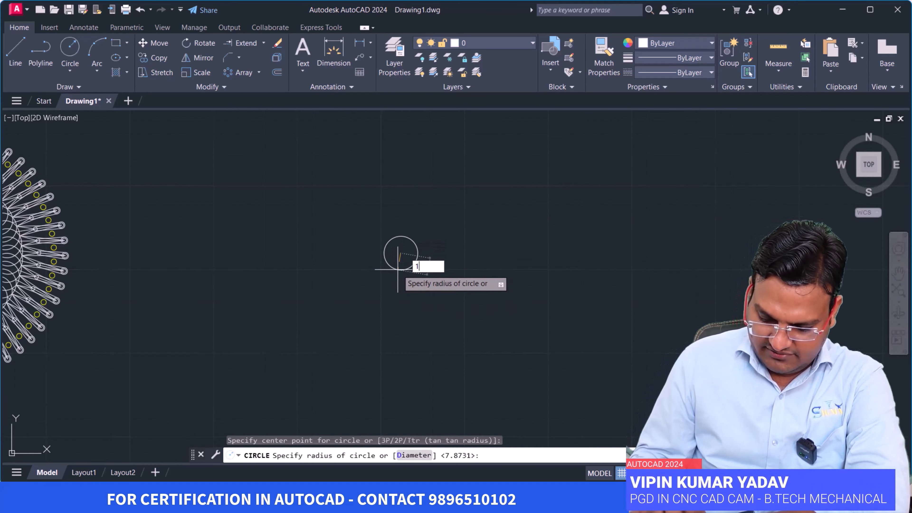
pyautogui.press('Return')
pyautogui.scroll(5, 413, 252)
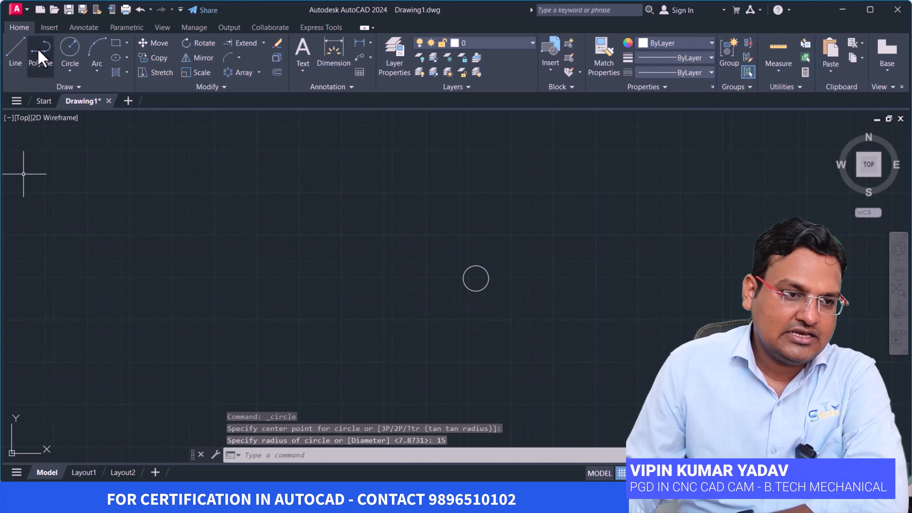
# Step: Draw a second circle of radius 50 above and to the left of the radius 15 circle
pyautogui.click(70, 48)
pyautogui.click(333, 208)
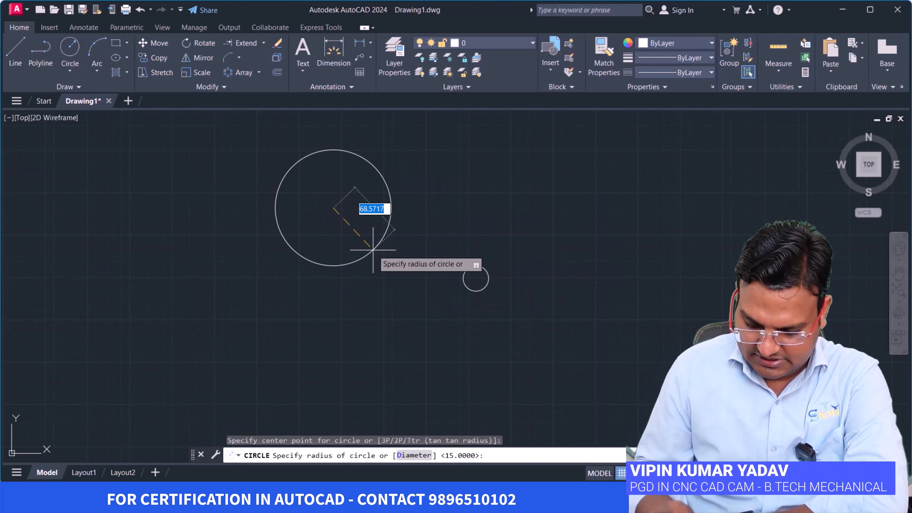
pyautogui.press('Return')
pyautogui.moveTo(376, 255); pyautogui.dragTo(383, 264, button='middle')
# Step: Create a polar array of the radius 50 circle around the radius 15 circle's centre, with 50 items
pyautogui.click(367, 267)
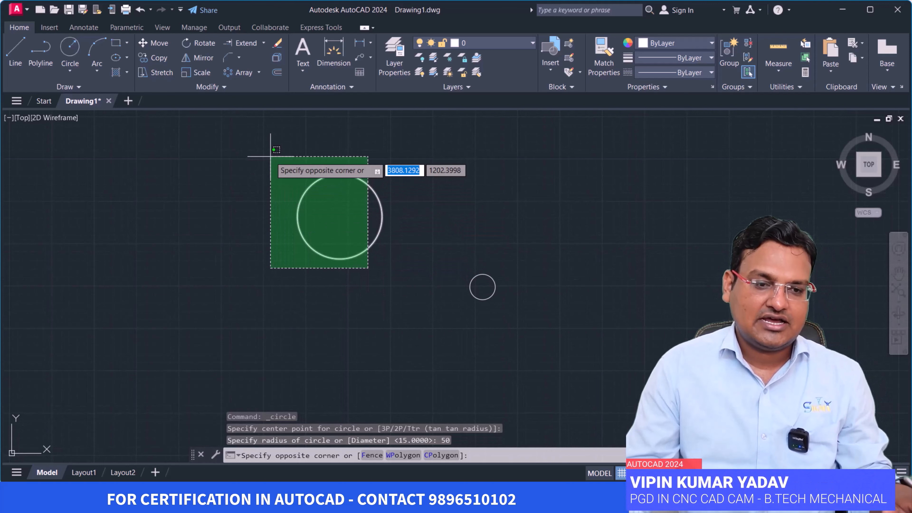
pyautogui.click(285, 162)
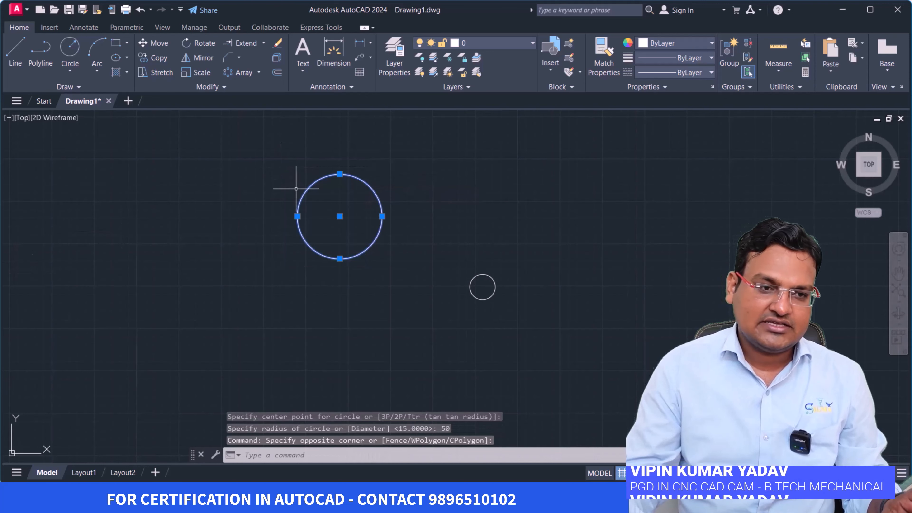
pyautogui.click(258, 73)
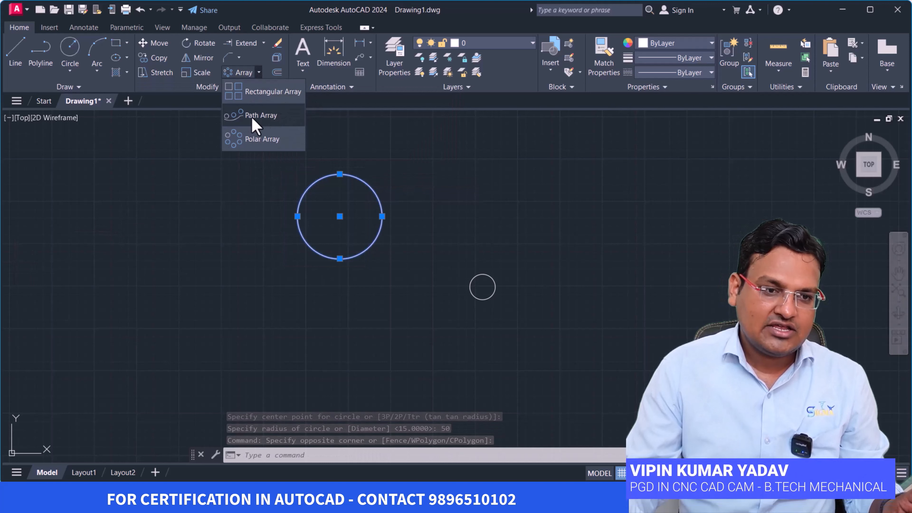
pyautogui.click(257, 143)
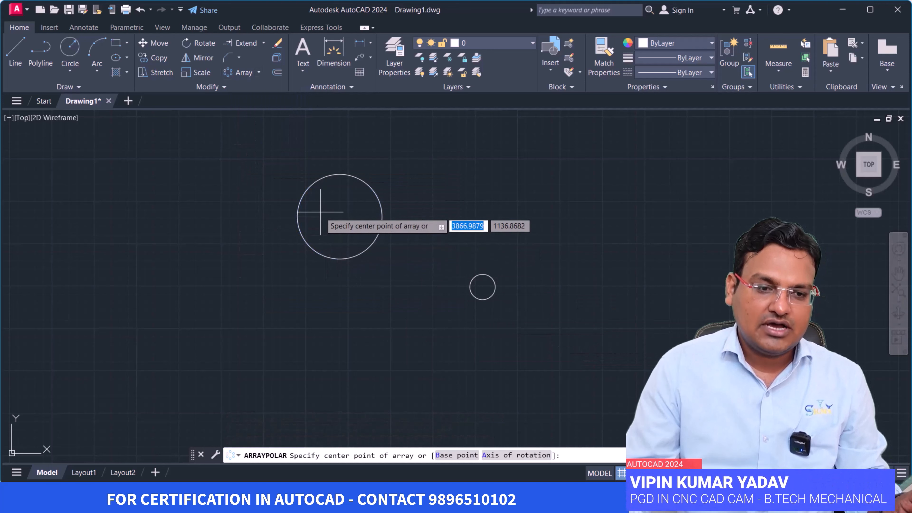
pyautogui.click(483, 286)
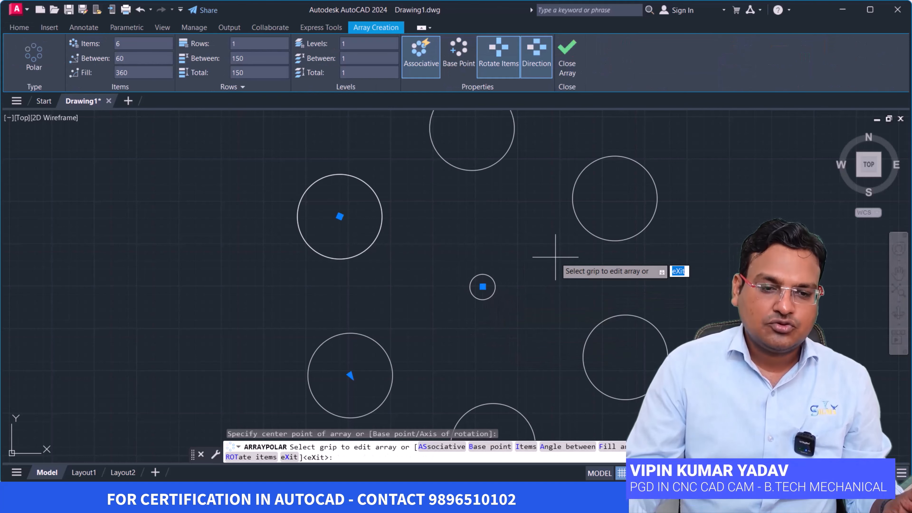
pyautogui.scroll(-2, 430, 302)
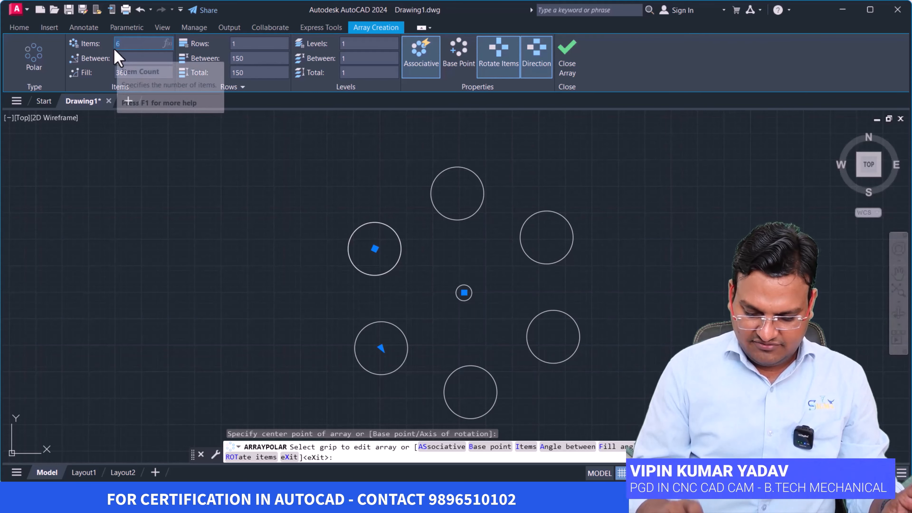
pyautogui.write('50')
pyautogui.press('Return')
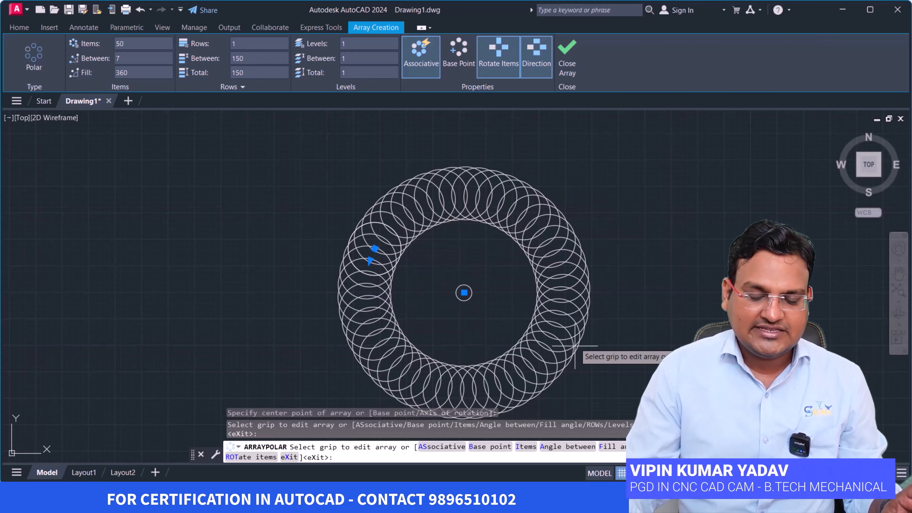
pyautogui.press('Return')
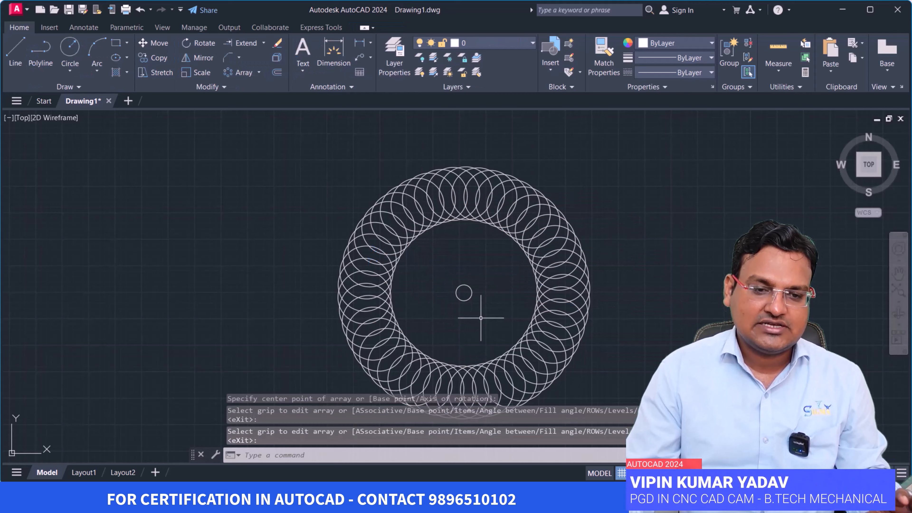
# Step: Draw two lines from neighbouring outer intersections of the ring to a shared tip up and to its left, the first about 216 long
pyautogui.moveTo(481, 317)
pyautogui.mouseDown(button='middle')
pyautogui.moveTo(481, 289)
pyautogui.moveTo(480, 302)
pyautogui.mouseUp(button='middle')
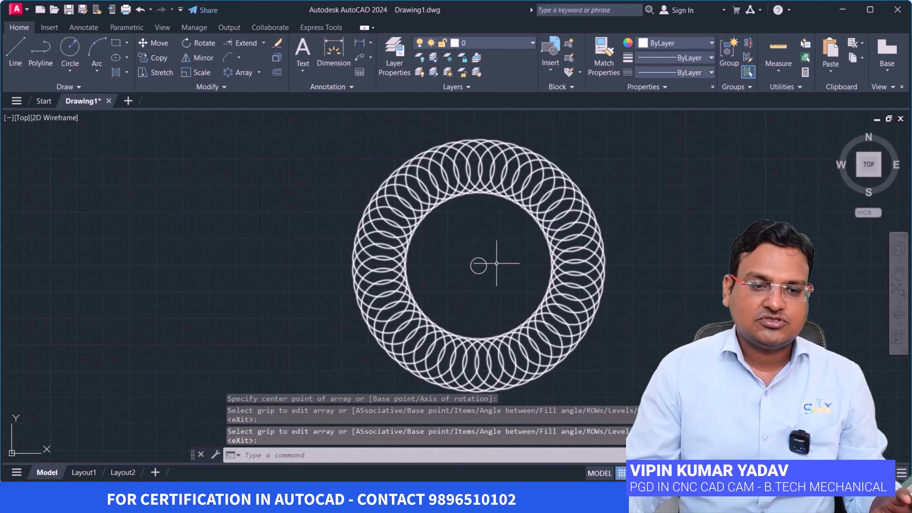
pyautogui.moveTo(436, 240); pyautogui.dragTo(520, 253, button='middle')
pyautogui.scroll(6, 456, 230)
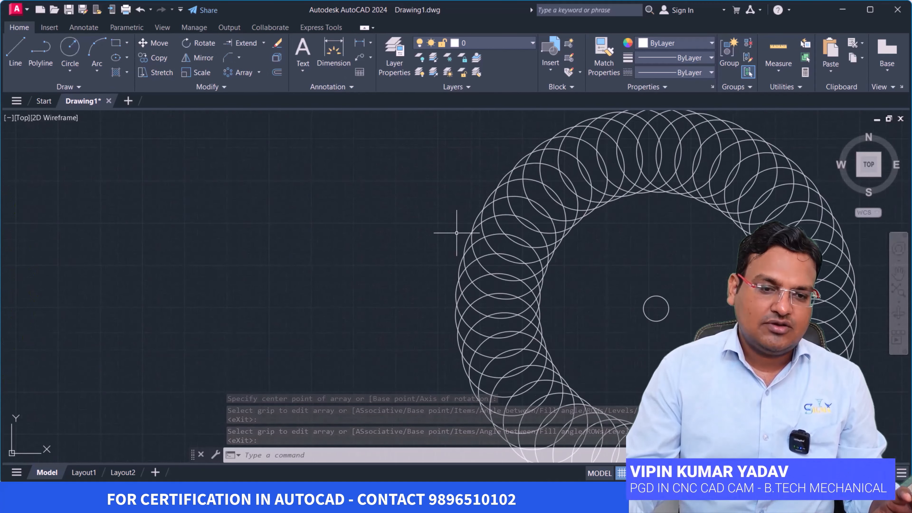
pyautogui.click(25, 40)
pyautogui.click(485, 272)
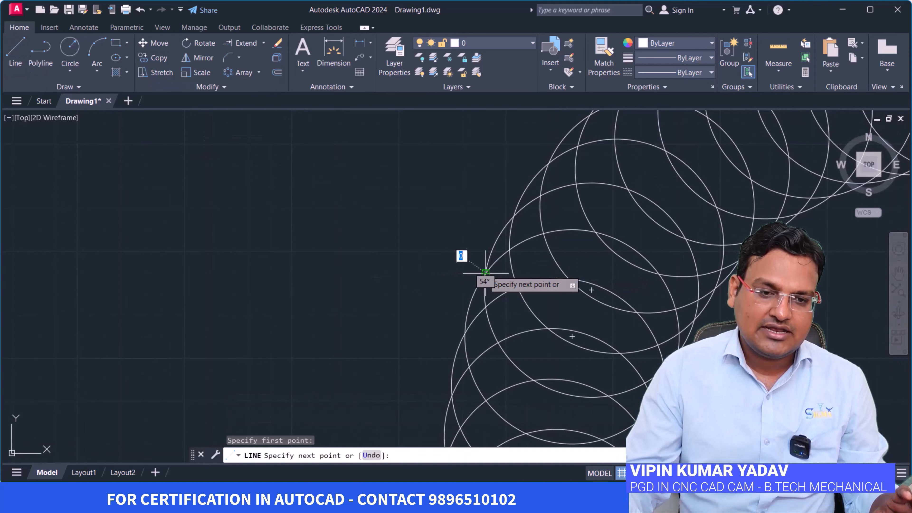
pyautogui.scroll(-4, 485, 272)
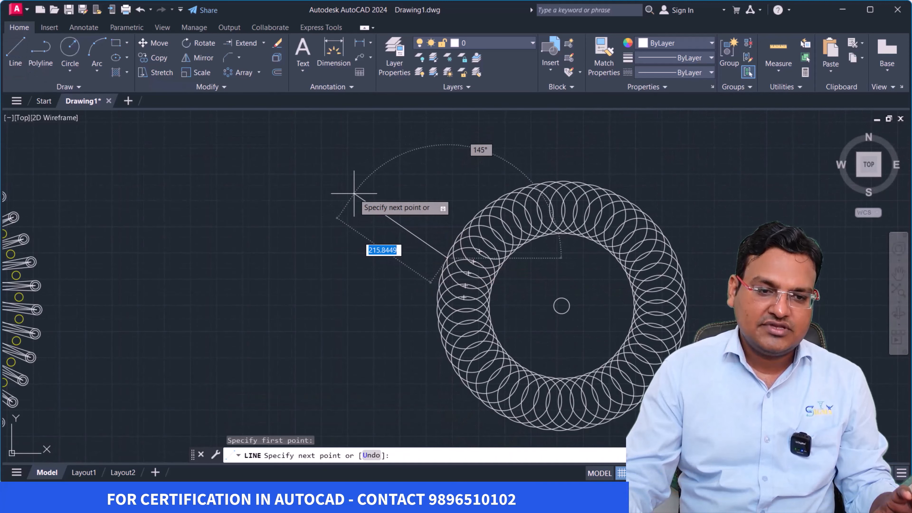
pyautogui.scroll(5, 442, 237)
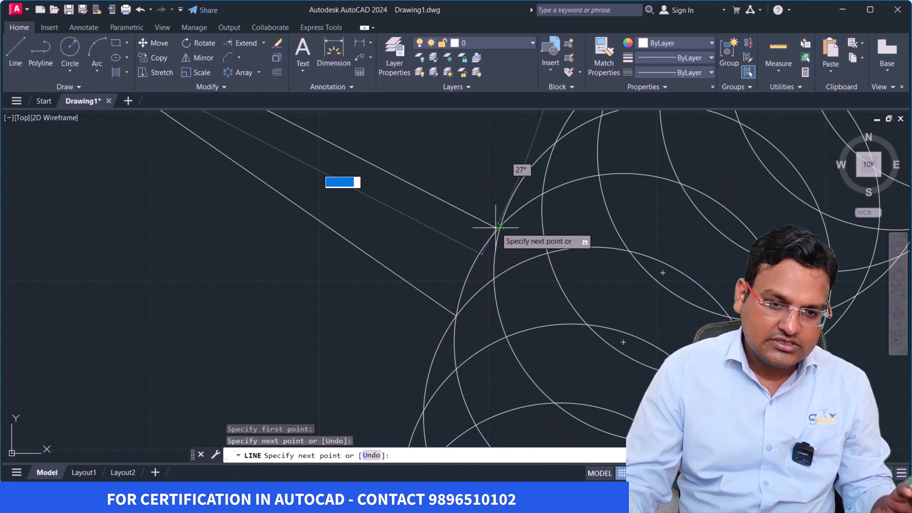
pyautogui.click(497, 227)
pyautogui.press('Return')
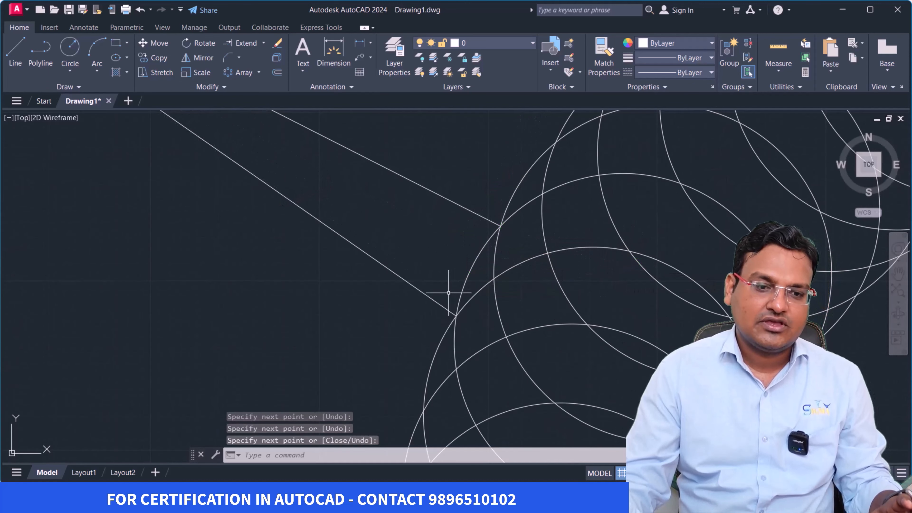
pyautogui.press('Return')
pyautogui.click(455, 316)
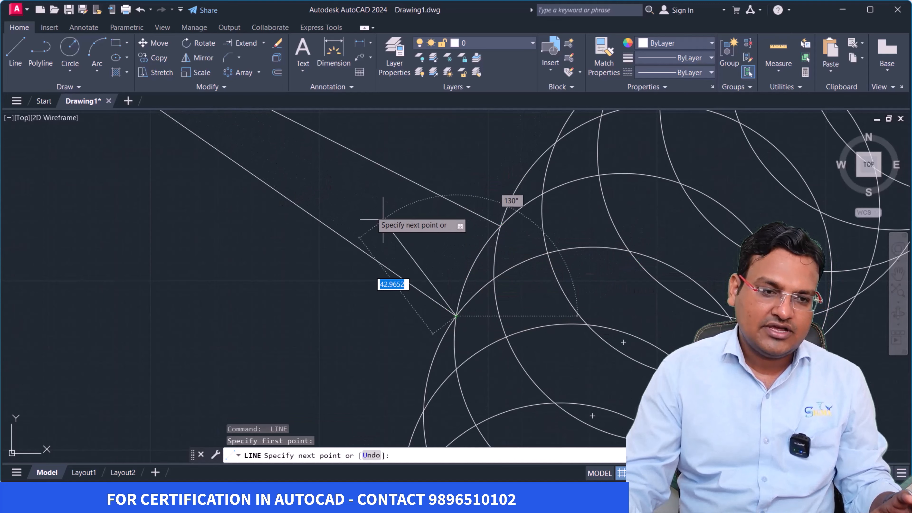
pyautogui.moveTo(359, 203); pyautogui.dragTo(403, 262, button='middle')
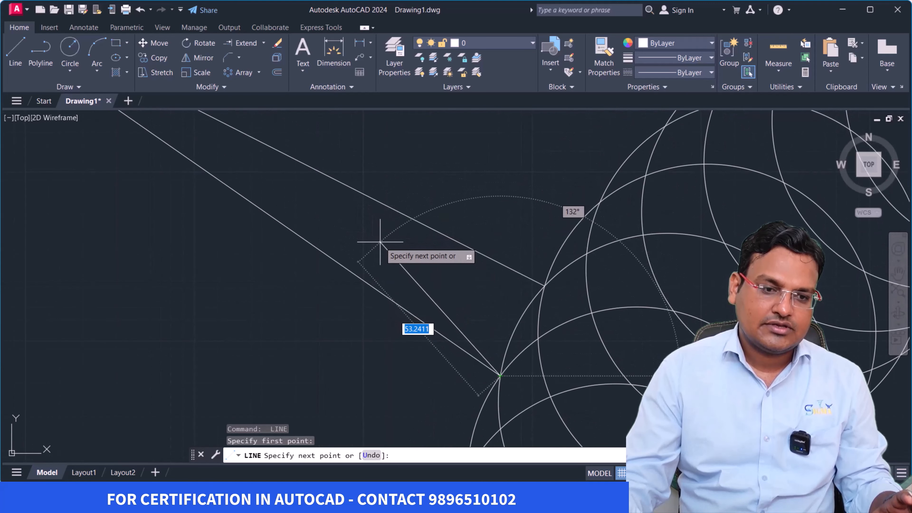
pyautogui.scroll(-2, 380, 242)
pyautogui.press('Escape')
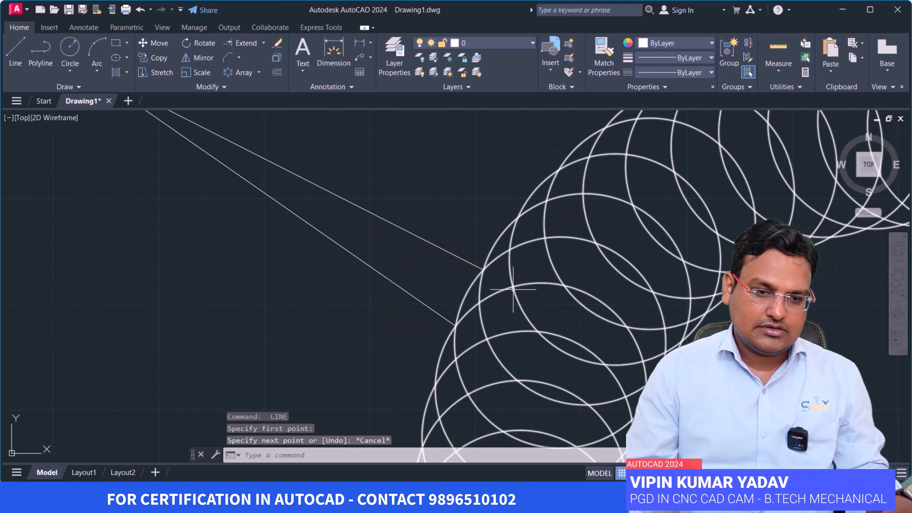
# Step: Draw a middle line about 218 long from the circle intersection between the two wedge lines to their shared tip
pyautogui.press('Return')
pyautogui.click(477, 302)
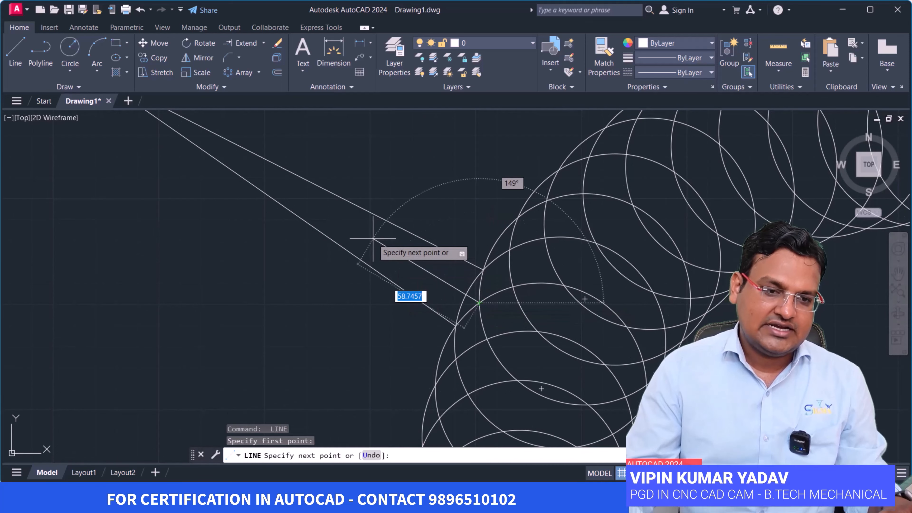
pyautogui.moveTo(375, 239); pyautogui.dragTo(469, 295, button='middle')
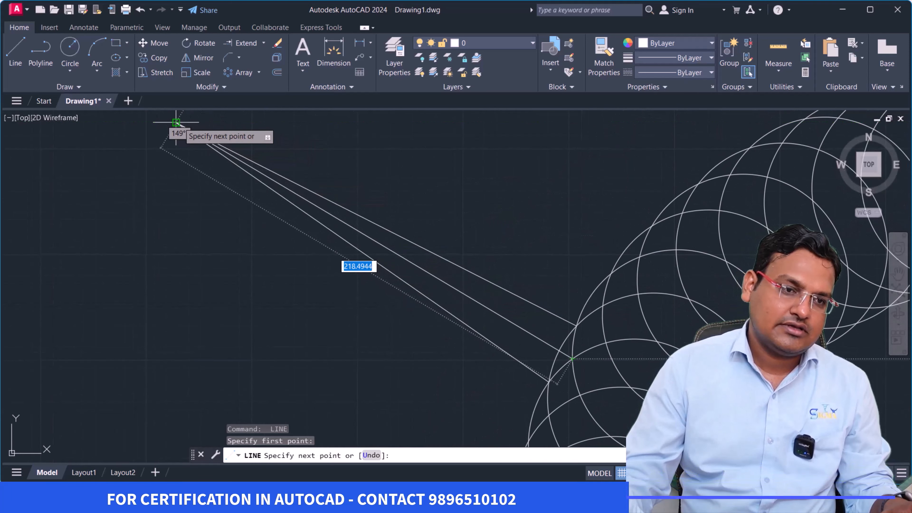
pyautogui.click(176, 123)
pyautogui.press('Return')
# Step: Draw two short lines from the outer wedge lines' ends at the ring to a common point on the middle line
pyautogui.press('Return')
pyautogui.click(547, 381)
pyautogui.click(442, 280)
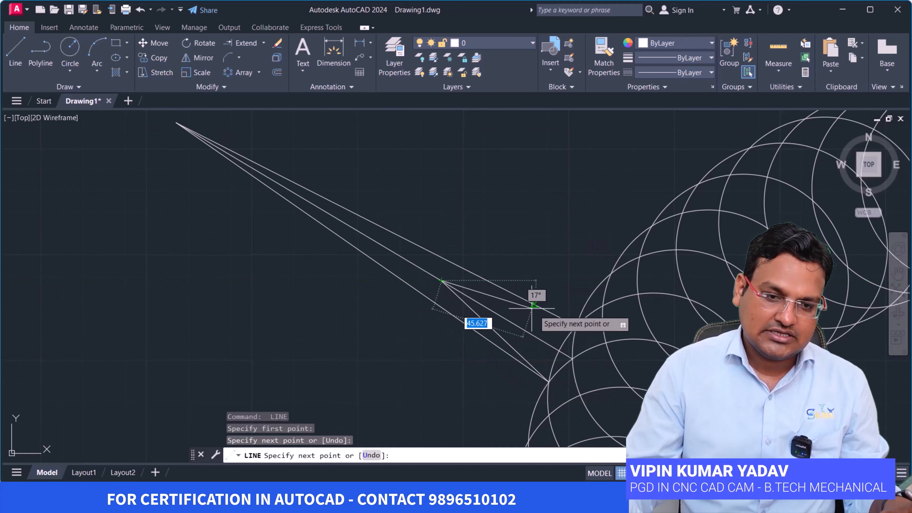
pyautogui.click(577, 323)
pyautogui.press('Return')
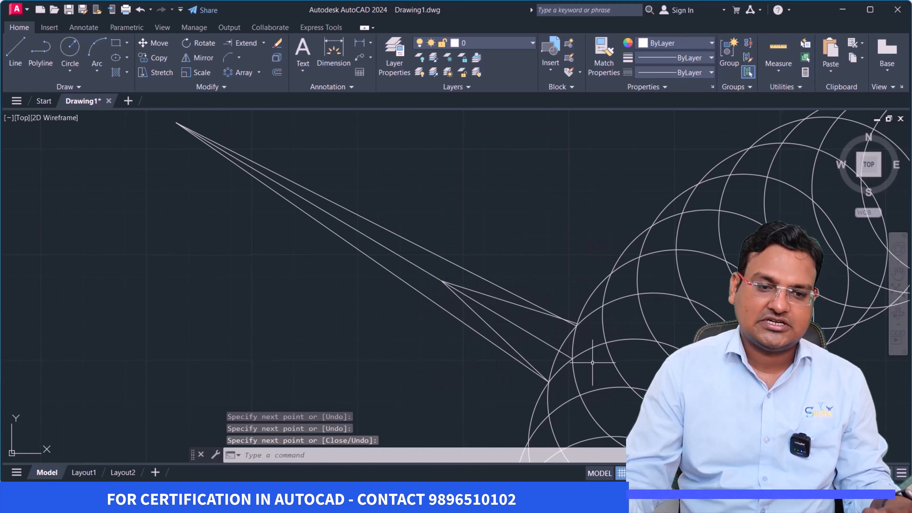
# Step: Draw two concentric circles with radii of about 5.7 and 8.6, centred where the short lines meet the middle line
pyautogui.scroll(-2, 540, 337)
pyautogui.moveTo(447, 330); pyautogui.dragTo(489, 344, button='middle')
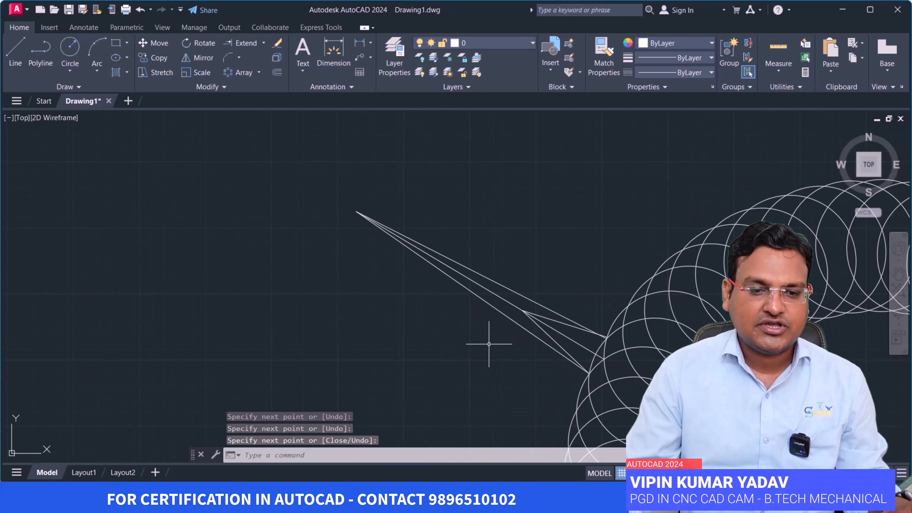
pyautogui.click(70, 49)
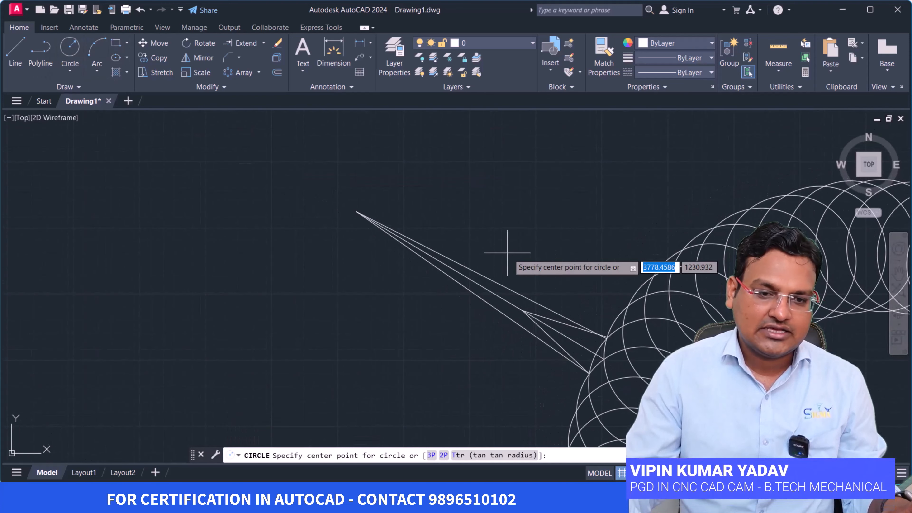
pyautogui.scroll(3, 516, 323)
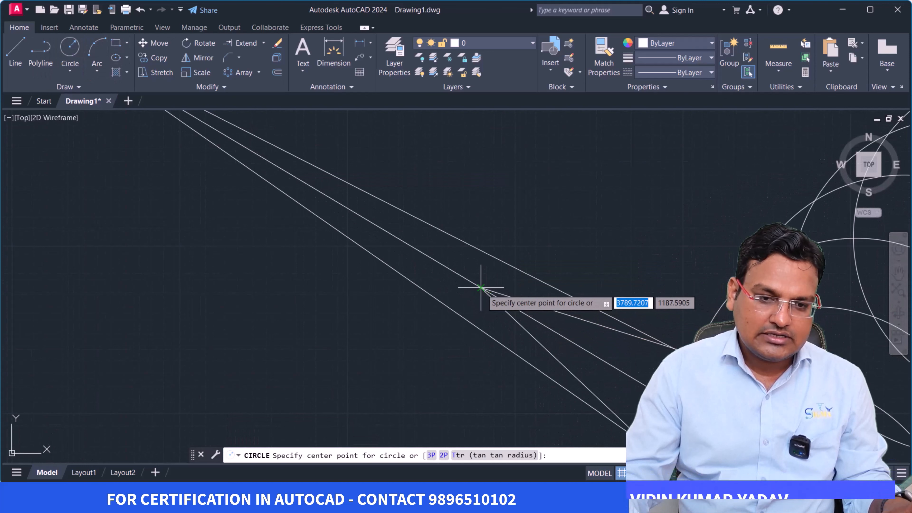
pyautogui.click(480, 288)
pyautogui.press('Return')
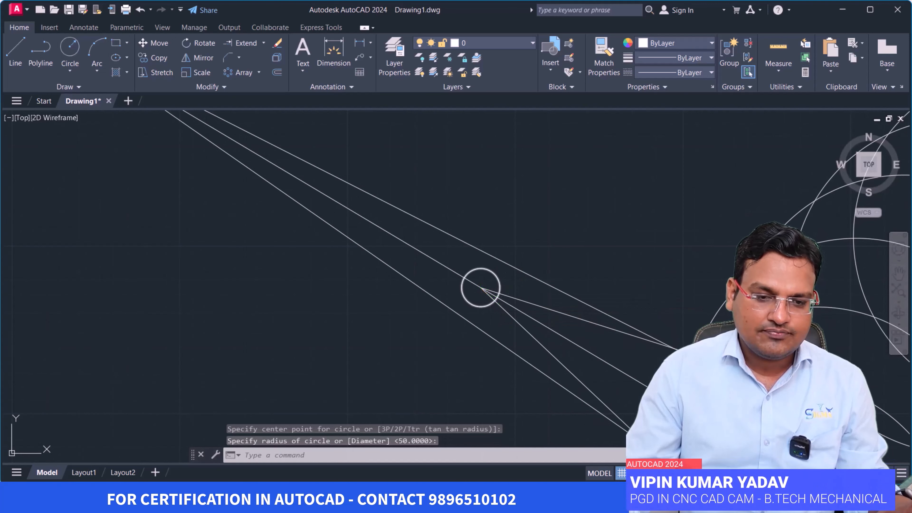
pyautogui.press('Return')
pyautogui.click(481, 287)
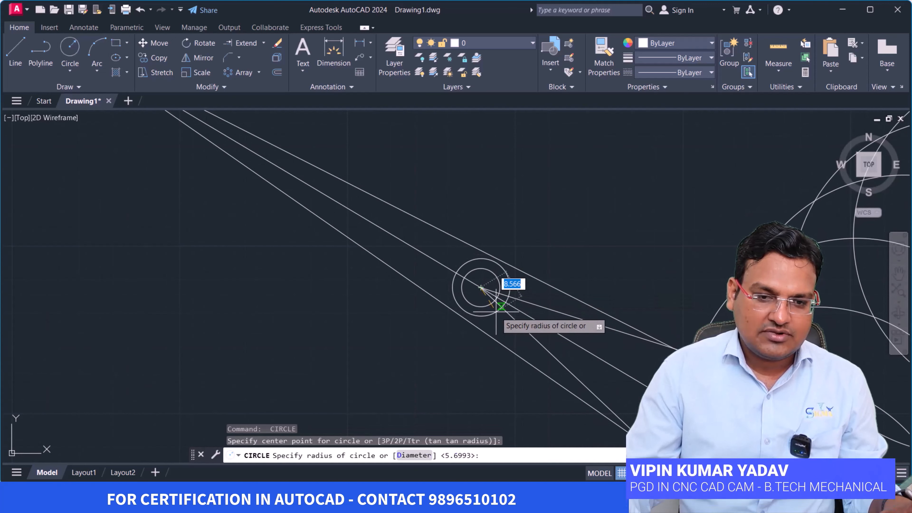
pyautogui.click(496, 312)
# Step: Draw a circle of radius about 16.6 centred on the wedge's outer tip, with a smaller concentric circle inside it
pyautogui.scroll(-3, 509, 326)
pyautogui.press('Return')
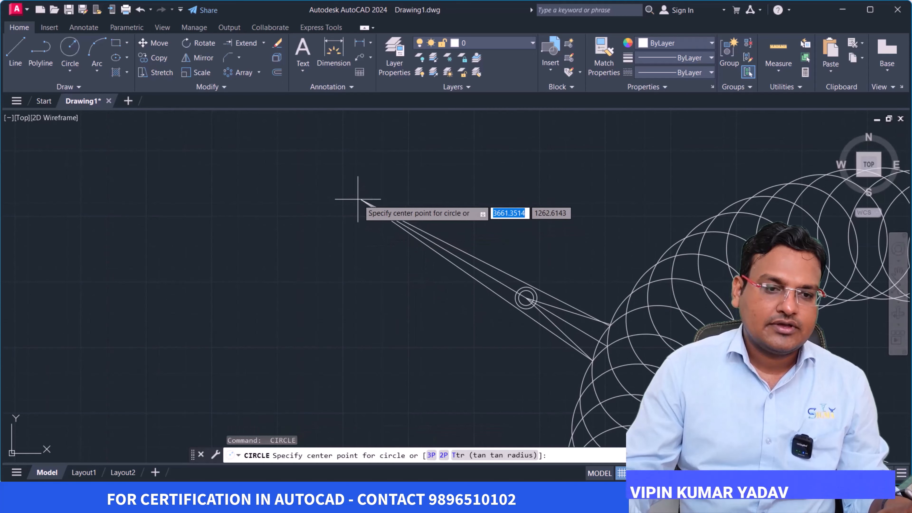
pyautogui.click(361, 200)
pyautogui.click(378, 214)
pyautogui.press('Return')
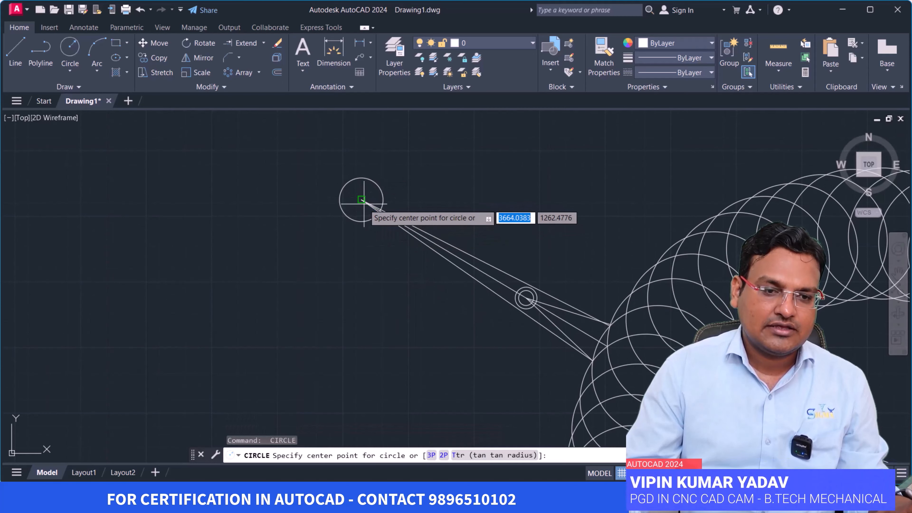
pyautogui.click(362, 202)
pyautogui.press('Return')
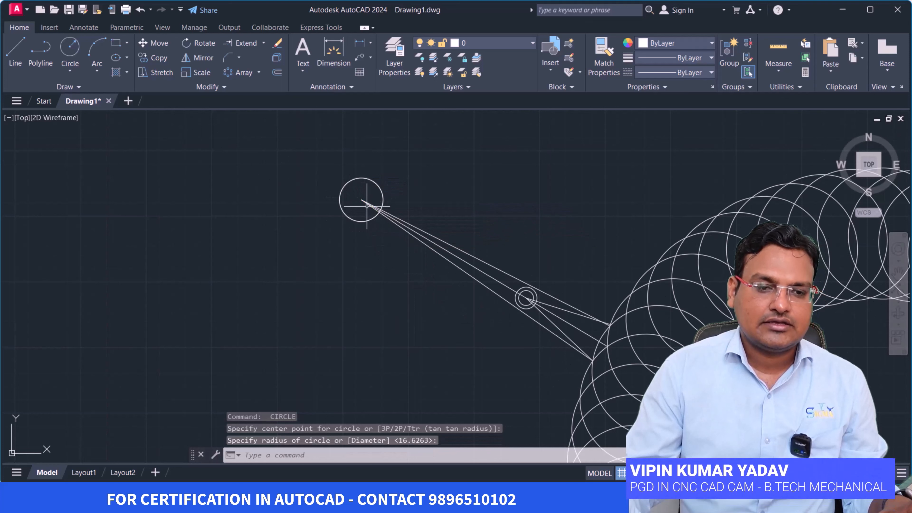
pyautogui.press('Return')
pyautogui.click(361, 199)
pyautogui.click(364, 212)
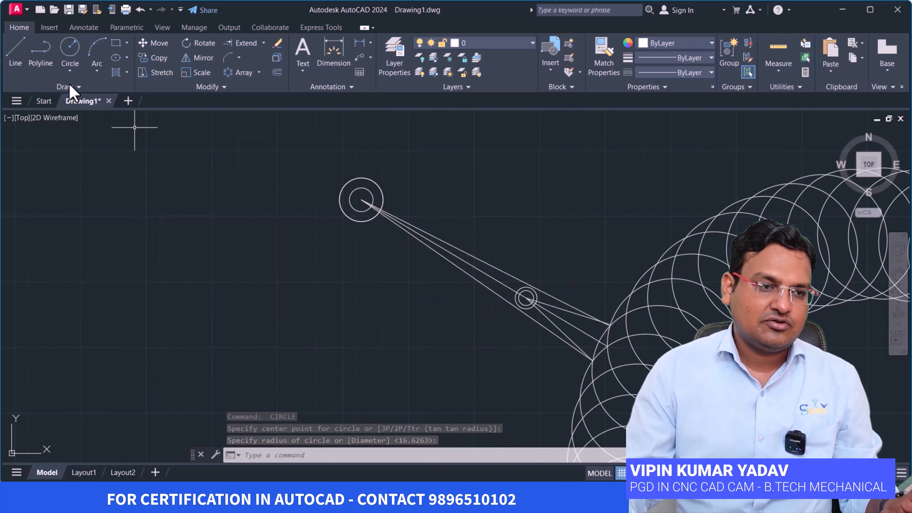
# Step: Draw a line from the lower-left edge of the tip's outer circle to the lower-left edge of the wedge's inner circle pair
pyautogui.click(16, 67)
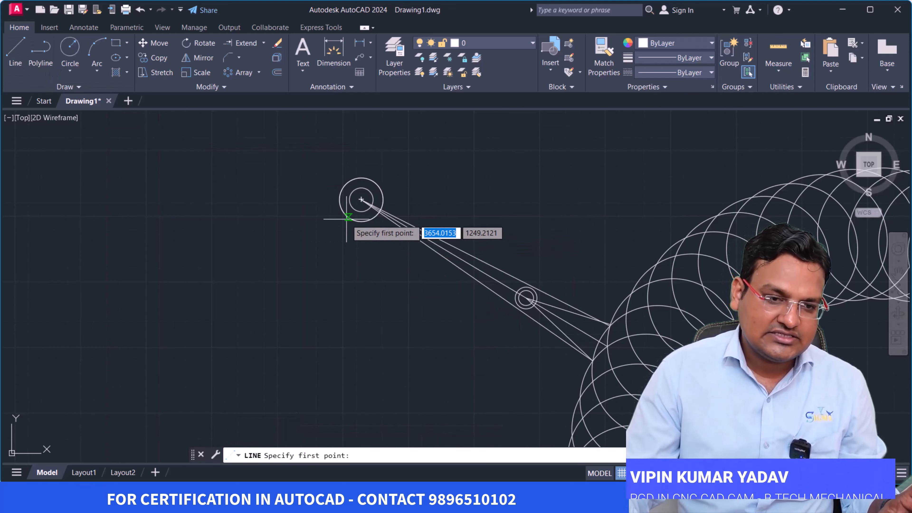
pyautogui.click(347, 216)
pyautogui.scroll(5, 524, 297)
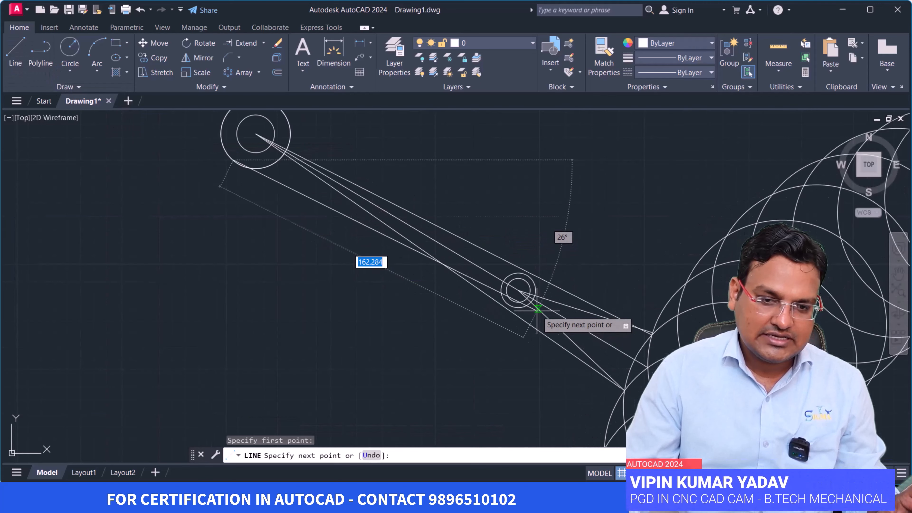
pyautogui.click(493, 302)
pyautogui.press('Return')
# Step: Draw a line from the upper-right edge of the wedge's inner circle pair to the upper-right edge of the tip's outer circle
pyautogui.press('Return')
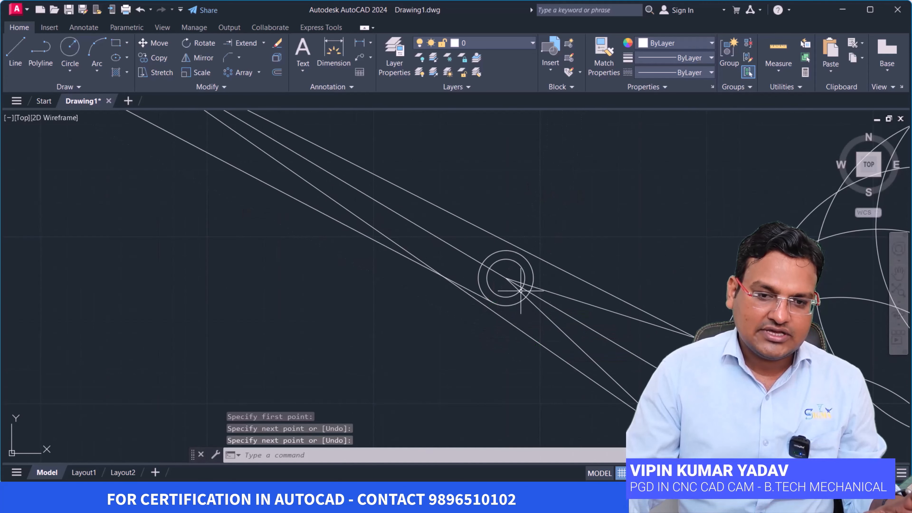
pyautogui.click(522, 256)
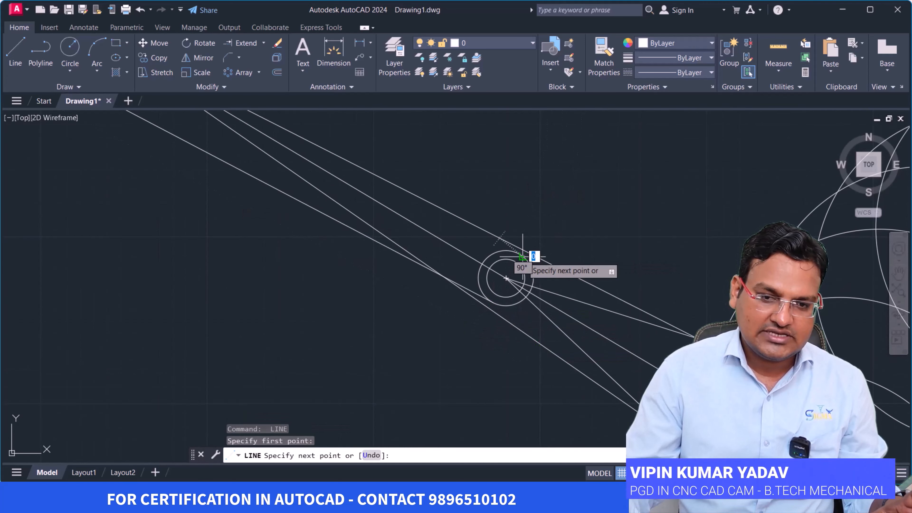
pyautogui.moveTo(495, 243); pyautogui.dragTo(574, 354, button='middle')
pyautogui.scroll(-4, 574, 353)
pyautogui.scroll(4, 436, 304)
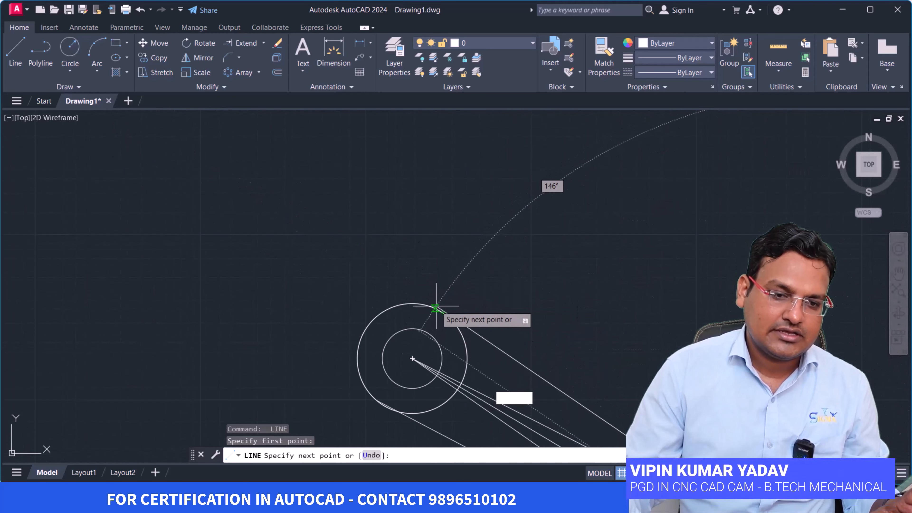
pyautogui.click(436, 308)
pyautogui.scroll(-2, 646, 341)
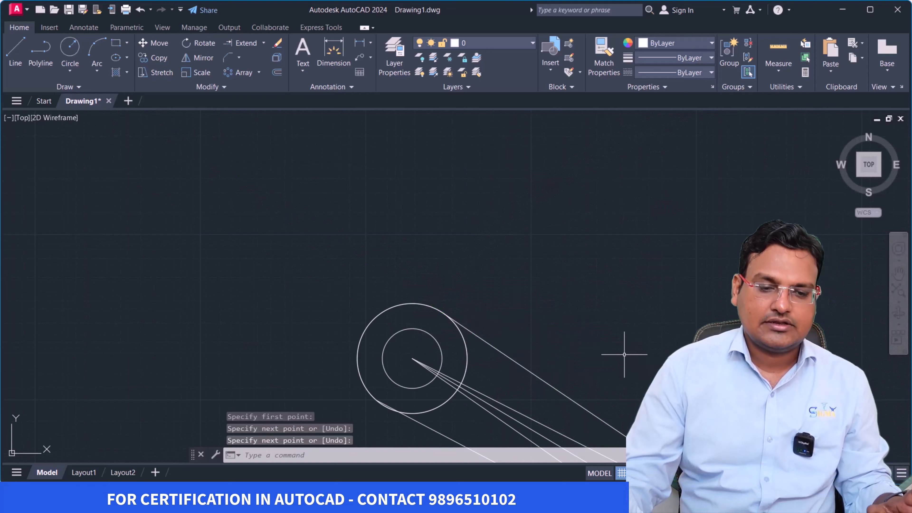
pyautogui.press('Return')
# Step: Draw a small circle on the wedge's middle line, about halfway between the tip circles and the inner circle pair
pyautogui.moveTo(659, 343); pyautogui.dragTo(590, 225, button='middle')
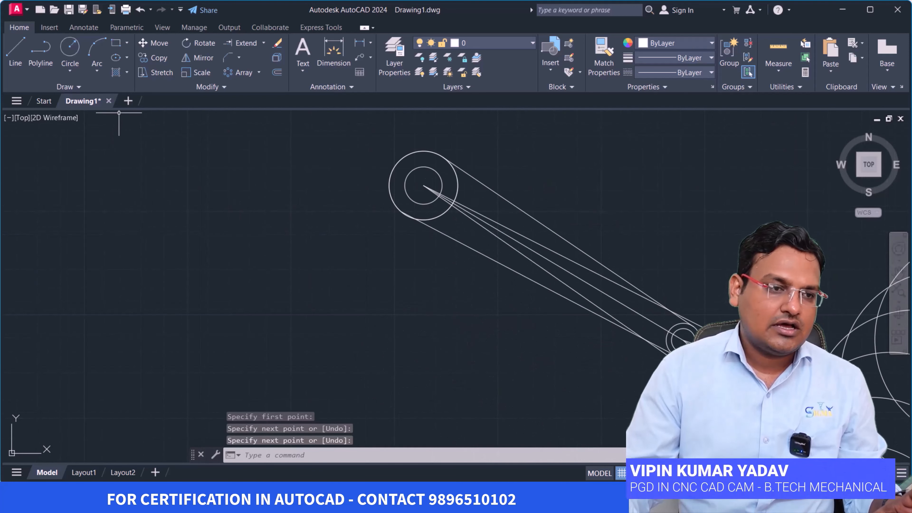
pyautogui.click(70, 61)
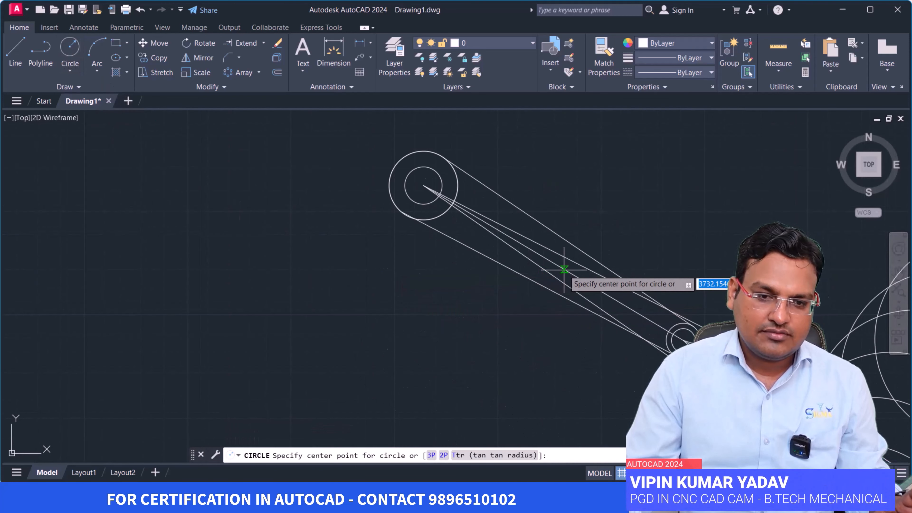
pyautogui.click(564, 269)
pyautogui.click(564, 282)
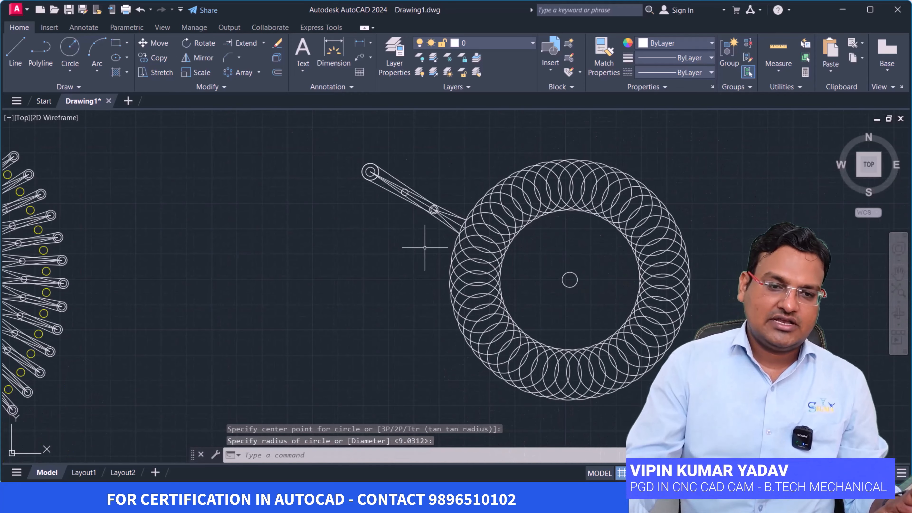
pyautogui.moveTo(436, 236); pyautogui.dragTo(457, 282, button='middle')
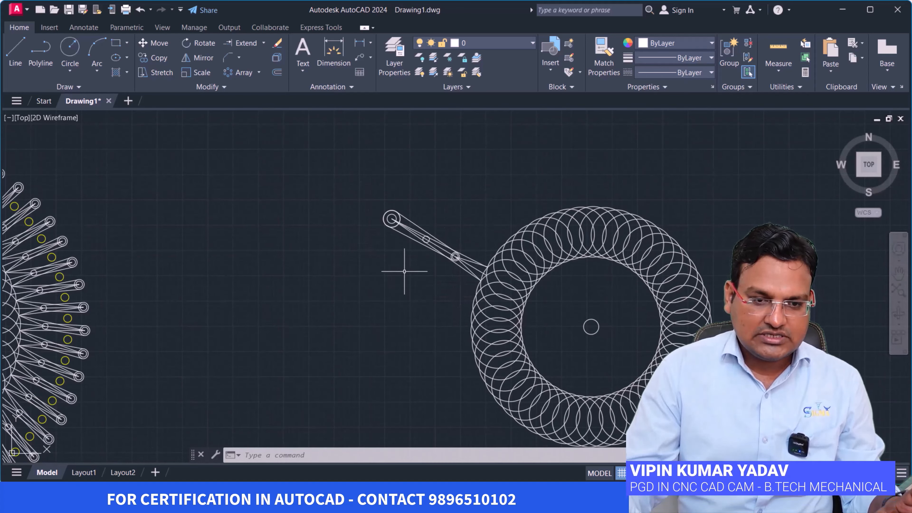
# Step: Create a polar array of the whole wedge with its lines and circles around the centre of the ring's small middle circle
pyautogui.click(462, 279)
pyautogui.click(363, 188)
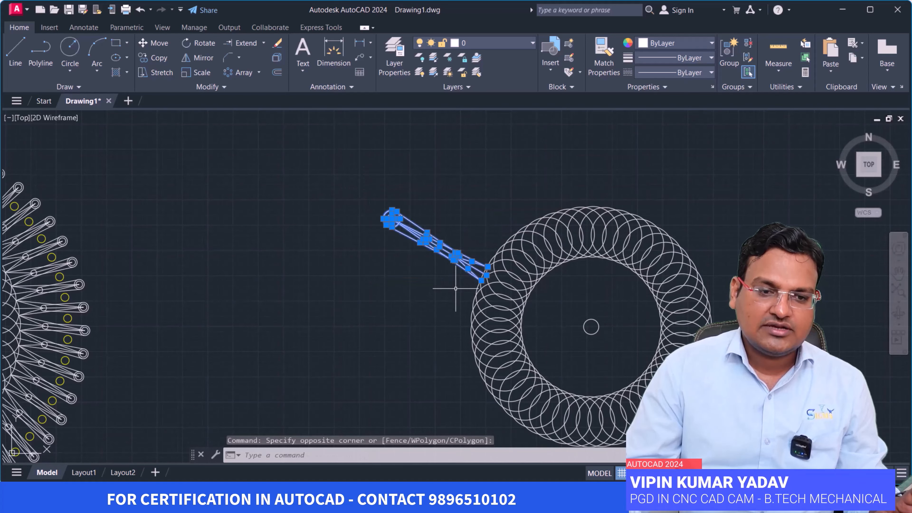
pyautogui.click(238, 73)
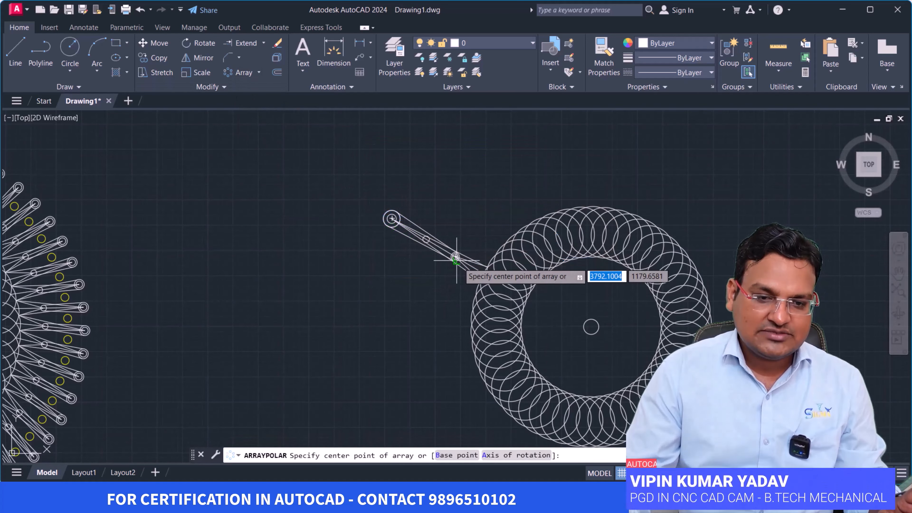
pyautogui.scroll(4, 588, 323)
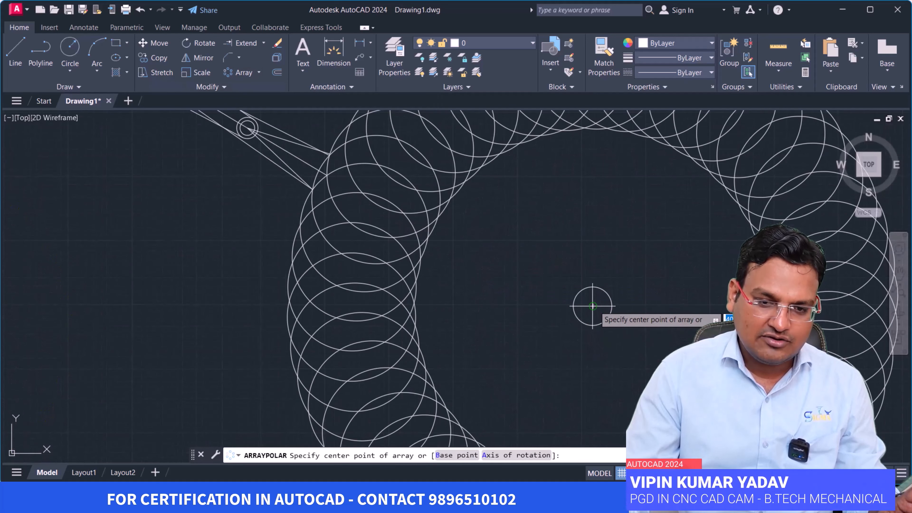
pyautogui.click(593, 306)
pyautogui.scroll(-5, 592, 306)
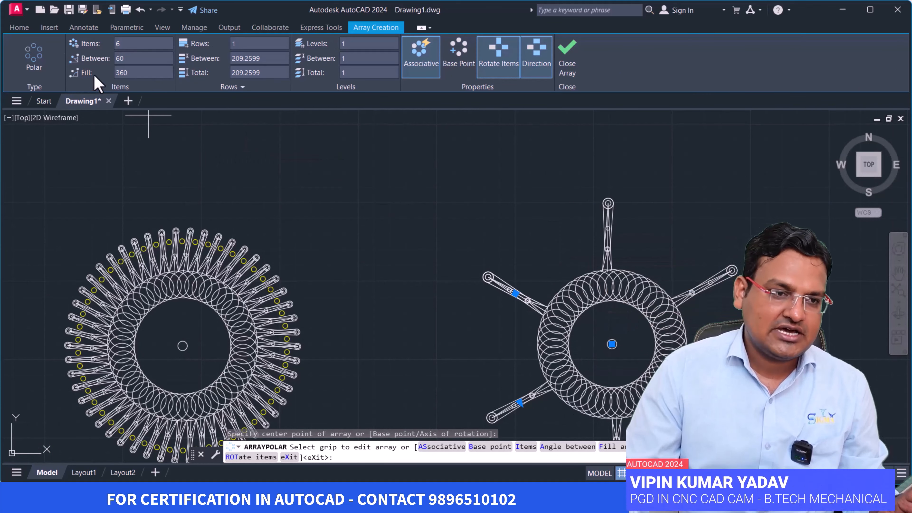
# Step: Set the wedge's polar array to 50 items over the full circle and finish the array
pyautogui.click(138, 43)
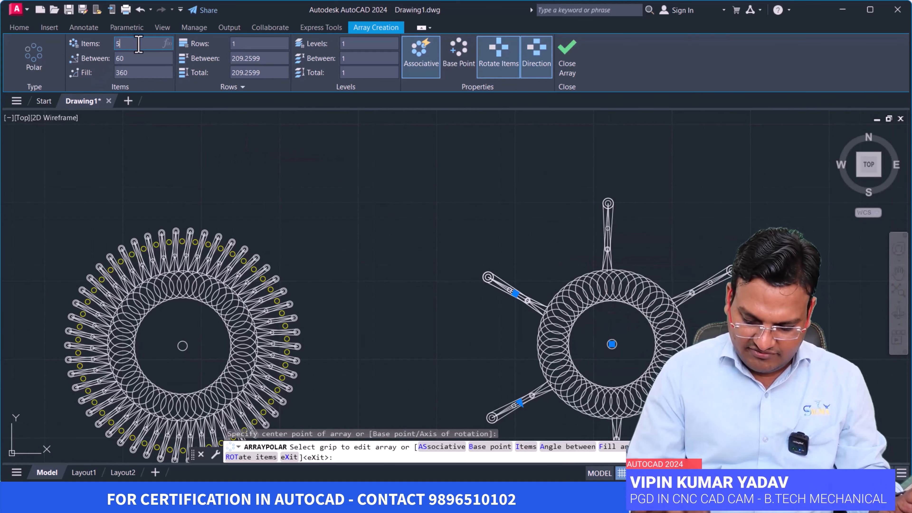
pyautogui.press('Return')
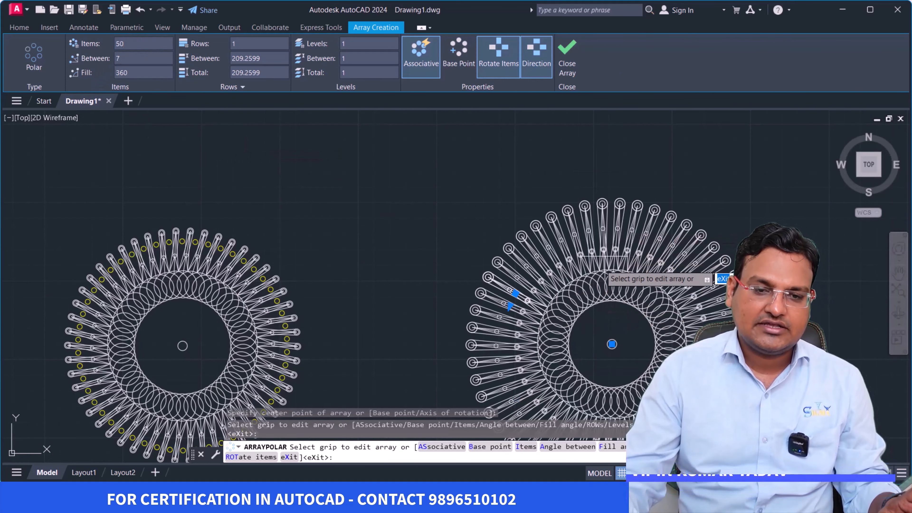
pyautogui.moveTo(604, 252); pyautogui.dragTo(547, 152, button='middle')
pyautogui.press('Return')
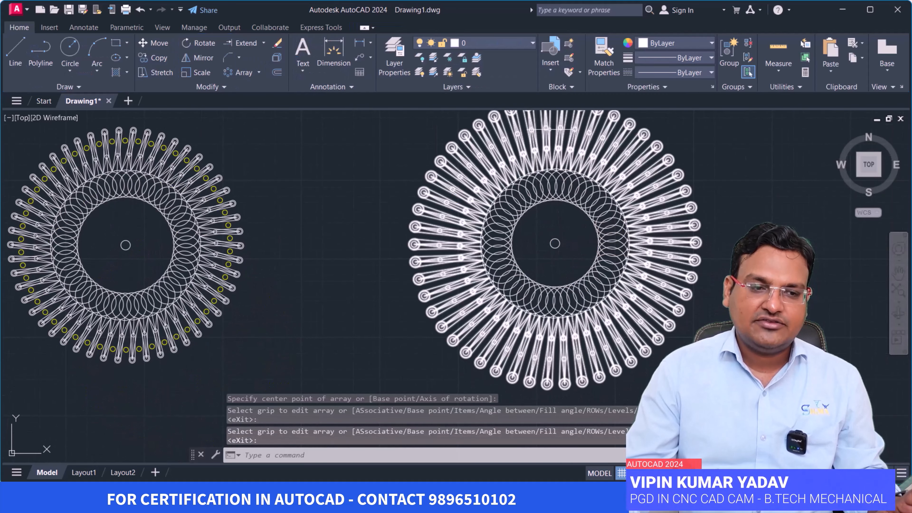
# Step: Create a rectangular array from the complete new circular pattern, including its spokes, ring and centre circle
pyautogui.scroll(3, 520, 252)
pyautogui.scroll(-5, 546, 234)
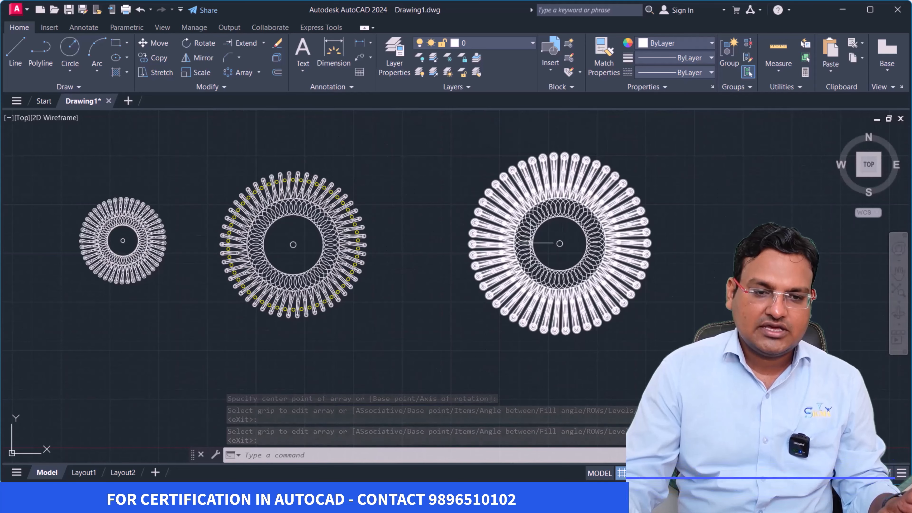
pyautogui.scroll(2, 528, 242)
pyautogui.moveTo(538, 248); pyautogui.dragTo(329, 290, button='middle')
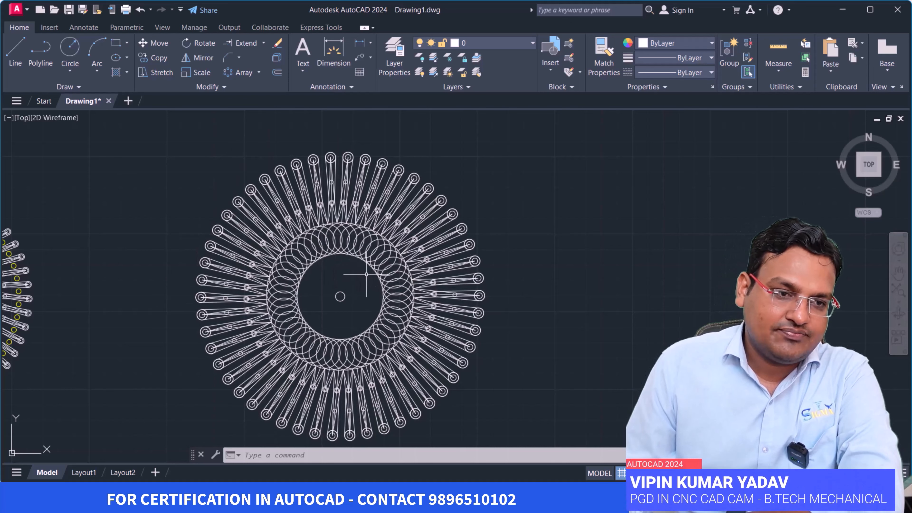
pyautogui.moveTo(400, 293); pyautogui.dragTo(339, 261, button='middle')
pyautogui.scroll(-2, 339, 262)
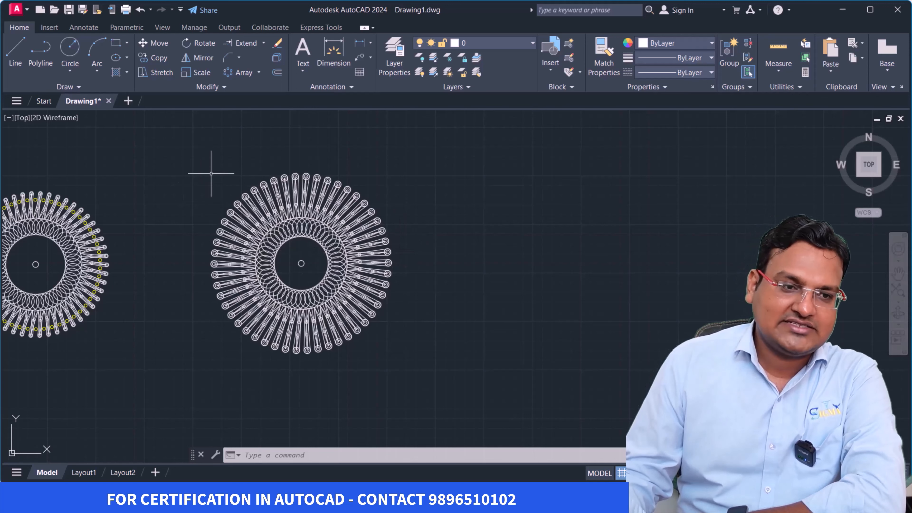
pyautogui.click(259, 74)
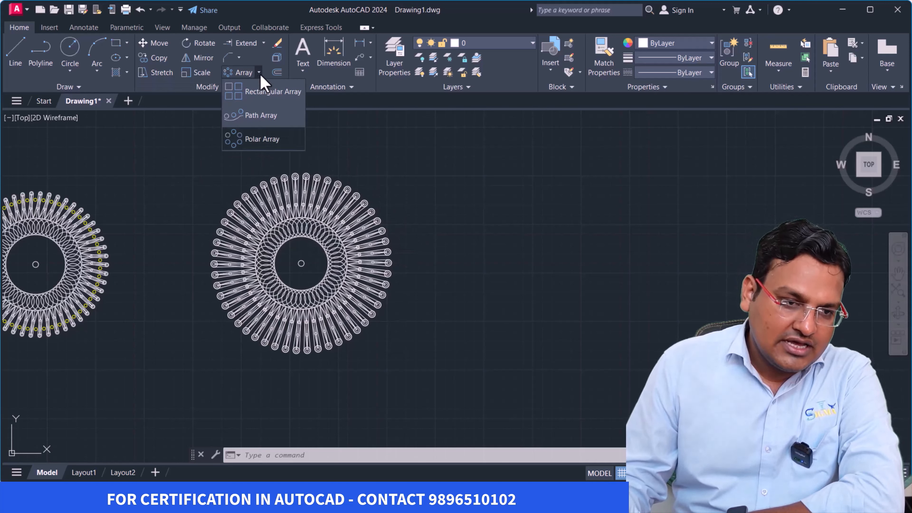
pyautogui.click(277, 99)
pyautogui.click(461, 386)
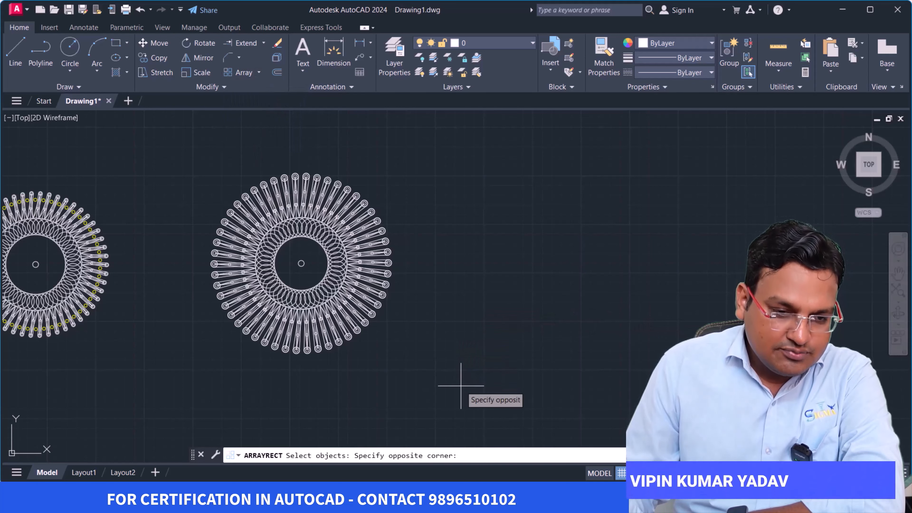
pyautogui.click(202, 157)
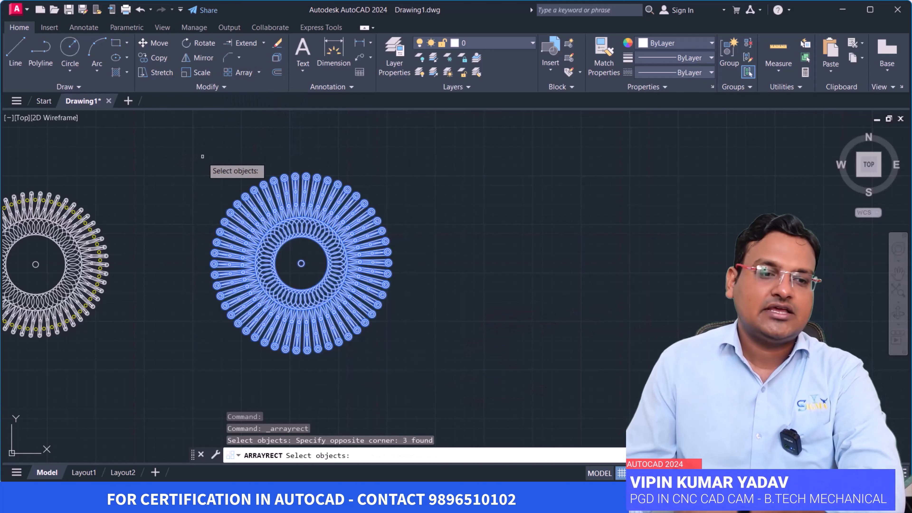
pyautogui.press('Return')
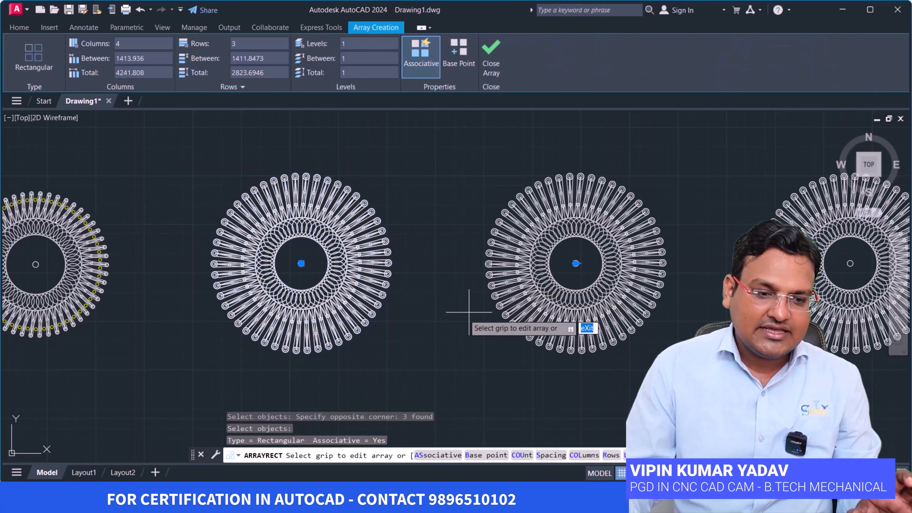
# Step: Set the rectangular array to 6 columns and 4 rows and close the array
pyautogui.scroll(-2, 427, 370)
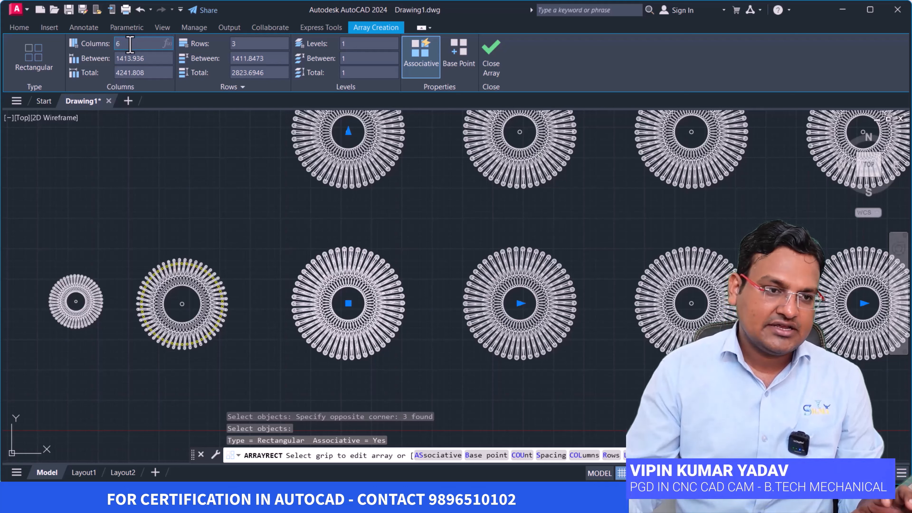
pyautogui.click(261, 46)
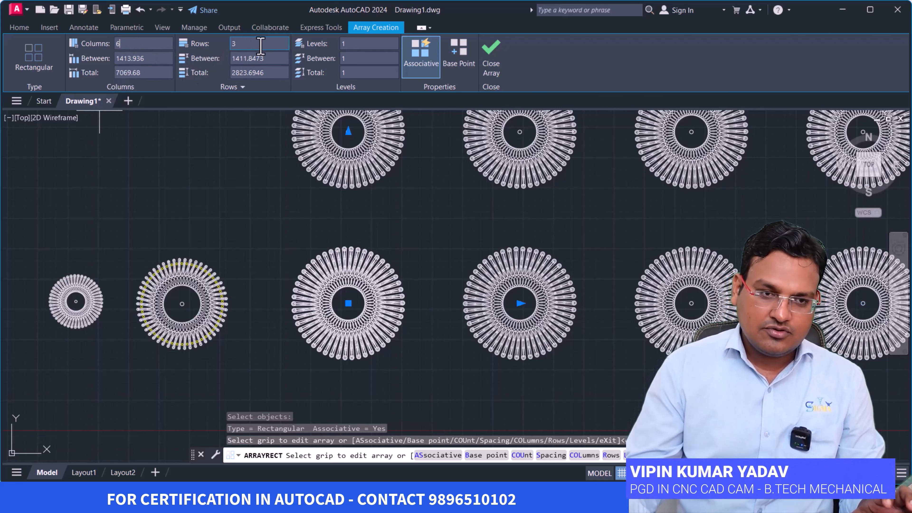
pyautogui.click(260, 46)
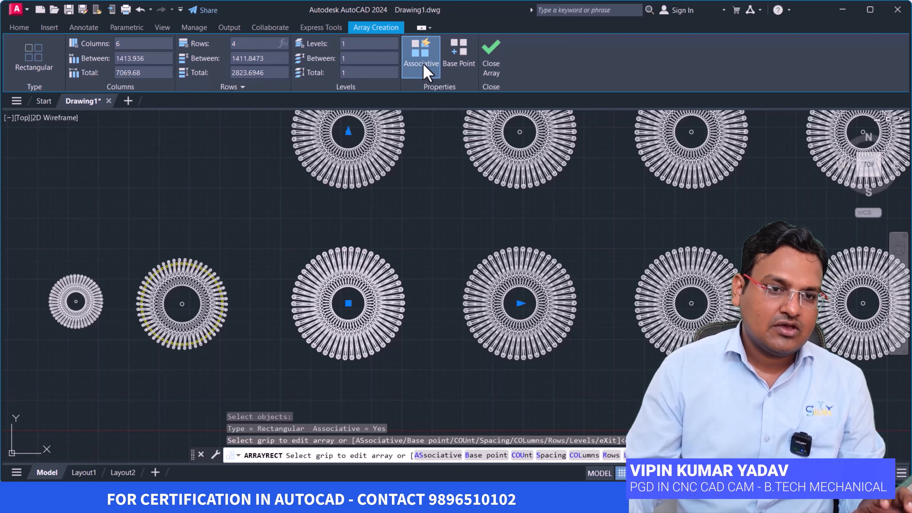
pyautogui.click(490, 54)
pyautogui.scroll(-5, 518, 311)
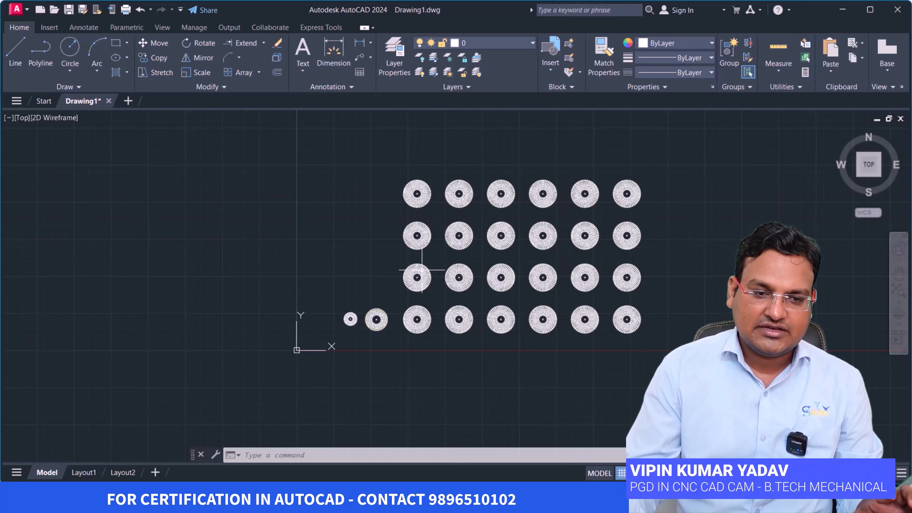
# Step: Select the rectangular array of circular patterns to open its array settings for editing
pyautogui.scroll(8, 470, 208)
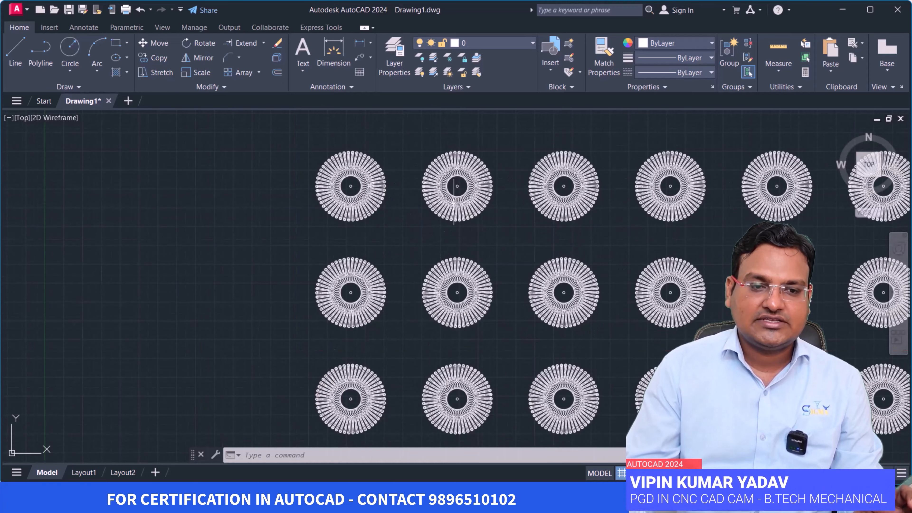
pyautogui.scroll(-4, 356, 302)
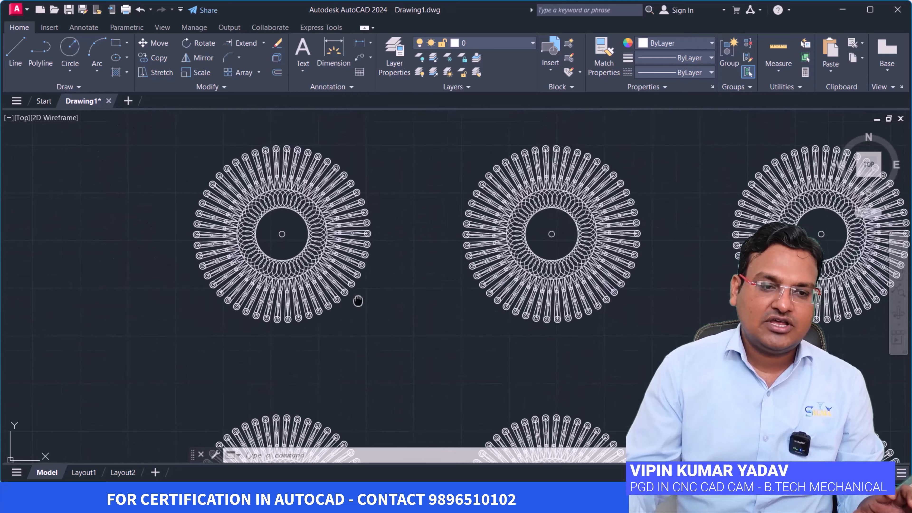
pyautogui.scroll(-5, 567, 331)
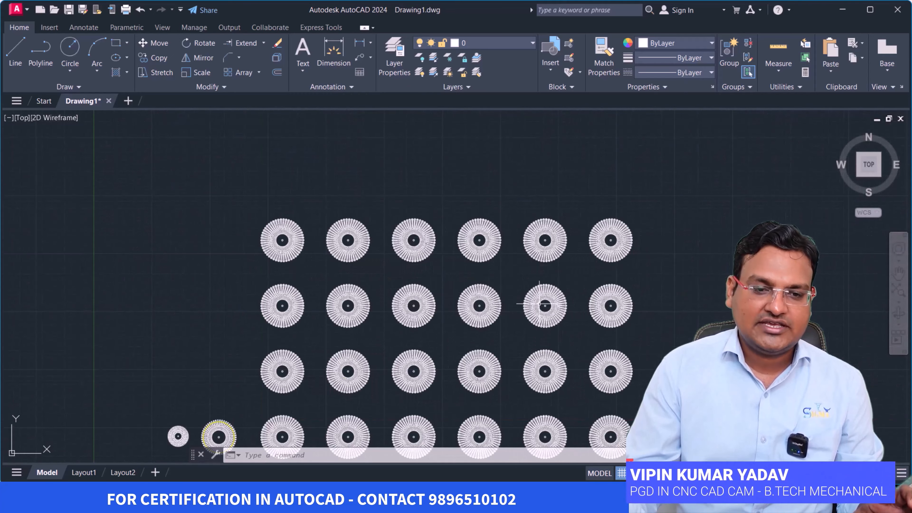
pyautogui.scroll(8, 474, 285)
pyautogui.scroll(-8, 486, 190)
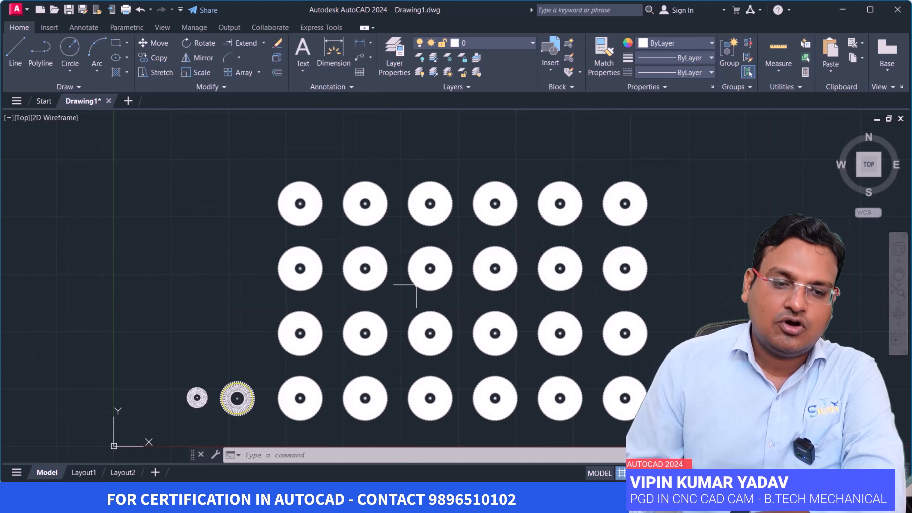
pyautogui.click(434, 283)
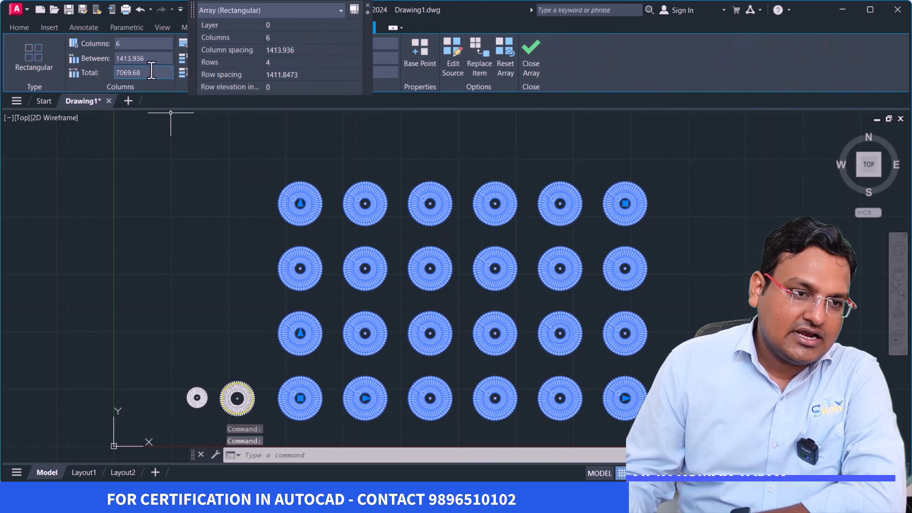
# Step: Set the rectangular array's column spacing to 1000
pyautogui.click(155, 59)
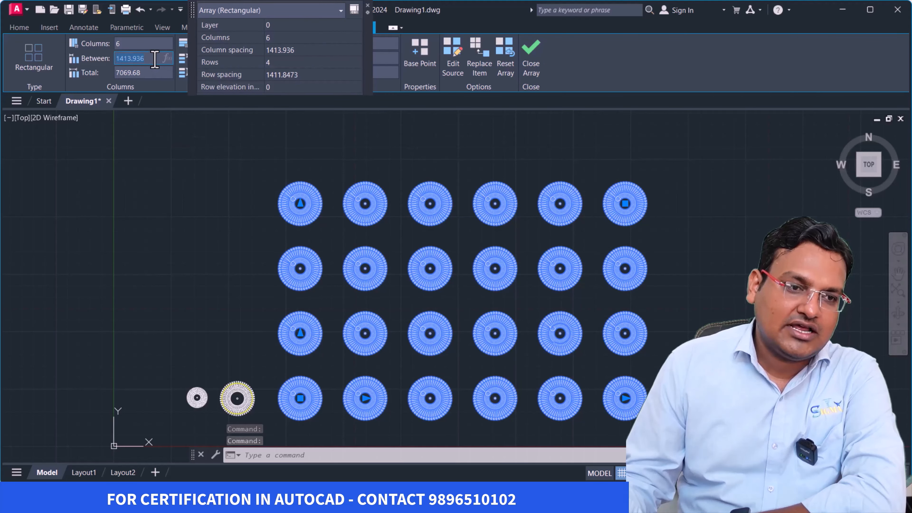
pyautogui.moveTo(154, 59); pyautogui.dragTo(106, 63)
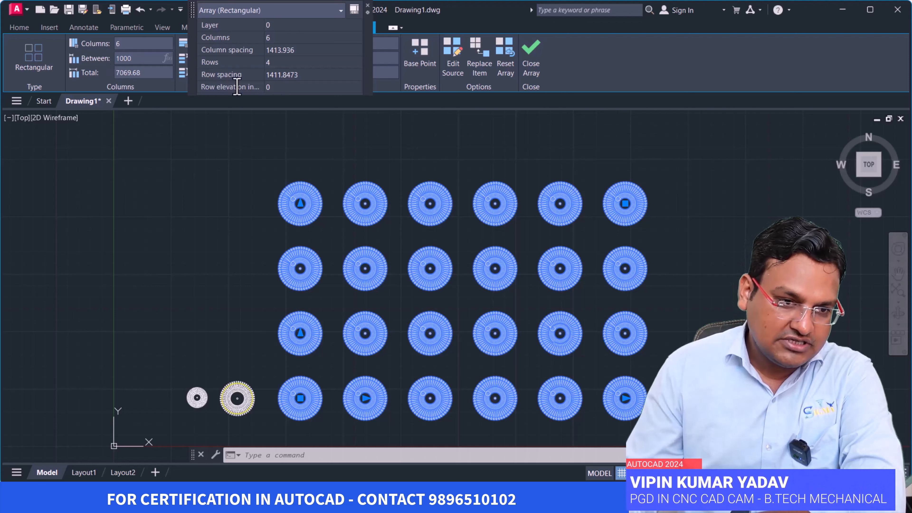
pyautogui.write('1000')
pyautogui.click(255, 145)
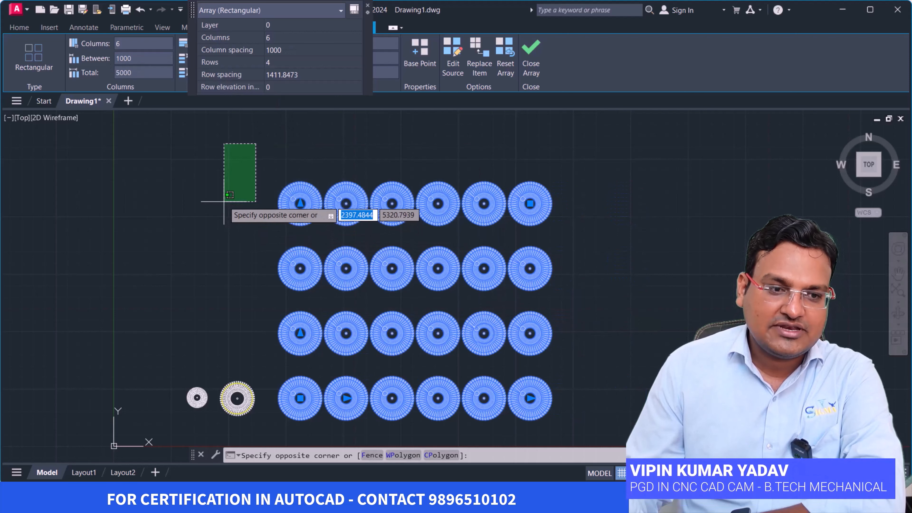
pyautogui.click(126, 237)
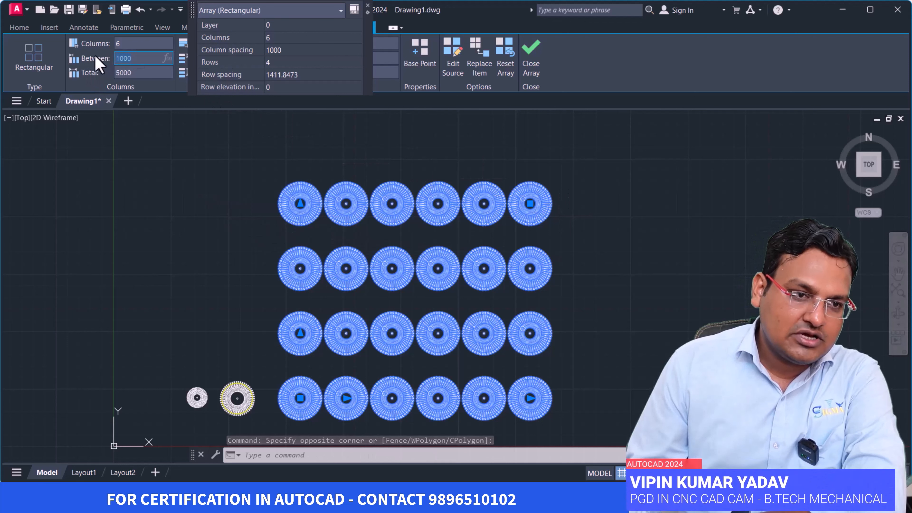
# Step: Set the spacing between the rectangular array's columns to 2000
pyautogui.write('2')
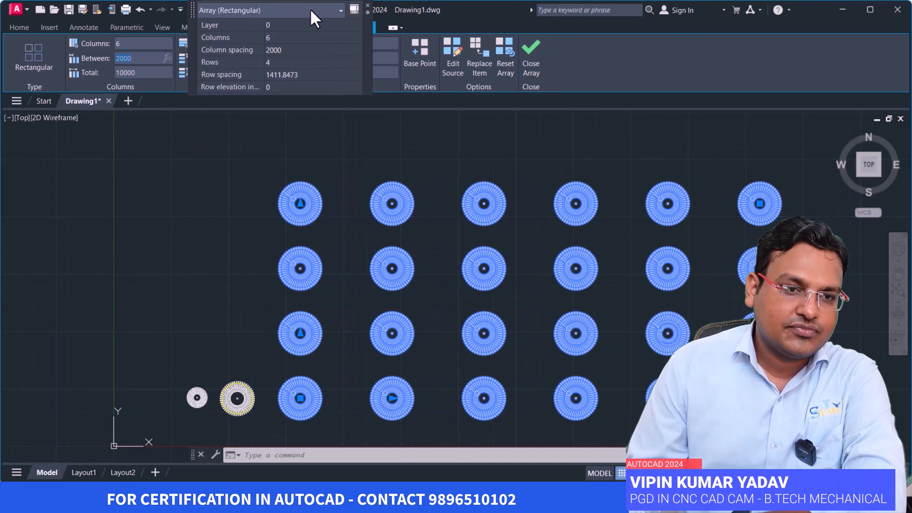
pyautogui.click(268, 137)
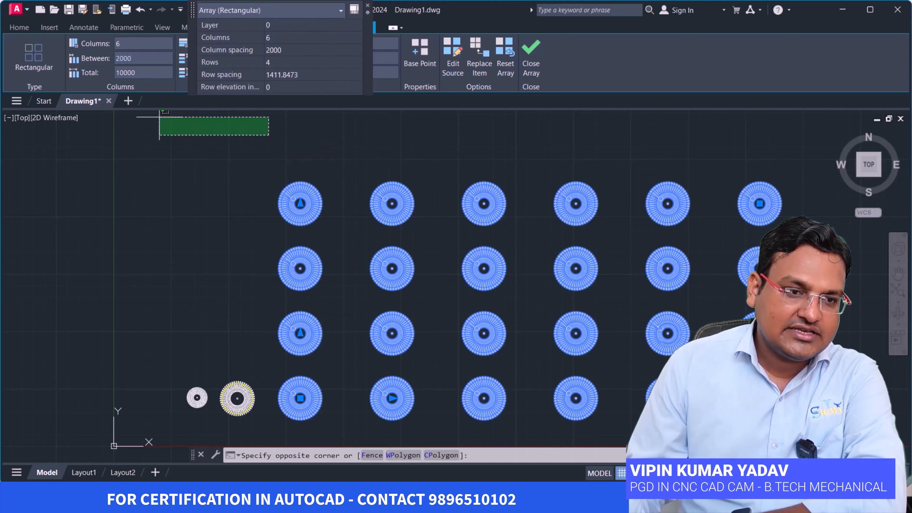
pyautogui.click(194, 138)
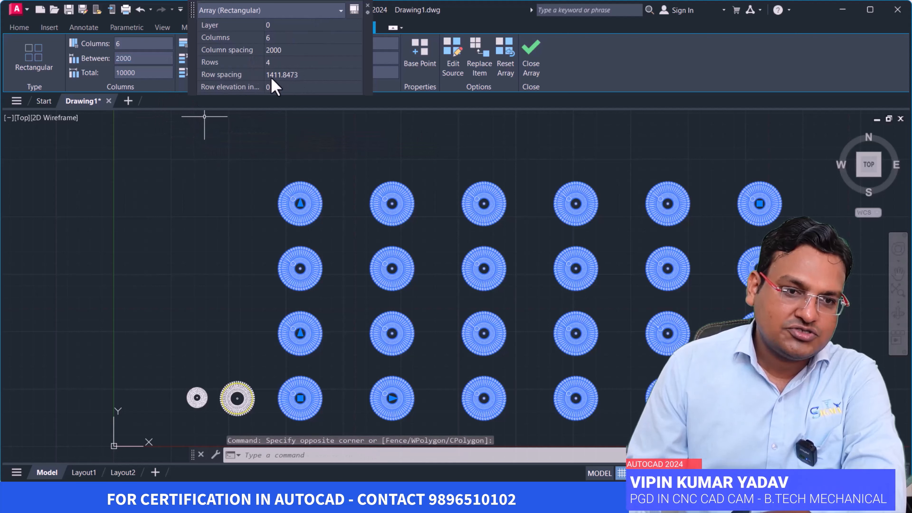
# Step: Set the rectangular array's row spacing to 2000
pyautogui.click(312, 78)
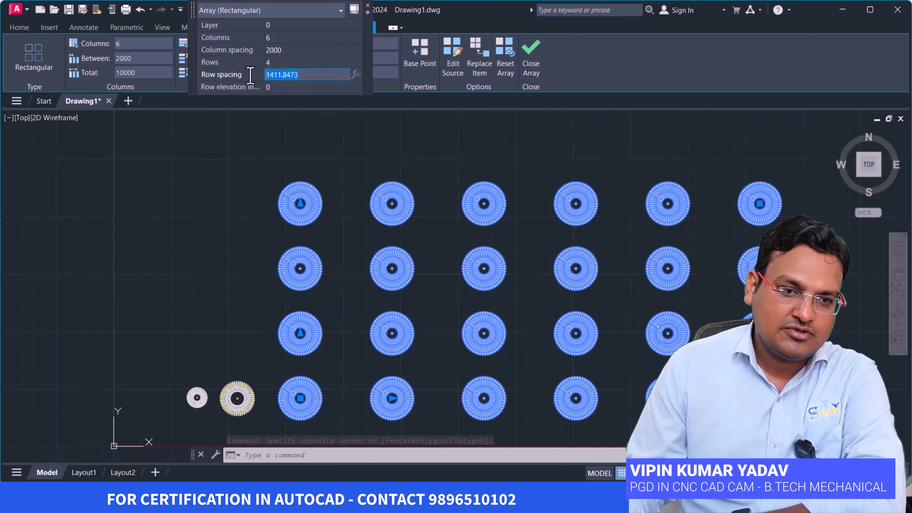
pyautogui.write('2000')
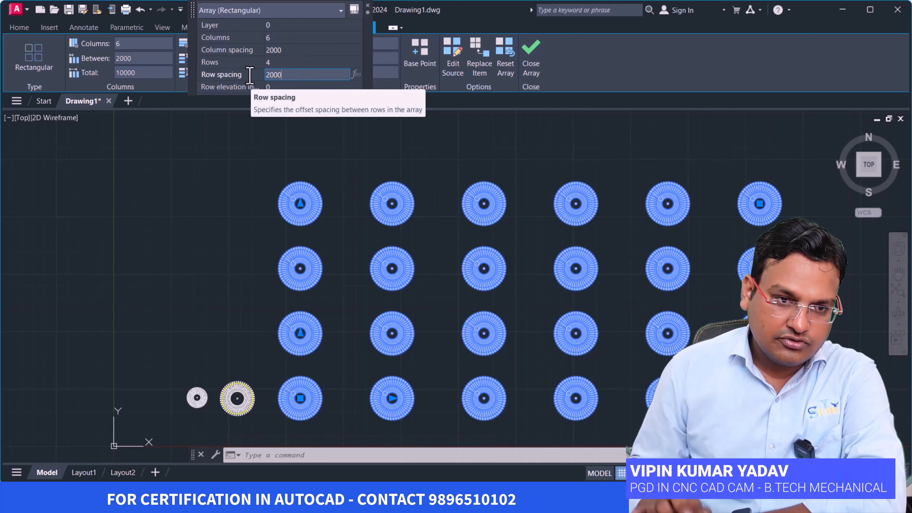
pyautogui.press('Tab')
# Step: Set the rectangular array to 6 rows and 3 columns, and finish editing the array
pyautogui.scroll(-5, 468, 244)
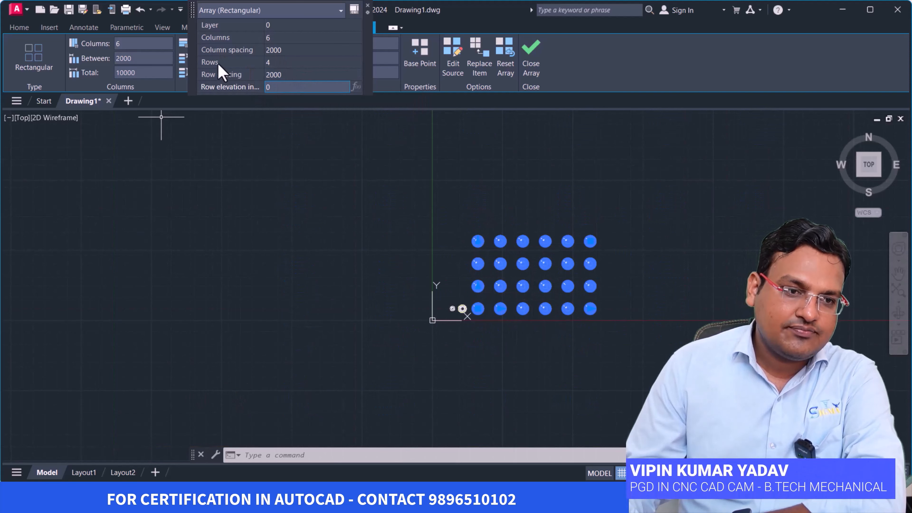
pyautogui.click(280, 63)
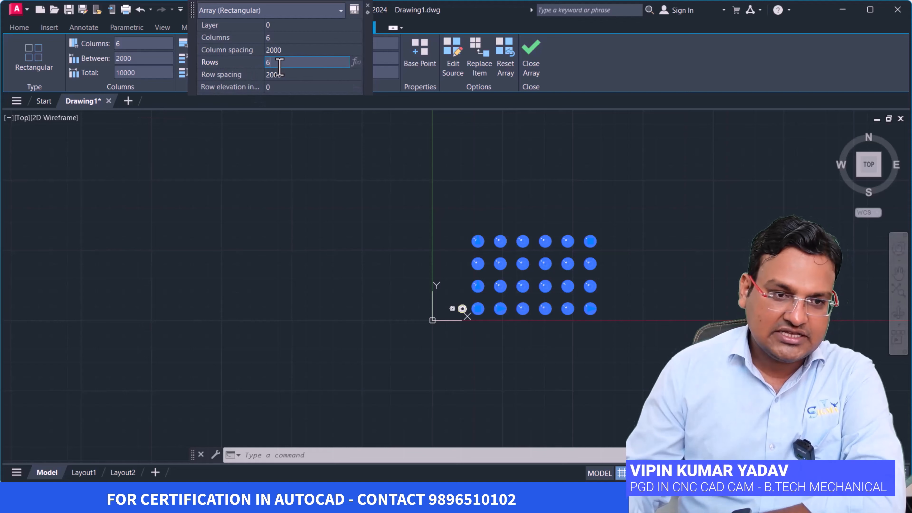
pyautogui.click(299, 38)
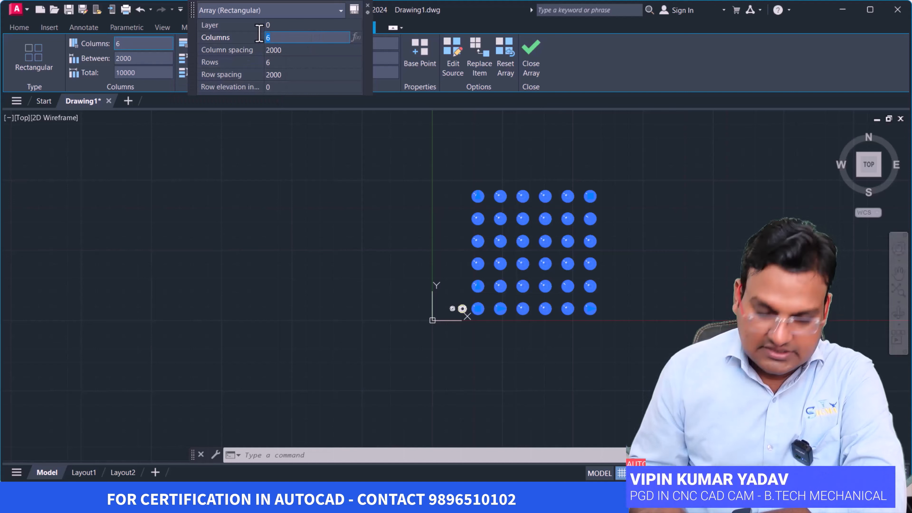
pyautogui.write('3')
pyautogui.click(311, 74)
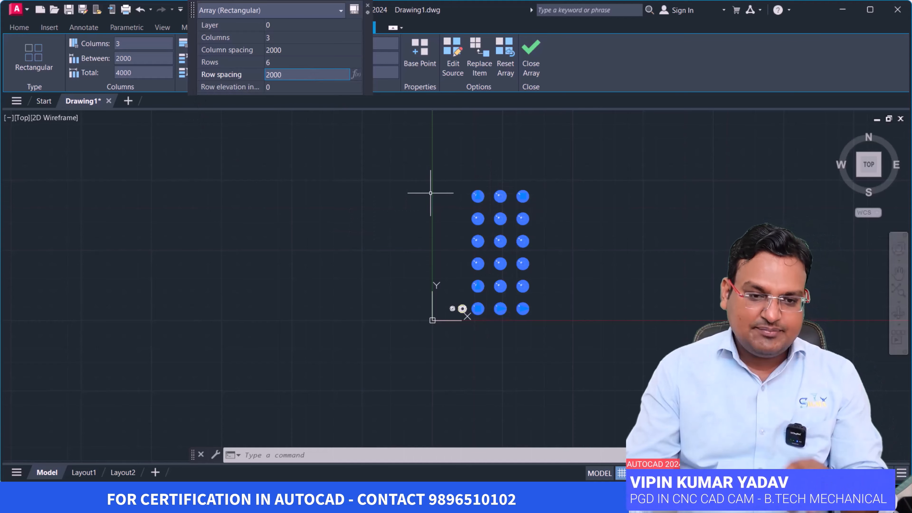
pyautogui.scroll(4, 481, 237)
pyautogui.scroll(-2, 489, 239)
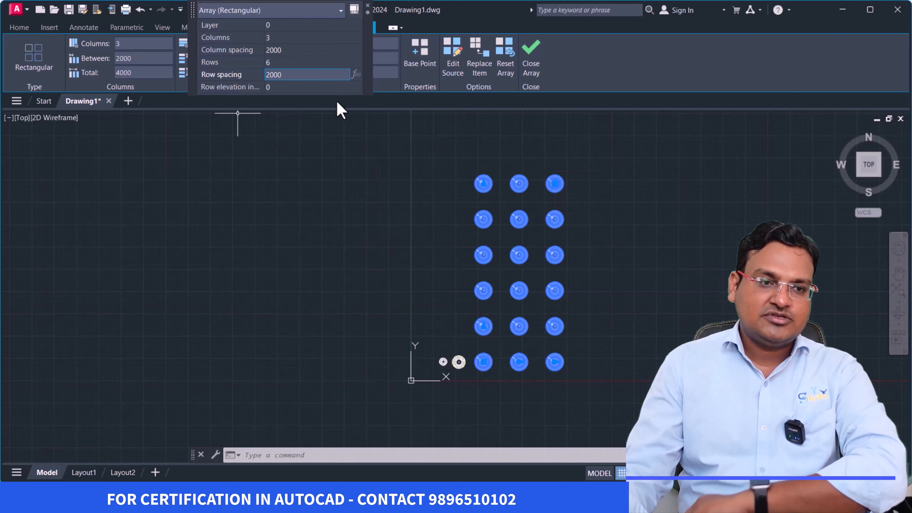
pyautogui.click(530, 54)
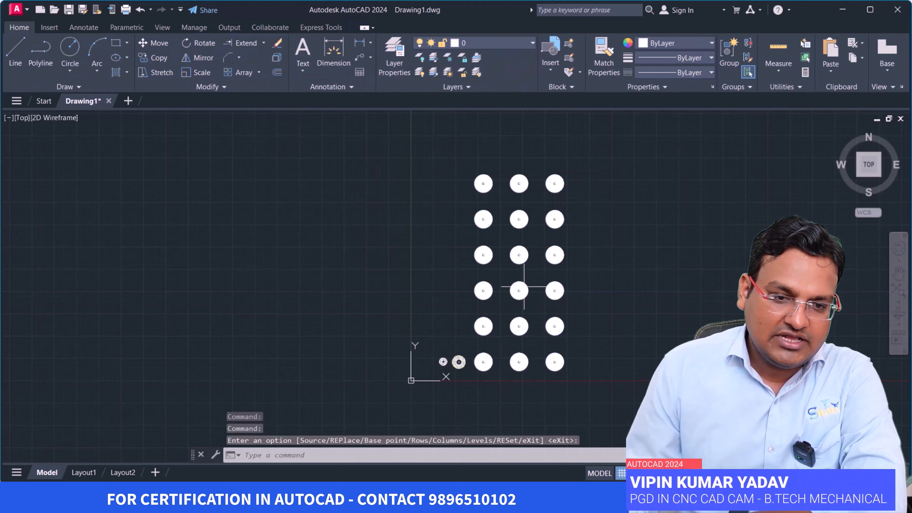
pyautogui.moveTo(517, 294); pyautogui.dragTo(391, 237, button='middle')
pyautogui.scroll(8, 392, 237)
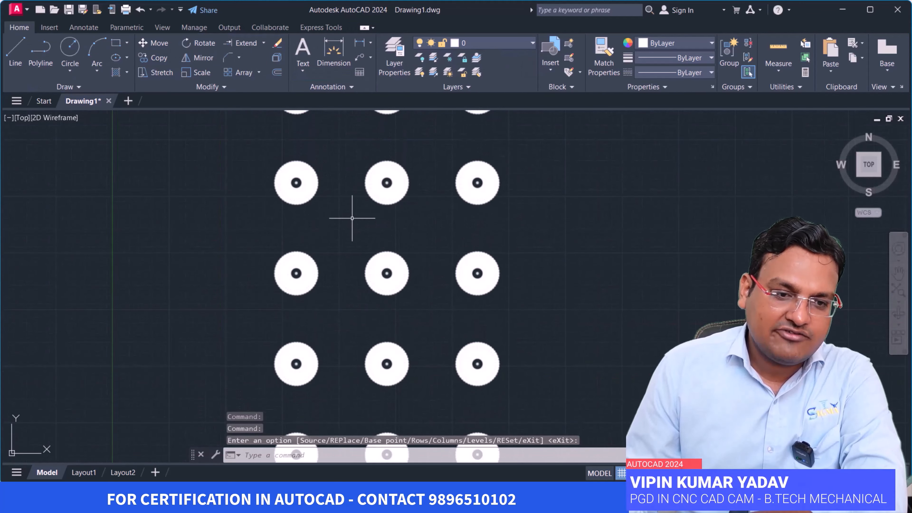
pyautogui.scroll(2, 372, 261)
pyautogui.moveTo(384, 269); pyautogui.dragTo(367, 437, button='middle')
pyautogui.scroll(-6, 354, 354)
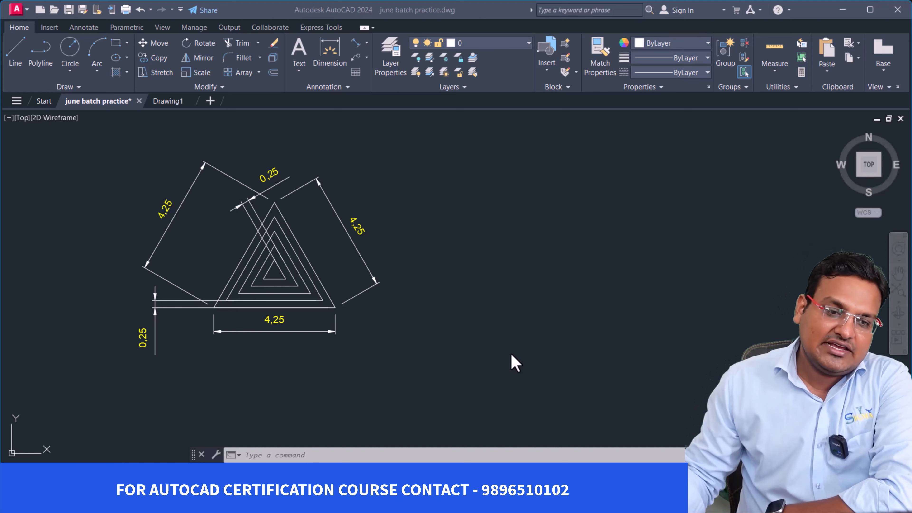
pyautogui.scroll(5, 265, 257)
pyautogui.scroll(-5, 275, 261)
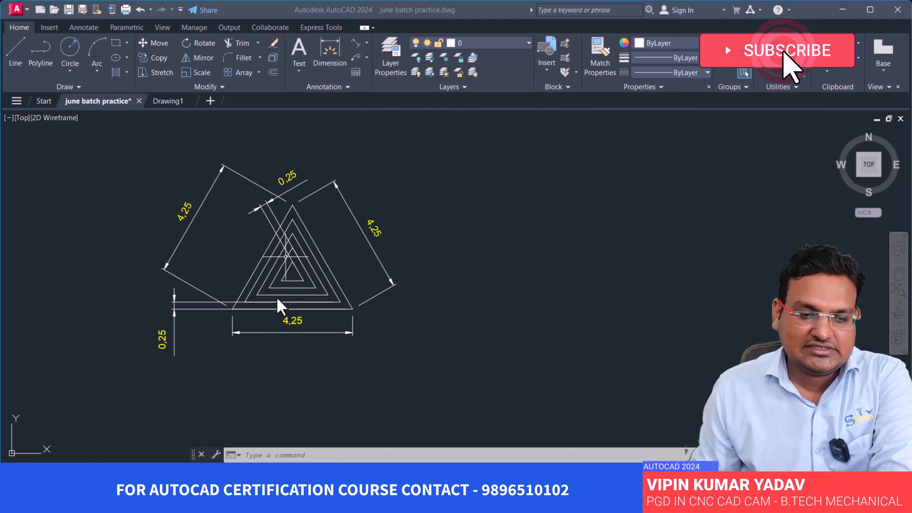
pyautogui.scroll(4, 339, 274)
pyautogui.scroll(-2, 336, 271)
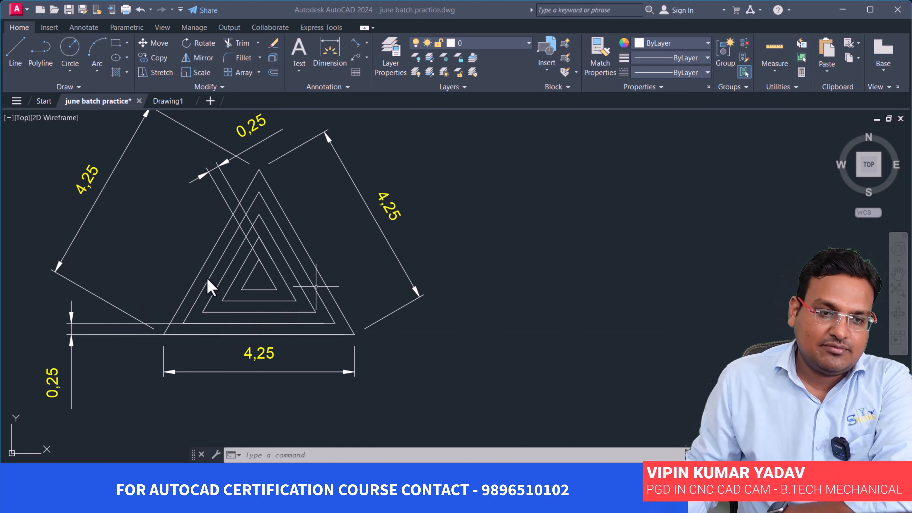
# Step: Draw a horizontal line 4.25 long in the empty area to the right of the dimensioned nested triangles
pyautogui.scroll(-2, 299, 297)
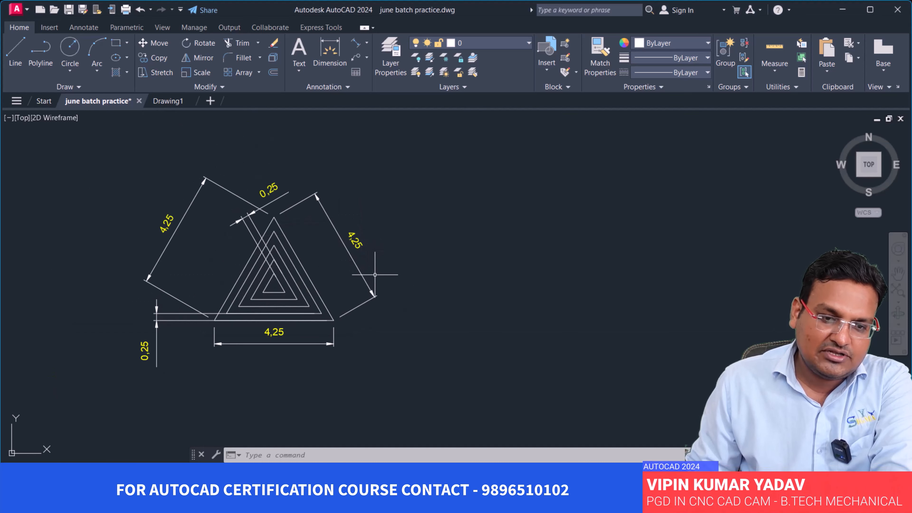
pyautogui.moveTo(407, 300); pyautogui.dragTo(352, 301, button='middle')
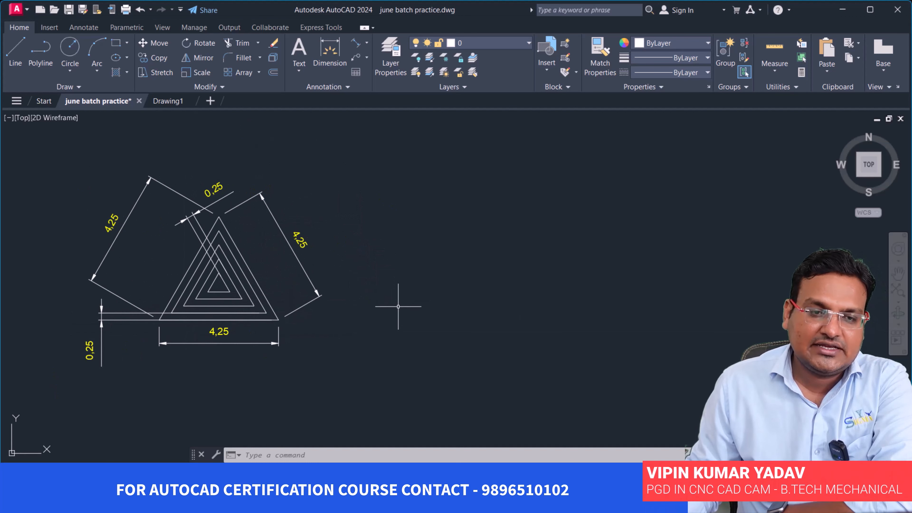
pyautogui.click(15, 52)
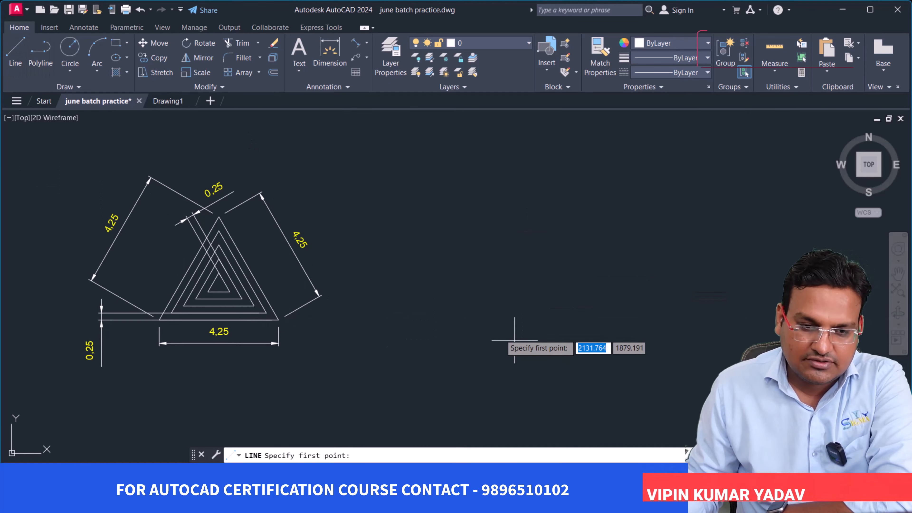
pyautogui.click(467, 317)
pyautogui.write('4.25')
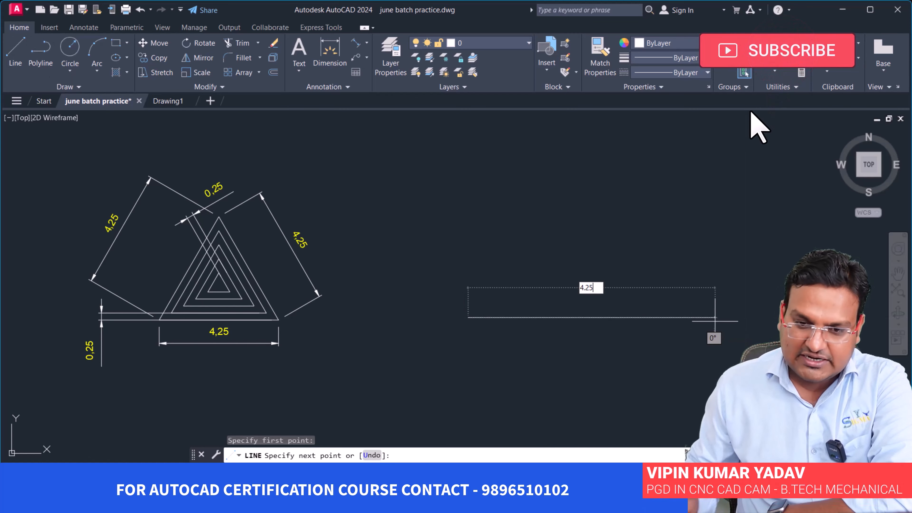
pyautogui.press('Return')
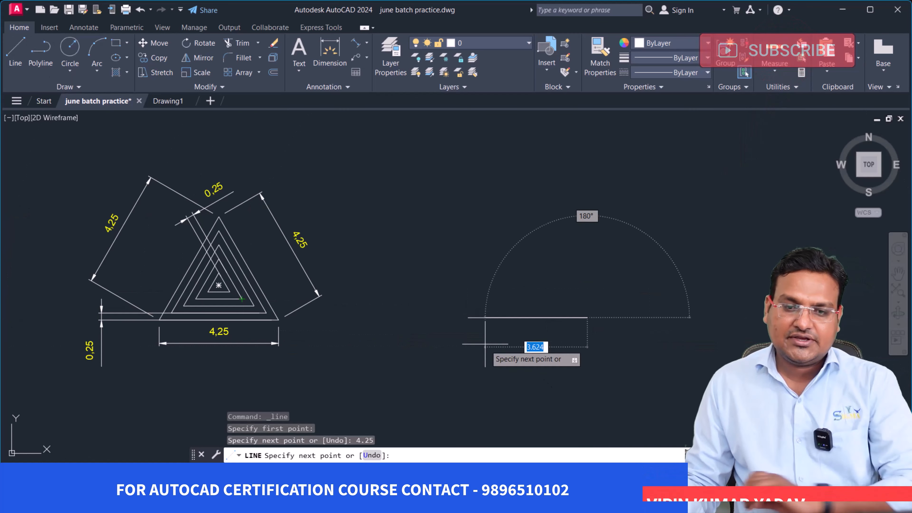
pyautogui.press('Return')
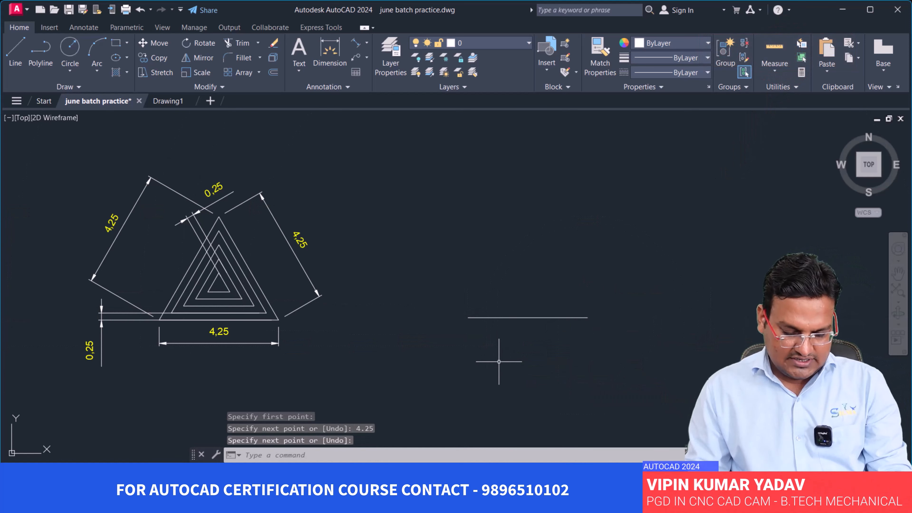
# Step: Draw a vertical line 4.25 long upward from the left endpoint of the horizontal base line
pyautogui.press('Return')
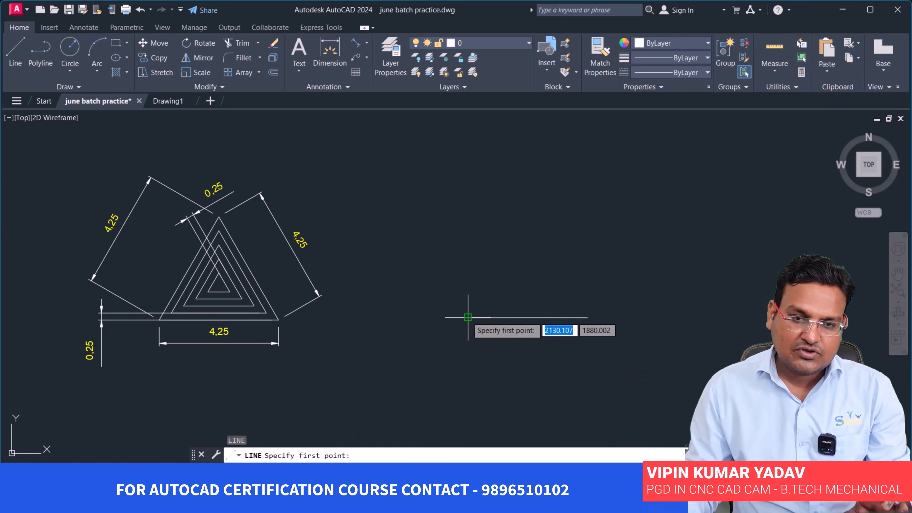
pyautogui.click(468, 317)
pyautogui.write('4')
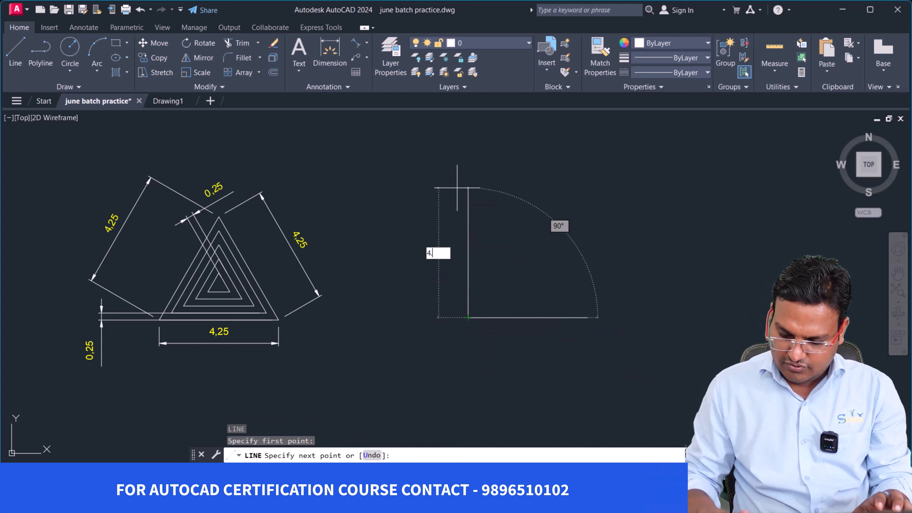
pyautogui.write('.25')
pyautogui.press('Return')
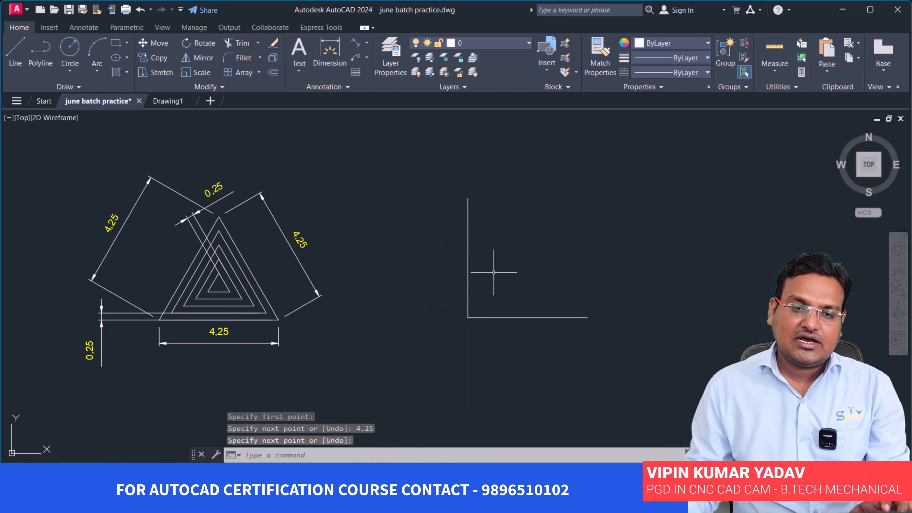
pyautogui.press('Return')
# Step: Rotate the vertical line by -30 degrees about its lower endpoint on the base line
pyautogui.click(465, 249)
pyautogui.click(468, 254)
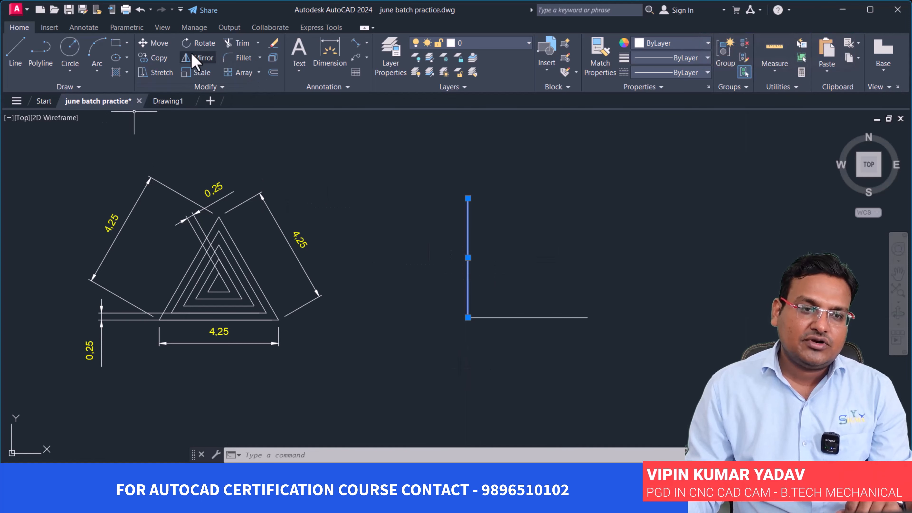
pyautogui.click(200, 43)
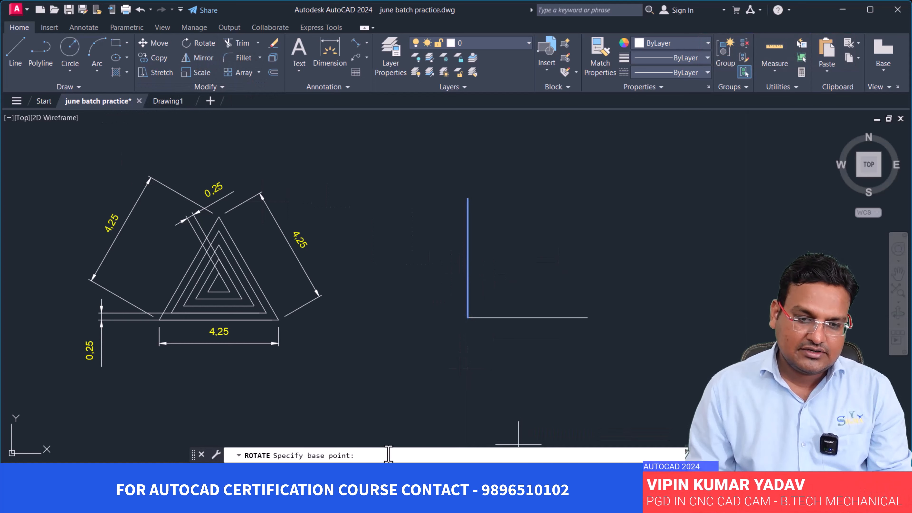
pyautogui.click(467, 317)
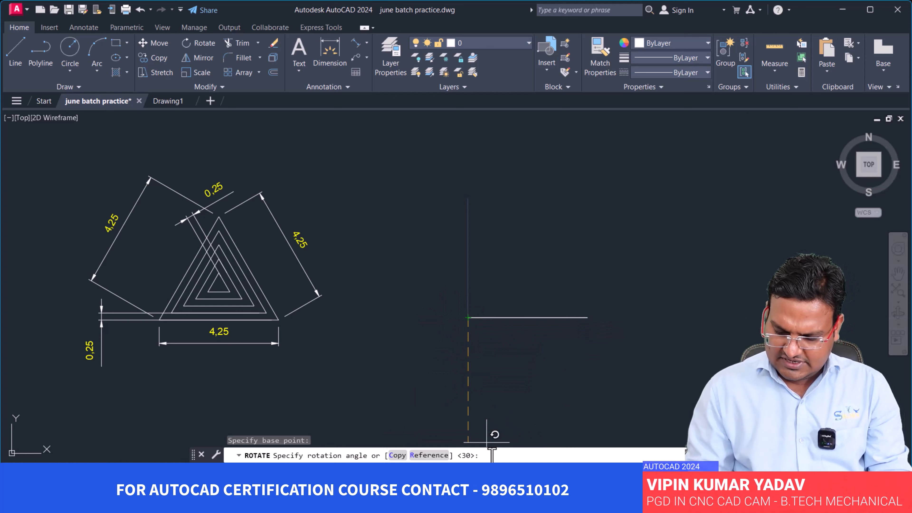
pyautogui.press('Return')
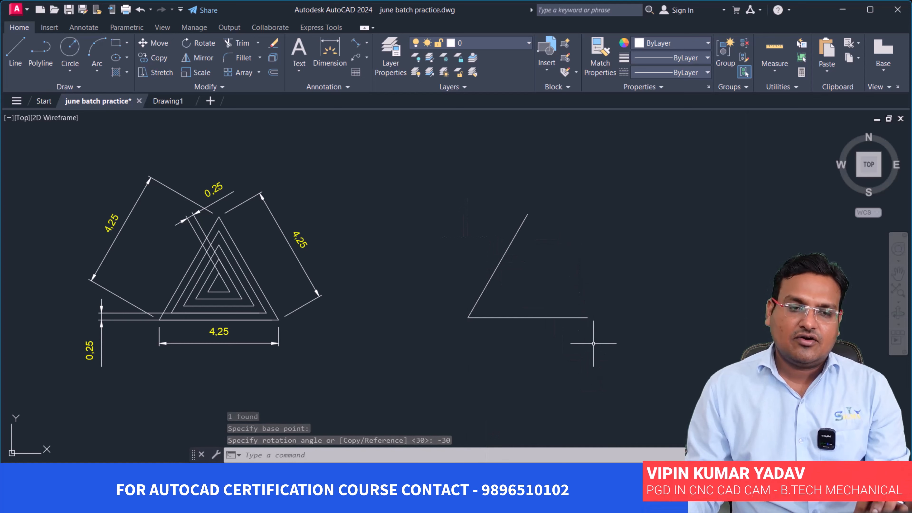
# Step: Draw a vertical line 4.25 long upward from the right endpoint of the horizontal base line
pyautogui.click(25, 54)
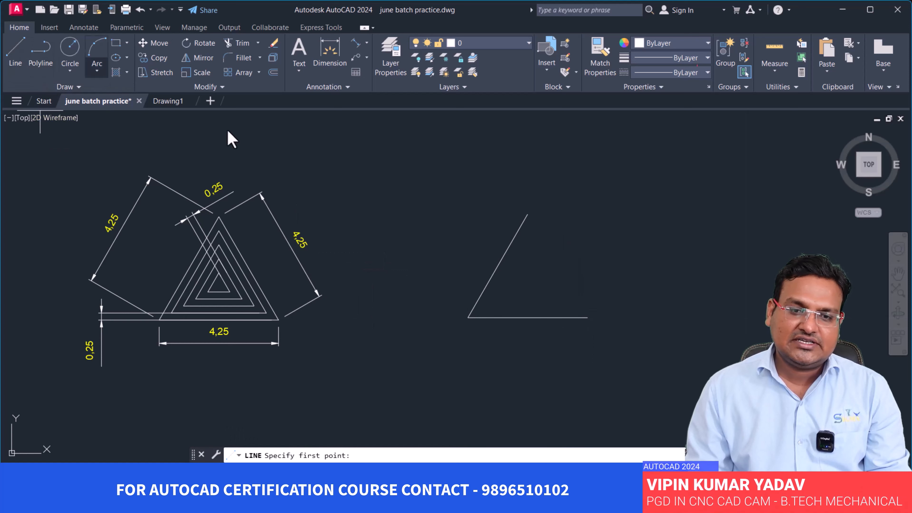
pyautogui.click(587, 317)
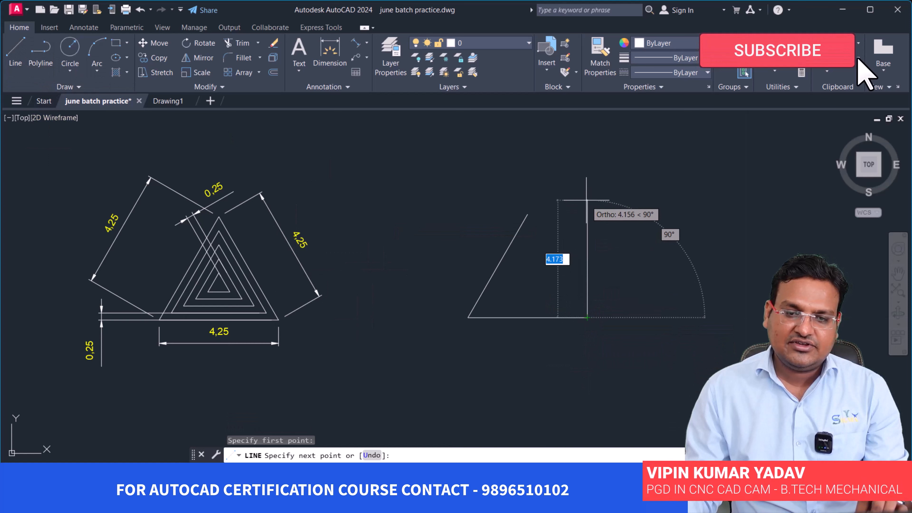
pyautogui.write('4.2')
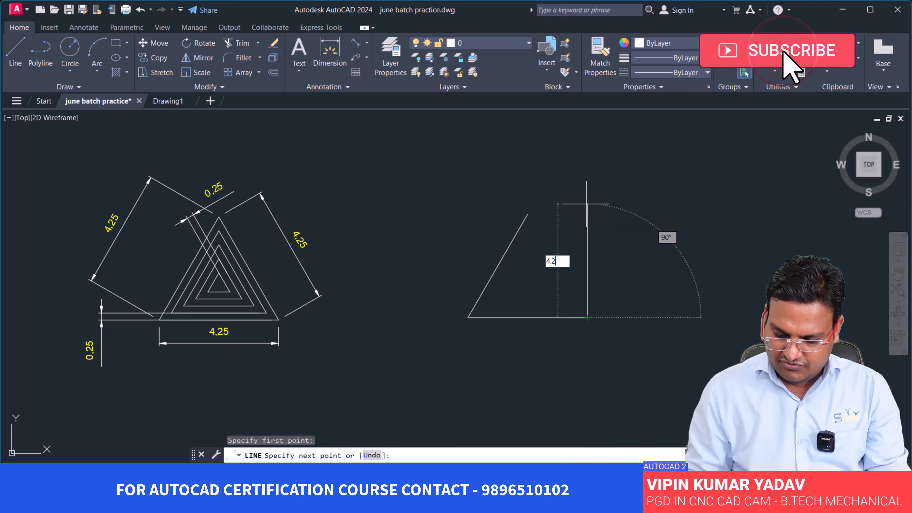
pyautogui.write('5')
pyautogui.press('Return')
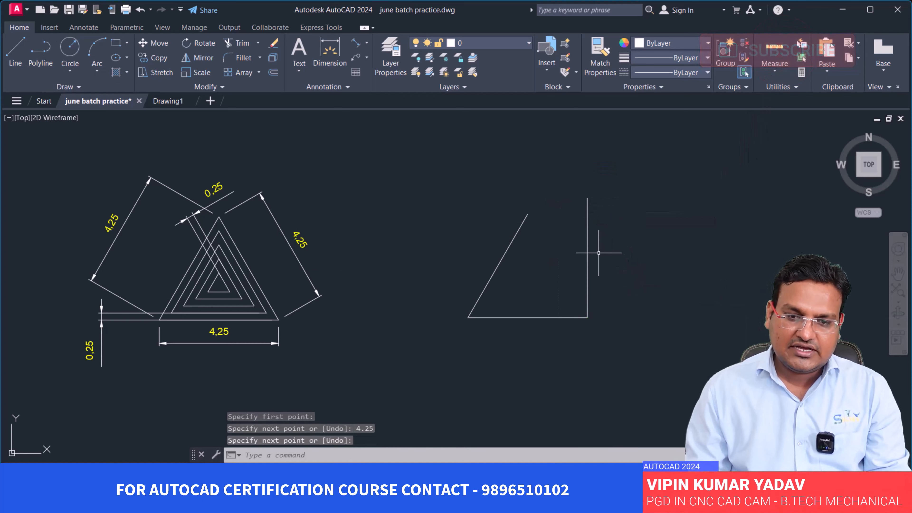
pyautogui.press('Return')
# Step: Rotate the new vertical line by 30 degrees about its lower endpoint to close the triangle
pyautogui.click(588, 248)
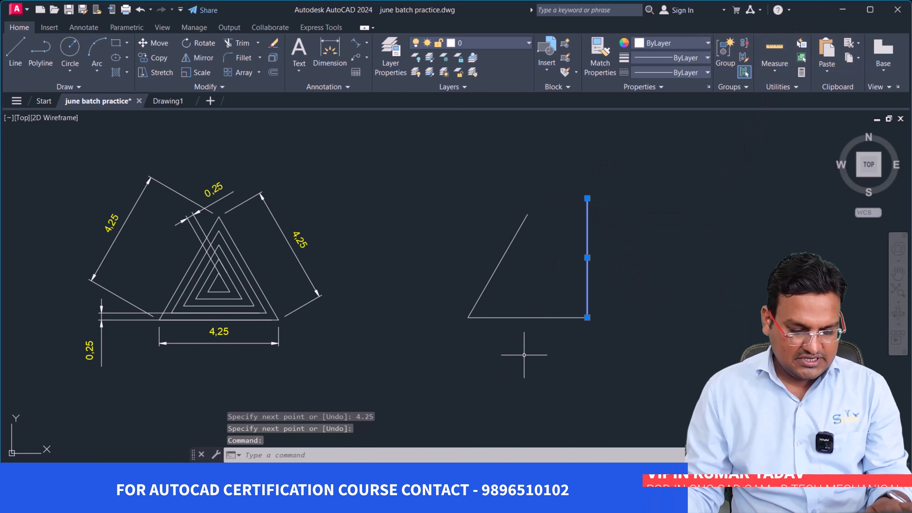
pyautogui.write('ro')
pyautogui.press('Return')
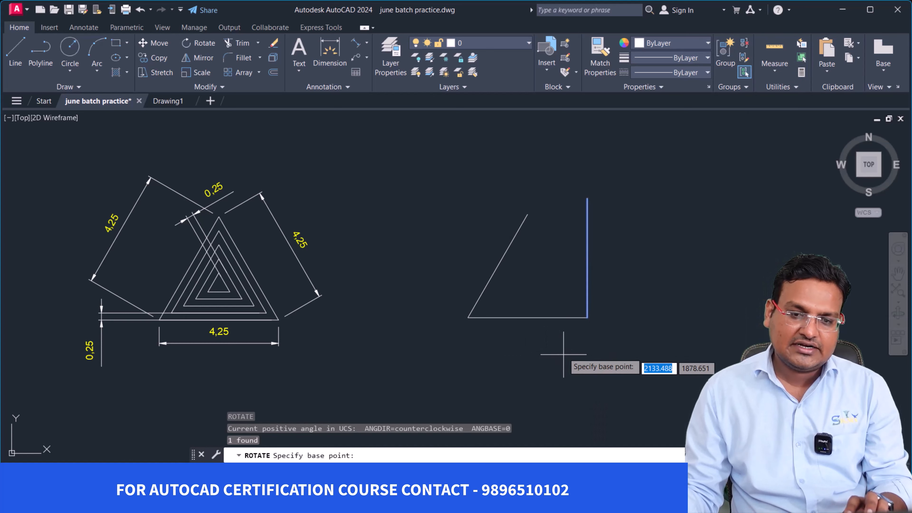
pyautogui.click(587, 316)
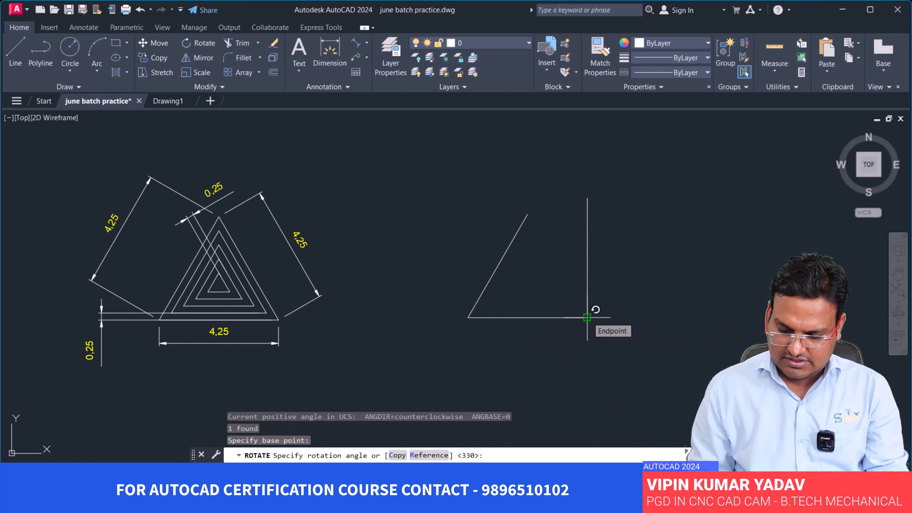
pyautogui.write('30')
pyautogui.press('Return')
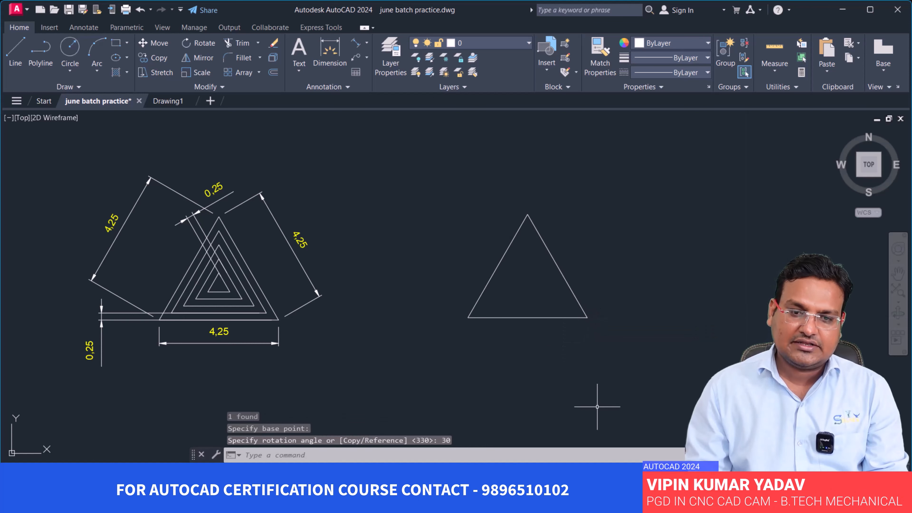
pyautogui.press('Return')
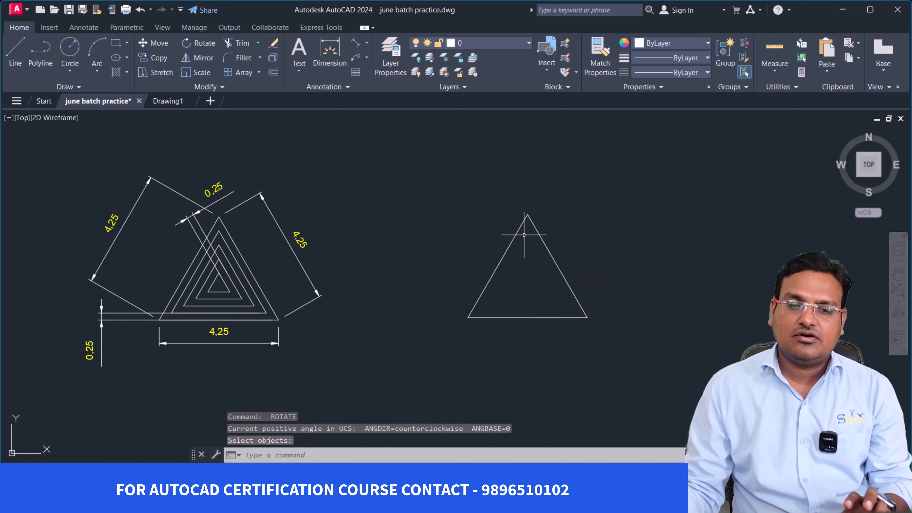
# Step: Erase the left slanted side of the new triangle
pyautogui.click(512, 242)
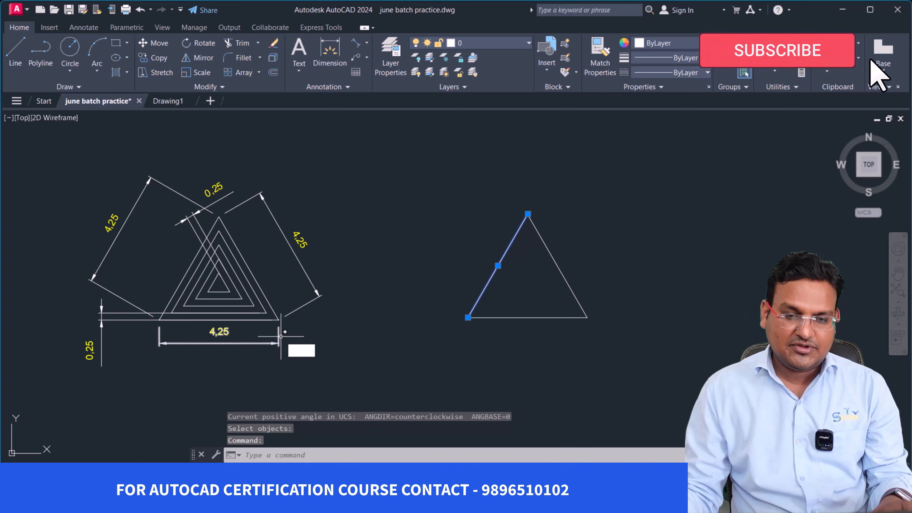
pyautogui.write('E')
pyautogui.press('Return')
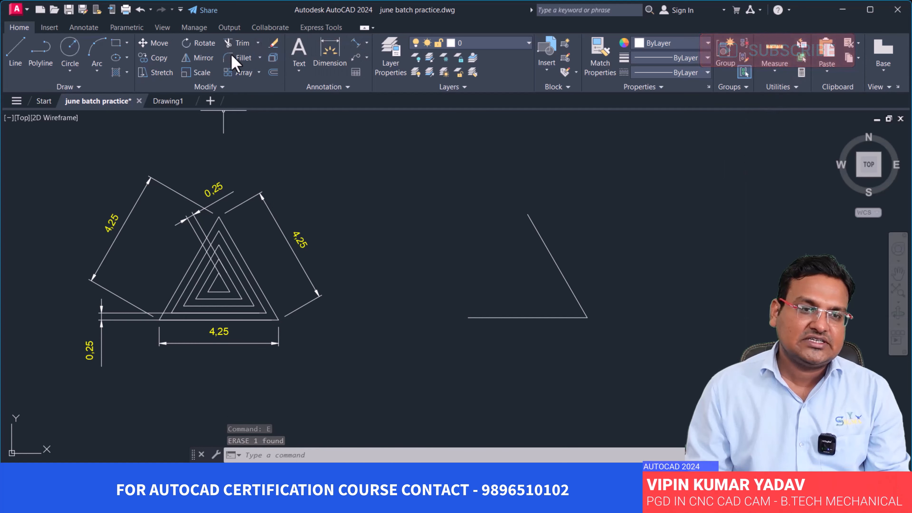
# Step: Mirror the right slanted side about a vertical axis through its upper endpoint, keeping the source line
pyautogui.click(196, 58)
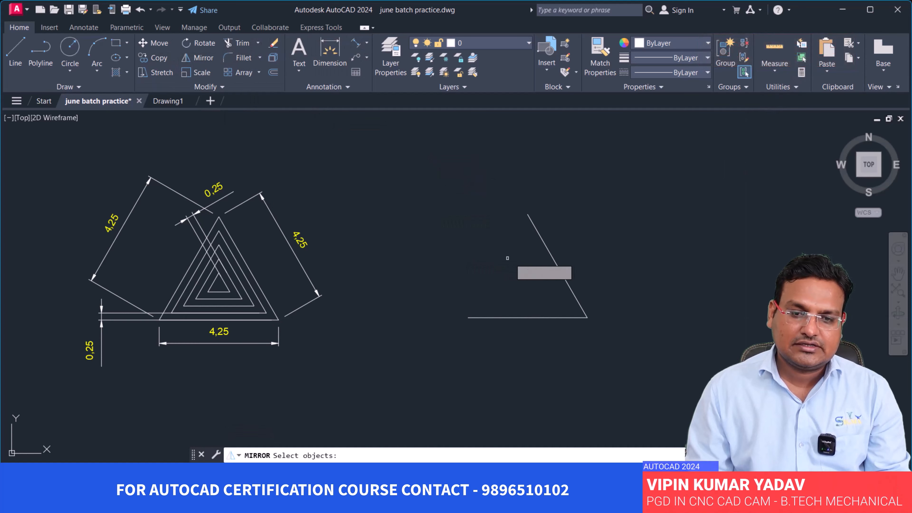
pyautogui.click(549, 256)
pyautogui.press('Return')
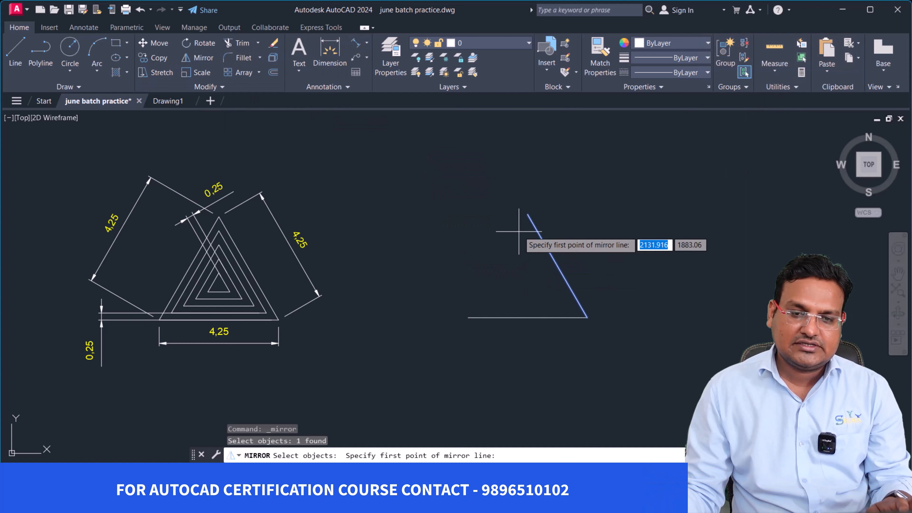
pyautogui.click(527, 214)
pyautogui.click(525, 439)
pyautogui.press('Return')
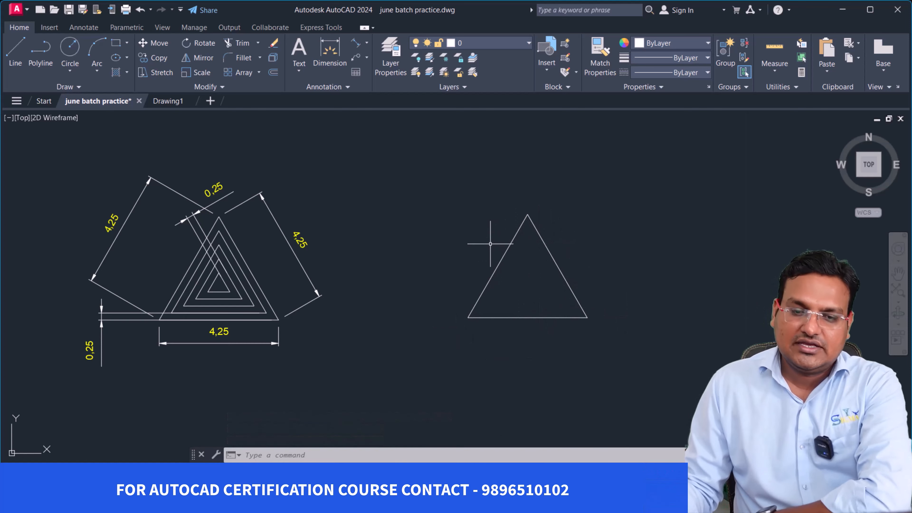
pyautogui.click(539, 232)
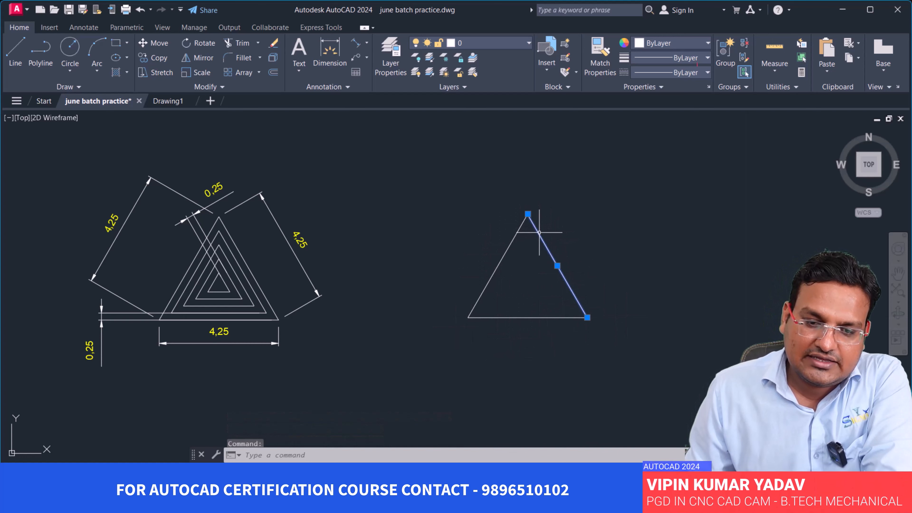
pyautogui.click(513, 238)
pyautogui.click(519, 318)
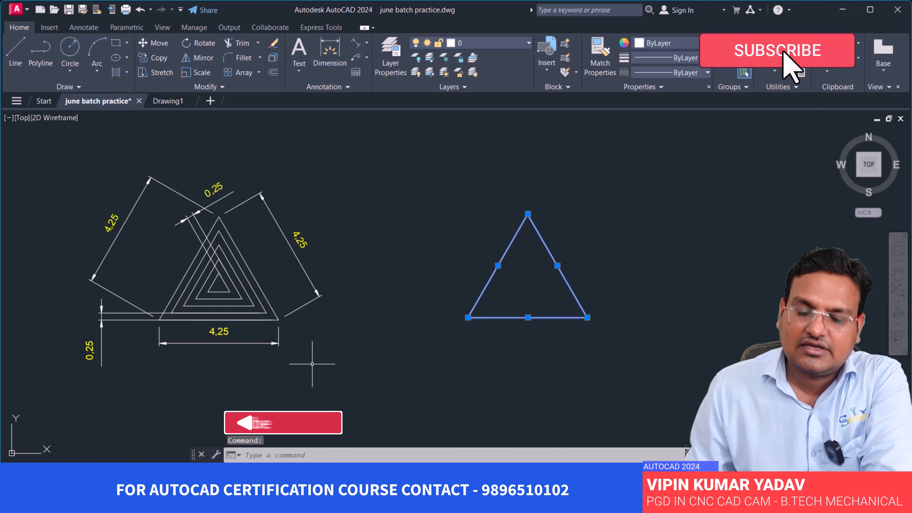
pyautogui.press('Escape')
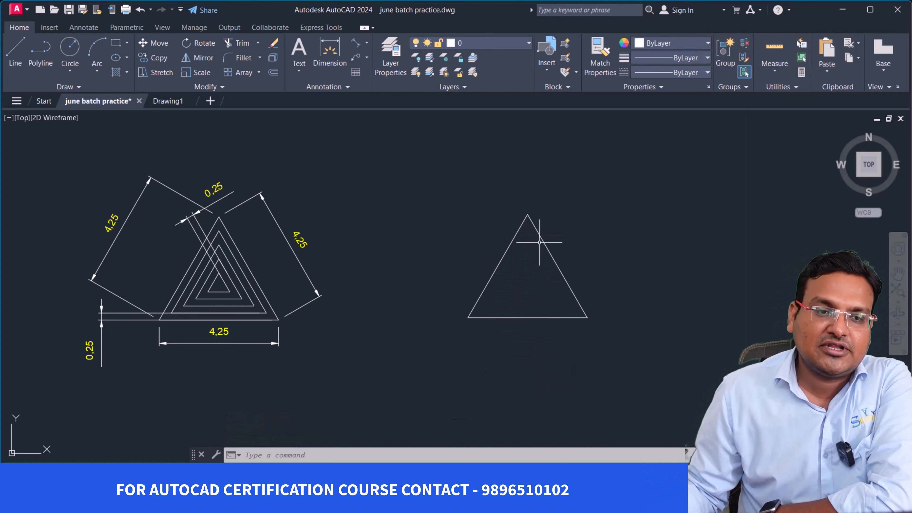
# Step: Offset the new triangle's base line inward by 0.25
pyautogui.click(272, 73)
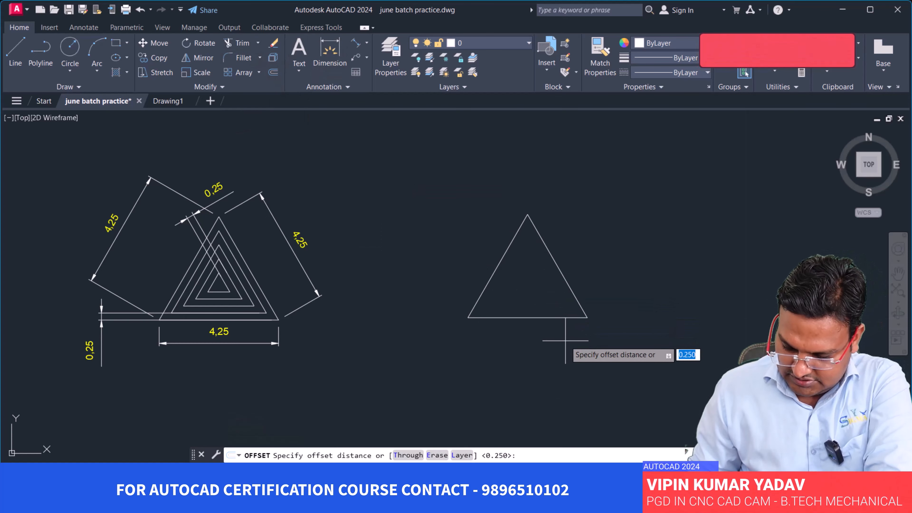
pyautogui.write('0.25')
pyautogui.press('Return')
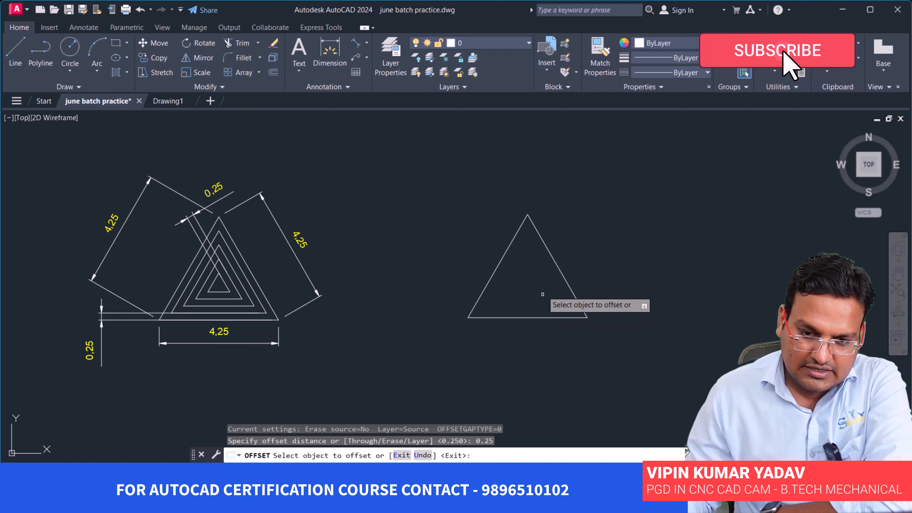
pyautogui.click(540, 316)
pyautogui.click(537, 279)
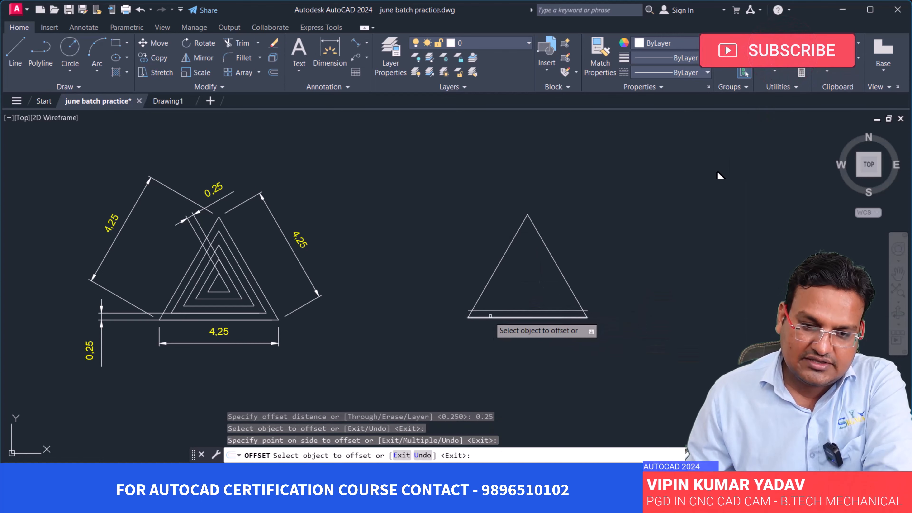
pyautogui.press('Return')
pyautogui.scroll(4, 504, 339)
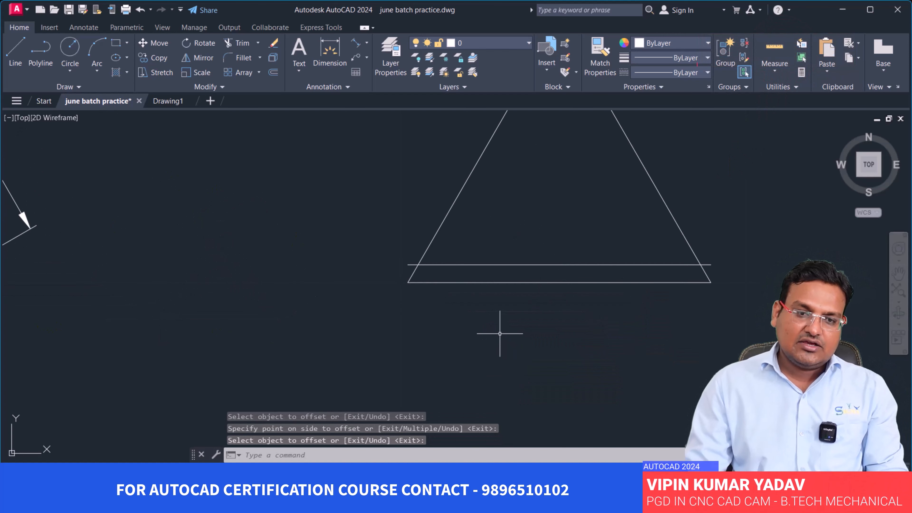
pyautogui.click(440, 265)
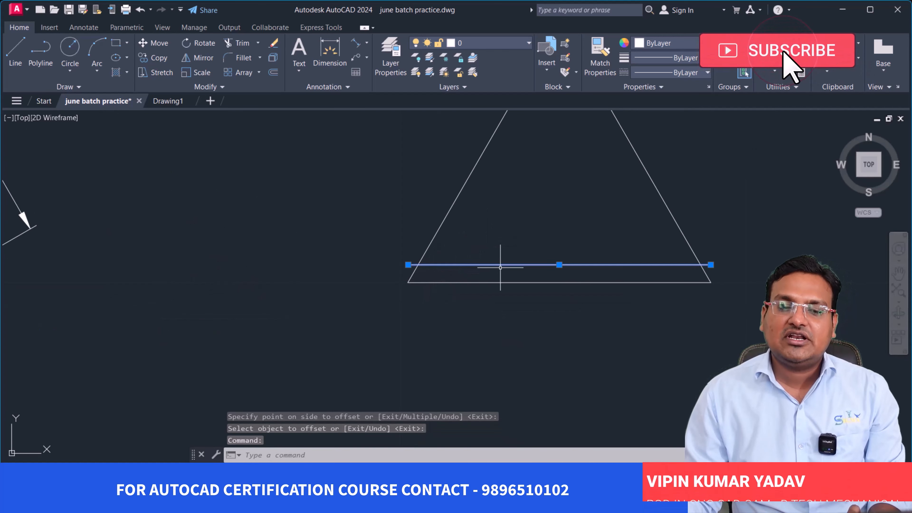
pyautogui.write('o')
pyautogui.press('Return')
pyautogui.press('Return')
pyautogui.click(454, 264)
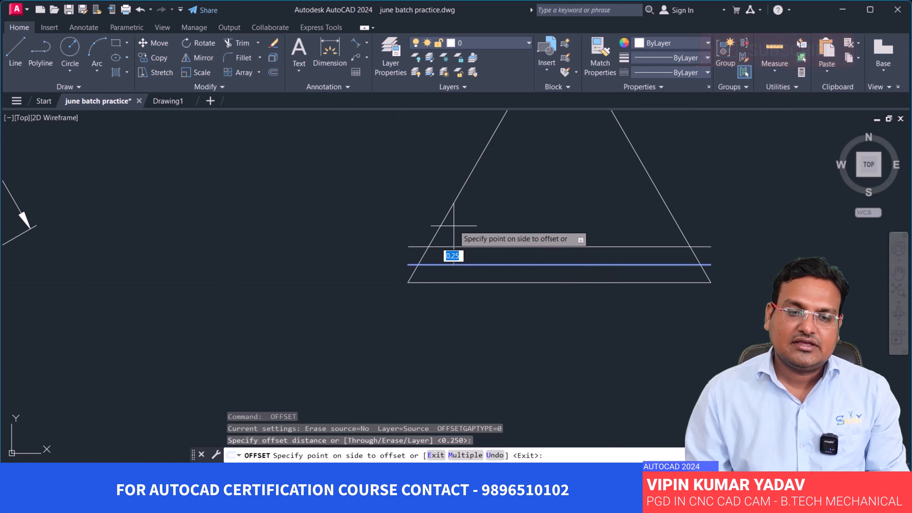
pyautogui.press('Escape')
# Step: Offset the new triangle's left slanted side inward by 0.25
pyautogui.press('Return')
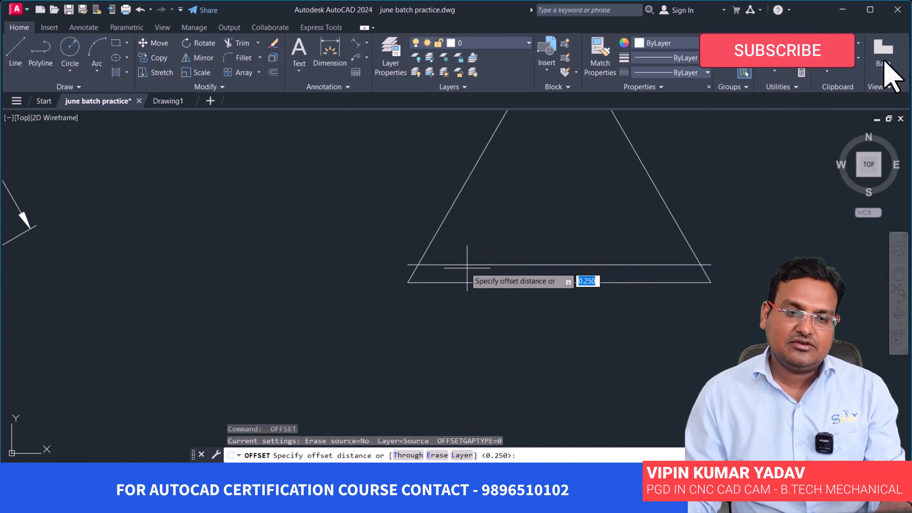
pyautogui.press('Return')
pyautogui.click(448, 218)
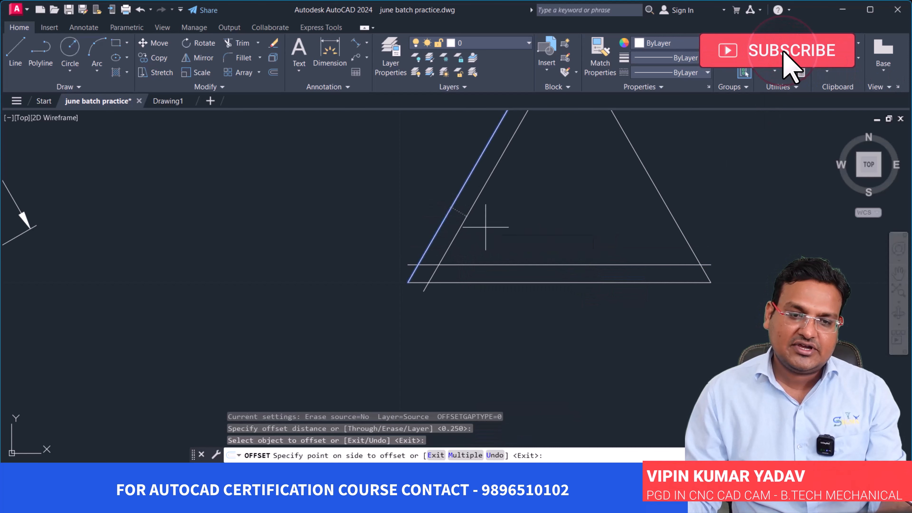
pyautogui.click(517, 232)
pyautogui.press('Return')
# Step: Offset the new triangle's right slanted side inward by 0.25
pyautogui.press('Return')
pyautogui.press('Return')
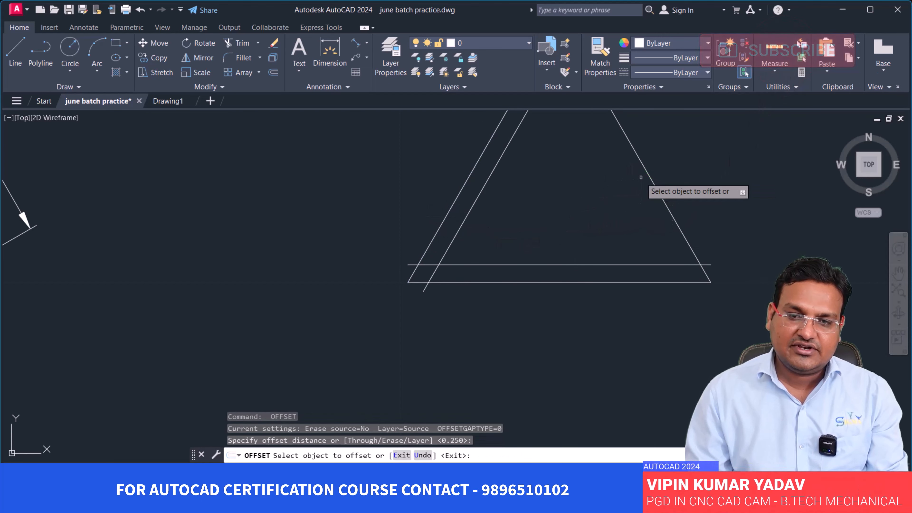
pyautogui.click(654, 185)
pyautogui.click(628, 192)
pyautogui.press('Return')
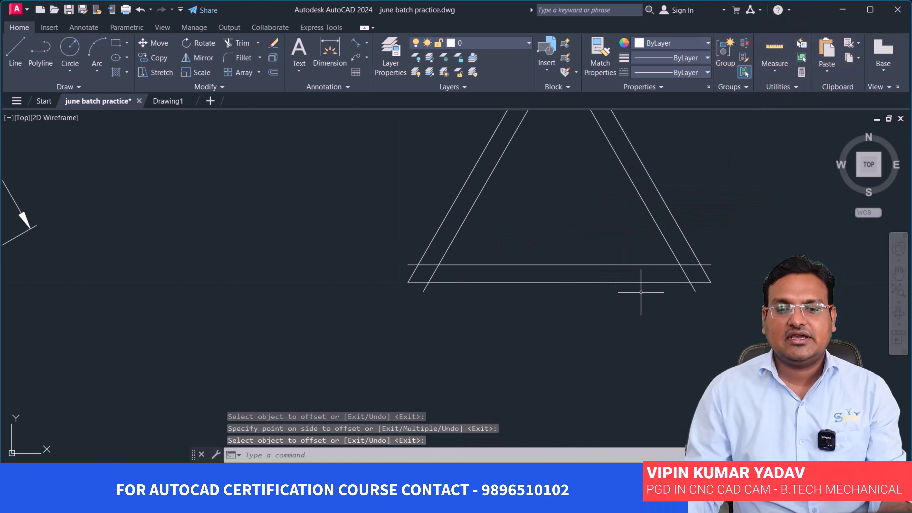
pyautogui.scroll(-2, 641, 292)
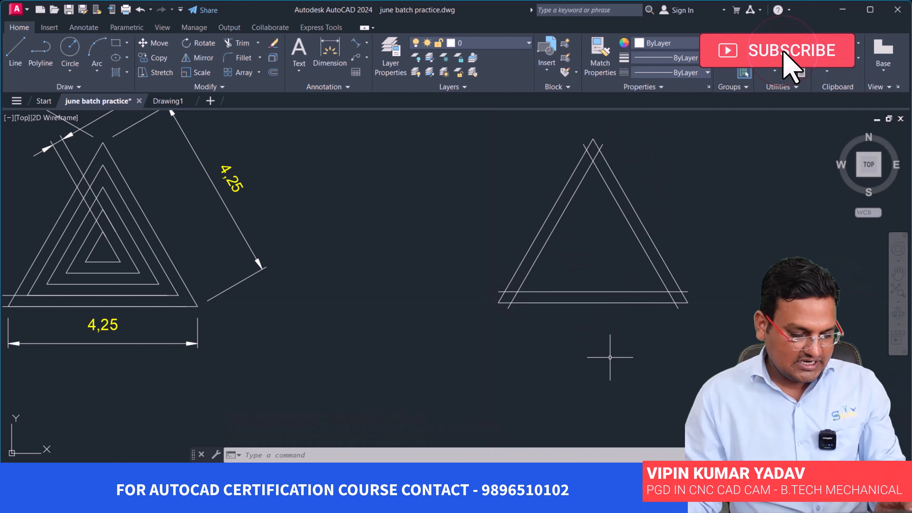
# Step: Undo the inward offsets of all three sides of the new triangle
pyautogui.hotkey('ctrl', 'z')
pyautogui.hotkey('ctrl', 'z')
pyautogui.hotkey('ctrl', 'z')
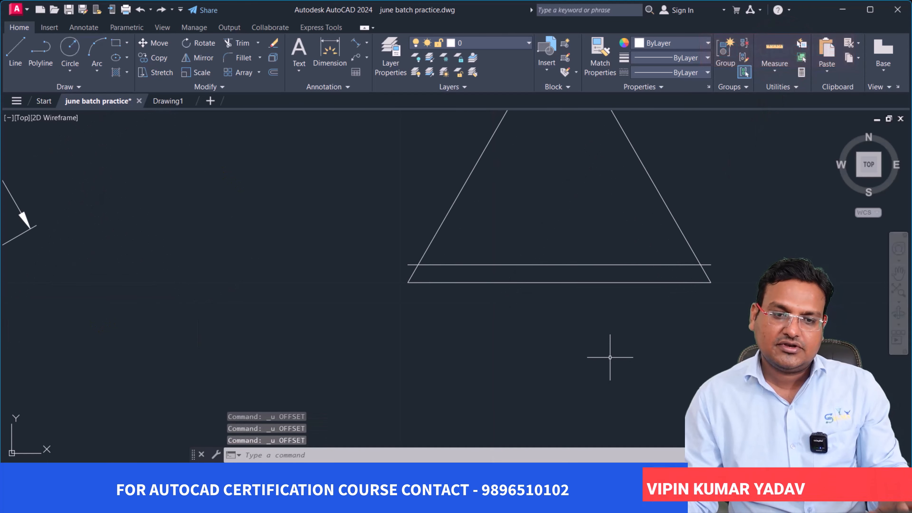
pyautogui.hotkey('ctrl', 'z')
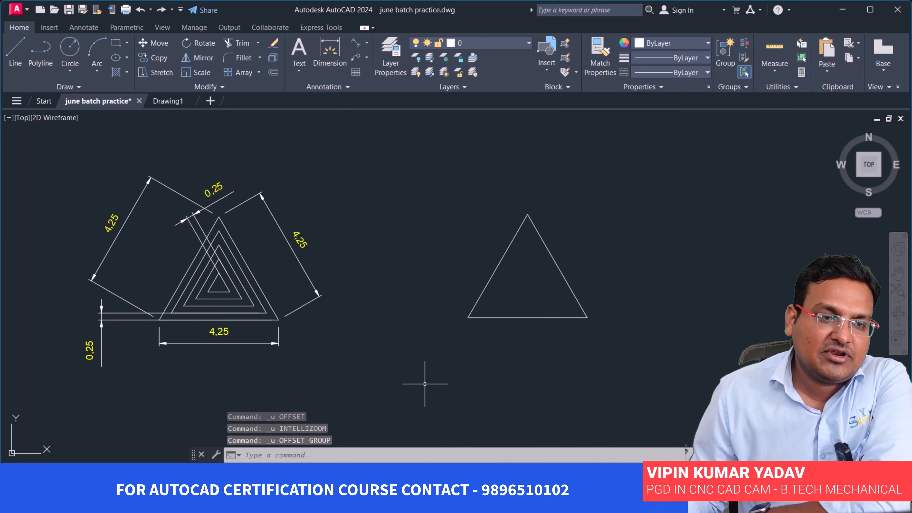
# Step: Join the new triangle's three sides into a single polyline, and check that it selects as one object
pyautogui.click(639, 348)
pyautogui.click(411, 160)
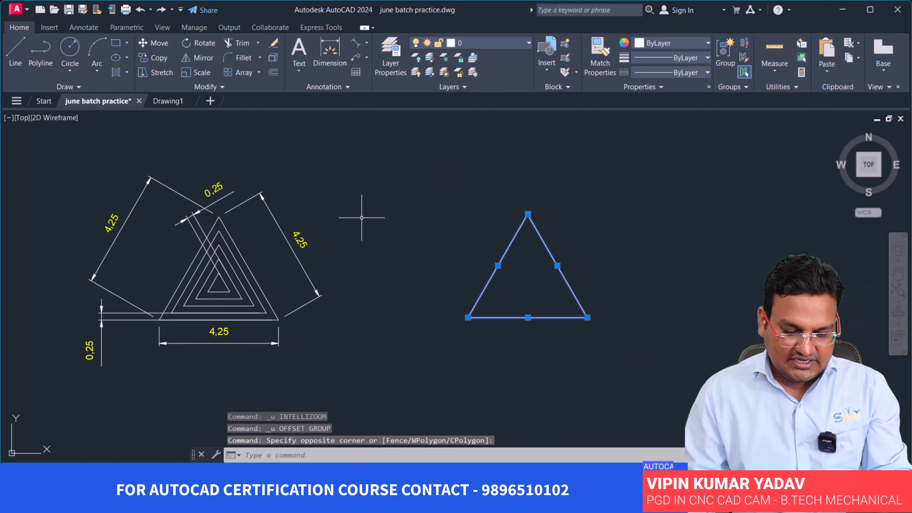
pyautogui.write('j')
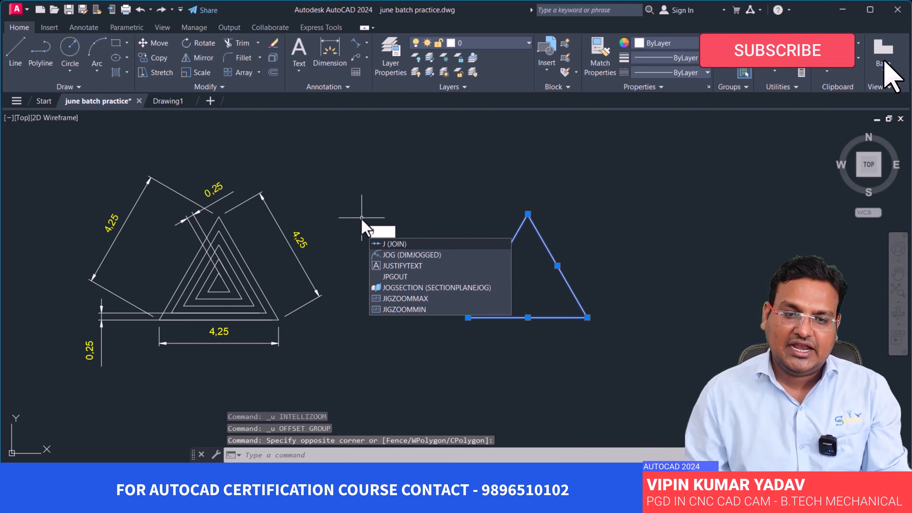
pyautogui.press('Return')
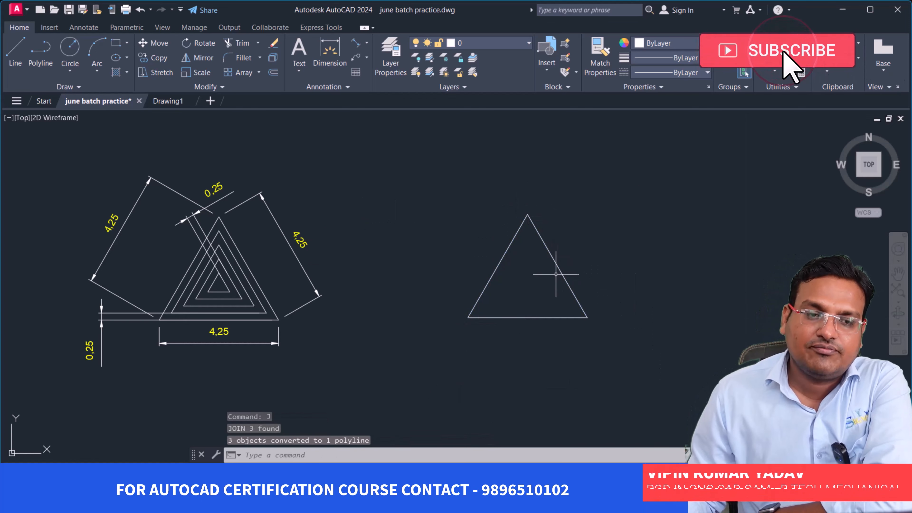
pyautogui.click(534, 317)
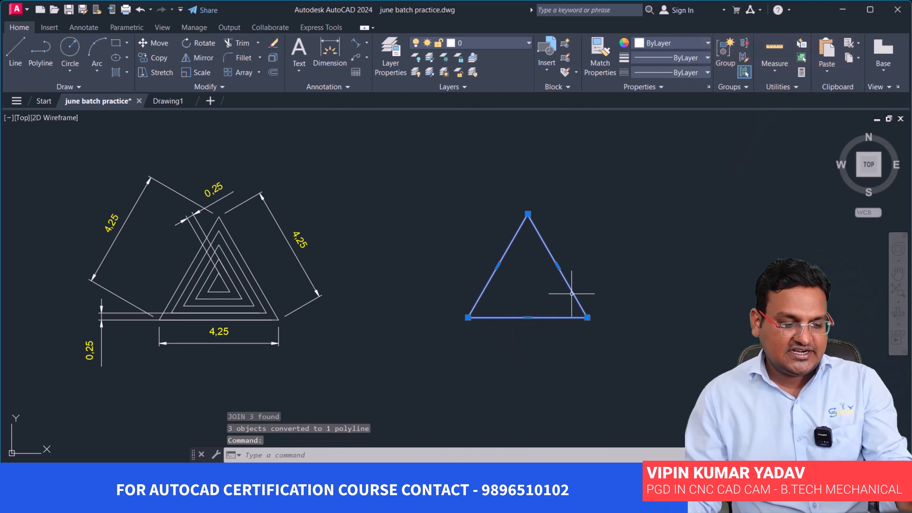
pyautogui.press('Escape')
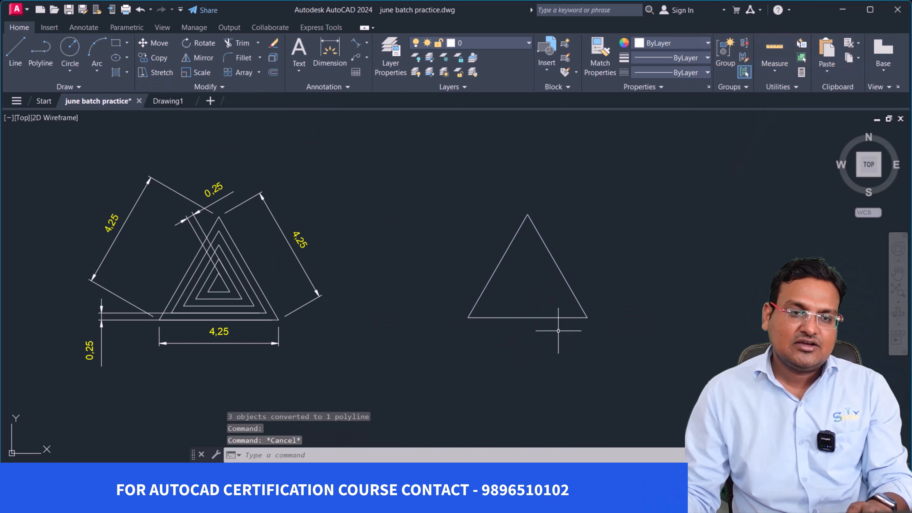
pyautogui.click(273, 72)
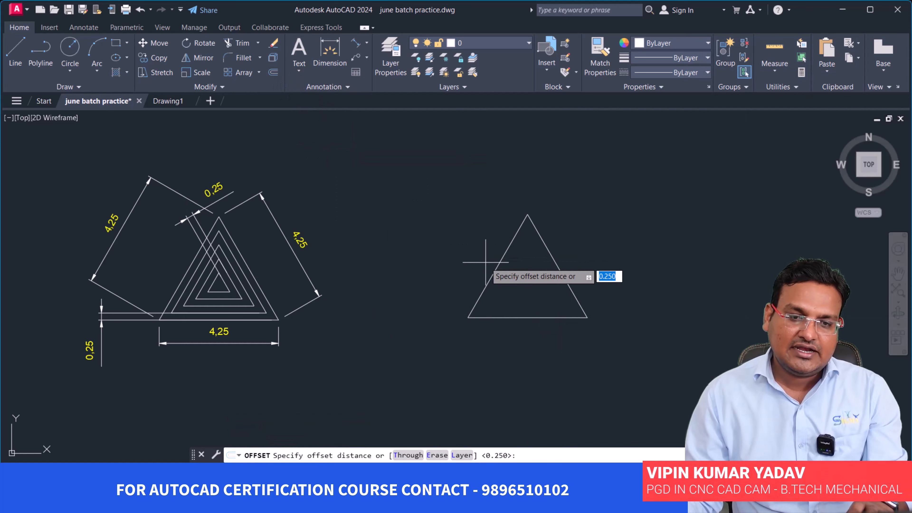
pyautogui.press('Return')
pyautogui.press('Escape')
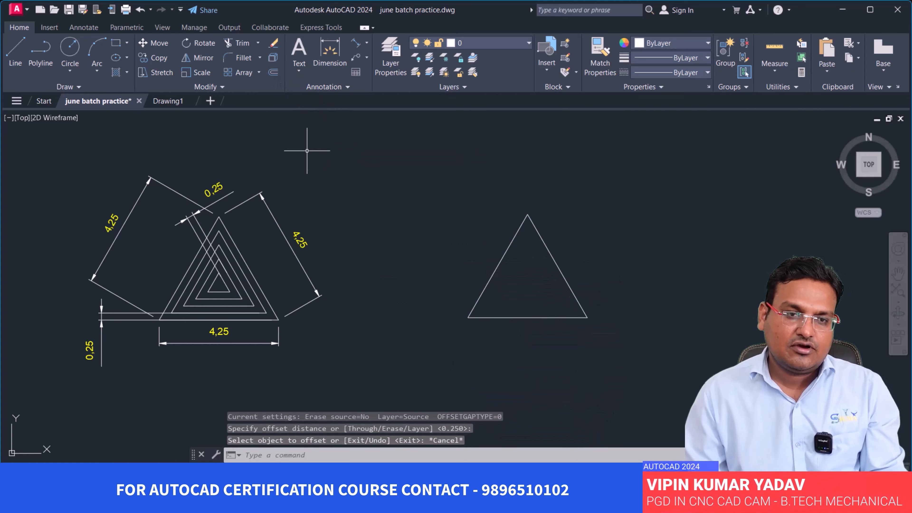
# Step: Offset the joined triangle polyline inward by 0.25
pyautogui.click(274, 73)
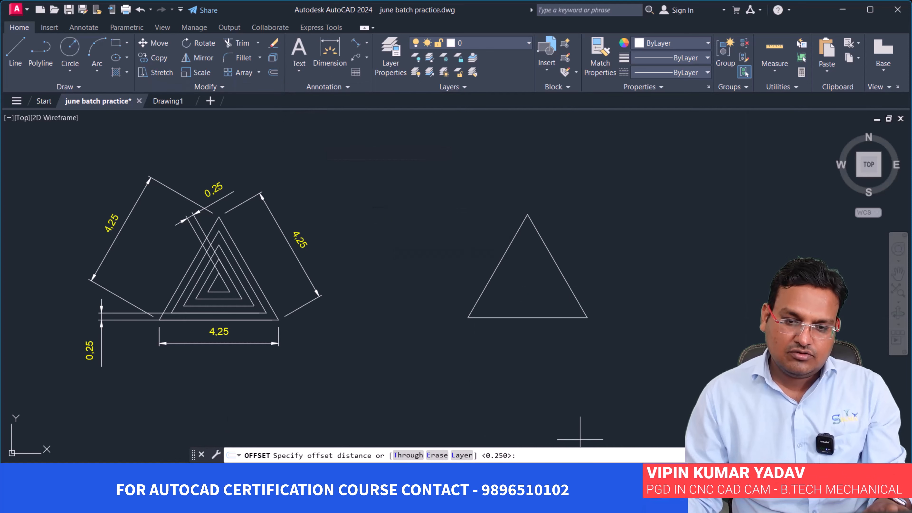
pyautogui.write('0.2')
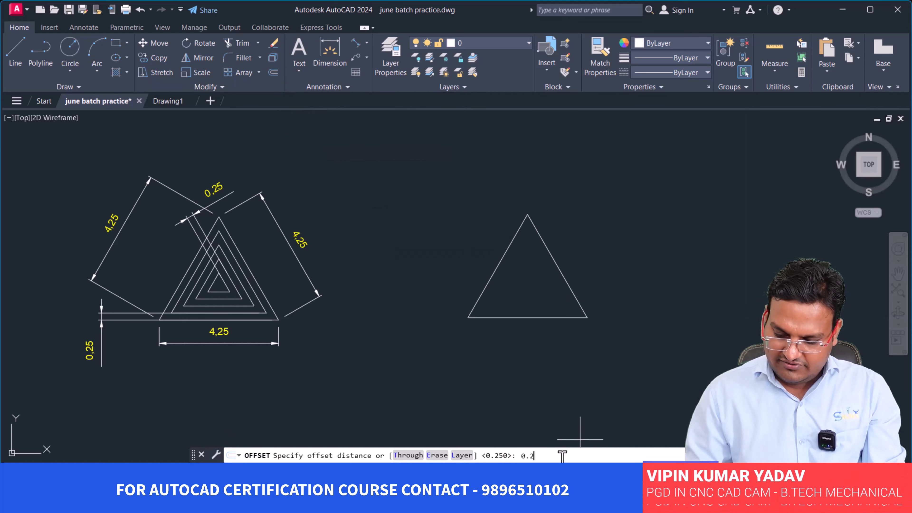
pyautogui.write('5')
pyautogui.press('Return')
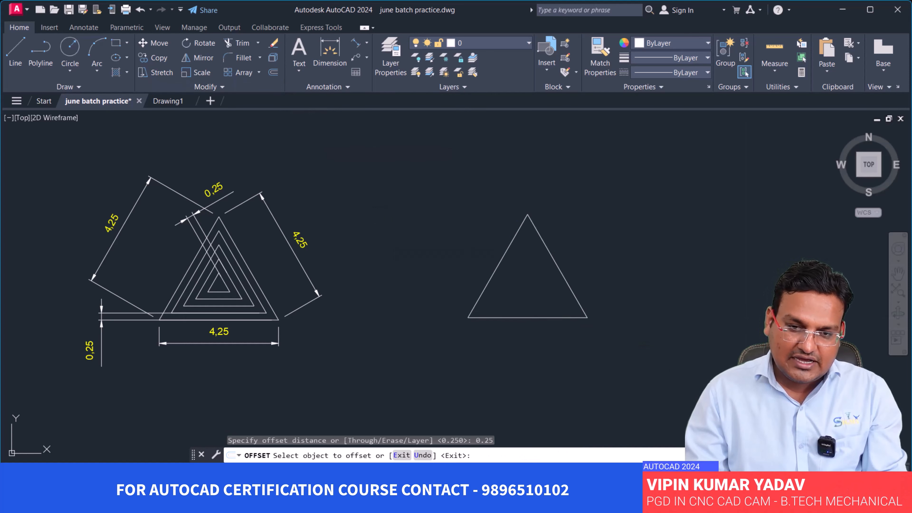
pyautogui.click(530, 317)
pyautogui.click(528, 305)
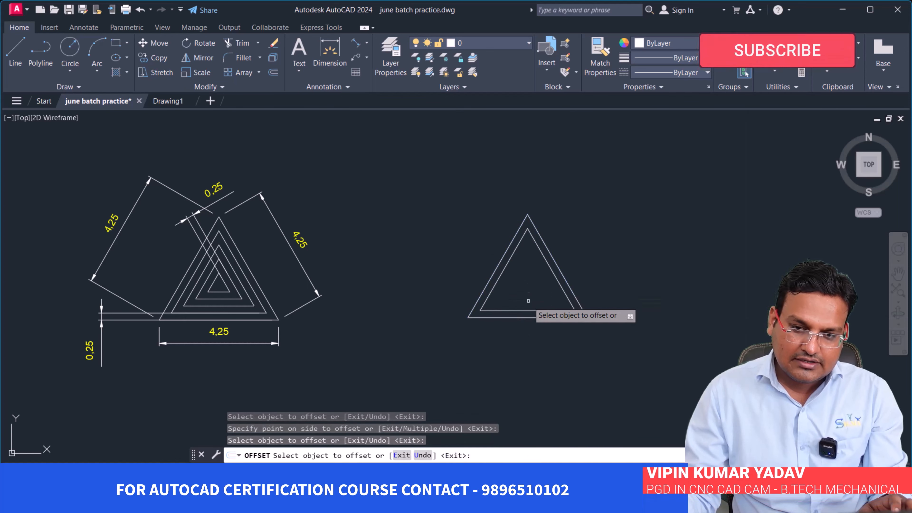
# Step: Offset each successive innermost triangle inward at the same distance to produce three more nested triangles
pyautogui.click(528, 310)
pyautogui.click(528, 293)
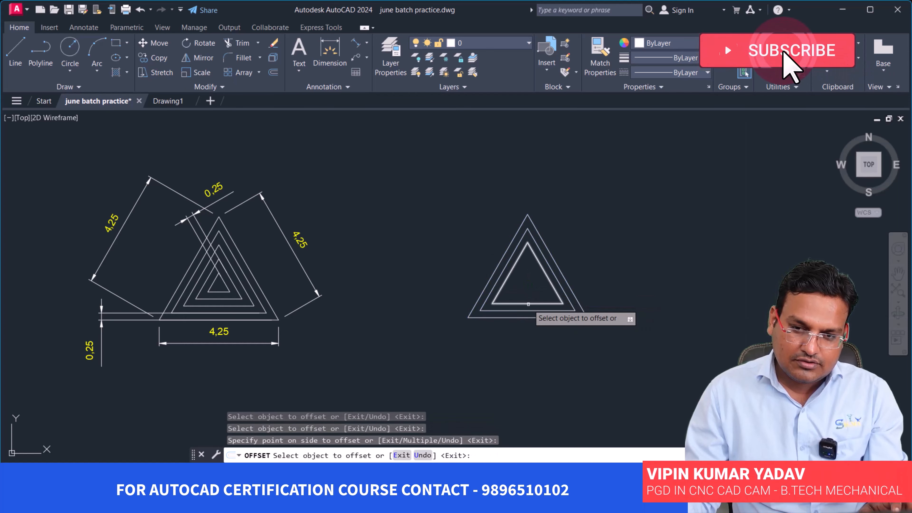
pyautogui.click(527, 304)
pyautogui.click(532, 287)
pyautogui.click(537, 296)
pyautogui.click(527, 284)
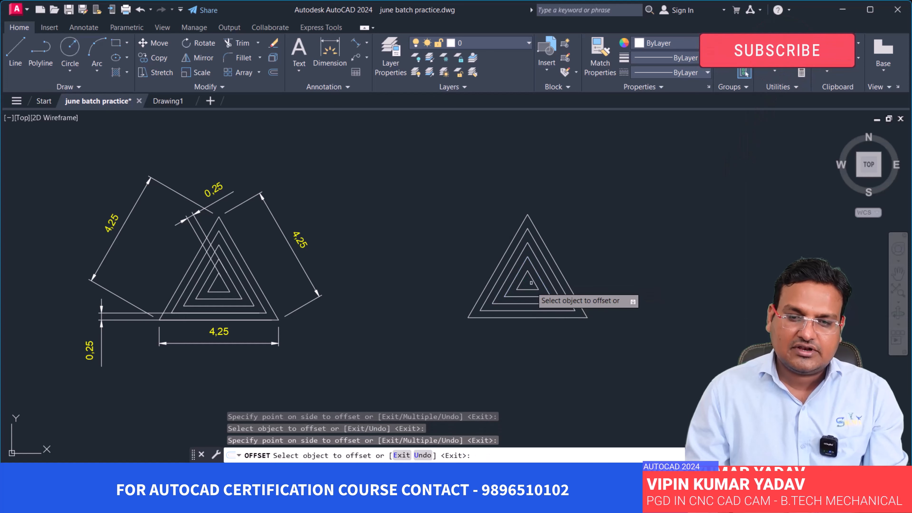
pyautogui.press('Return')
# Step: Examine the new nested triangles and compare them with the dimensioned reference drawing
pyautogui.scroll(4, 696, 304)
pyautogui.scroll(-3, 641, 330)
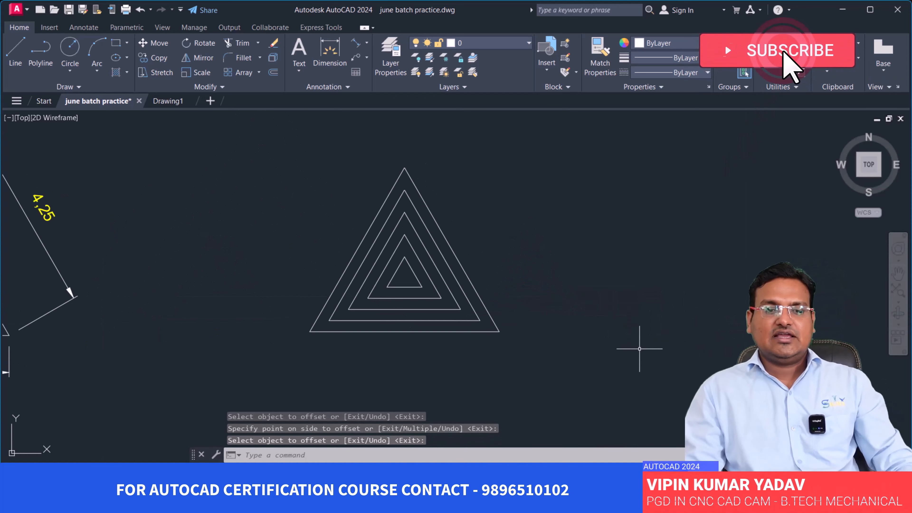
pyautogui.moveTo(655, 364); pyautogui.dragTo(721, 362, button='middle')
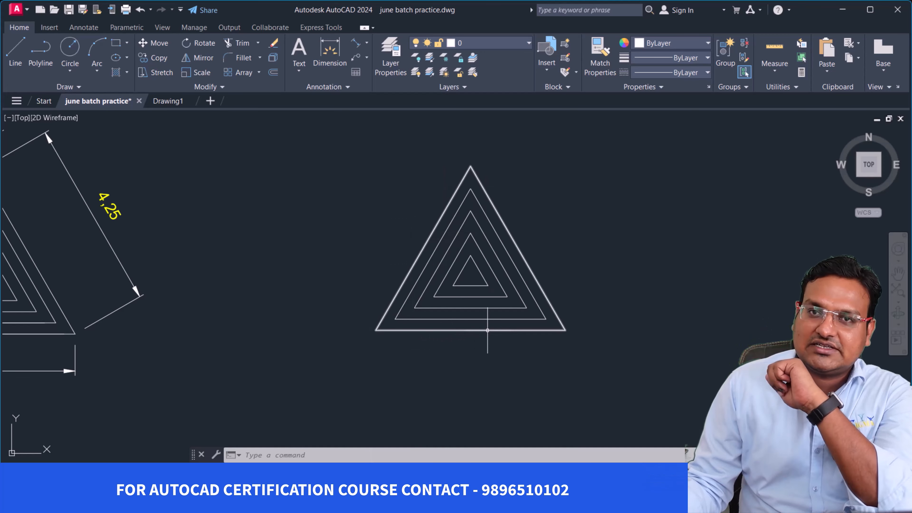
pyautogui.scroll(-4, 466, 387)
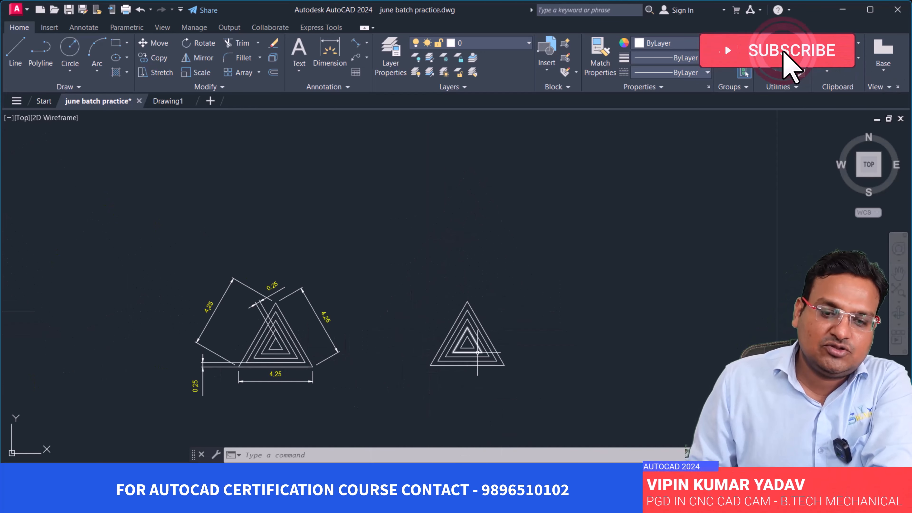
pyautogui.scroll(4, 452, 324)
pyautogui.scroll(-3, 508, 368)
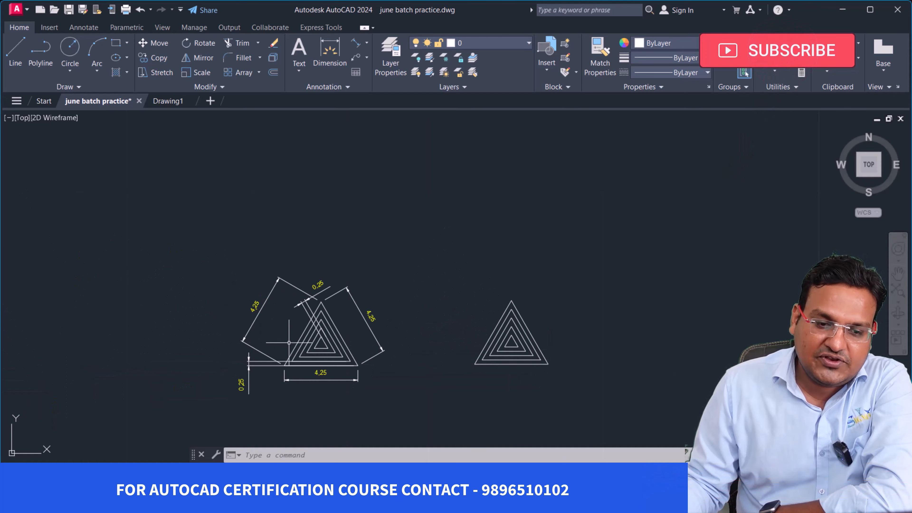
pyautogui.scroll(3, 289, 342)
pyautogui.scroll(-2, 294, 345)
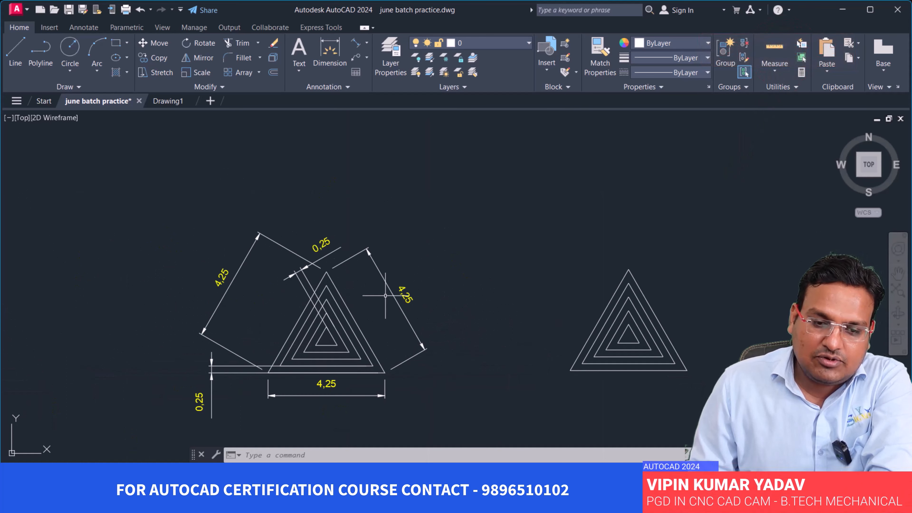
pyautogui.moveTo(526, 280); pyautogui.dragTo(518, 233, button='middle')
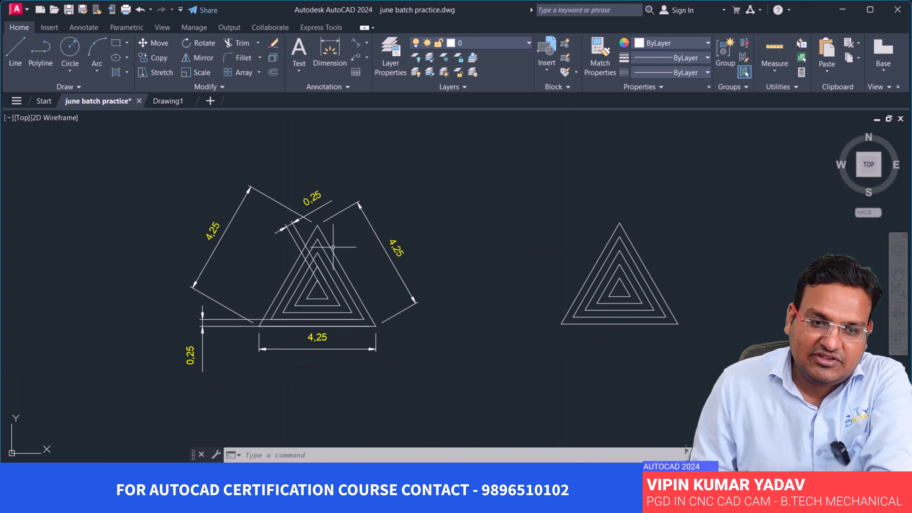
# Step: Add an aligned dimension along the left slanted side of the new outer triangle, from apex to lower-left corner
pyautogui.click(357, 46)
pyautogui.click(620, 224)
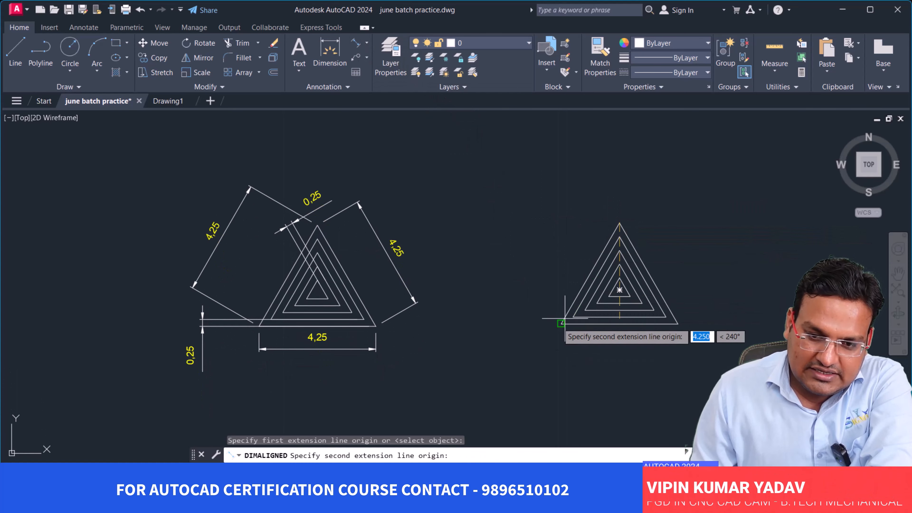
pyautogui.click(560, 323)
pyautogui.click(540, 308)
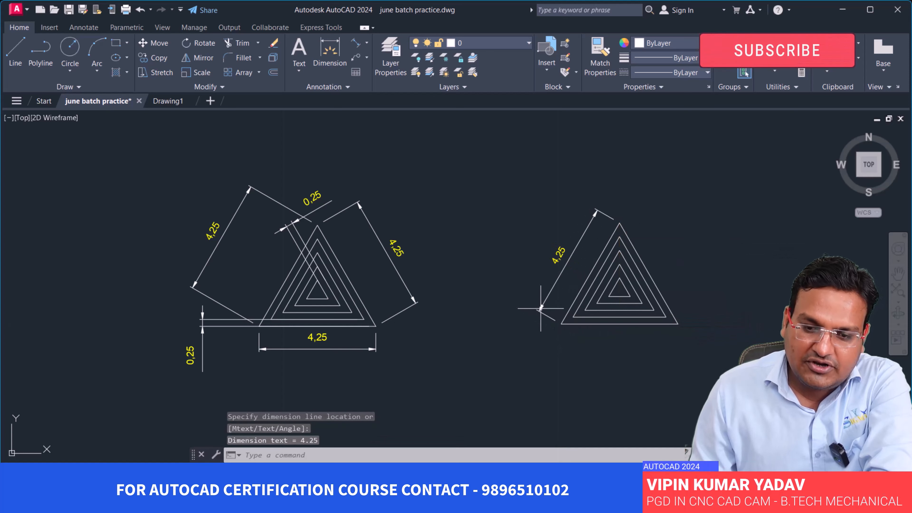
# Step: Add an aligned dimension along the right slanted side of the new outer triangle, from apex to lower-right corner
pyautogui.click(356, 44)
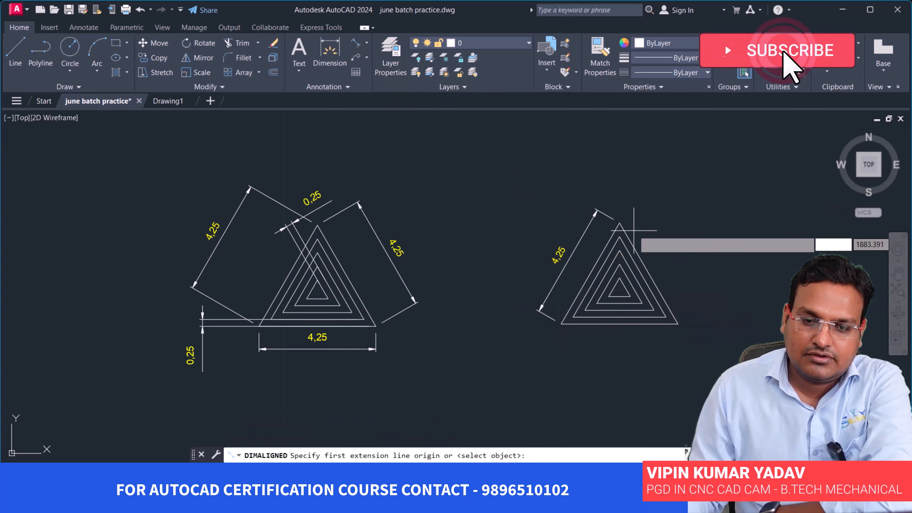
pyautogui.click(619, 224)
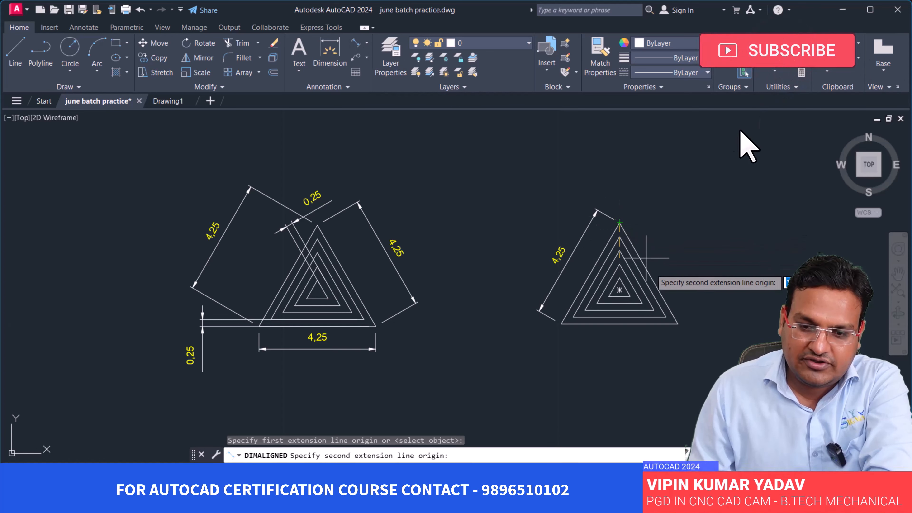
pyautogui.click(677, 324)
pyautogui.click(683, 311)
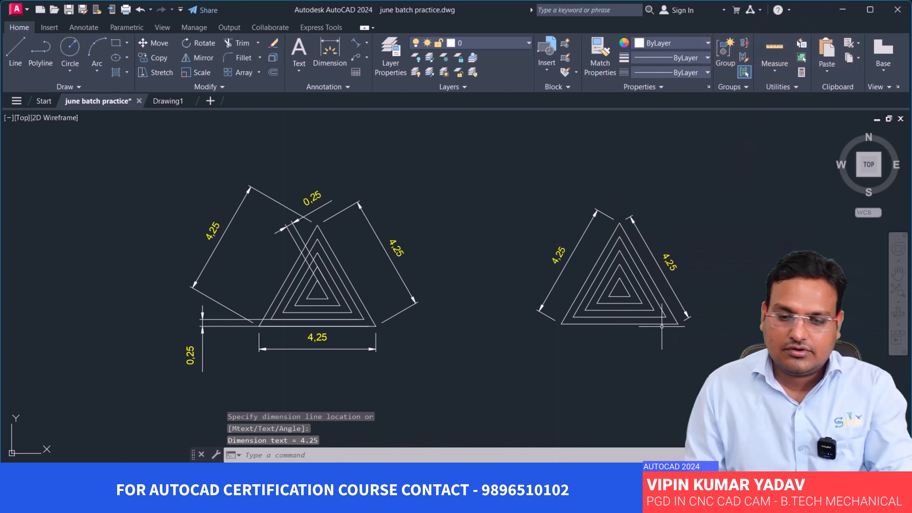
# Step: Add an aligned dimension below the base of the new outer triangle, between its two lower corners
pyautogui.press('Return')
pyautogui.click(678, 323)
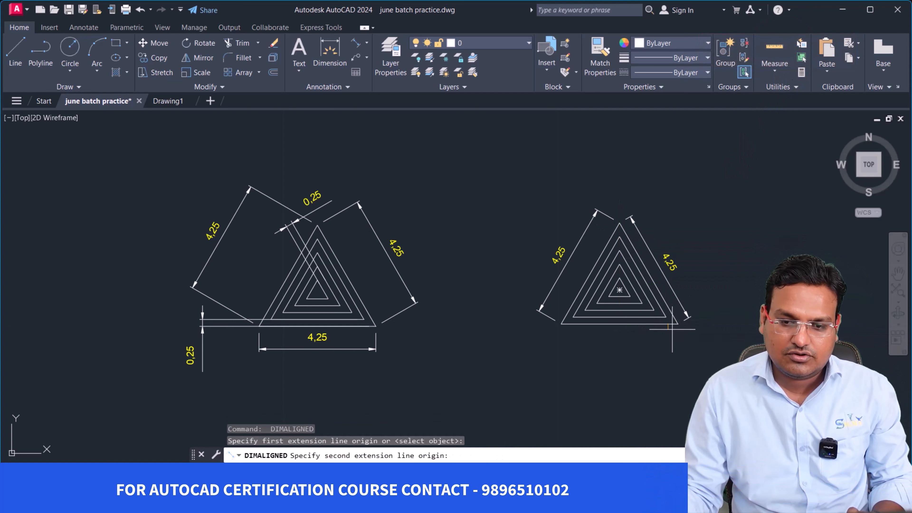
pyautogui.press('Escape')
pyautogui.press('Return')
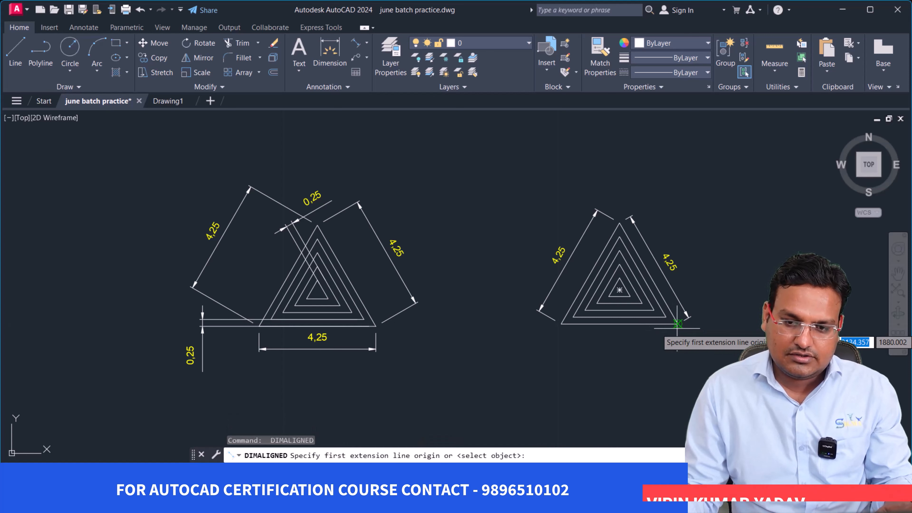
pyautogui.click(677, 323)
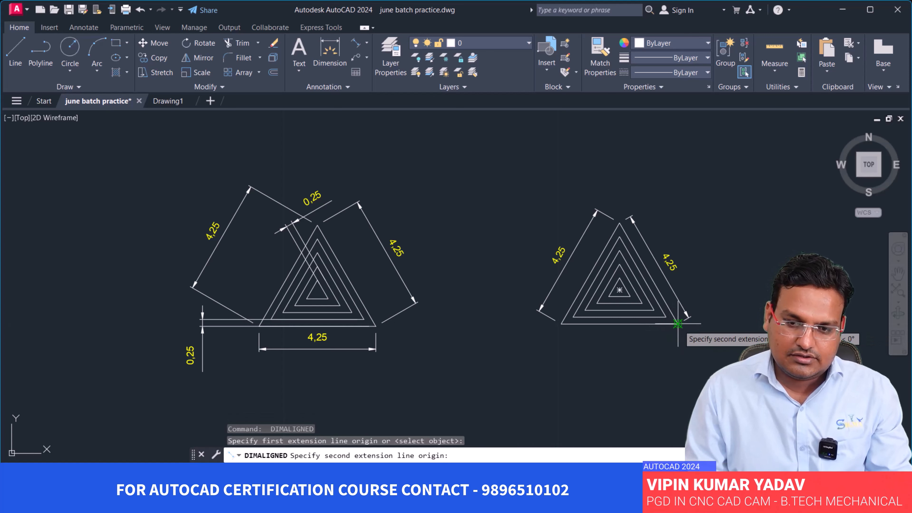
pyautogui.click(561, 323)
pyautogui.click(572, 341)
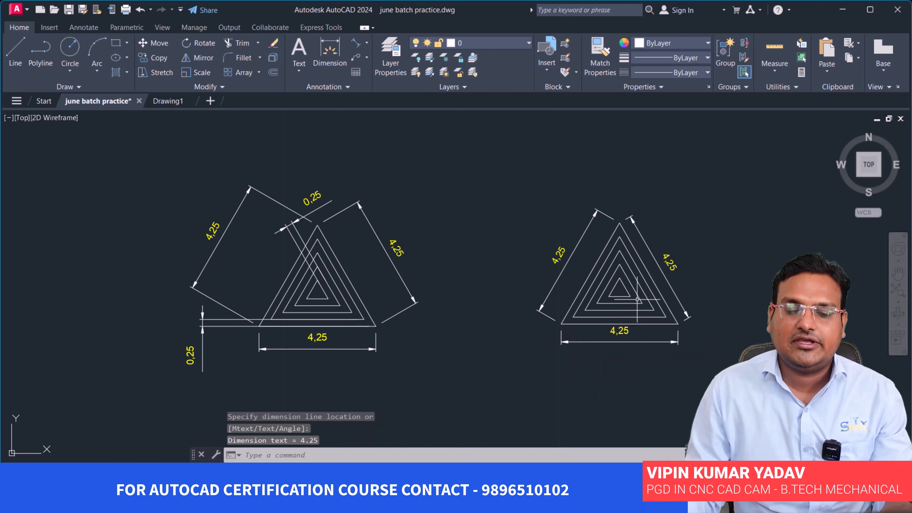
# Step: Add a vertical linear dimension between the lower-left corners of the two outermost new triangles, placed to their left
pyautogui.scroll(2, 645, 320)
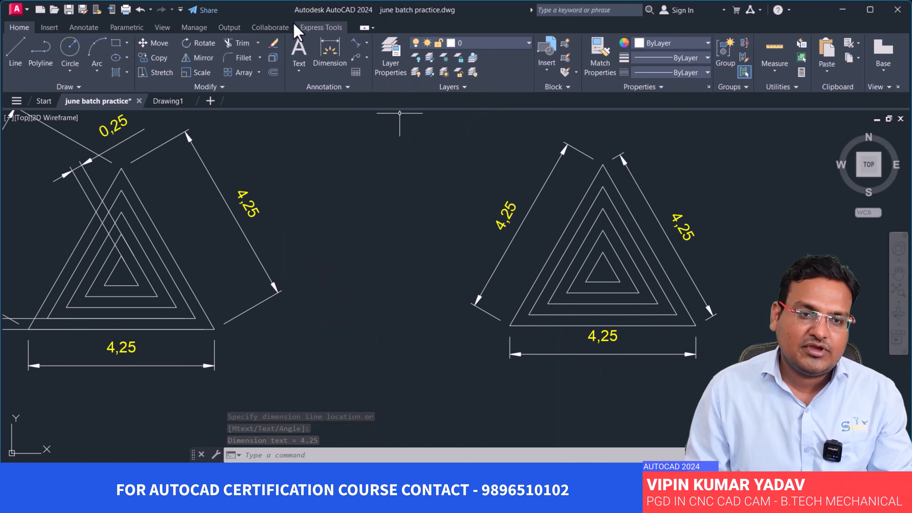
pyautogui.click(364, 43)
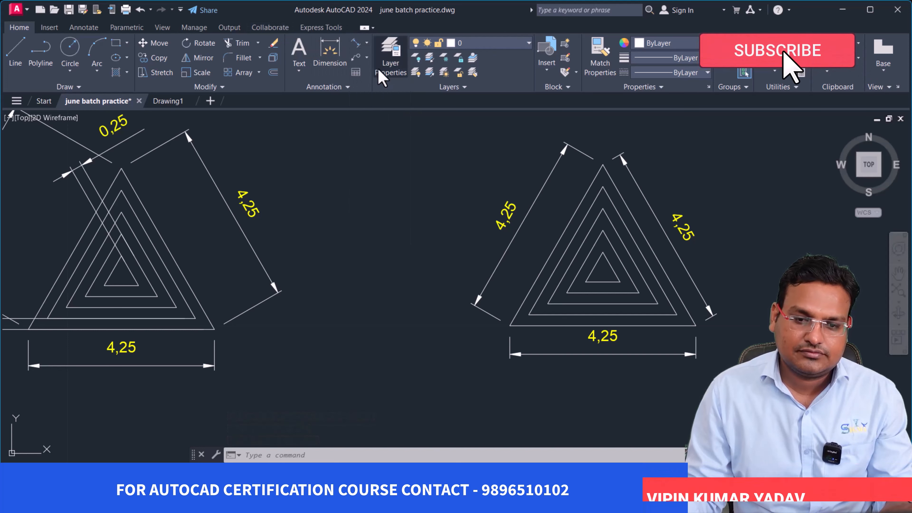
pyautogui.click(379, 70)
pyautogui.click(529, 315)
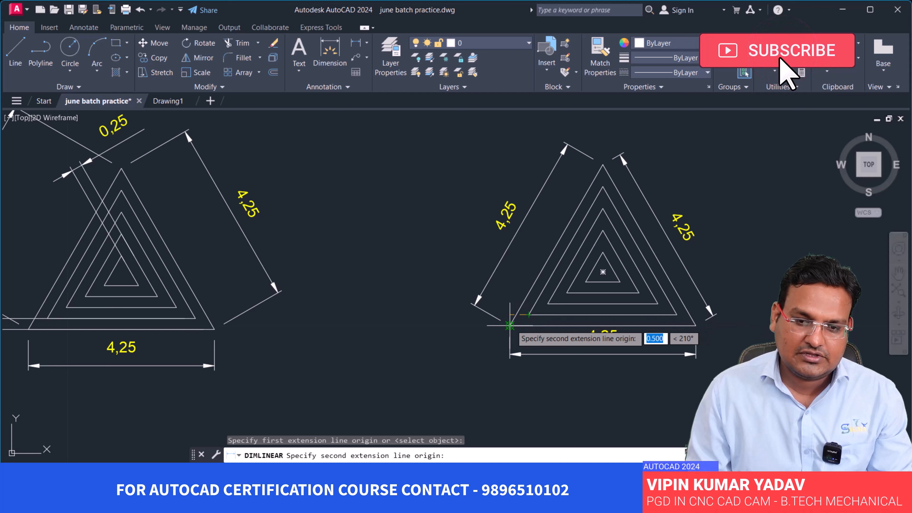
pyautogui.click(510, 325)
pyautogui.click(369, 316)
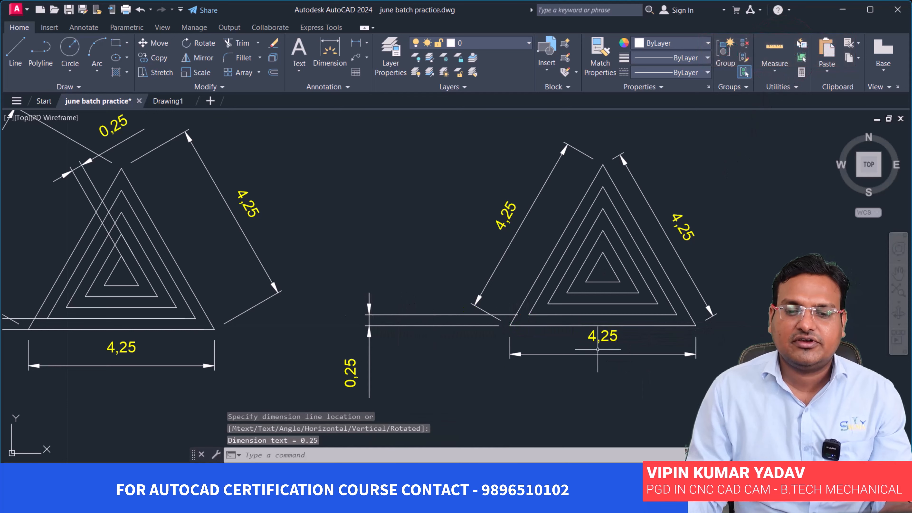
pyautogui.scroll(-3, 641, 266)
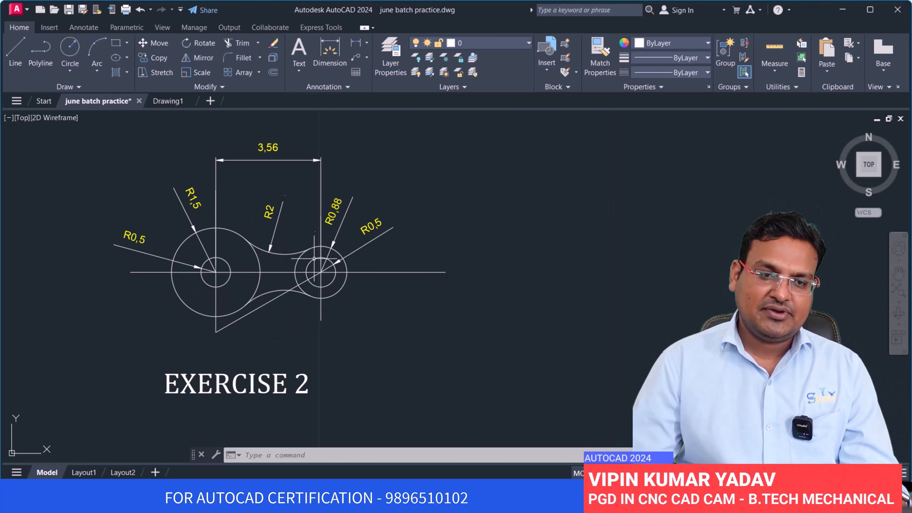
# Step: Draw a circle of radius 0.5 in the empty space to the right of the Exercise 2 drawing
pyautogui.click(69, 49)
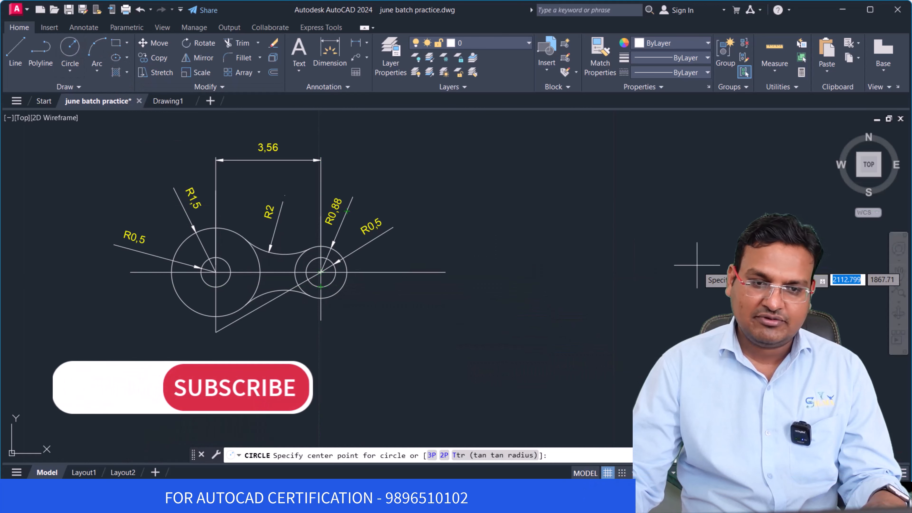
pyautogui.click(747, 272)
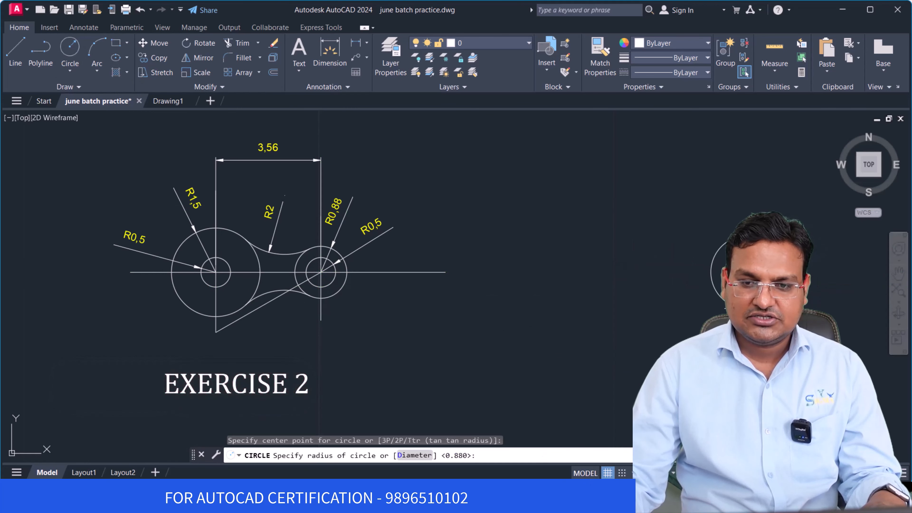
pyautogui.write('0.')
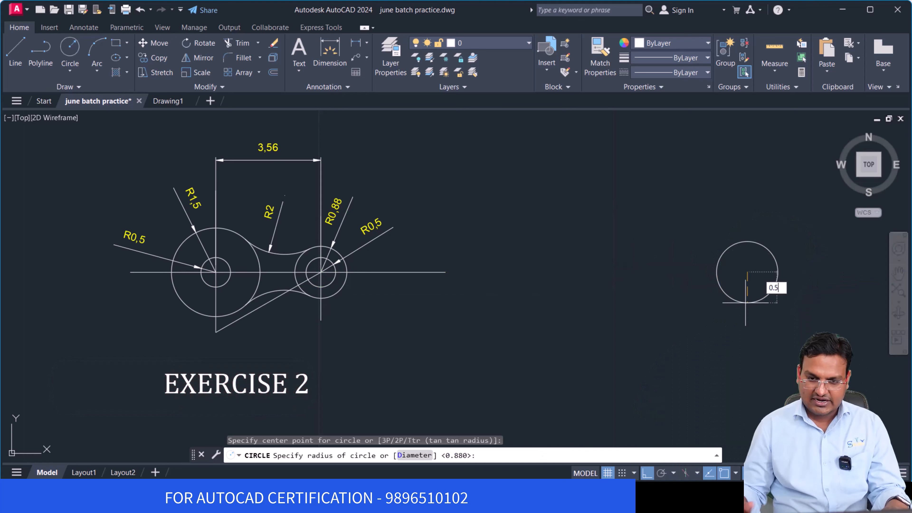
pyautogui.write('5')
pyautogui.press('Return')
# Step: Draw a concentric circle of radius 0.88 around the new 0.5-radius circle
pyautogui.click(69, 48)
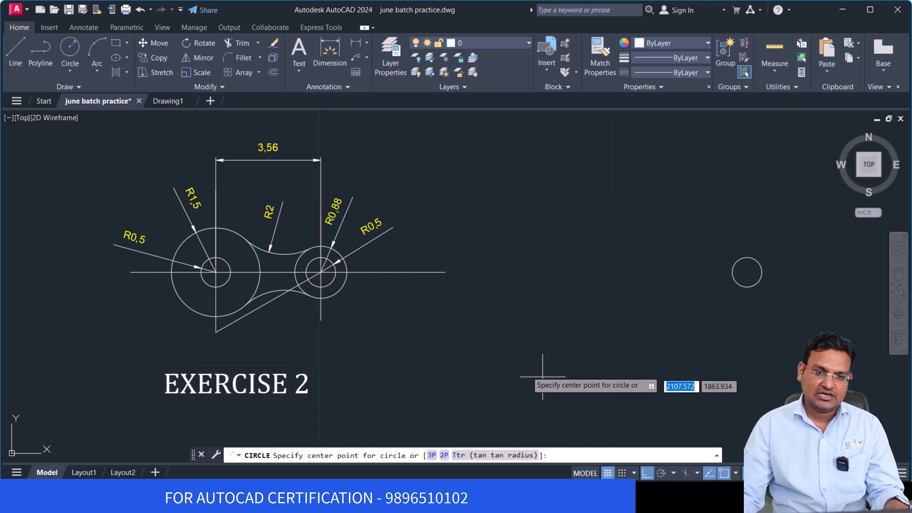
pyautogui.click(747, 272)
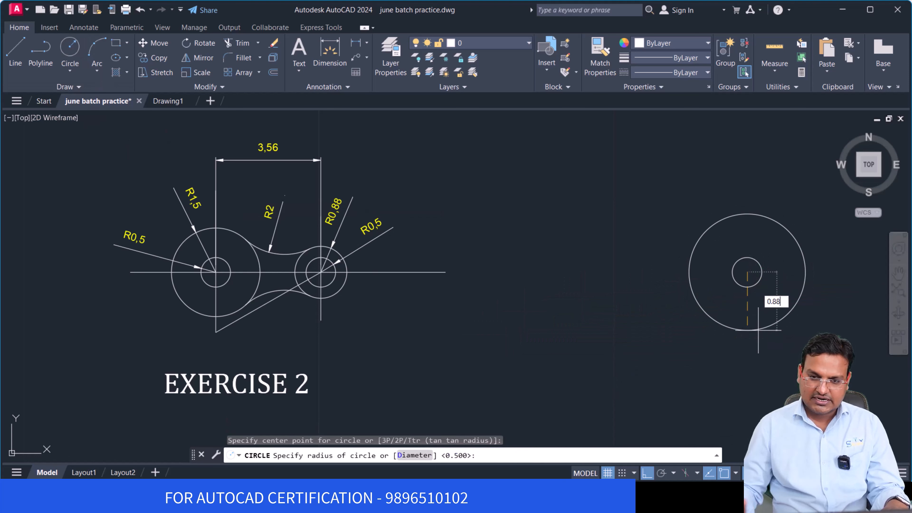
pyautogui.press('Return')
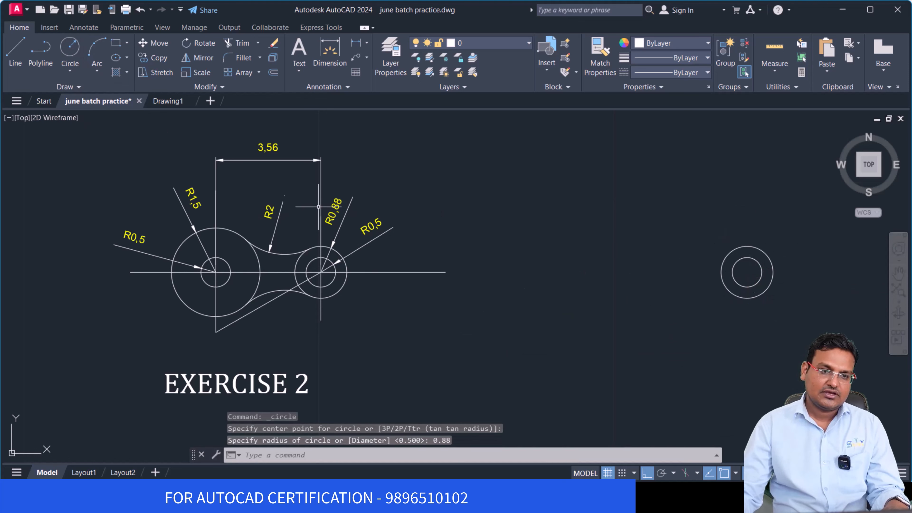
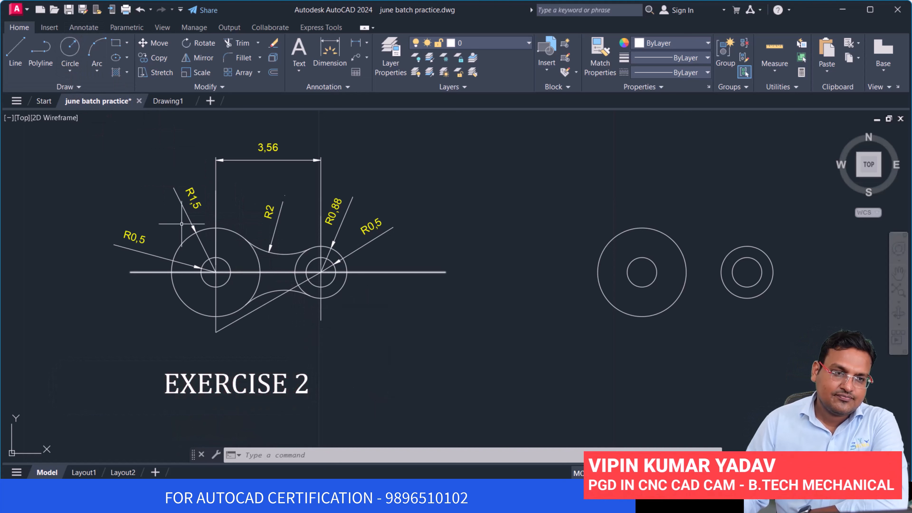
# Step: Draw a circle of radius 2 tangent to the outer circles of both ends, resting above the gap between them
pyautogui.click(97, 73)
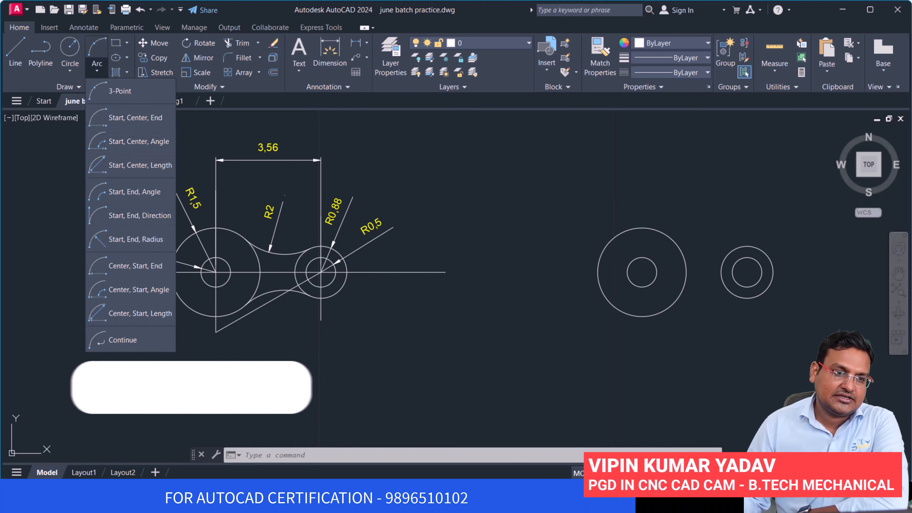
pyautogui.click(500, 217)
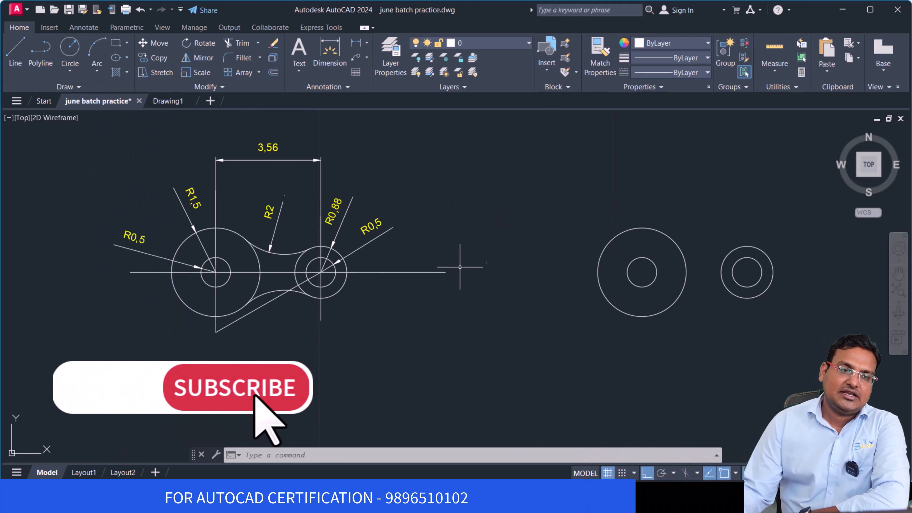
pyautogui.click(69, 71)
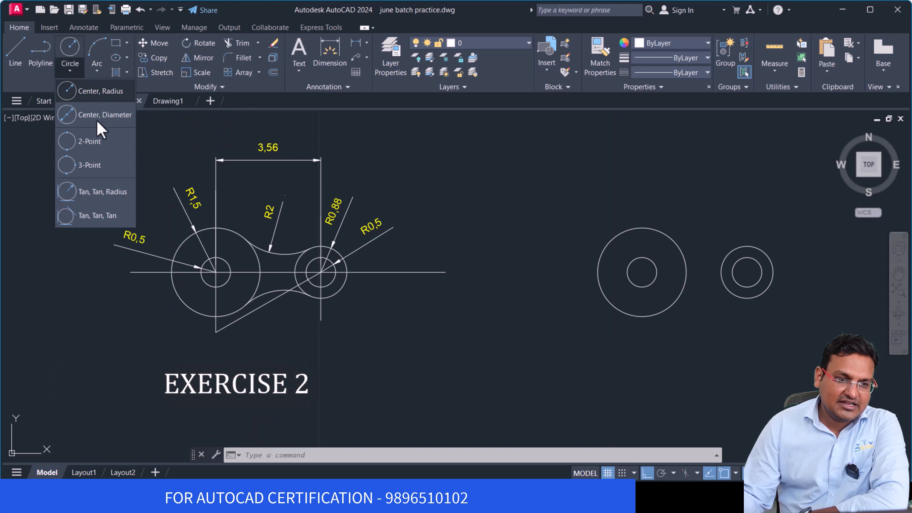
pyautogui.click(92, 197)
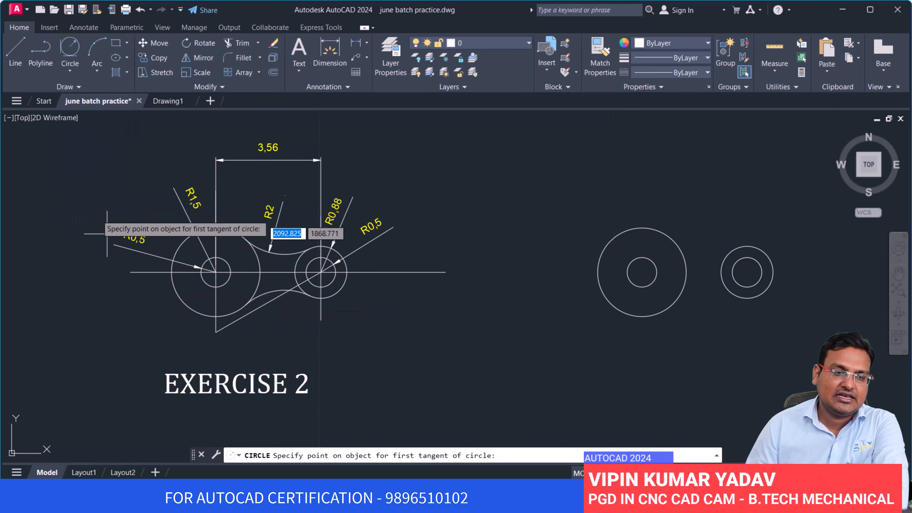
pyautogui.click(680, 247)
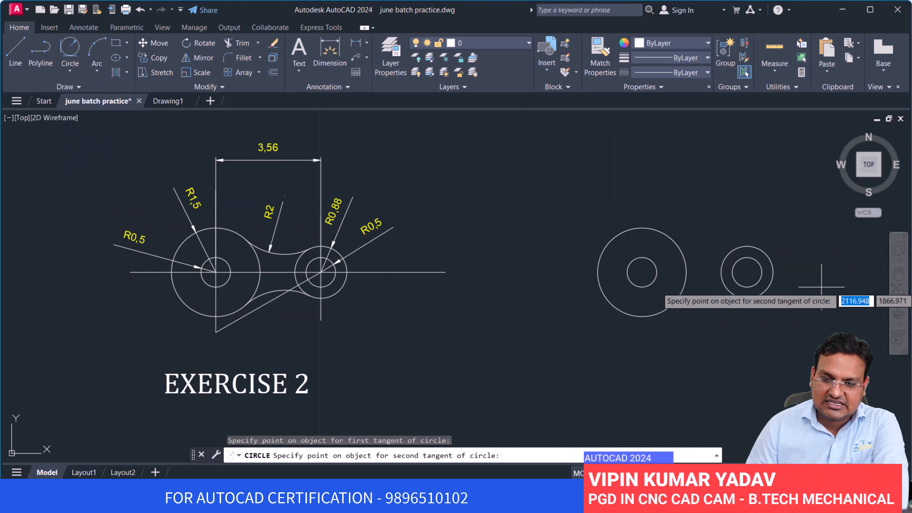
pyautogui.click(726, 257)
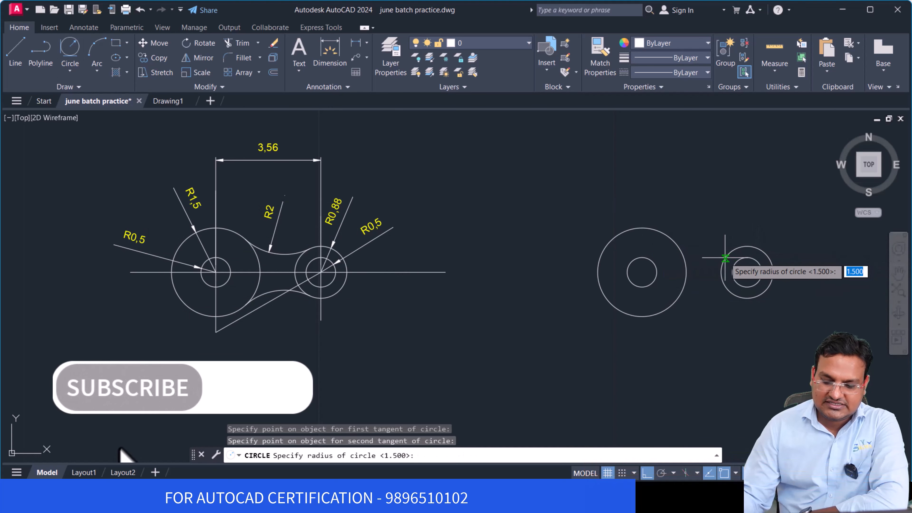
pyautogui.write('2')
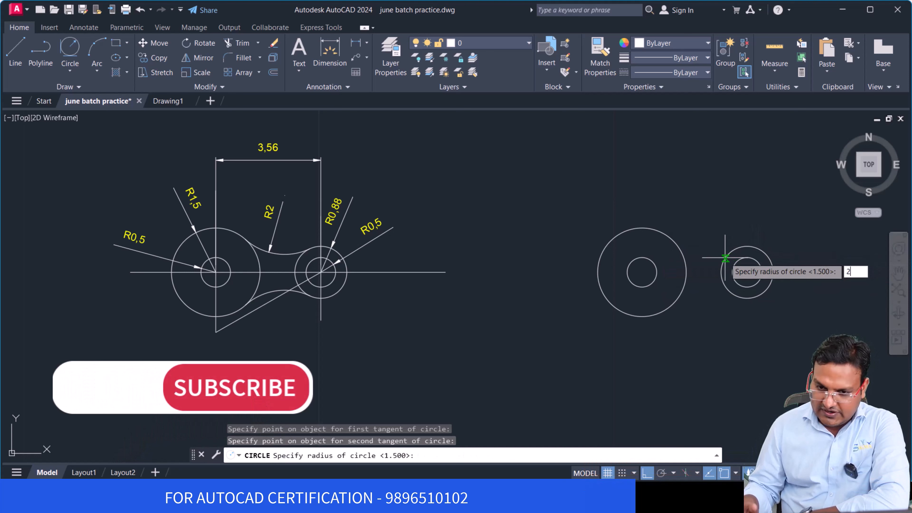
pyautogui.press('Return')
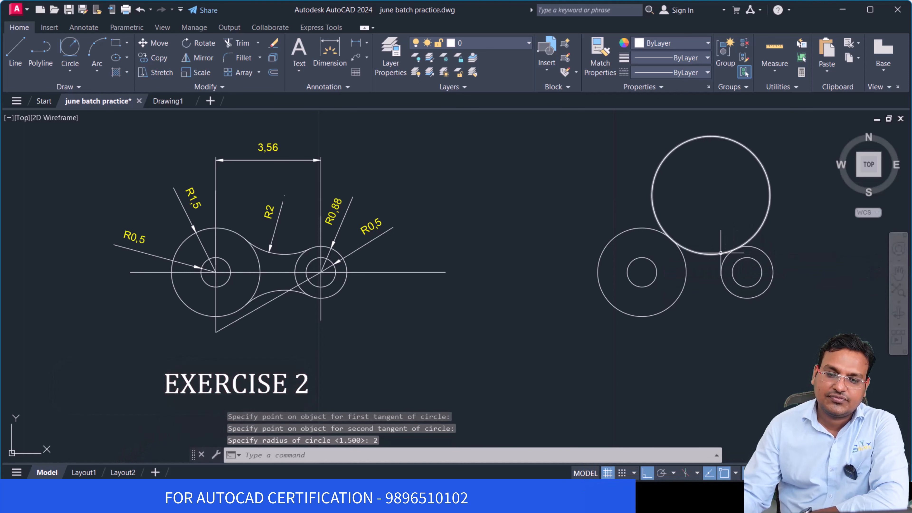
# Step: Mirror the radius 2 tangent circle about the line through the two end centres, keeping the original
pyautogui.click(768, 195)
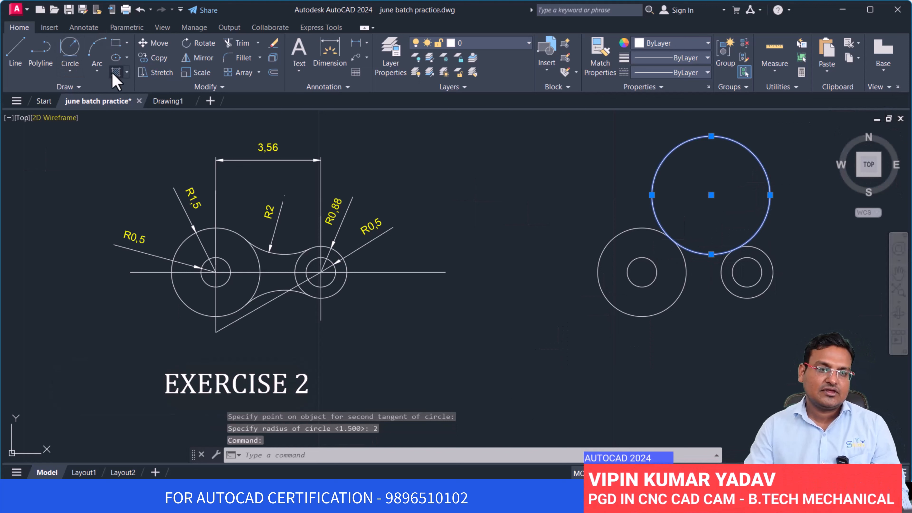
pyautogui.click(198, 57)
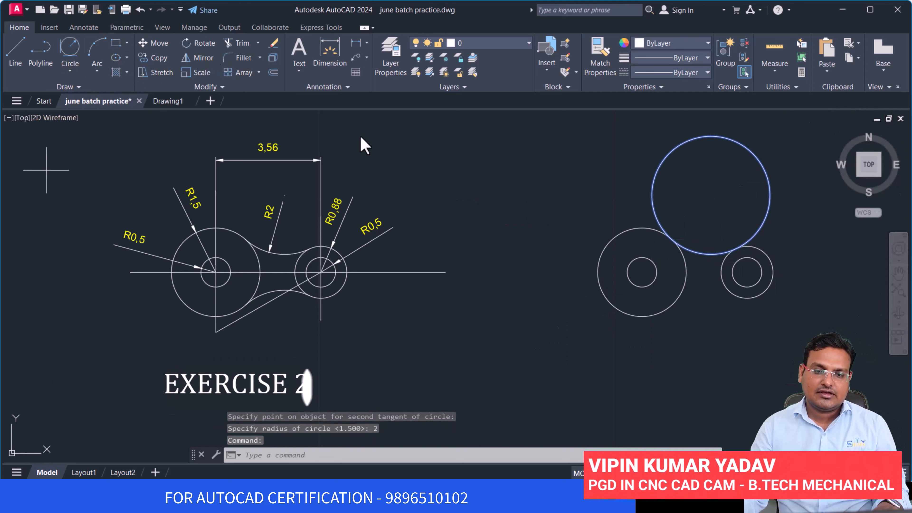
pyautogui.click(747, 271)
pyautogui.click(642, 272)
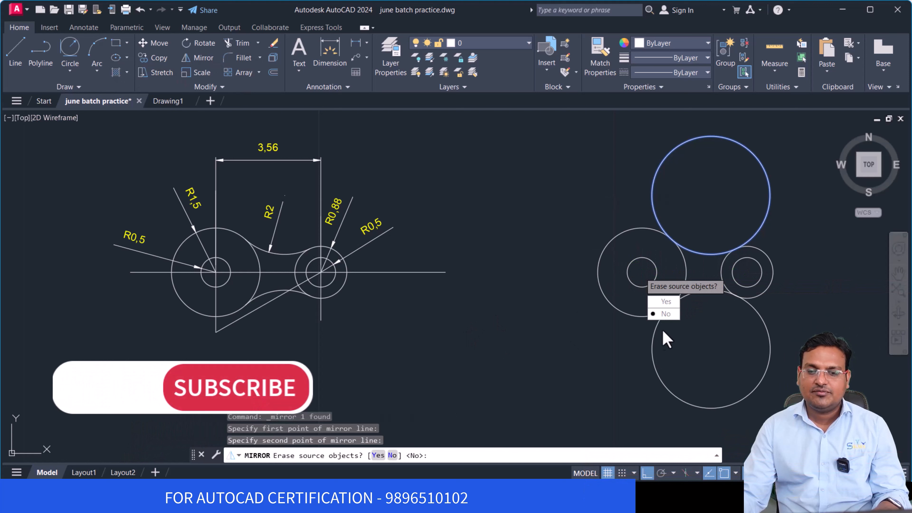
pyautogui.press('Return')
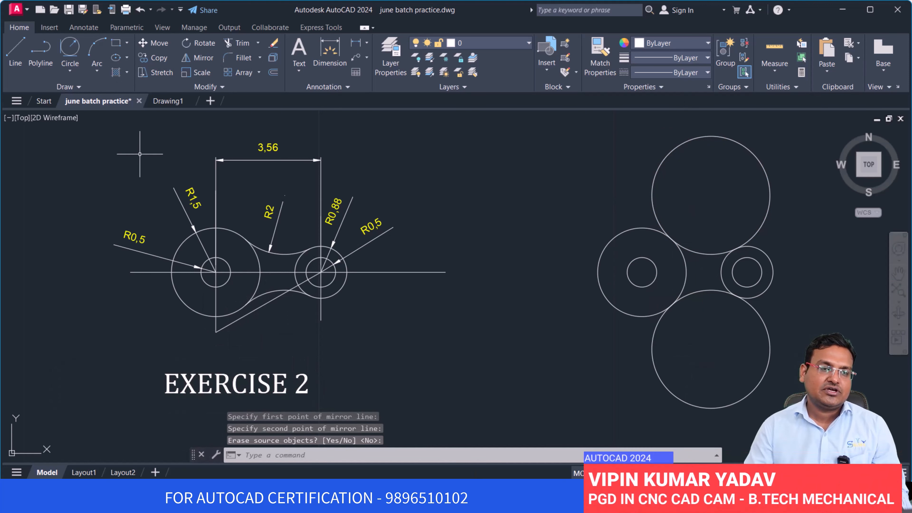
# Step: Trim the outer portions of both tangent circles, leaving only the concave arcs that link the two ends
pyautogui.click(240, 48)
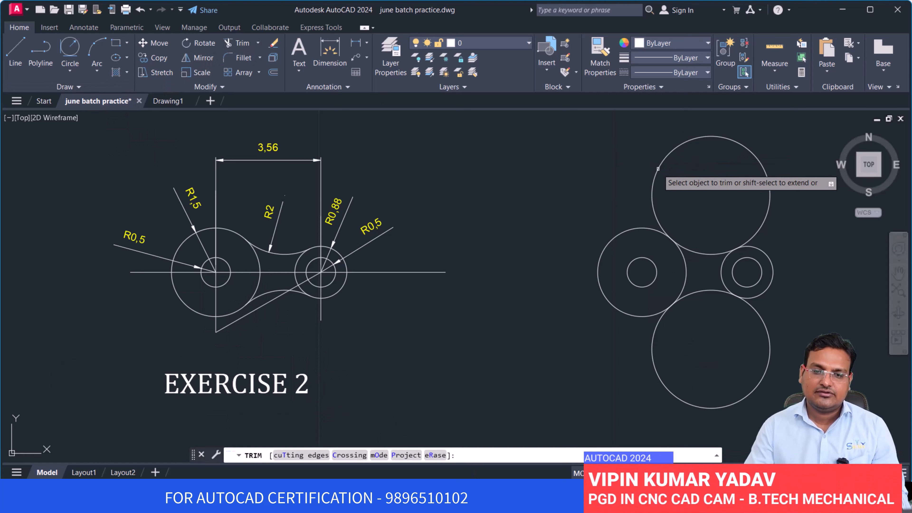
pyautogui.click(656, 170)
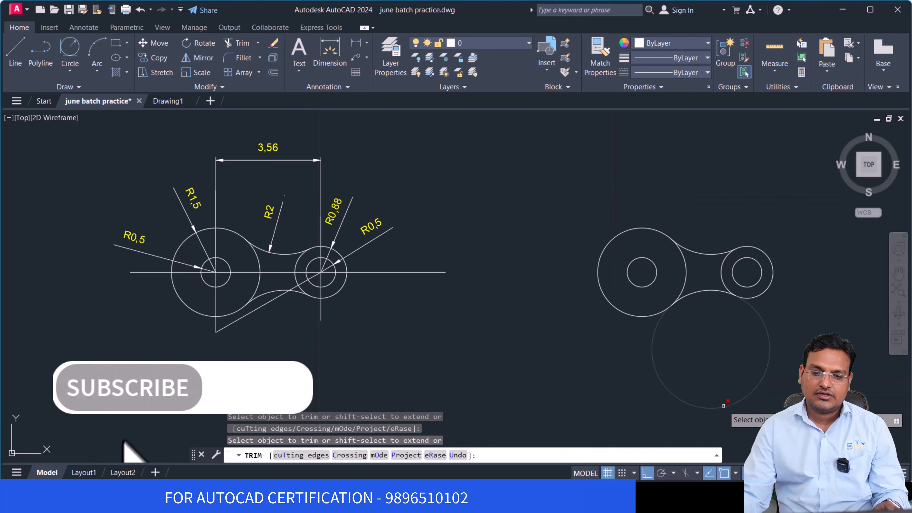
pyautogui.click(723, 405)
pyautogui.press('Return')
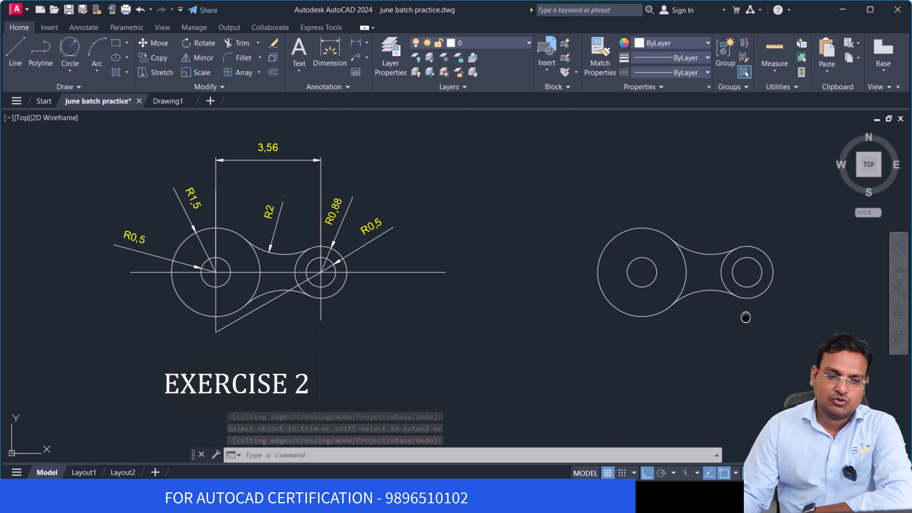
# Step: Add radius dimensions to the new link's large end, placing the outer circle's above it and the inner circle's to its upper left
pyautogui.moveTo(746, 316); pyautogui.dragTo(625, 299, button='middle')
pyautogui.moveTo(220, 169); pyautogui.dragTo(273, 199, button='middle')
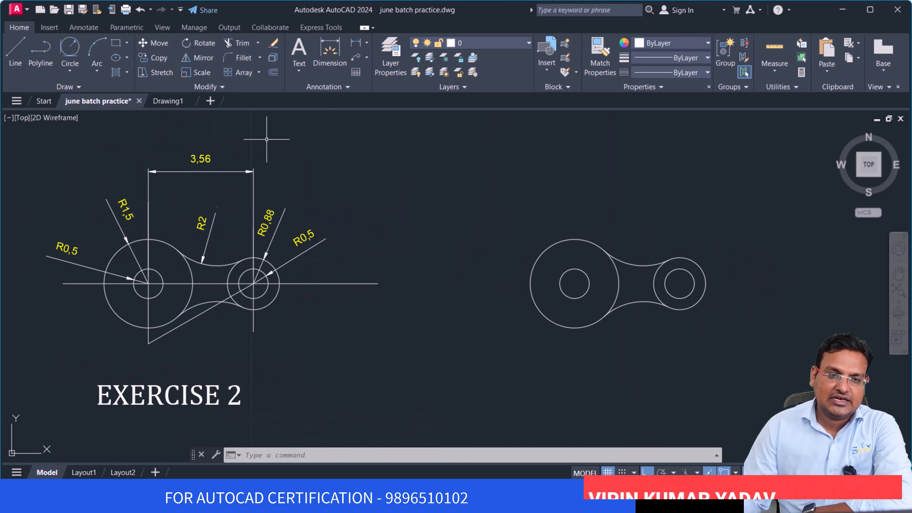
pyautogui.click(367, 44)
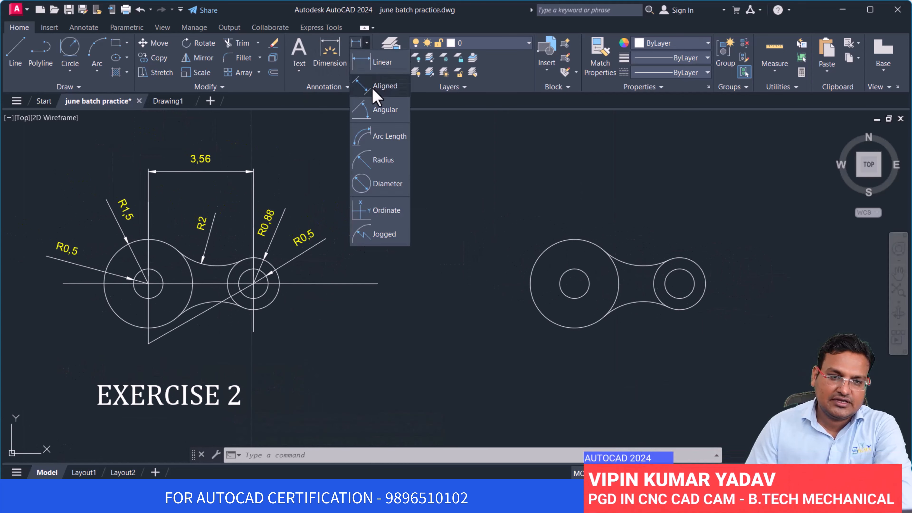
pyautogui.click(383, 160)
pyautogui.click(583, 240)
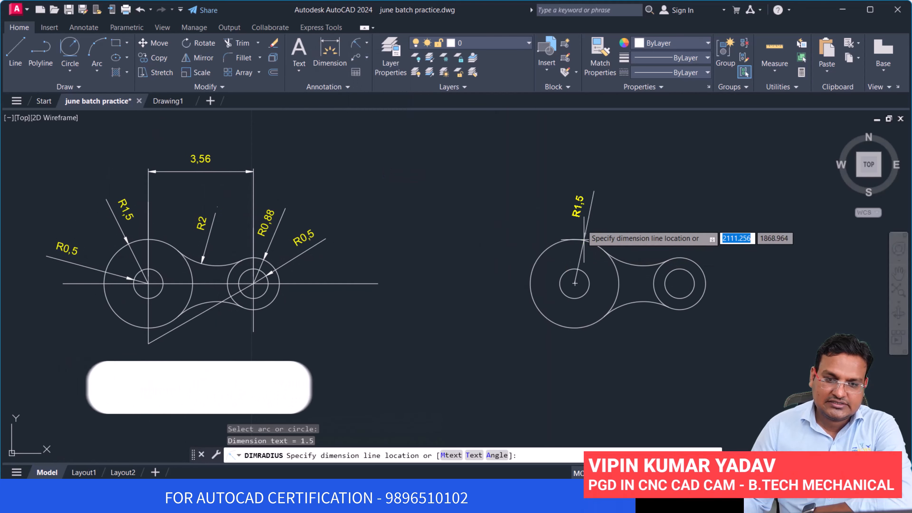
pyautogui.click(579, 219)
pyautogui.press('Return')
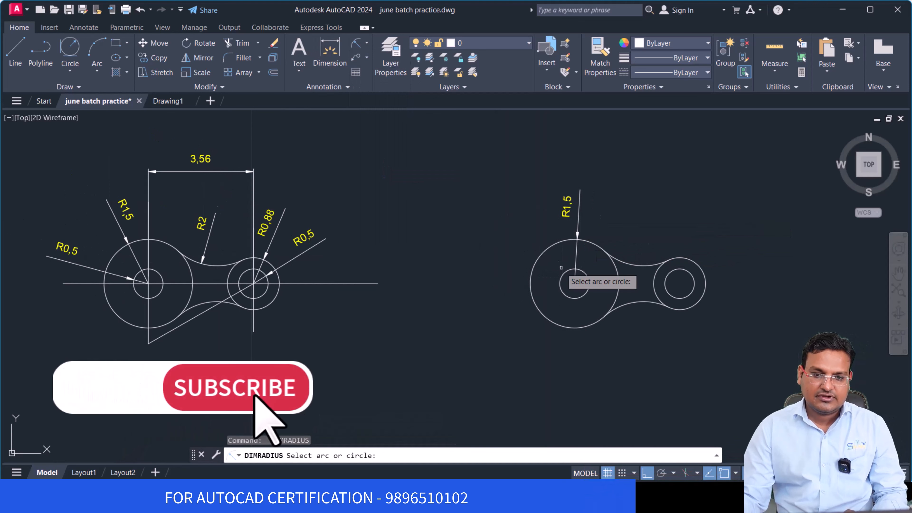
pyautogui.click(563, 273)
pyautogui.click(476, 257)
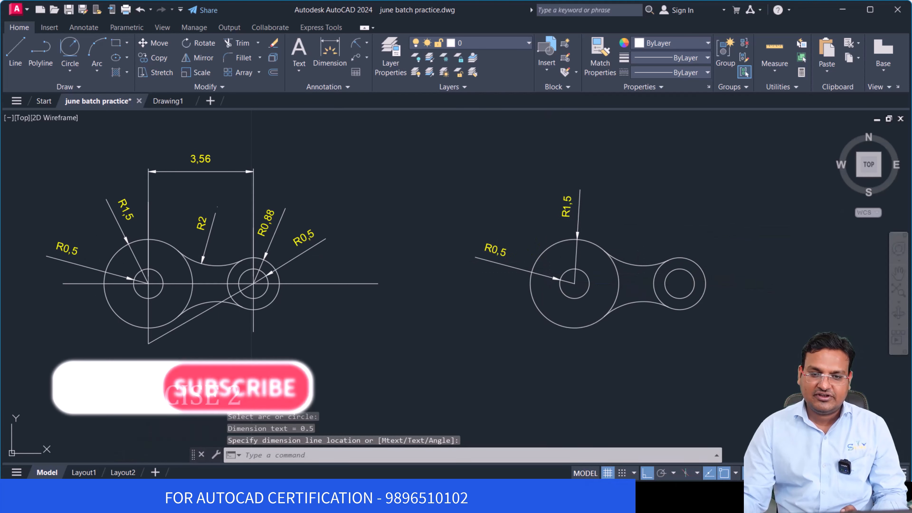
# Step: Add a radius dimension to the new link's upper concave arc, placed above the arc
pyautogui.press('Return')
pyautogui.click(642, 265)
pyautogui.click(643, 226)
# Step: Add radius dimensions to the new link's small end, placing the inner circle's above it and the outer circle's to its upper right
pyautogui.press('Return')
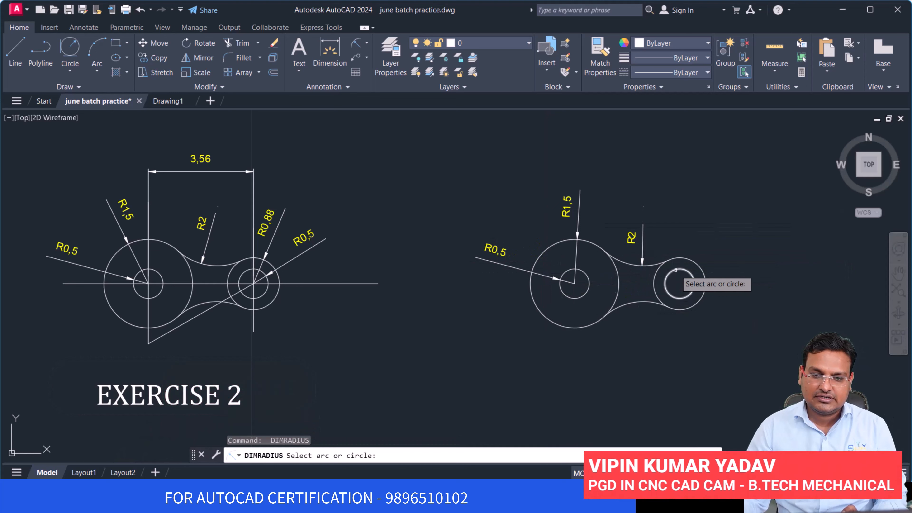
pyautogui.click(676, 270)
pyautogui.click(686, 220)
pyautogui.press('Return')
pyautogui.click(703, 275)
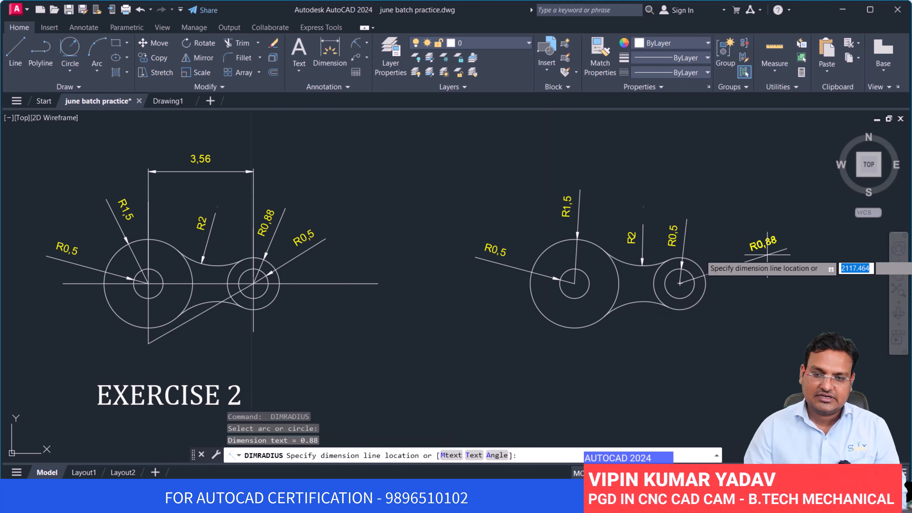
pyautogui.click(776, 245)
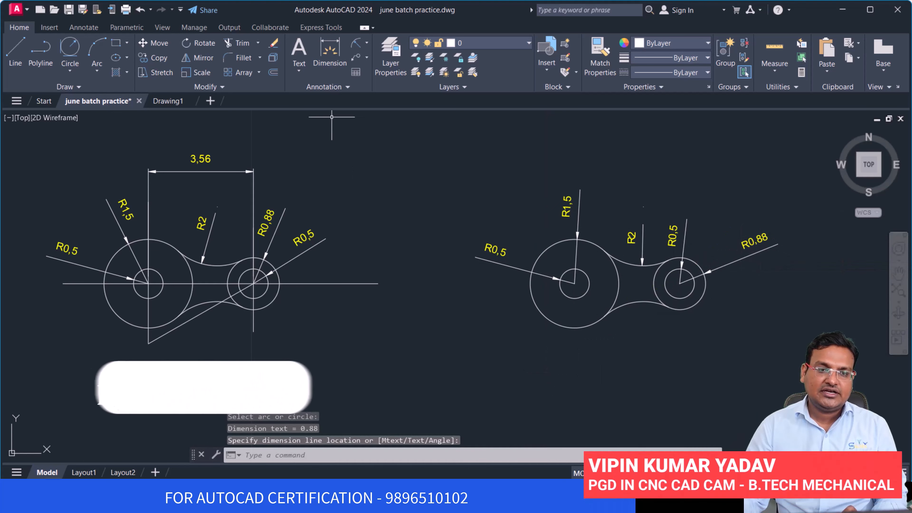
# Step: Add a horizontal linear dimension between the two end centres of the new link, placed below it
pyautogui.click(366, 43)
pyautogui.click(380, 62)
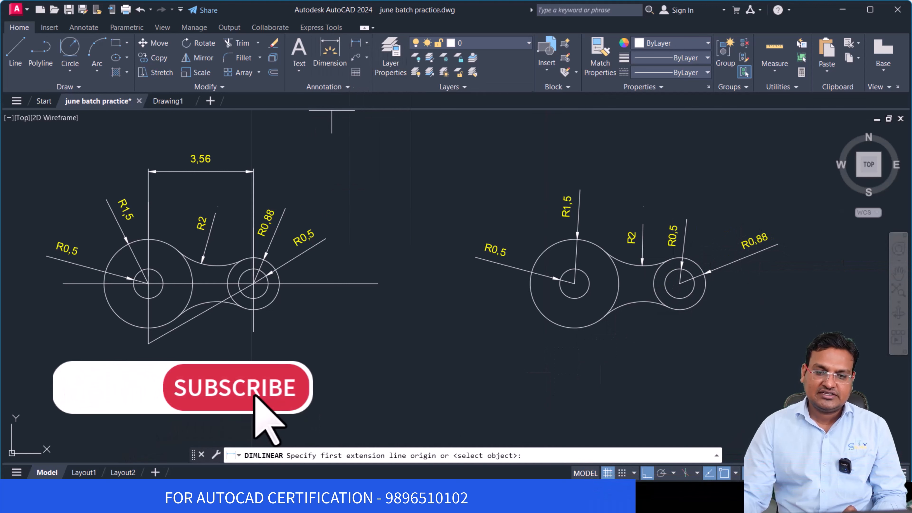
pyautogui.click(678, 283)
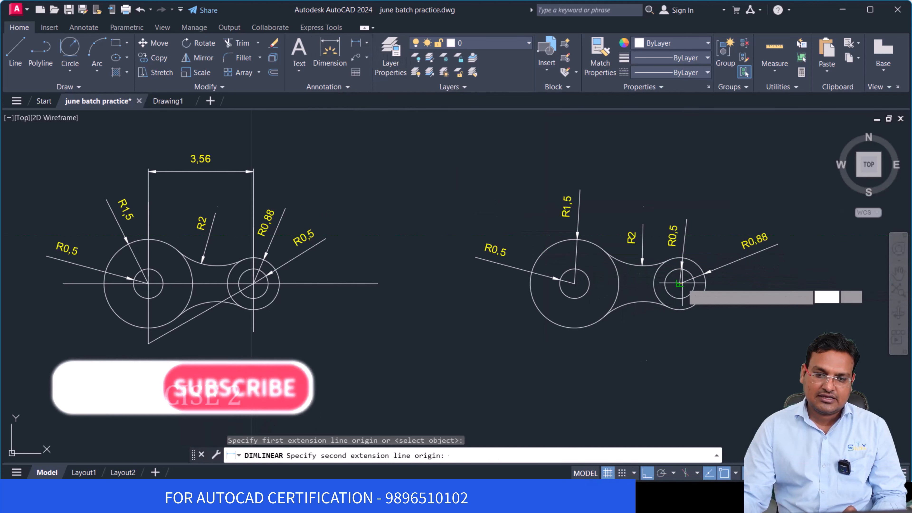
pyautogui.click(574, 283)
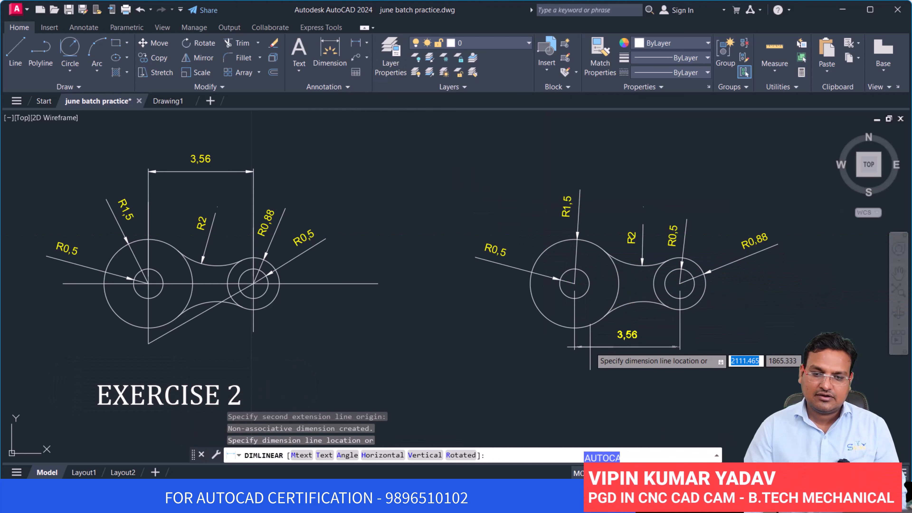
pyautogui.click(590, 354)
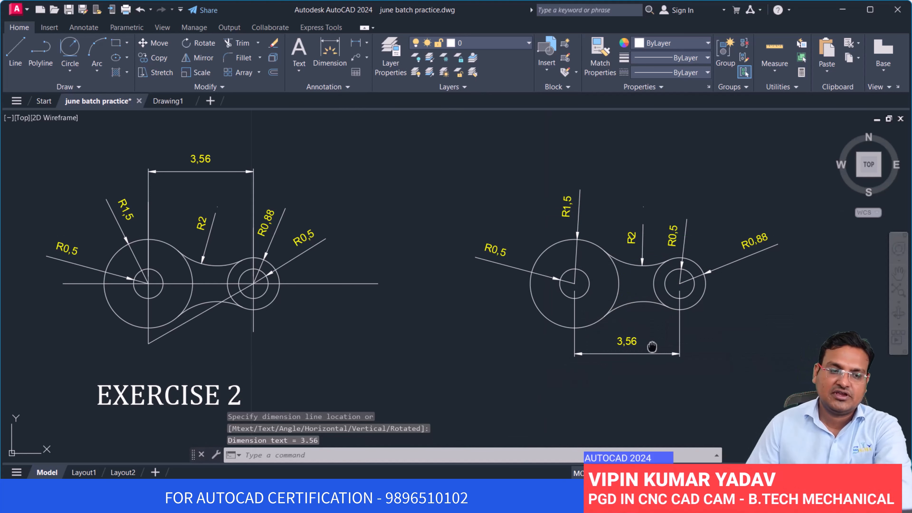
# Step: Draw a circle of diameter 1.13 in the empty space to the right of the next dimensioned drawing
pyautogui.moveTo(651, 346); pyautogui.dragTo(608, 338, button='middle')
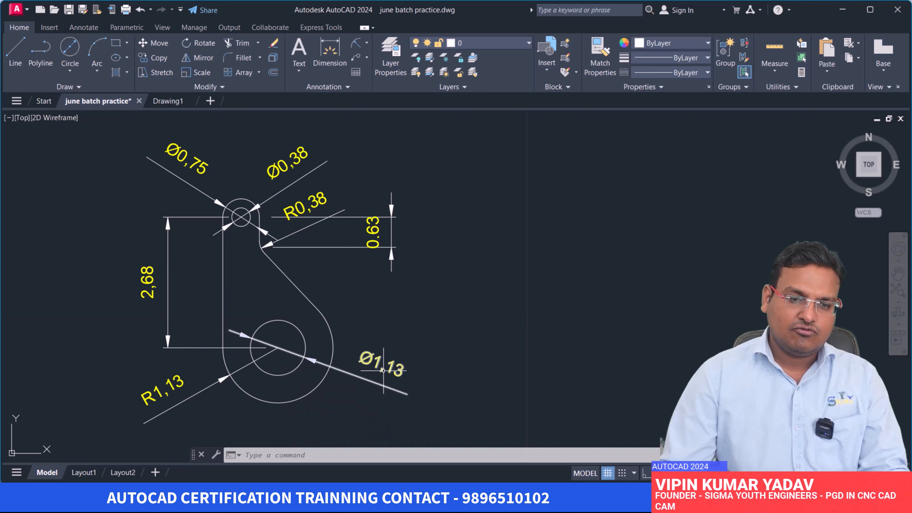
pyautogui.click(71, 71)
pyautogui.click(70, 49)
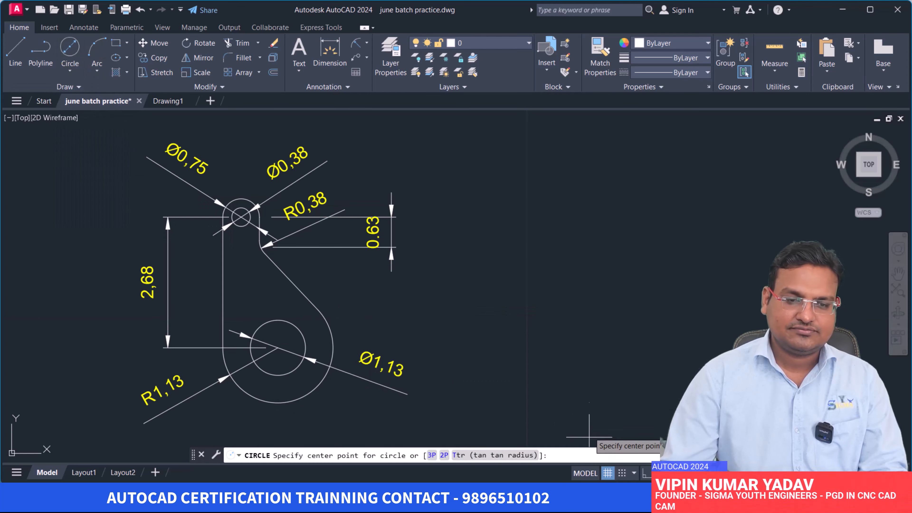
pyautogui.click(653, 363)
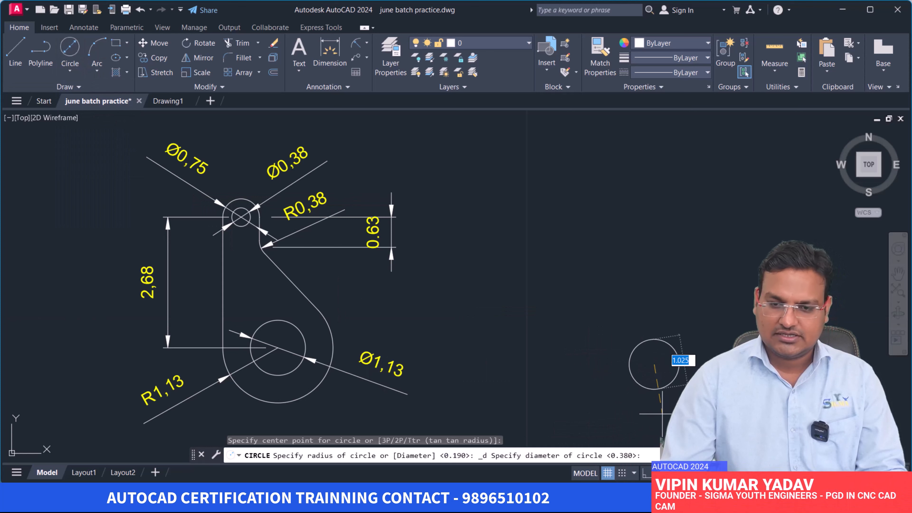
pyautogui.write('1.13')
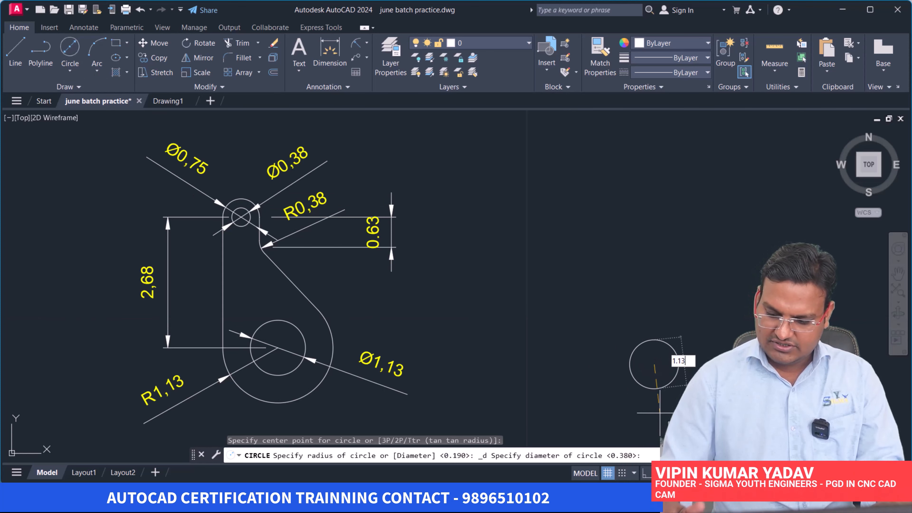
pyautogui.press('Return')
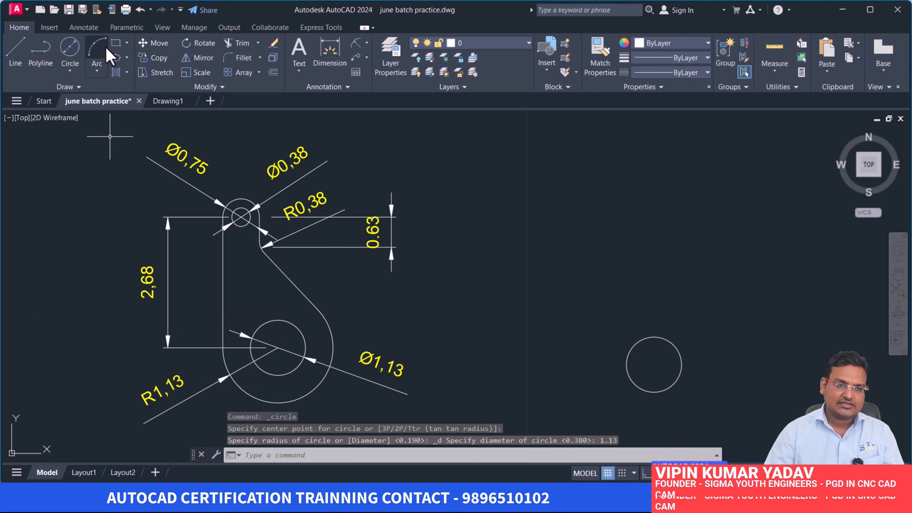
# Step: Draw a circle of radius 1.13 concentric with the 1.13 diameter circle
pyautogui.click(71, 71)
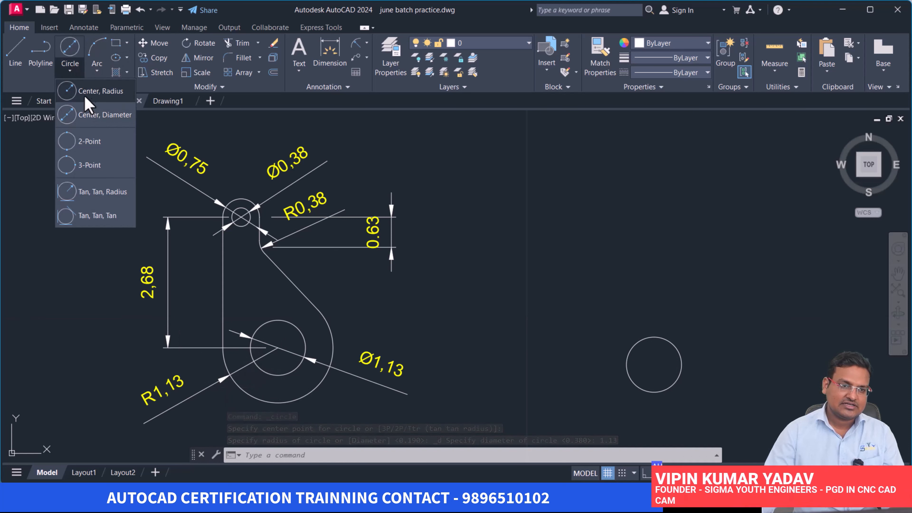
pyautogui.click(62, 91)
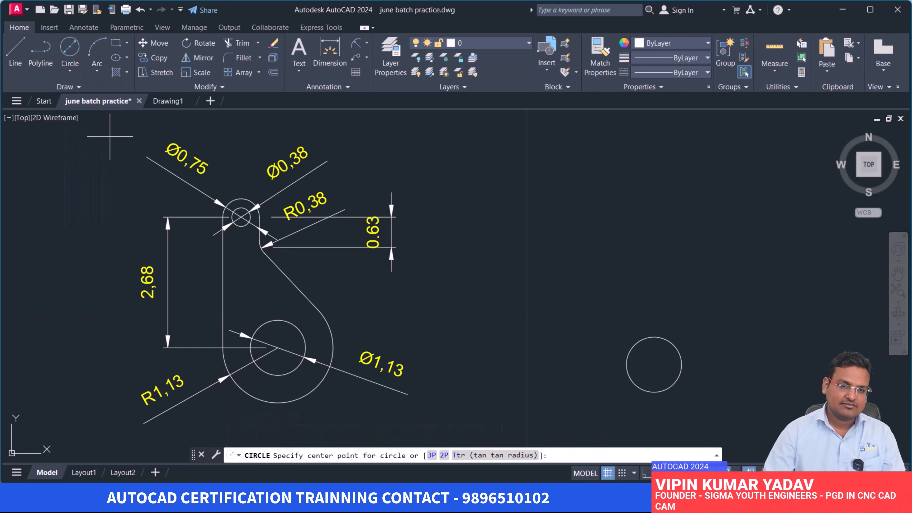
pyautogui.click(654, 364)
pyautogui.write('1.13')
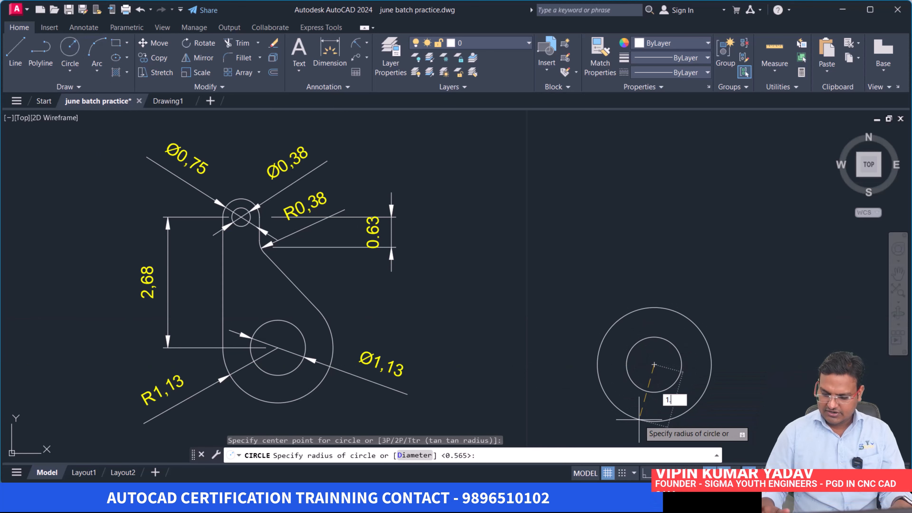
pyautogui.press('Return')
# Step: Draw a vertical line 2.68 long upward from the left quadrant of the large outer circle, with Ortho on
pyautogui.moveTo(645, 373); pyautogui.dragTo(578, 366, button='middle')
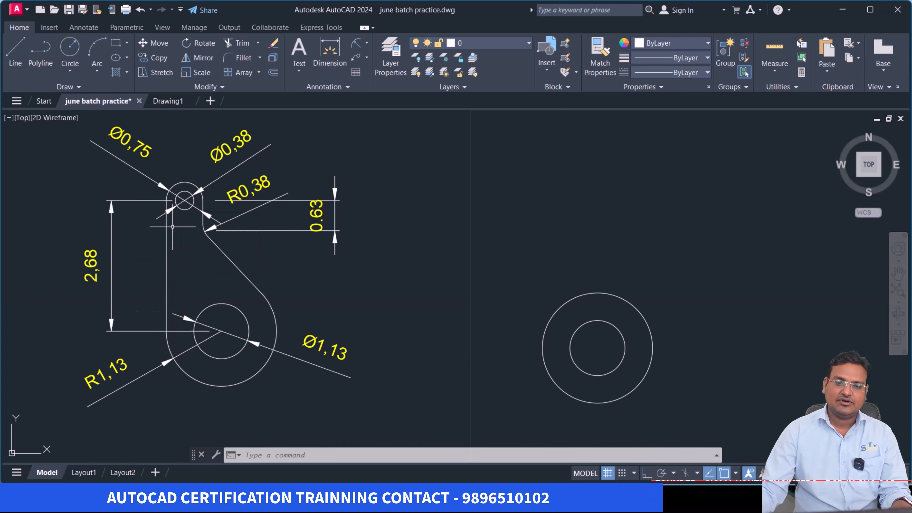
pyautogui.click(15, 52)
pyautogui.click(542, 348)
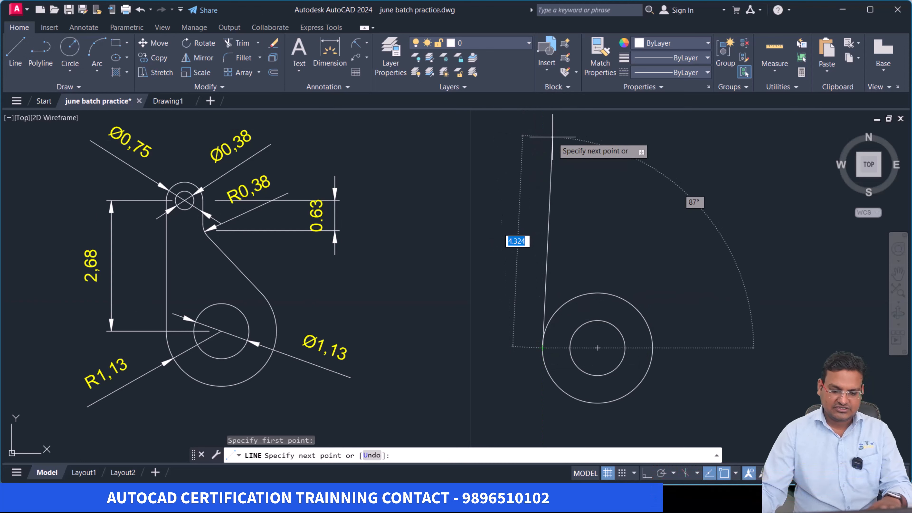
pyautogui.press('F8')
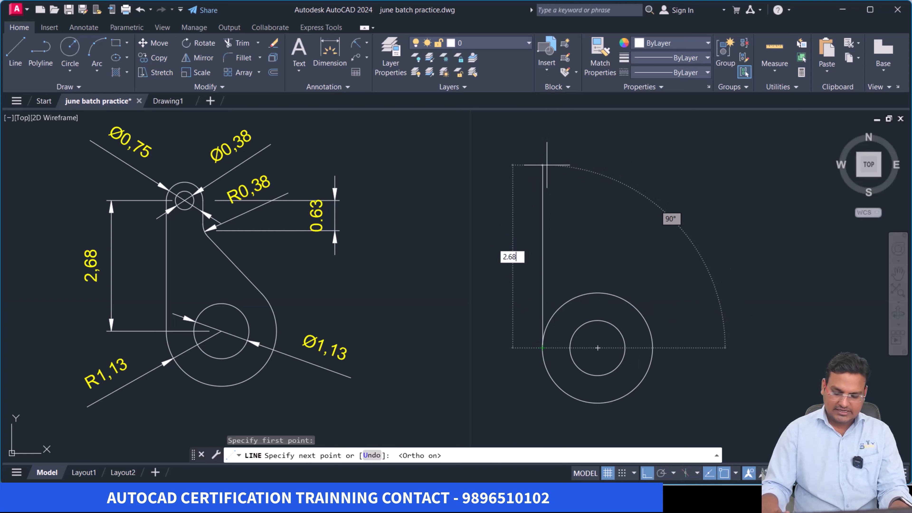
pyautogui.press('Return')
pyautogui.press('Return')
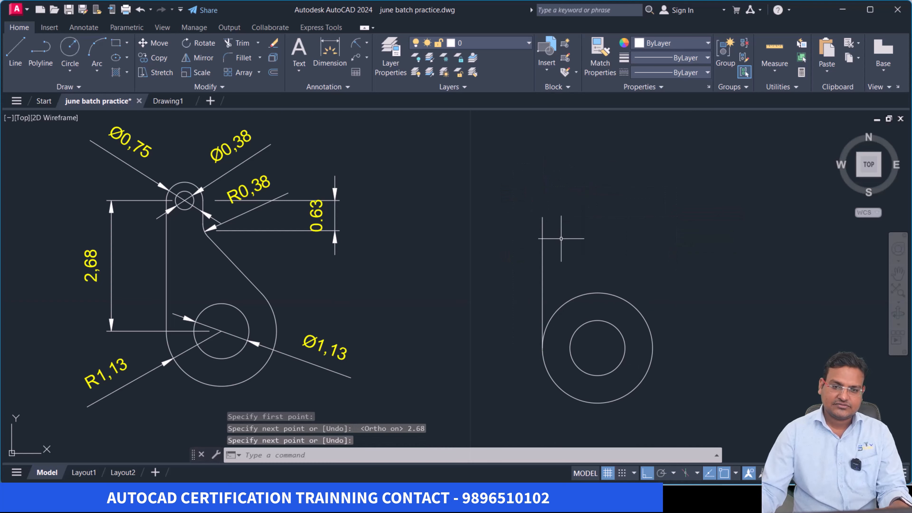
pyautogui.click(540, 225)
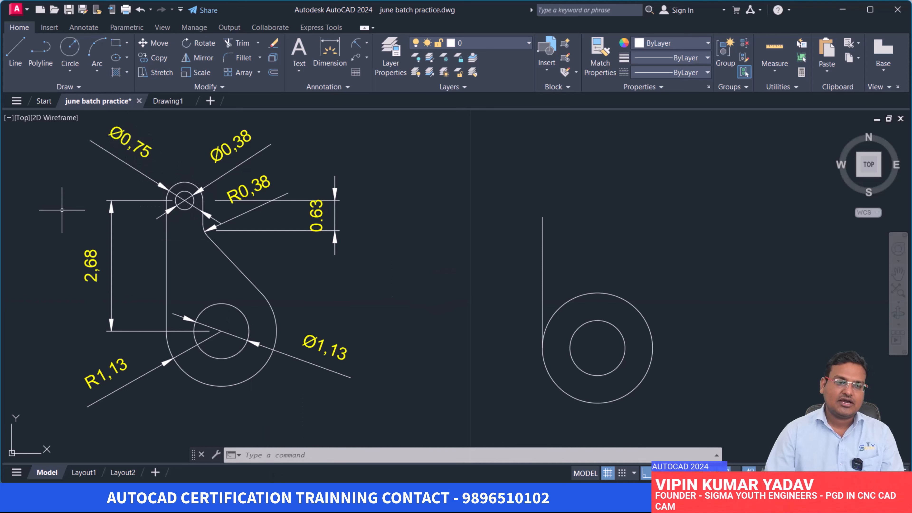
# Step: Draw a two-point circle of diameter 0.75 extending horizontally to the right from the vertical line's upper end
pyautogui.click(70, 70)
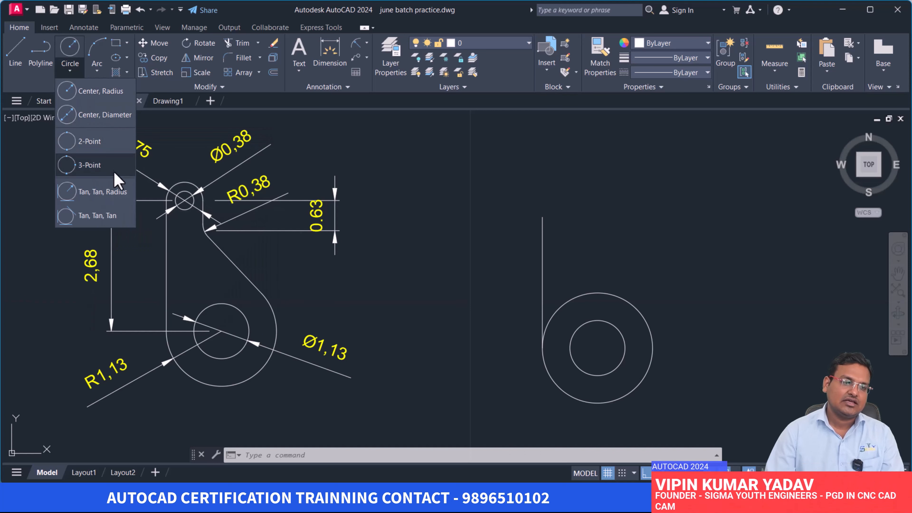
pyautogui.click(89, 145)
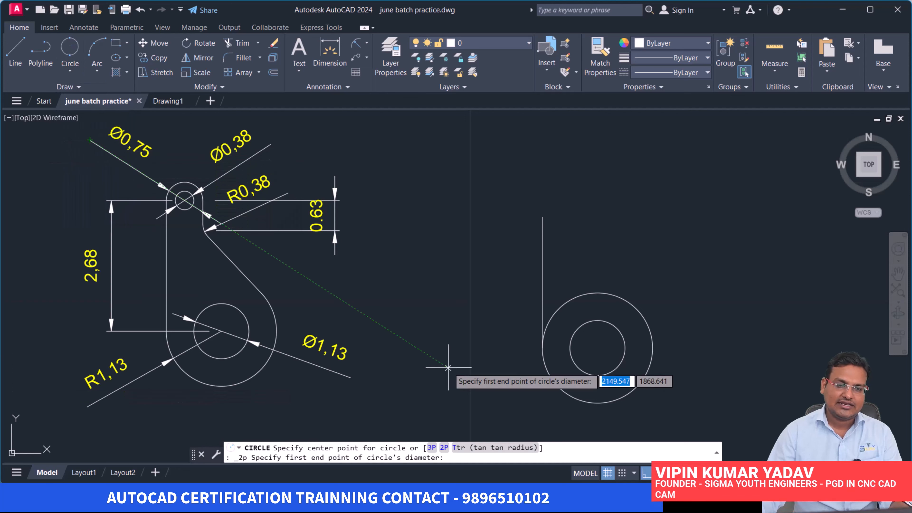
pyautogui.click(542, 217)
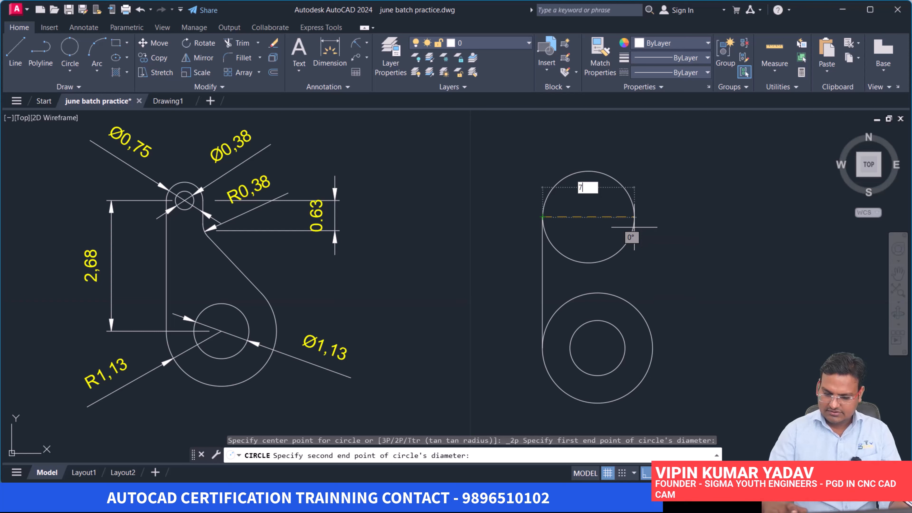
pyautogui.press('BackSpace')
pyautogui.write('0.75')
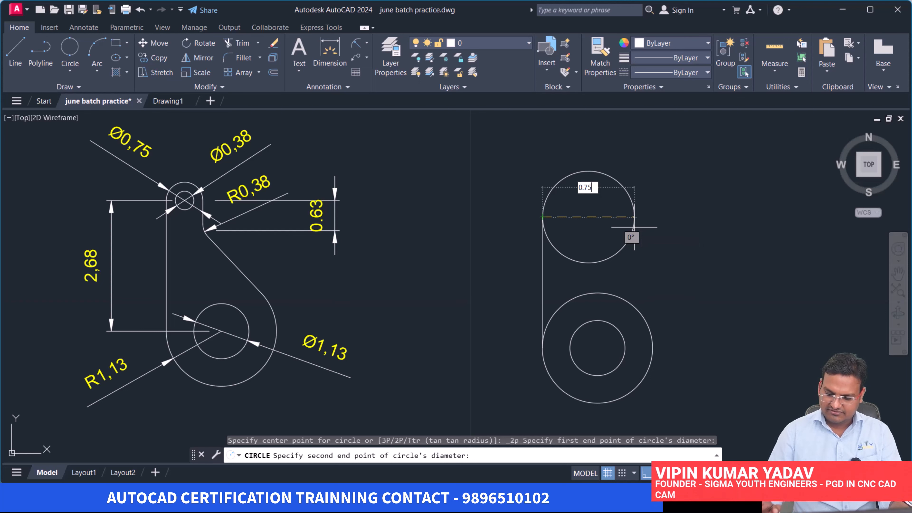
pyautogui.press('Return')
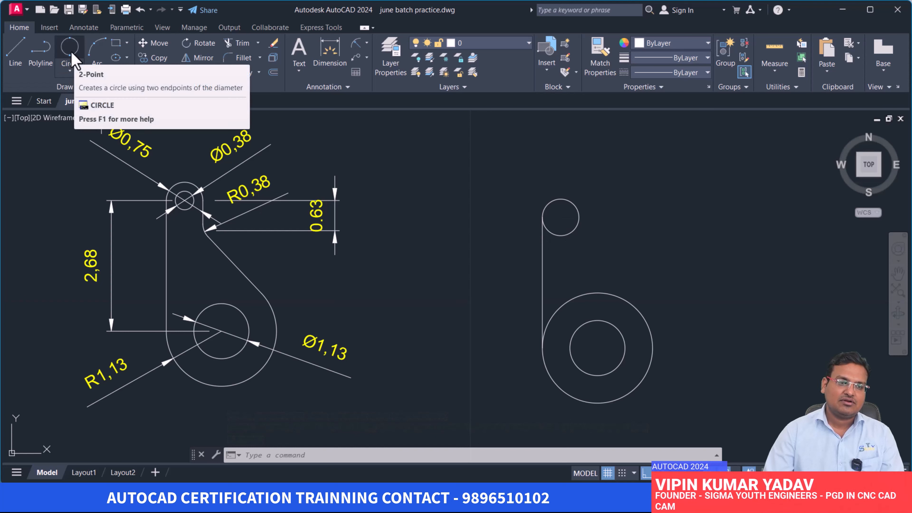
# Step: Draw a circle of diameter 0.38 concentric with the small upper circle
pyautogui.click(70, 72)
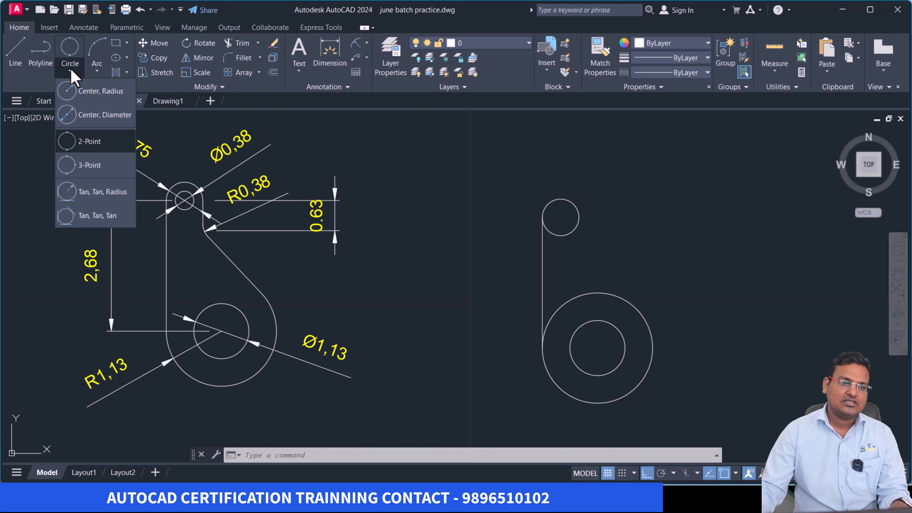
pyautogui.click(86, 114)
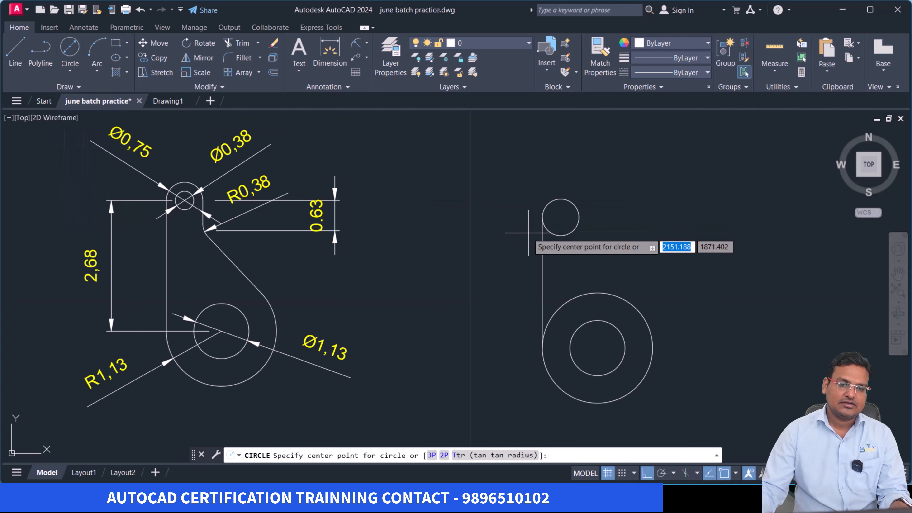
pyautogui.click(561, 217)
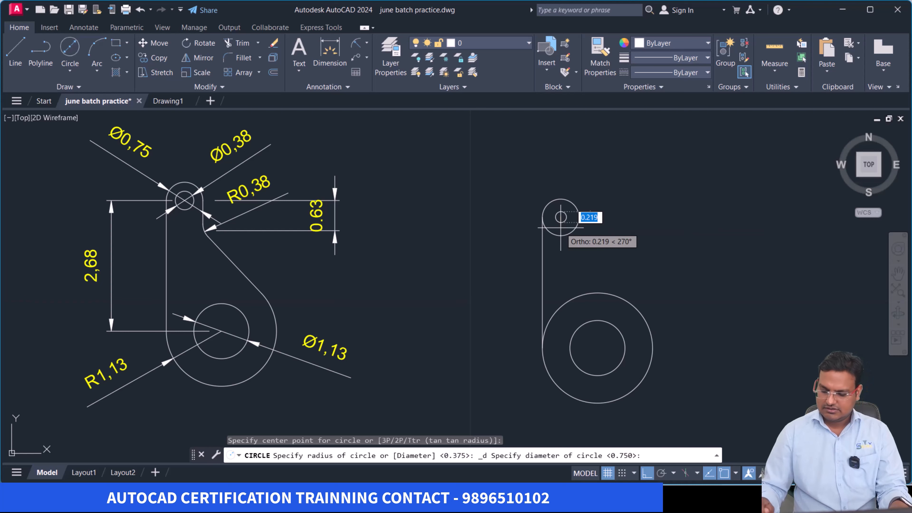
pyautogui.press('Return')
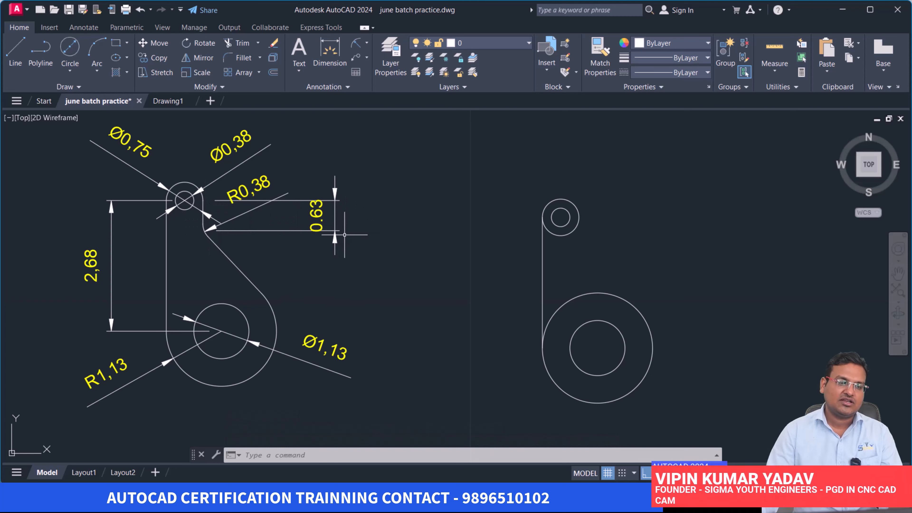
# Step: Draw a vertical line 0.63 long downward from the right quadrant of the 0.75 diameter circle
pyautogui.click(18, 52)
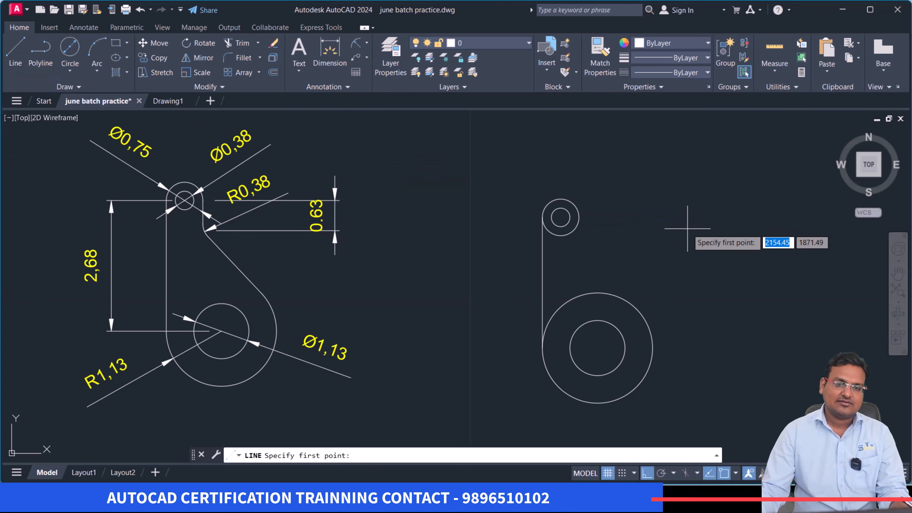
pyautogui.click(579, 217)
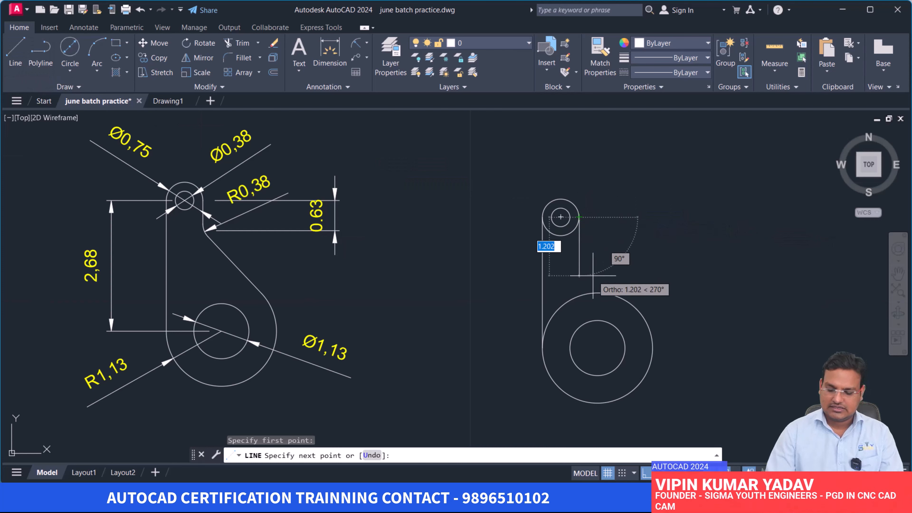
pyautogui.write('0.63')
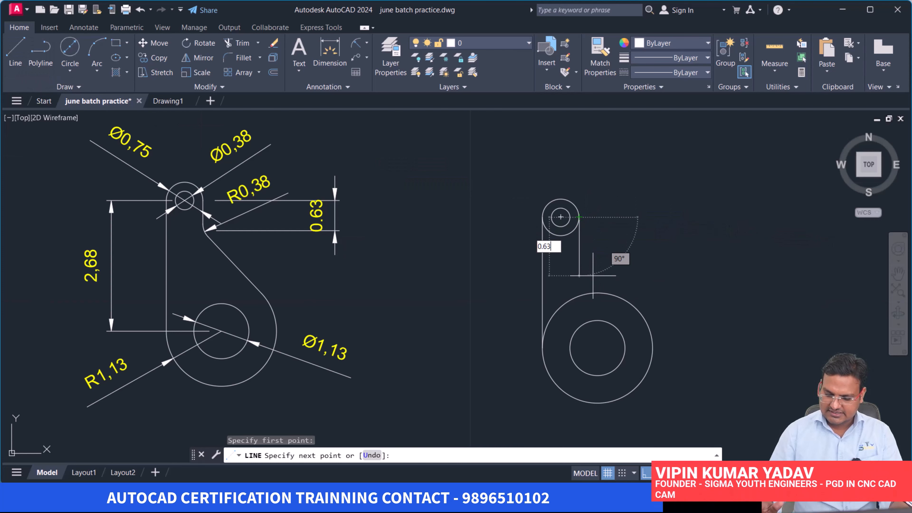
pyautogui.press('Return')
pyautogui.press('Return')
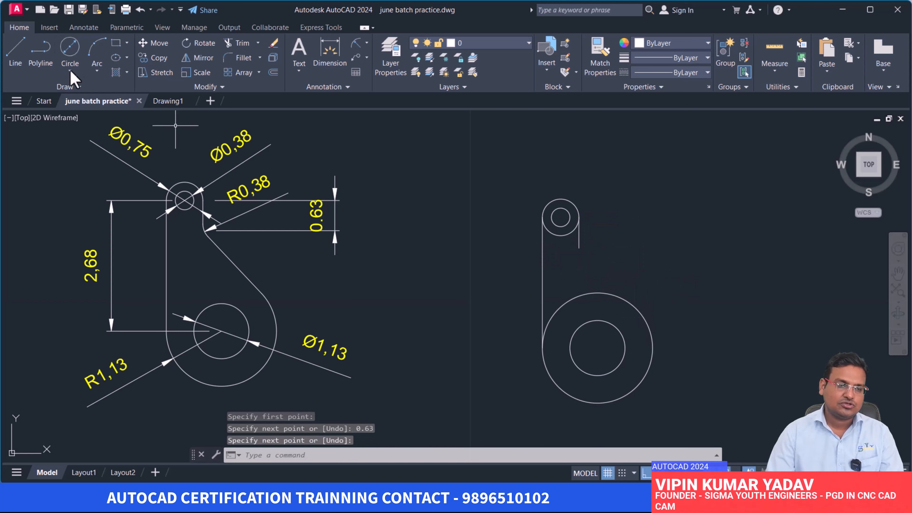
# Step: Draw a slanted line from the short vertical line's lower end, tangent to the upper right of the large outer circle
pyautogui.click(11, 55)
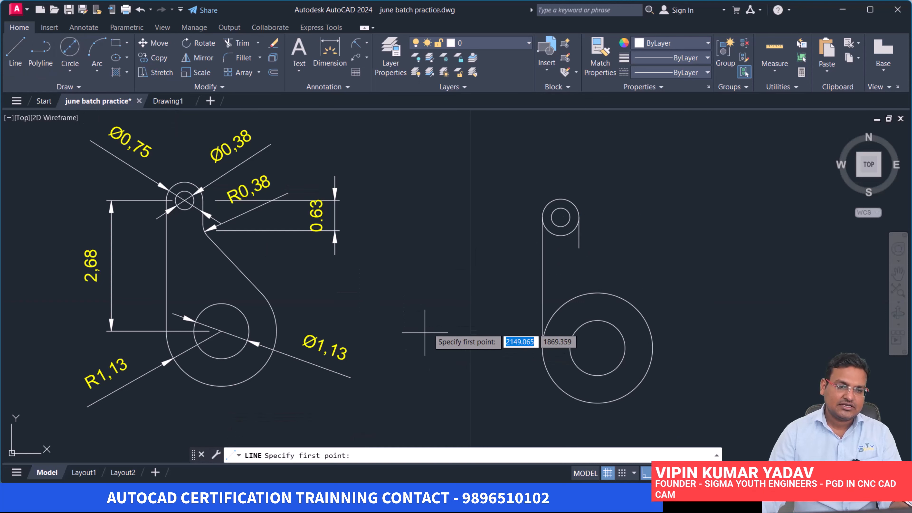
pyautogui.click(578, 247)
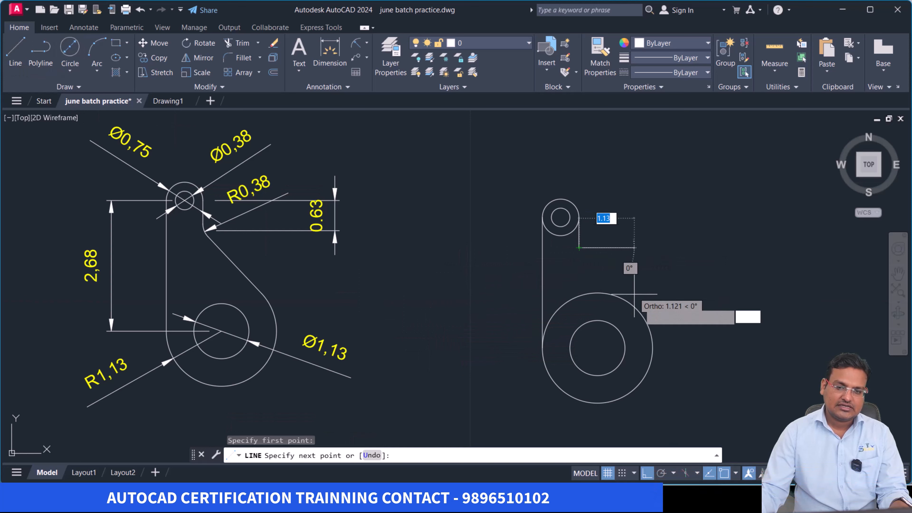
pyautogui.click(637, 309)
pyautogui.press('Return')
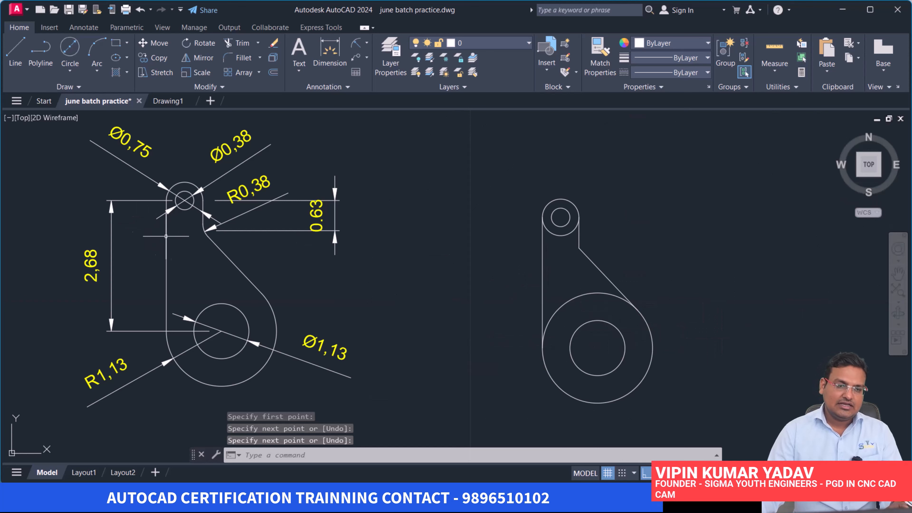
# Step: Fillet the corner between the short vertical line and the slanted line with a radius of 0.38
pyautogui.scroll(2, 206, 232)
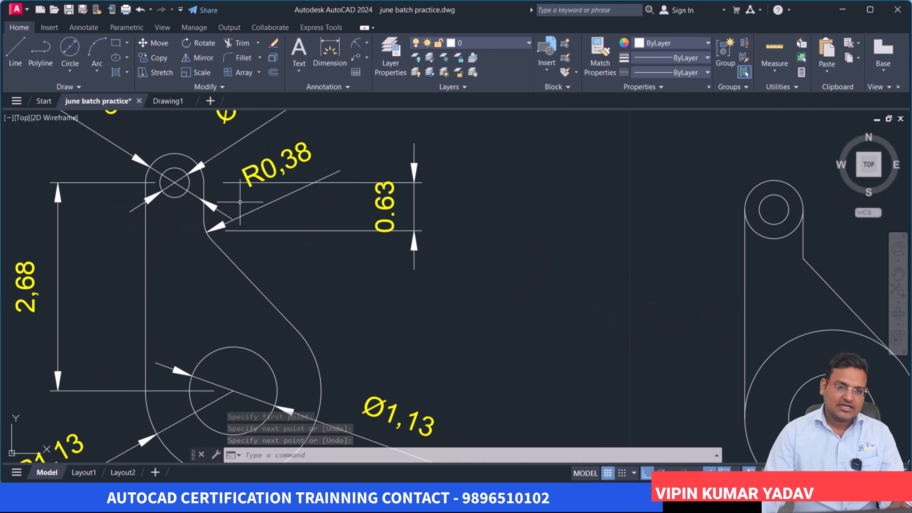
pyautogui.scroll(-4, 441, 281)
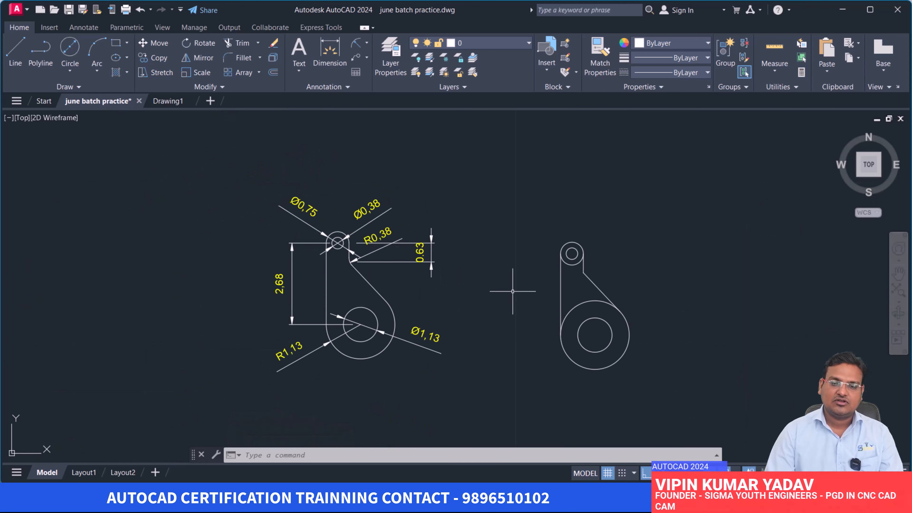
pyautogui.scroll(4, 594, 278)
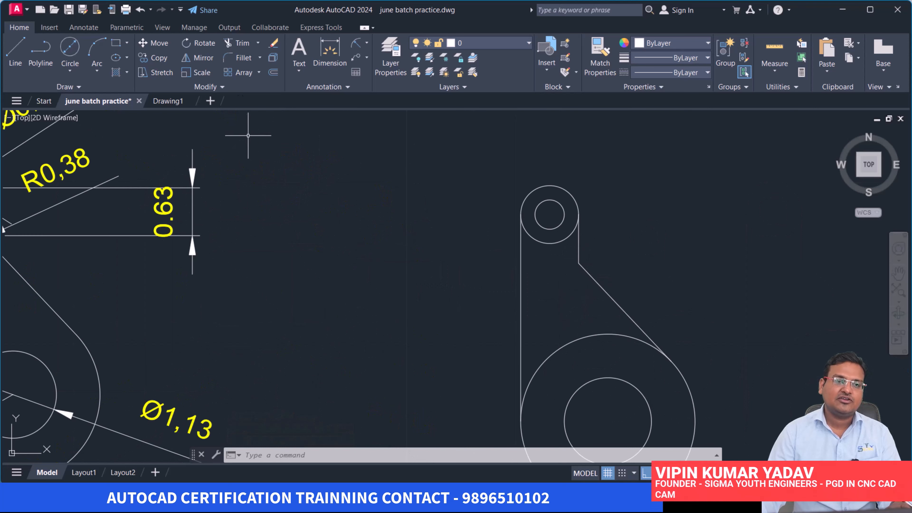
pyautogui.click(240, 58)
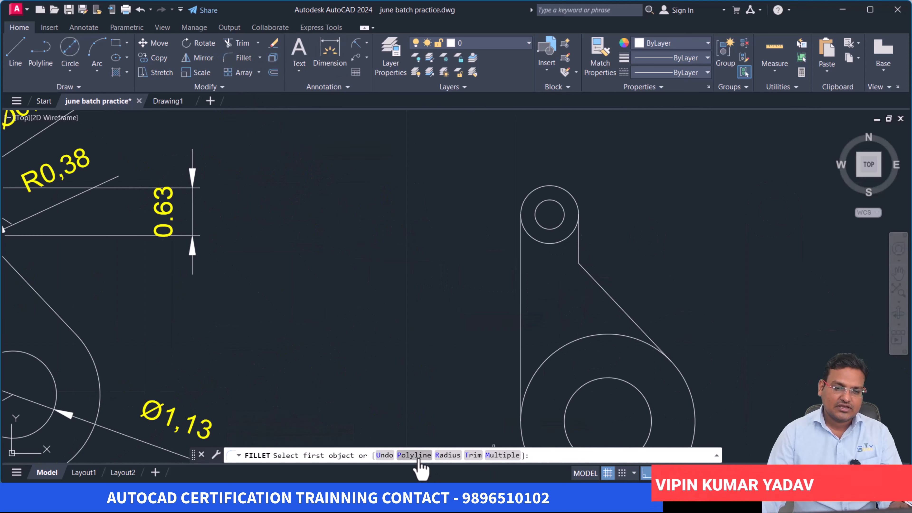
pyautogui.write('R')
pyautogui.press('Return')
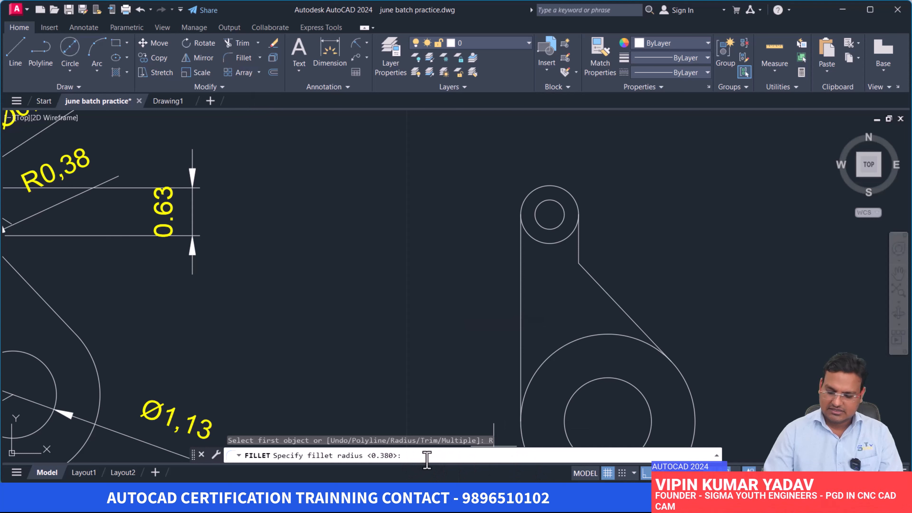
pyautogui.write('0.38')
pyautogui.press('Return')
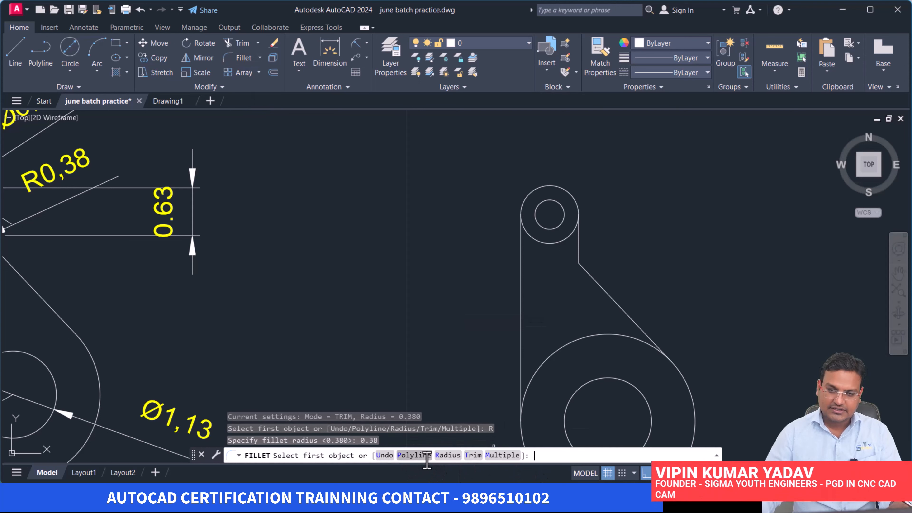
pyautogui.click(590, 271)
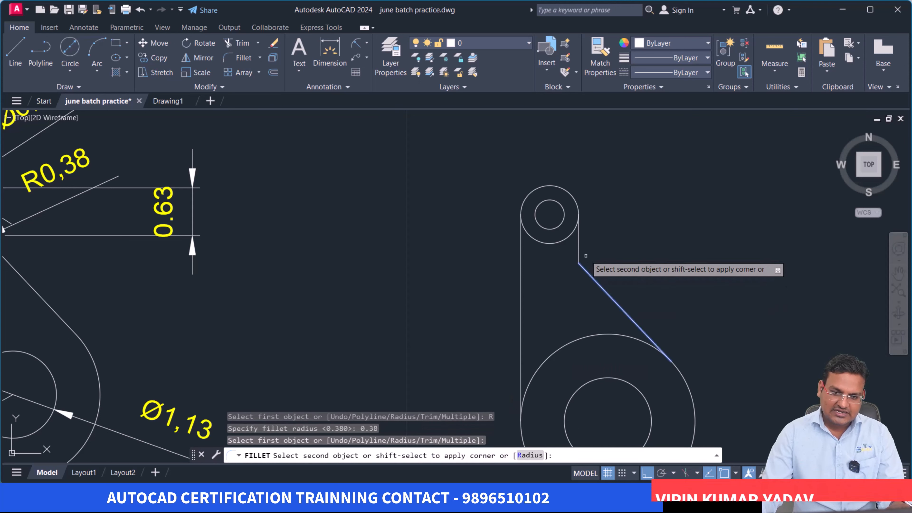
pyautogui.click(579, 248)
pyautogui.press('Return')
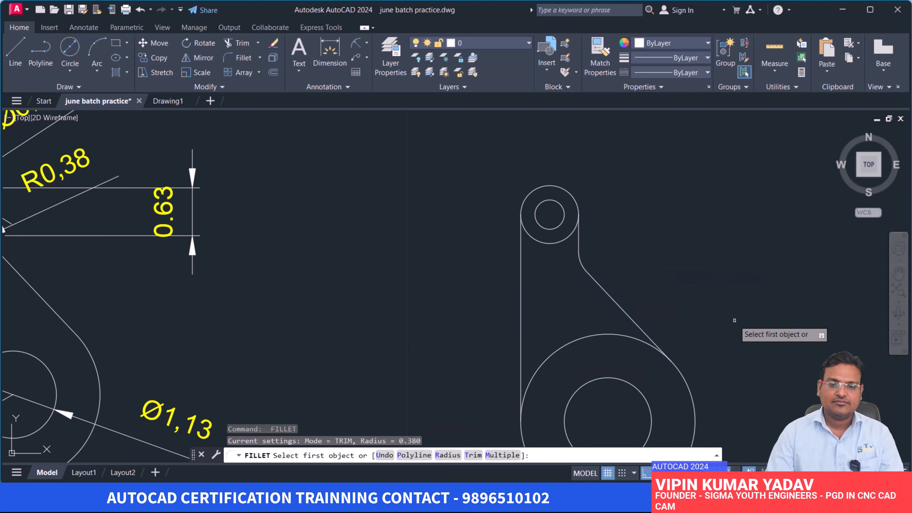
# Step: Trim away the inner arcs of the large and small outer circles to leave a single lever outline
pyautogui.moveTo(664, 262); pyautogui.dragTo(645, 210, button='middle')
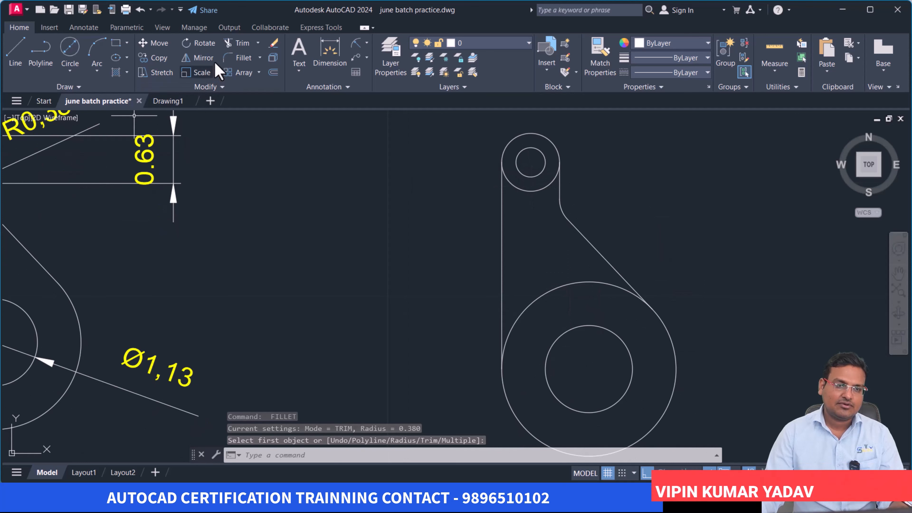
pyautogui.click(237, 43)
pyautogui.click(543, 293)
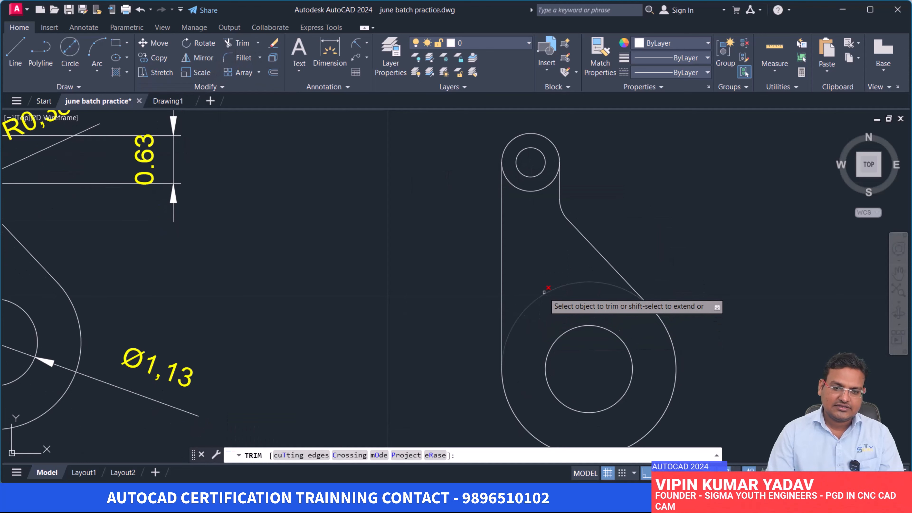
pyautogui.click(531, 192)
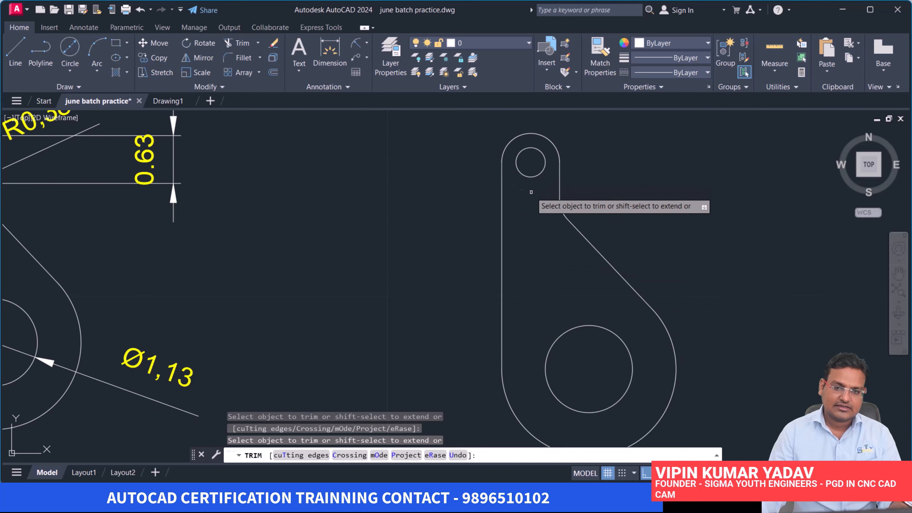
# Step: Add radius dimensions to the new lever's large outer arc and to the fillet beside its narrow end
pyautogui.press('Return')
pyautogui.scroll(-4, 588, 326)
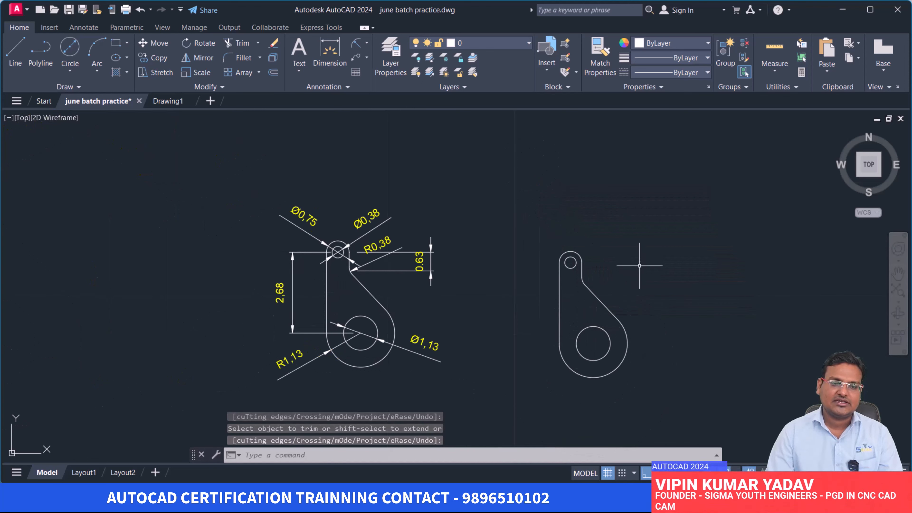
pyautogui.scroll(2, 576, 287)
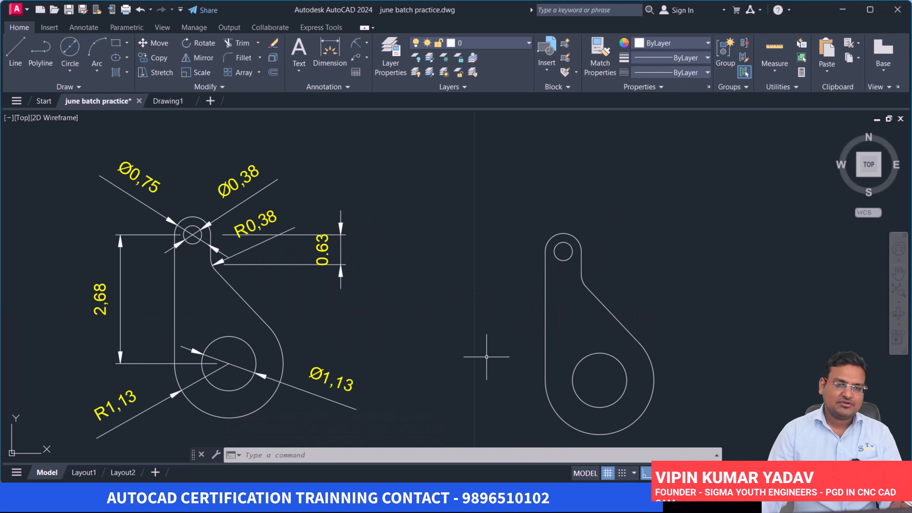
pyautogui.click(355, 44)
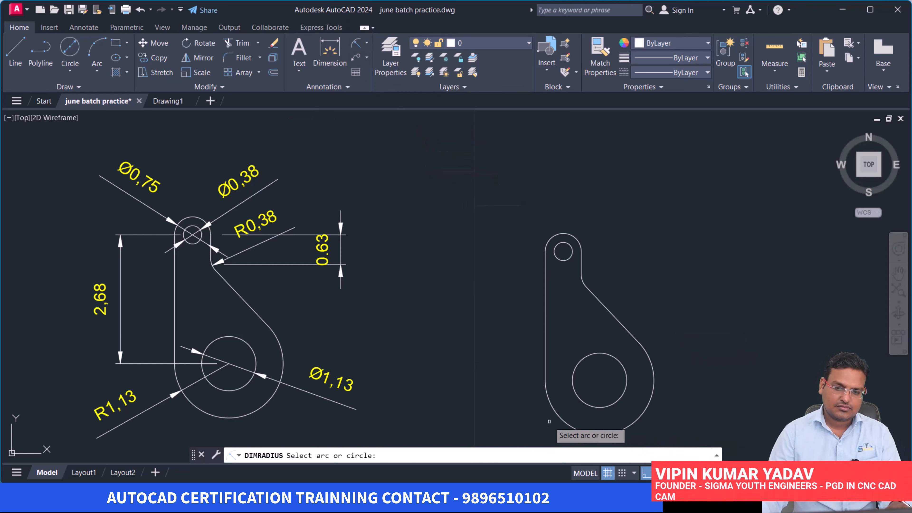
pyautogui.click(637, 427)
pyautogui.click(488, 422)
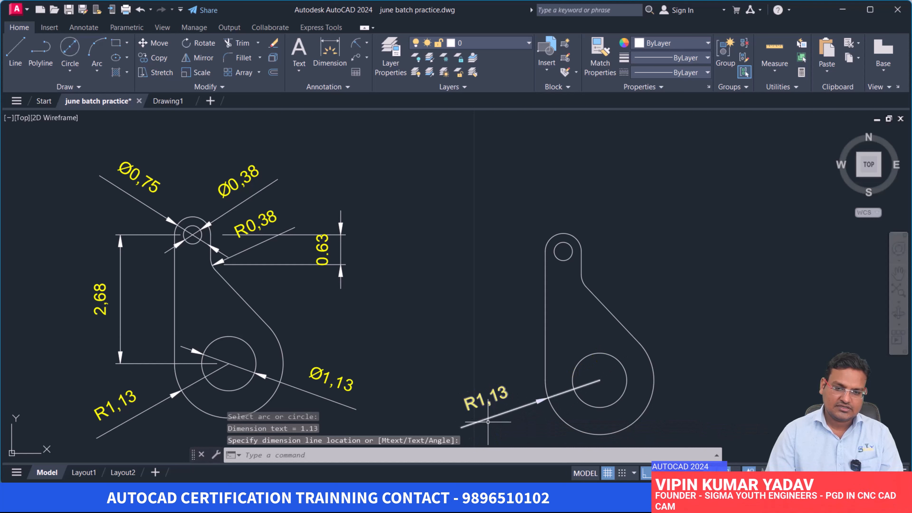
pyautogui.press('space')
pyautogui.click(589, 291)
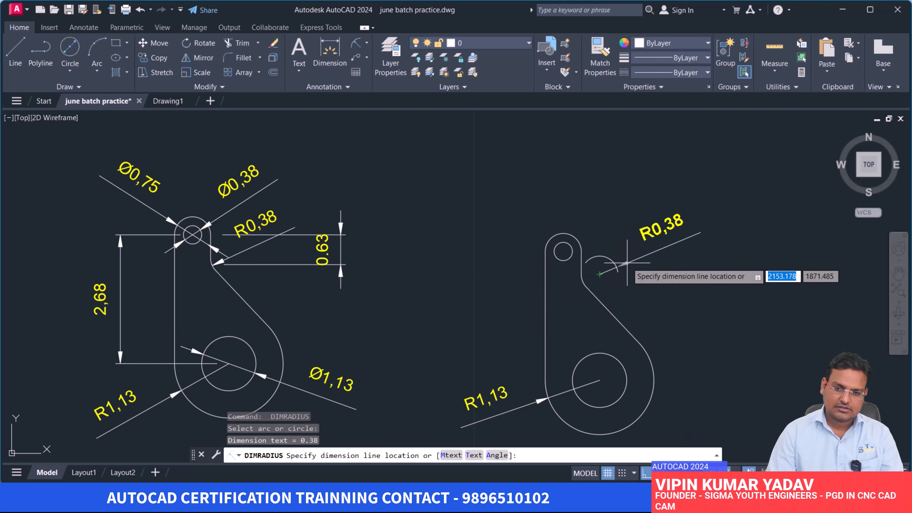
pyautogui.click(628, 262)
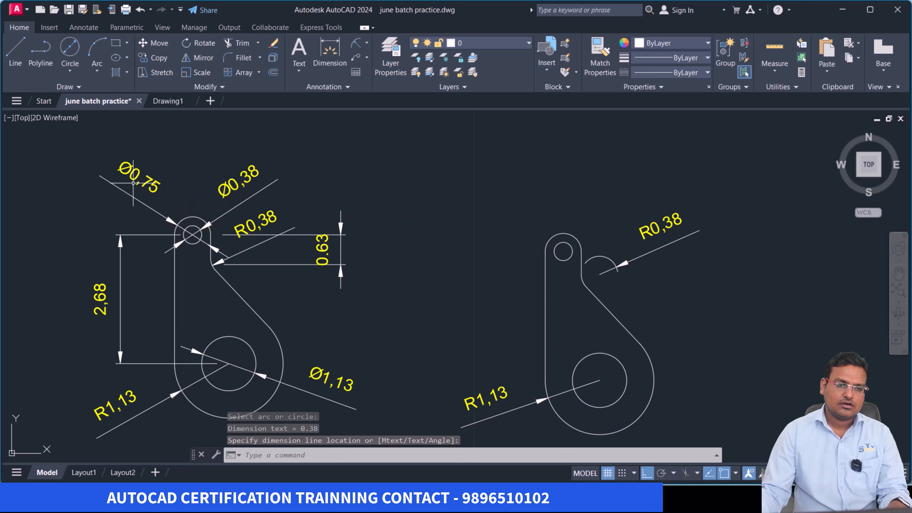
# Step: Add diameter dimensions to the new lever's small end arc, the small hole and the large hole
pyautogui.click(366, 43)
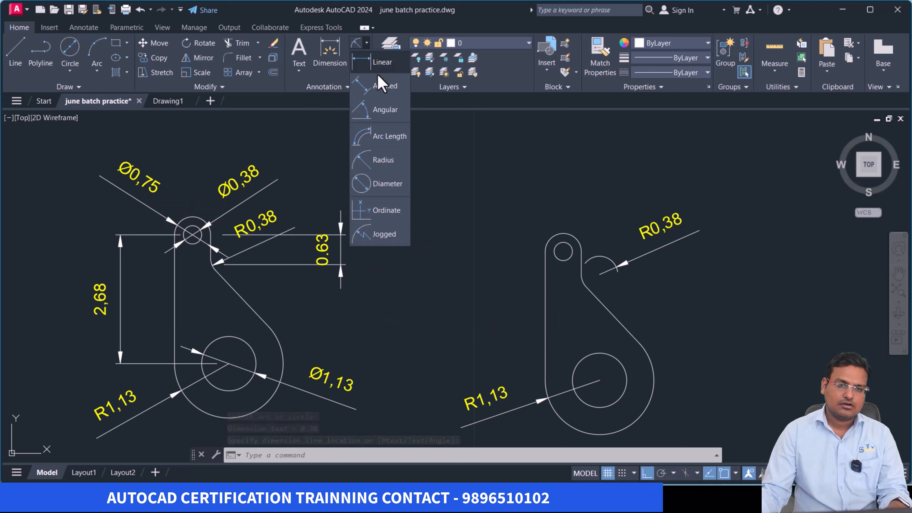
pyautogui.click(387, 183)
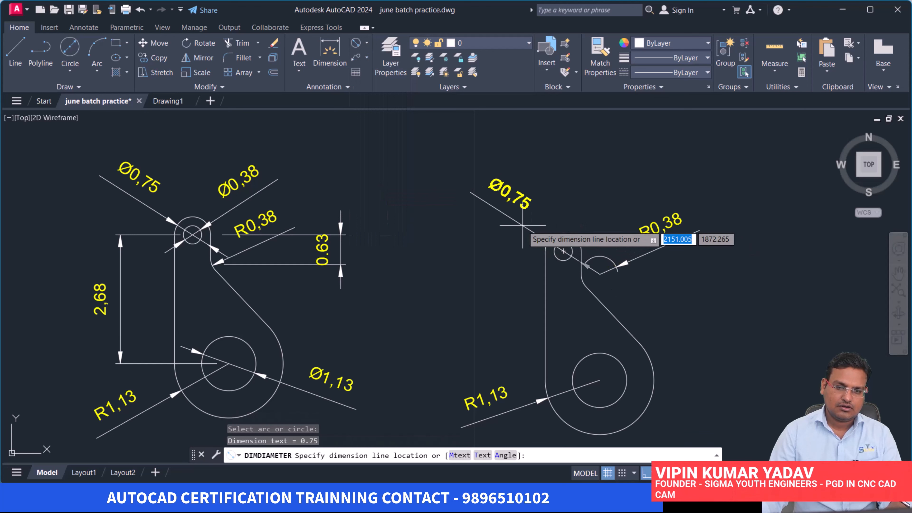
pyautogui.press('Escape')
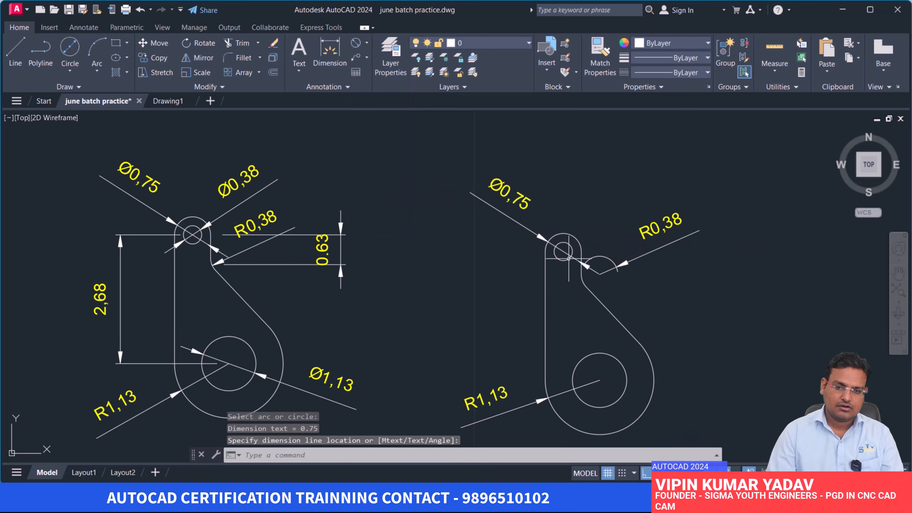
pyautogui.press('Return')
pyautogui.click(571, 250)
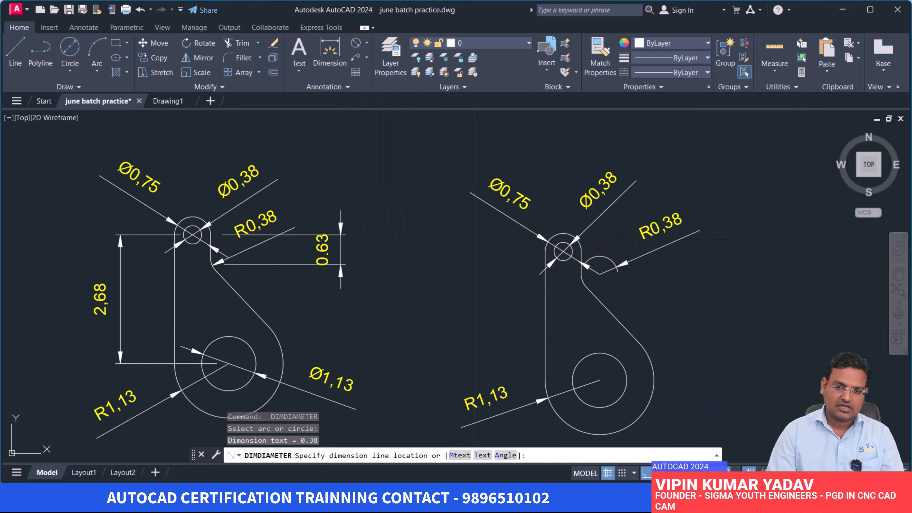
pyautogui.click(607, 201)
pyautogui.press('Return')
pyautogui.click(623, 395)
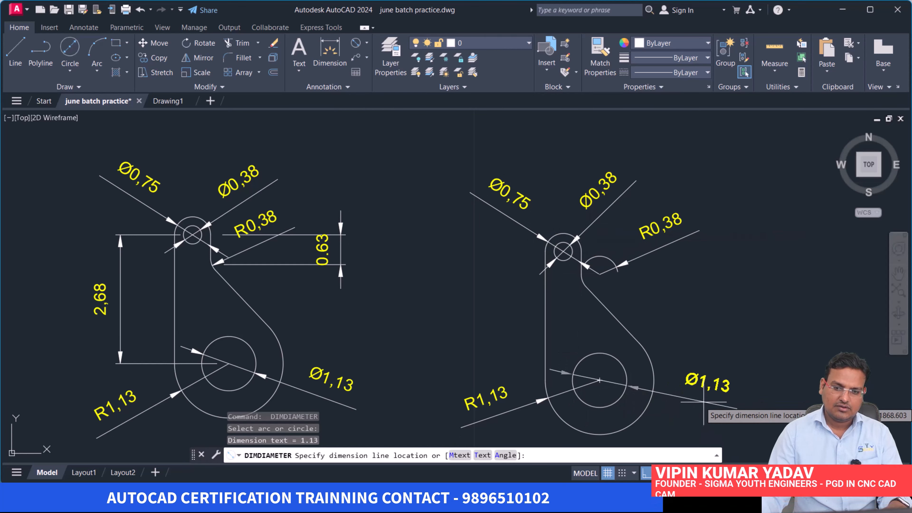
pyautogui.click(729, 390)
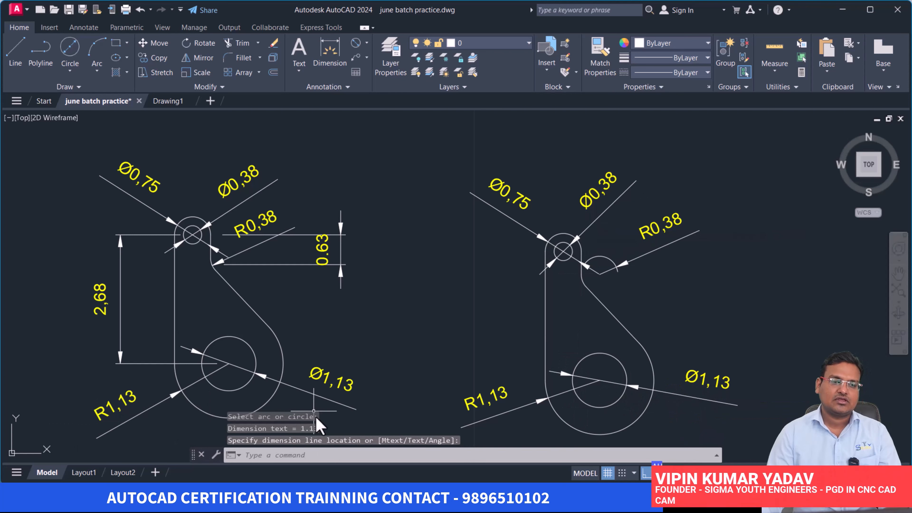
pyautogui.press('Return')
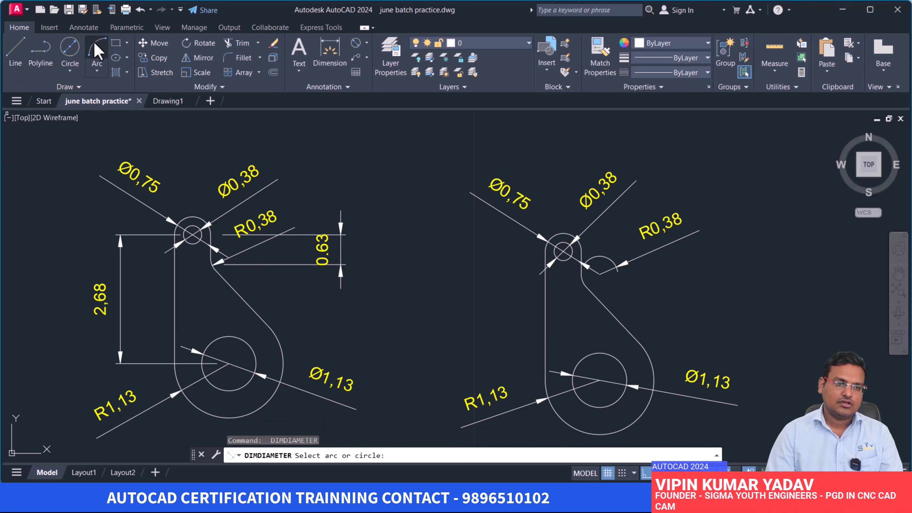
pyautogui.press('Escape')
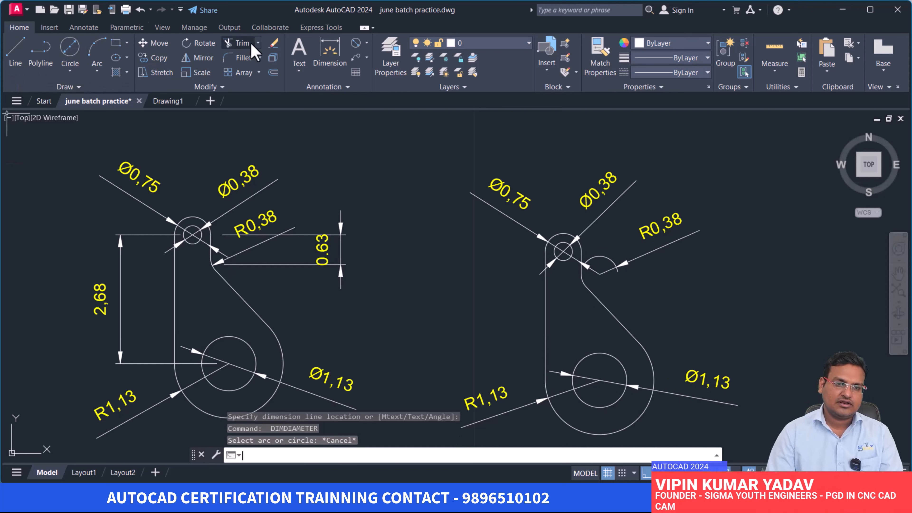
# Step: Add a vertical linear dimension between the centres of the large and small holes, placed outside the lever's straight side
pyautogui.click(366, 43)
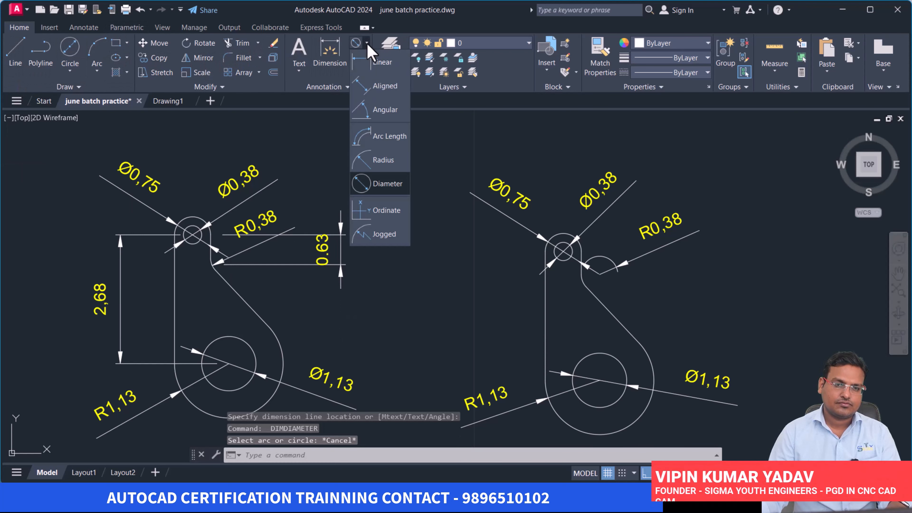
pyautogui.click(368, 62)
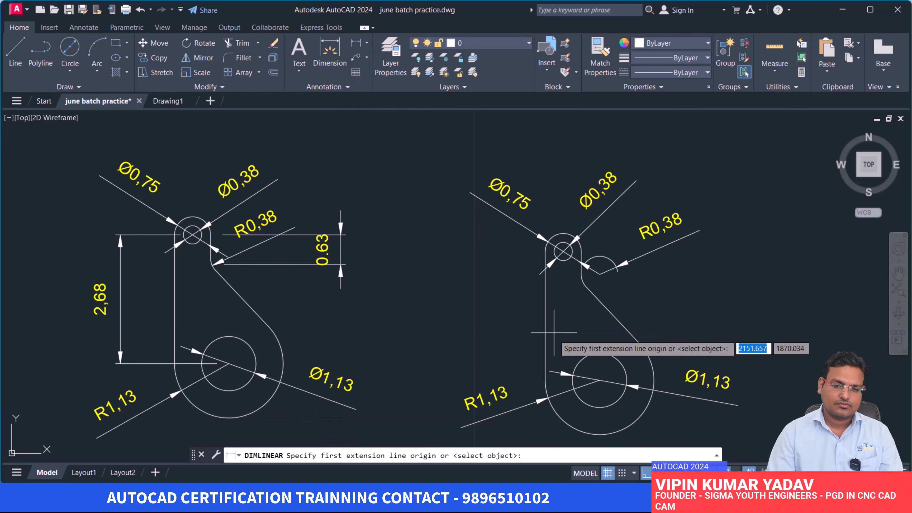
pyautogui.click(600, 378)
pyautogui.click(563, 251)
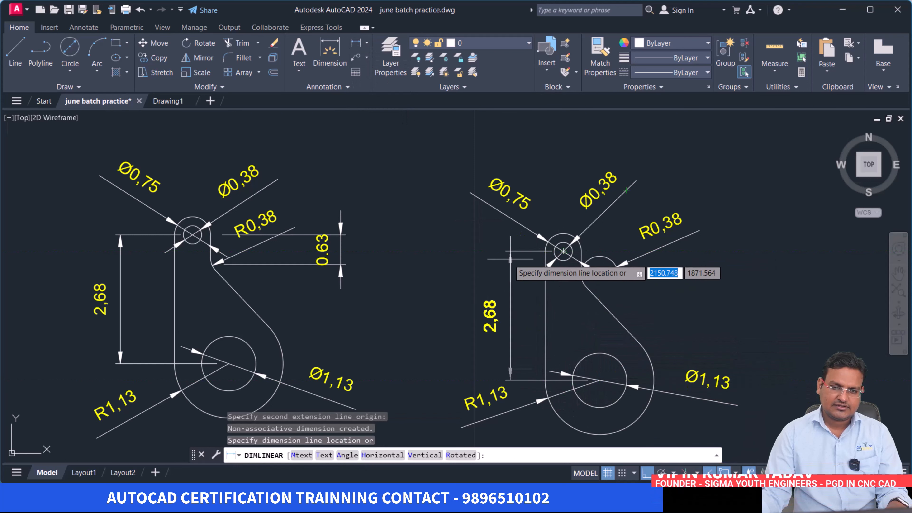
pyautogui.click(496, 273)
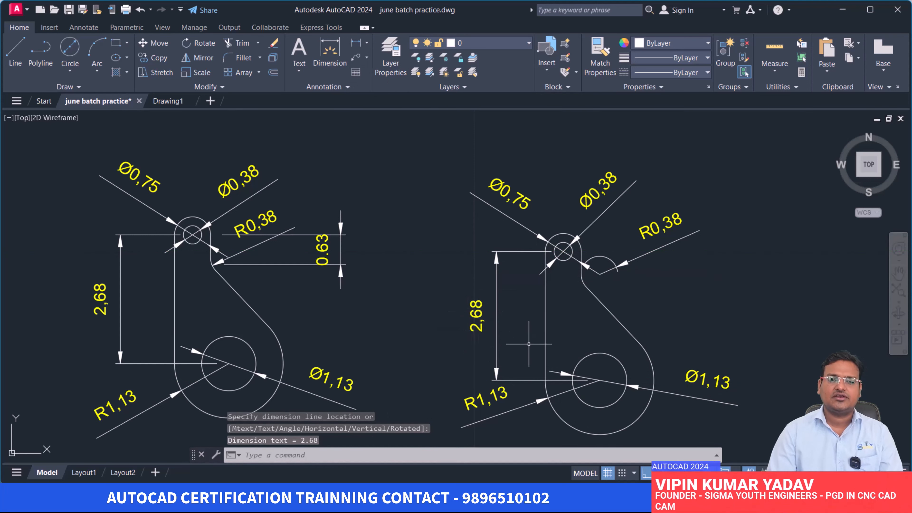
# Step: Examine the square grid practice drawing for its overall size, double frame, small square size, gaps and checkered line pattern
pyautogui.moveTo(543, 393); pyautogui.dragTo(505, 320, button='middle')
pyautogui.moveTo(489, 228); pyautogui.dragTo(527, 280, button='middle')
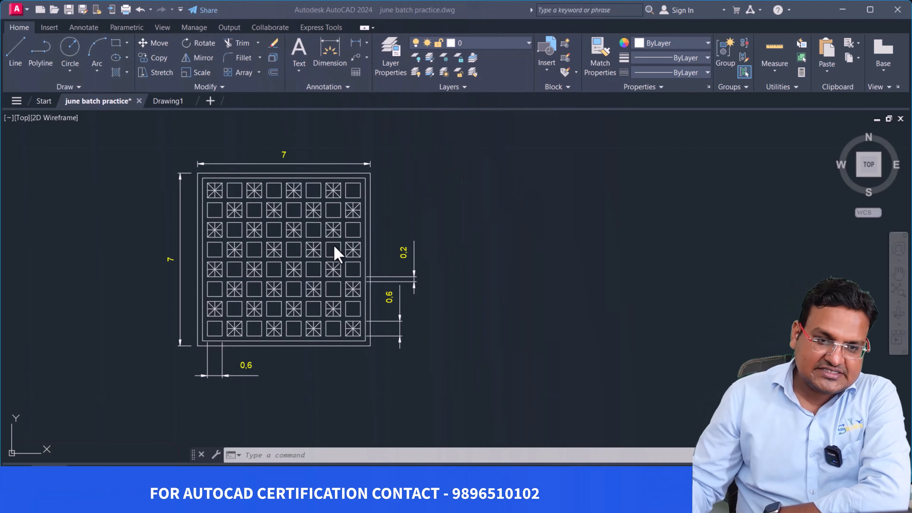
pyautogui.scroll(3, 331, 249)
pyautogui.scroll(-1, 316, 248)
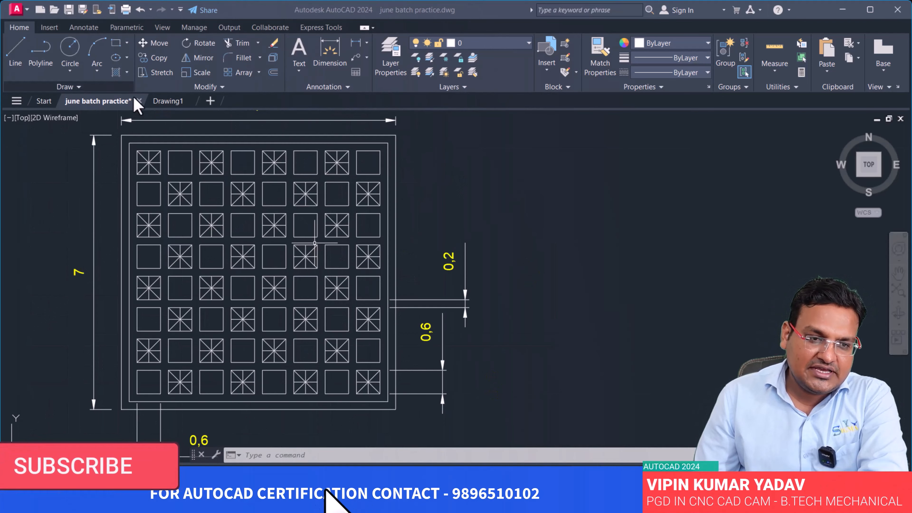
pyautogui.scroll(-2, 248, 184)
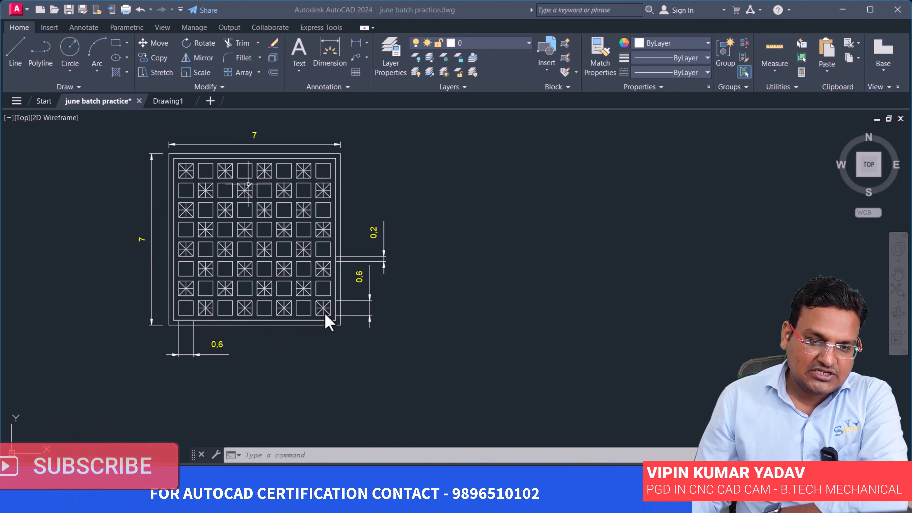
pyautogui.scroll(3, 350, 302)
pyautogui.scroll(-1, 338, 316)
pyautogui.scroll(-2, 330, 321)
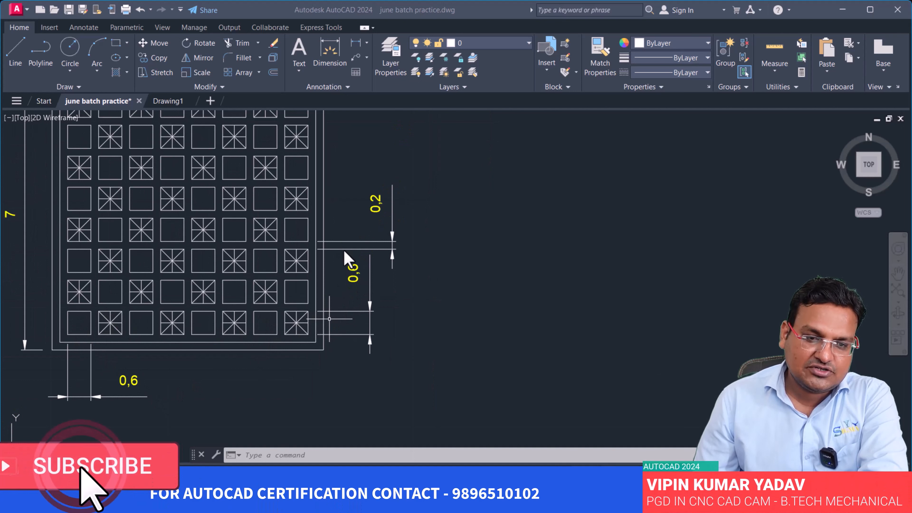
pyautogui.scroll(-2, 380, 273)
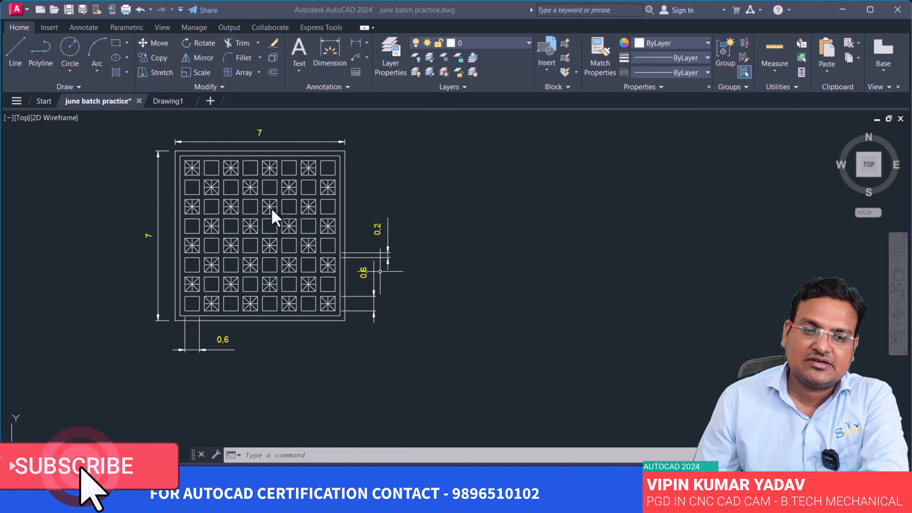
pyautogui.click(399, 217)
# Step: Draw a 7 by 7 square from four connected lines with Ortho on, in the empty space beside the grid drawing
pyautogui.moveTo(452, 212); pyautogui.dragTo(407, 251, button='middle')
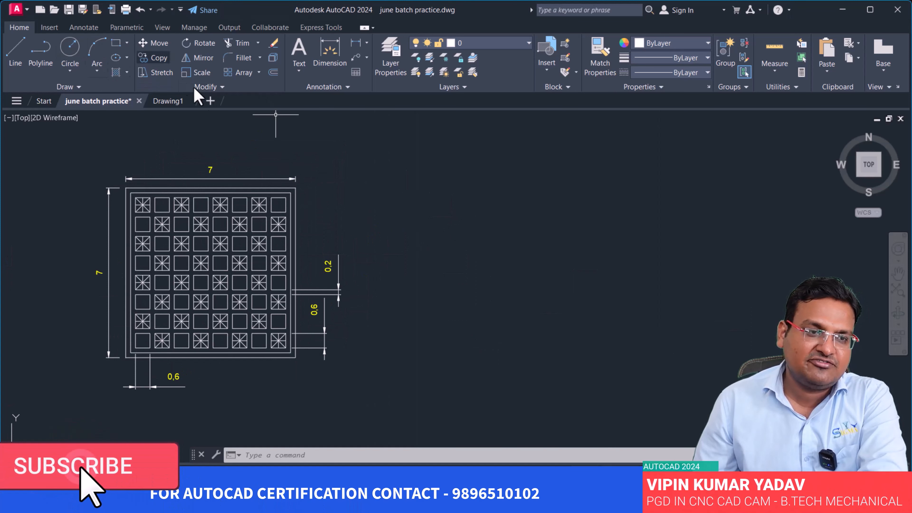
pyautogui.click(19, 47)
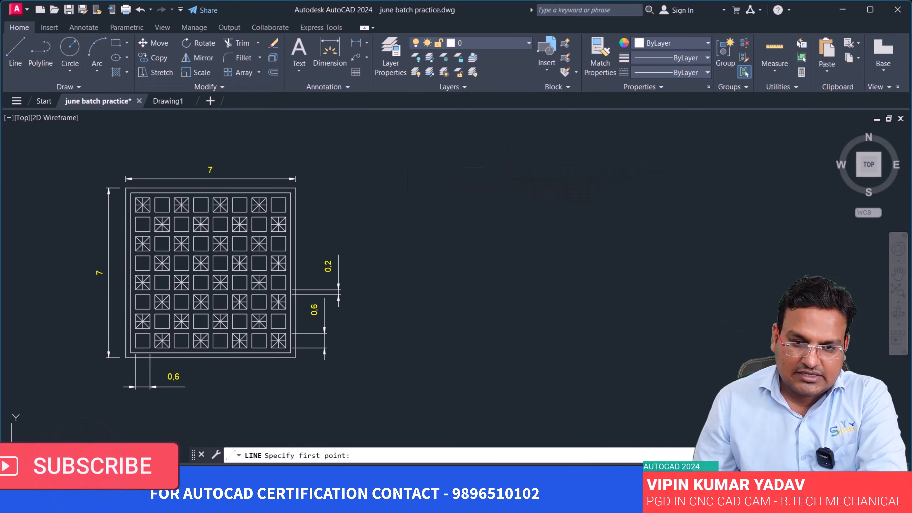
pyautogui.click(451, 180)
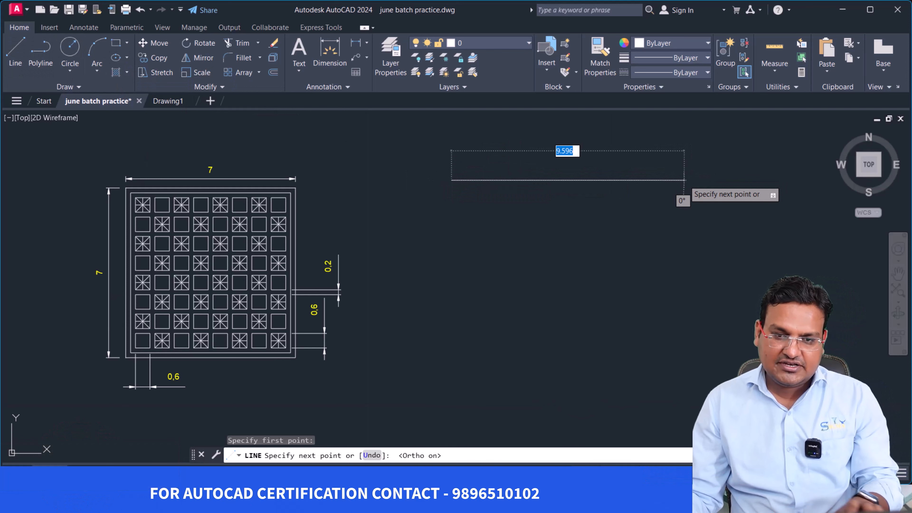
pyautogui.write('7')
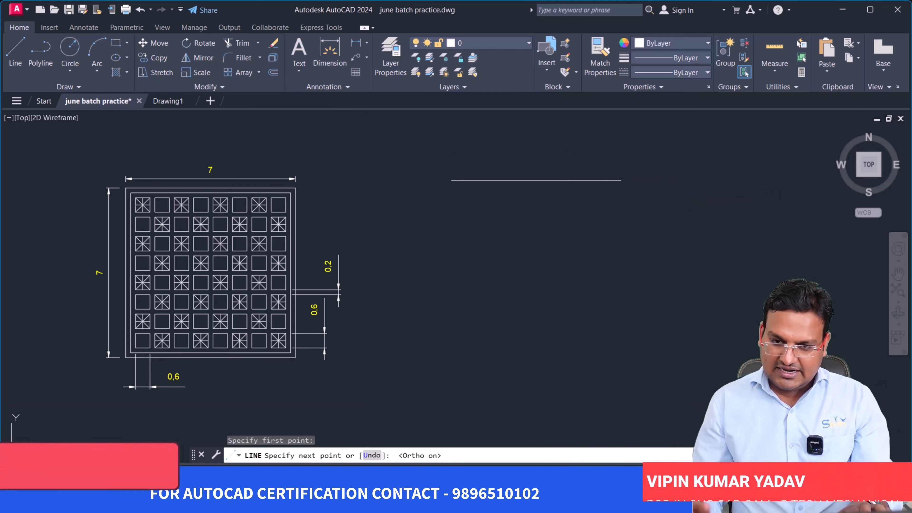
pyautogui.press('Return')
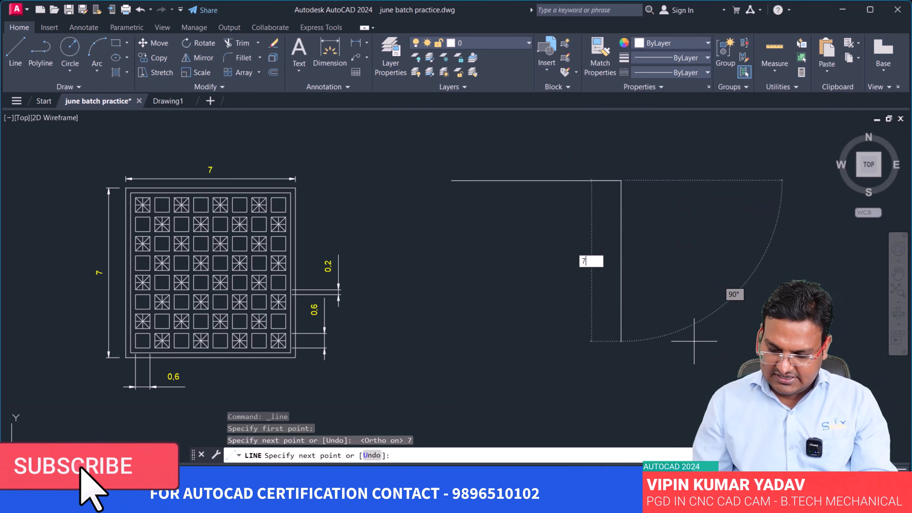
pyautogui.write('7')
pyautogui.press('Return')
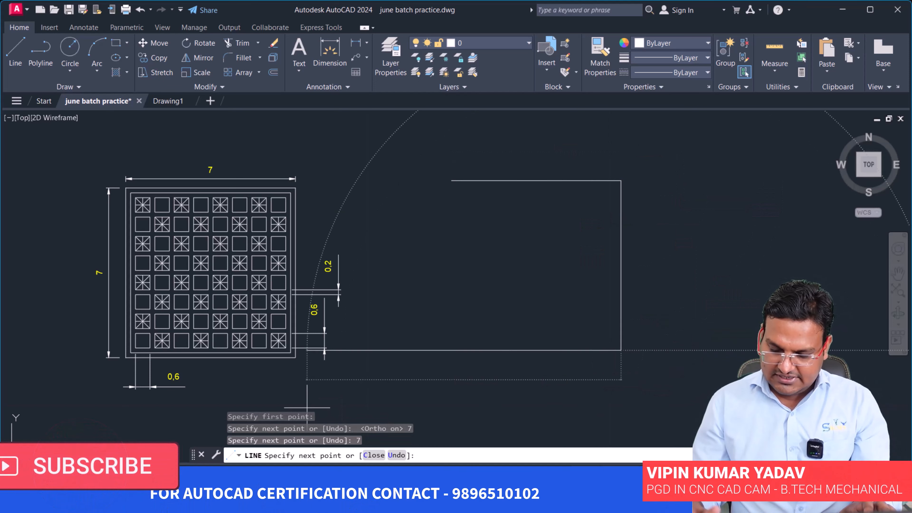
pyautogui.write('7')
pyautogui.press('Return')
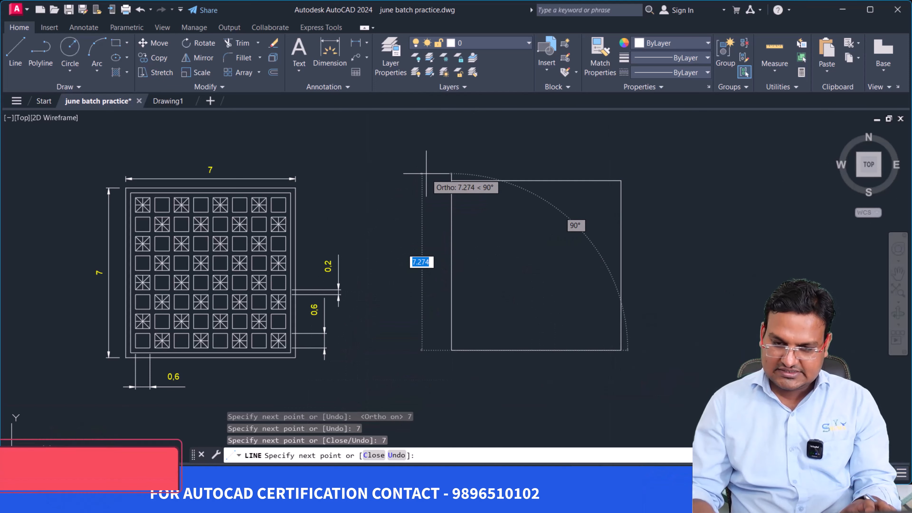
pyautogui.write('7')
pyautogui.press('Return')
pyautogui.press('Return')
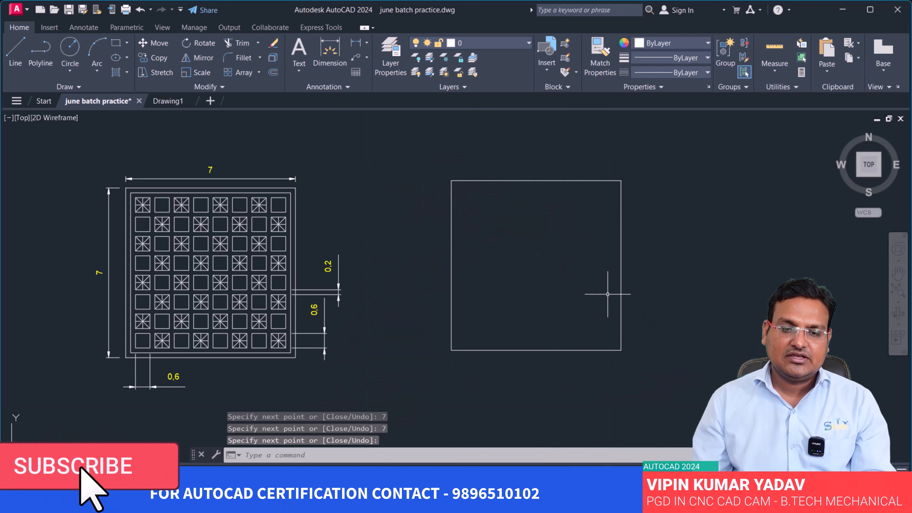
# Step: Join the four lines of the new square into one polyline
pyautogui.click(647, 367)
pyautogui.click(402, 138)
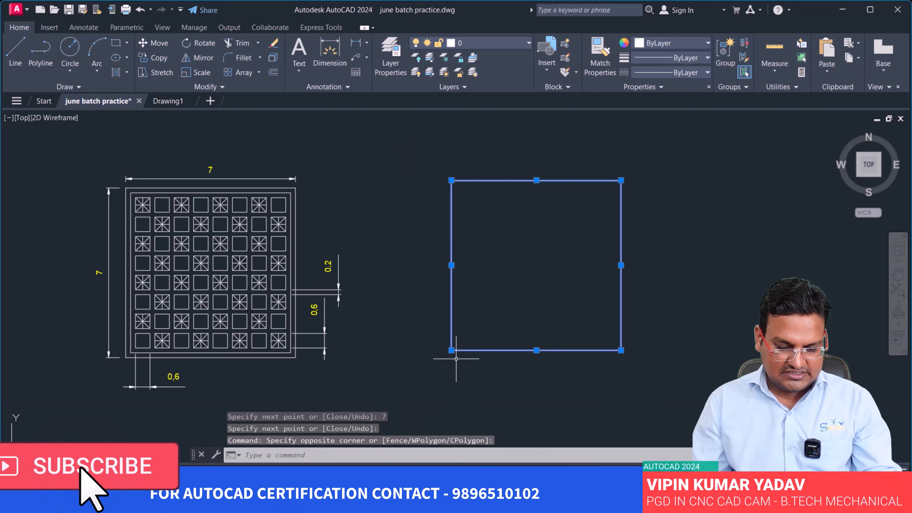
pyautogui.write('j')
pyautogui.press('Return')
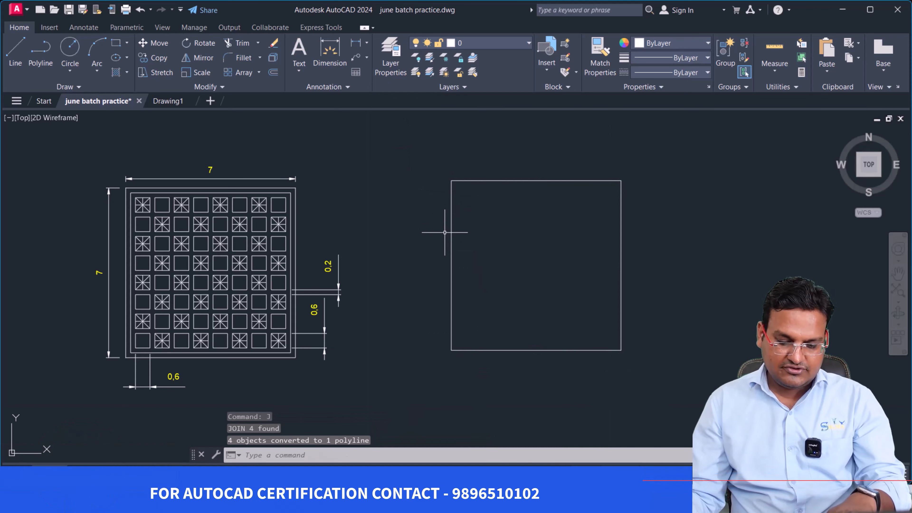
# Step: Offset the 7 by 7 square inward by 0.2, and offset the resulting square inward by 0.2 again
pyautogui.write('o')
pyautogui.press('Return')
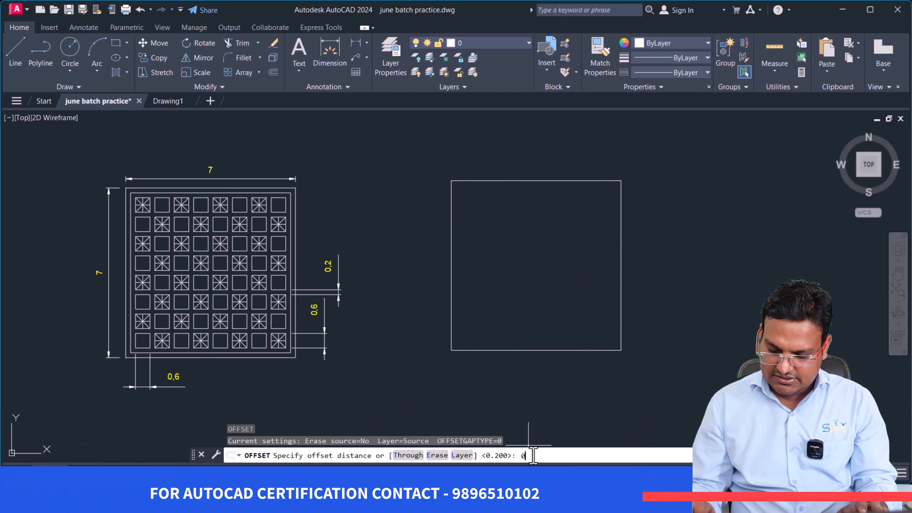
pyautogui.write('0.2')
pyautogui.press('Return')
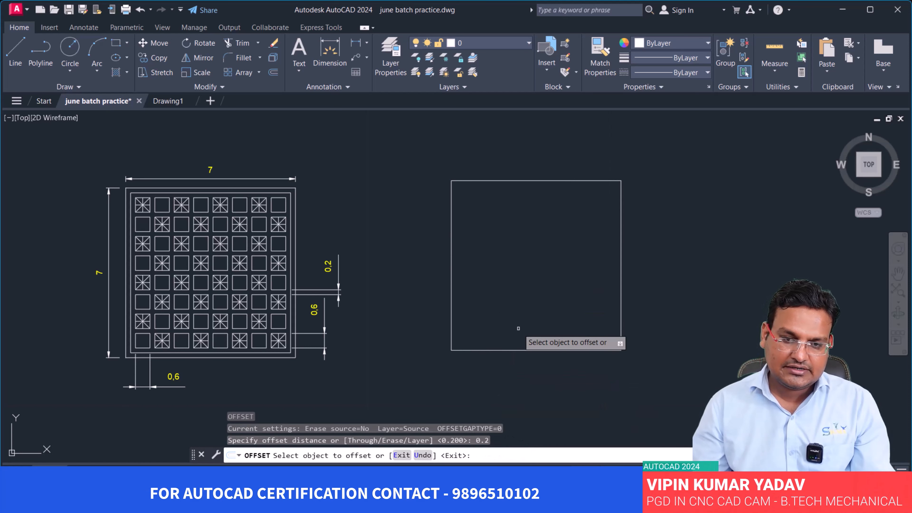
pyautogui.click(524, 348)
pyautogui.click(535, 265)
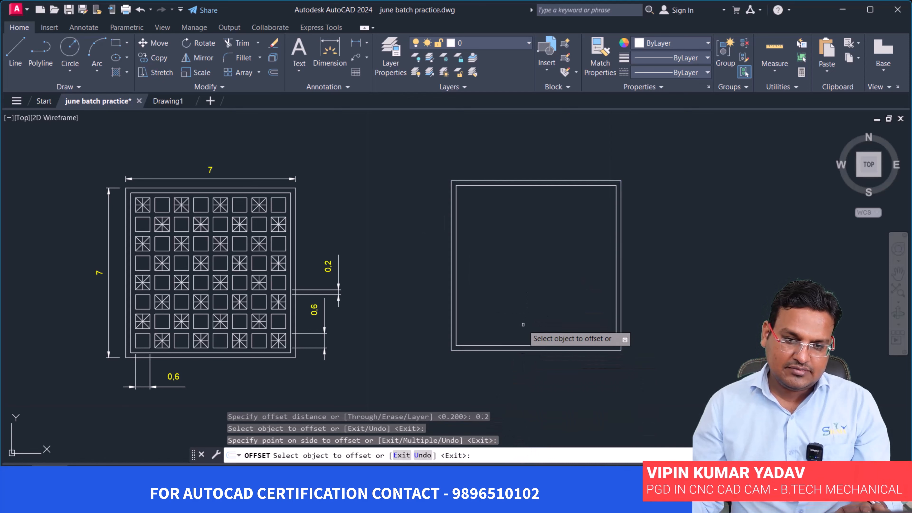
pyautogui.click(525, 345)
pyautogui.click(527, 308)
pyautogui.press('Return')
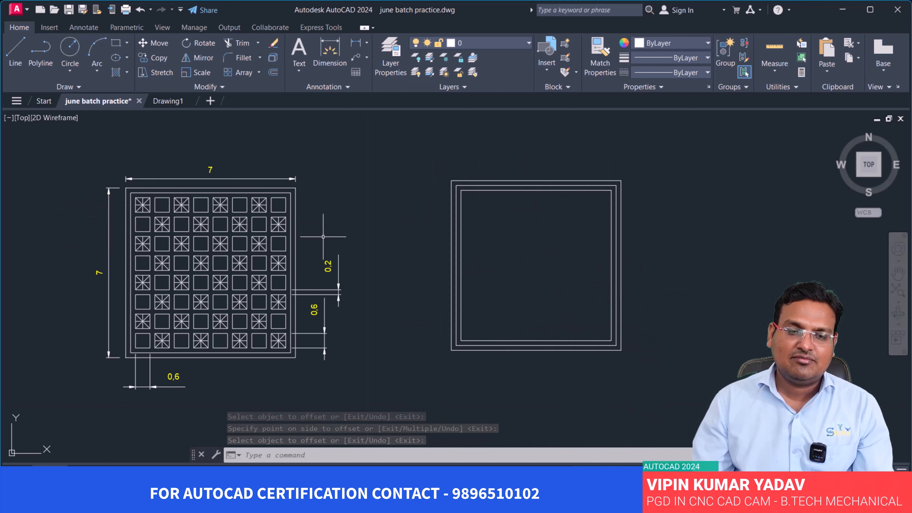
# Step: Draw a 0.6 by 0.6 square from four connected lines with Ortho on, in the empty space beside the nested frames
pyautogui.moveTo(541, 240)
pyautogui.mouseDown(button='middle')
pyautogui.moveTo(403, 236)
pyautogui.moveTo(497, 238)
pyautogui.mouseUp(button='middle')
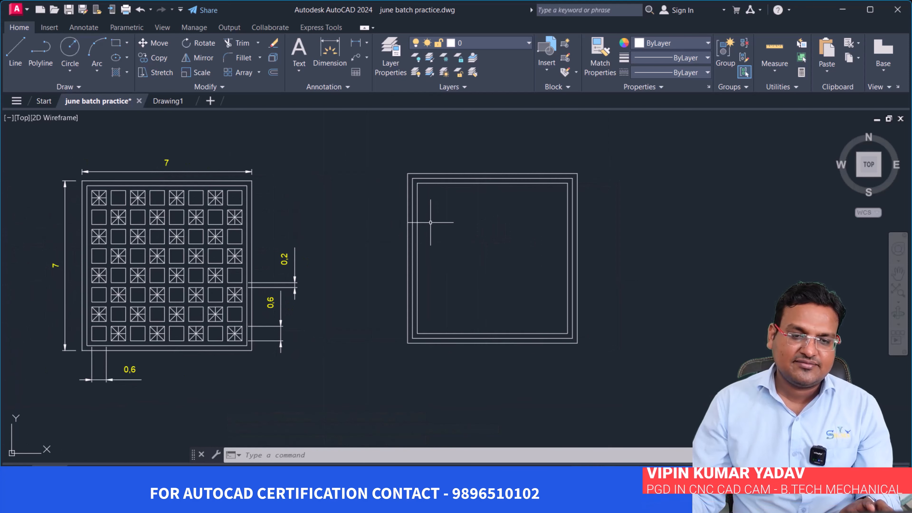
pyautogui.moveTo(617, 240); pyautogui.dragTo(535, 240, button='middle')
pyautogui.moveTo(691, 227)
pyautogui.mouseDown(button='middle')
pyautogui.moveTo(729, 232)
pyautogui.moveTo(674, 245)
pyautogui.moveTo(403, 205)
pyautogui.mouseUp(button='middle')
pyautogui.scroll(-2, 667, 233)
pyautogui.scroll(2, 404, 229)
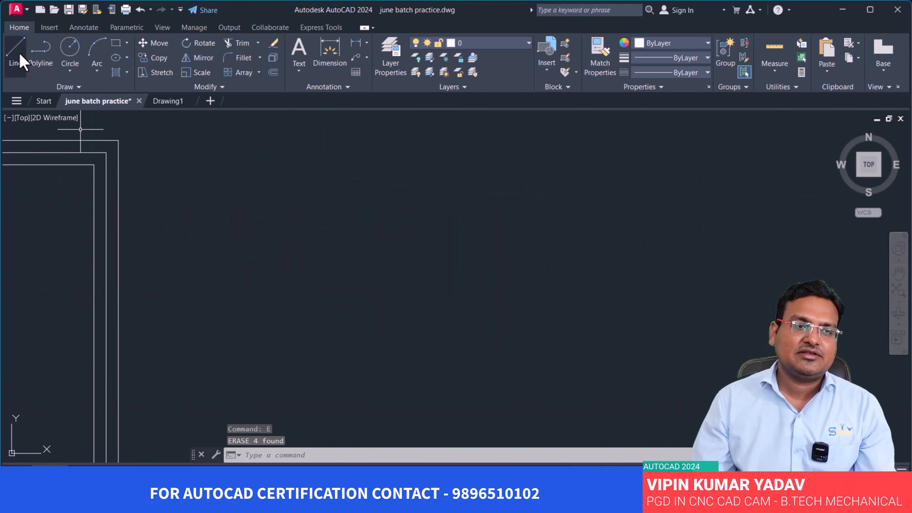
pyautogui.click(15, 54)
pyautogui.press('F8')
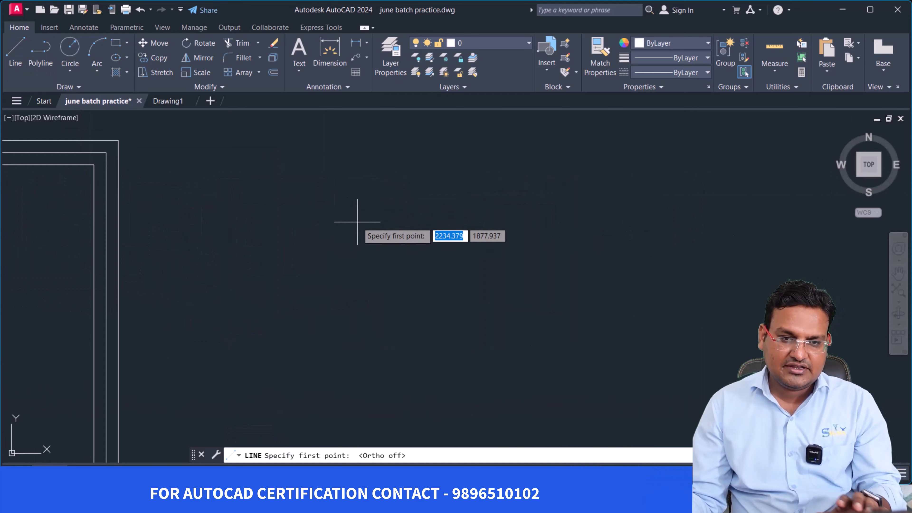
pyautogui.click(360, 201)
pyautogui.press('F8')
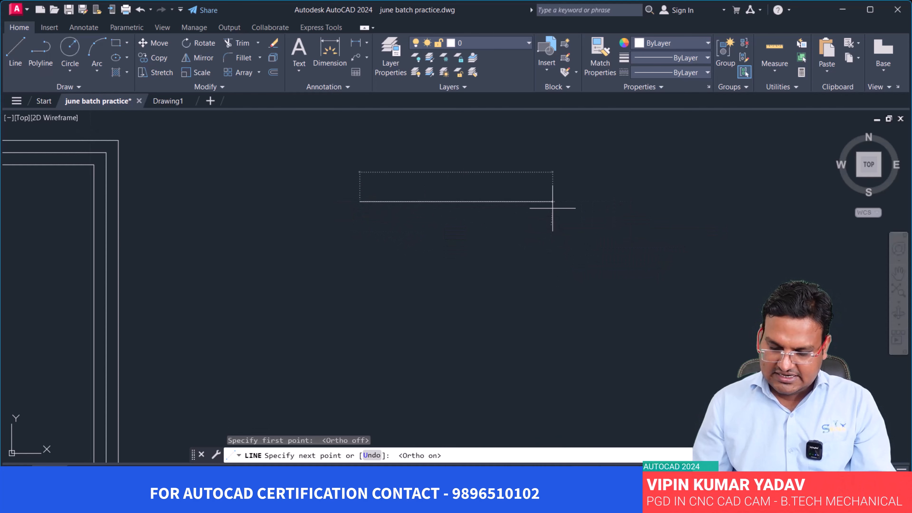
pyautogui.write('0.6')
pyautogui.press('Return')
pyautogui.write('0.6')
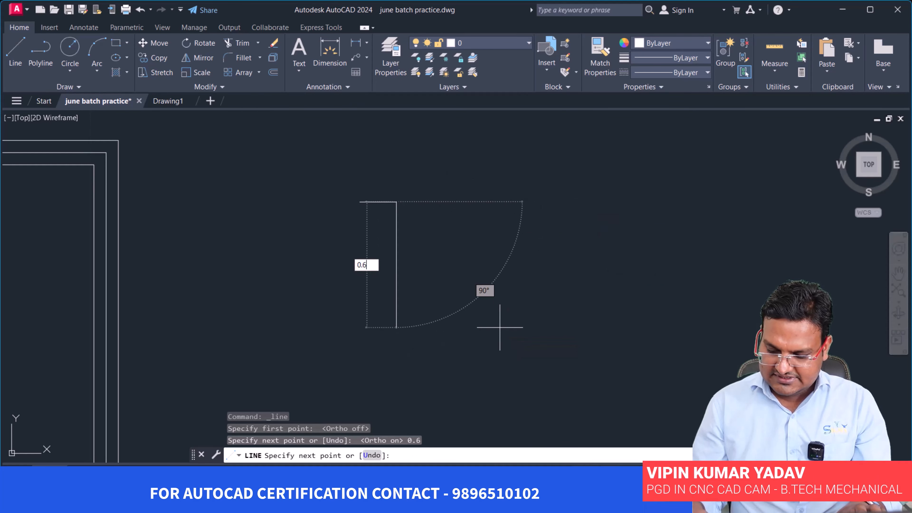
pyautogui.press('Return')
pyautogui.write('0')
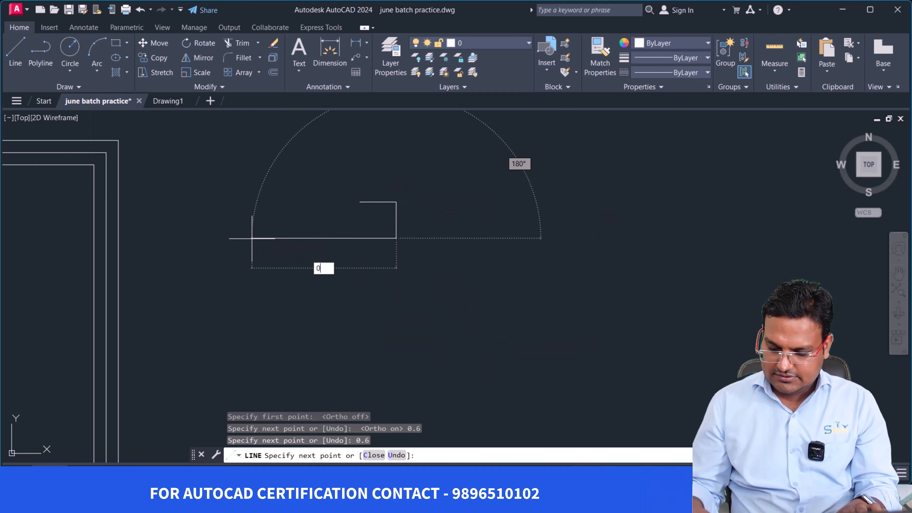
pyautogui.write('.6')
pyautogui.press('Return')
pyautogui.write('0.6')
pyautogui.press('Return')
pyautogui.press('Return')
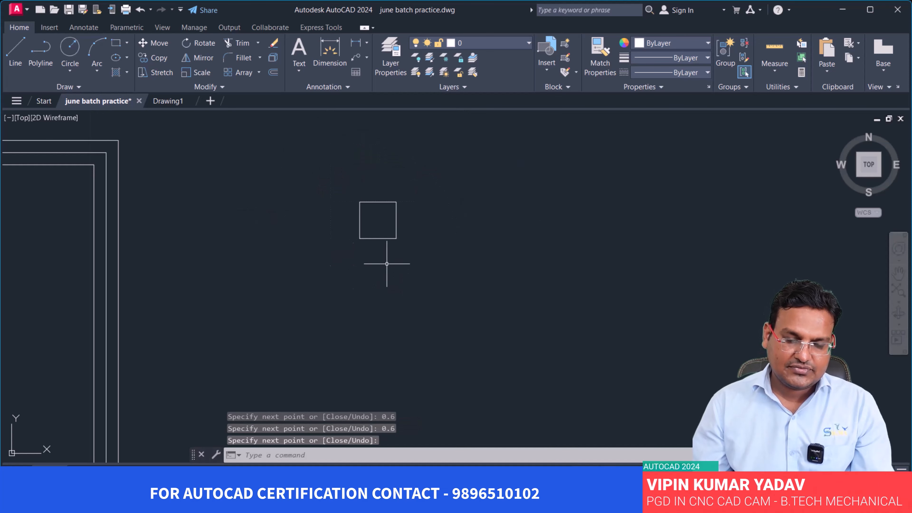
# Step: Copy the small square 0.8 horizontally to its right, using its lower-left corner as the base point
pyautogui.click(427, 253)
pyautogui.click(284, 178)
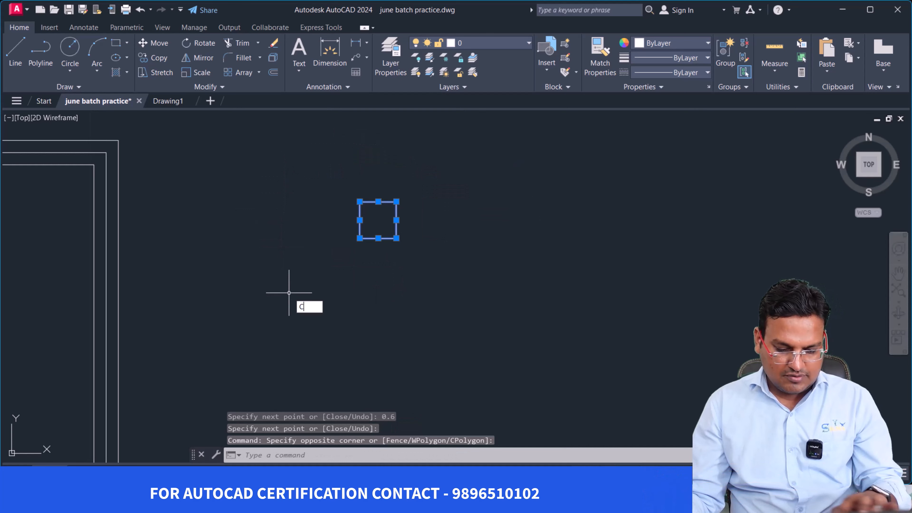
pyautogui.write('o')
pyautogui.press('Return')
pyautogui.click(360, 238)
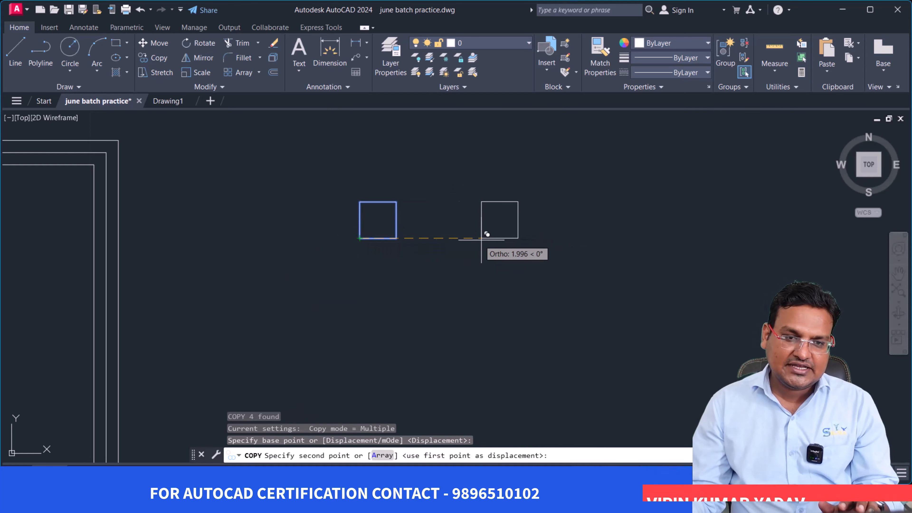
pyautogui.write('0.')
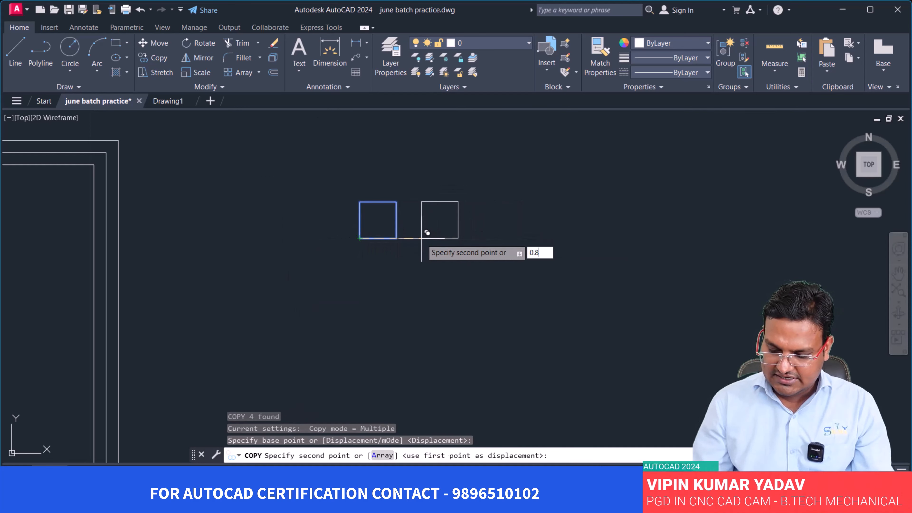
pyautogui.write('8')
pyautogui.press('Return')
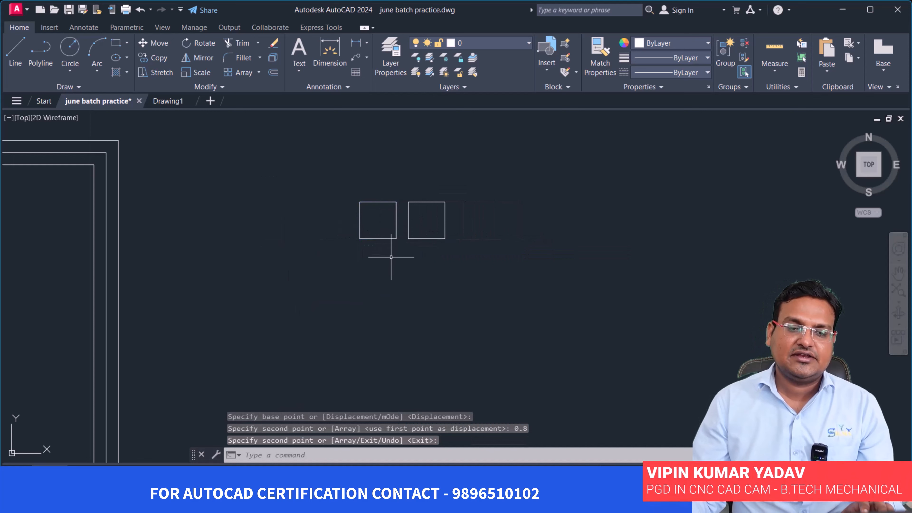
# Step: Draw both diagonals of the first small square from corner to corner
pyautogui.click(15, 50)
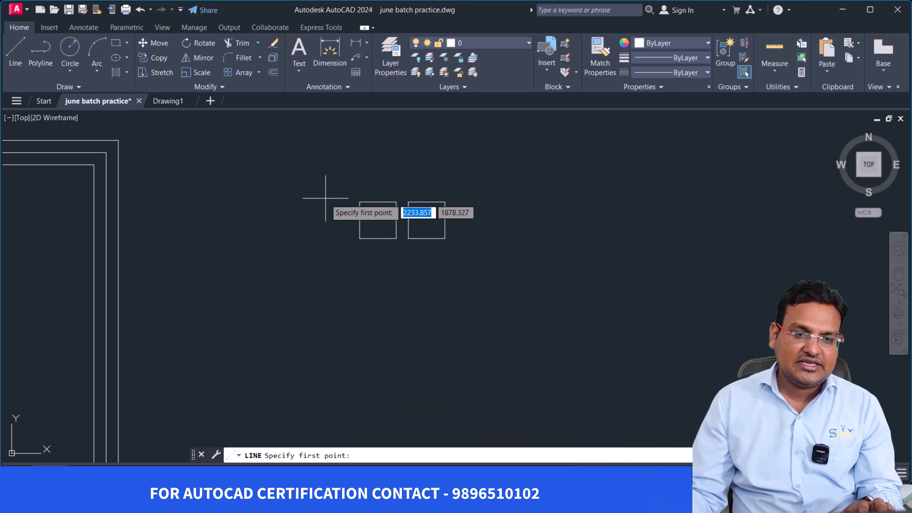
pyautogui.click(360, 202)
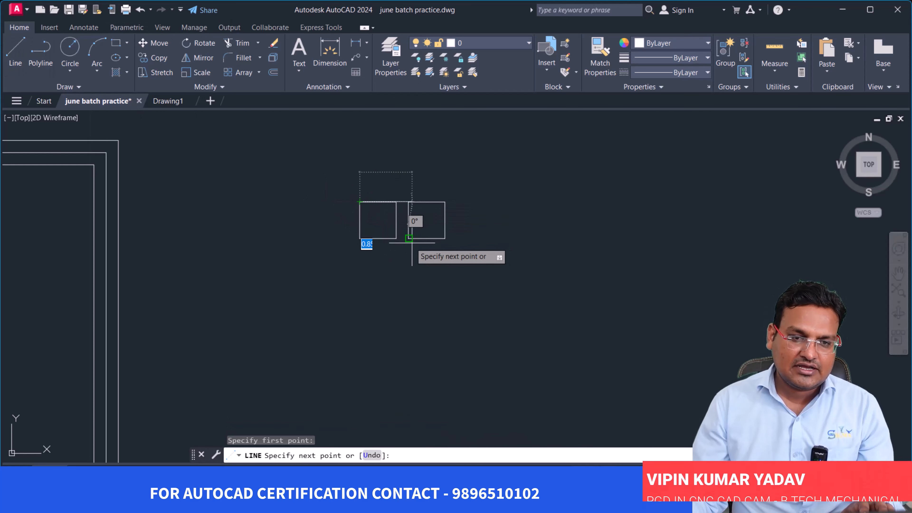
pyautogui.click(396, 238)
pyautogui.press('Return')
pyautogui.press('space')
pyautogui.click(360, 238)
pyautogui.click(396, 202)
# Step: Draw a vertical and a horizontal line between the side midpoints of the first small square
pyautogui.press('space')
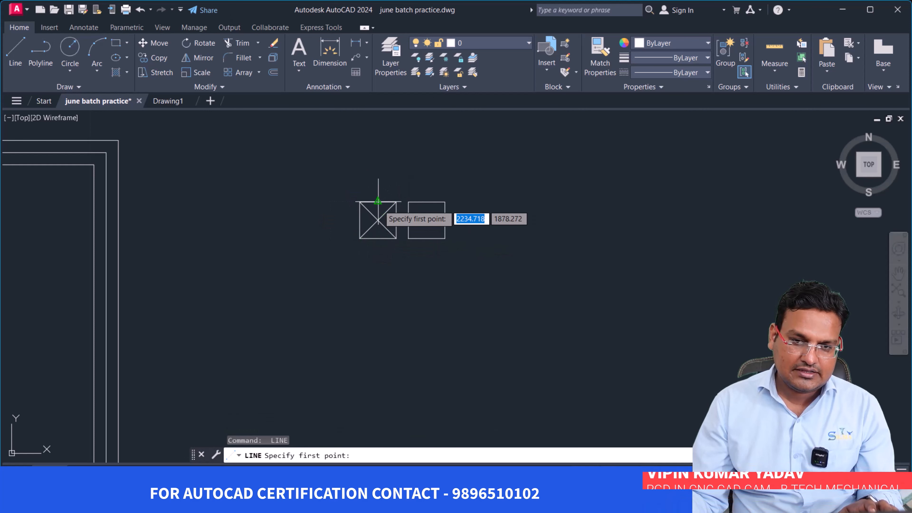
pyautogui.click(377, 202)
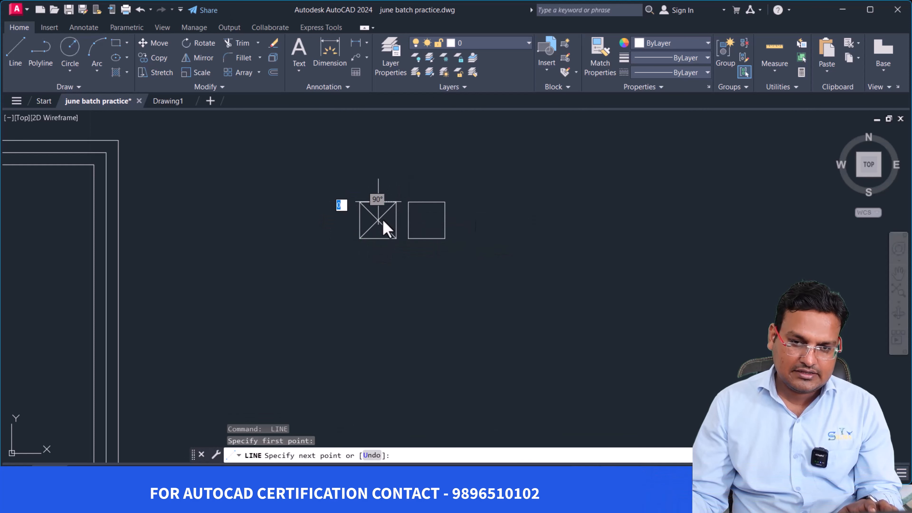
pyautogui.click(378, 238)
pyautogui.press('Return')
pyautogui.press('space')
pyautogui.click(359, 219)
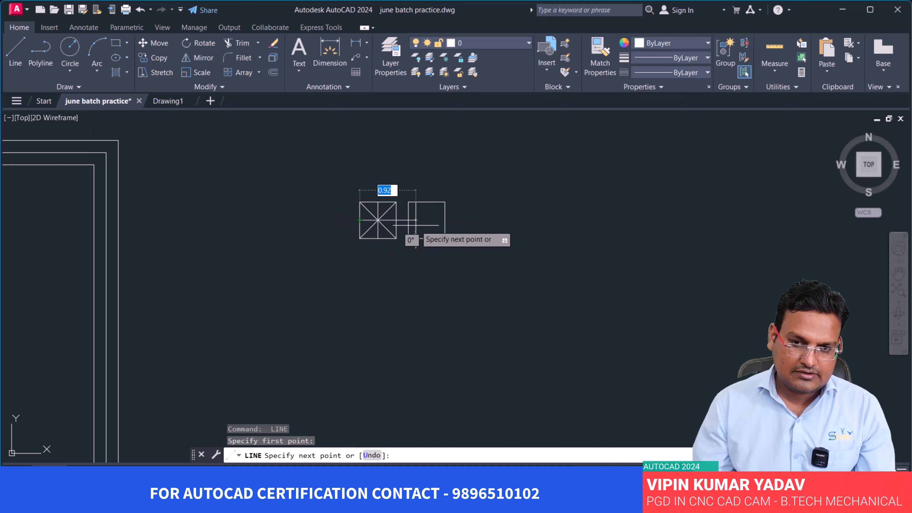
pyautogui.click(396, 219)
pyautogui.press('Return')
# Step: Move the three nested frames horizontally past the pair of small squares, leaving free space beside the reference grid
pyautogui.scroll(-3, 455, 247)
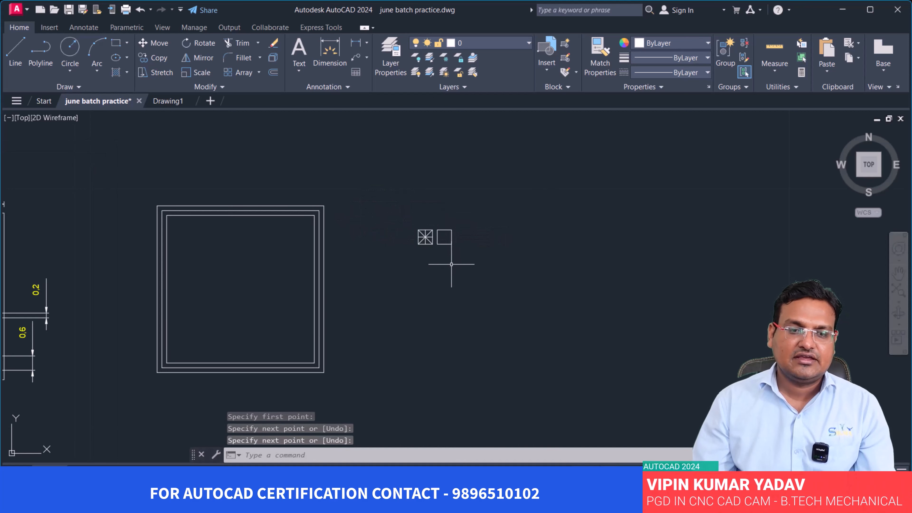
pyautogui.moveTo(451, 264); pyautogui.dragTo(502, 256, button='middle')
pyautogui.scroll(-2, 315, 257)
pyautogui.scroll(3, 41, 237)
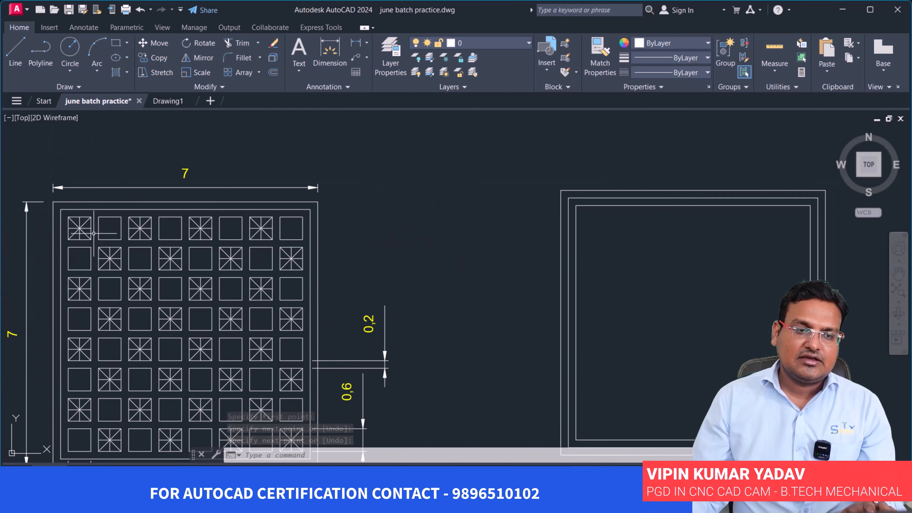
pyautogui.scroll(-4, 159, 282)
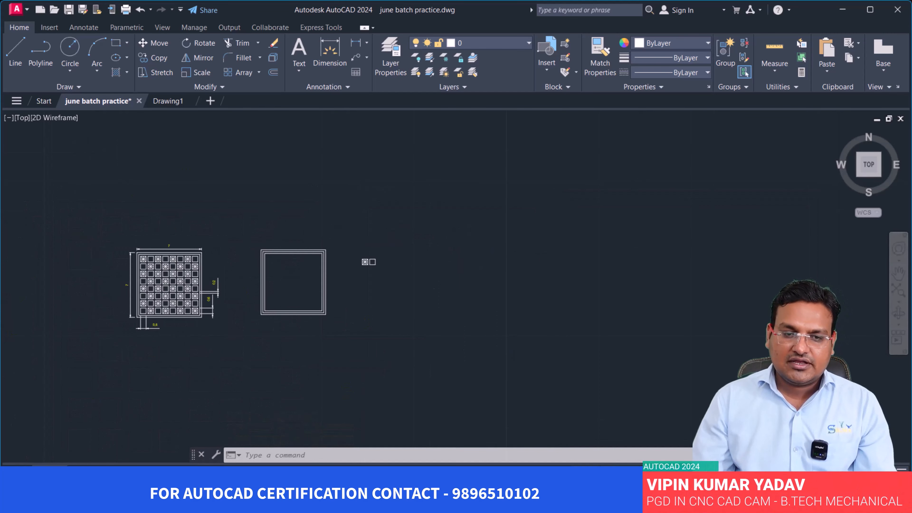
pyautogui.scroll(4, 411, 289)
pyautogui.moveTo(295, 245)
pyautogui.mouseDown(button='middle')
pyautogui.moveTo(362, 194)
pyautogui.moveTo(411, 255)
pyautogui.mouseUp(button='middle')
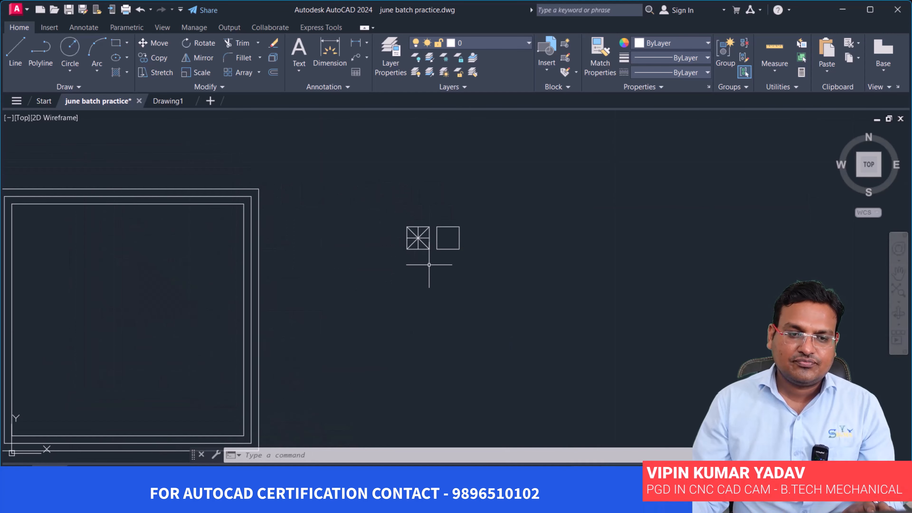
pyautogui.scroll(-3, 425, 268)
pyautogui.click(407, 350)
pyautogui.click(248, 191)
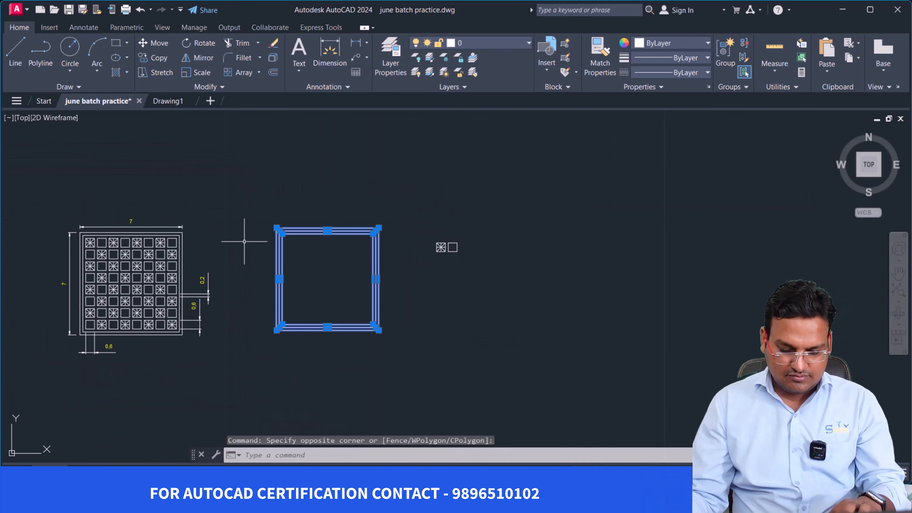
pyautogui.write('m')
pyautogui.press('Return')
pyautogui.click(245, 233)
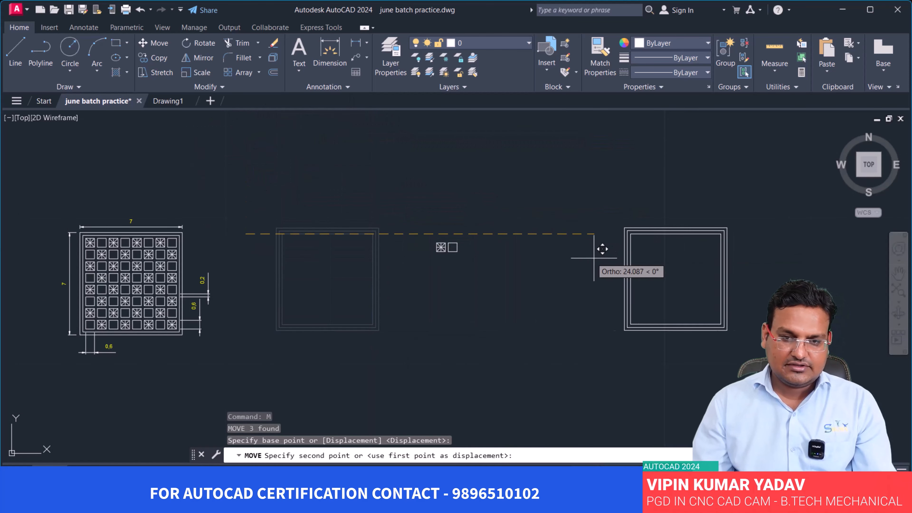
pyautogui.click(575, 251)
# Step: Move the pair of small squares horizontally to the free space close to the dimensioned reference grid
pyautogui.click(478, 240)
pyautogui.click(386, 203)
pyautogui.write('m')
pyautogui.press('Return')
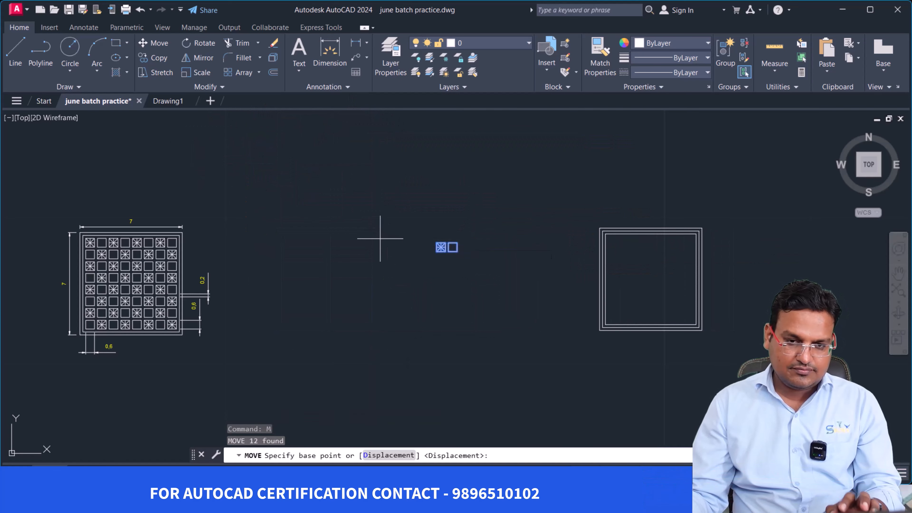
pyautogui.click(381, 238)
pyautogui.click(197, 237)
# Step: Copy the pair of starred and plain squares horizontally as an array of 4 items spaced 1.6 apart
pyautogui.scroll(6, 507, 249)
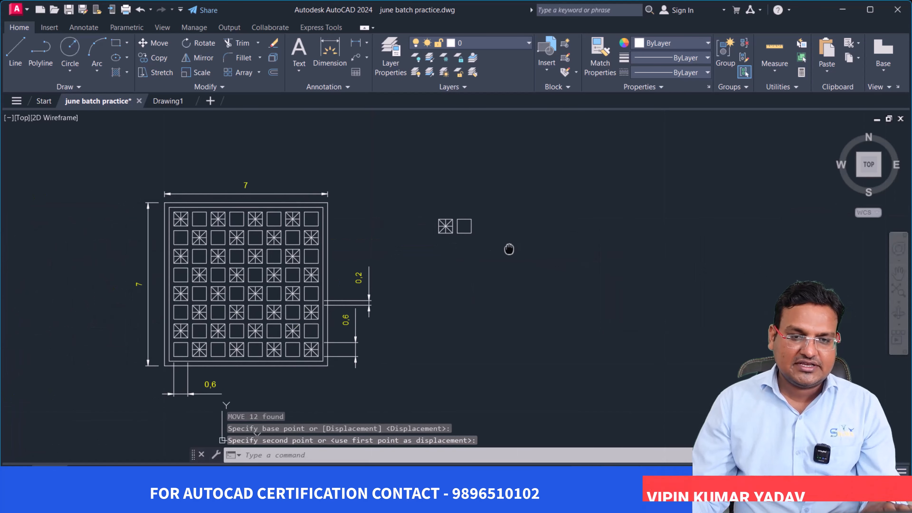
pyautogui.scroll(-2, 417, 261)
pyautogui.moveTo(418, 262)
pyautogui.mouseDown(button='middle')
pyautogui.moveTo(640, 249)
pyautogui.moveTo(613, 218)
pyautogui.moveTo(580, 210)
pyautogui.mouseUp(button='middle')
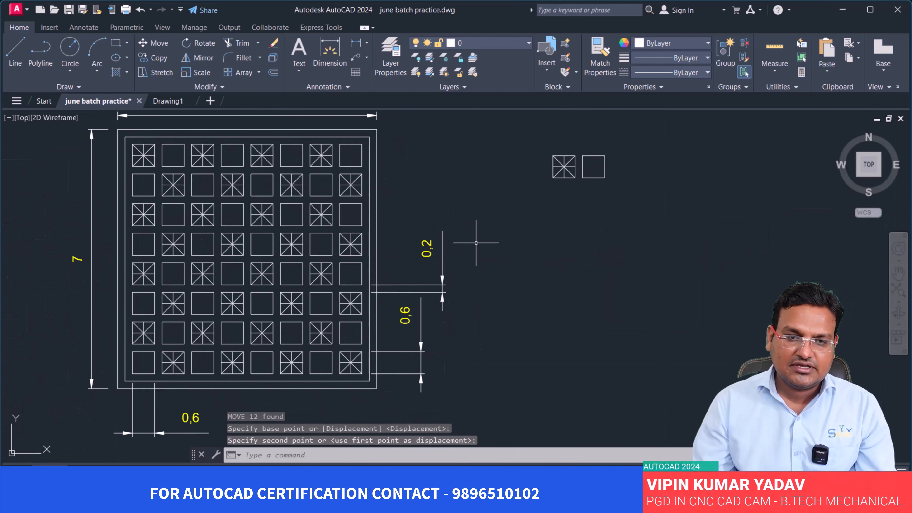
pyautogui.moveTo(513, 238)
pyautogui.mouseDown(button='middle')
pyautogui.moveTo(409, 240)
pyautogui.moveTo(421, 242)
pyautogui.mouseUp(button='middle')
pyautogui.scroll(-2, 484, 243)
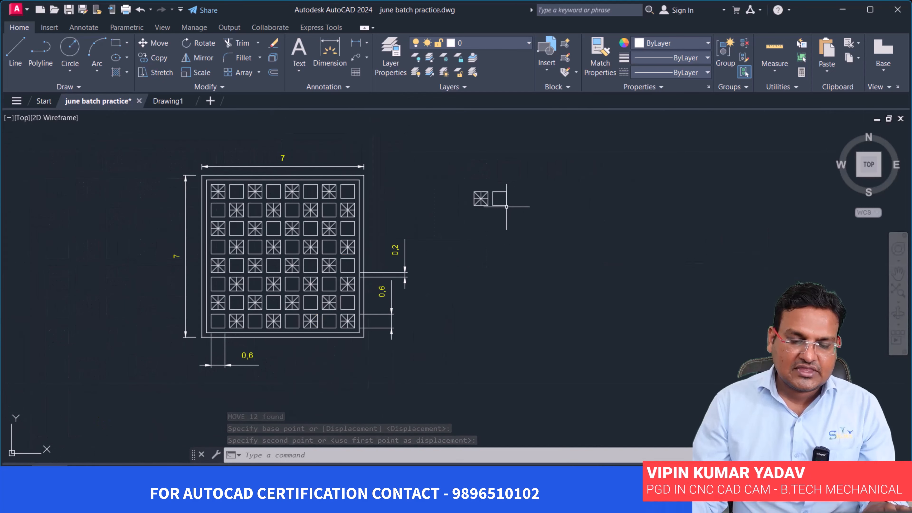
pyautogui.click(530, 212)
pyautogui.click(446, 168)
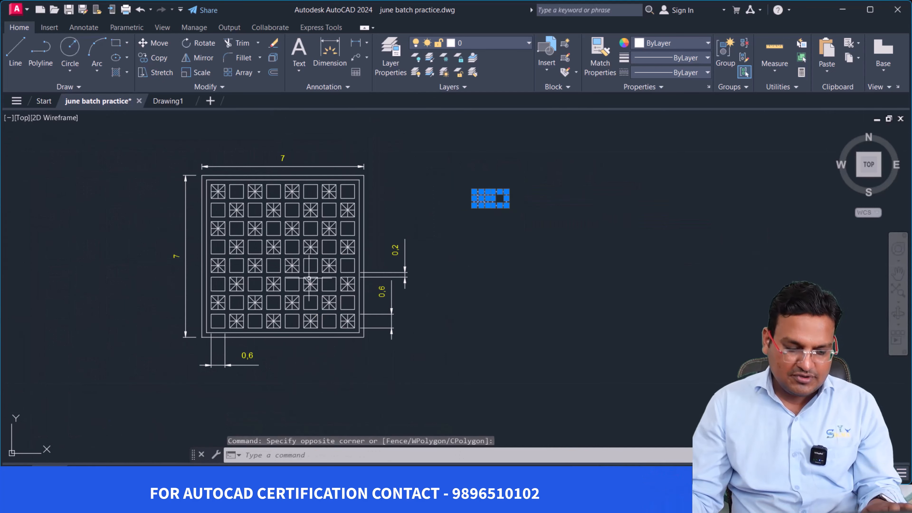
pyautogui.write('co')
pyautogui.press('Return')
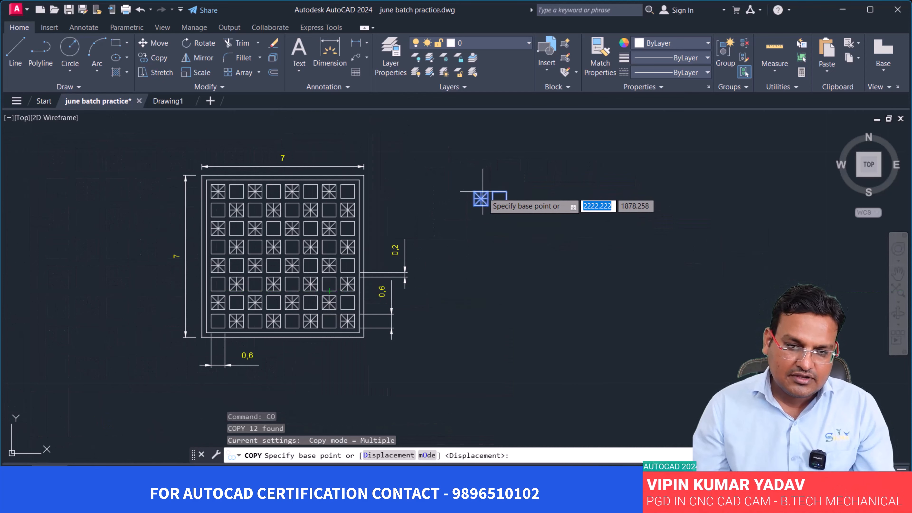
pyautogui.click(473, 205)
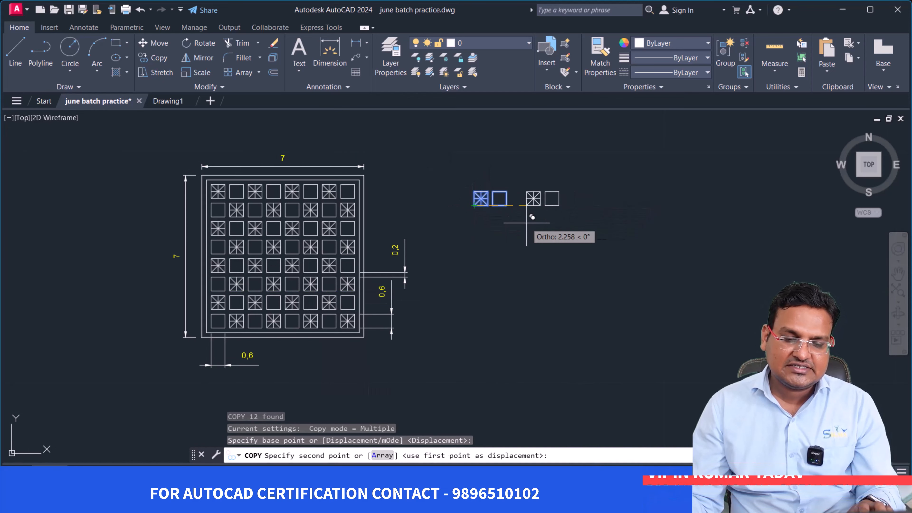
pyautogui.click(380, 456)
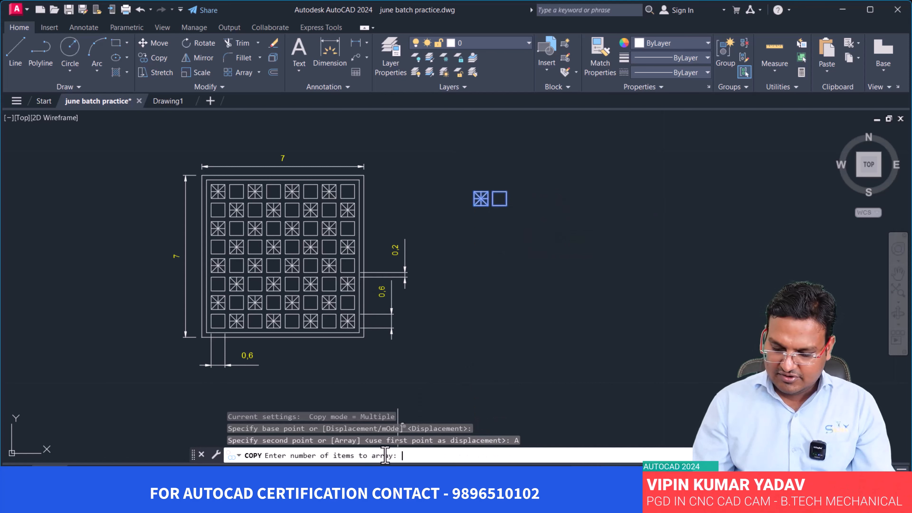
pyautogui.write('4')
pyautogui.press('Return')
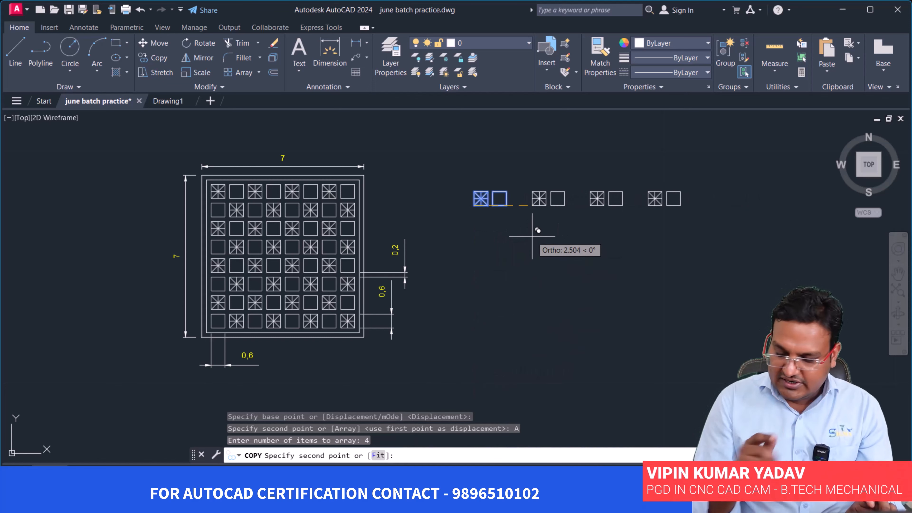
pyautogui.write('1')
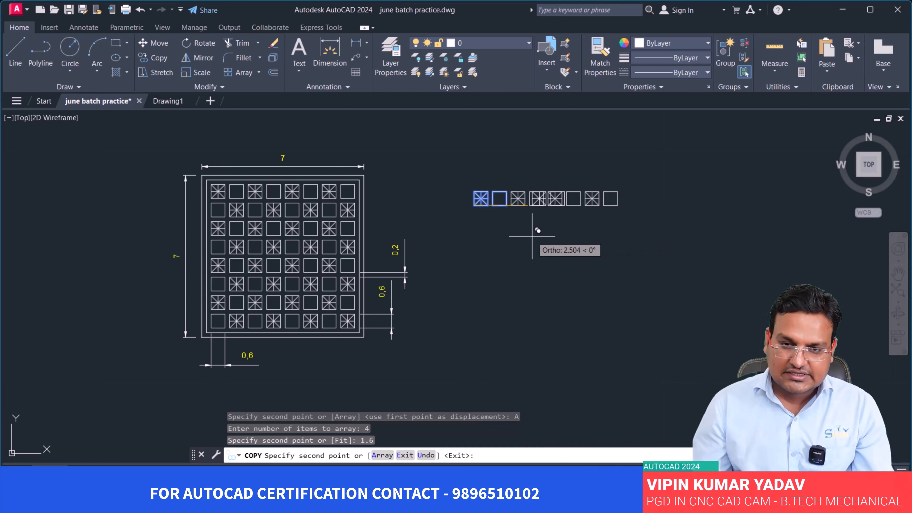
pyautogui.press('Return')
pyautogui.press('Return')
# Step: Add a linear dimension between the lower-left corners of the first two starred squares in the reference grid's top row
pyautogui.scroll(4, 215, 190)
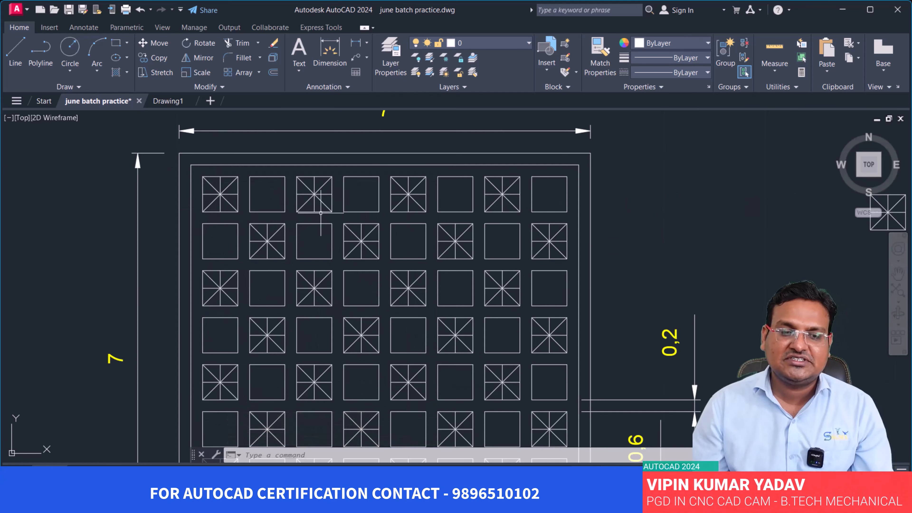
pyautogui.scroll(-4, 450, 223)
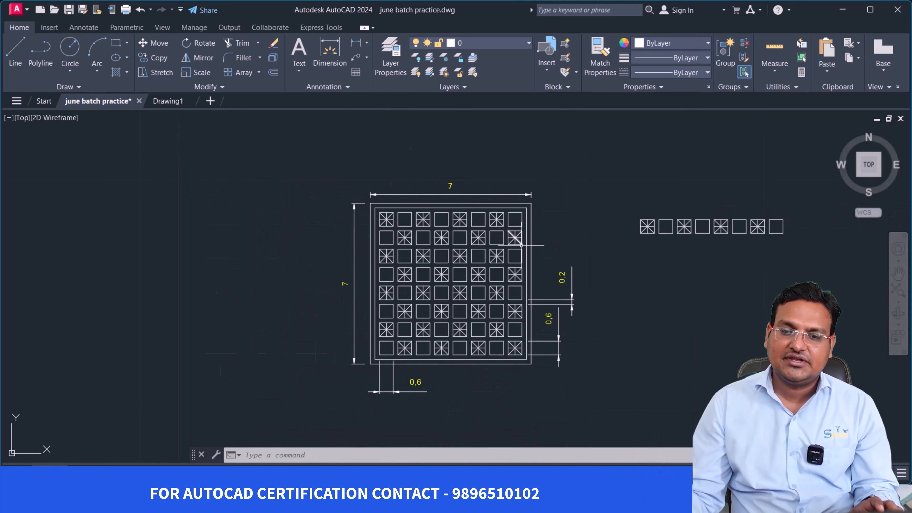
pyautogui.scroll(4, 582, 206)
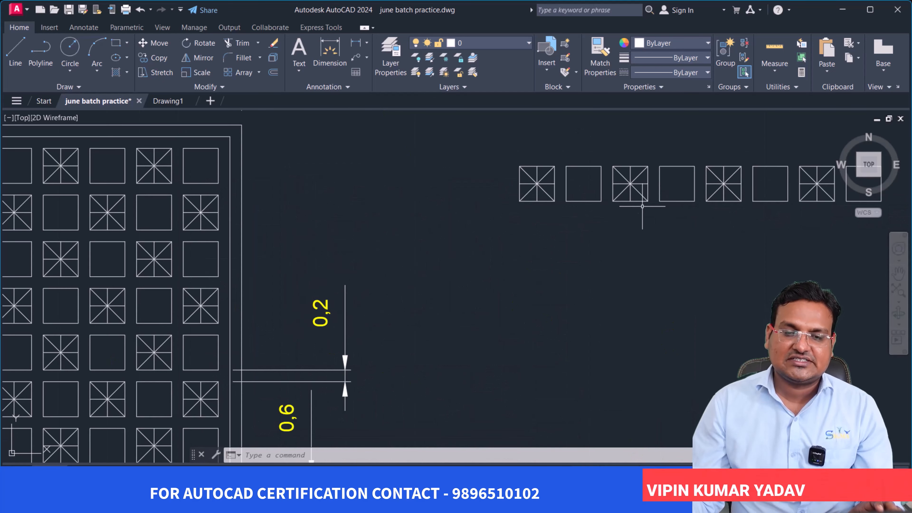
pyautogui.scroll(-2, 642, 206)
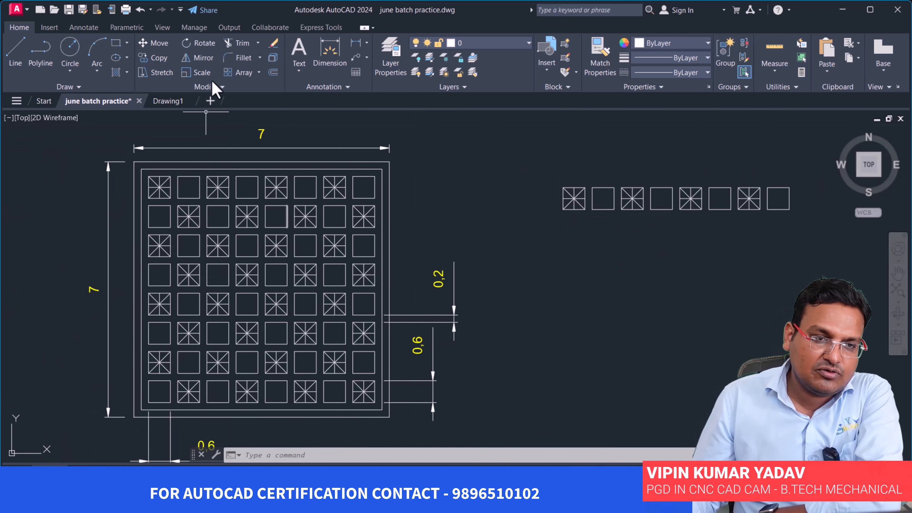
pyautogui.click(357, 44)
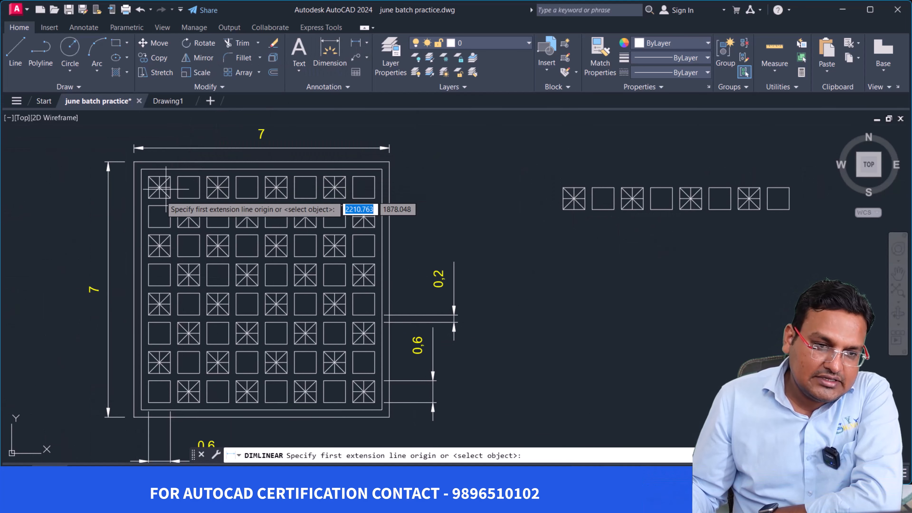
pyautogui.click(148, 198)
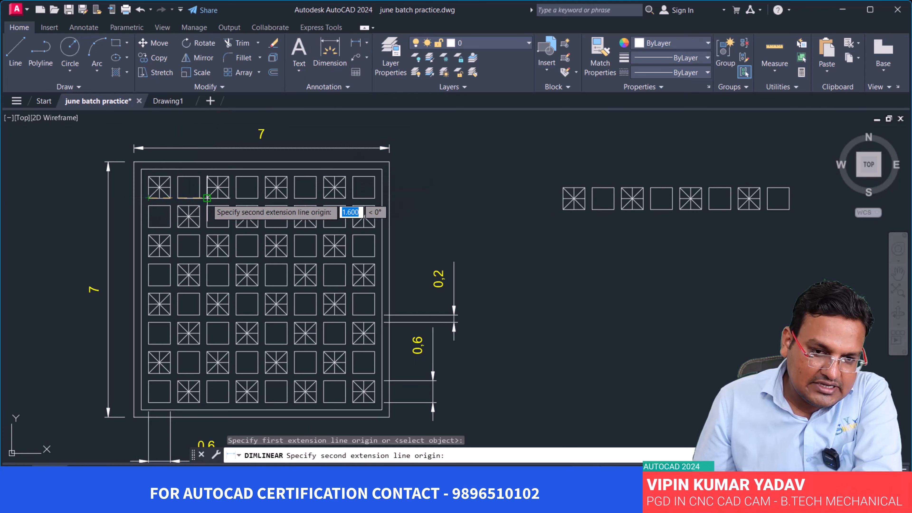
pyautogui.click(207, 198)
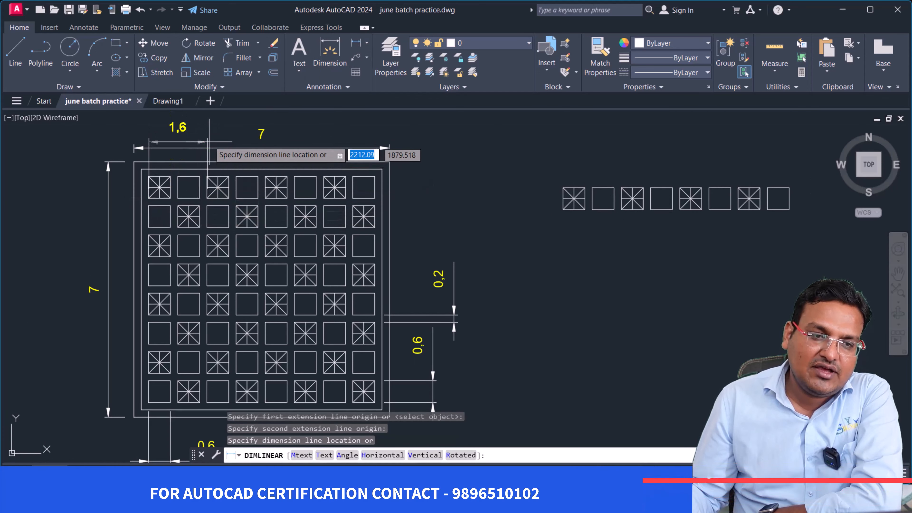
pyautogui.click(210, 132)
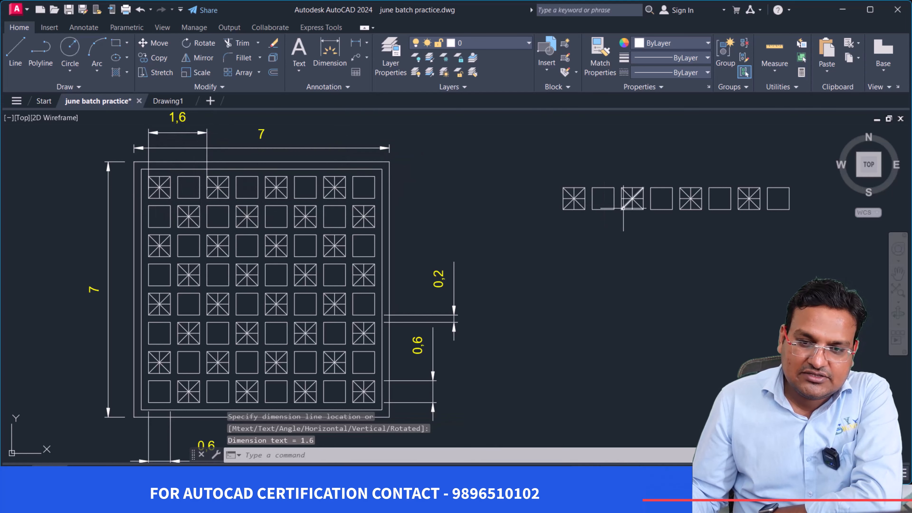
# Step: Erase the pitch dimension just added above the reference grid
pyautogui.click(169, 132)
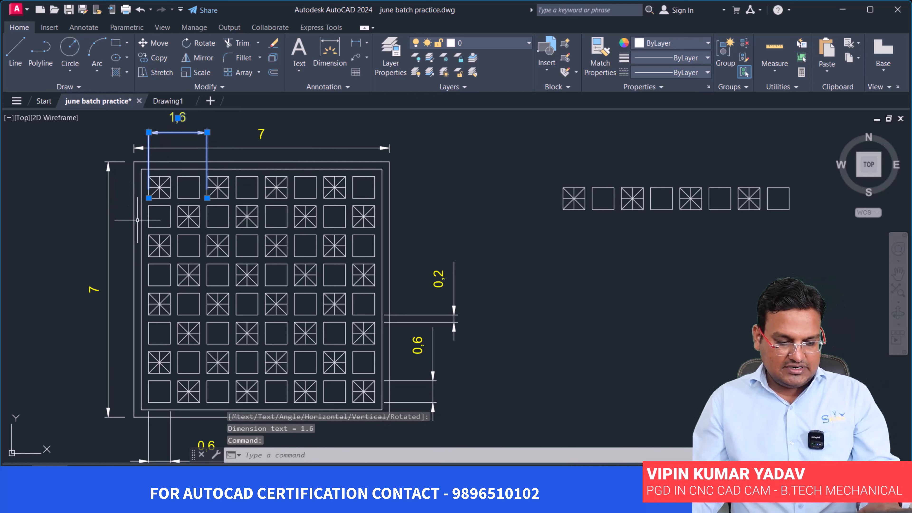
pyautogui.write('e')
pyautogui.press('Return')
# Step: Copy the whole row of eight squares straight down by 0.8
pyautogui.scroll(-4, 657, 232)
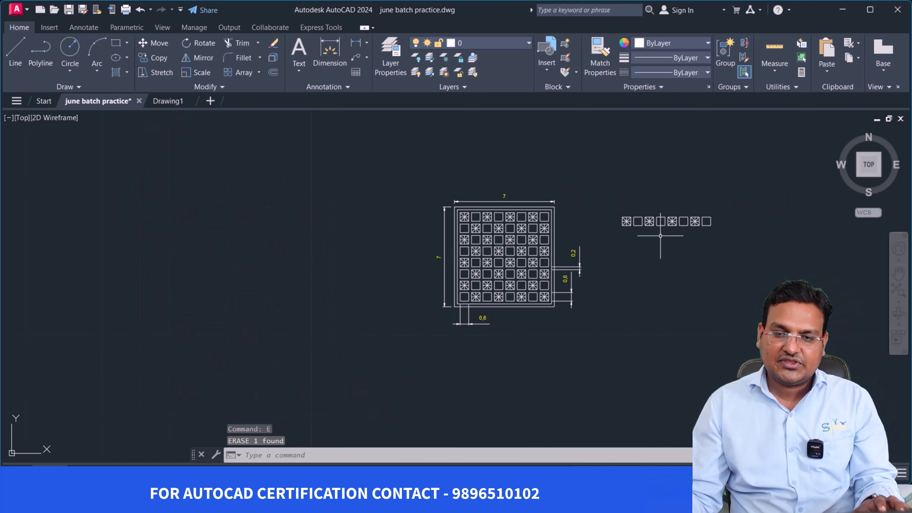
pyautogui.click(715, 238)
pyautogui.click(598, 195)
pyautogui.write('c')
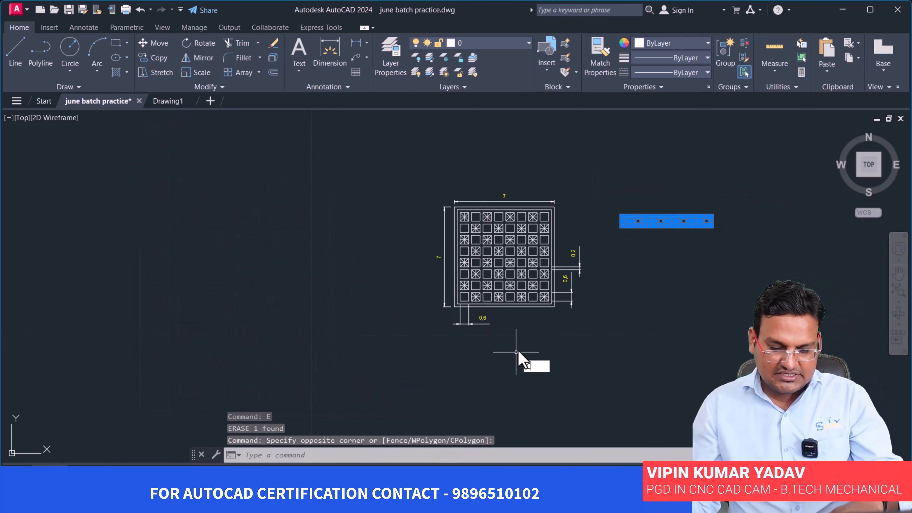
pyautogui.write('o')
pyautogui.press('Return')
pyautogui.scroll(7, 631, 224)
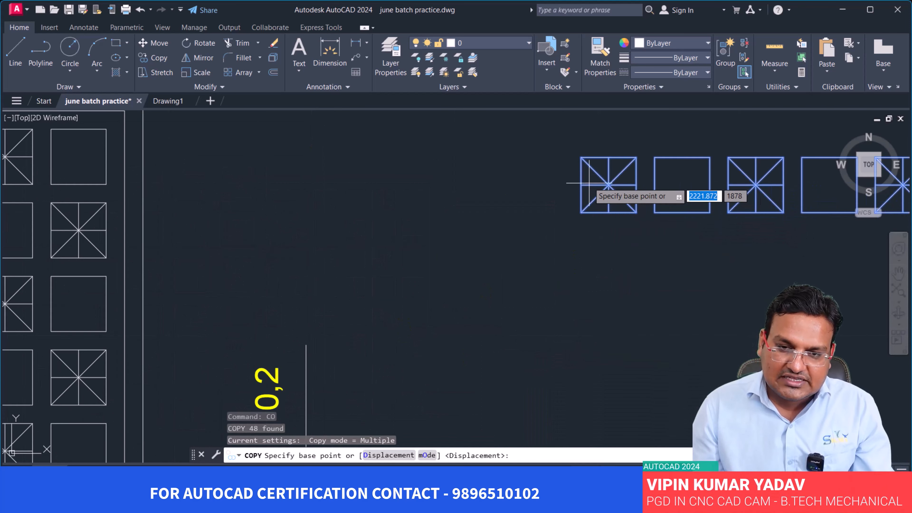
pyautogui.click(580, 158)
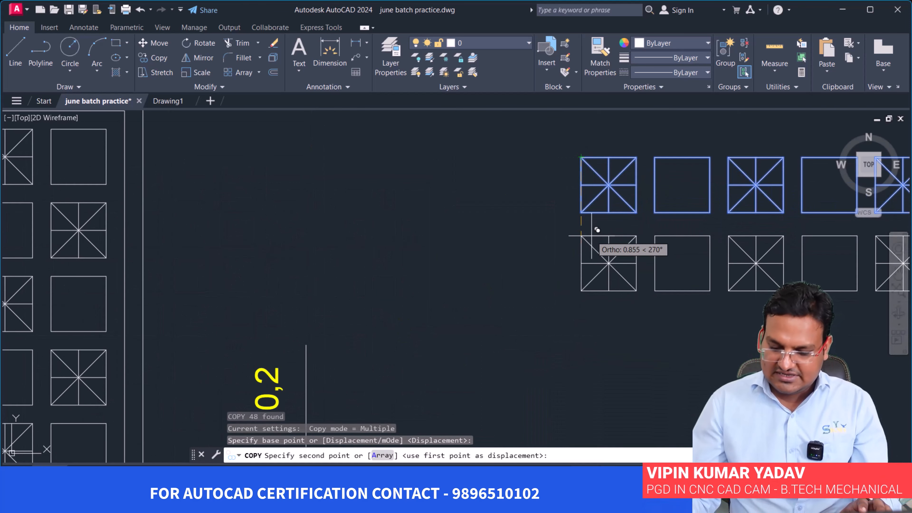
pyautogui.write('0.')
pyautogui.press('Return')
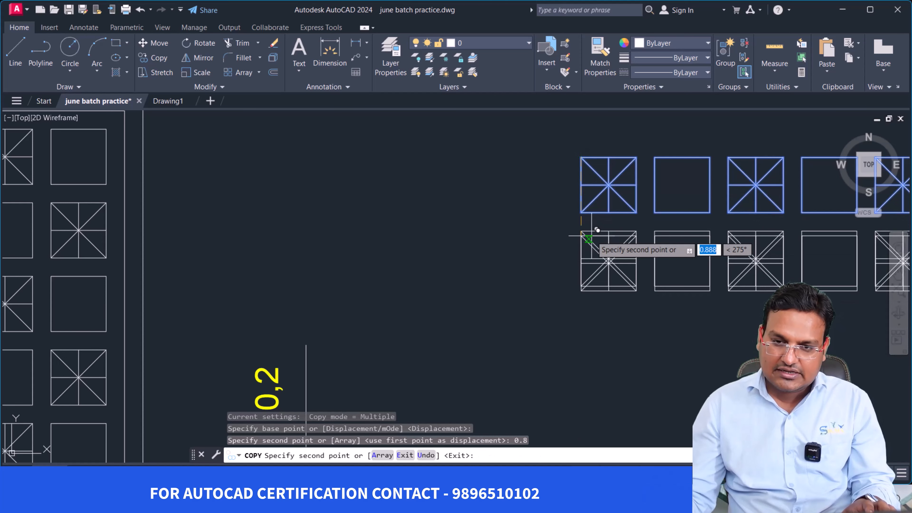
pyautogui.press('Return')
# Step: Draw a short horizontal line across the gap between the fourth and fifth squares of the lower row, joining their side midpoints
pyautogui.scroll(-4, 647, 316)
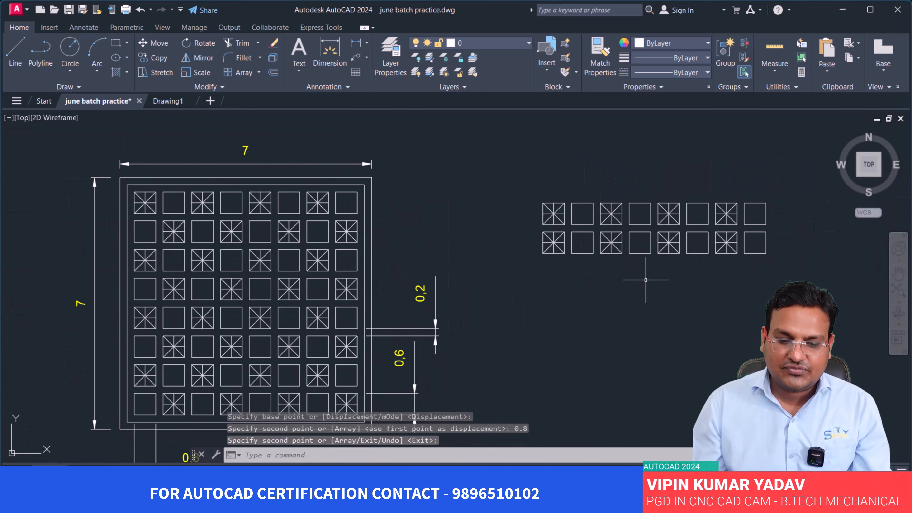
pyautogui.press('Return')
pyautogui.scroll(4, 652, 253)
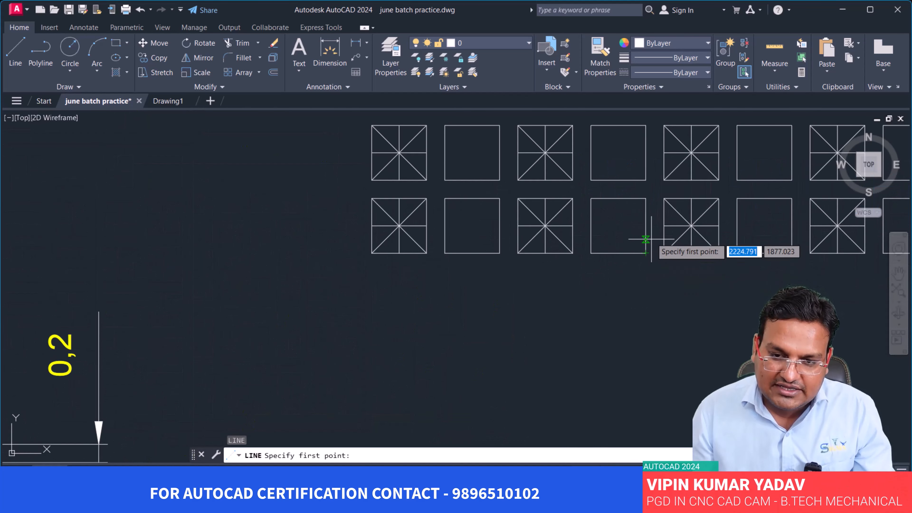
pyautogui.click(645, 225)
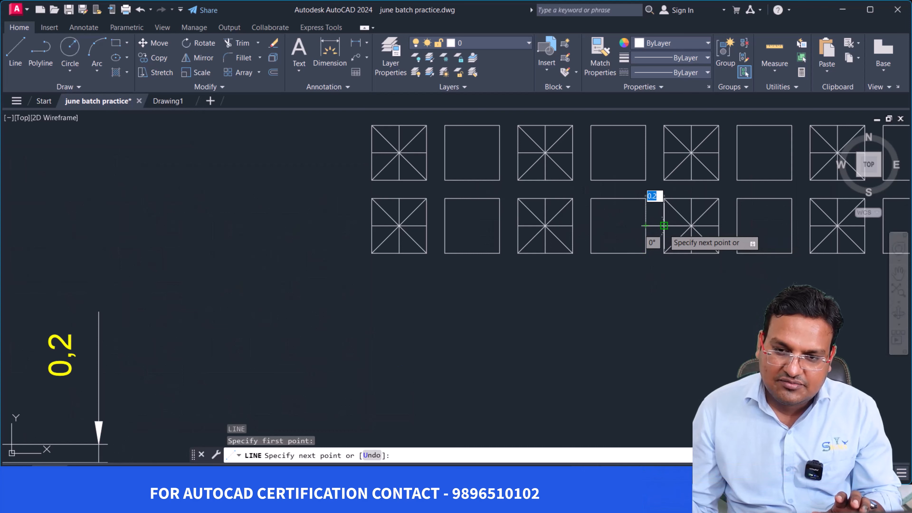
pyautogui.click(663, 225)
pyautogui.press('Return')
# Step: Rotate the lower row of squares with its connecting line by 180 degrees about the midpoint of that line
pyautogui.scroll(-2, 680, 257)
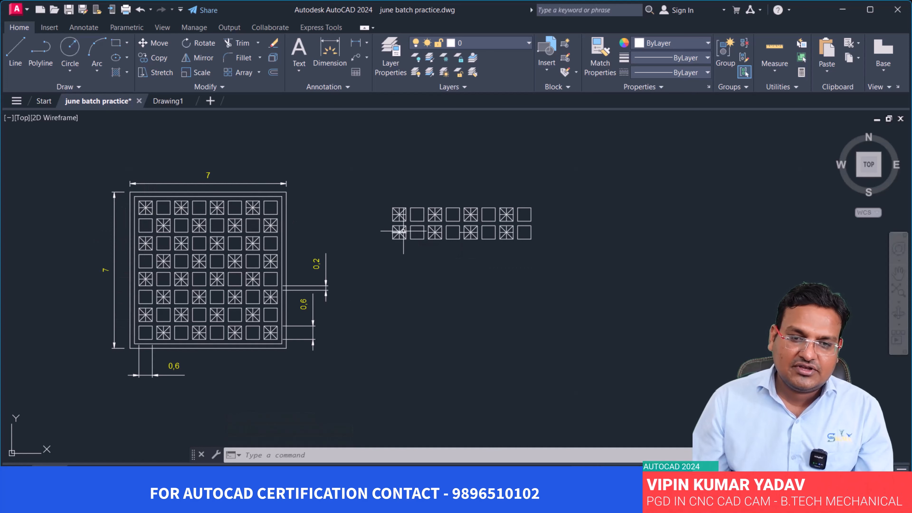
pyautogui.scroll(5, 473, 256)
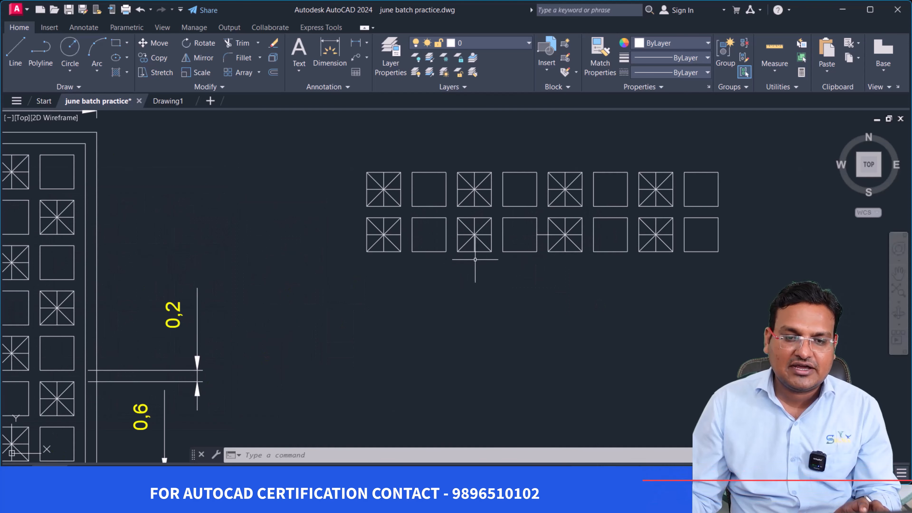
pyautogui.click(342, 213)
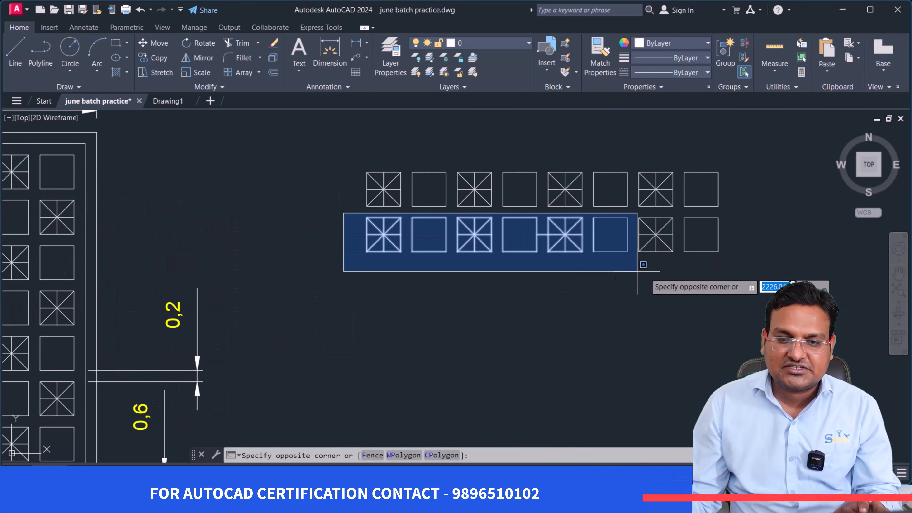
pyautogui.click(733, 265)
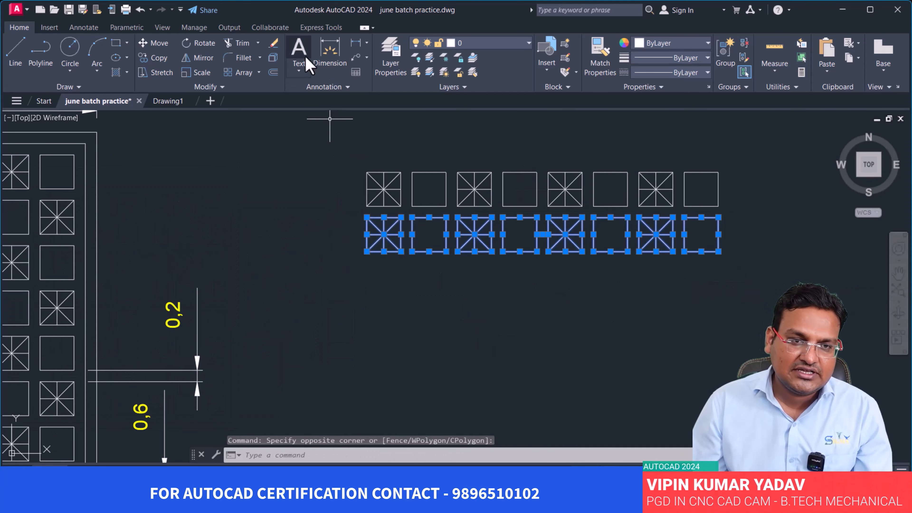
pyautogui.click(201, 45)
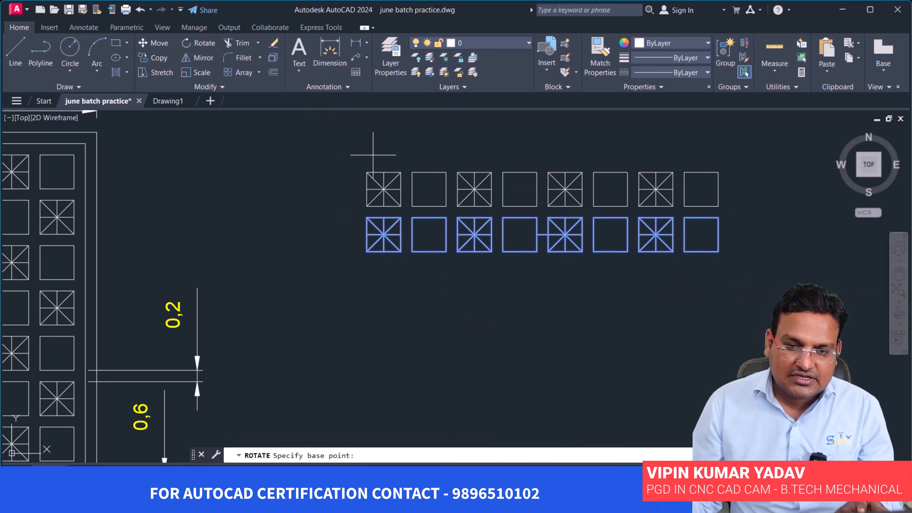
pyautogui.click(542, 234)
pyautogui.write('1')
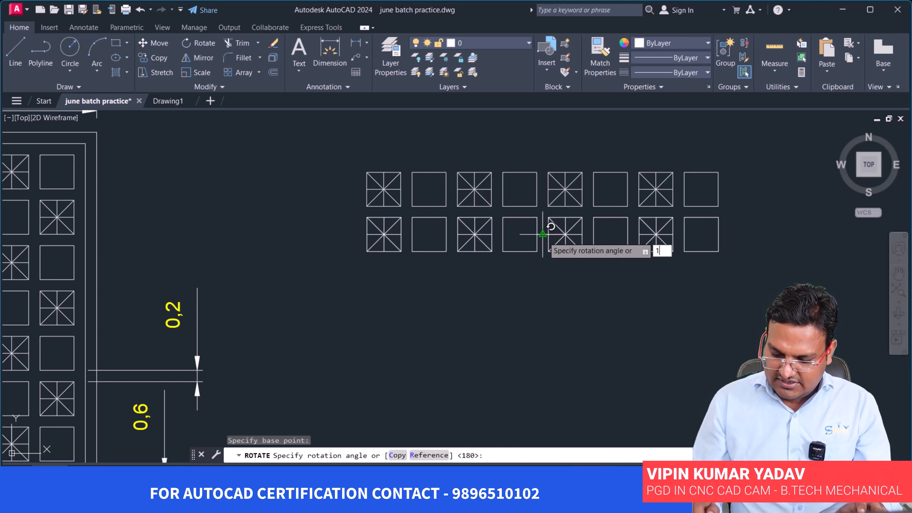
pyautogui.write('80')
pyautogui.press('Return')
pyautogui.press('Return')
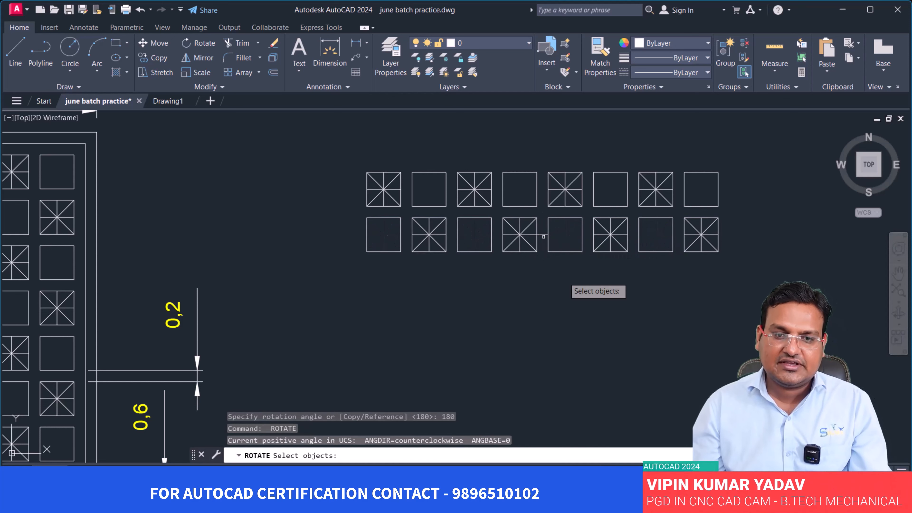
pyautogui.scroll(-4, 571, 245)
pyautogui.press('Escape')
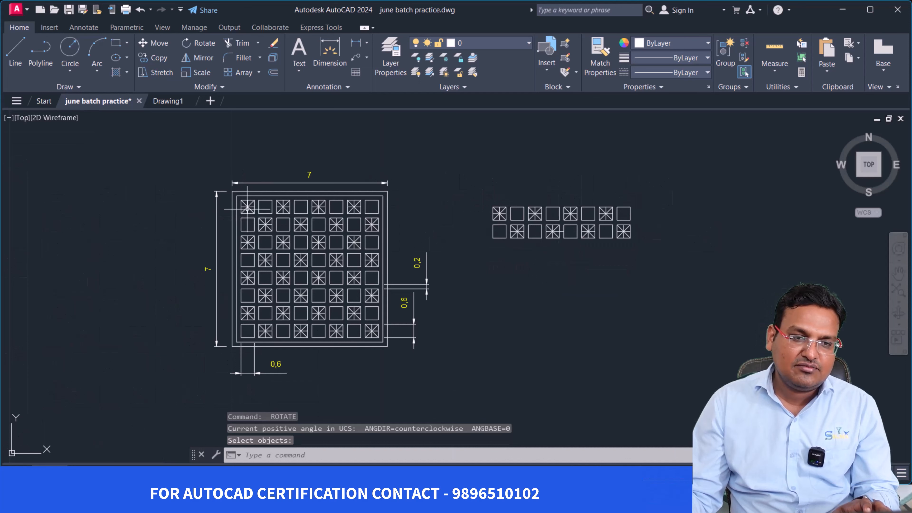
# Step: Copy the two rows of squares straight down as a copy array of 4 items spaced 1.6 apart
pyautogui.click(643, 244)
pyautogui.click(491, 163)
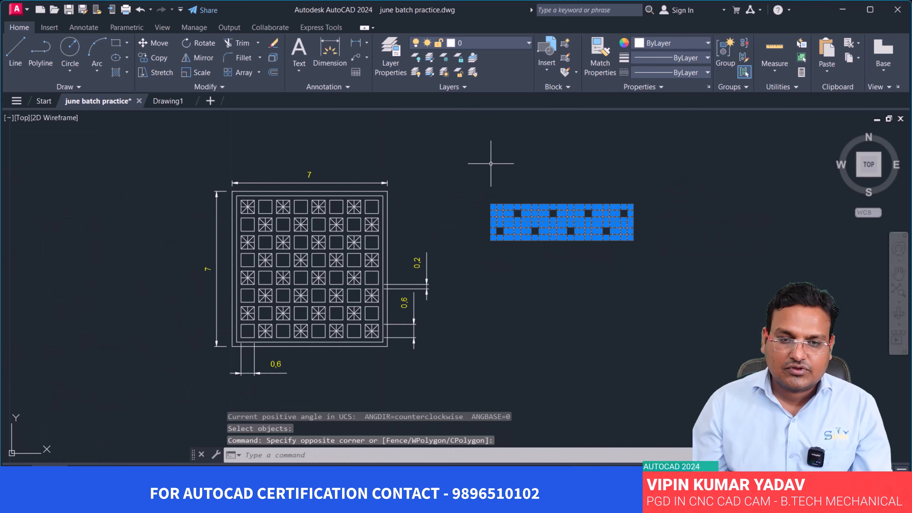
pyautogui.write('co')
pyautogui.press('Return')
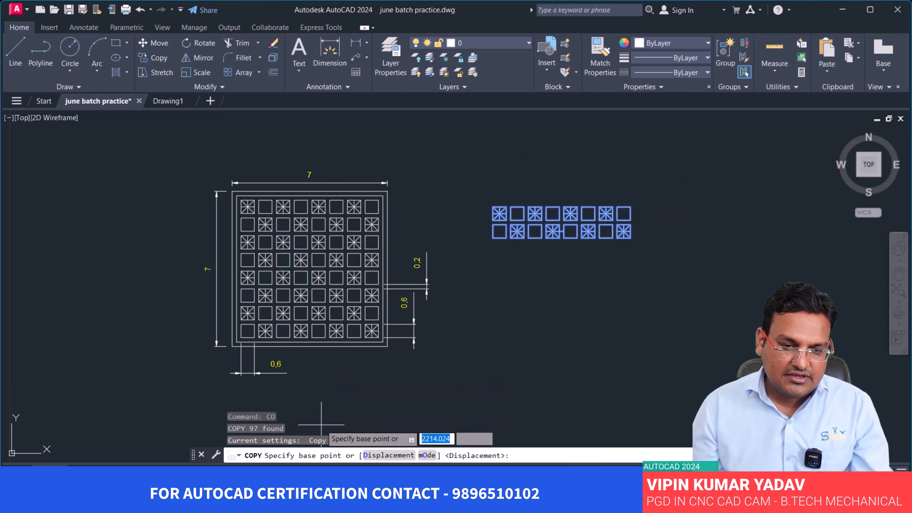
pyautogui.click(493, 207)
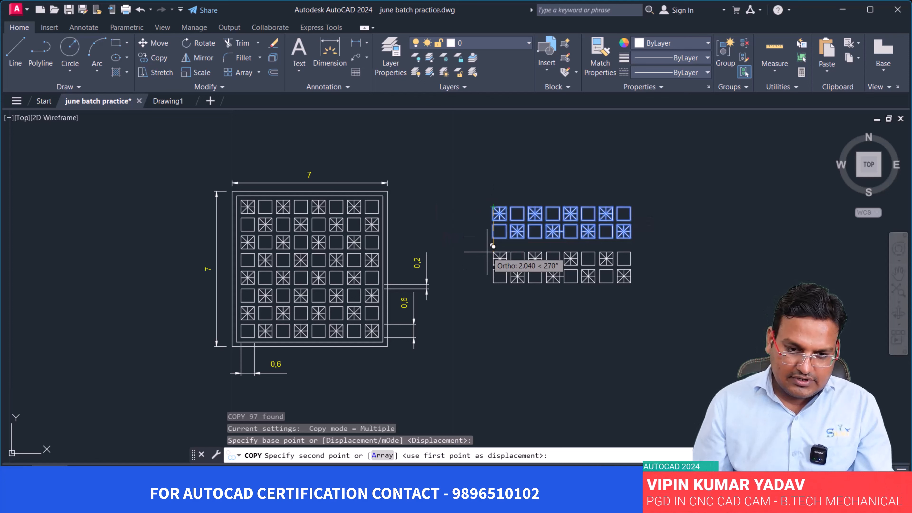
pyautogui.click(382, 455)
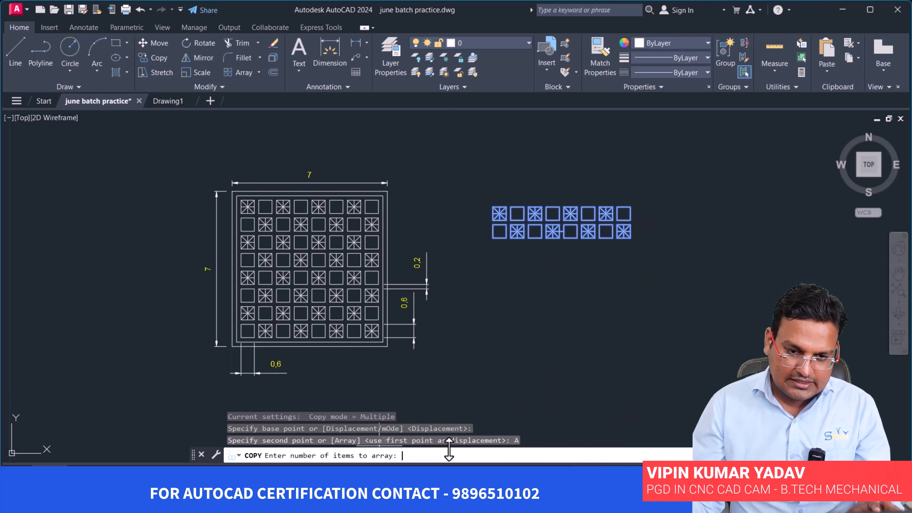
pyautogui.write('4')
pyautogui.press('Return')
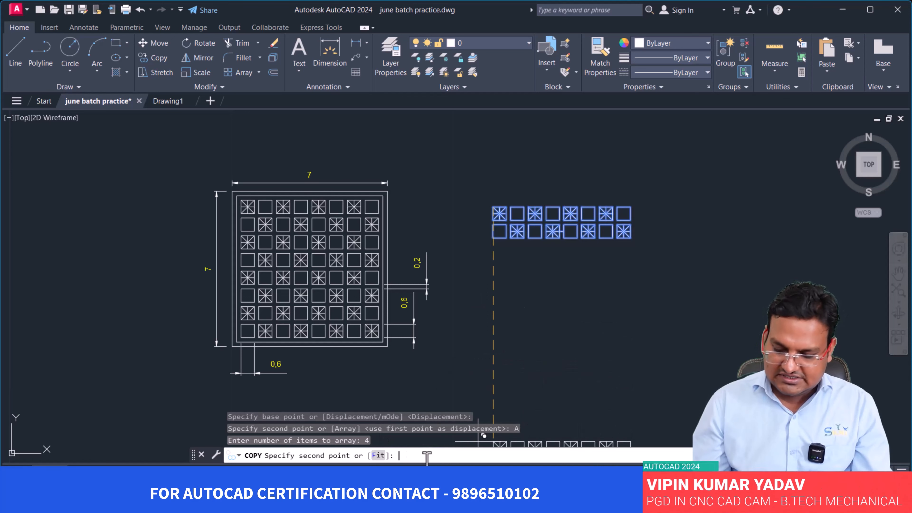
pyautogui.write('1.')
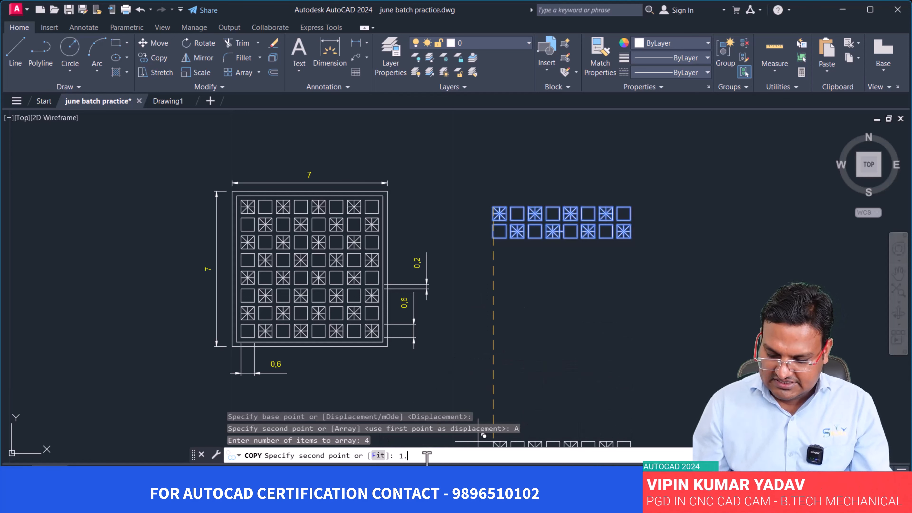
pyautogui.write('6')
pyautogui.press('Return')
pyautogui.press('Return')
# Step: Move the whole array of squares by its upper-left corner onto the upper-left corner of the innermost frame square, with Ortho off
pyautogui.scroll(-3, 538, 316)
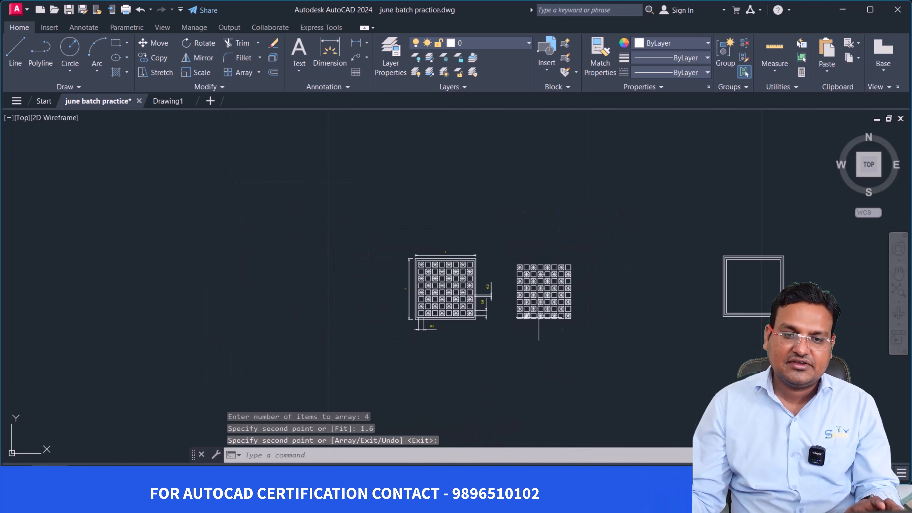
pyautogui.scroll(4, 519, 289)
pyautogui.scroll(4, 520, 243)
pyautogui.scroll(-4, 413, 190)
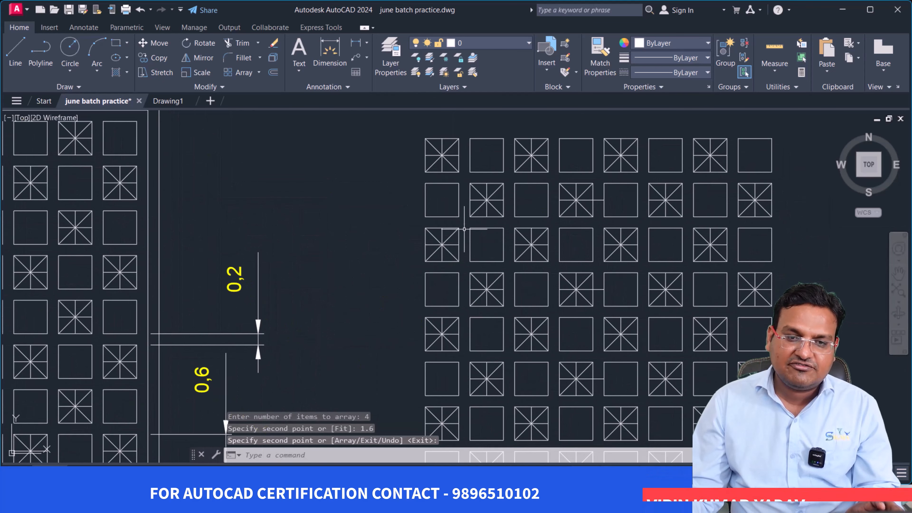
pyautogui.click(631, 355)
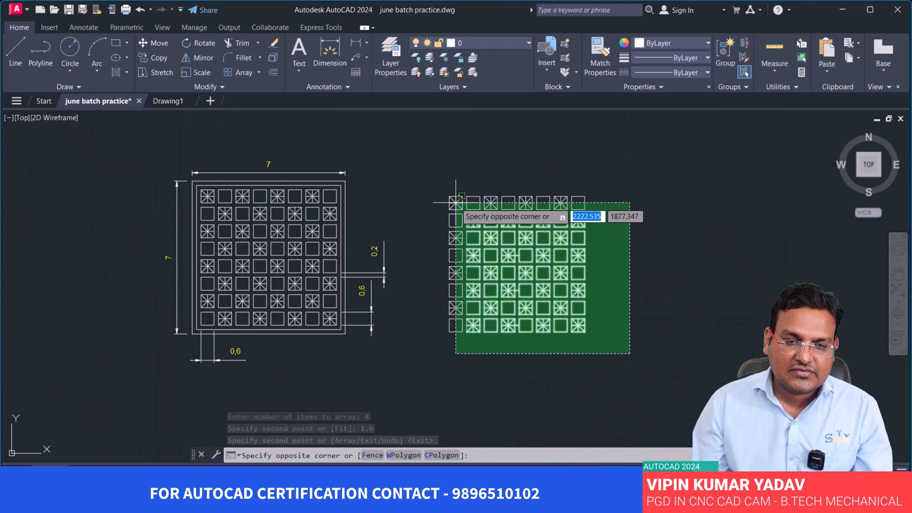
pyautogui.click(414, 150)
pyautogui.write('M')
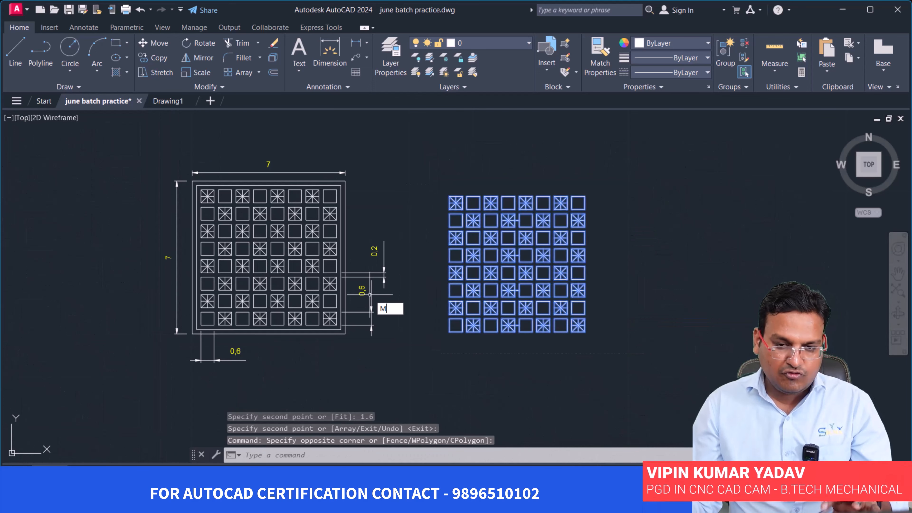
pyautogui.press('Return')
pyautogui.click(449, 196)
pyautogui.moveTo(594, 230)
pyautogui.mouseDown(button='middle')
pyautogui.moveTo(417, 265)
pyautogui.moveTo(6, 243)
pyautogui.mouseUp(button='middle')
pyautogui.press('F8')
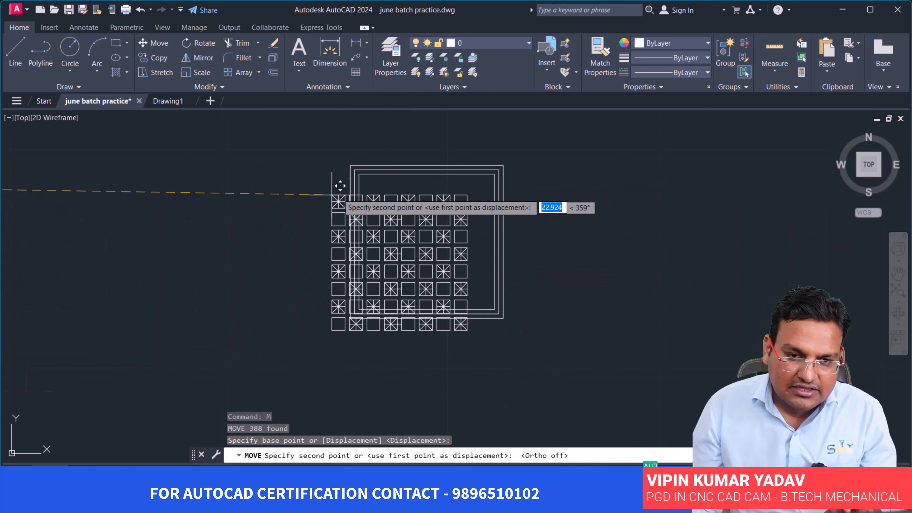
pyautogui.scroll(4, 387, 143)
pyautogui.click(384, 144)
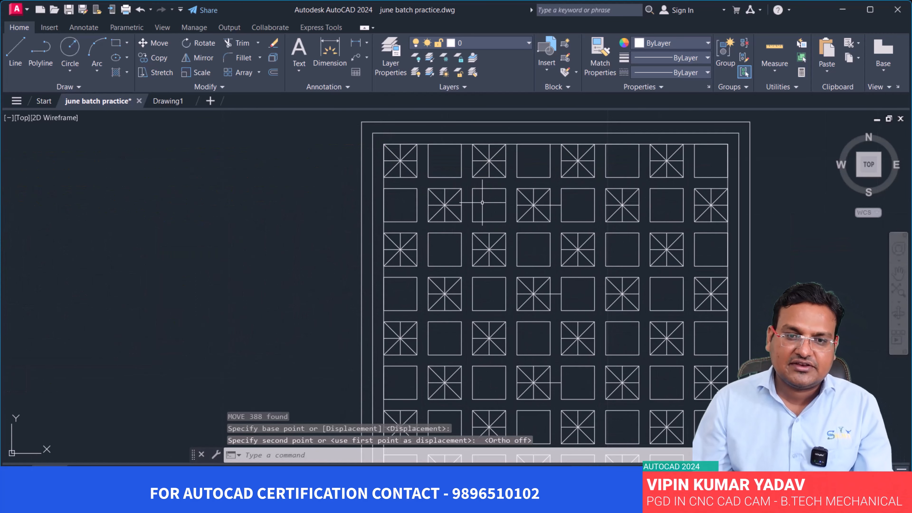
# Step: Erase the innermost frame square that outlines the array
pyautogui.click(551, 152)
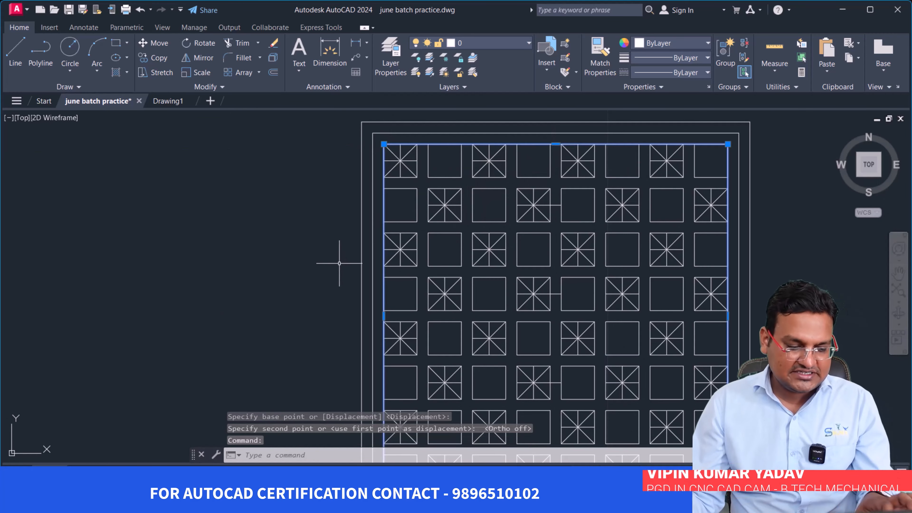
pyautogui.press('Return')
pyautogui.scroll(-4, 468, 252)
# Step: Move the complete framed grid into the empty space just right of the dimensioned reference drawing
pyautogui.click(621, 381)
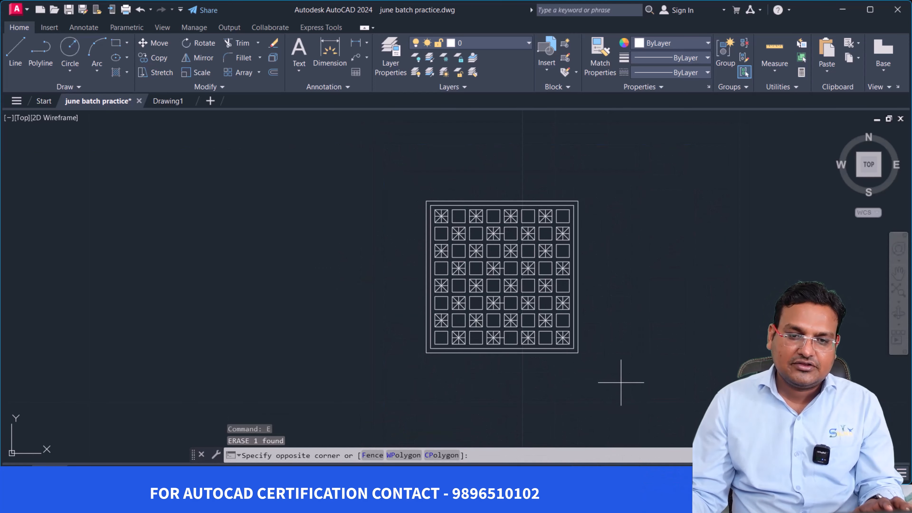
pyautogui.write('m')
pyautogui.press('Return')
pyautogui.click(372, 218)
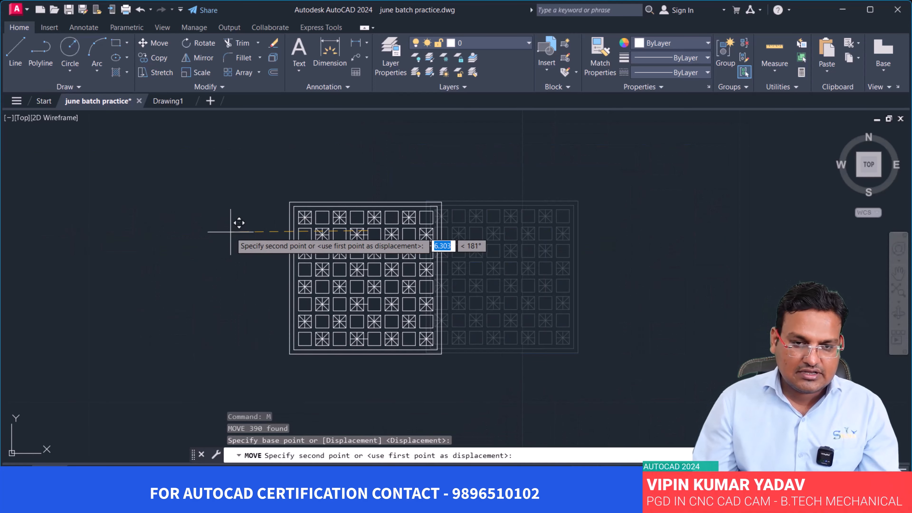
pyautogui.moveTo(238, 224); pyautogui.dragTo(575, 220, button='middle')
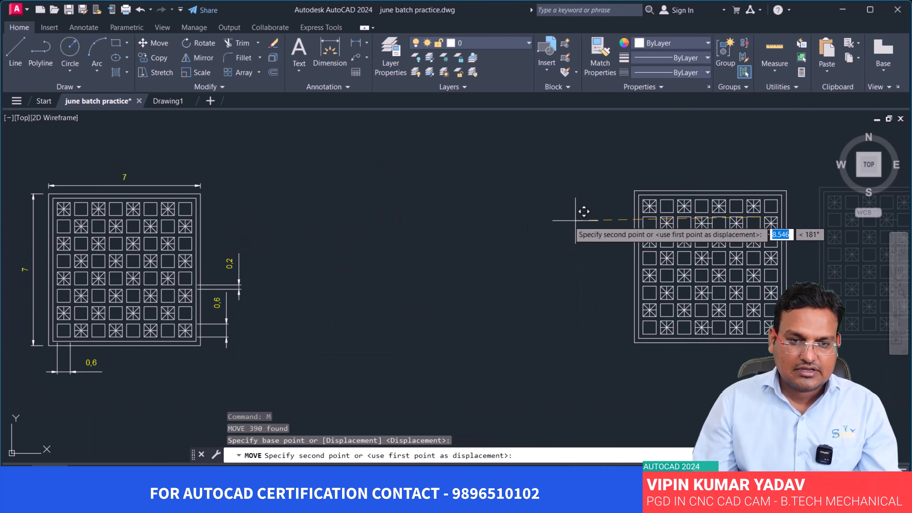
pyautogui.click(271, 220)
pyautogui.moveTo(288, 261); pyautogui.dragTo(462, 237, button='middle')
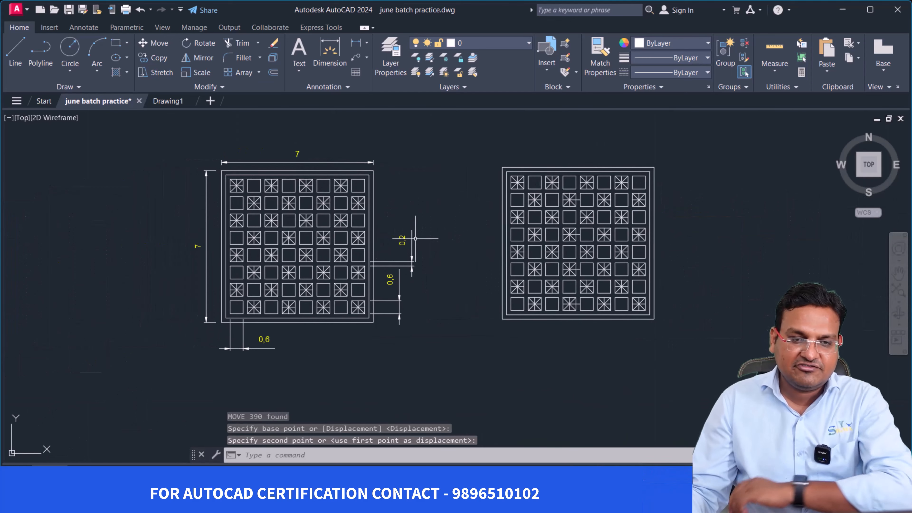
# Step: Compare the new grid with the dimensioned reference drawing, examining the frame, the starred squares and the gaps between squares
pyautogui.scroll(4, 413, 236)
pyautogui.scroll(-5, 407, 235)
pyautogui.scroll(-2, 413, 277)
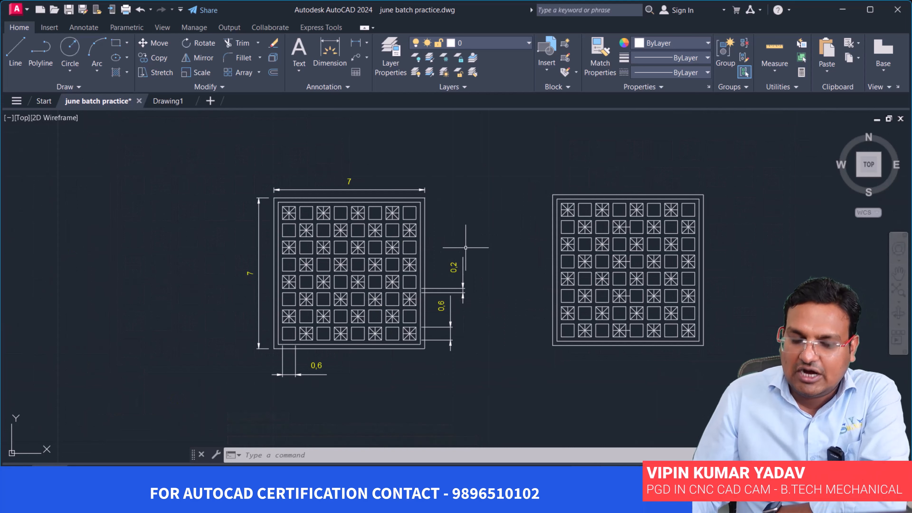
pyautogui.scroll(3, 592, 351)
pyautogui.scroll(-3, 585, 355)
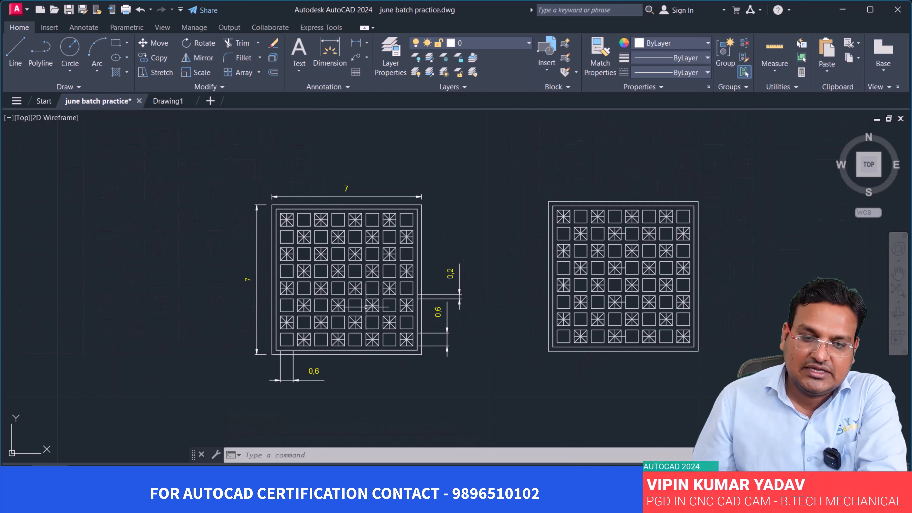
pyautogui.scroll(3, 488, 307)
pyautogui.scroll(-3, 520, 295)
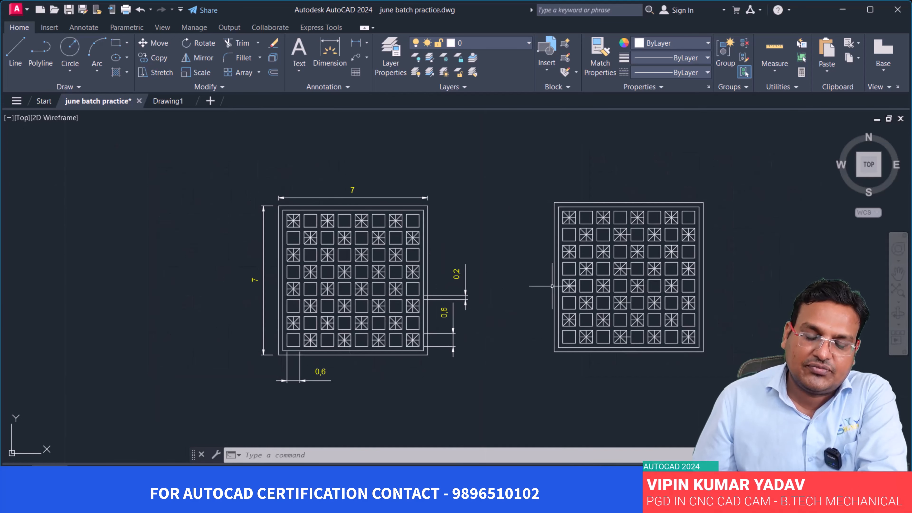
pyautogui.moveTo(668, 262); pyautogui.dragTo(717, 293, button='middle')
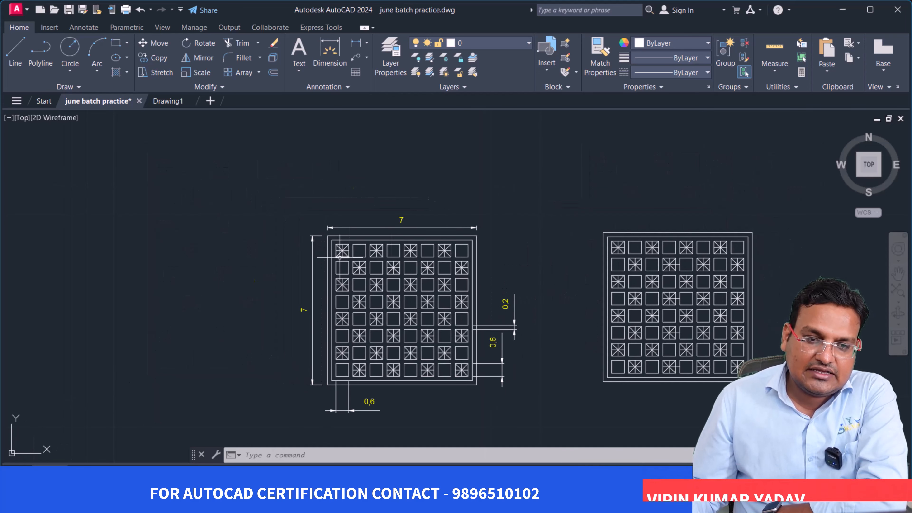
pyautogui.moveTo(400, 243); pyautogui.dragTo(409, 267, button='middle')
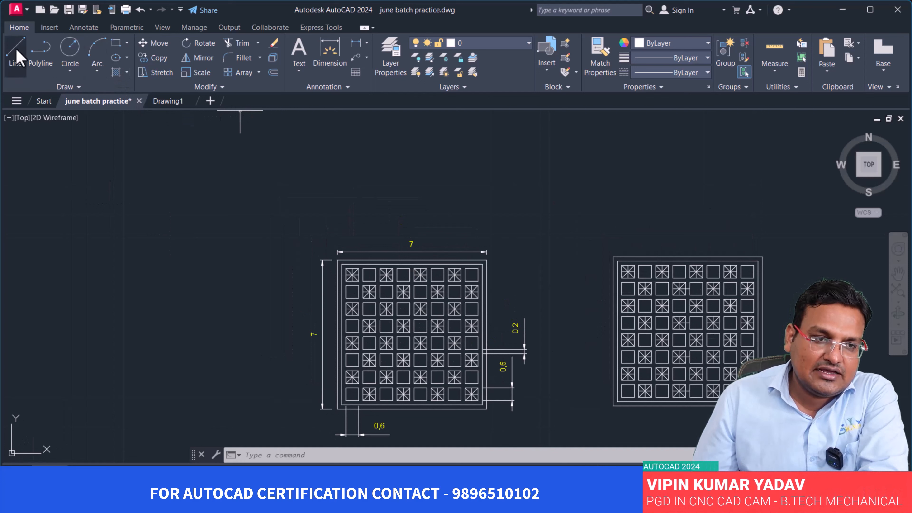
pyautogui.scroll(2, 376, 284)
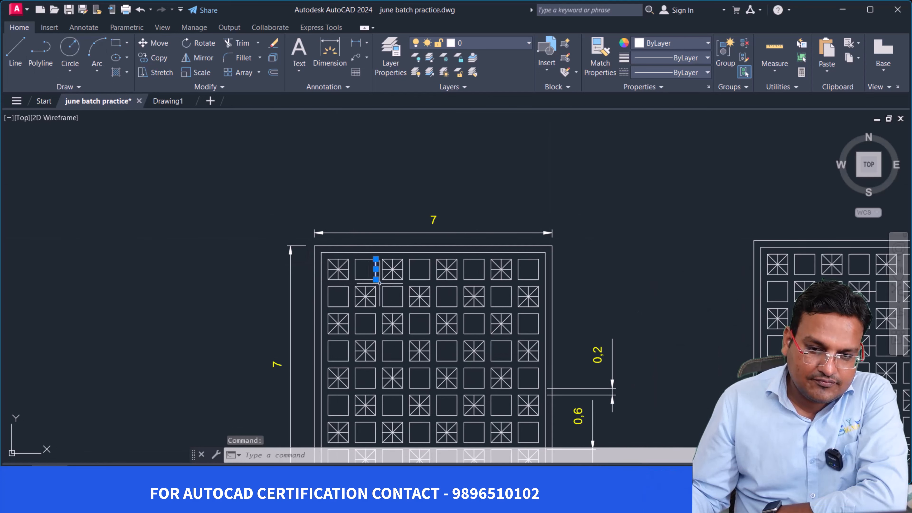
pyautogui.click(379, 283)
pyautogui.press('Escape')
pyautogui.scroll(3, 375, 283)
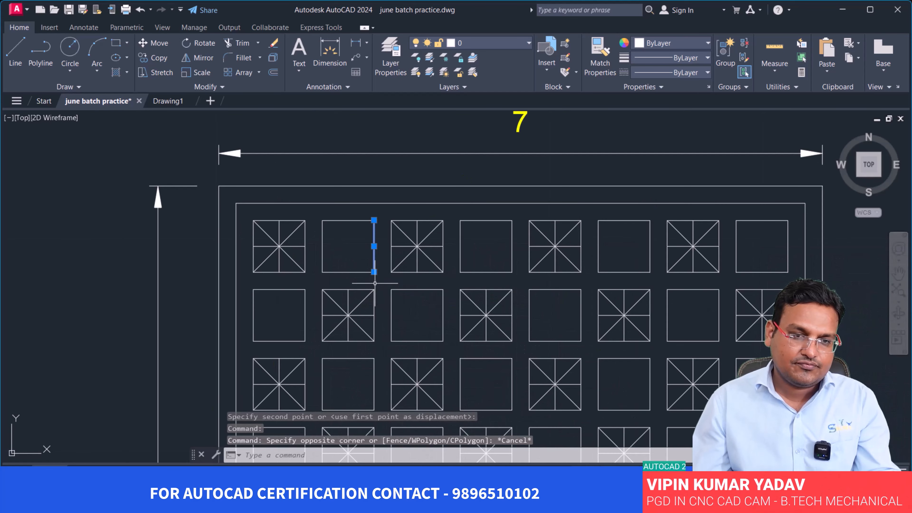
pyautogui.press('Escape')
pyautogui.scroll(-2, 416, 256)
pyautogui.scroll(-3, 576, 361)
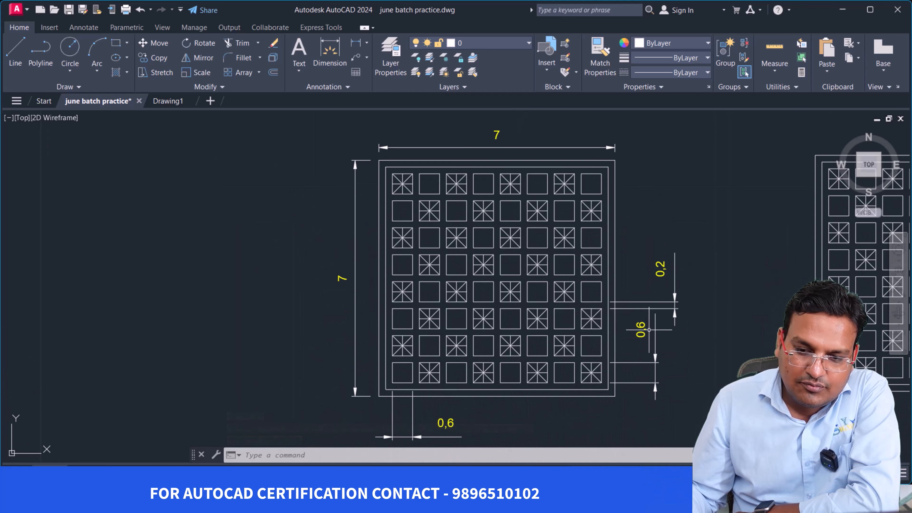
pyautogui.scroll(2, 403, 186)
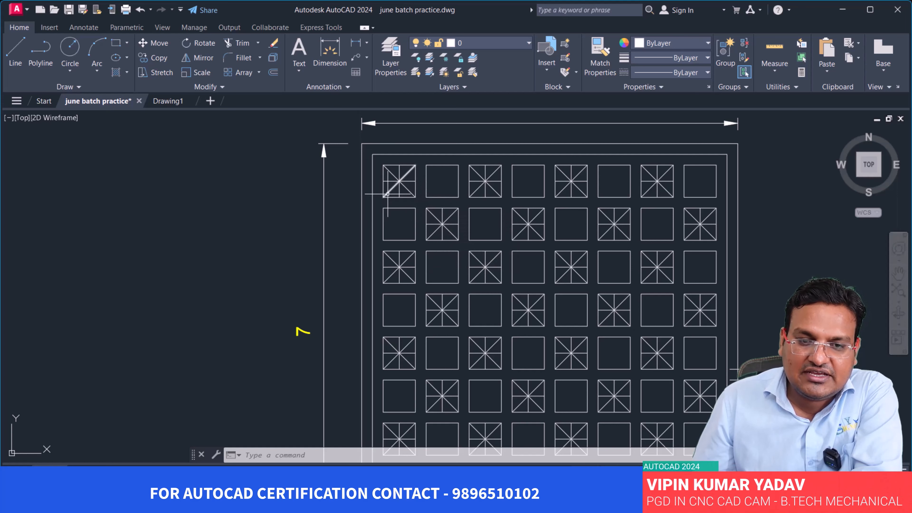
pyautogui.scroll(-4, 434, 197)
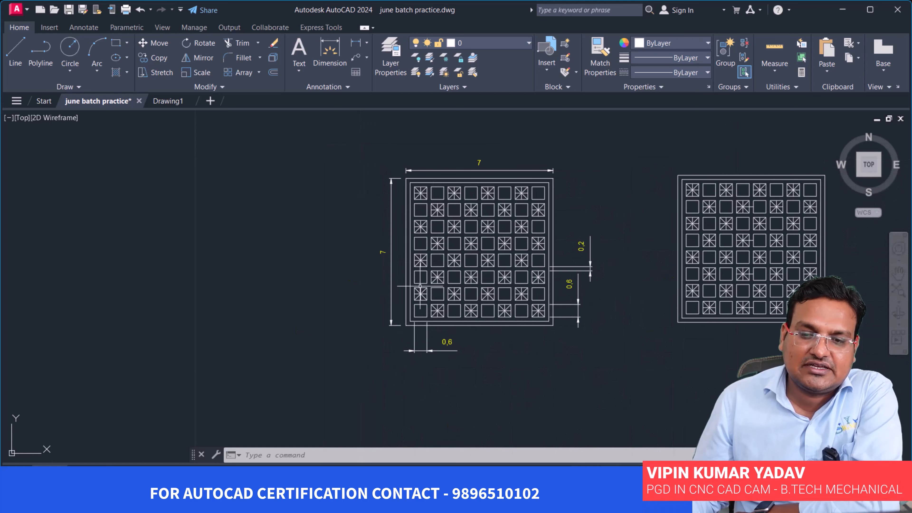
# Step: Draw a vertical 0.6 line downward in the empty space above the dimensioned grid, with Ortho on
pyautogui.moveTo(552, 255)
pyautogui.mouseDown(button='middle')
pyautogui.moveTo(522, 320)
pyautogui.moveTo(512, 390)
pyautogui.mouseUp(button='middle')
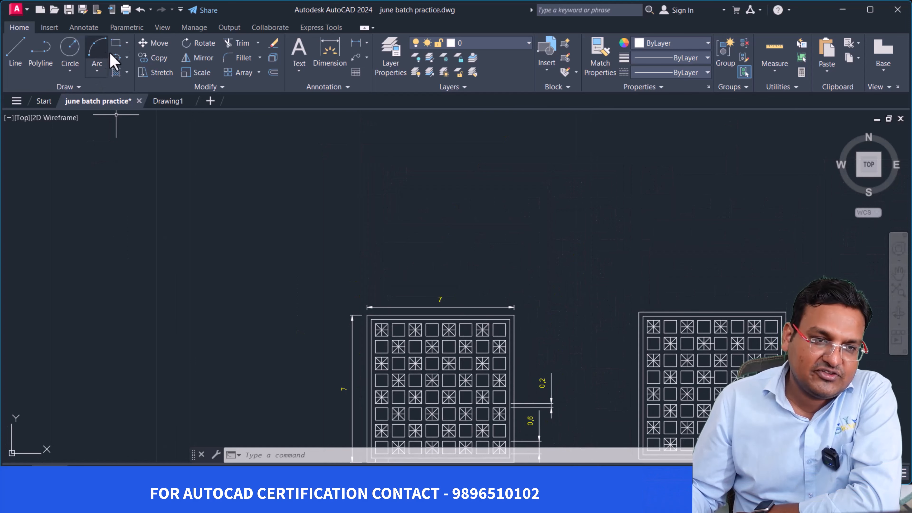
pyautogui.click(17, 48)
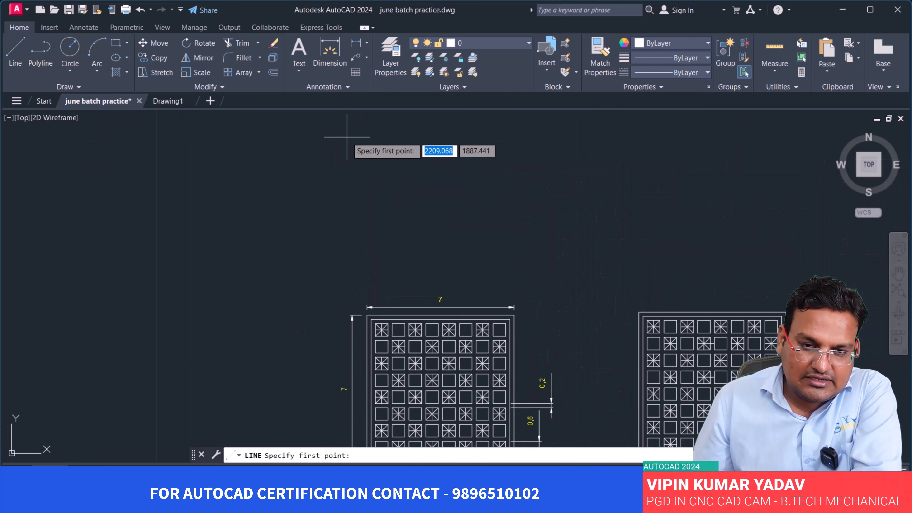
pyautogui.moveTo(381, 164); pyautogui.dragTo(391, 230, button='middle')
pyautogui.click(368, 180)
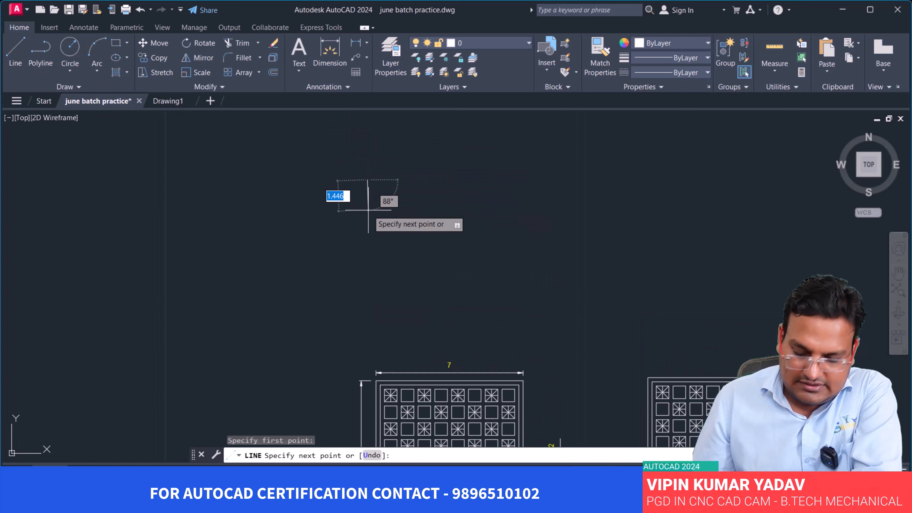
pyautogui.write('0.6')
pyautogui.press('Return')
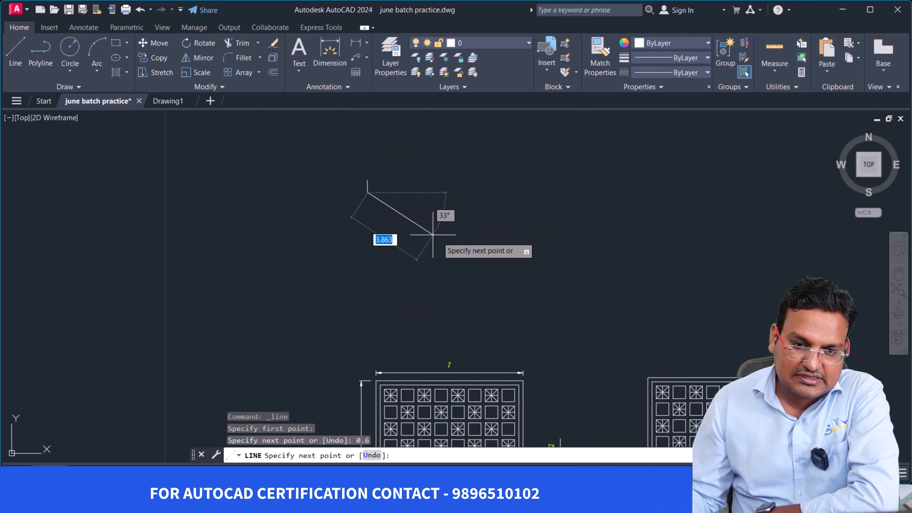
pyautogui.hotkey('ctrl', 'z')
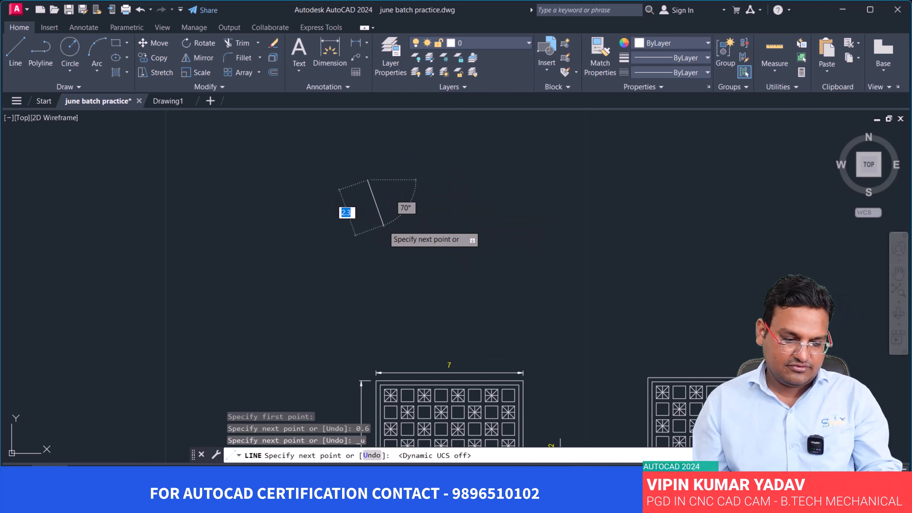
pyautogui.press('F8')
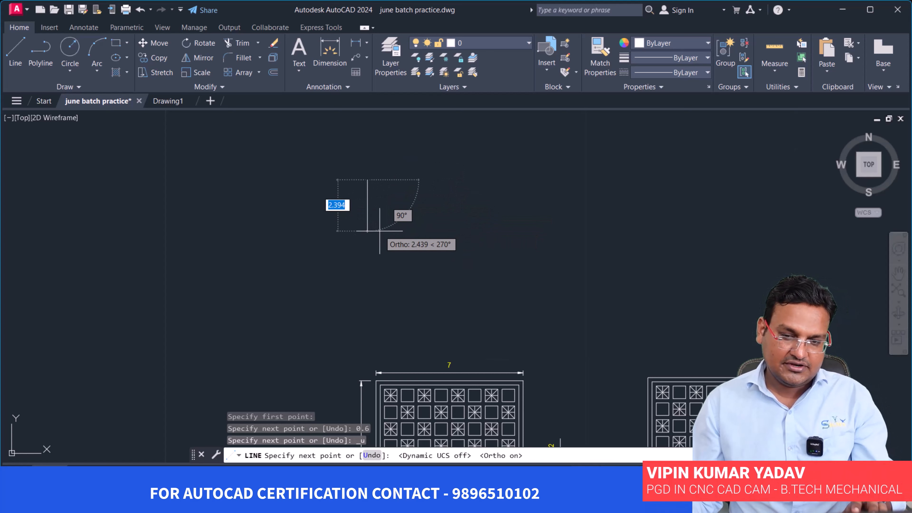
pyautogui.write('0.6')
pyautogui.press('Return')
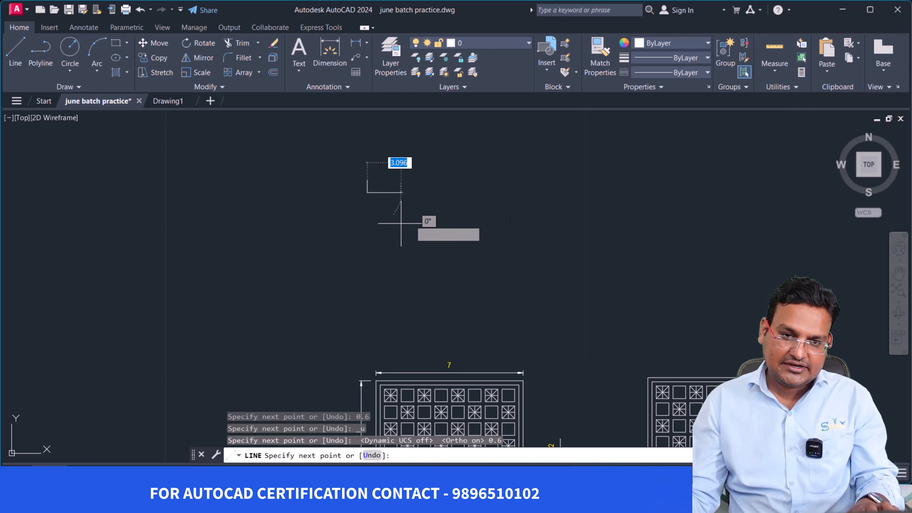
# Step: Complete the square from the vertical line with three more sides of 0.6 each
pyautogui.write('0.6')
pyautogui.press('Return')
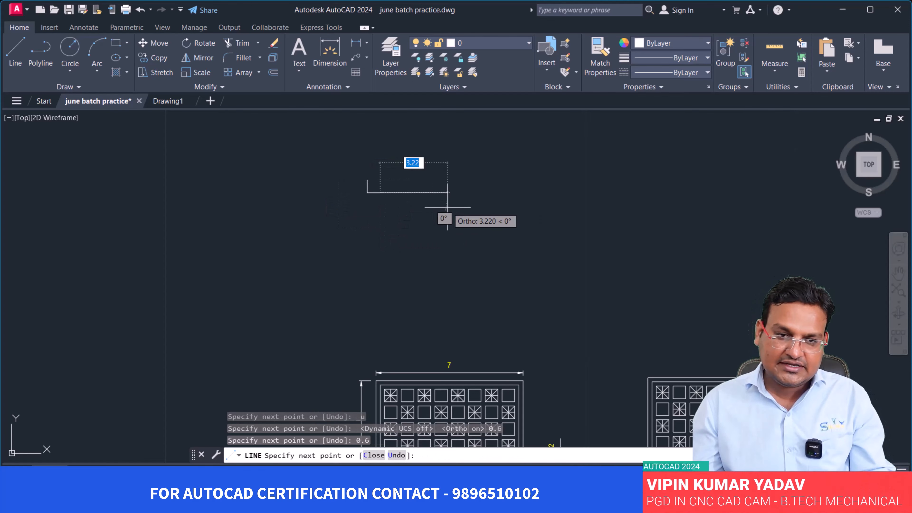
pyautogui.write('0.6')
pyautogui.press('Return')
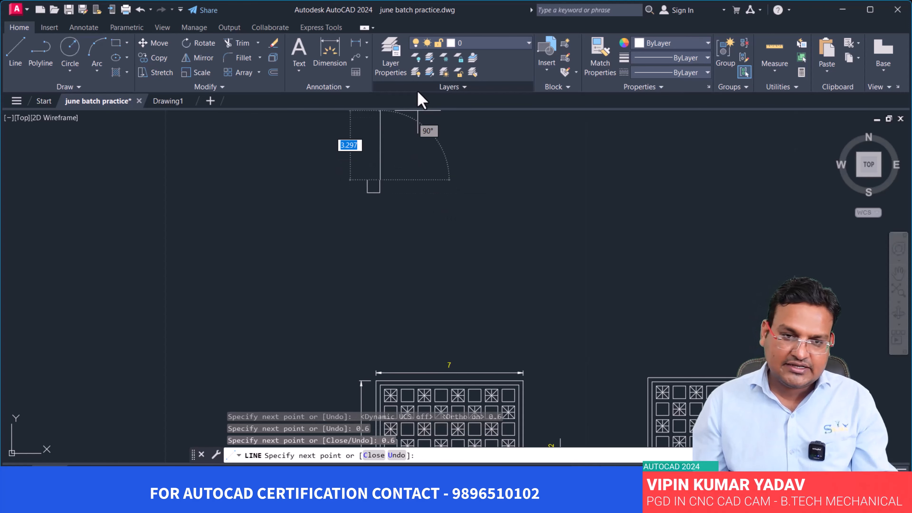
pyautogui.write('0.6')
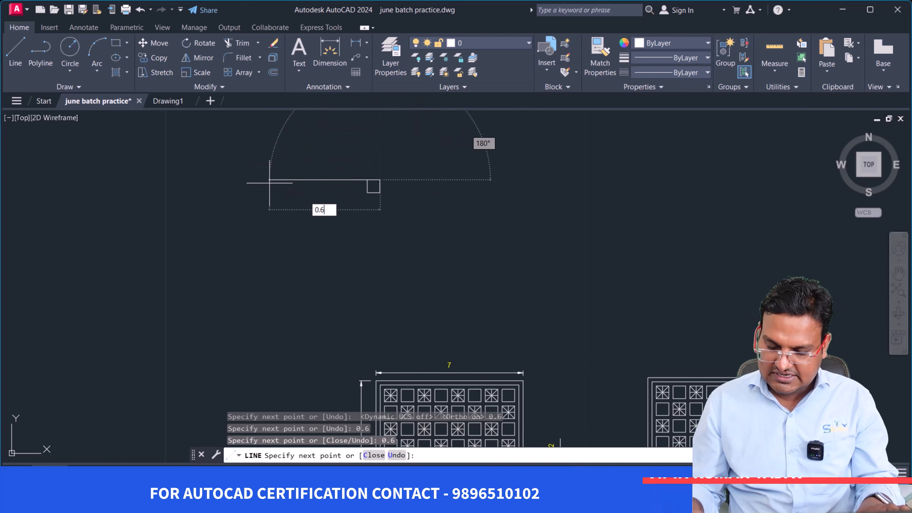
pyautogui.press('Return')
pyautogui.press('Return')
# Step: Copy the square 0.8 horizontally to the right, using its lower-left corner as base point
pyautogui.click(389, 203)
pyautogui.click(346, 156)
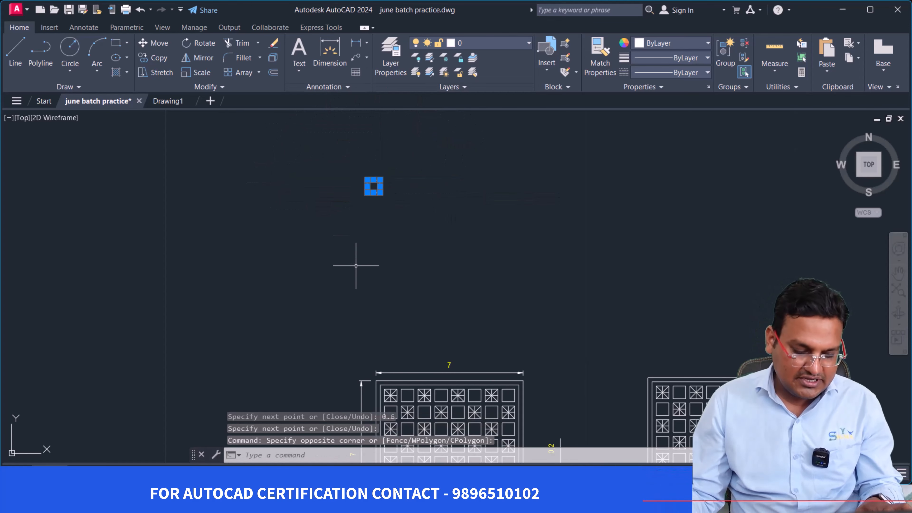
pyautogui.write('co')
pyautogui.press('Return')
pyautogui.scroll(4, 388, 190)
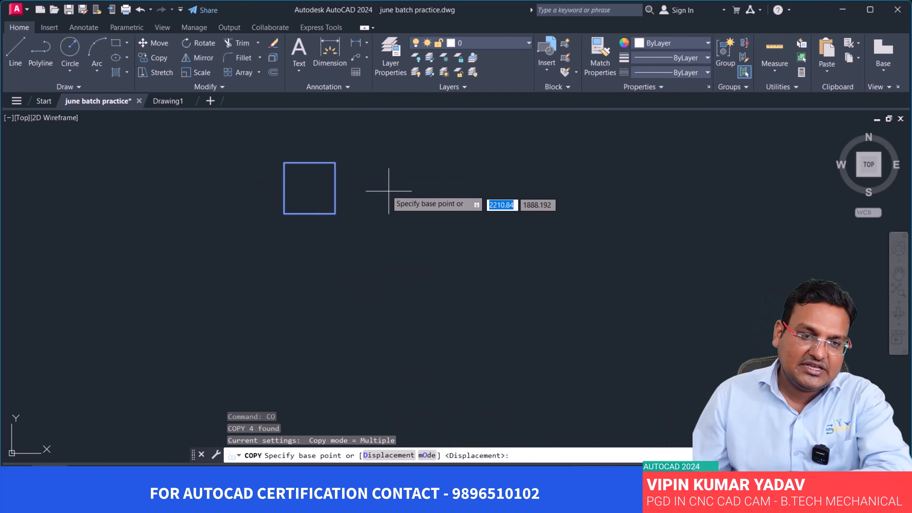
pyautogui.click(283, 213)
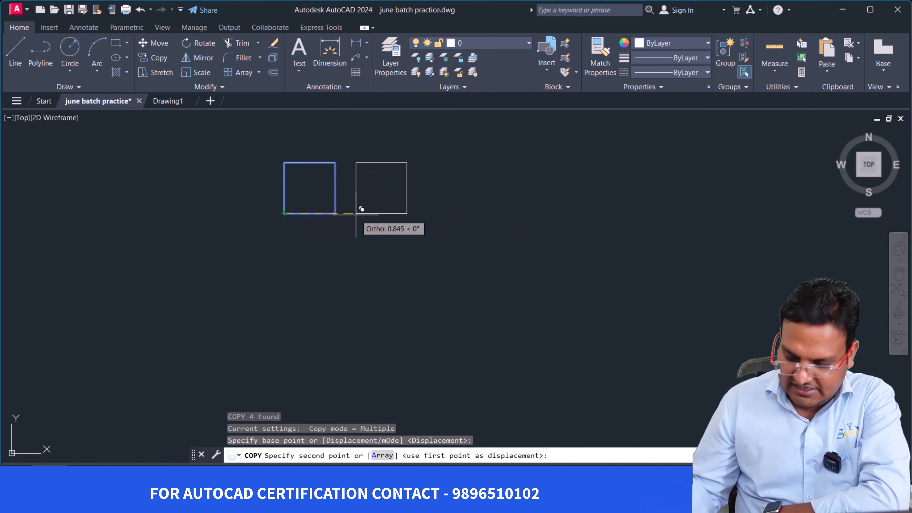
pyautogui.write('0.6')
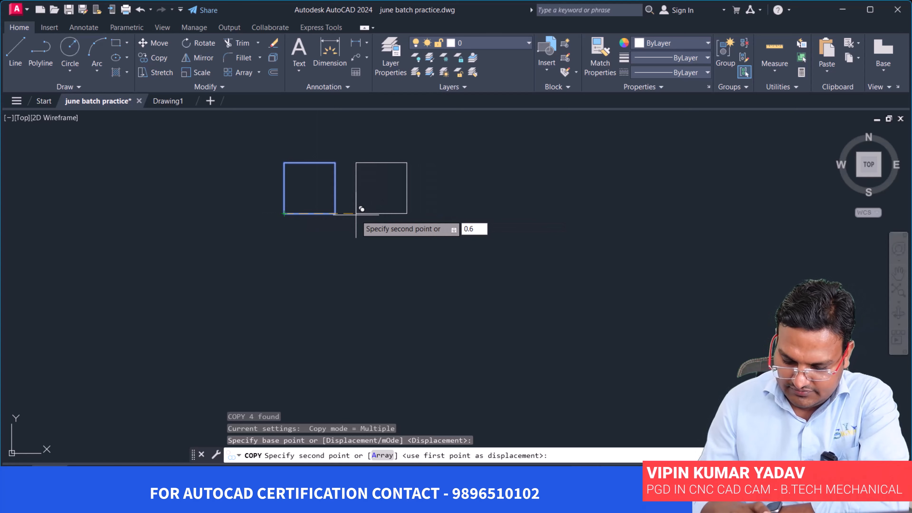
pyautogui.press('Return')
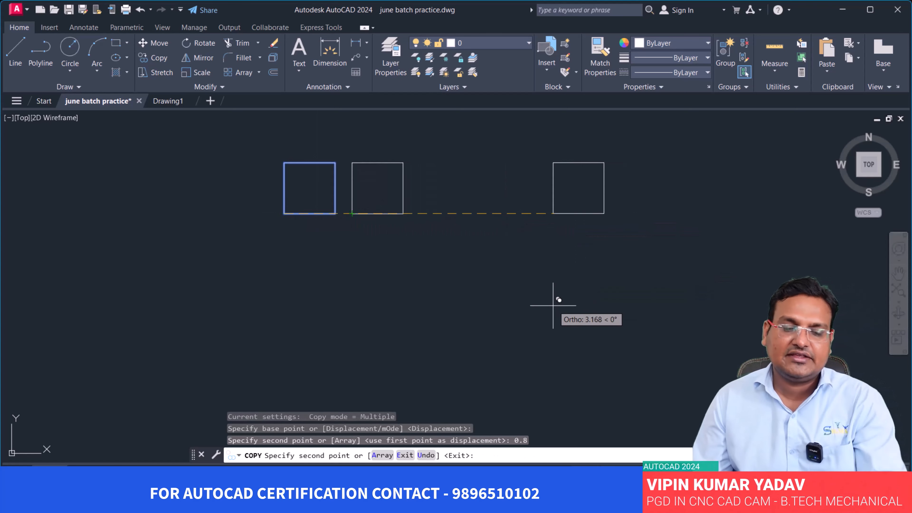
pyautogui.press('Return')
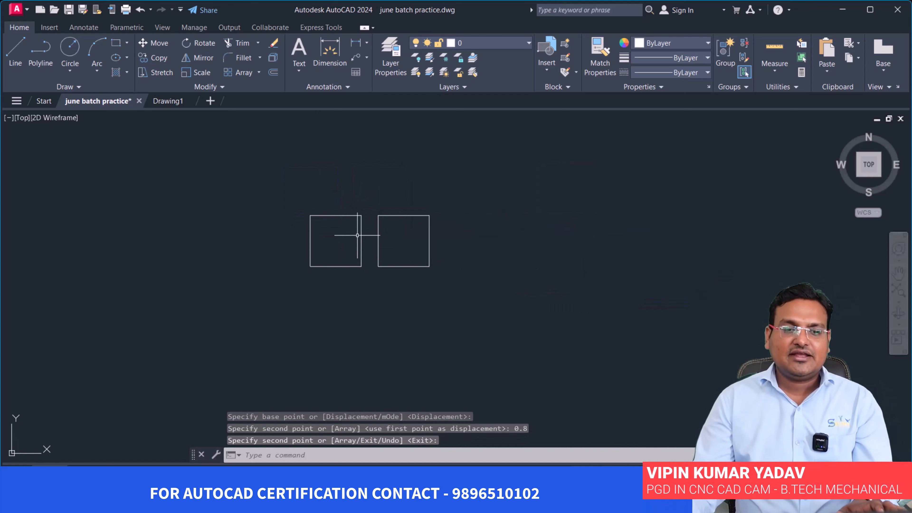
# Step: Draw both corner-to-corner diagonals in the left square with lines
pyautogui.click(16, 50)
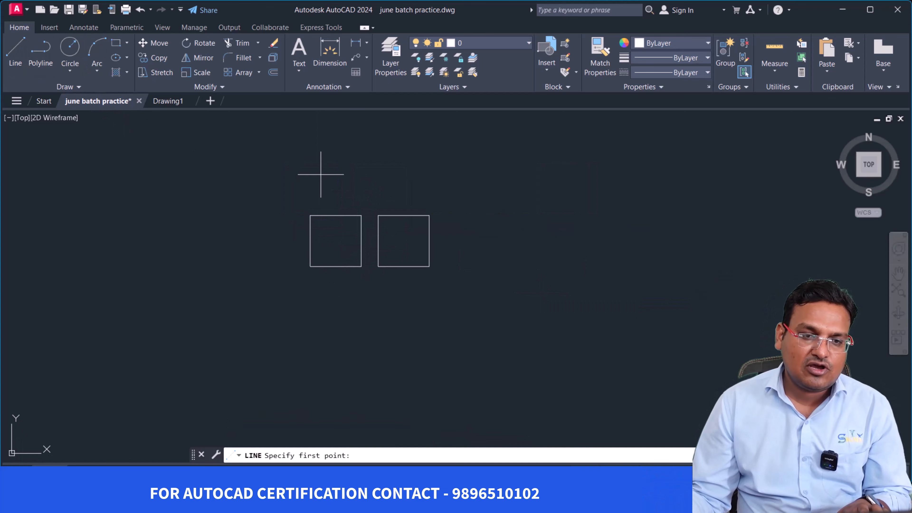
pyautogui.click(361, 266)
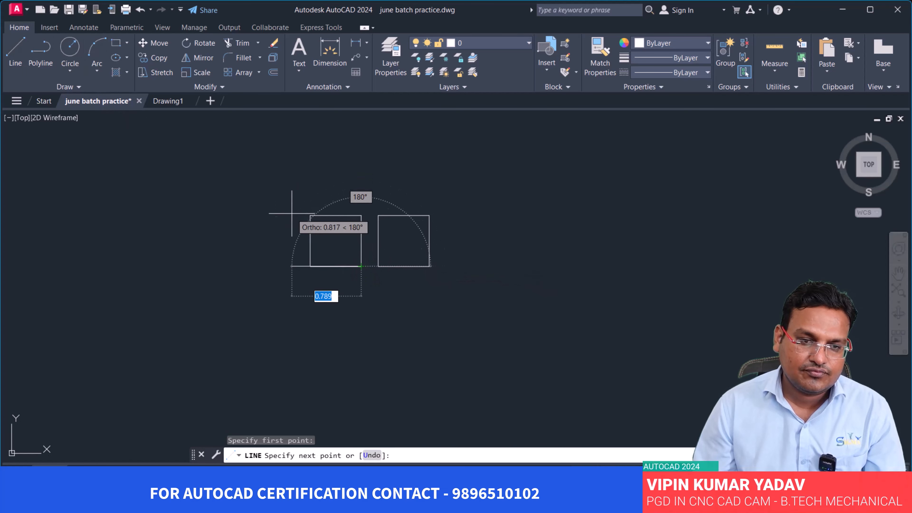
pyautogui.click(311, 216)
pyautogui.press('Return')
pyautogui.press('Return')
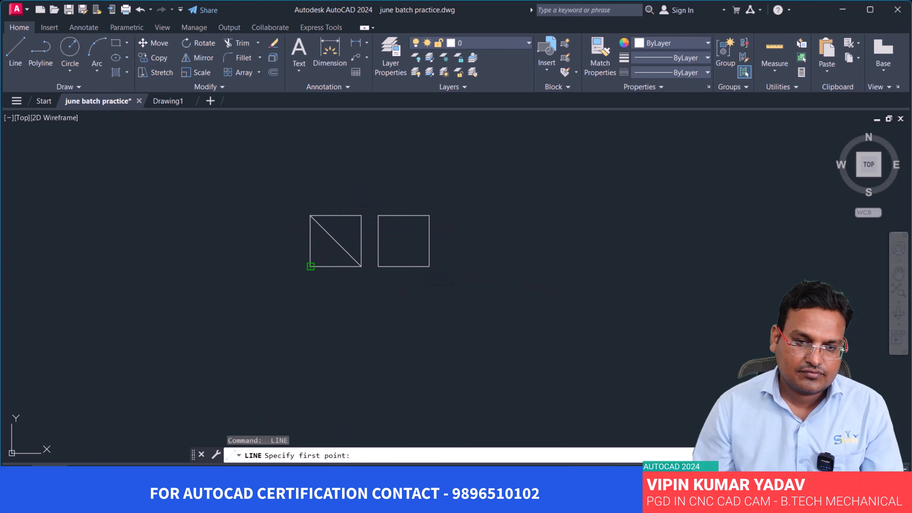
pyautogui.click(310, 266)
pyautogui.click(361, 216)
pyautogui.press('Return')
# Step: Draw the vertical and horizontal midpoint-to-midpoint lines in the left square to finish its star
pyautogui.press('Return')
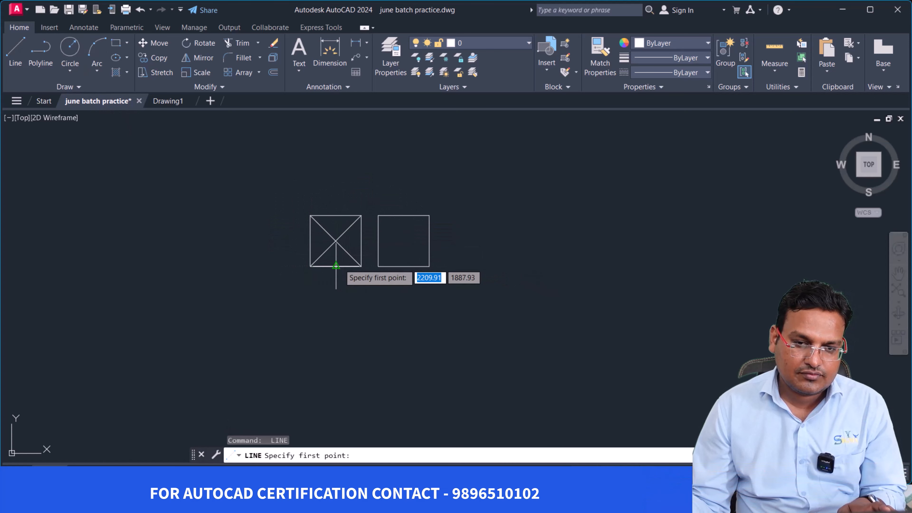
pyautogui.click(335, 266)
pyautogui.click(335, 215)
pyautogui.press('Return')
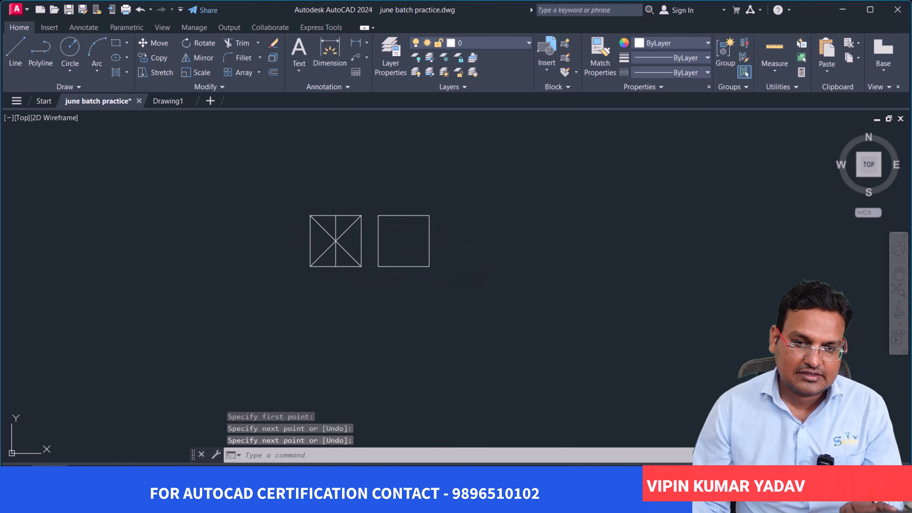
pyautogui.press('Return')
pyautogui.click(311, 240)
pyautogui.click(361, 240)
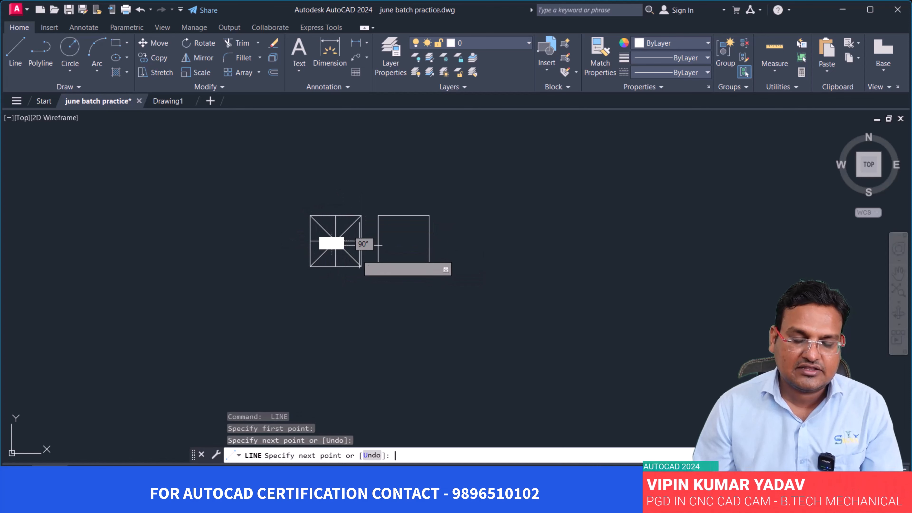
pyautogui.press('Return')
# Step: Place a linear dimension across the overall width of both squares, and erase that dimension
pyautogui.moveTo(353, 281); pyautogui.dragTo(375, 274, button='middle')
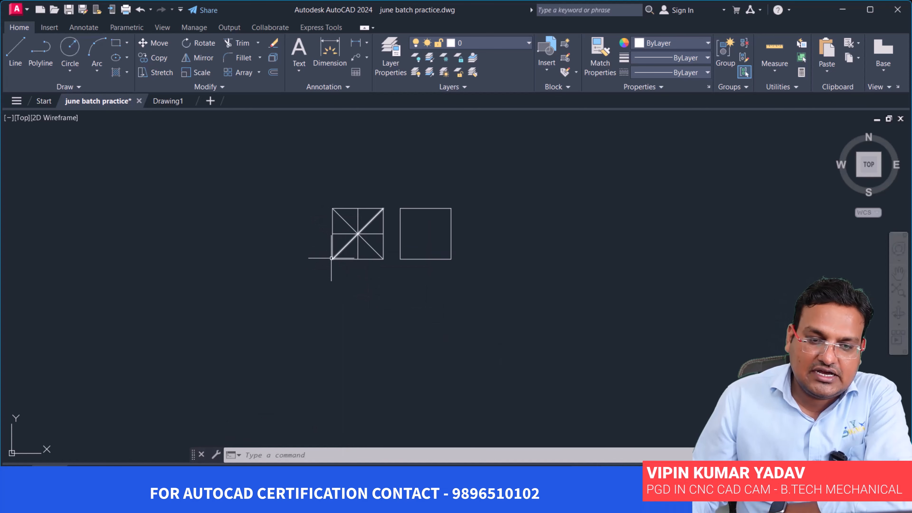
pyautogui.click(355, 43)
pyautogui.click(333, 258)
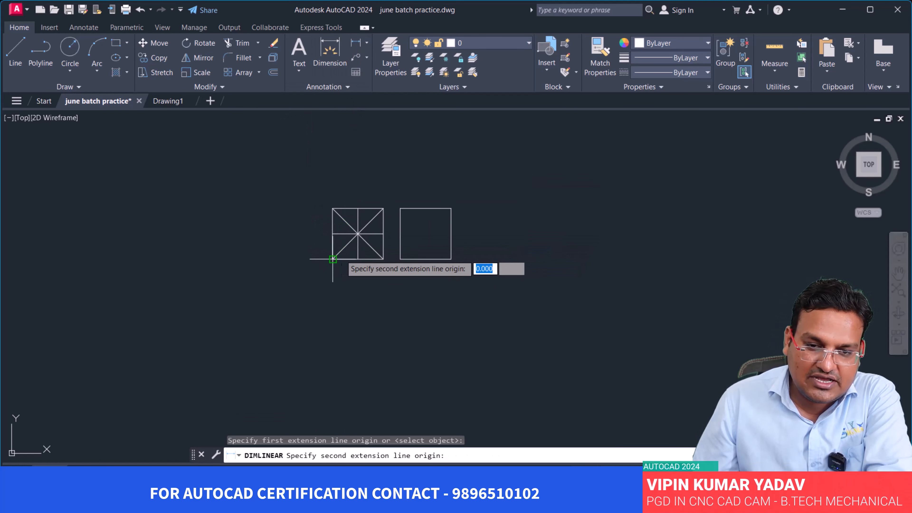
pyautogui.click(451, 259)
pyautogui.click(440, 291)
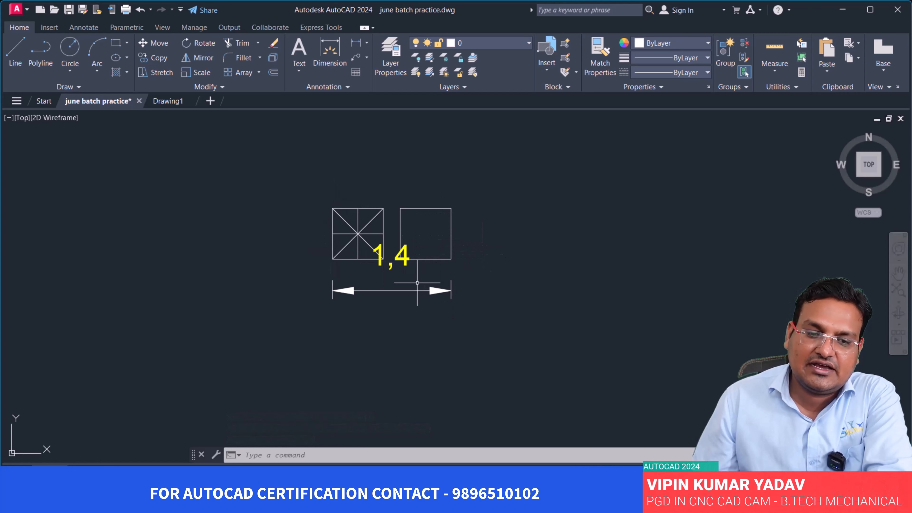
pyautogui.click(417, 291)
pyautogui.write('E')
pyautogui.press('Return')
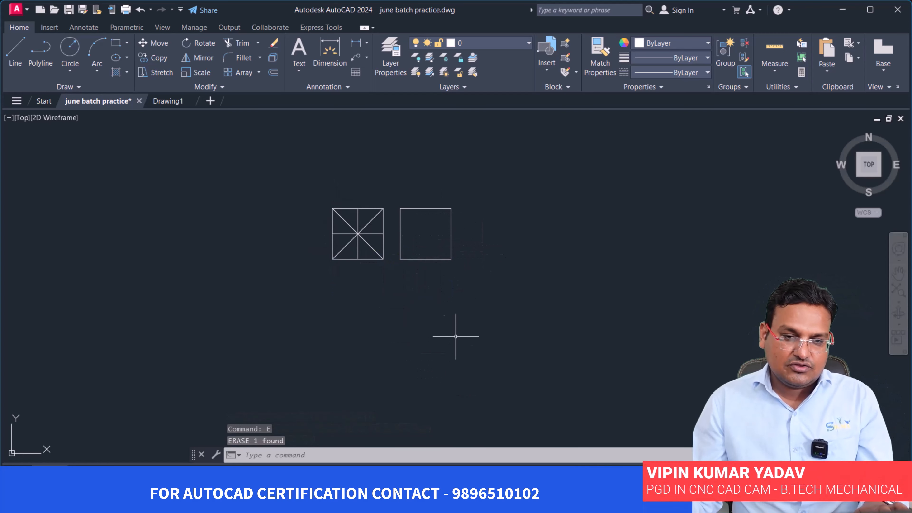
# Step: Copy the starred and plain square pair 1.6 horizontally to the right from its lower-left corner
pyautogui.click(467, 289)
pyautogui.click(323, 178)
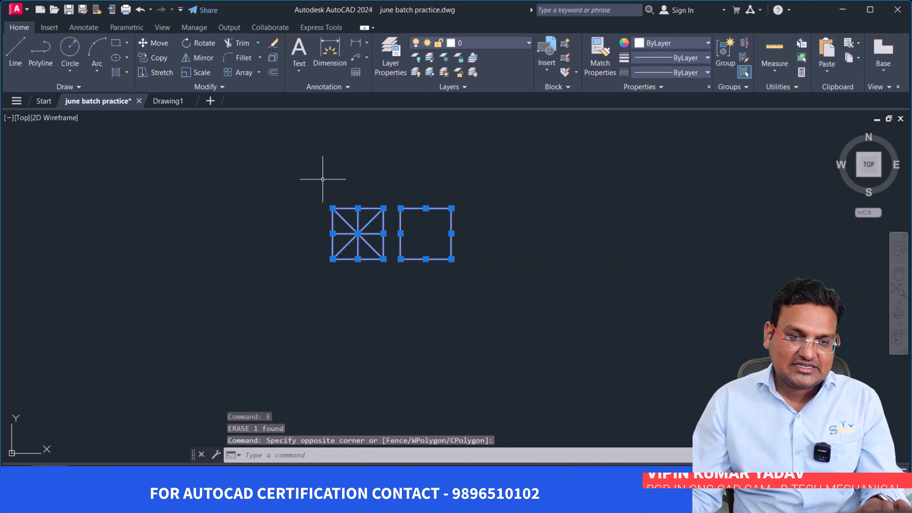
pyautogui.press('Return')
pyautogui.click(332, 259)
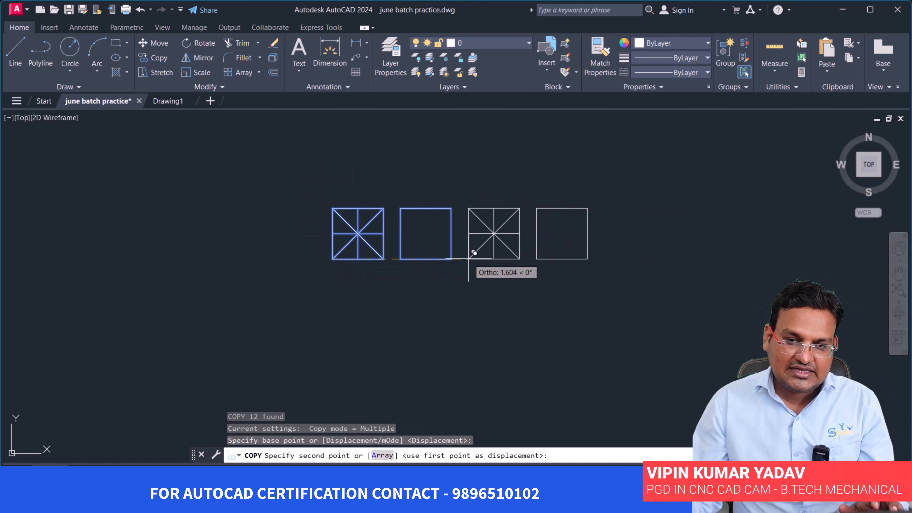
pyautogui.write('1.6')
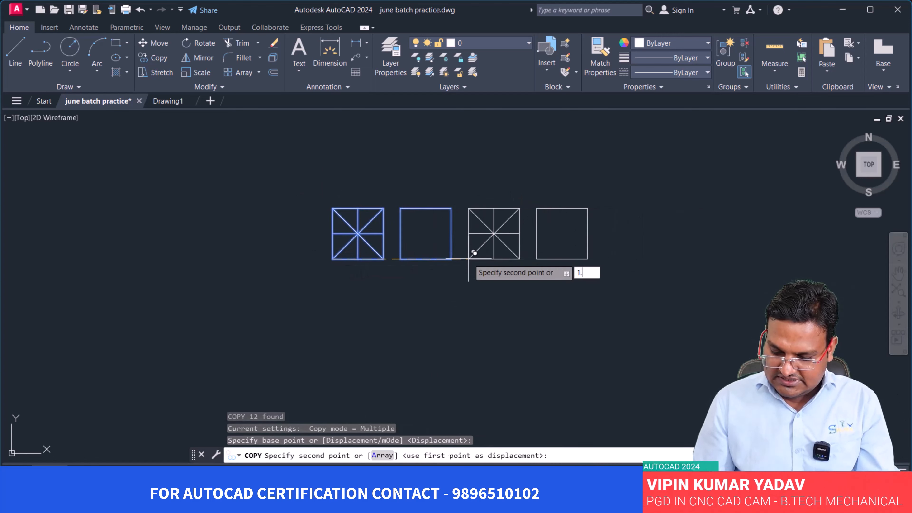
pyautogui.press('Return')
pyautogui.press('Return')
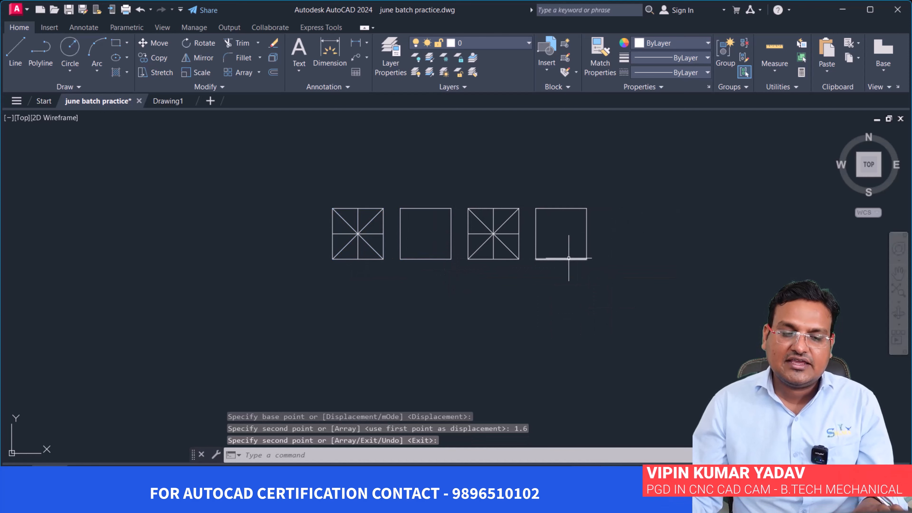
# Step: Copy the second starred and plain pair 1.6 to the right to extend the row to six squares
pyautogui.click(604, 274)
pyautogui.click(462, 189)
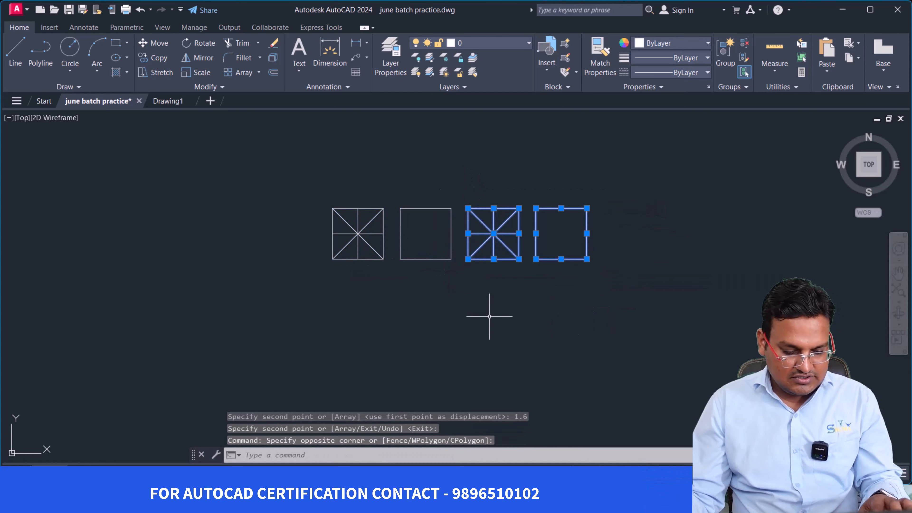
pyautogui.write('co')
pyautogui.press('Return')
pyautogui.click(468, 259)
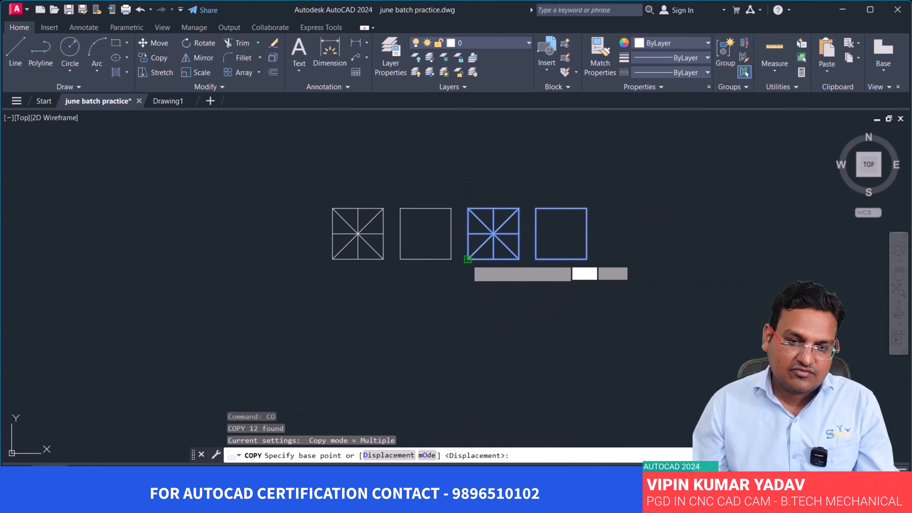
pyautogui.write('1.')
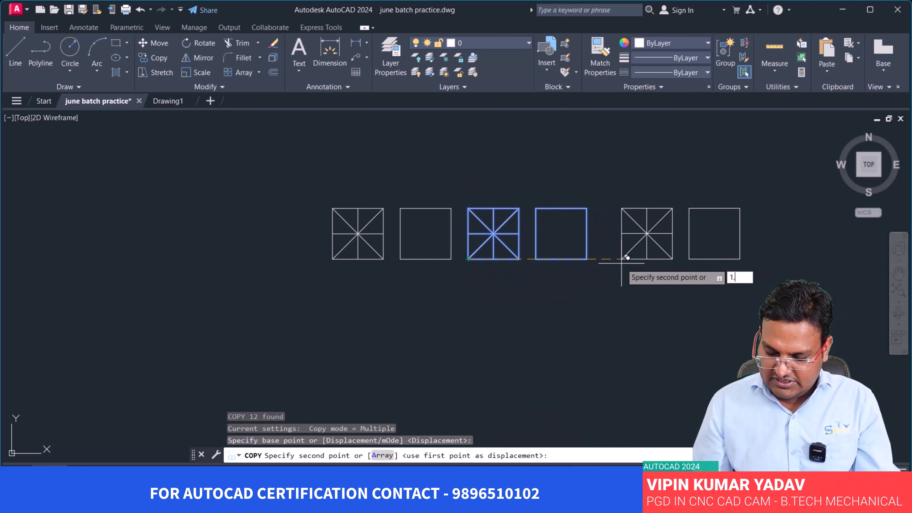
pyautogui.write('6')
pyautogui.press('Return')
pyautogui.press('Return')
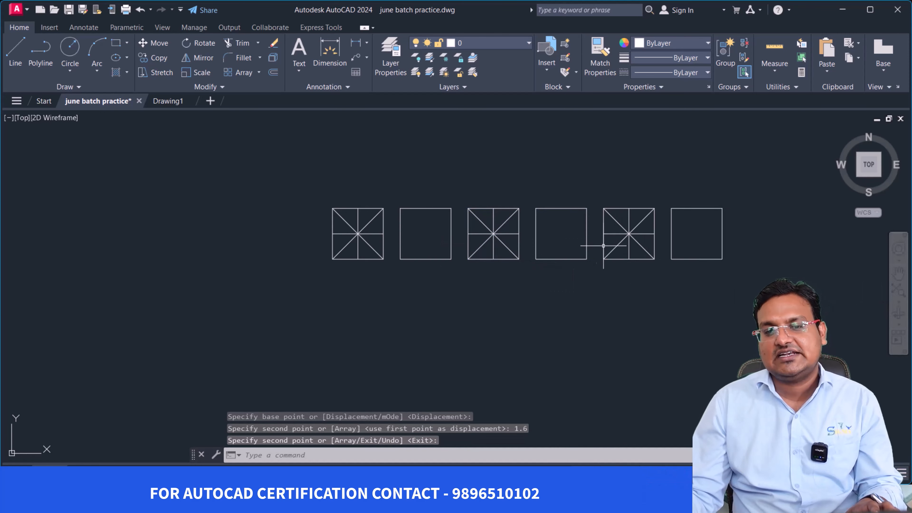
# Step: Erase the four copied squares to the right of the original starred and plain pair
pyautogui.click(746, 279)
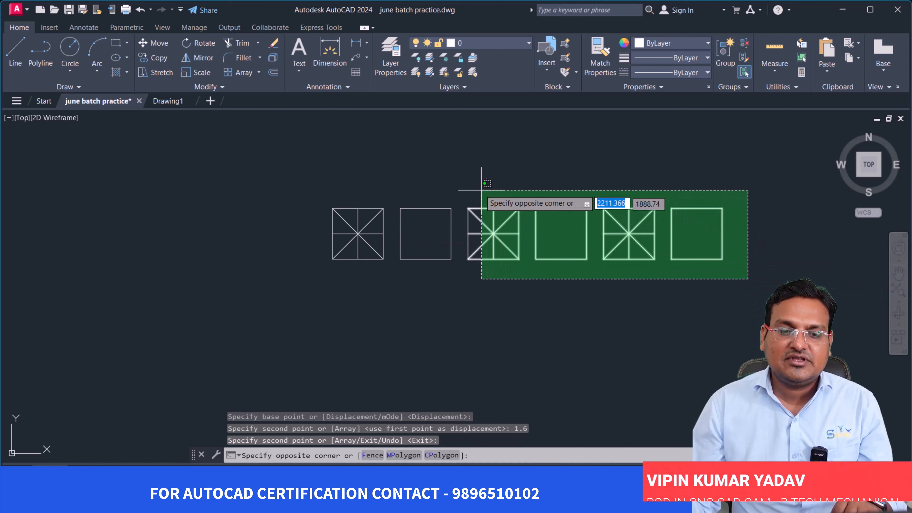
pyautogui.click(466, 180)
pyautogui.write('e')
pyautogui.press('Return')
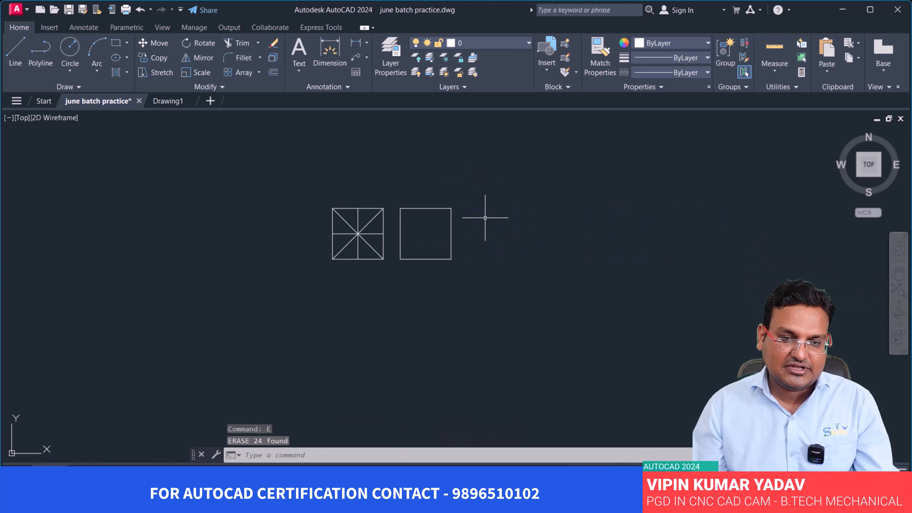
# Step: Copy the starred and plain square pair to the right as an array of 4 items spaced 1.6, from its lower-left corner
pyautogui.click(473, 266)
pyautogui.click(324, 165)
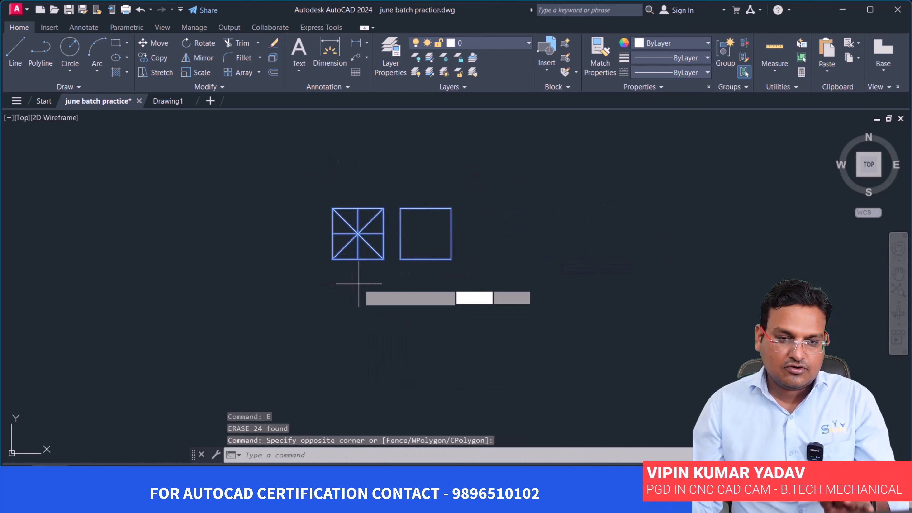
pyautogui.write('co')
pyautogui.press('Return')
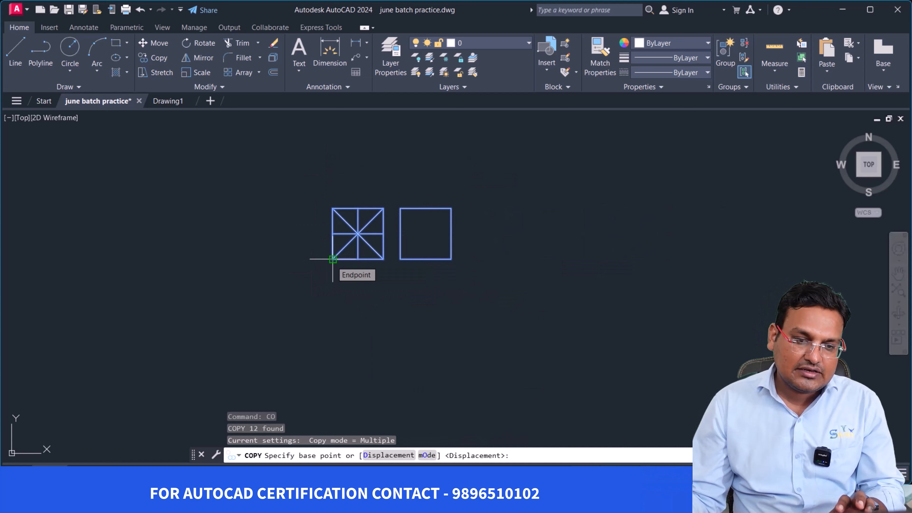
pyautogui.click(333, 259)
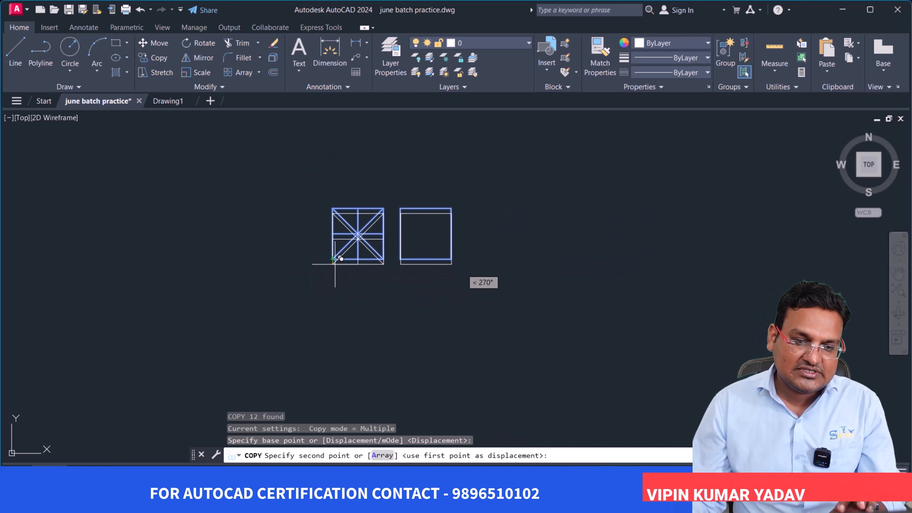
pyautogui.click(382, 456)
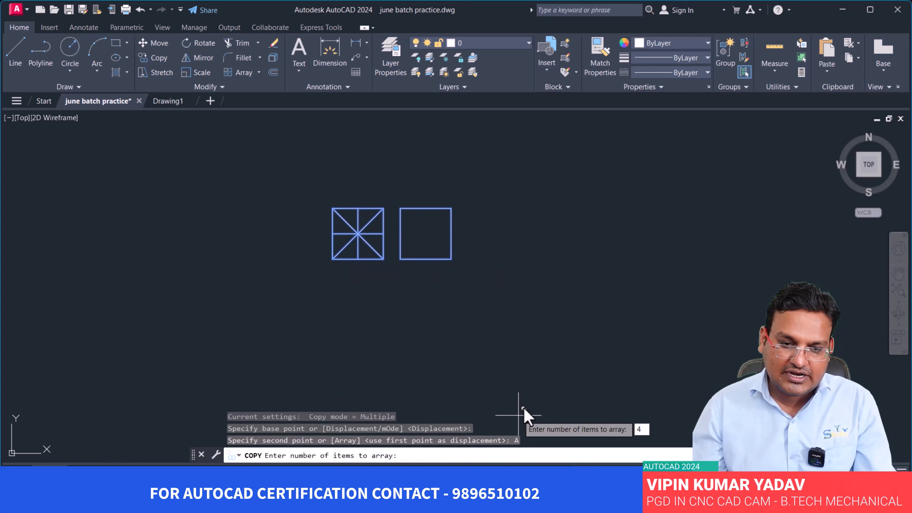
pyautogui.press('Return')
pyautogui.write('1')
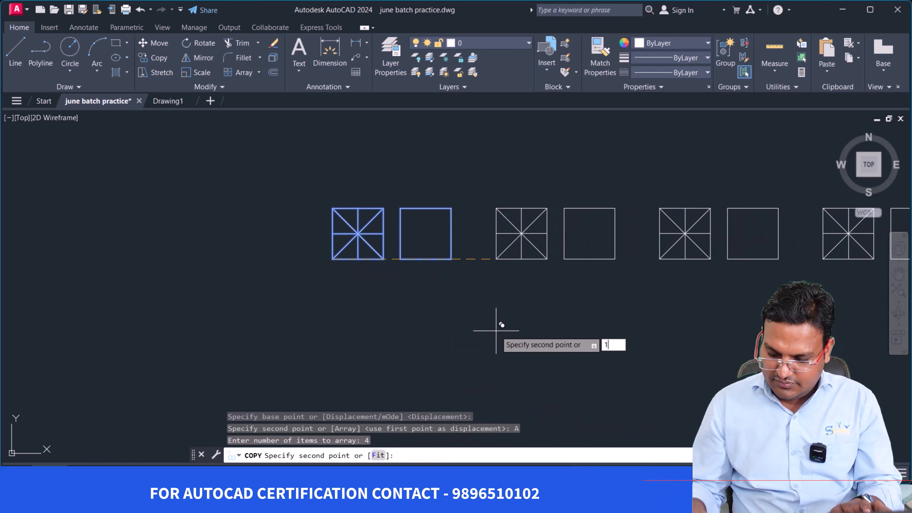
pyautogui.write('.6')
pyautogui.press('Return')
pyautogui.press('Return')
pyautogui.scroll(-5, 519, 340)
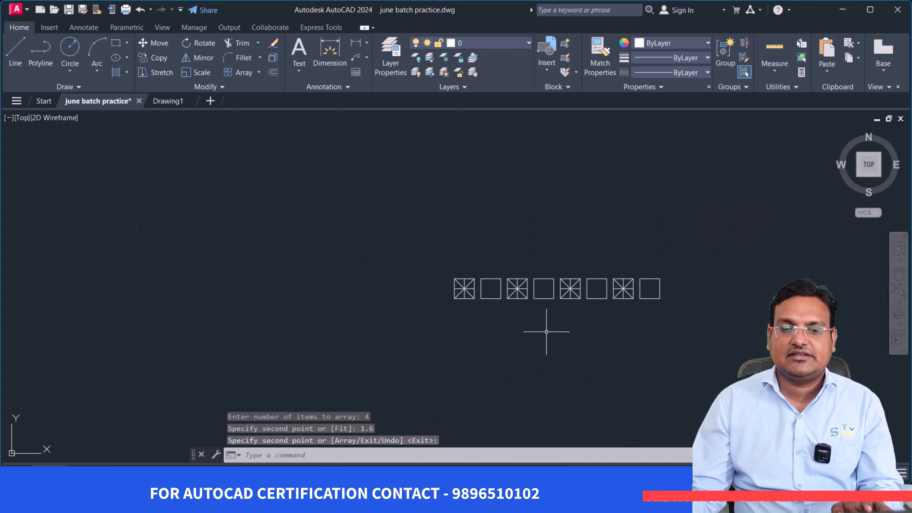
# Step: Copy the whole row of eight squares 0.8 straight down from its upper-left corner
pyautogui.scroll(2, 539, 320)
pyautogui.moveTo(687, 289); pyautogui.dragTo(633, 220, button='middle')
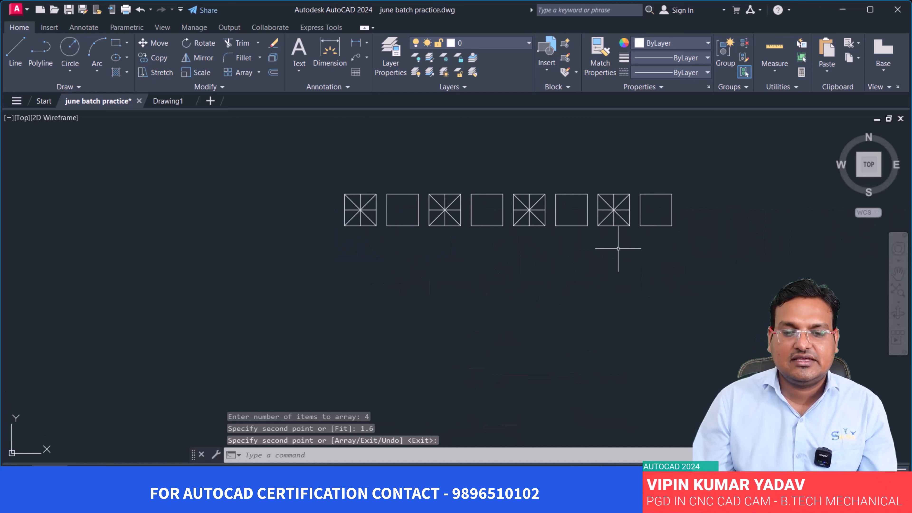
pyautogui.click(684, 244)
pyautogui.click(318, 169)
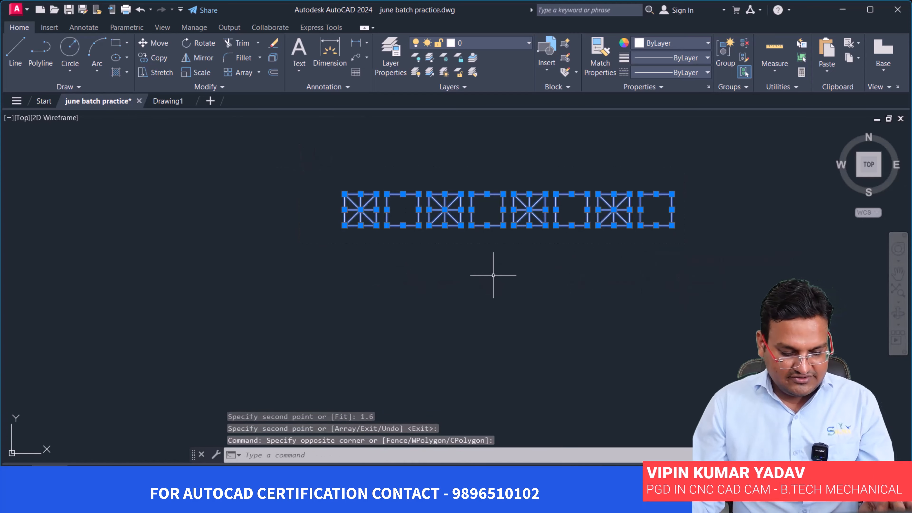
pyautogui.write('CO')
pyautogui.press('Return')
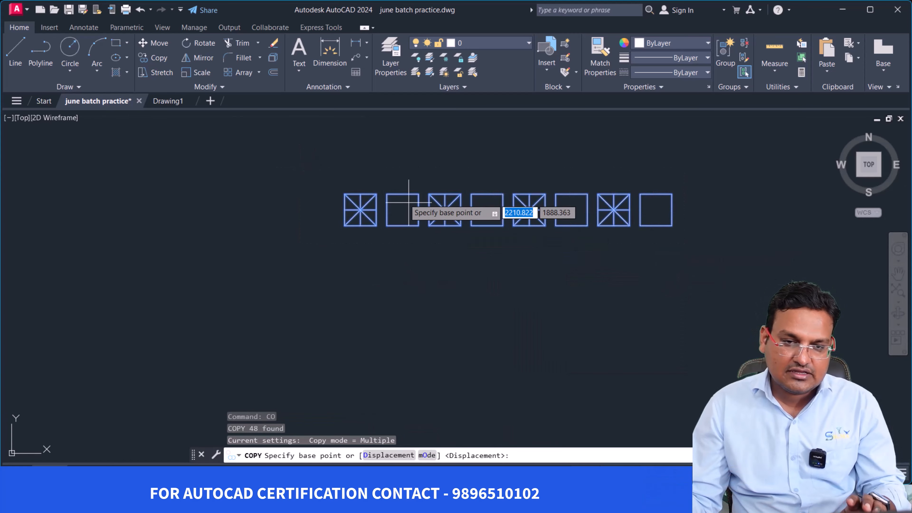
pyautogui.click(344, 194)
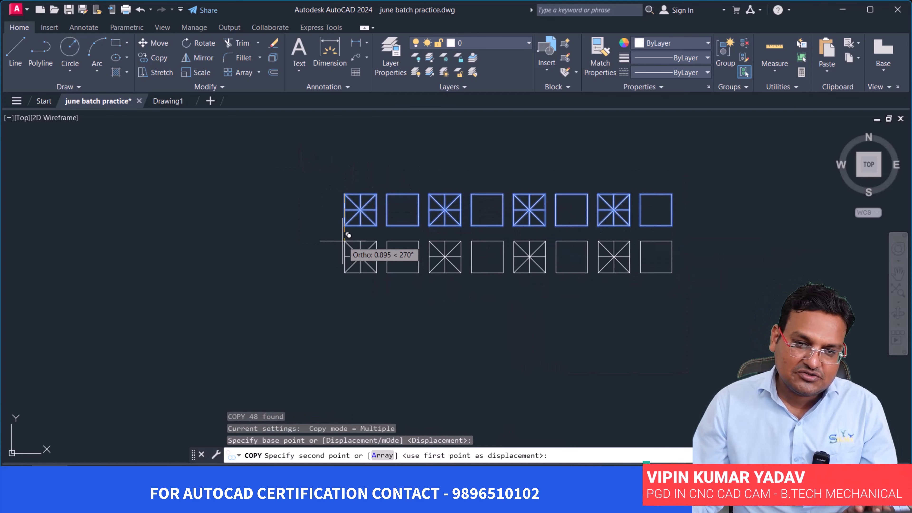
pyautogui.write('0.')
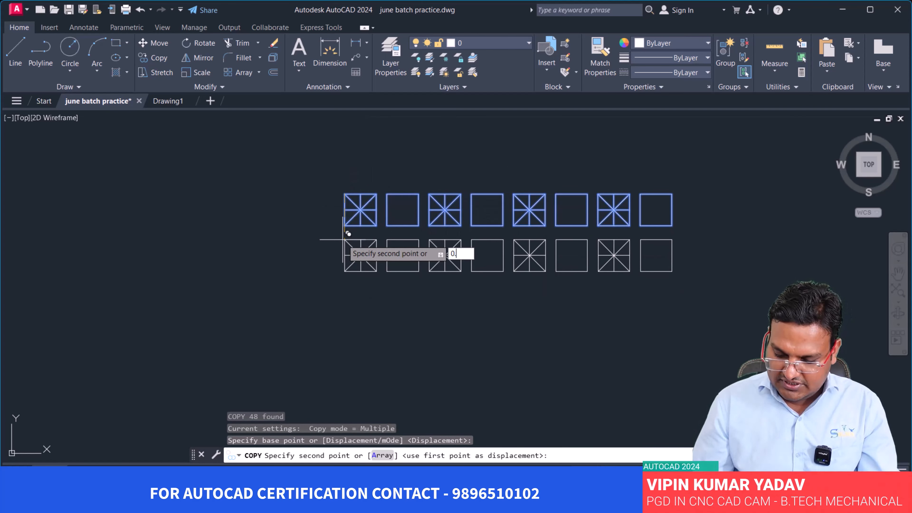
pyautogui.press('Return')
pyautogui.press('Return')
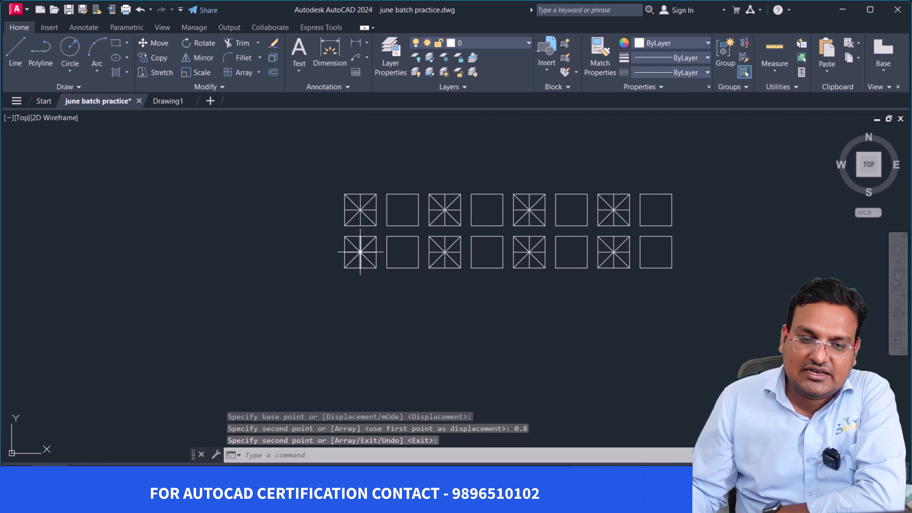
pyautogui.scroll(-3, 360, 251)
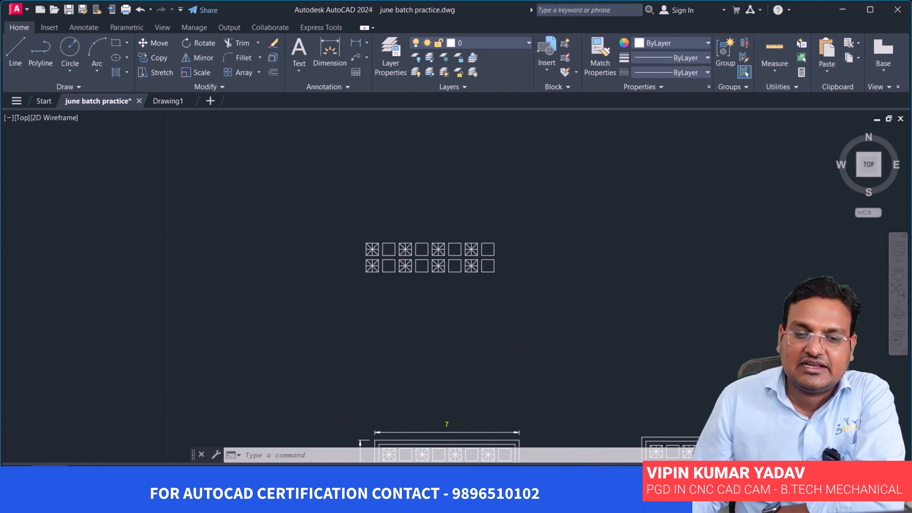
pyautogui.moveTo(399, 303); pyautogui.dragTo(362, 366, button='middle')
pyautogui.scroll(4, 362, 366)
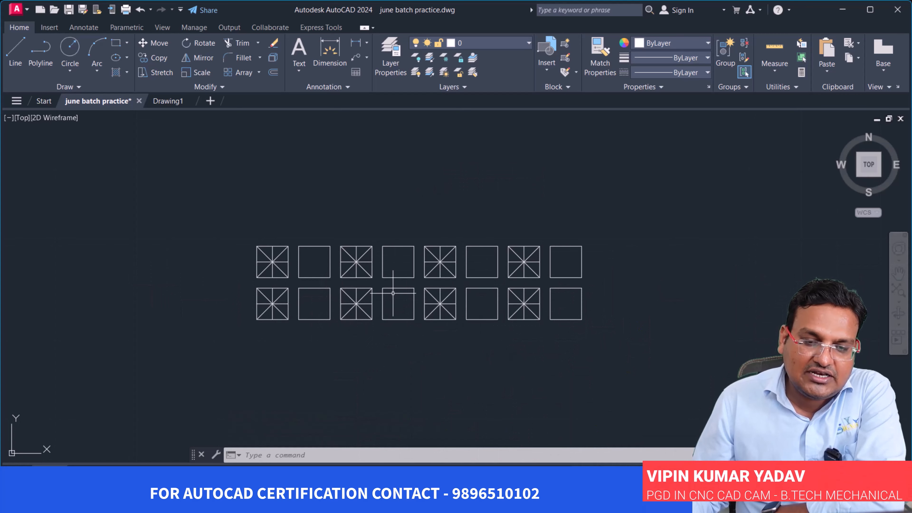
pyautogui.click(592, 332)
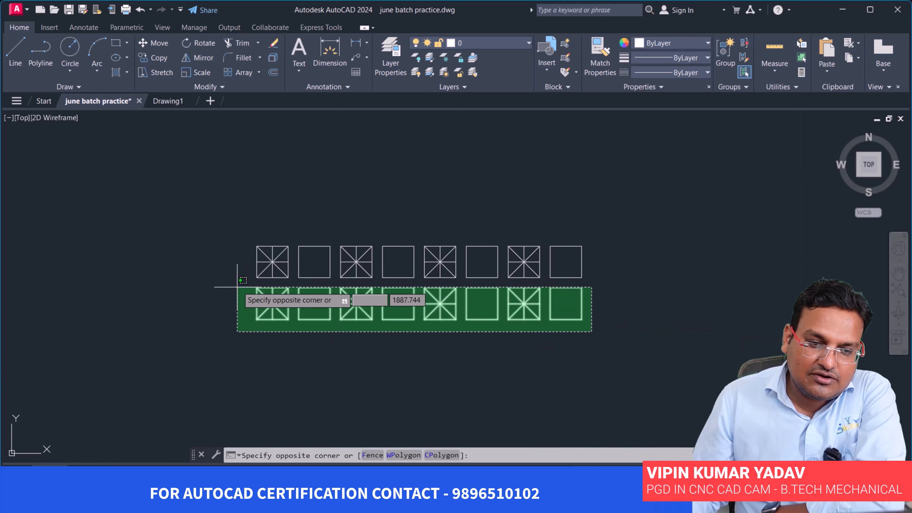
pyautogui.click(242, 320)
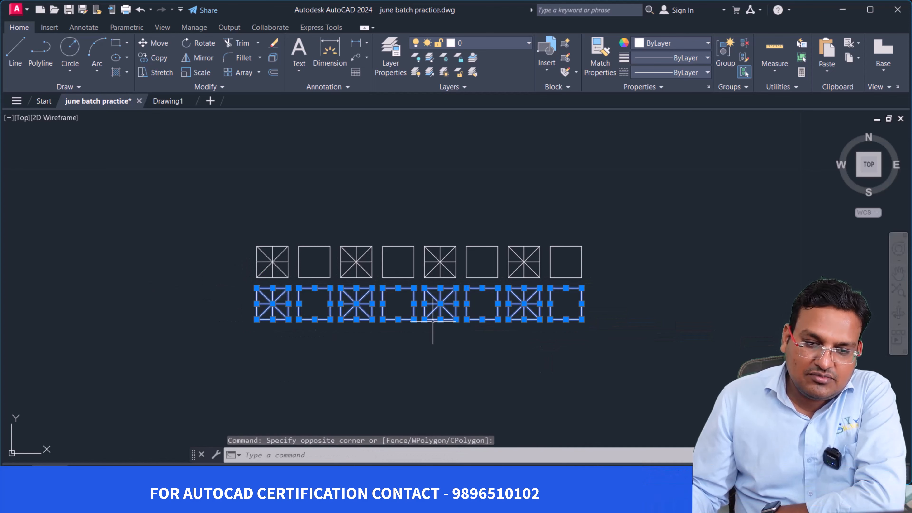
pyautogui.scroll(4, 418, 321)
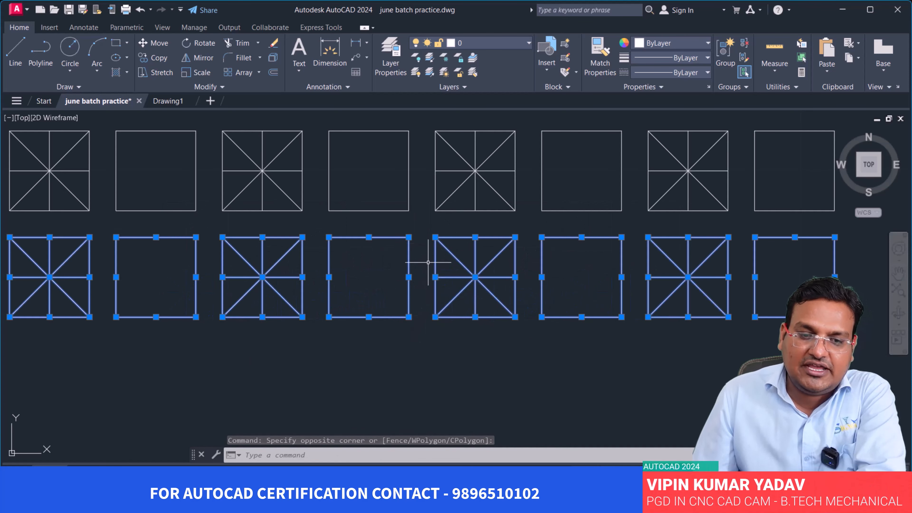
pyautogui.press('Escape')
pyautogui.scroll(-4, 442, 317)
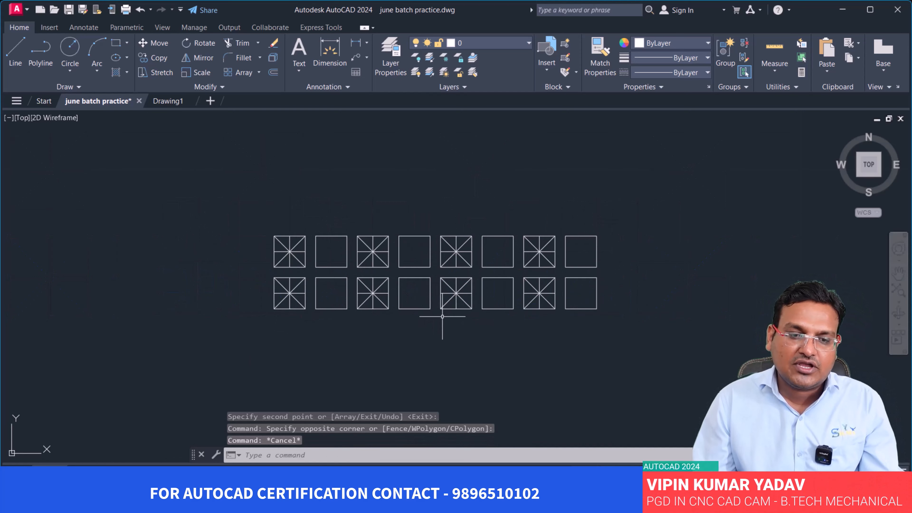
# Step: Draw a helper line across the middle gap of the lower row, between the facing side midpoints of the fourth and fifth squares
pyautogui.click(16, 50)
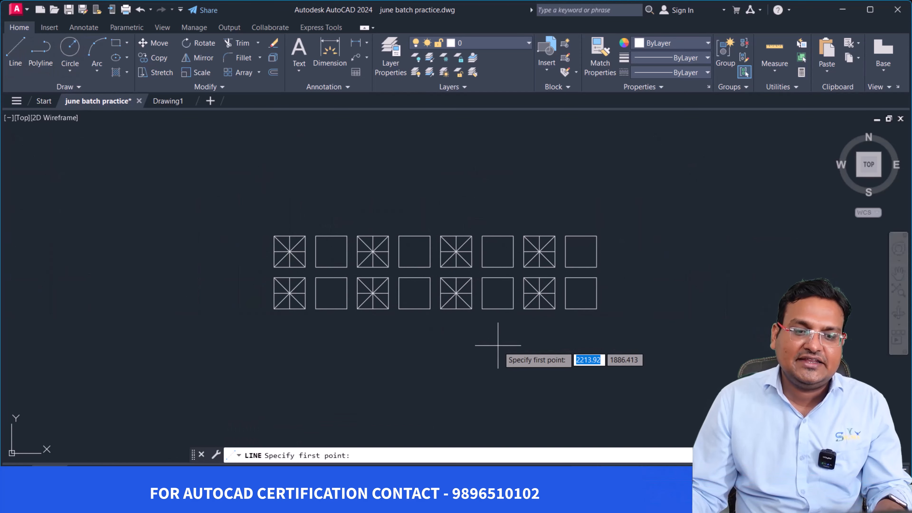
pyautogui.scroll(4, 498, 346)
pyautogui.click(347, 240)
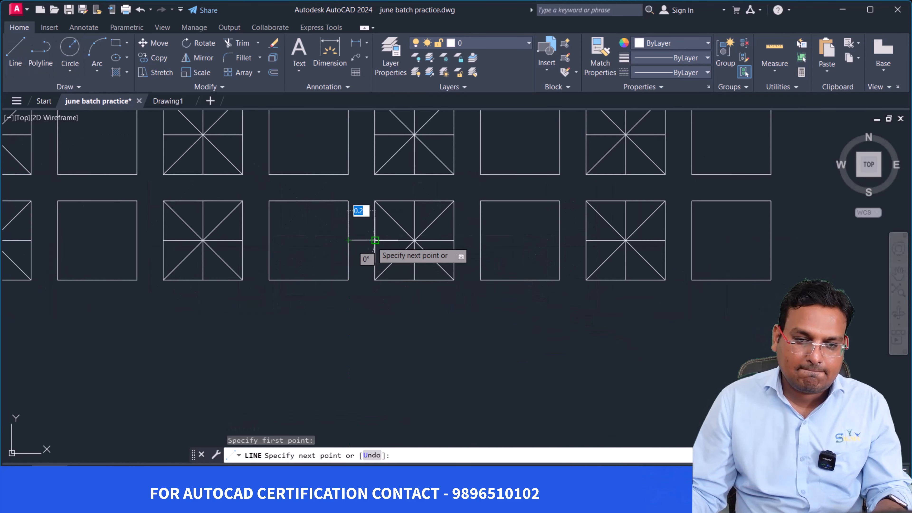
pyautogui.click(374, 240)
pyautogui.press('Return')
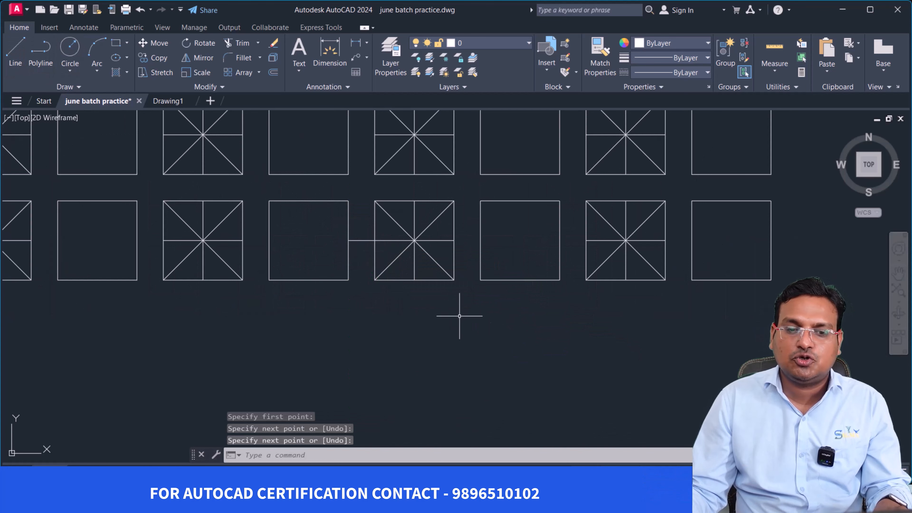
# Step: Rotate the lower row of squares 180 degrees about the midpoint of the helper line
pyautogui.scroll(-4, 459, 315)
pyautogui.click(625, 326)
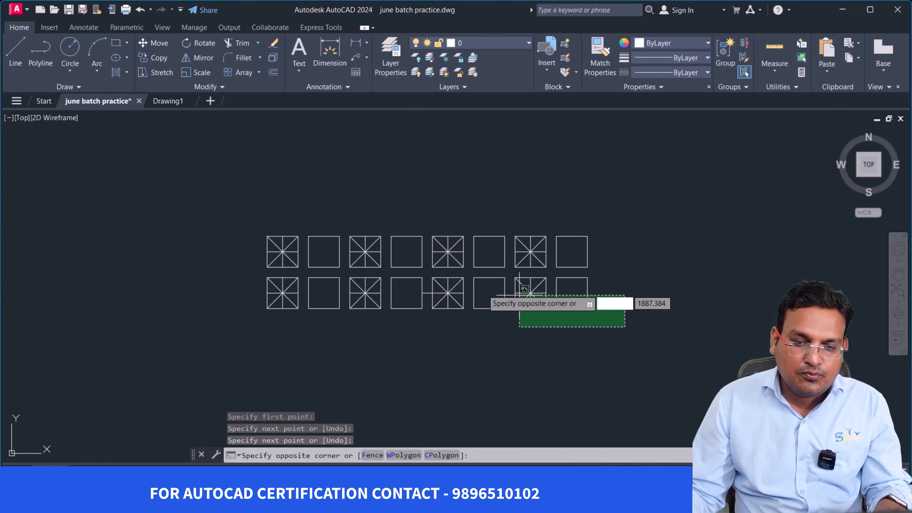
pyautogui.click(254, 275)
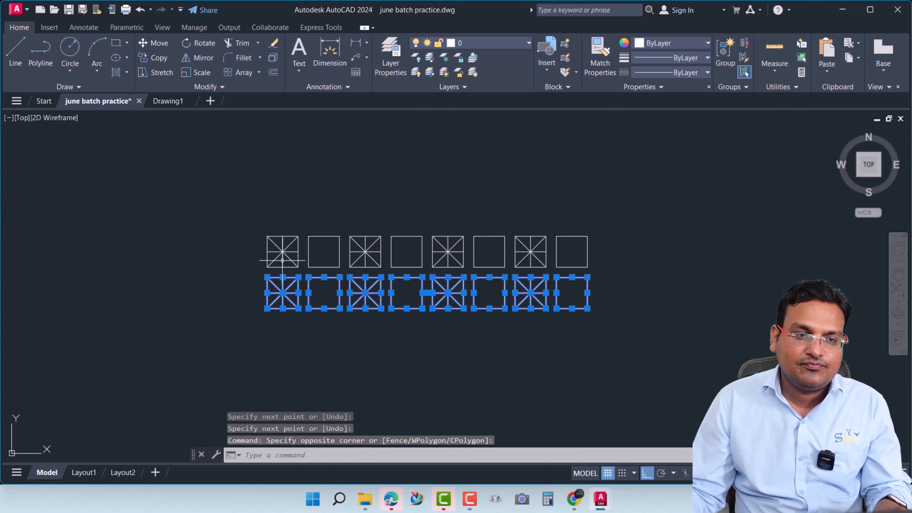
pyautogui.click(200, 42)
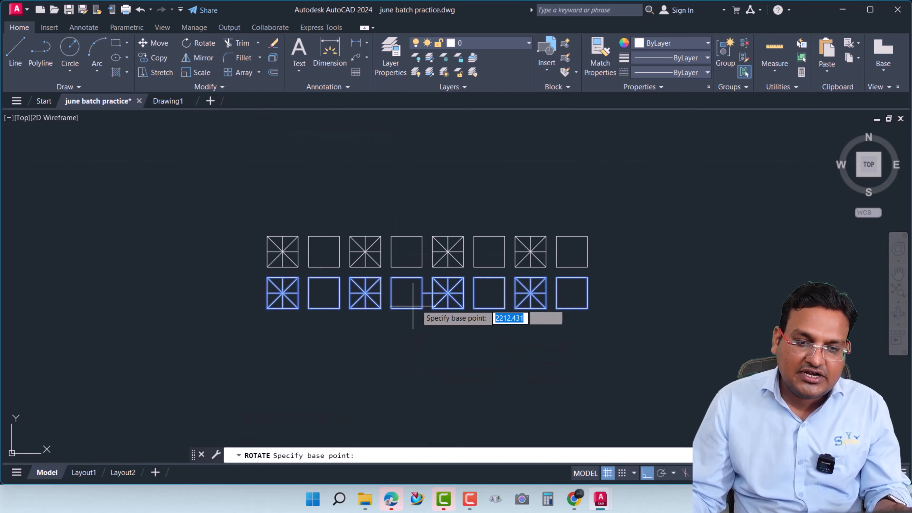
pyautogui.scroll(4, 435, 297)
pyautogui.click(409, 281)
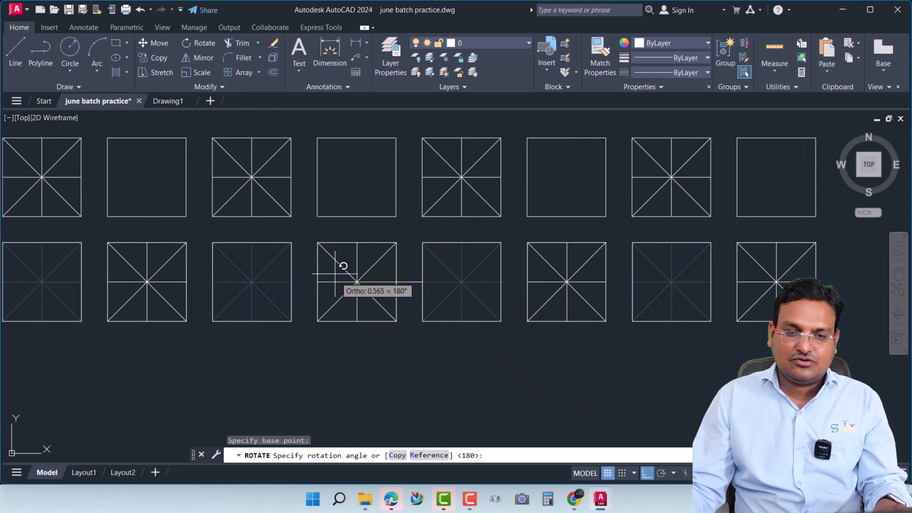
pyautogui.write('18')
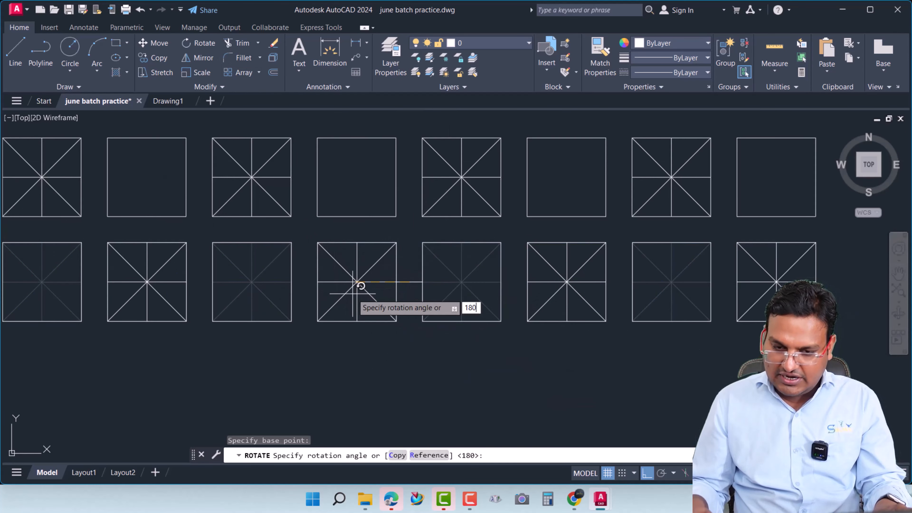
pyautogui.write('0')
pyautogui.press('Return')
pyautogui.press('Return')
pyautogui.scroll(-5, 377, 363)
pyautogui.scroll(3, 374, 359)
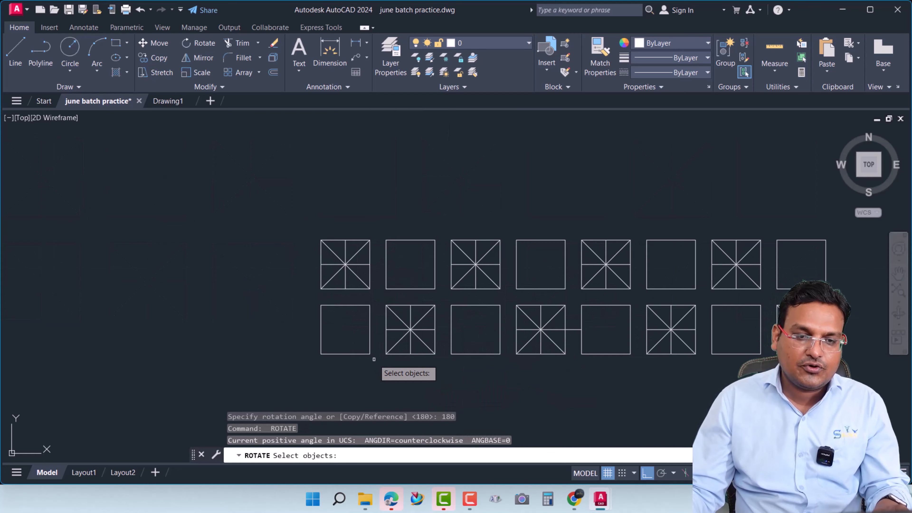
pyautogui.press('Escape')
# Step: Erase the short helper line between the two middle squares of the lower row
pyautogui.click(576, 330)
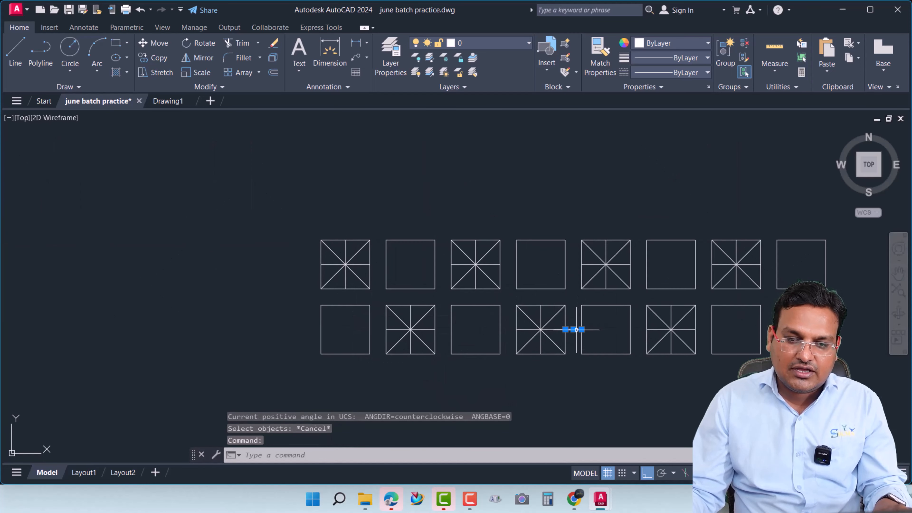
pyautogui.write('E')
pyautogui.press('Return')
pyautogui.moveTo(428, 348); pyautogui.dragTo(389, 286, button='middle')
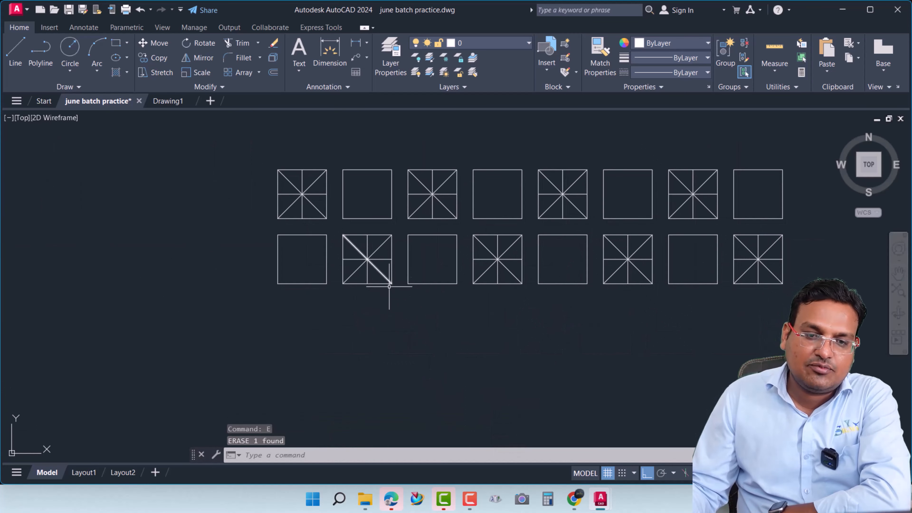
# Step: Copy both rows downward as an array of 4 items spaced 1.6, from the upper-left corner
pyautogui.scroll(-2, 389, 286)
pyautogui.click(656, 291)
pyautogui.click(301, 198)
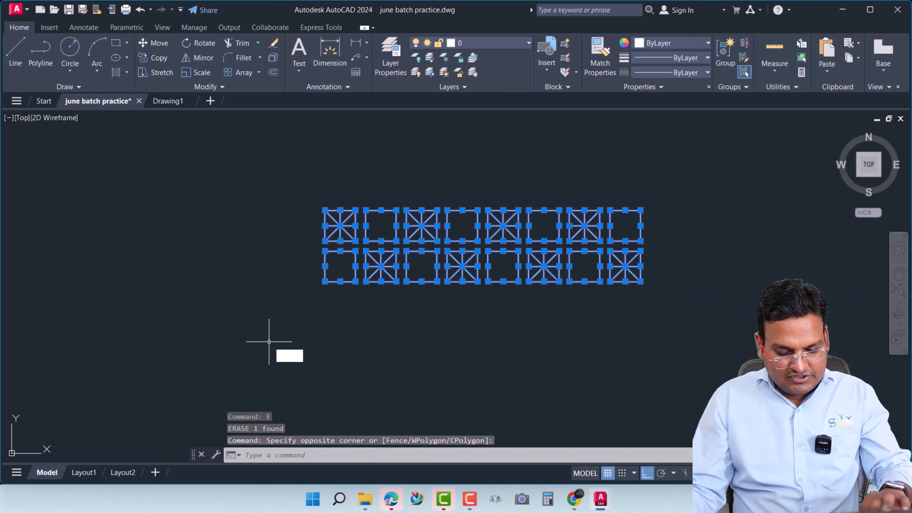
pyautogui.write('co')
pyautogui.press('Return')
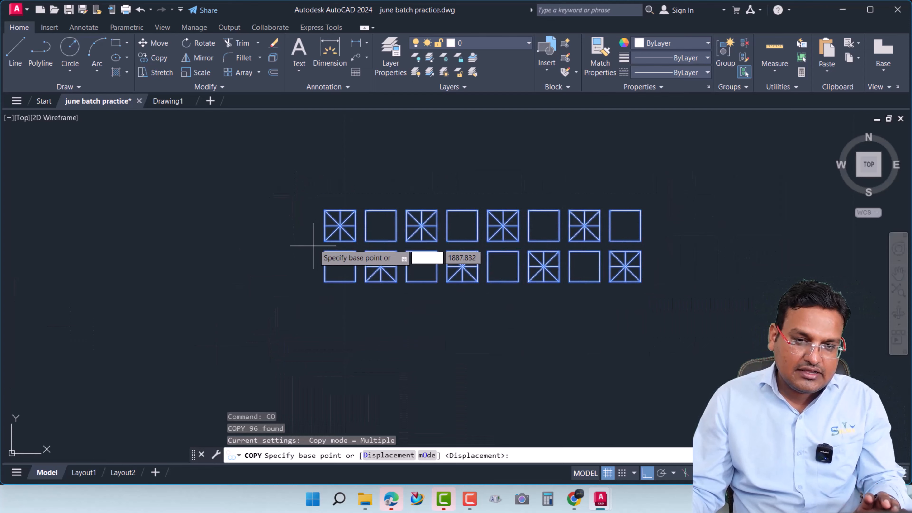
pyautogui.click(324, 210)
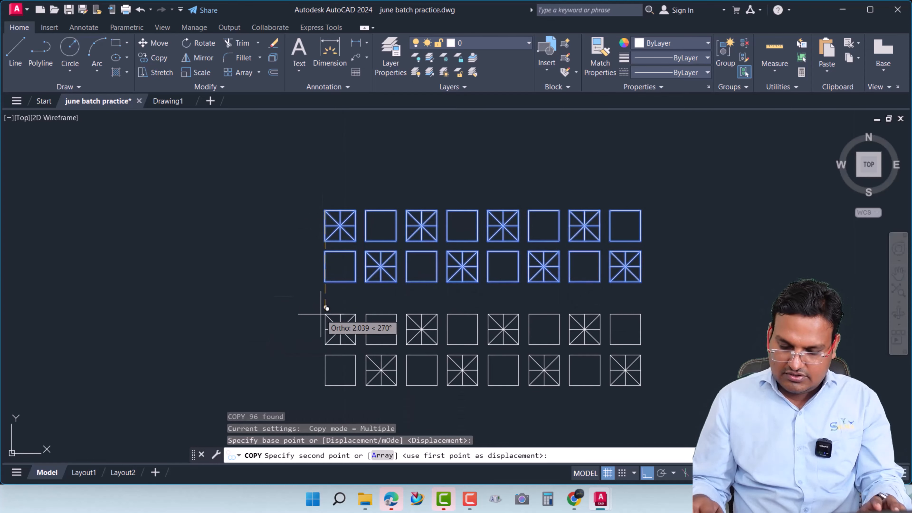
pyautogui.click(382, 455)
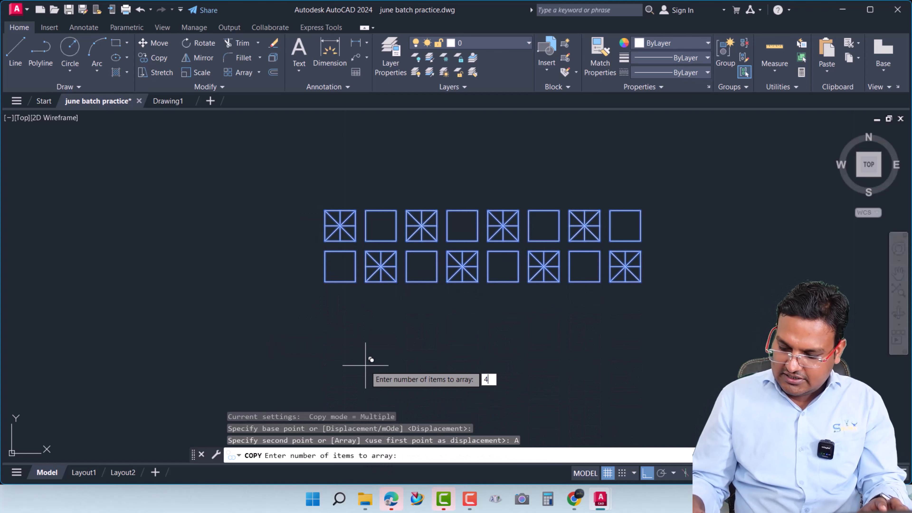
pyautogui.write('4')
pyautogui.press('Return')
pyautogui.write('1.6')
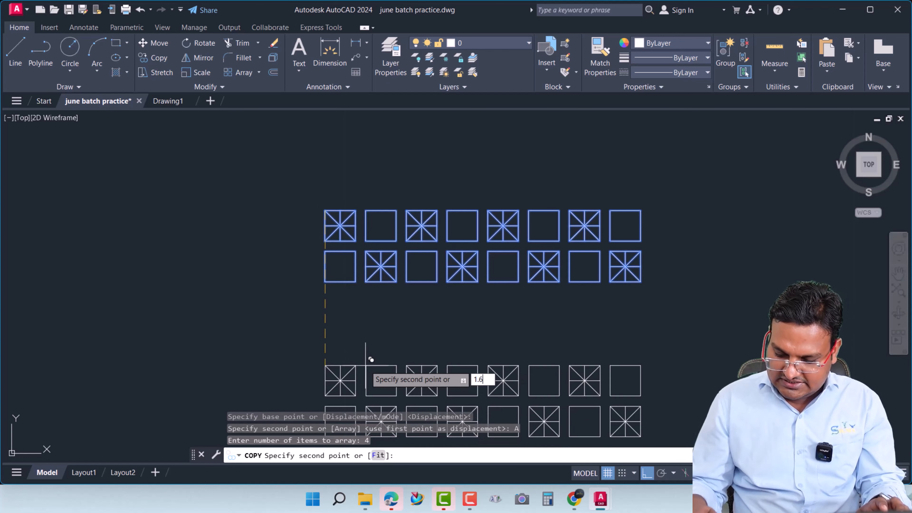
pyautogui.press('Return')
pyautogui.press('Return')
pyautogui.scroll(-4, 481, 294)
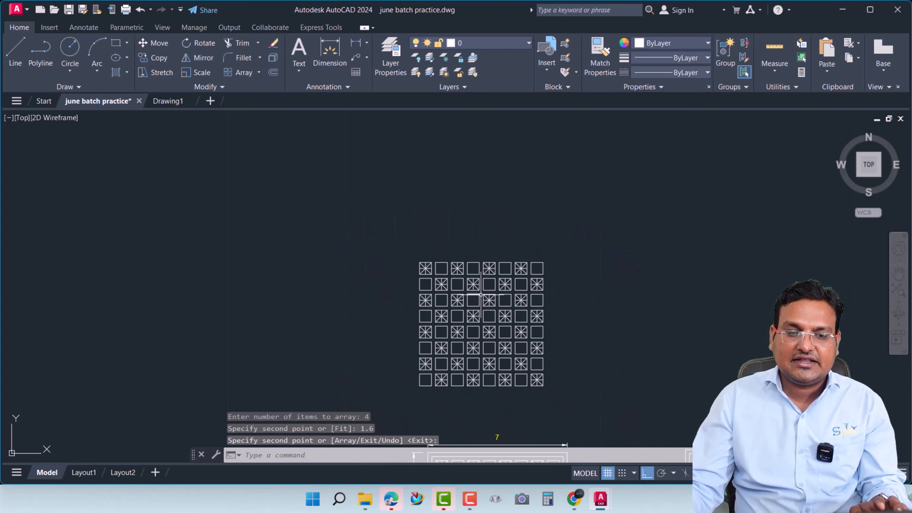
pyautogui.moveTo(471, 365); pyautogui.dragTo(419, 291, button='middle')
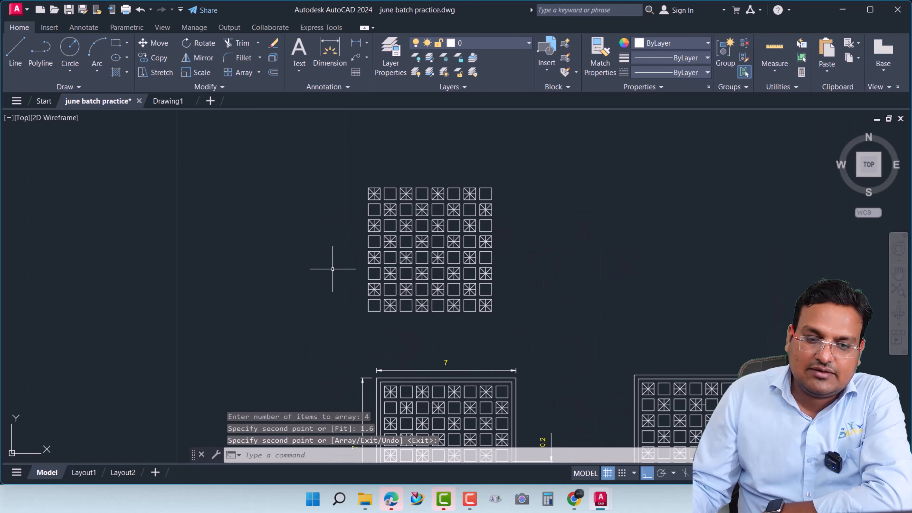